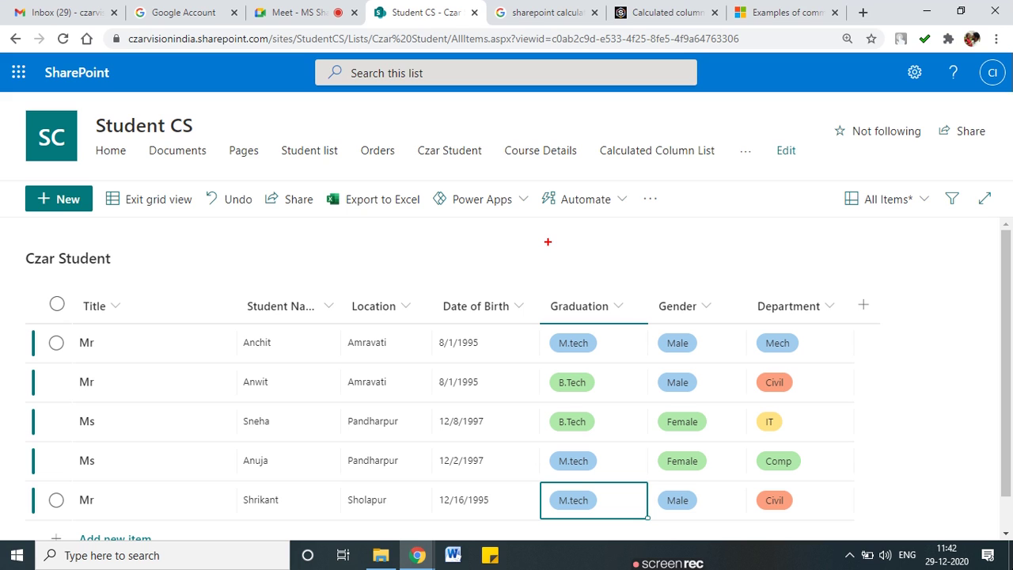
Circle the Graduation, Gender, Department, Date of Birth and Location column headers with red screen annotations
mouse_move(638, 288)
mouse_down()
mouse_move(554, 317)
mouse_move(610, 288)
mouse_up()
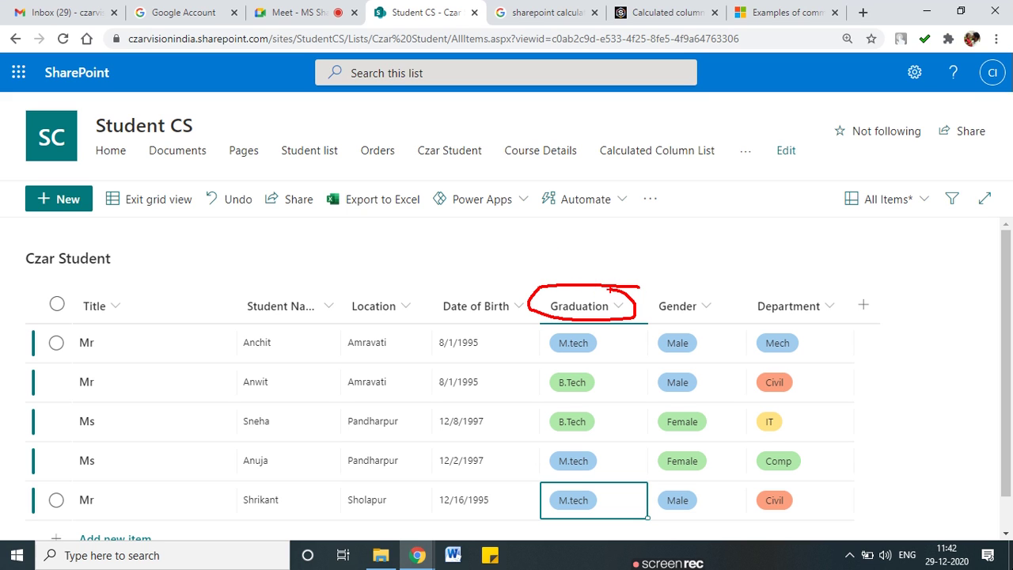
mouse_move(718, 286)
mouse_down()
mouse_move(727, 311)
mouse_move(698, 290)
mouse_up()
mouse_move(846, 285)
mouse_down()
mouse_move(772, 325)
mouse_move(837, 282)
mouse_up()
mouse_move(485, 283)
mouse_down()
mouse_move(458, 280)
mouse_move(518, 281)
mouse_up()
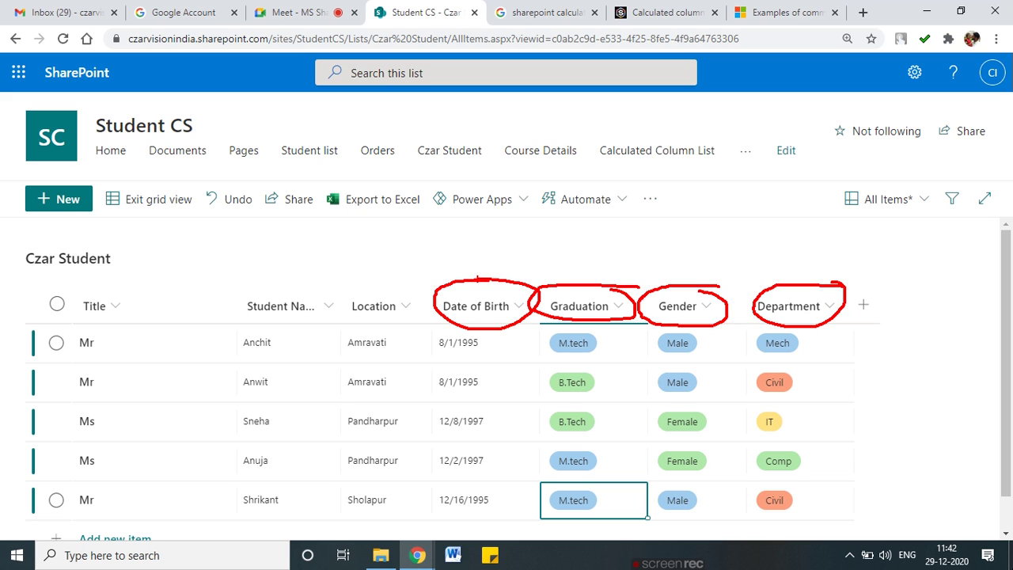
mouse_move(373, 275)
mouse_down()
mouse_move(361, 273)
mouse_move(436, 320)
mouse_move(379, 281)
mouse_up()
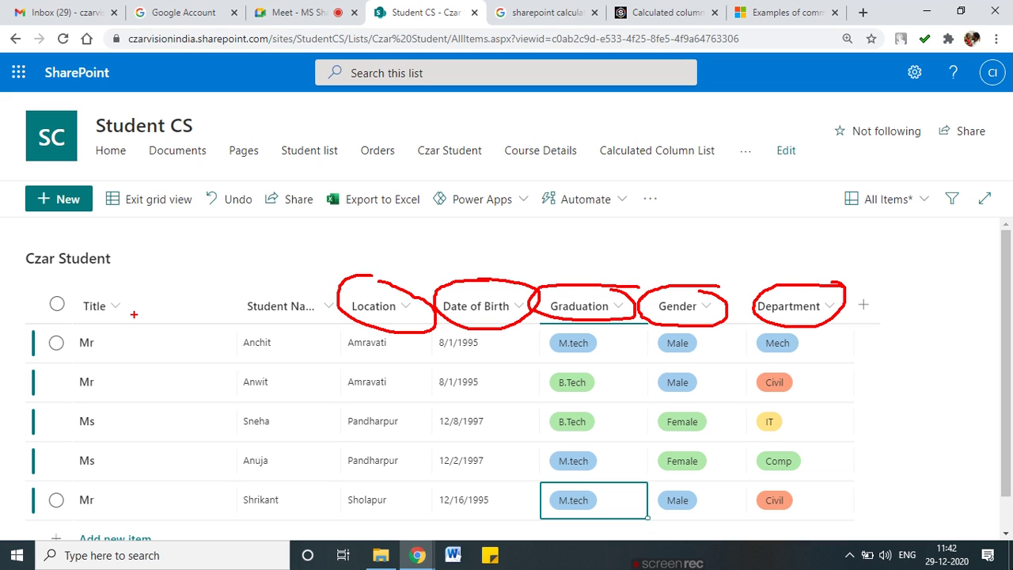
Sketch a small red table grid above the Czar Student list columns and circle it
mouse_move(194, 219)
mouse_down()
mouse_move(193, 274)
mouse_move(194, 228)
mouse_move(320, 221)
mouse_move(319, 263)
mouse_move(177, 268)
mouse_move(326, 233)
mouse_up()
drag(251, 248, 309, 249)
drag(209, 221, 208, 259)
drag(237, 227, 238, 277)
drag(271, 227, 271, 261)
mouse_move(331, 234)
mouse_down()
mouse_move(311, 206)
mouse_move(194, 208)
mouse_move(167, 269)
mouse_move(353, 263)
mouse_move(333, 225)
mouse_up()
Annotate the screen with "Default View - AllItems View", outline the words AllItems View, and clear all annotations
click(391, 241)
text(Default View )
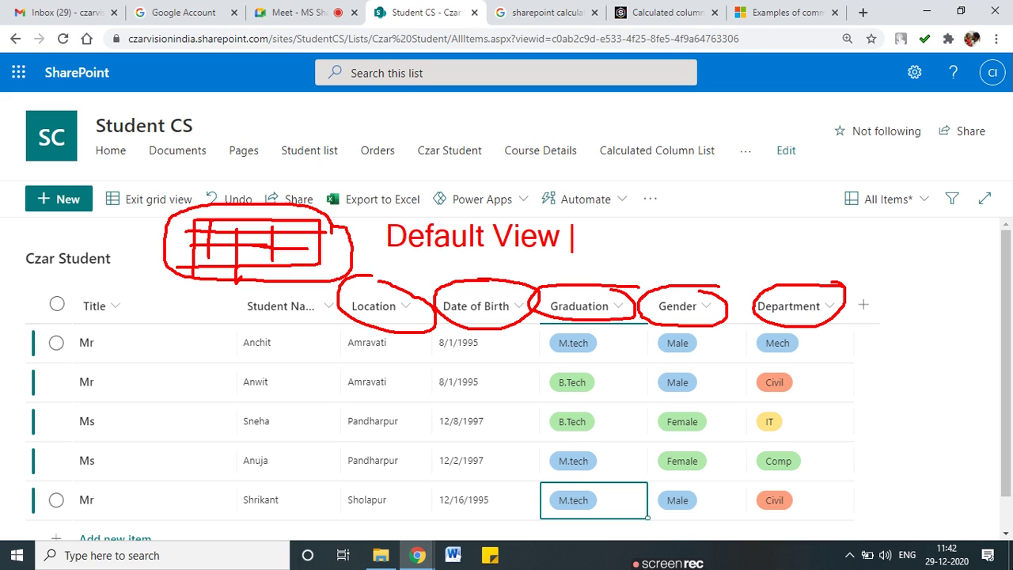
text(- A;)
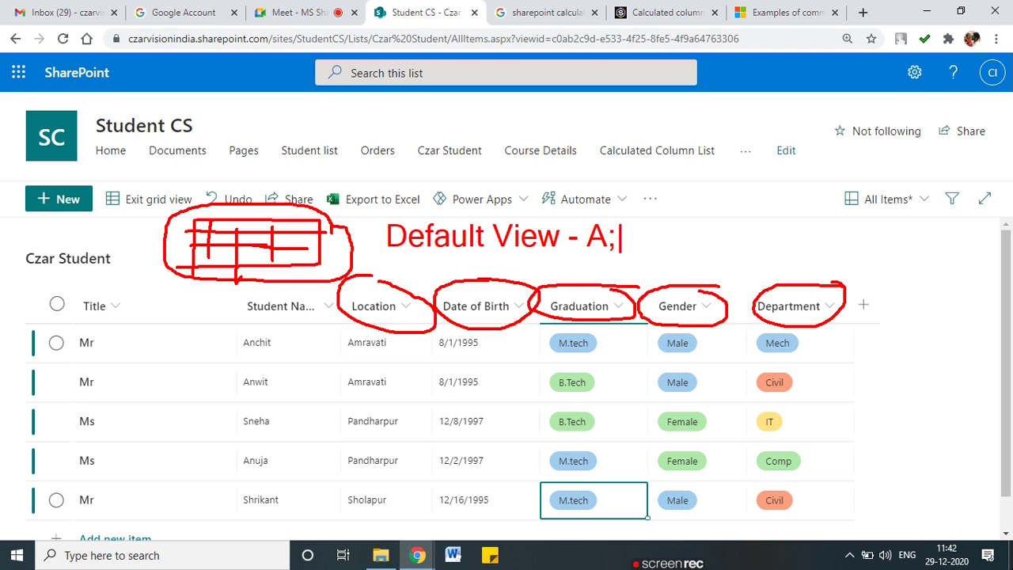
key(BackSpace)
text(llI)
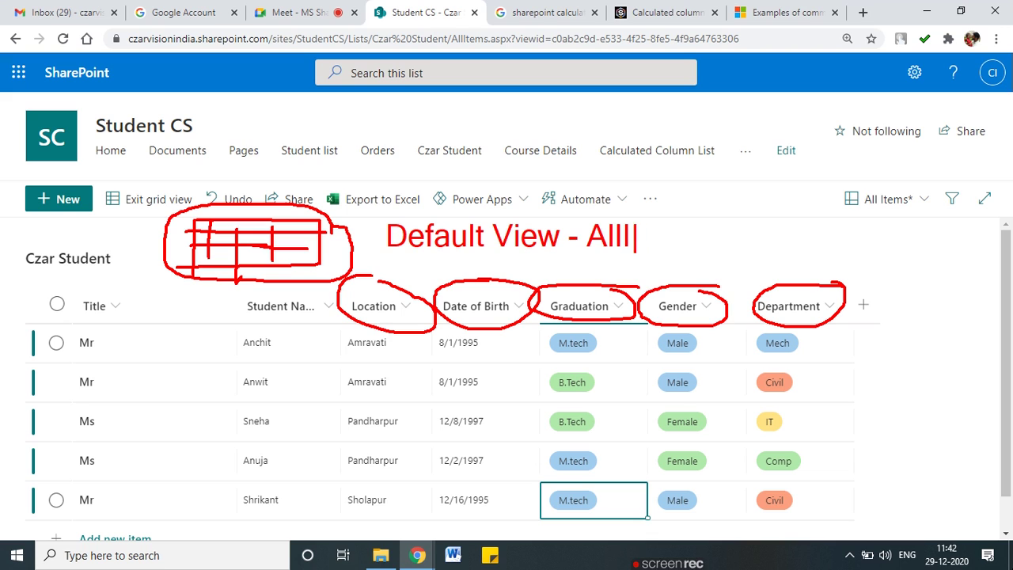
text(tems View)
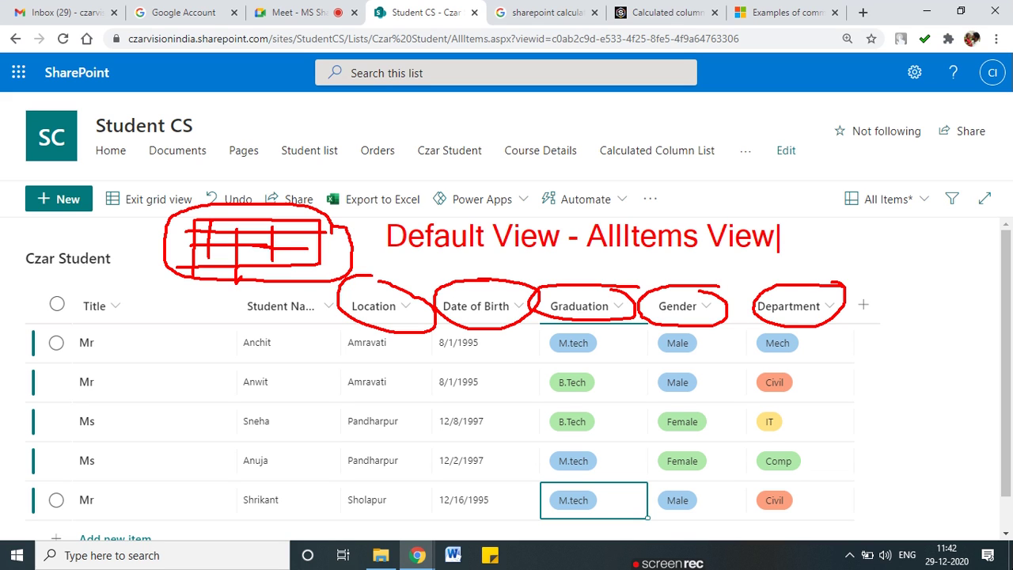
mouse_move(779, 229)
mouse_down()
mouse_move(586, 212)
mouse_move(579, 250)
mouse_move(774, 258)
mouse_move(779, 221)
mouse_up()
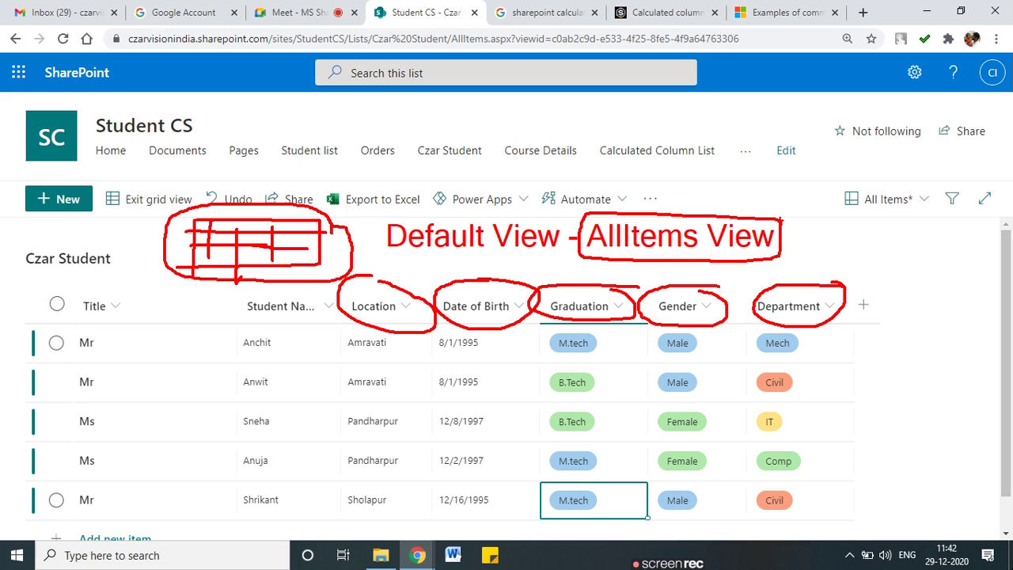
key(Escape)
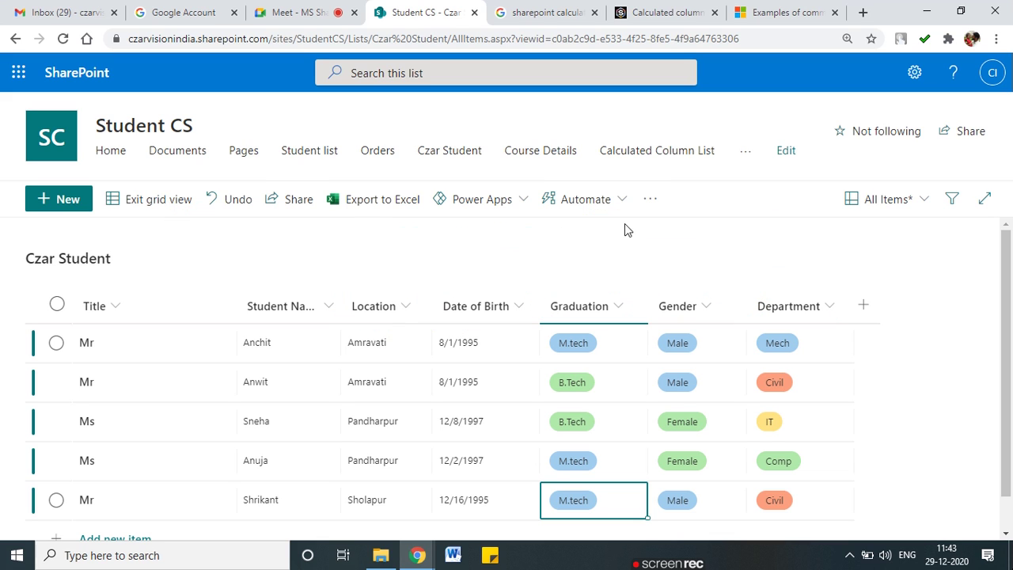
Circle and underline the Czar Student list title, and link it by arrows through an "All Items" note to the view selector
mouse_move(126, 245)
mouse_down()
mouse_move(15, 243)
mouse_move(76, 274)
mouse_move(131, 253)
mouse_move(192, 252)
mouse_move(183, 258)
mouse_up()
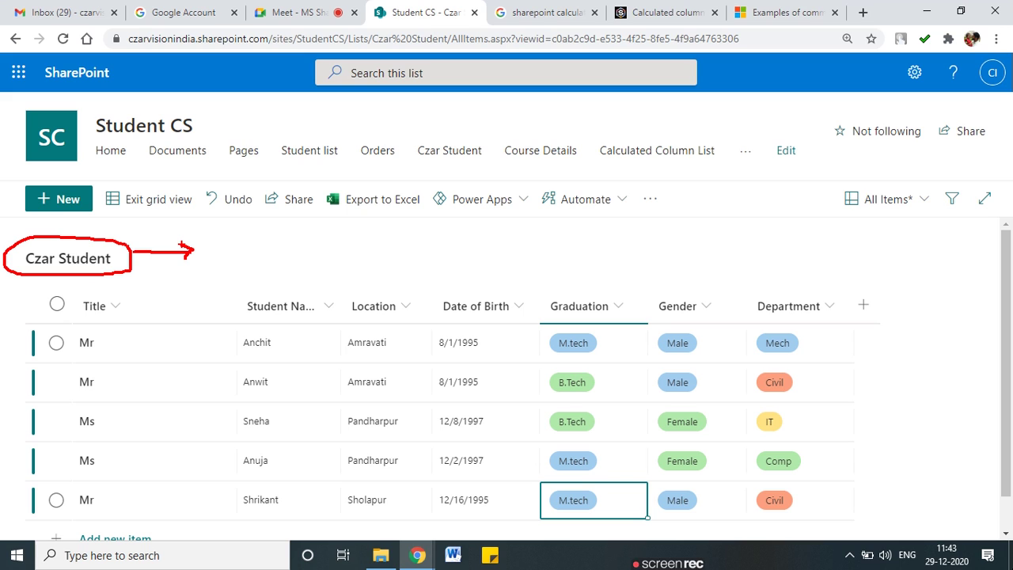
drag(25, 270, 112, 269)
click(223, 248)
text(All Items)
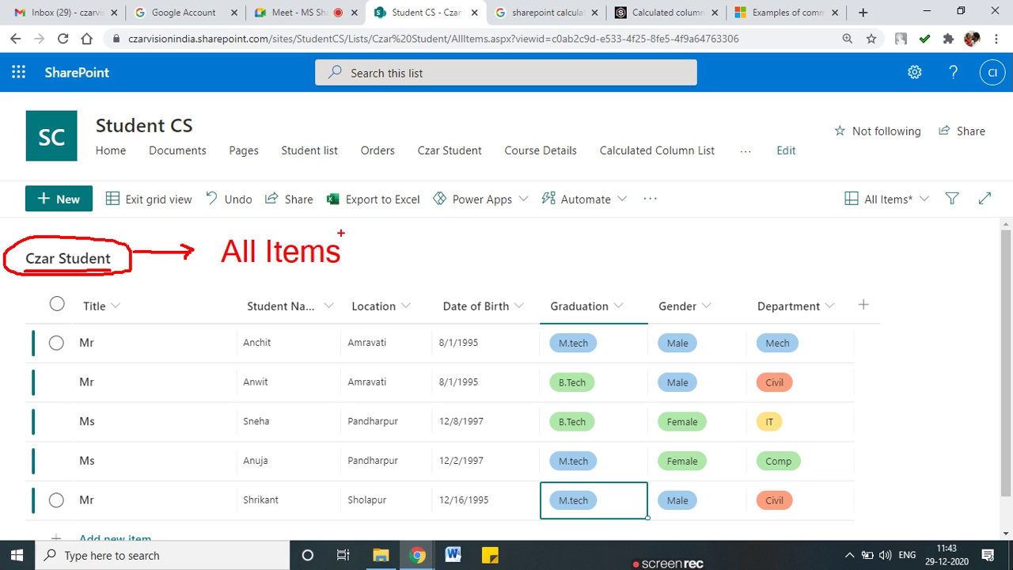
mouse_move(352, 256)
mouse_down()
mouse_move(828, 171)
mouse_move(920, 210)
mouse_move(931, 192)
mouse_move(894, 182)
mouse_move(835, 188)
mouse_move(837, 214)
mouse_move(871, 212)
mouse_up()
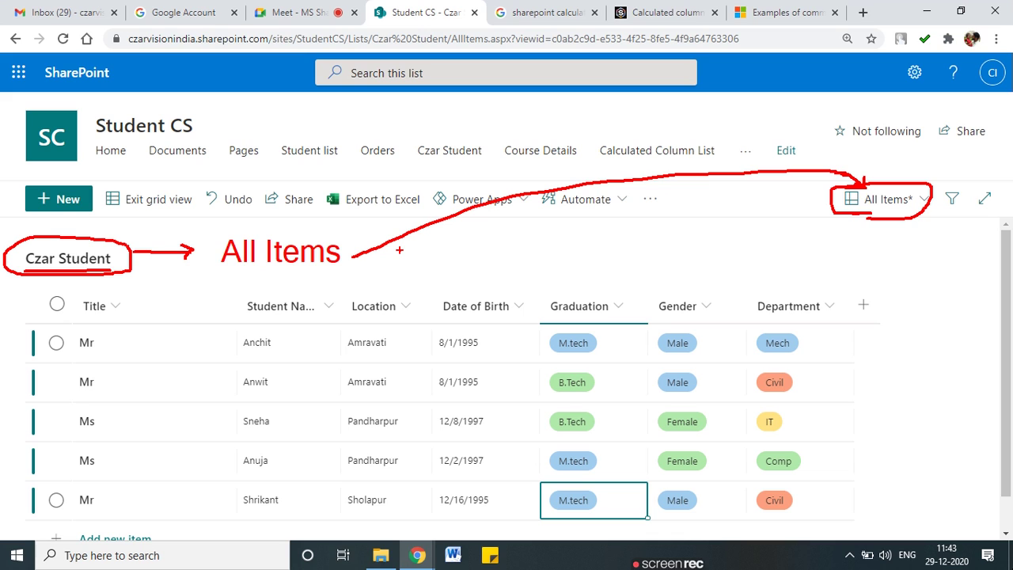
Add a "()Default View" note with an arrow to the All Items note, underline the current view's name, and clear the annotations
drag(401, 247, 405, 273)
text(b())
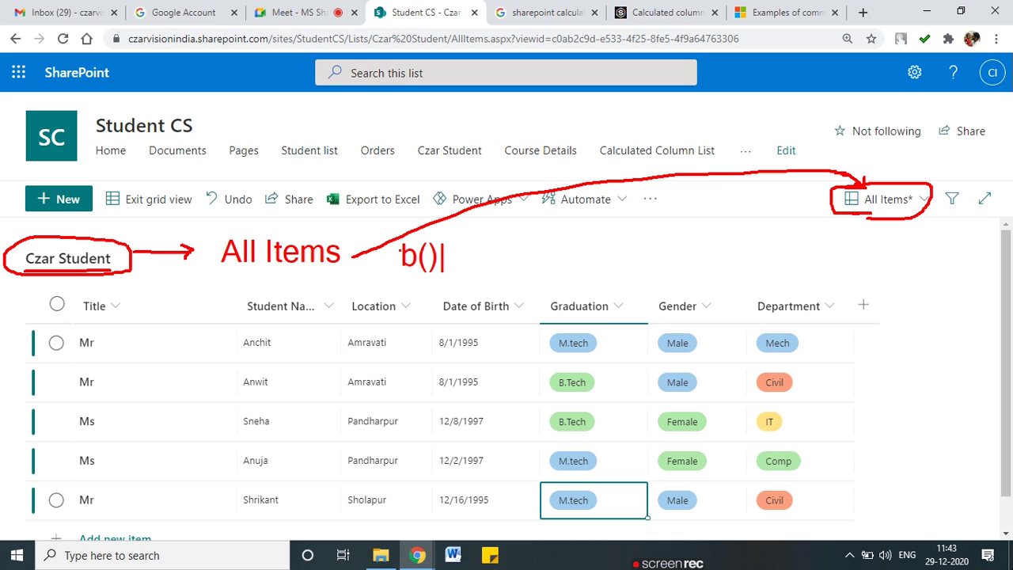
key(BackSpace)
key(BackSpace)
key(BackSpace)
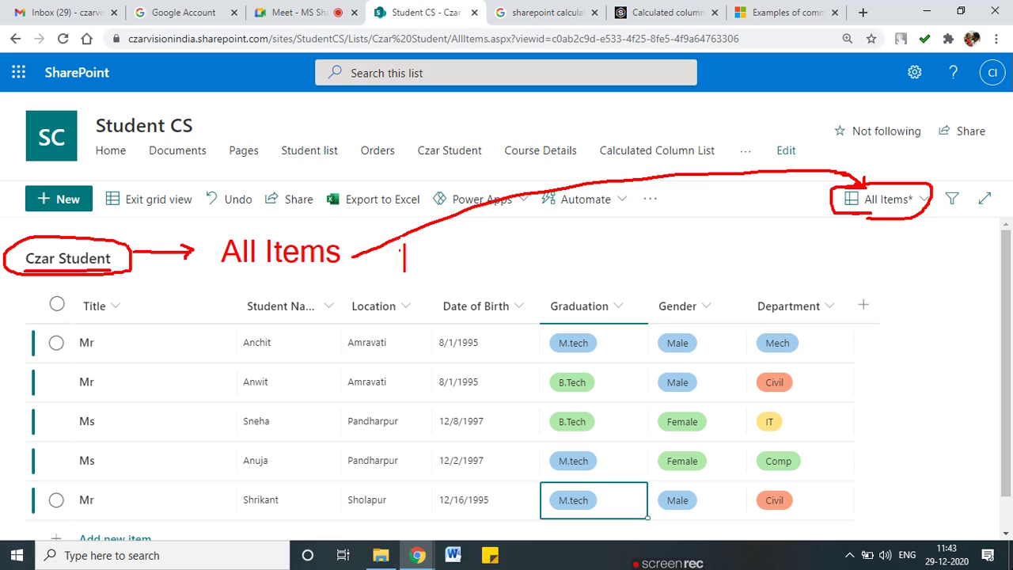
text(()D)
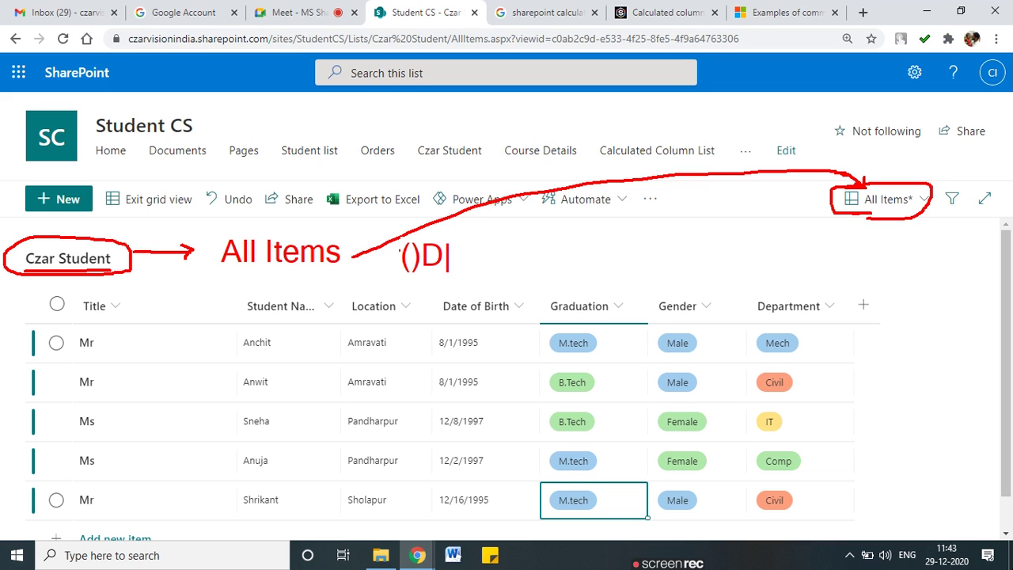
text(efault View)
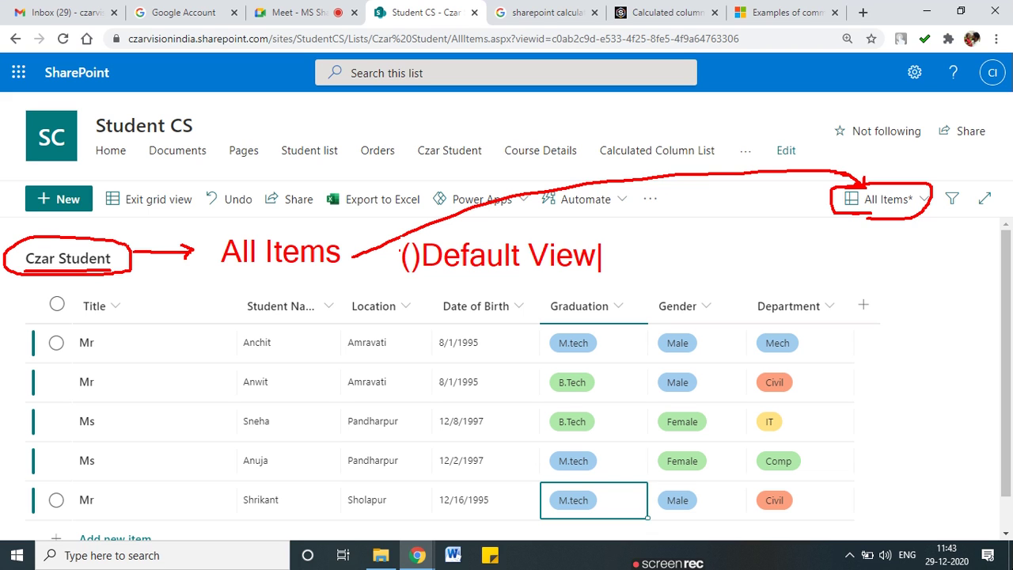
mouse_move(541, 247)
mouse_down()
mouse_move(515, 222)
mouse_move(329, 237)
mouse_move(365, 250)
mouse_up()
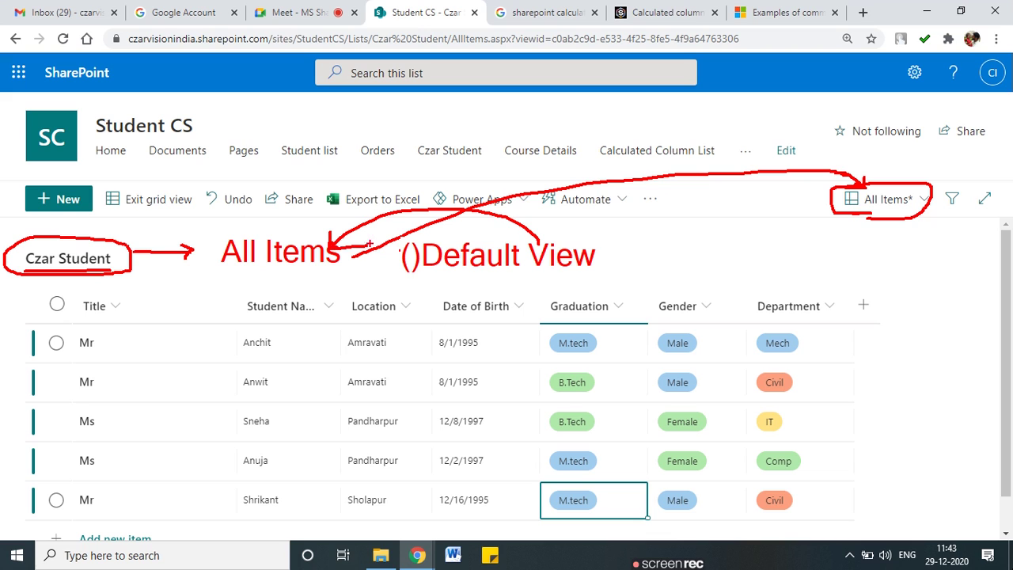
drag(855, 207, 899, 207)
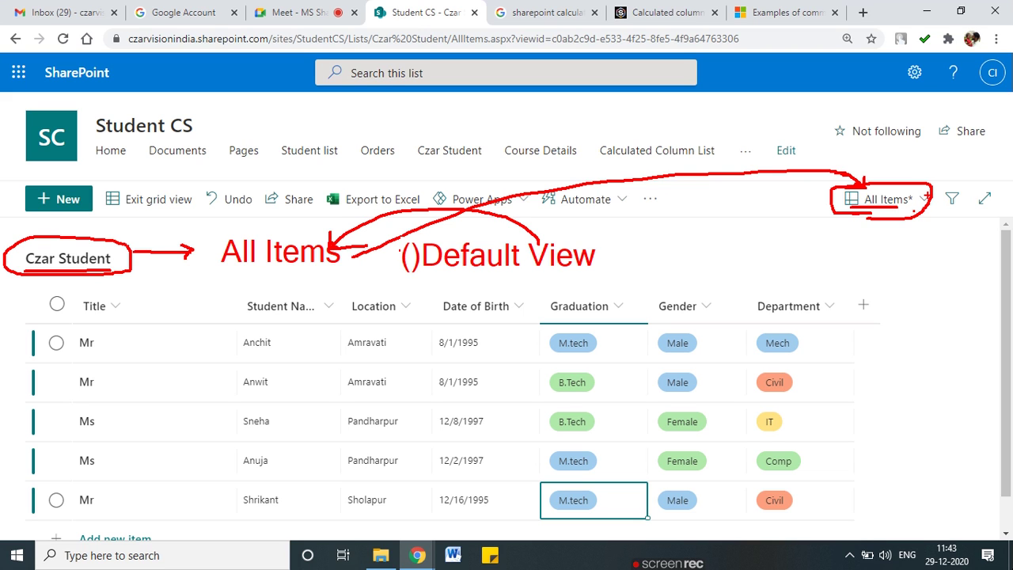
key(Escape)
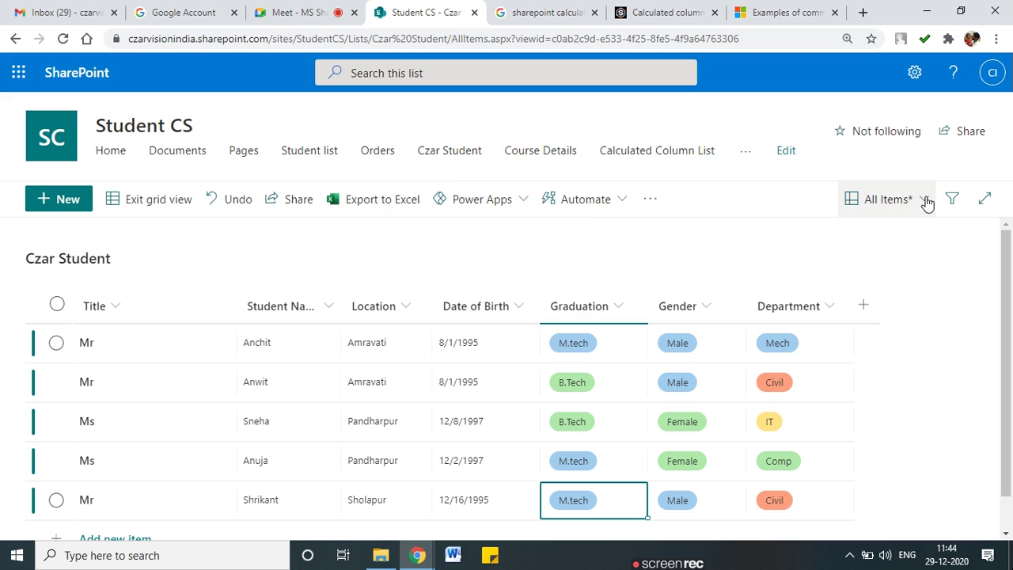
Show the Czar Student list's view options and mark the All Items view with a temporary red annotation
click(926, 201)
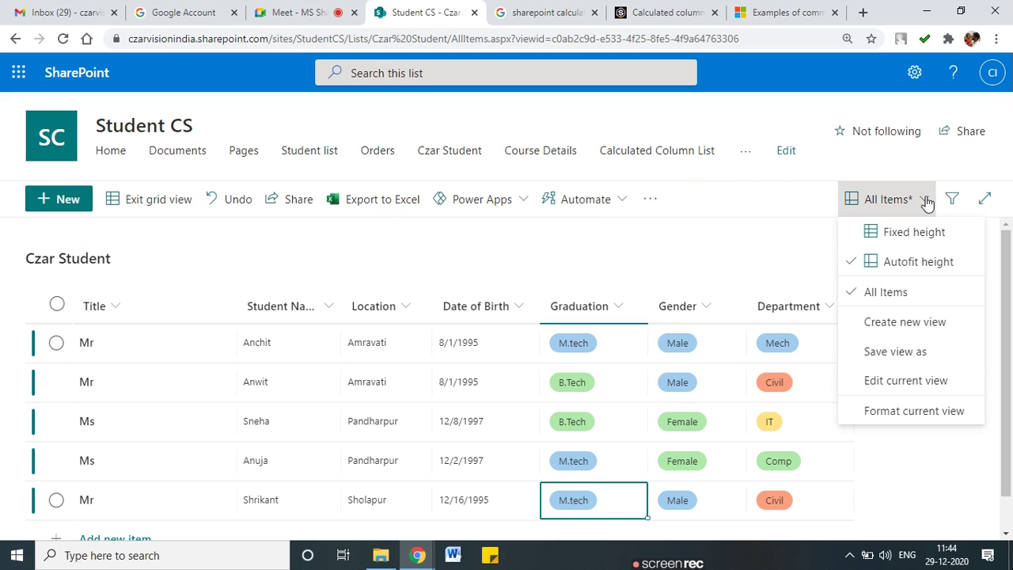
mouse_move(916, 294)
mouse_down()
mouse_move(861, 281)
mouse_move(835, 296)
mouse_move(887, 309)
mouse_move(918, 290)
mouse_up()
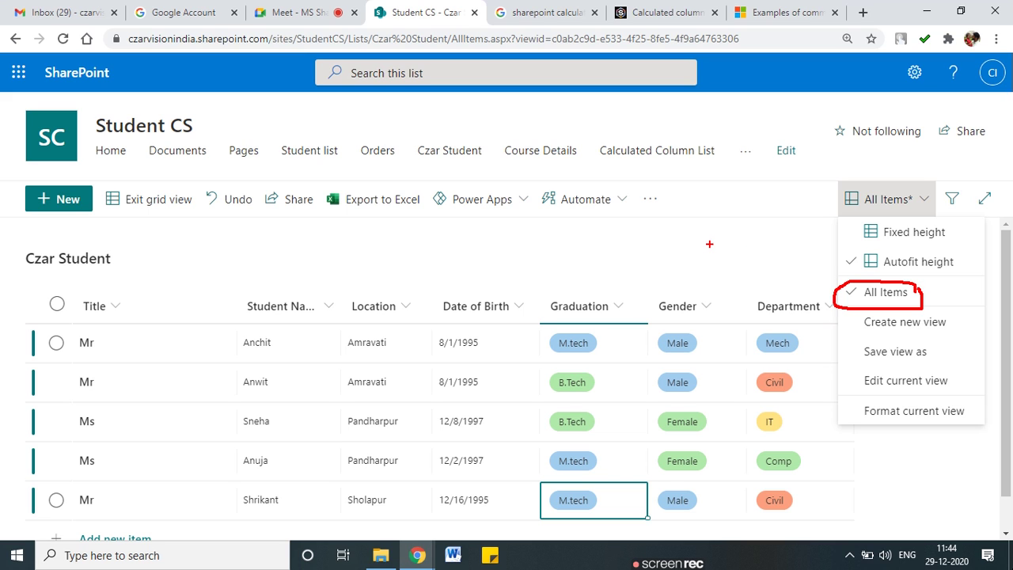
drag(681, 286, 815, 209)
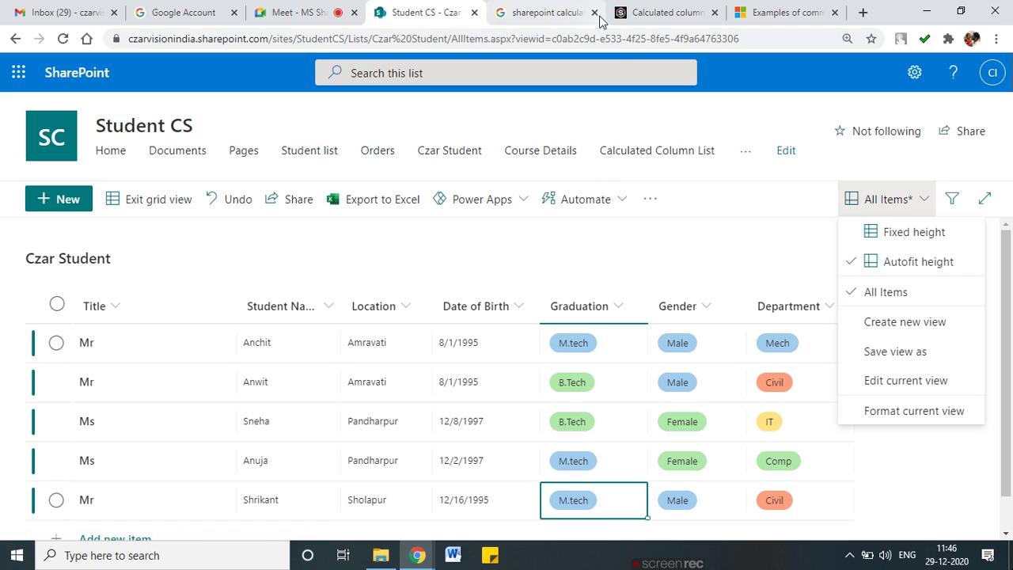
Close the three browser tabs about SharePoint calculated columns and dismiss the list's view options
click(595, 13)
click(596, 14)
click(595, 14)
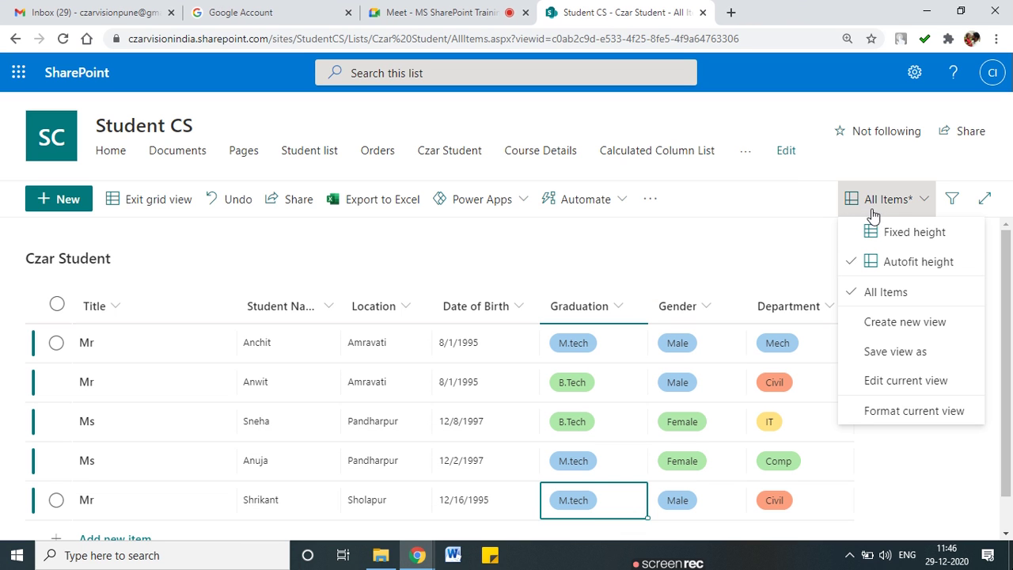
click(595, 235)
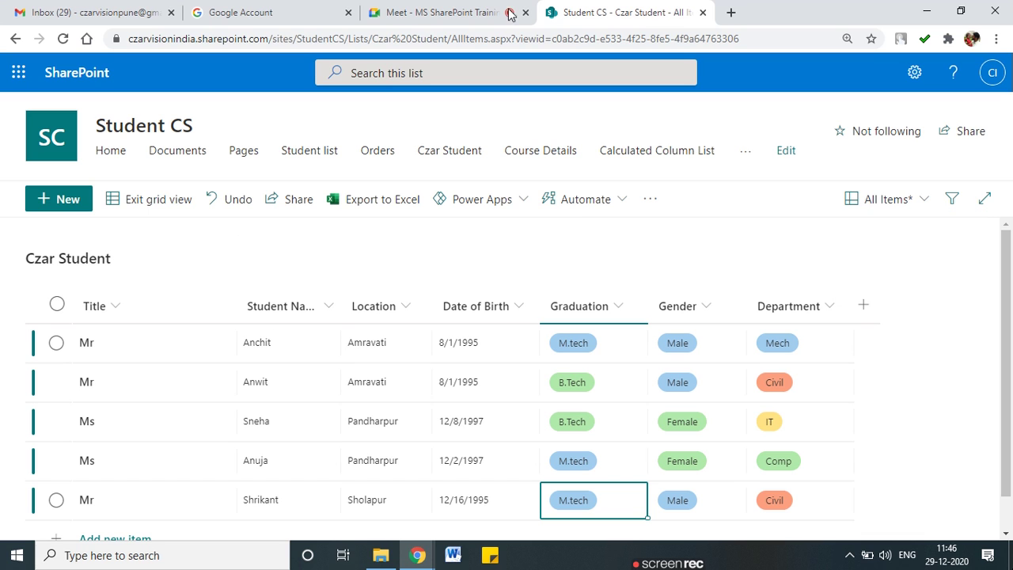
Go to the Student CS site contents, underline the site name in red, and open the Czar Student list
click(914, 72)
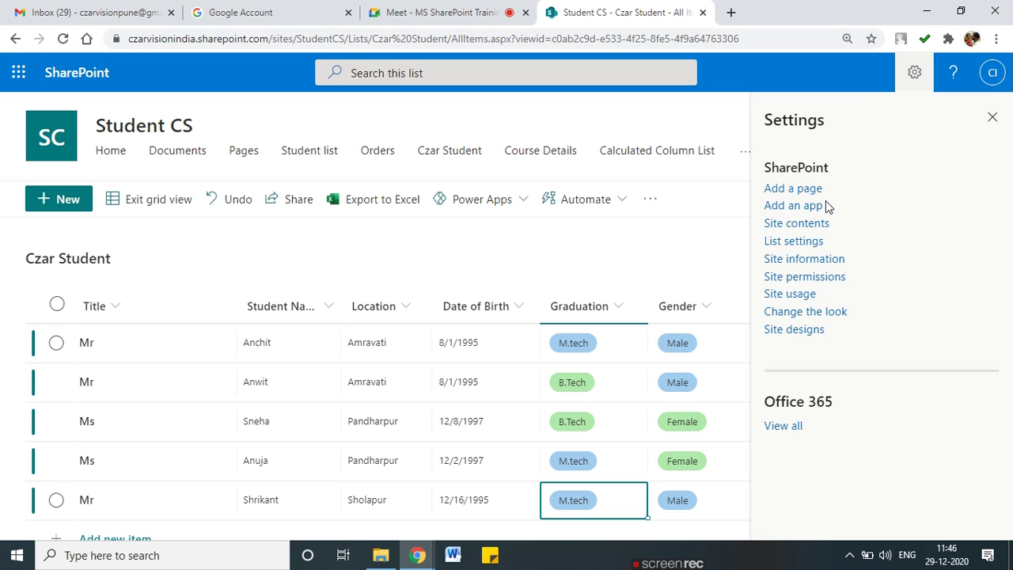
click(806, 224)
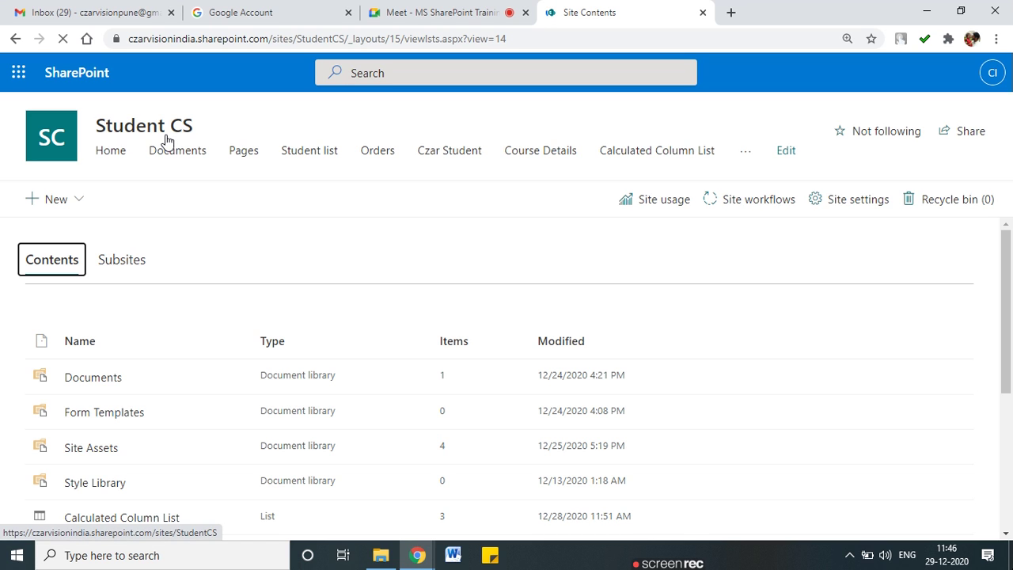
mouse_move(97, 134)
mouse_down()
mouse_move(235, 129)
mouse_move(107, 131)
mouse_up()
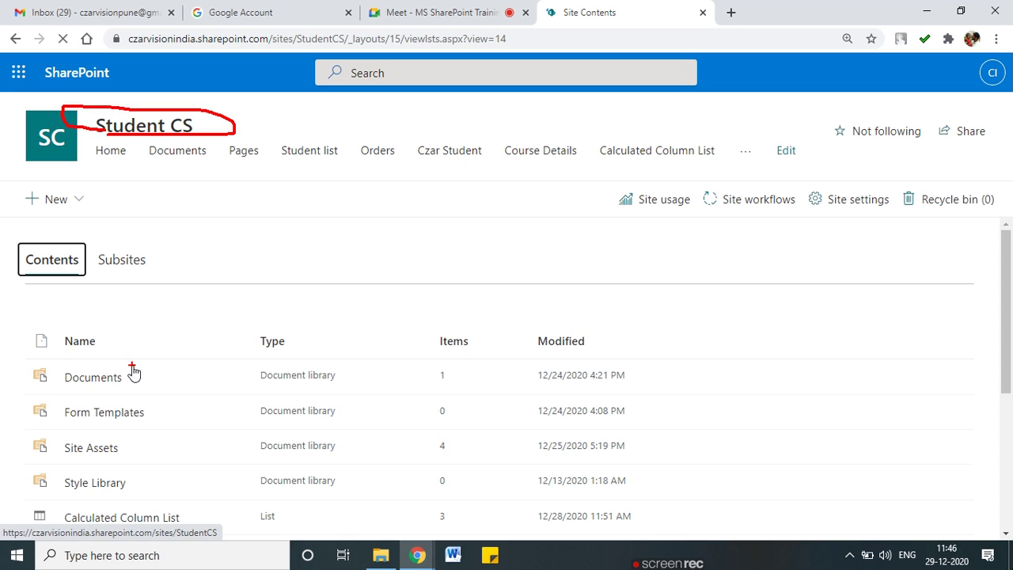
scroll(135, 372, down, 4)
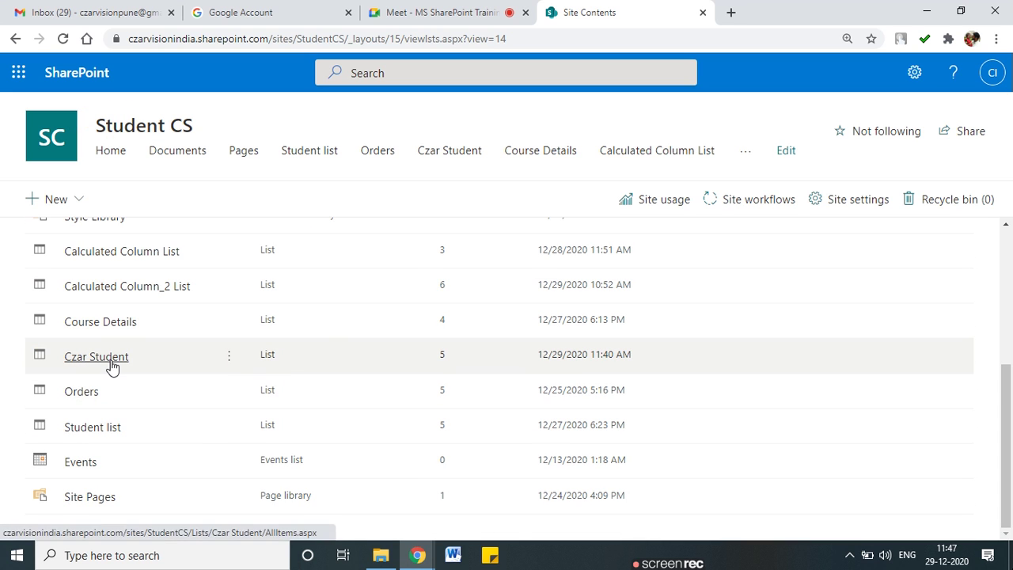
click(99, 361)
Go back to the Student CS home page and open the Czar Student list in a new tab from Site contents
click(18, 40)
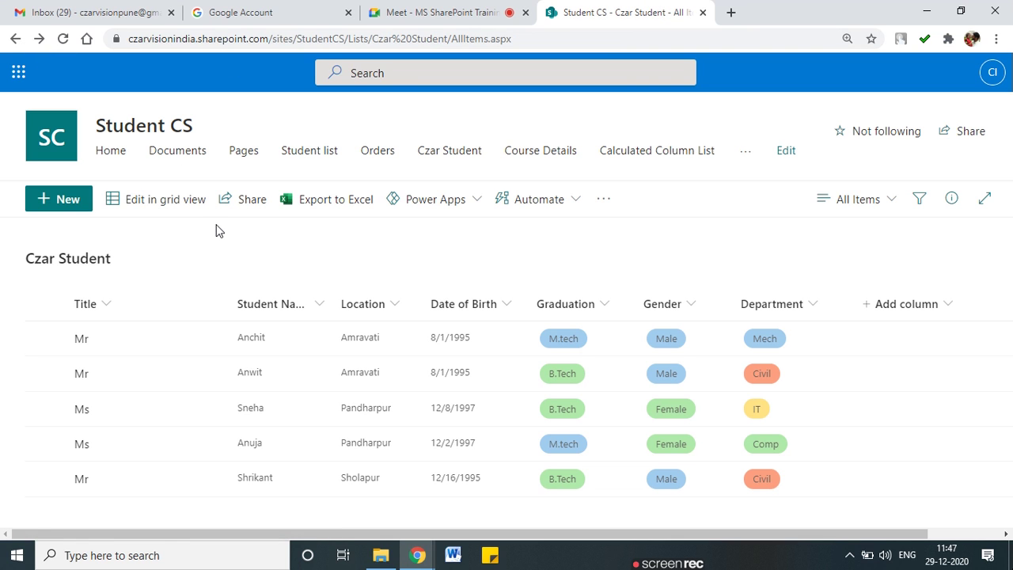
click(16, 39)
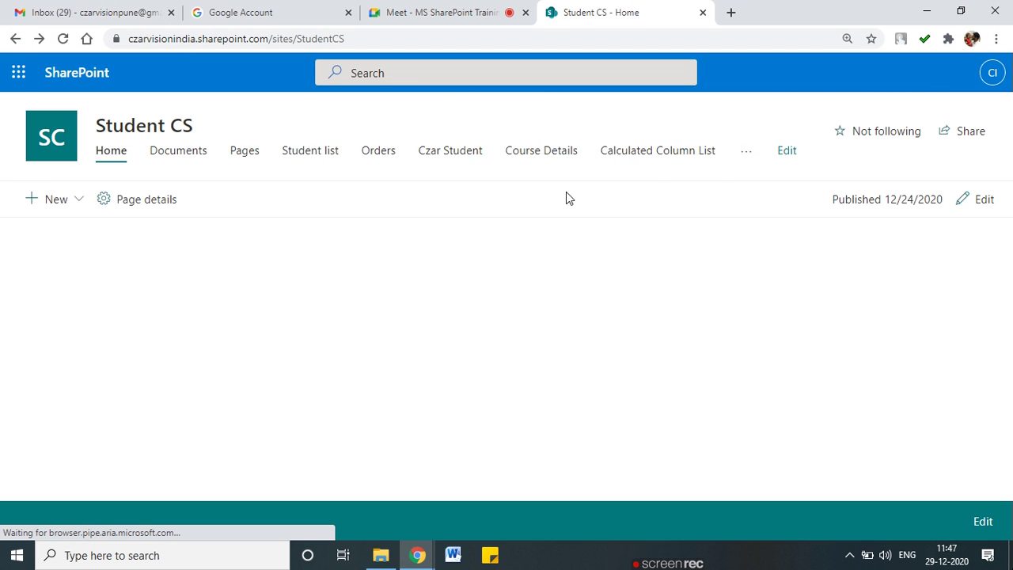
click(749, 155)
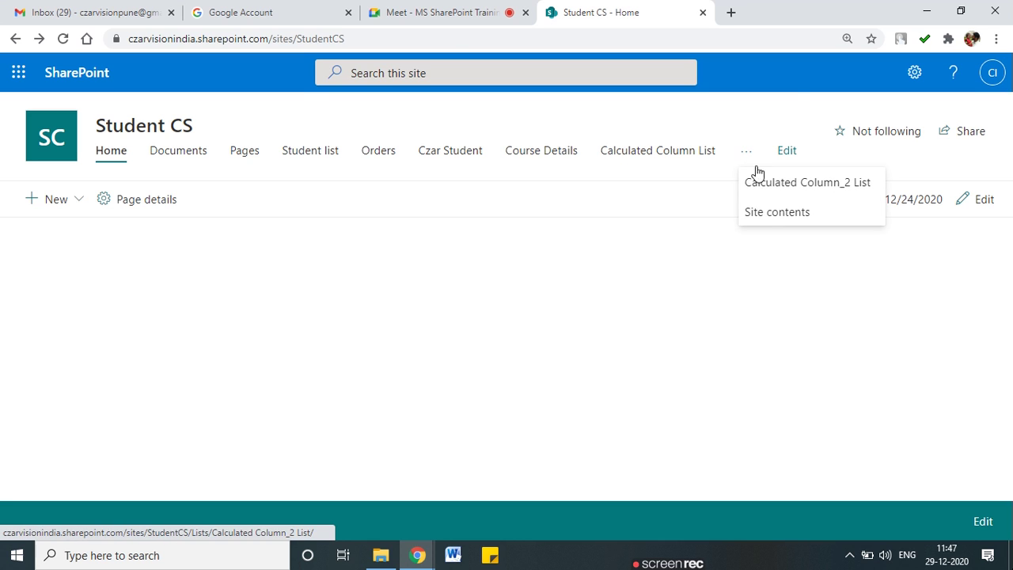
click(754, 211)
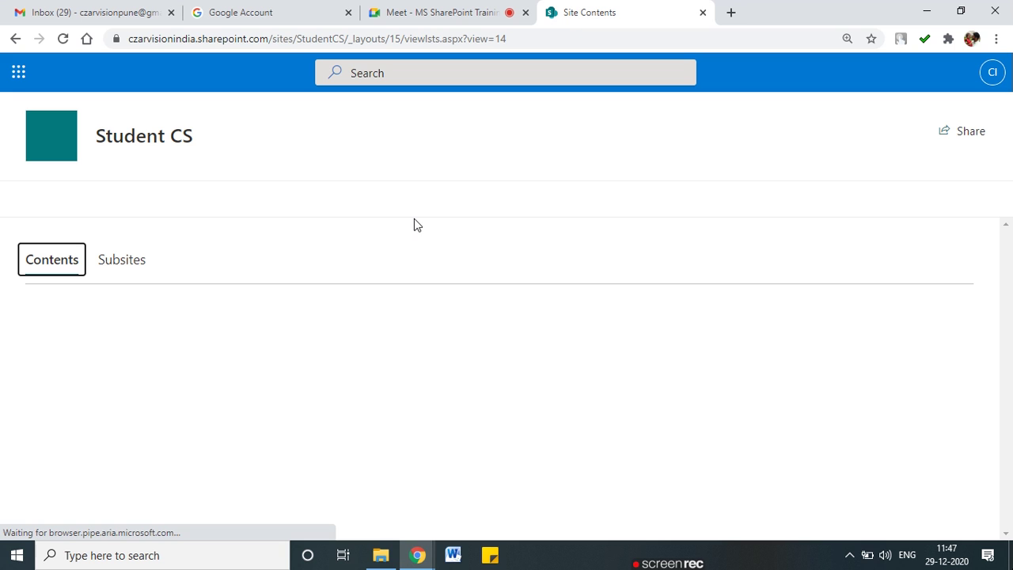
scroll(400, 222, down, 3)
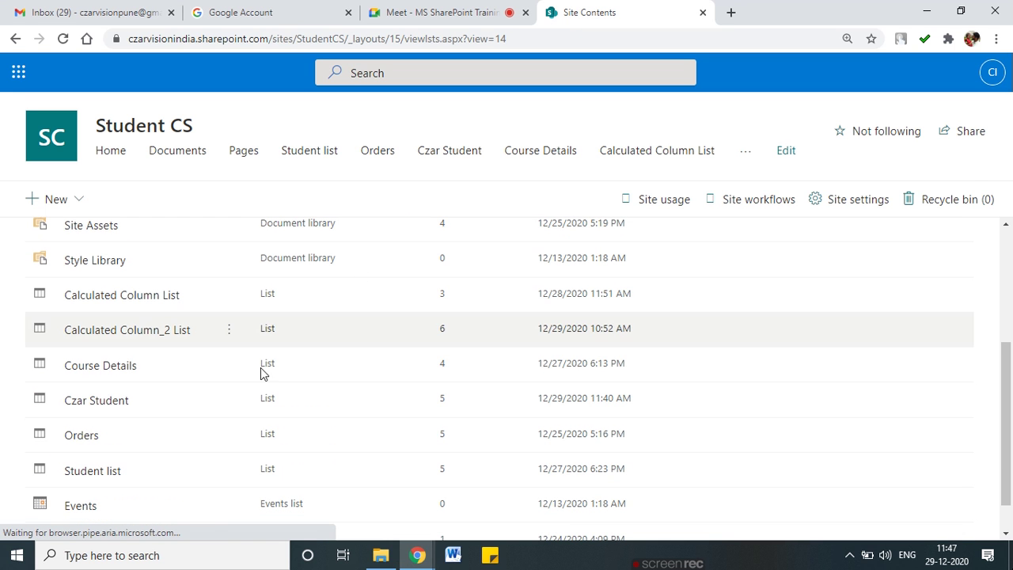
click(99, 399)
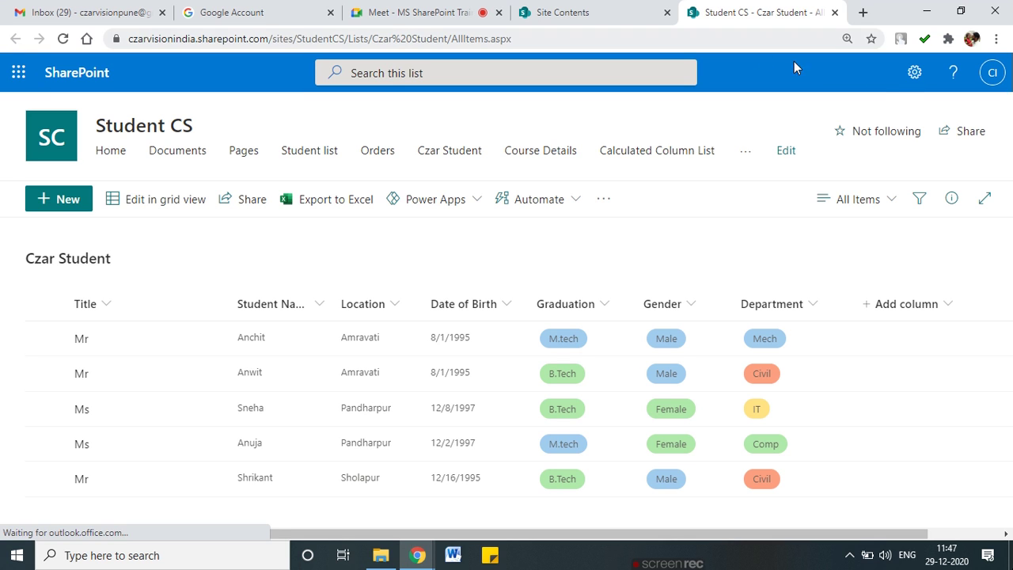
Open the Czar Student list settings and bring up the Columns section
click(914, 72)
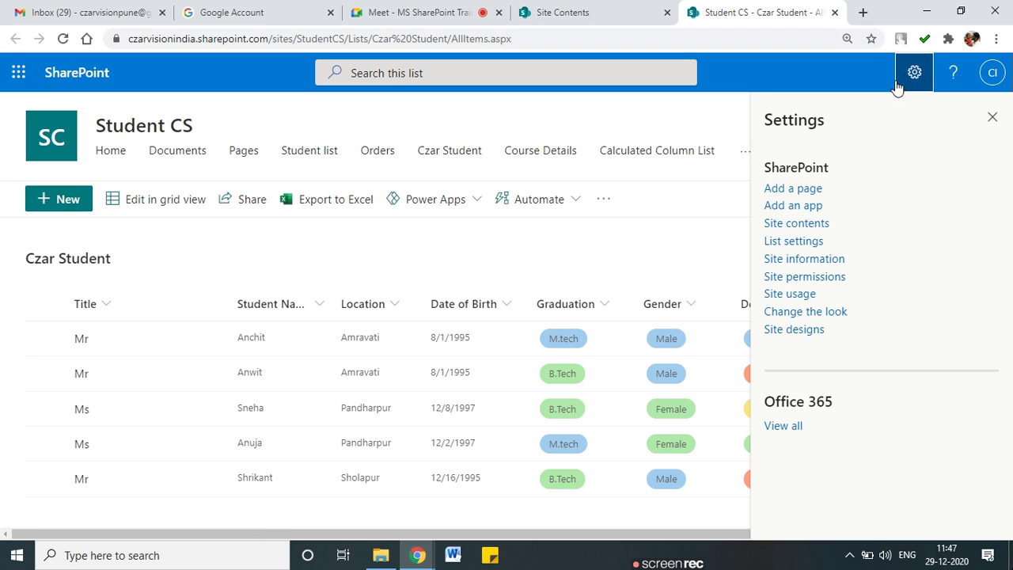
click(792, 241)
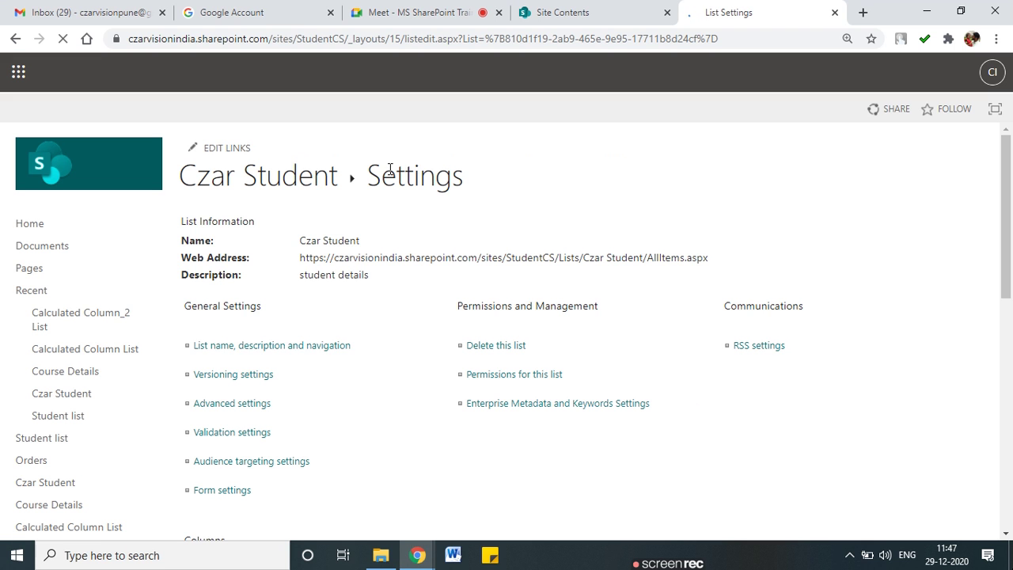
scroll(484, 212, down, 2)
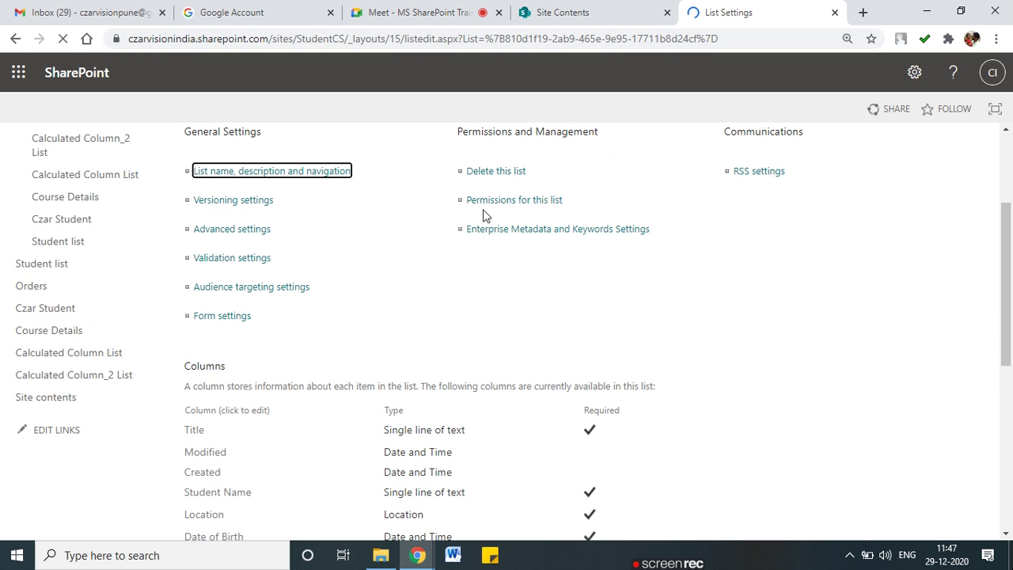
scroll(485, 212, down, 4)
scroll(482, 215, up, 2)
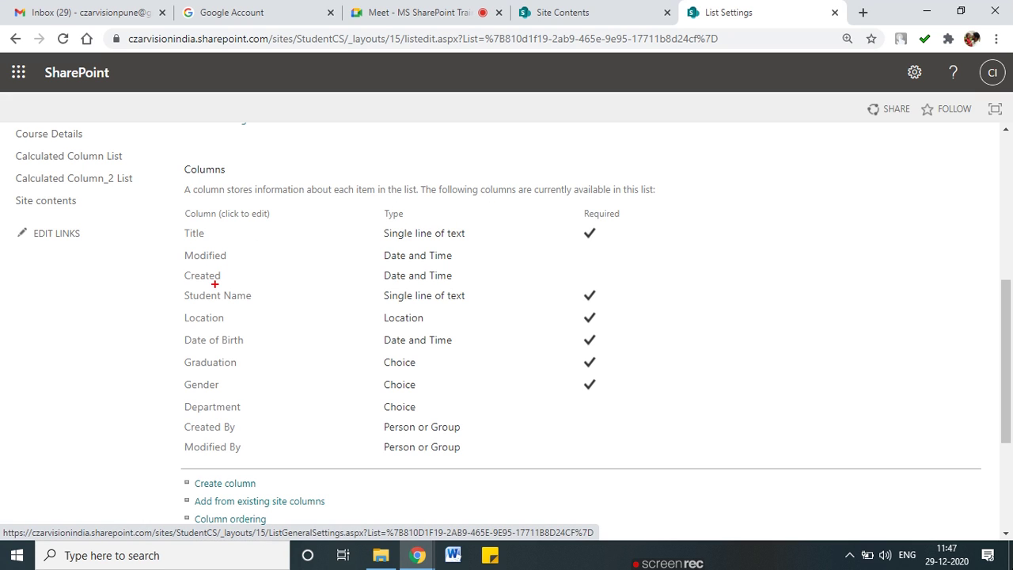
Mark the custom columns and the Modified, Created, Created By and Modified By columns in red, and clear the marks
drag(260, 296, 279, 293)
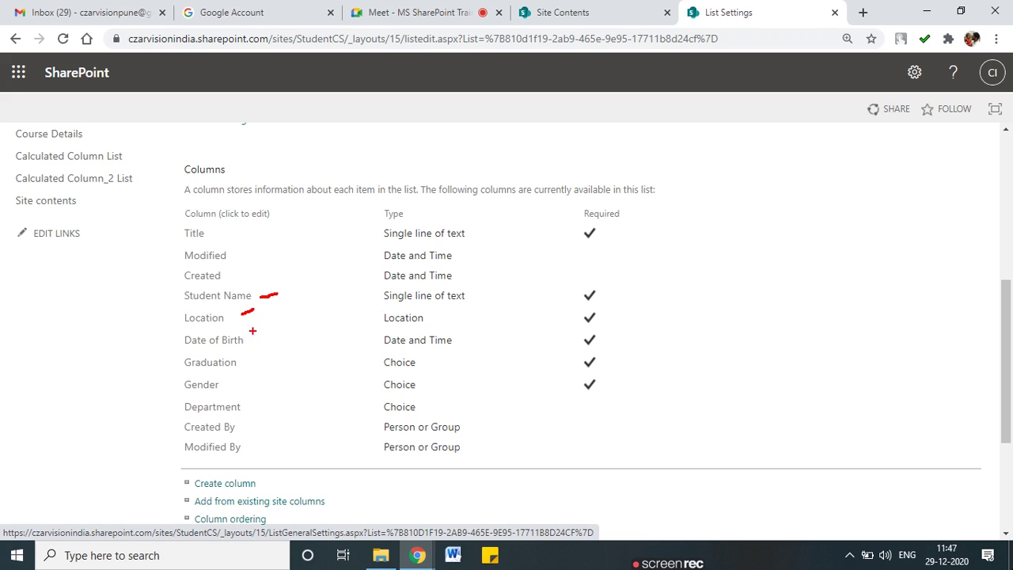
drag(254, 337, 273, 336)
mouse_move(240, 388)
mouse_down()
mouse_move(258, 381)
mouse_move(262, 406)
mouse_up()
mouse_move(180, 255)
mouse_down()
mouse_move(164, 256)
mouse_move(162, 277)
mouse_up()
mouse_move(182, 427)
mouse_down()
mouse_move(163, 435)
mouse_move(173, 450)
mouse_up()
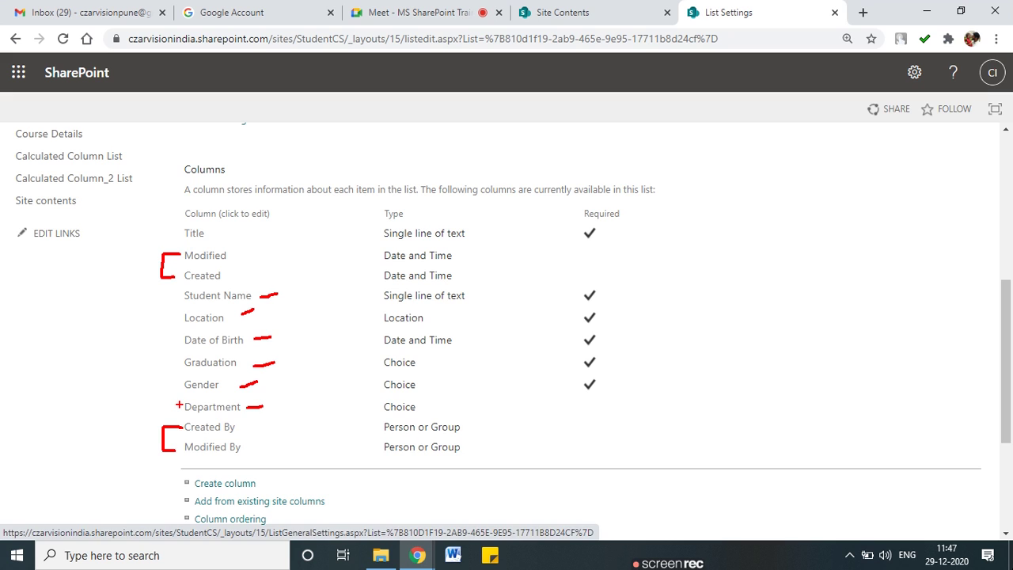
key(Escape)
Mark the Views heading, the All Items view and its Default, Mobile and Default Mobile View columns in red, and clear the marks
scroll(325, 377, down, 3)
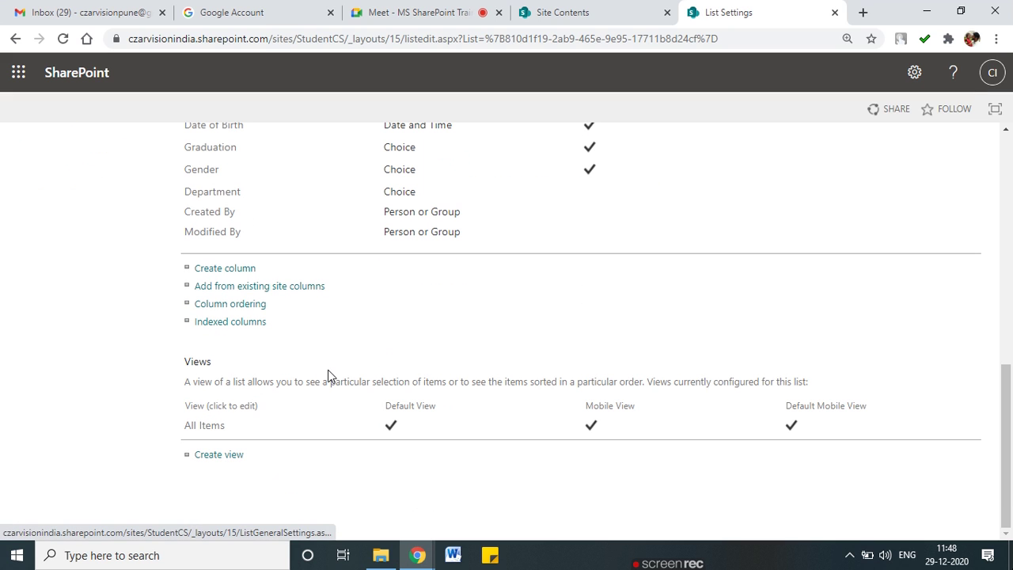
mouse_move(237, 350)
mouse_down()
mouse_move(228, 342)
mouse_move(165, 361)
mouse_move(230, 364)
mouse_up()
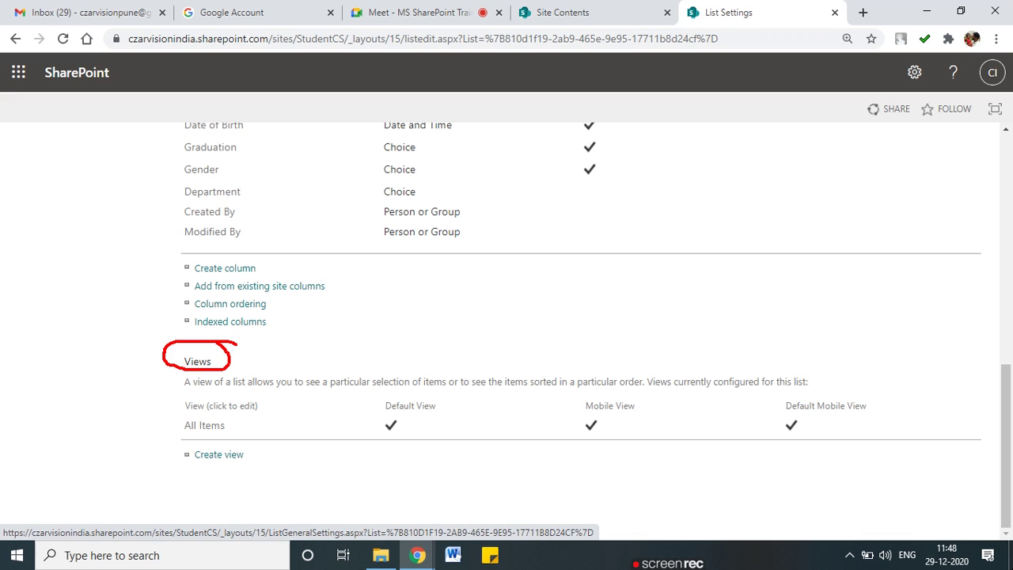
mouse_move(80, 411)
mouse_down()
mouse_move(180, 413)
mouse_move(157, 426)
mouse_move(240, 435)
mouse_move(227, 437)
mouse_up()
mouse_move(456, 409)
mouse_down()
mouse_move(401, 389)
mouse_move(358, 427)
mouse_move(440, 441)
mouse_move(447, 404)
mouse_up()
mouse_move(633, 393)
mouse_down()
mouse_move(559, 415)
mouse_move(640, 406)
mouse_up()
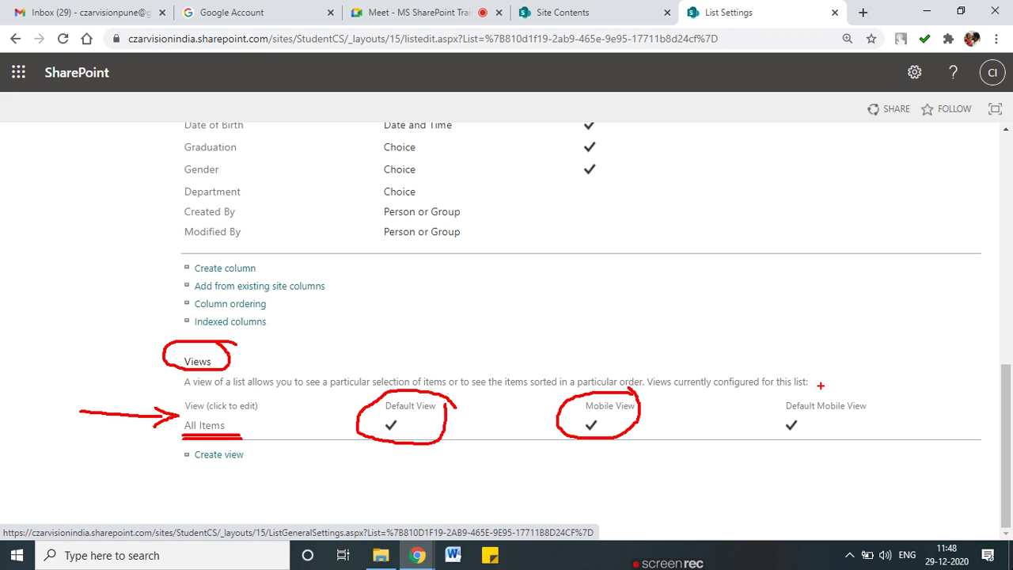
mouse_move(830, 383)
mouse_down()
mouse_move(796, 453)
mouse_move(854, 403)
mouse_up()
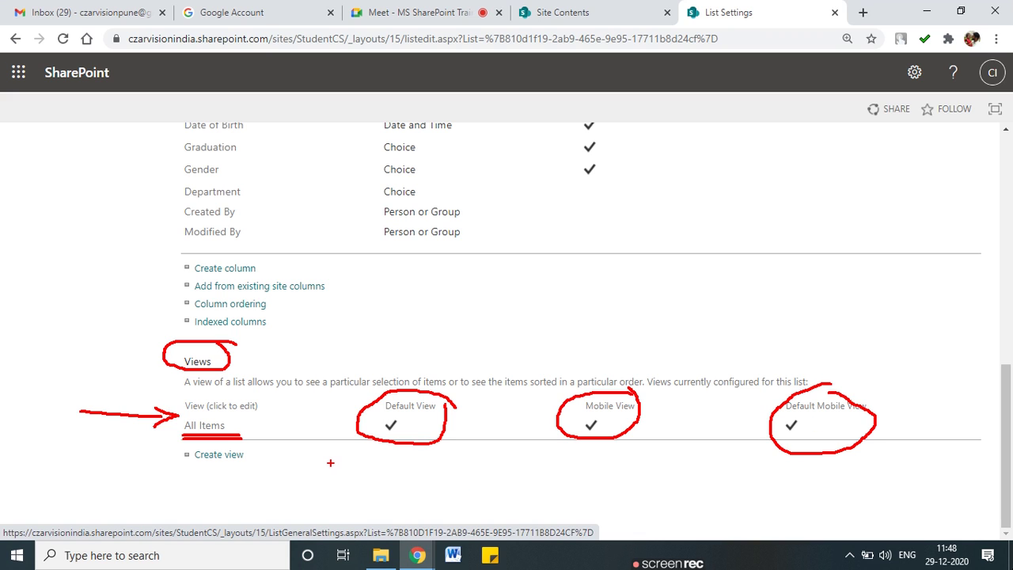
key(Escape)
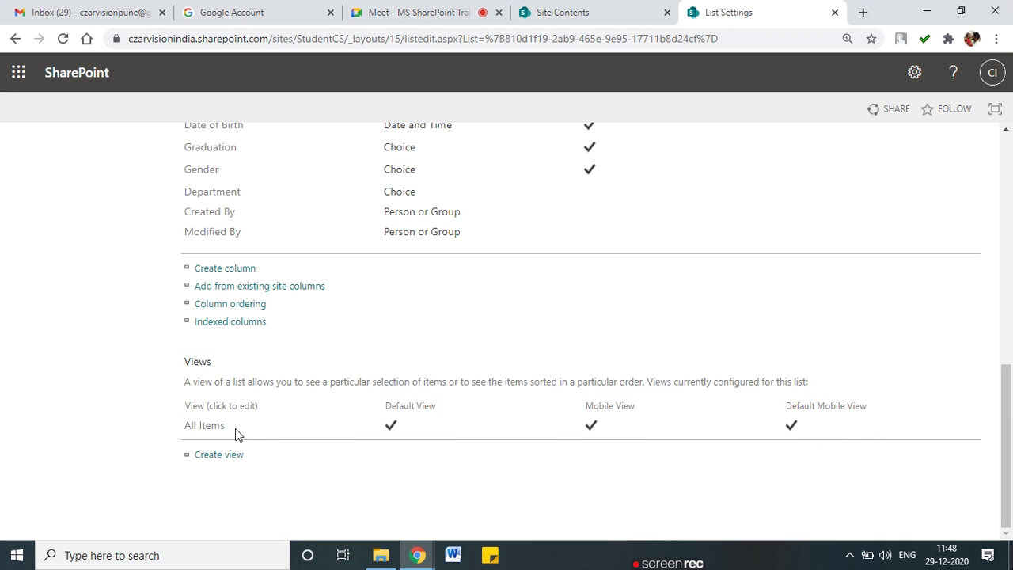
key(ctrl+2)
mouse_move(241, 429)
mouse_down()
mouse_move(213, 415)
mouse_move(223, 437)
mouse_move(240, 426)
mouse_up()
Return to the Student CS site contents and open the Czar Student list in a new tab
click(602, 20)
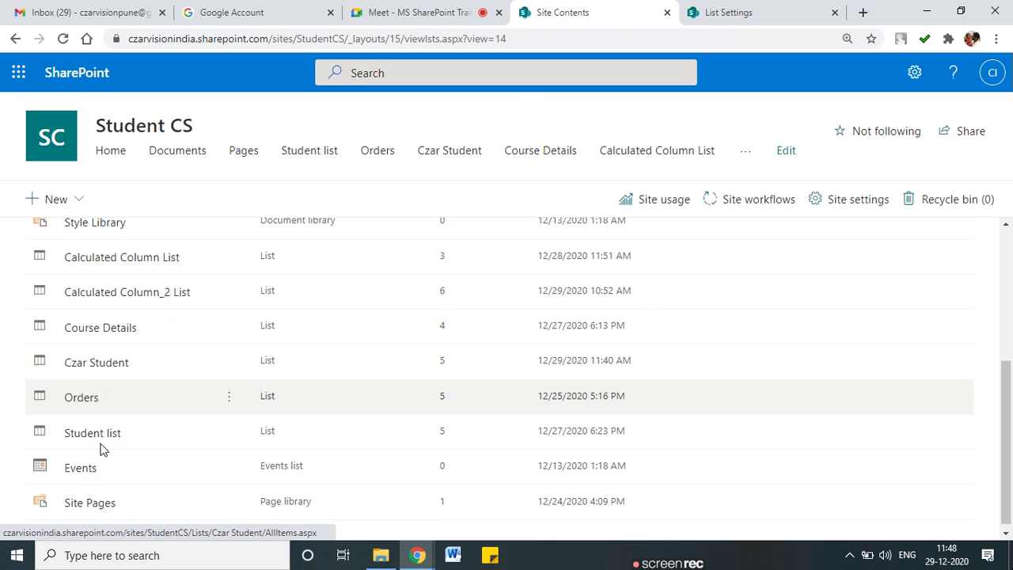
scroll(101, 449, up, 3)
scroll(100, 449, down, 3)
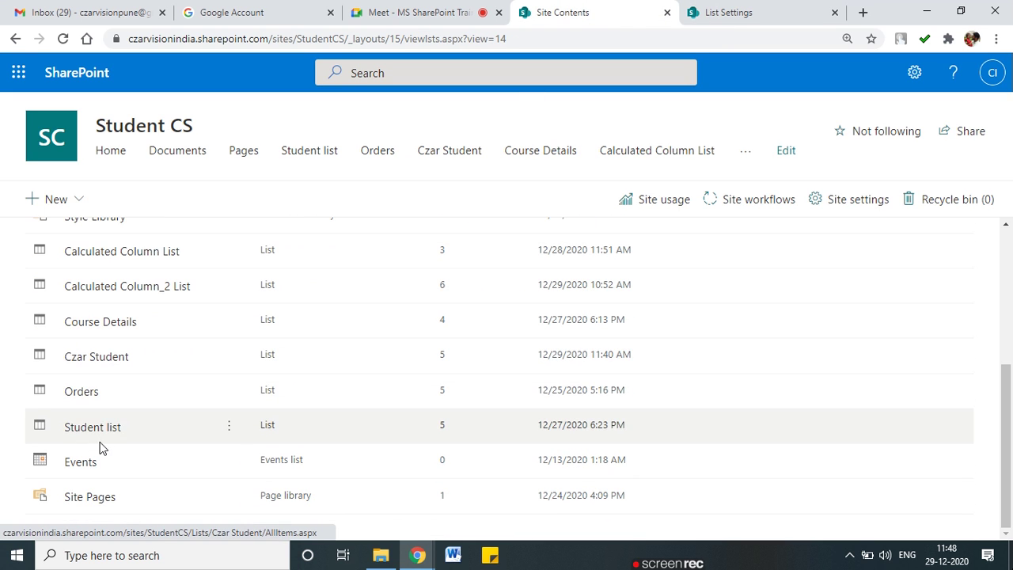
click(95, 357)
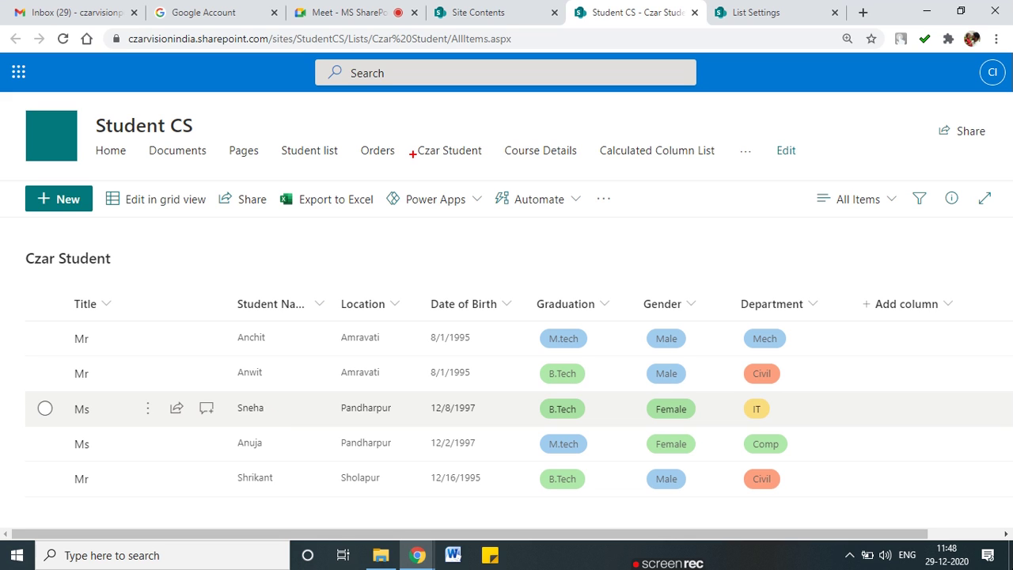
Mark the current All Items view name and AllItems.aspx in the page address with red annotations
mouse_move(826, 227)
mouse_down()
mouse_move(856, 228)
mouse_move(904, 190)
mouse_move(802, 187)
mouse_move(804, 224)
mouse_move(918, 219)
mouse_up()
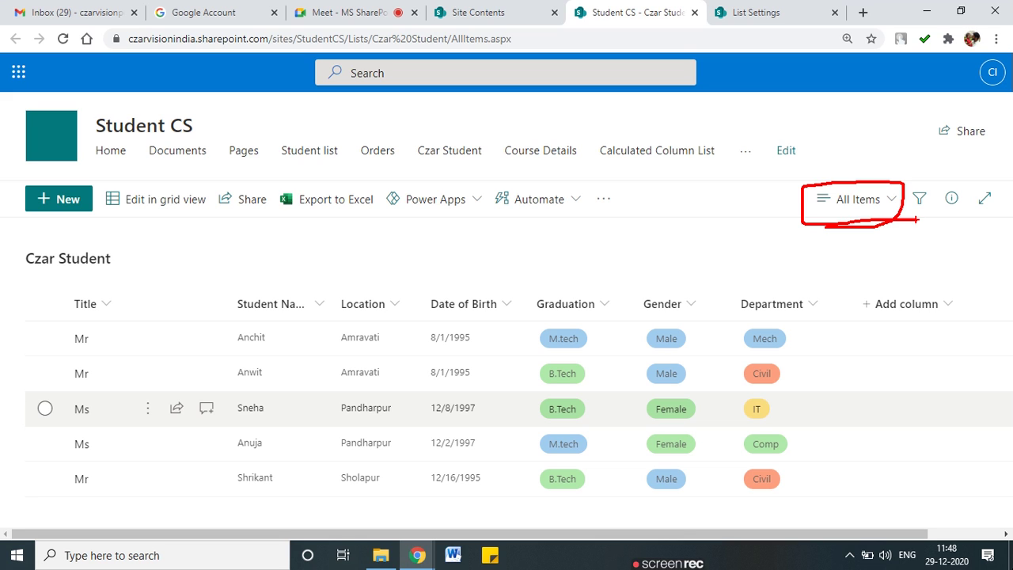
drag(904, 181, 907, 218)
drag(832, 209, 881, 211)
mouse_move(454, 46)
mouse_down()
mouse_move(514, 45)
mouse_move(491, 29)
mouse_move(454, 31)
mouse_move(450, 44)
mouse_up()
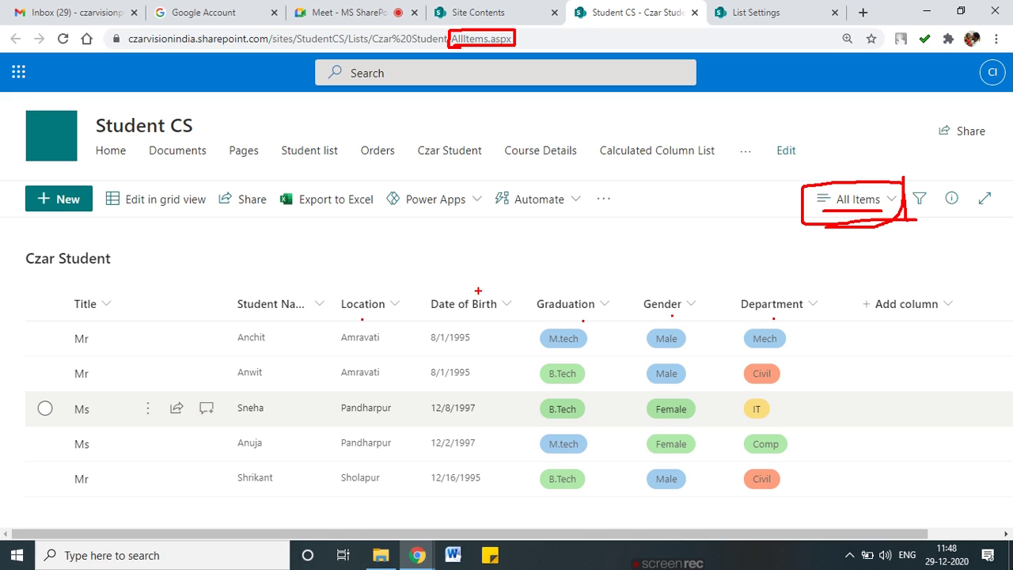
Underline the Date of Birth heading, clear the marks, and tick the two M.tech entries in the Graduation column in red
drag(429, 320, 477, 320)
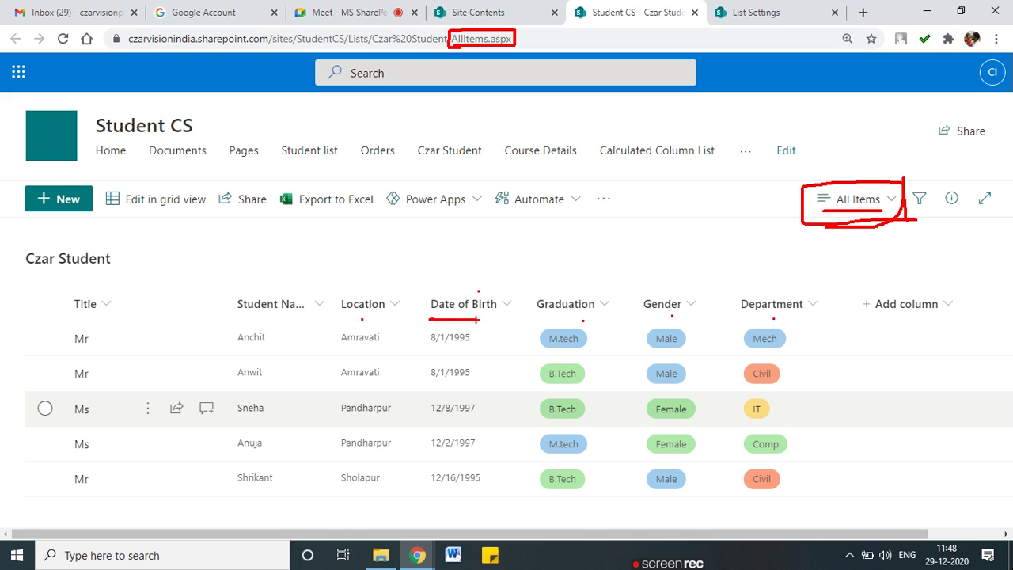
key(Escape)
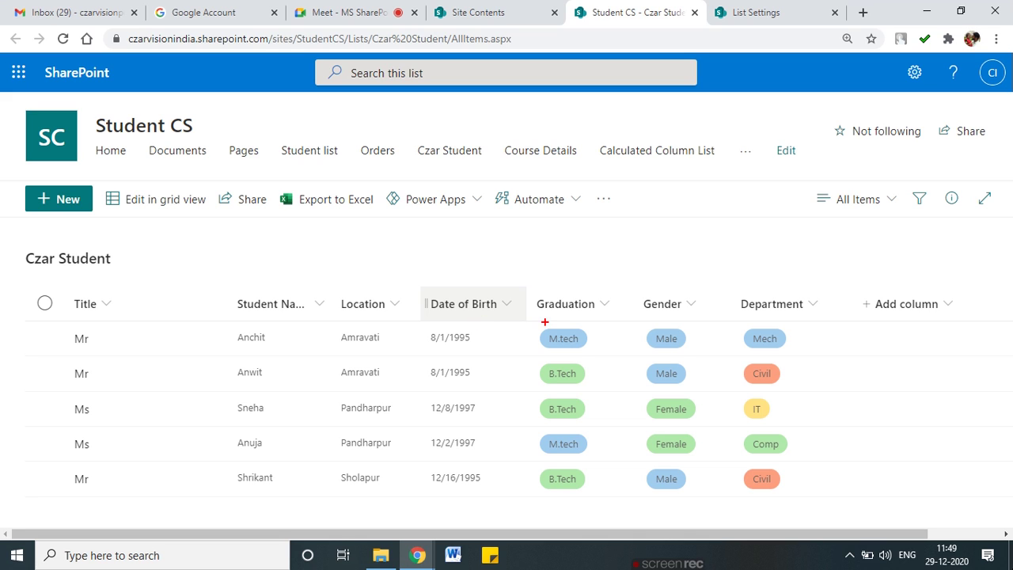
drag(523, 344, 555, 335)
drag(525, 446, 546, 439)
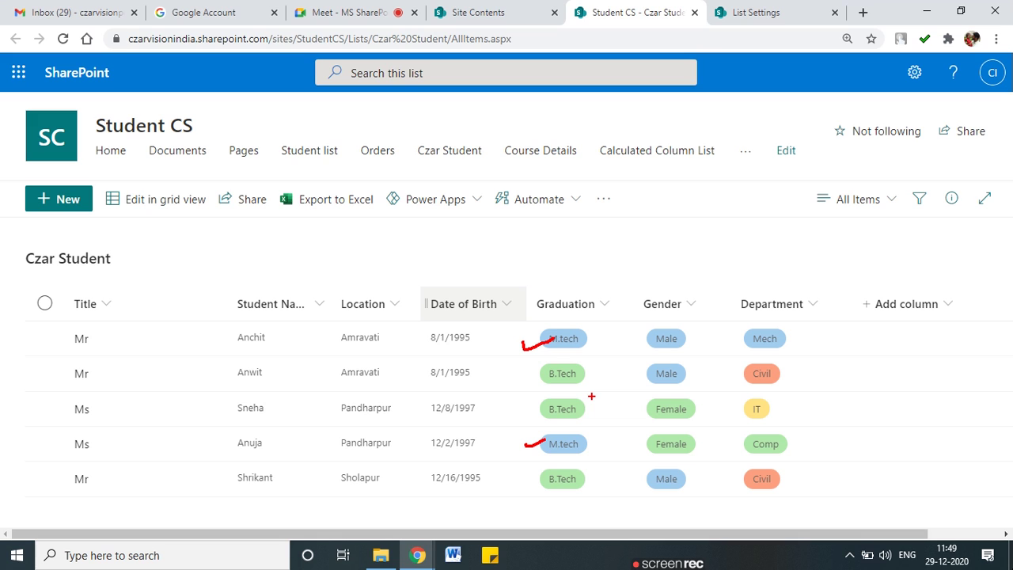
Start creating a new view for the Czar Student list and name it Czar Mech Student
click(870, 204)
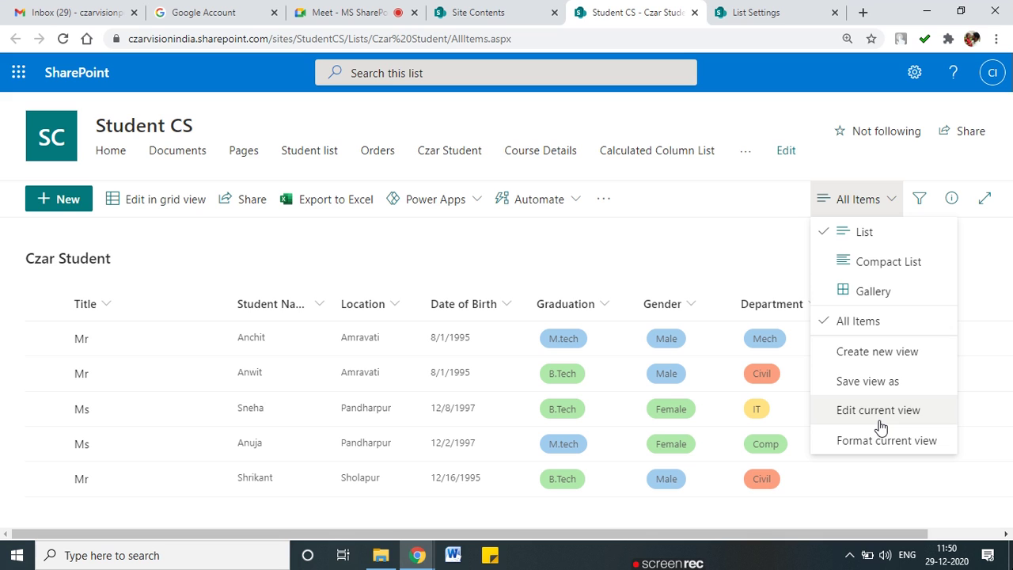
click(884, 353)
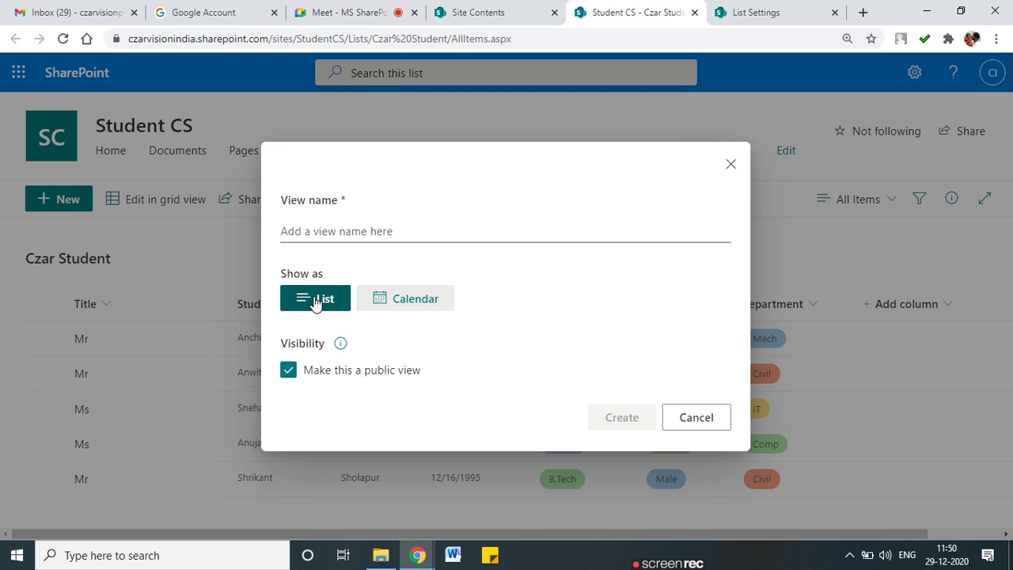
click(314, 234)
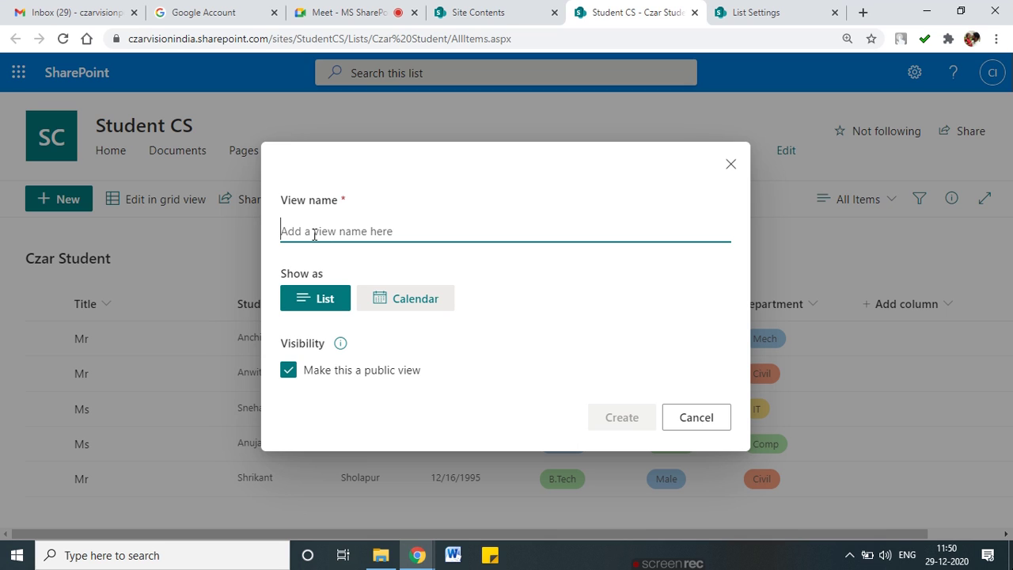
text(Czar)
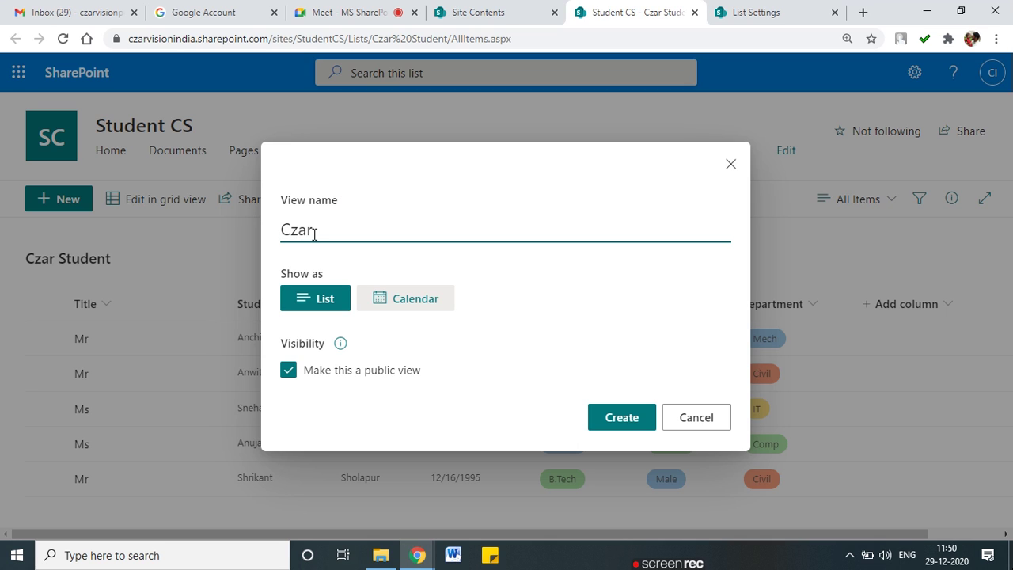
text(Mech Student)
click(315, 233)
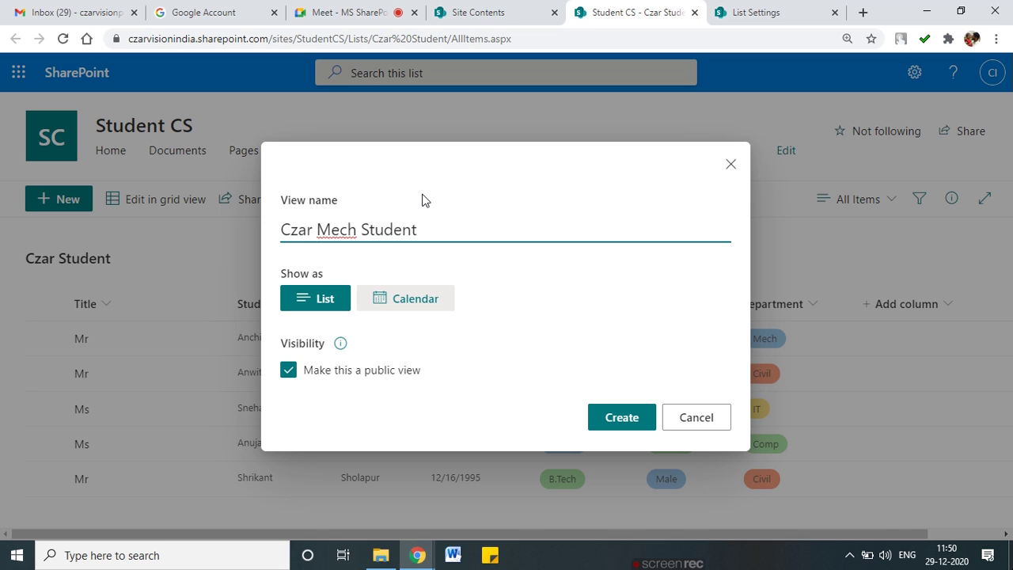
Change the new view's name to Czar MTech Student
drag(331, 230, 341, 230)
click(356, 229)
key(BackSpace)
key(BackSpace)
key(BackSpace)
text(Tech)
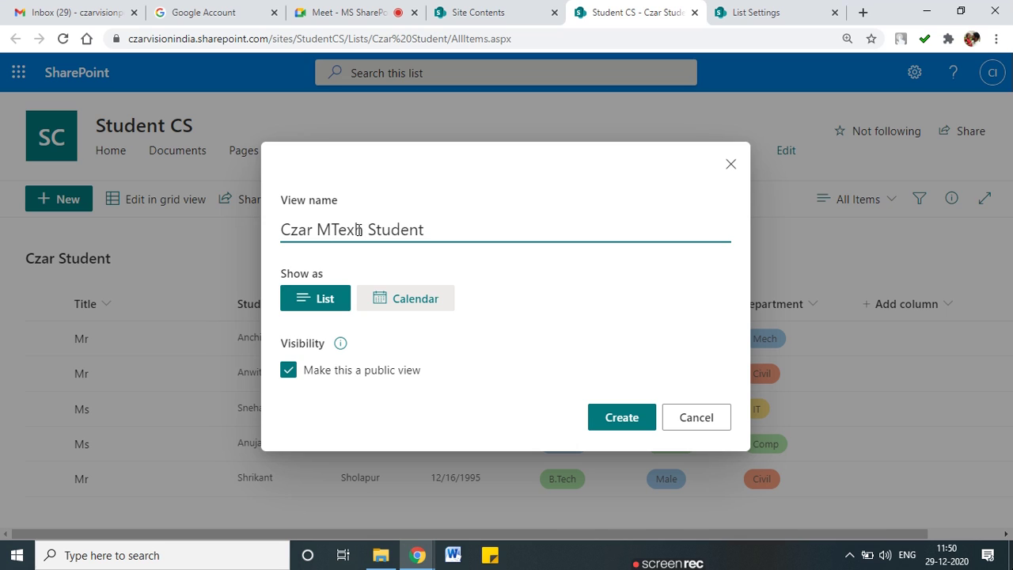
click(462, 237)
Mark the public view option in red, clear the marks, and create the view as a public list view
mouse_move(254, 398)
mouse_down()
mouse_move(456, 392)
mouse_move(385, 352)
mouse_move(266, 352)
mouse_move(252, 393)
mouse_move(390, 391)
mouse_up()
mouse_move(532, 326)
mouse_down()
mouse_move(478, 354)
mouse_move(480, 368)
mouse_up()
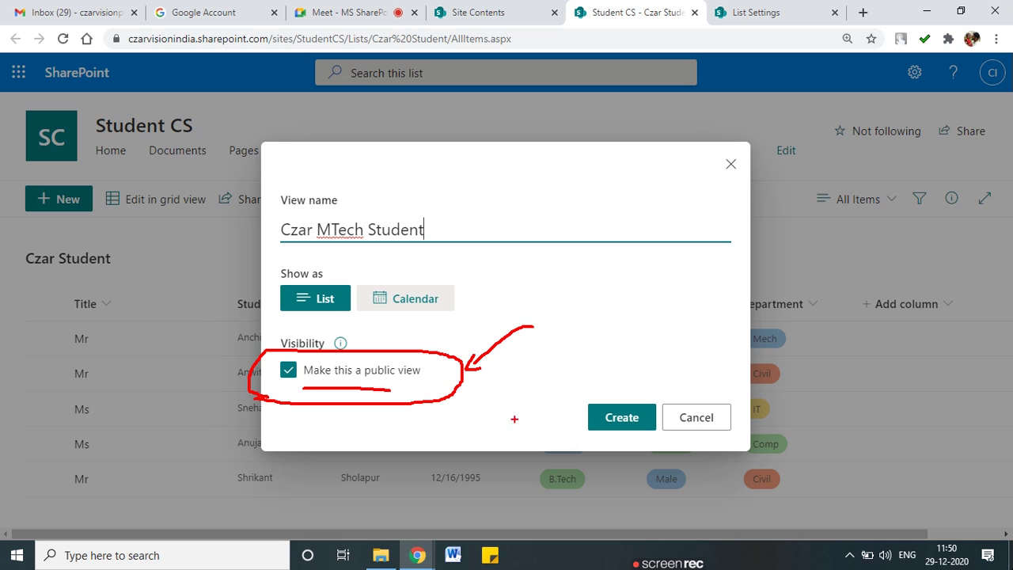
mouse_move(515, 416)
mouse_down()
mouse_move(558, 412)
mouse_move(553, 425)
mouse_up()
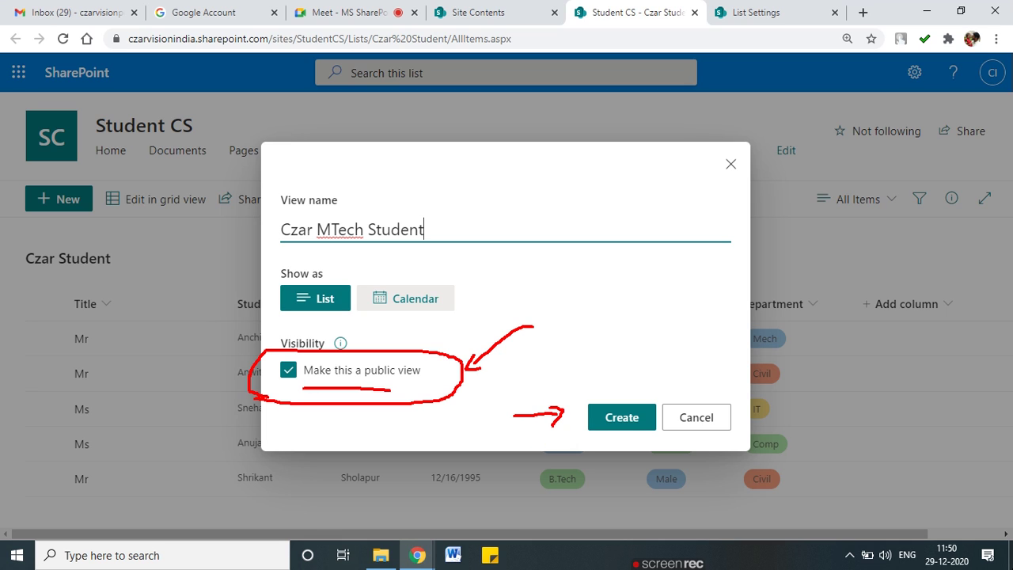
drag(277, 364, 295, 381)
drag(295, 363, 276, 382)
key(Escape)
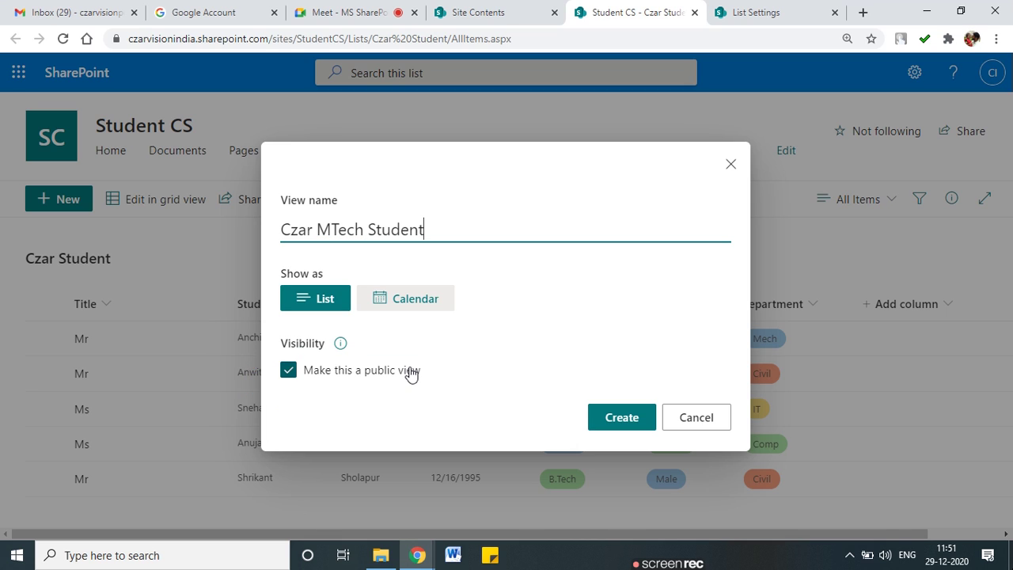
click(597, 415)
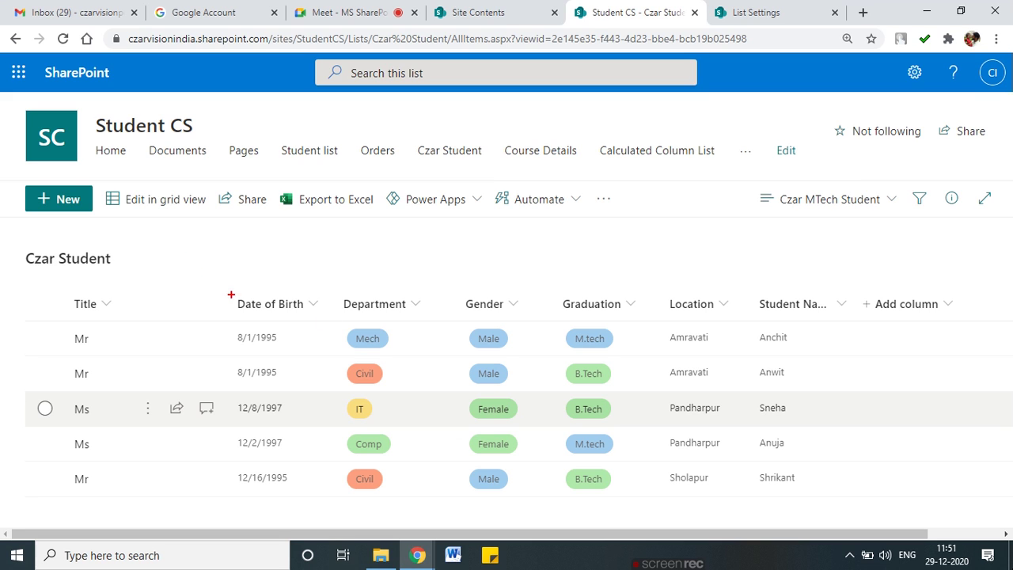
Mark the Department, Gender, Graduation, Location and Student Name headings of the new view in red
drag(327, 287, 380, 277)
drag(551, 277, 484, 290)
drag(451, 254, 597, 269)
mouse_move(684, 274)
mouse_down()
mouse_move(752, 253)
mouse_move(769, 270)
mouse_up()
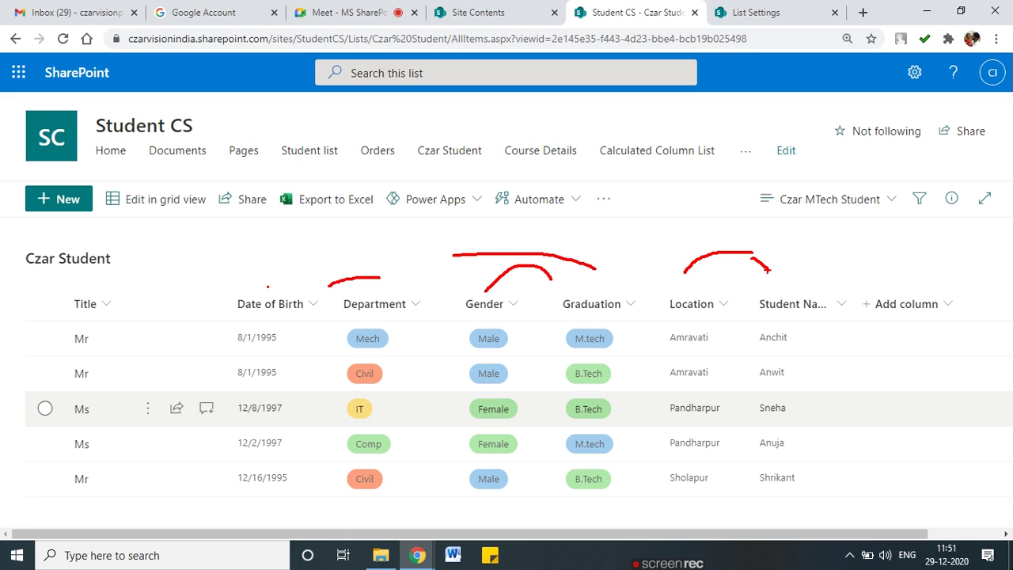
Circle the Czar MTech Student view name, mark AllItems.aspx and the viewid in the address, and draw an arrow from the viewid to the name
mouse_move(788, 215)
mouse_down()
mouse_move(892, 208)
mouse_move(879, 179)
mouse_move(766, 193)
mouse_move(804, 219)
mouse_up()
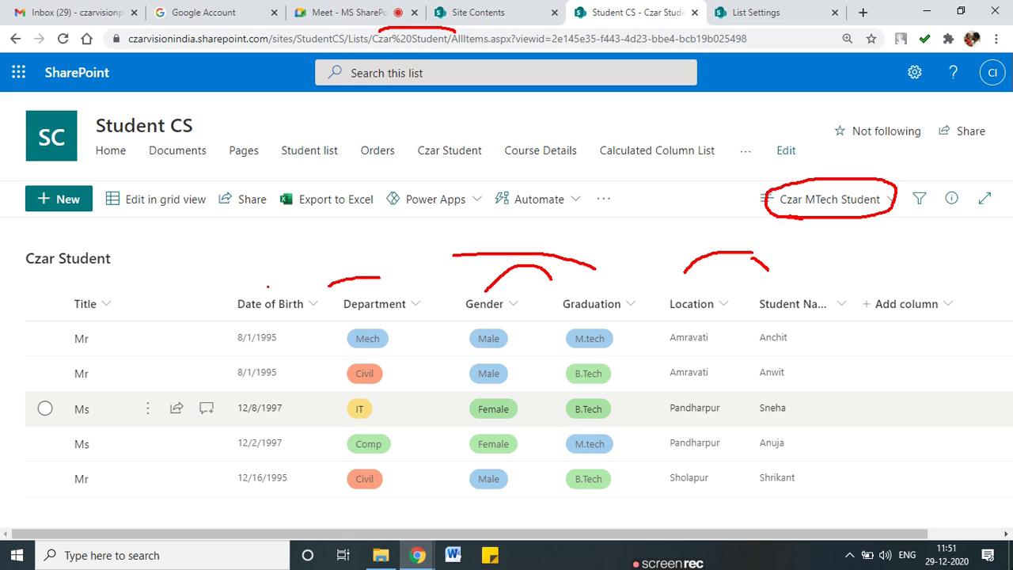
drag(456, 45, 508, 46)
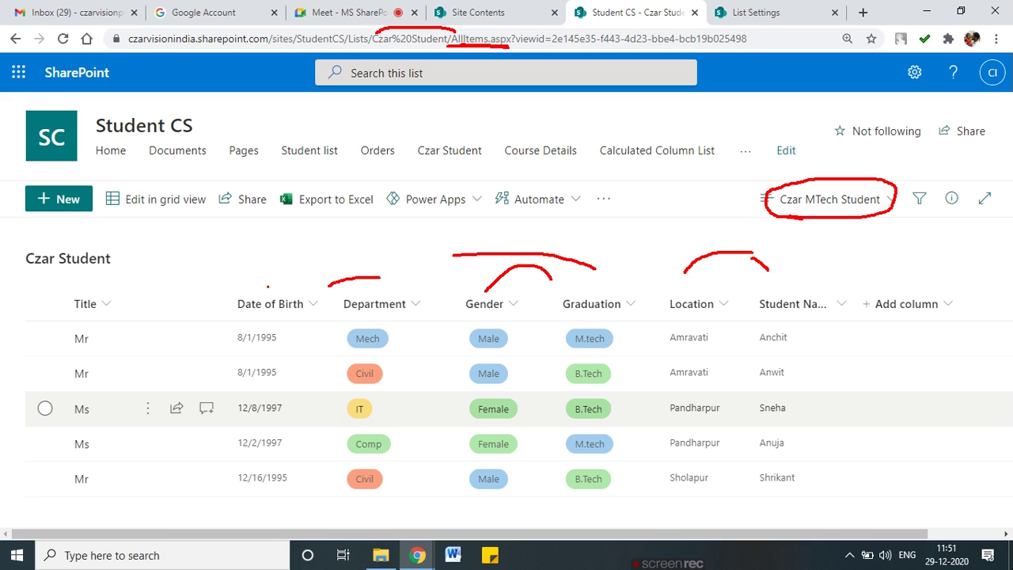
drag(550, 46, 759, 43)
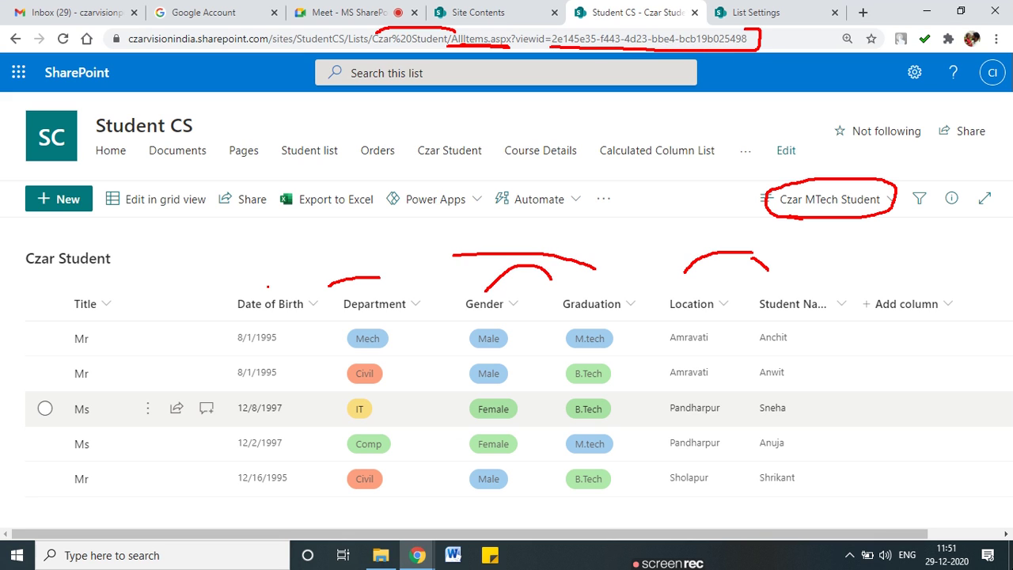
drag(525, 50, 673, 52)
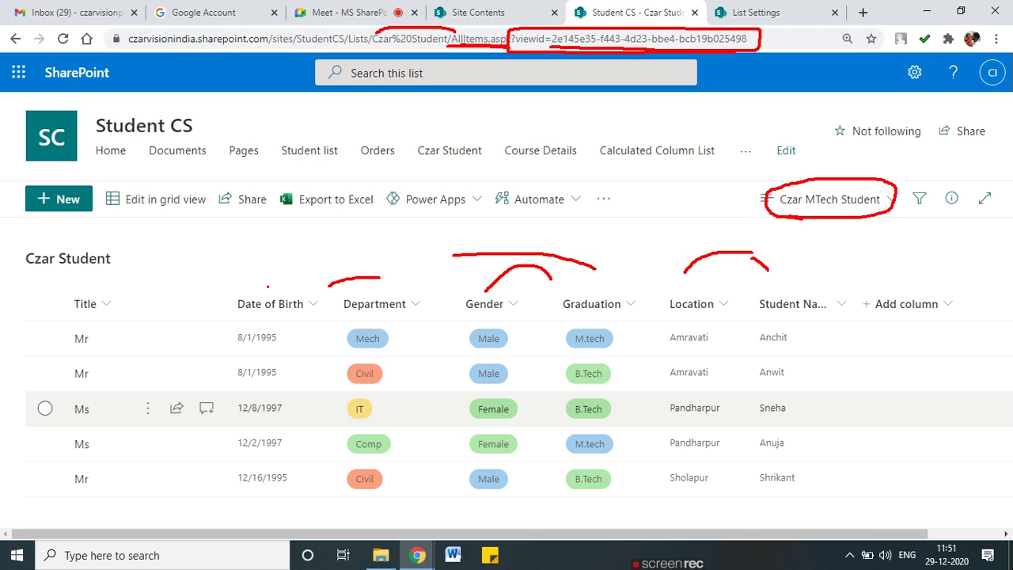
drag(754, 67, 812, 166)
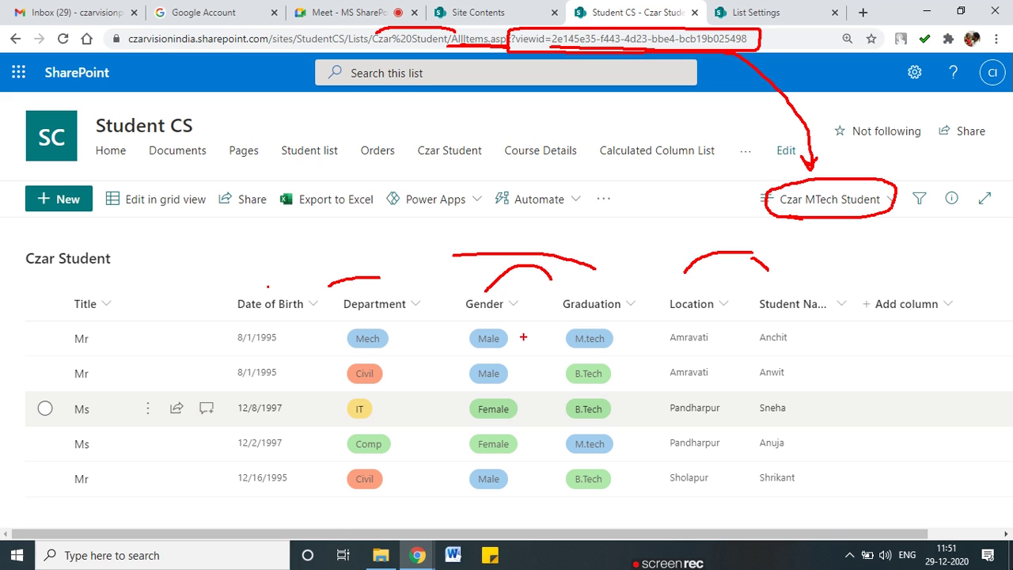
Circle in red the two M.tech values in the Graduation column and the matching students' names
mouse_move(573, 353)
mouse_down()
mouse_move(627, 327)
mouse_move(561, 321)
mouse_up()
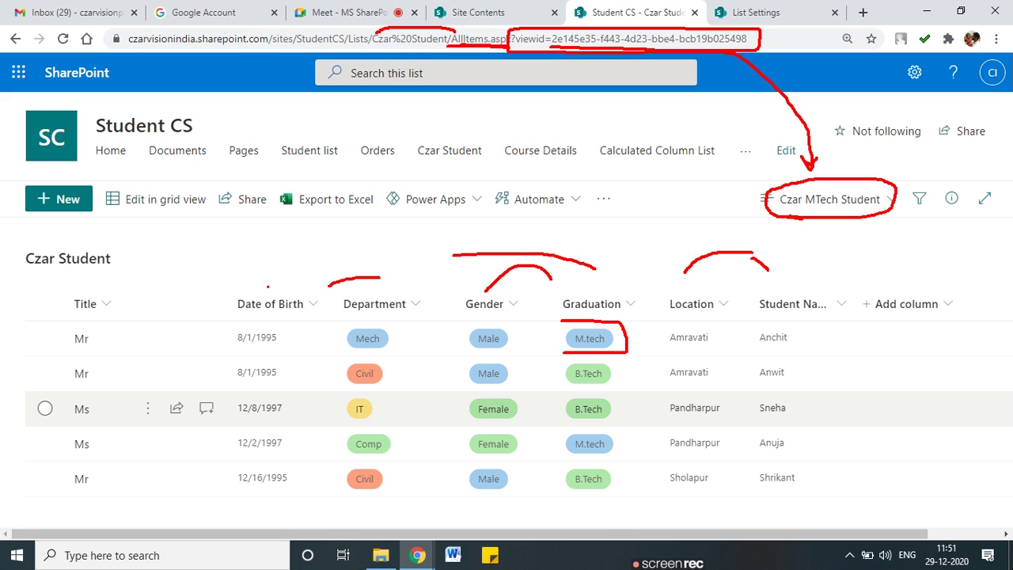
drag(556, 445, 624, 455)
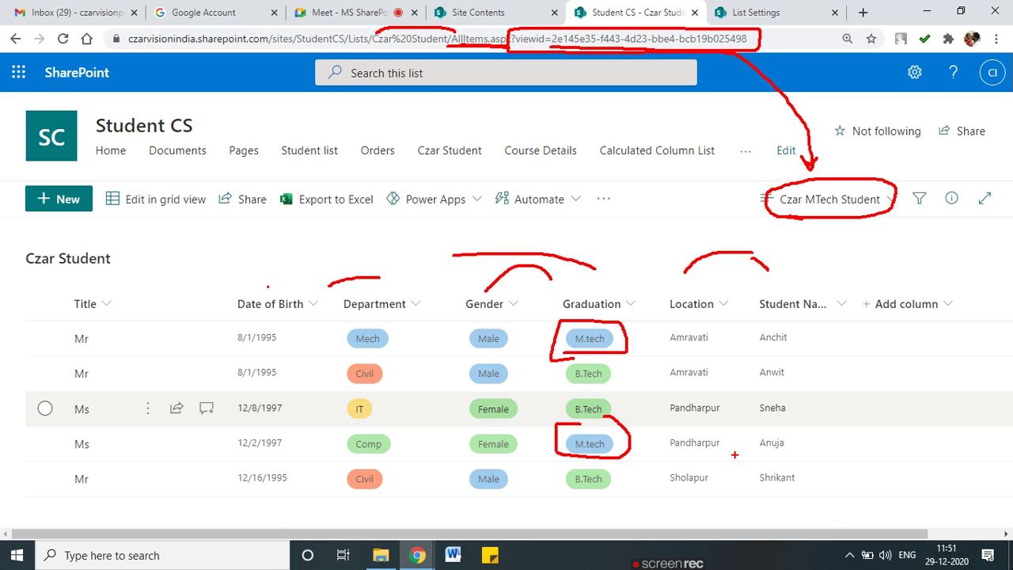
drag(800, 432, 751, 457)
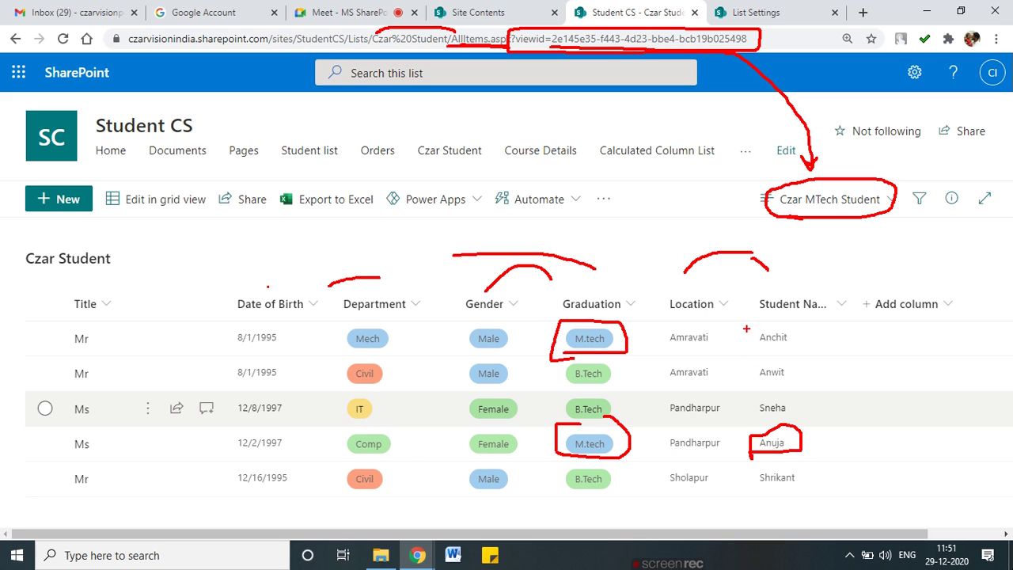
mouse_move(748, 348)
mouse_down()
mouse_move(813, 326)
mouse_move(744, 323)
mouse_up()
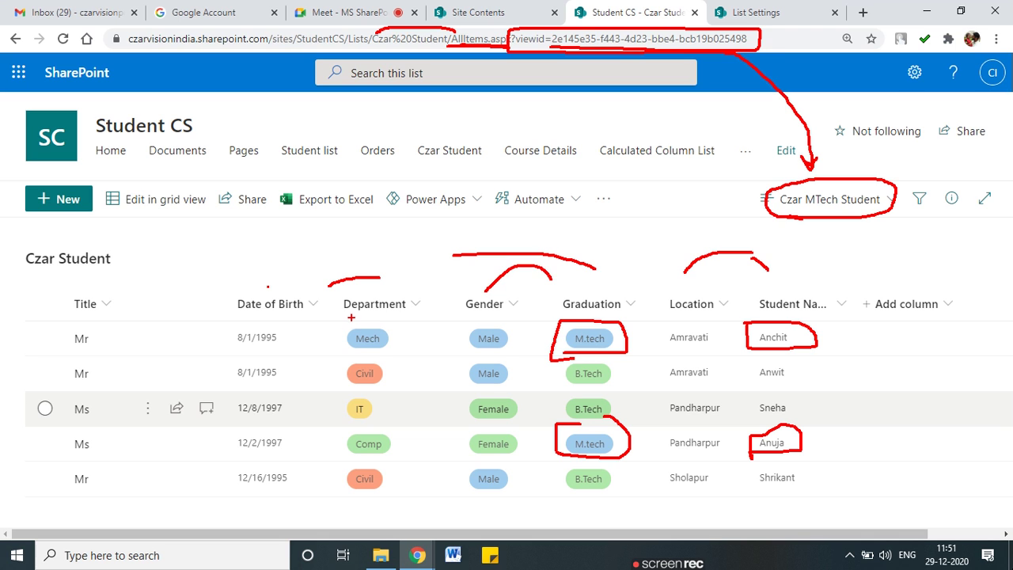
Clear the marks, open the current view's edit page, look over its columns and close it
click(896, 201)
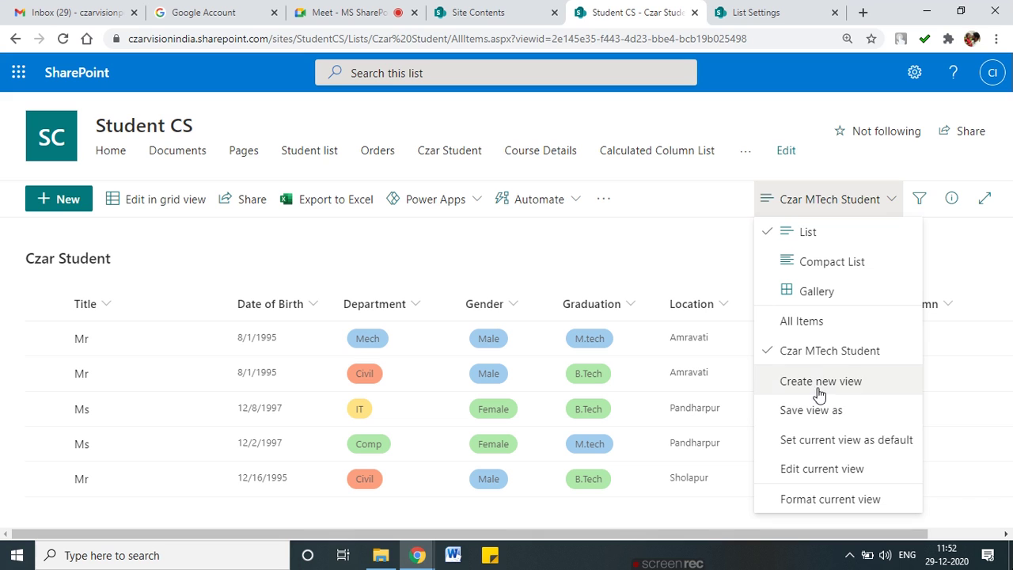
click(853, 483)
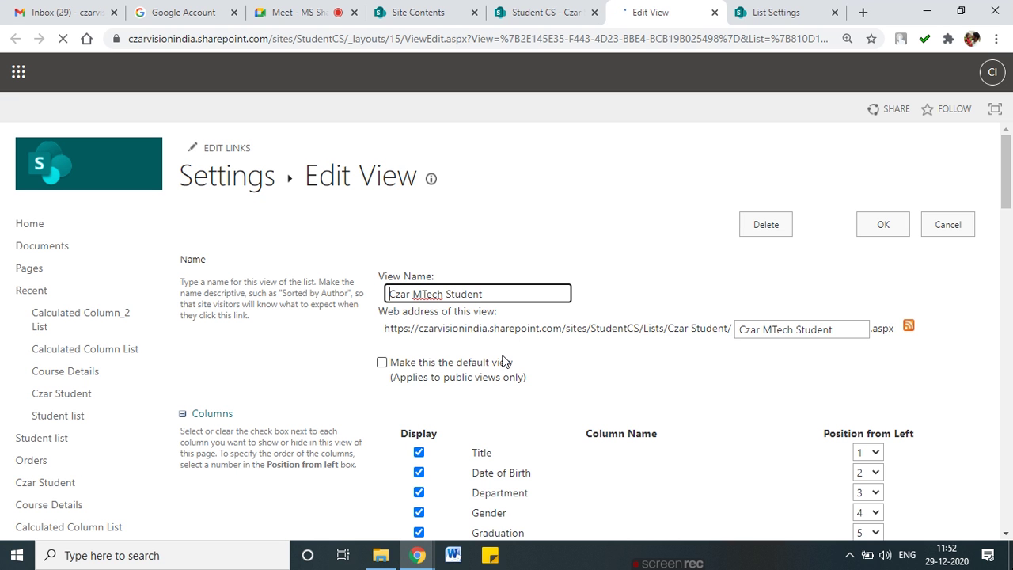
scroll(506, 358, down, 6)
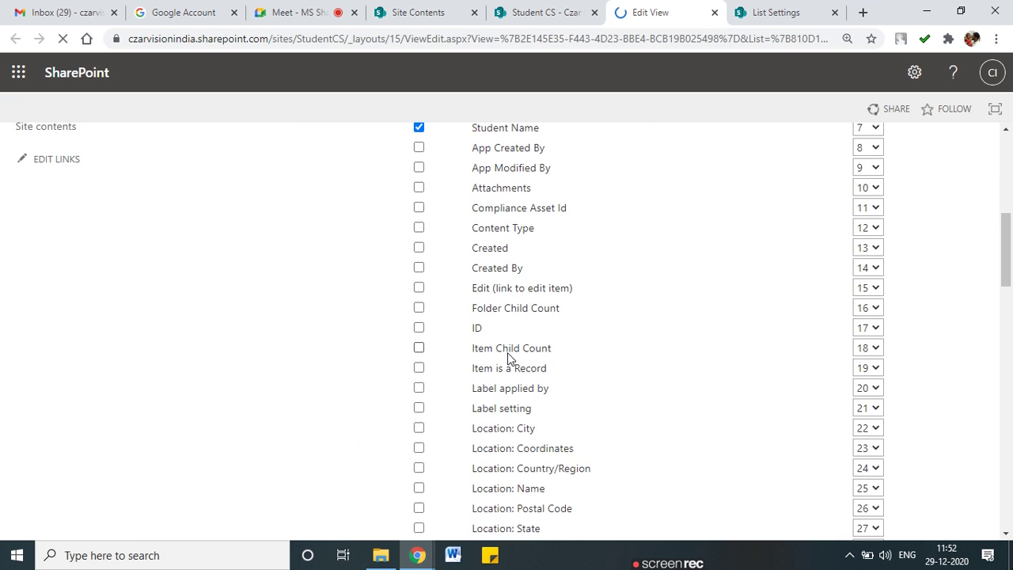
scroll(508, 358, up, 8)
click(554, 12)
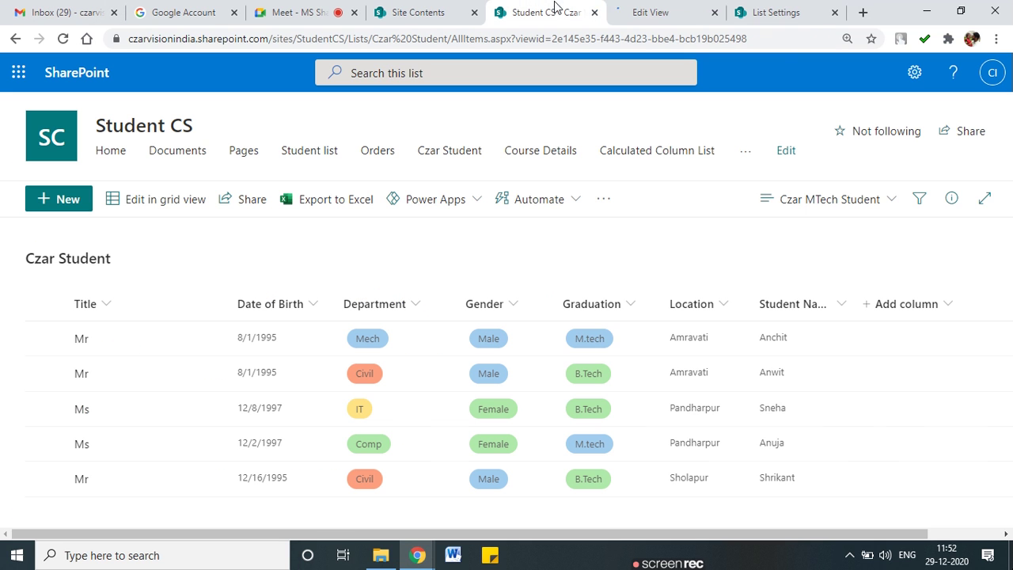
click(715, 12)
Open the settings of the Czar Student list at the Views section
click(918, 73)
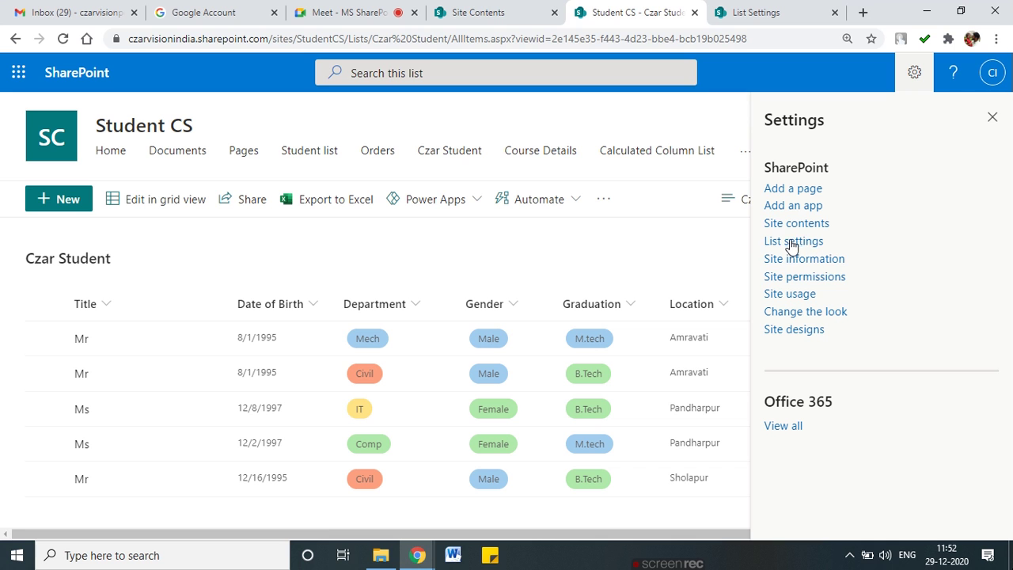
click(792, 241)
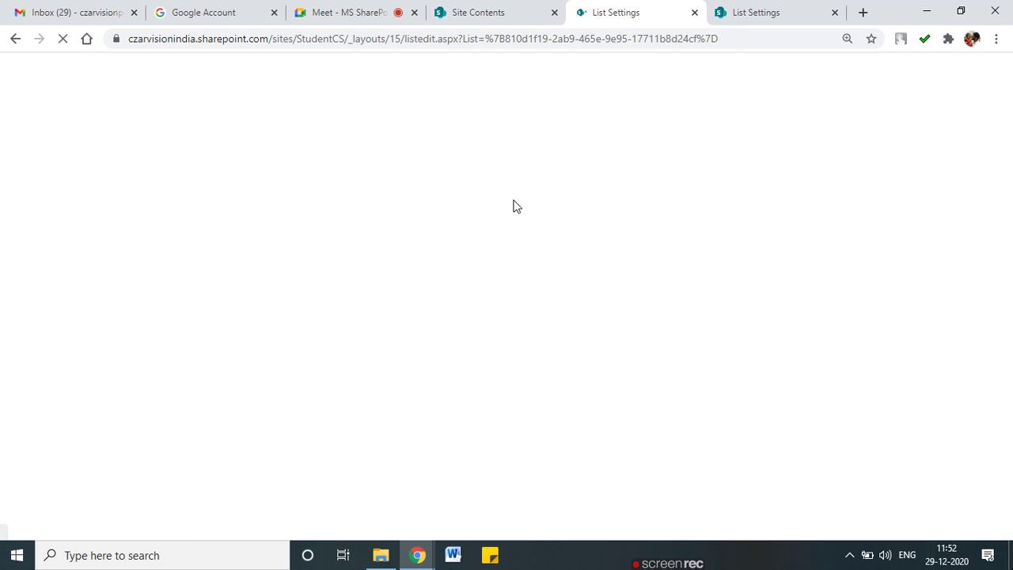
scroll(515, 206, down, 5)
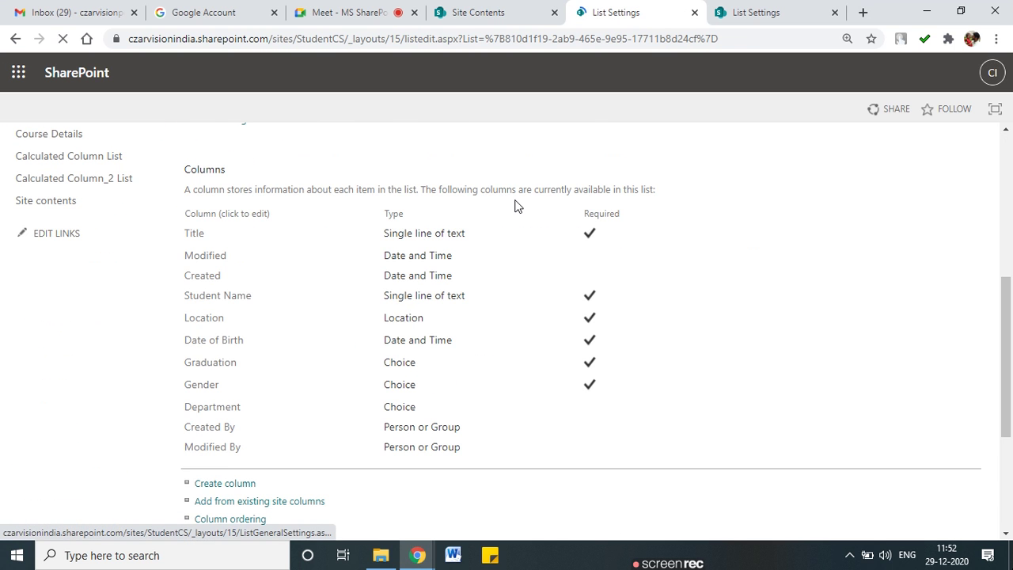
scroll(514, 206, down, 3)
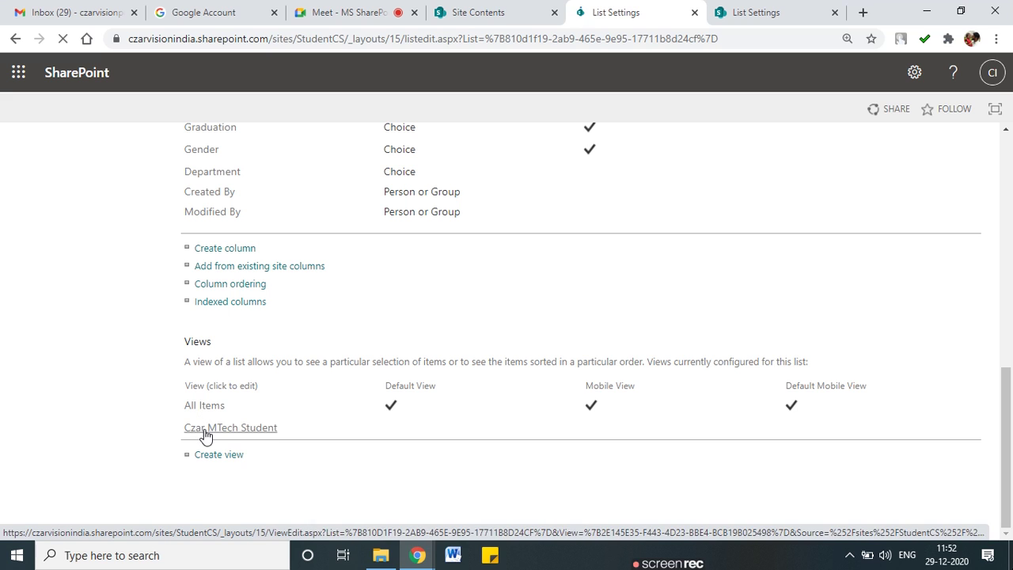
Circle the Default View check mark in red, draw an arrow from Czar MTech Student, and mark its Default View cell
mouse_move(455, 402)
mouse_down()
mouse_move(448, 387)
mouse_move(380, 374)
mouse_move(403, 417)
mouse_move(442, 378)
mouse_up()
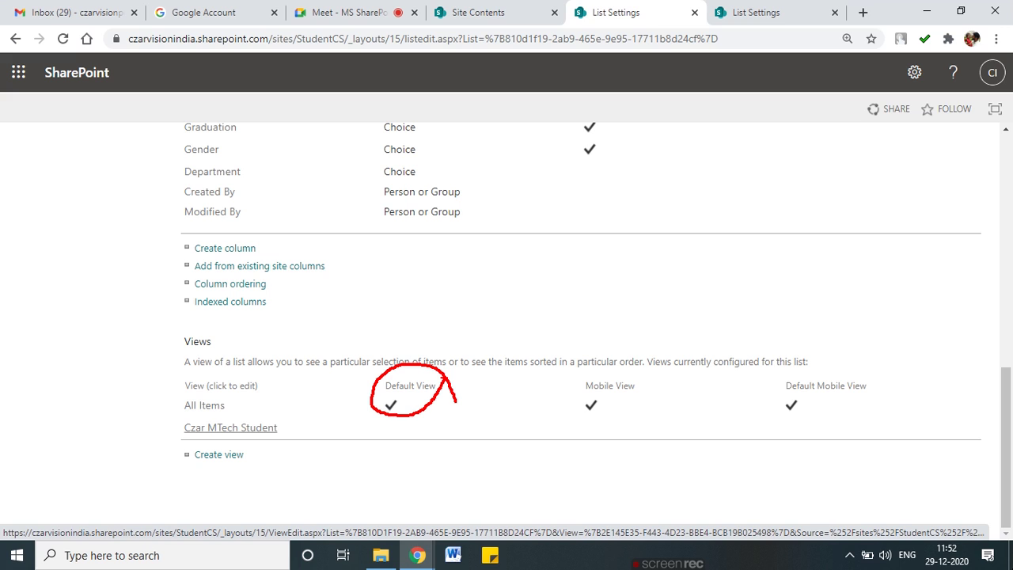
drag(296, 429, 366, 433)
drag(356, 420, 359, 441)
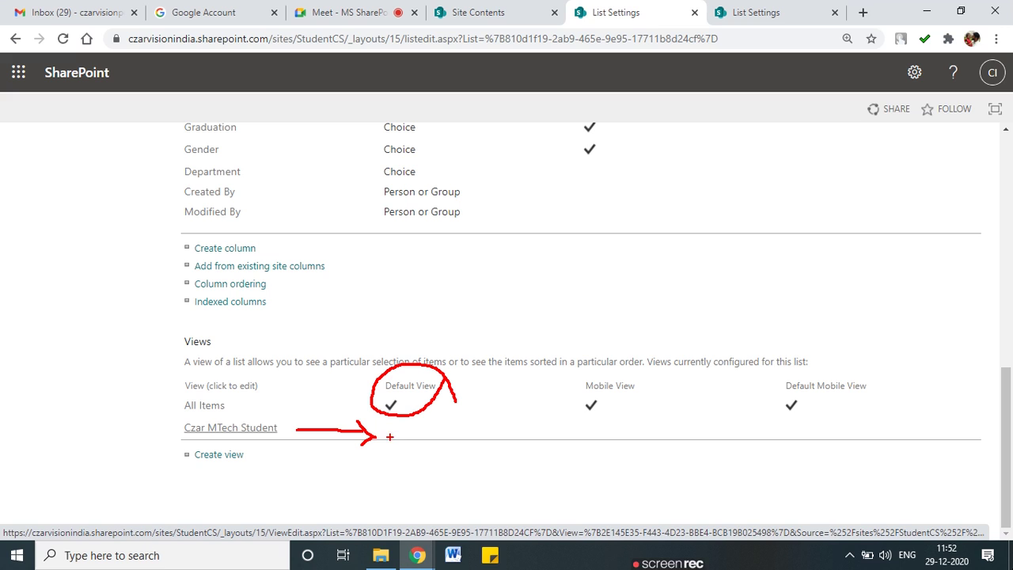
drag(400, 421, 433, 423)
Open the Czar MTech Student view for editing and review its displayed columns and their positions
click(234, 434)
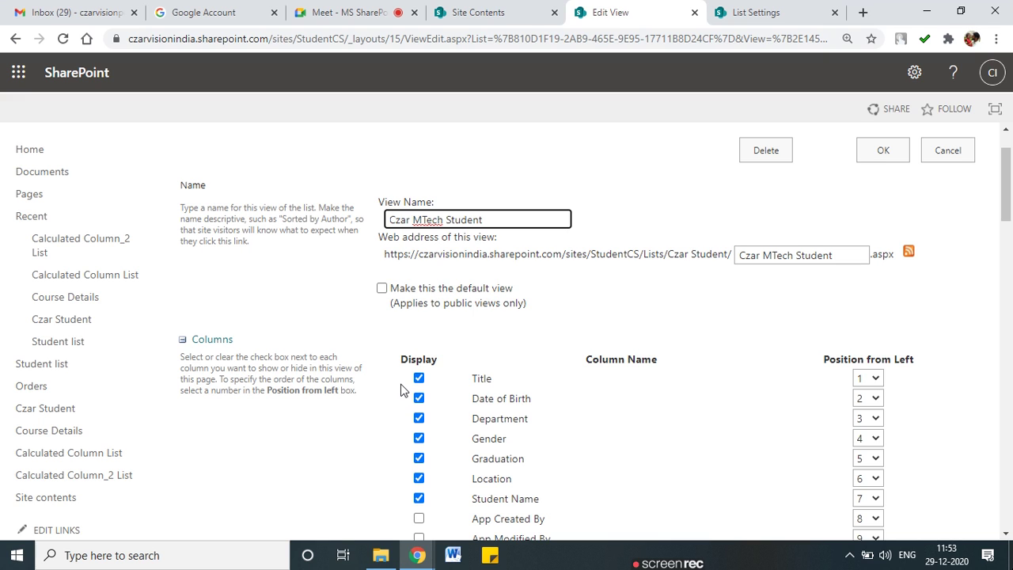
scroll(483, 317, down, 1)
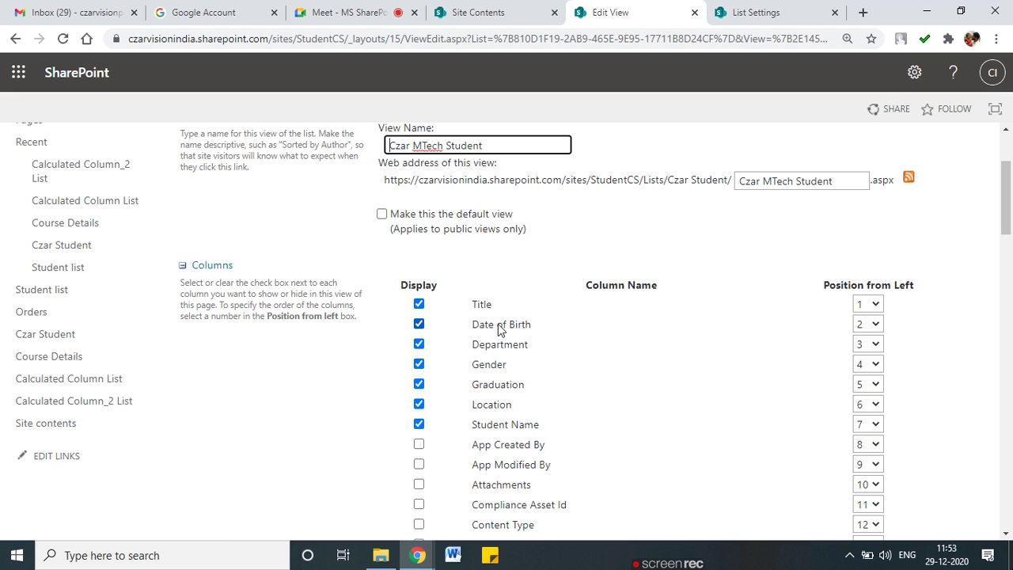
scroll(504, 364, down, 1)
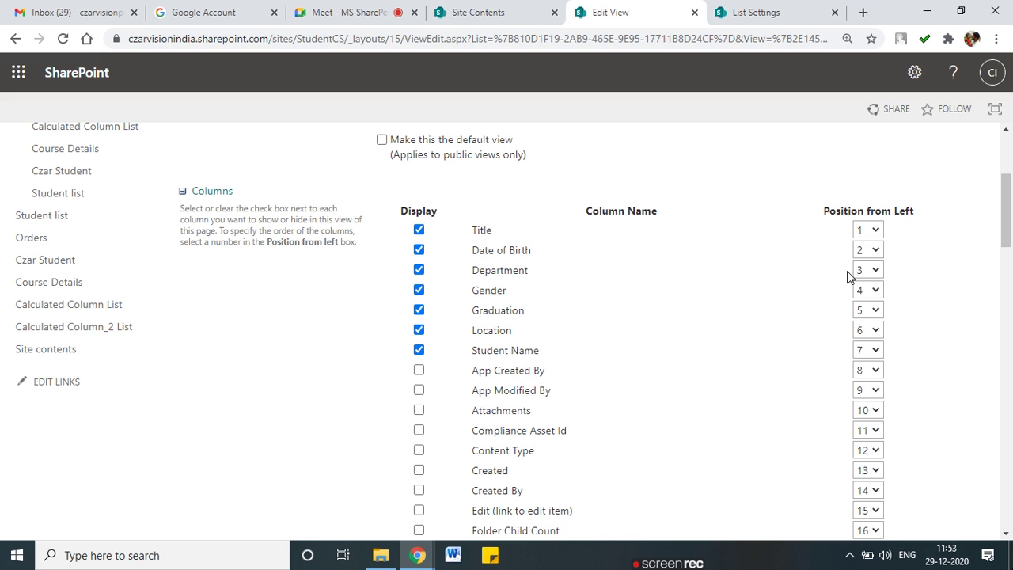
Open the Czar Student list from the site contents and switch it to the Czar MTech Student view
click(512, 10)
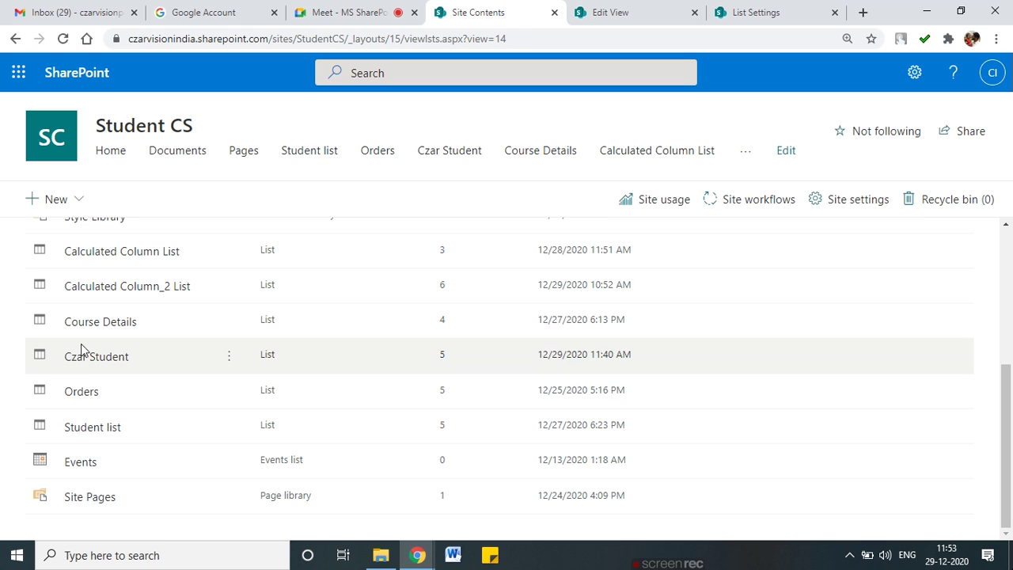
click(96, 357)
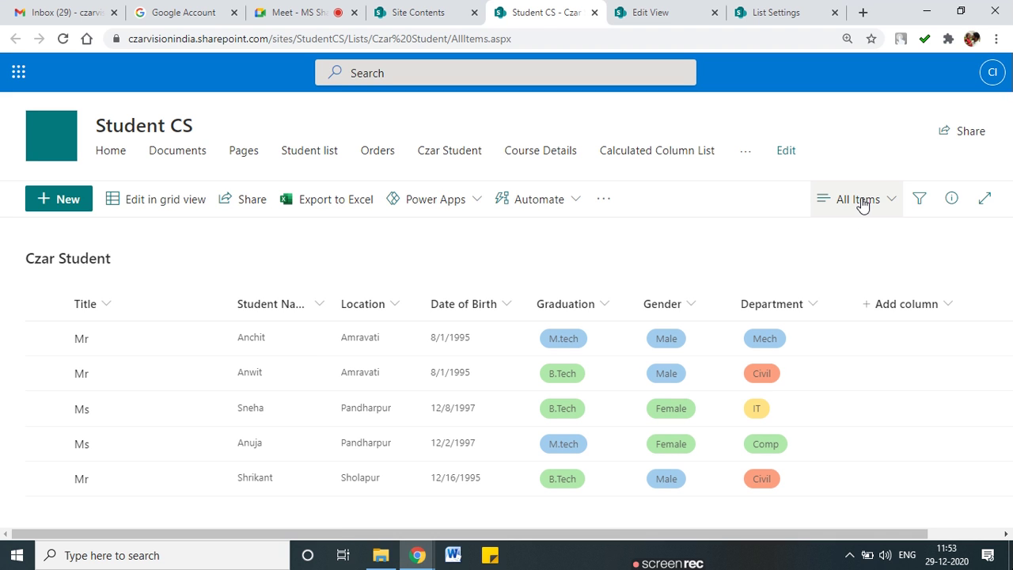
click(863, 202)
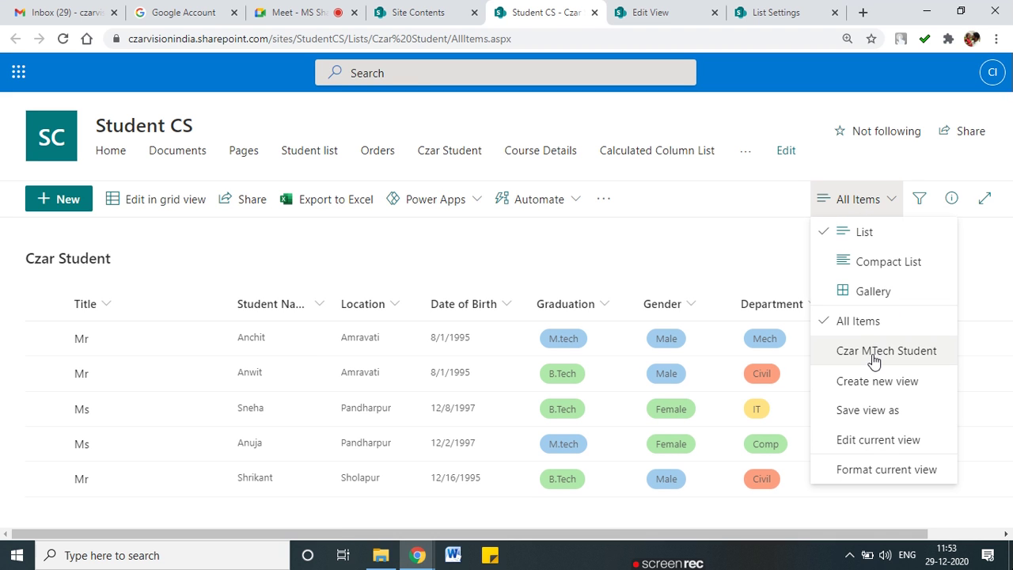
click(872, 354)
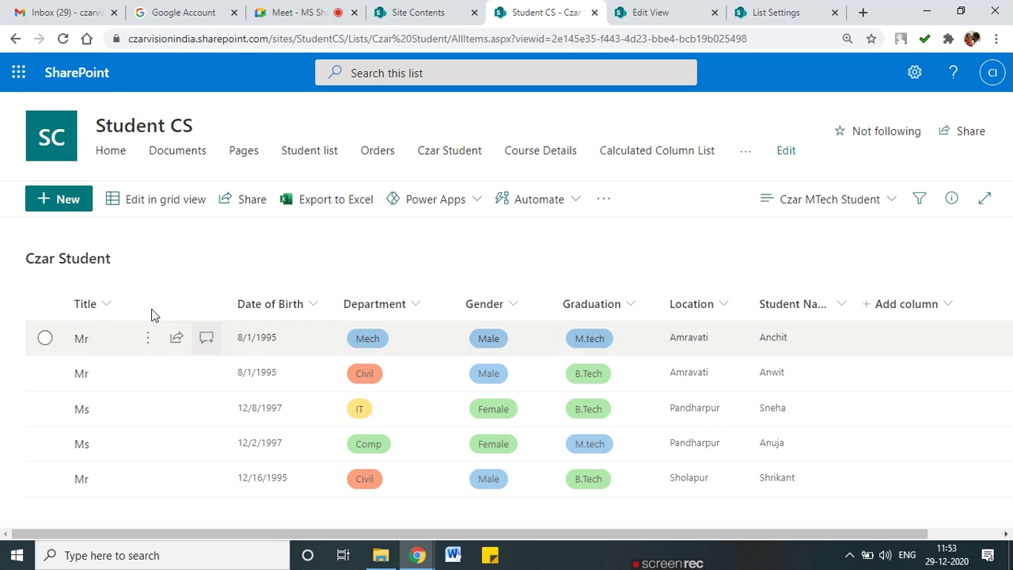
Number the Title, Date of Birth and Department headings 1, 2 and 3 in red on the list view
click(657, 10)
click(546, 12)
drag(278, 274, 308, 290)
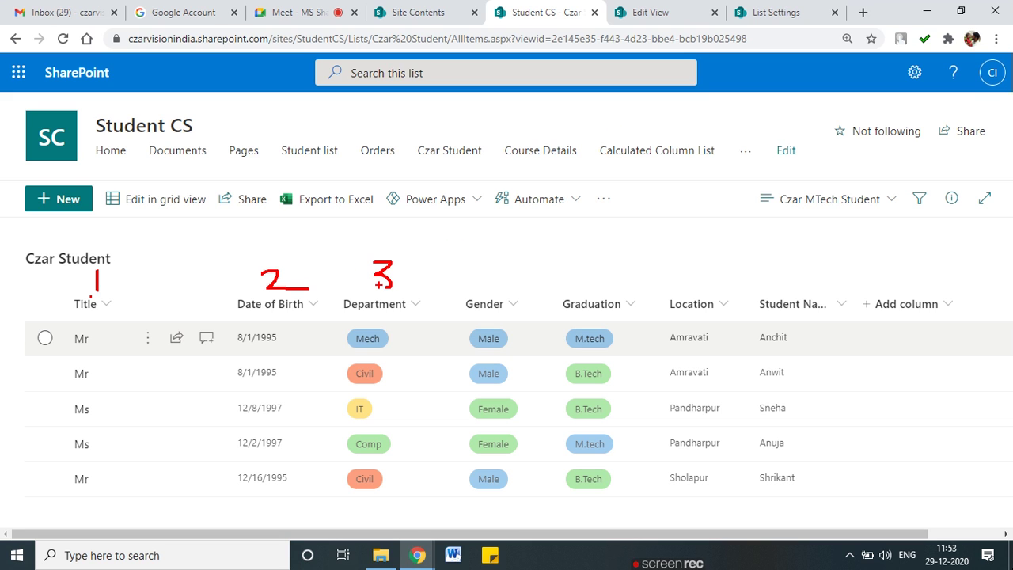
Return to the Edit View page and set the Student Name column's position from left to 2
click(654, 9)
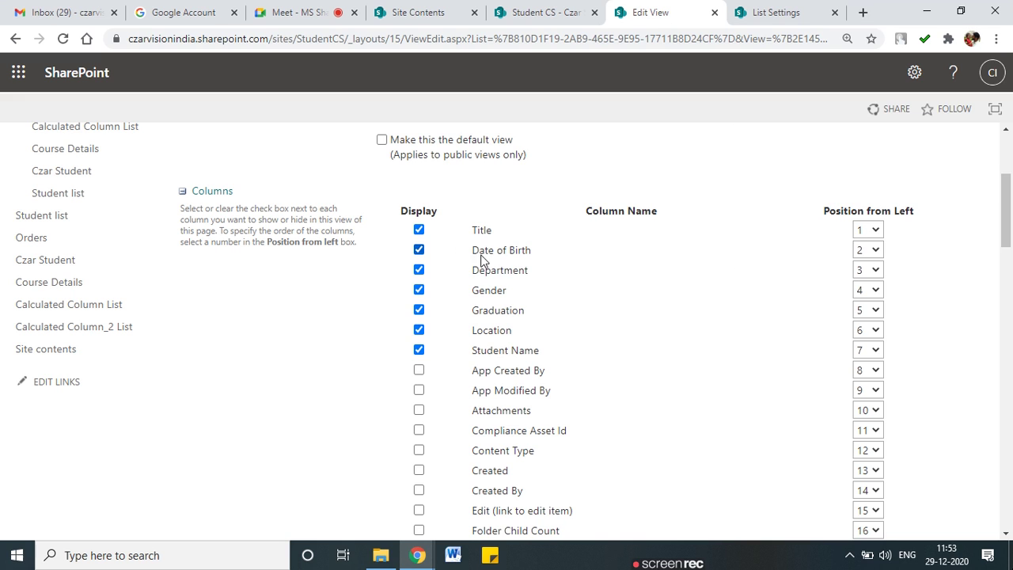
drag(485, 270, 532, 274)
click(875, 352)
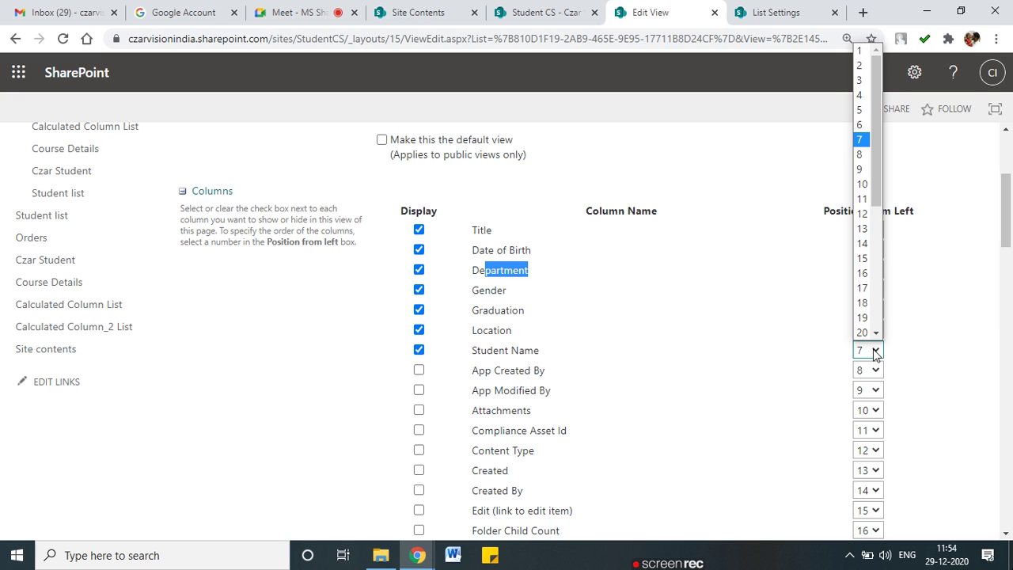
click(861, 65)
click(800, 416)
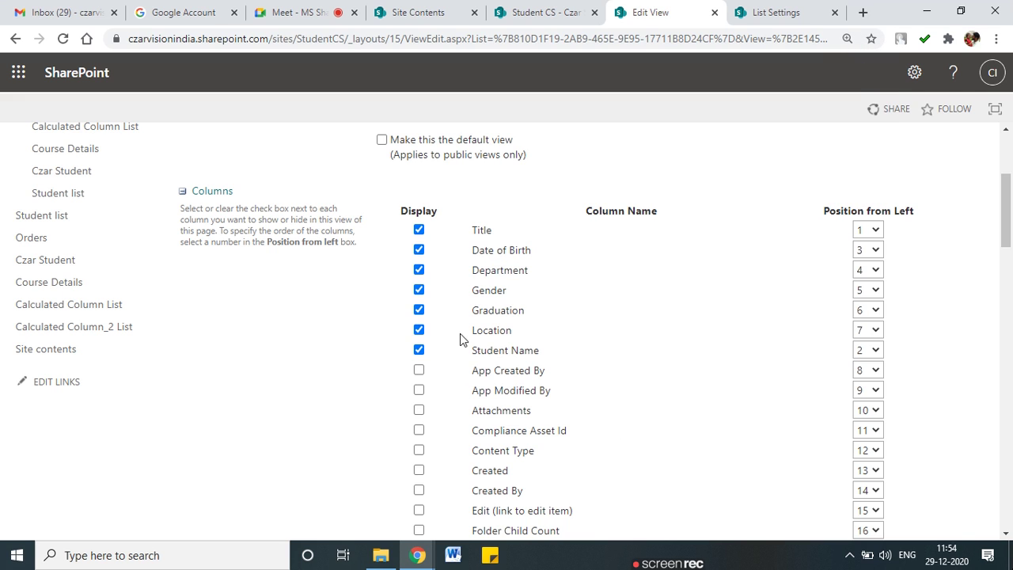
Set the position from left to 3 for the Location column and 4 for the Gender column
click(869, 330)
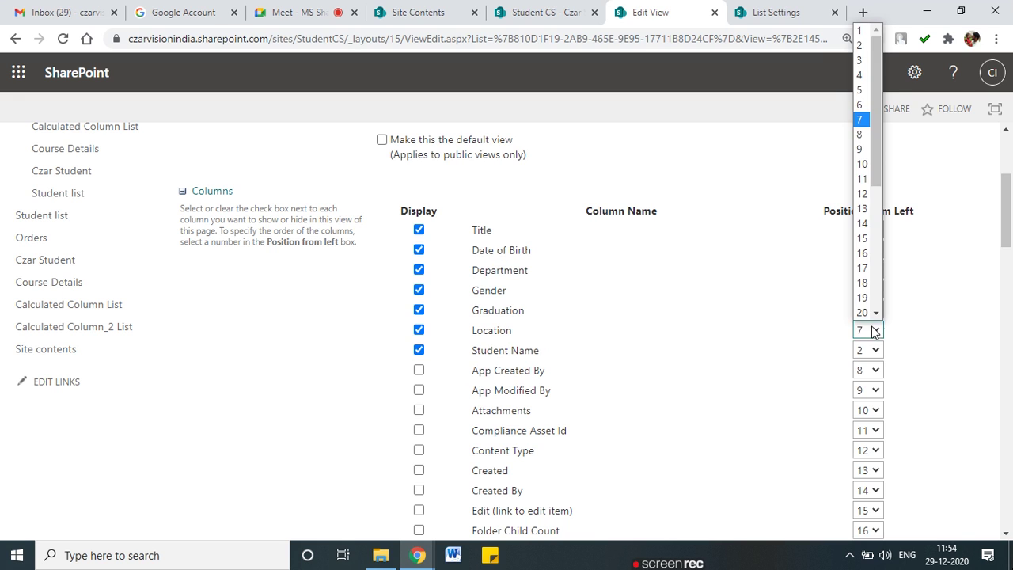
click(867, 60)
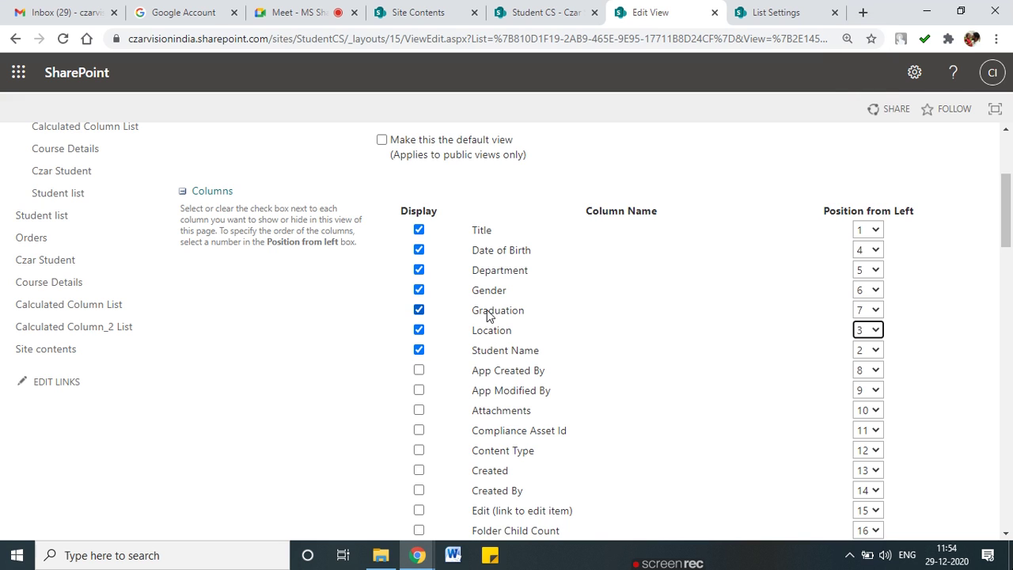
click(865, 290)
click(859, 50)
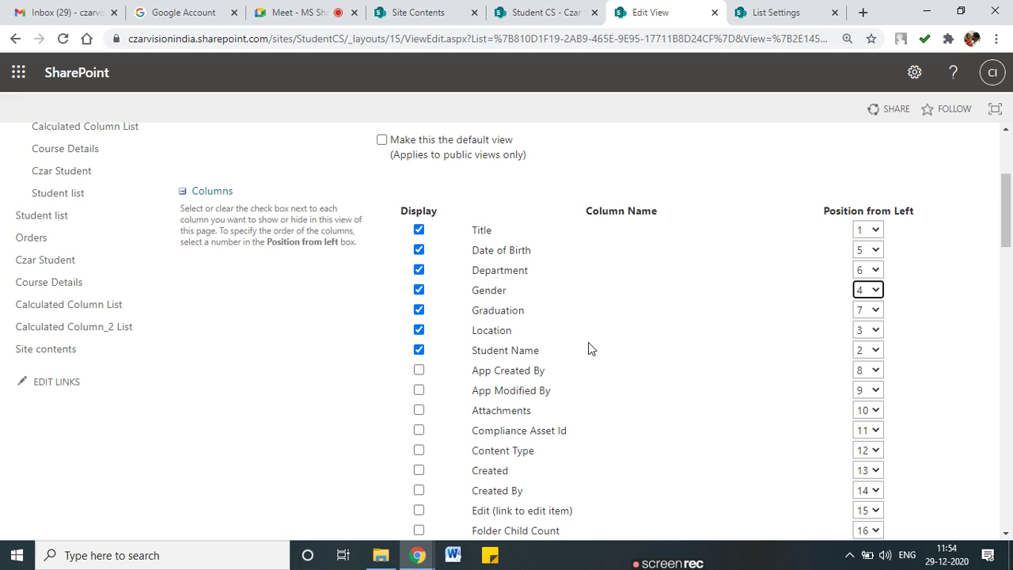
Choose position 5 for the Date of Birth column and look through the remaining available columns
click(876, 250)
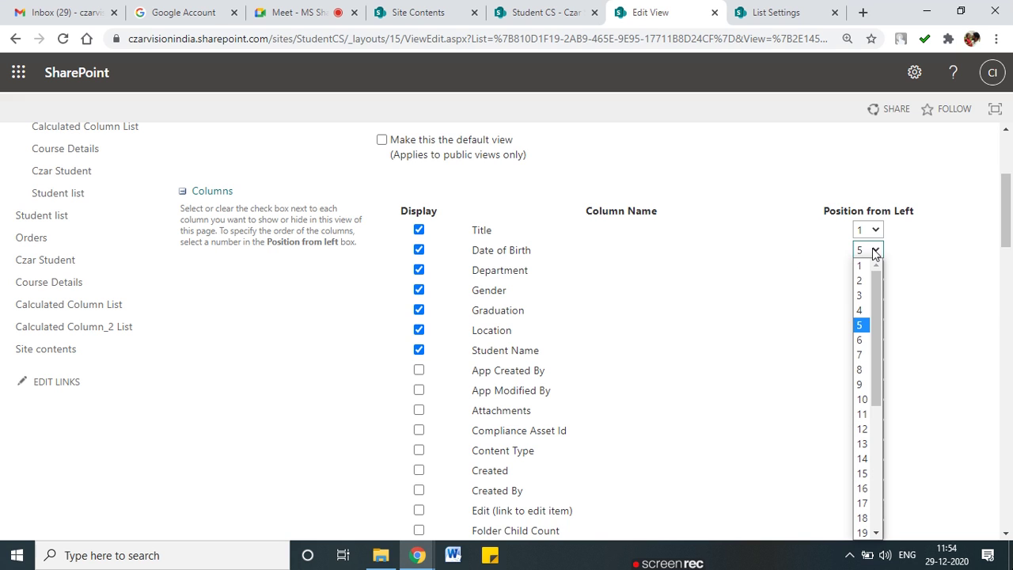
click(860, 325)
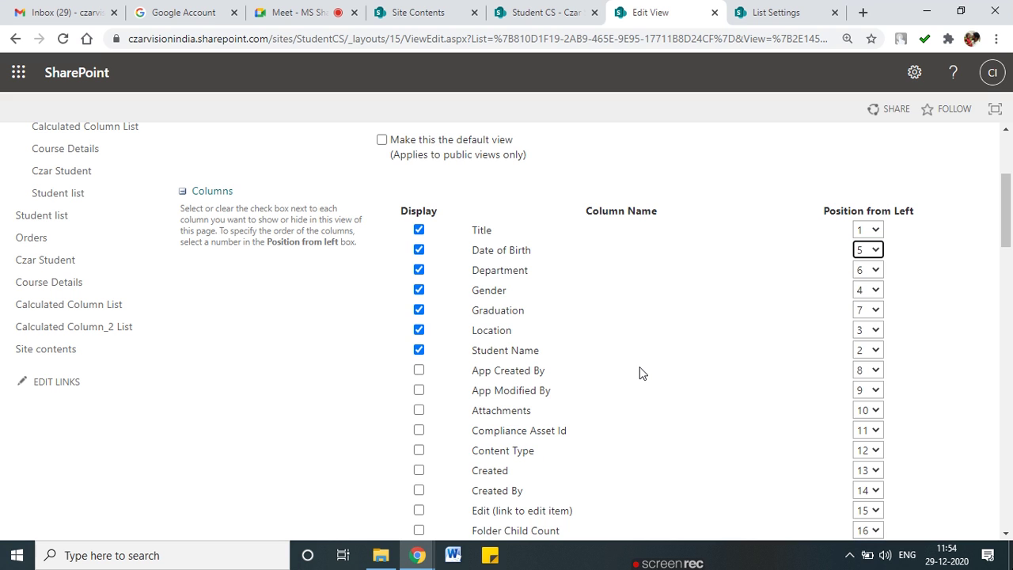
scroll(641, 372, down, 1)
scroll(641, 373, down, 2)
scroll(641, 373, down, 4)
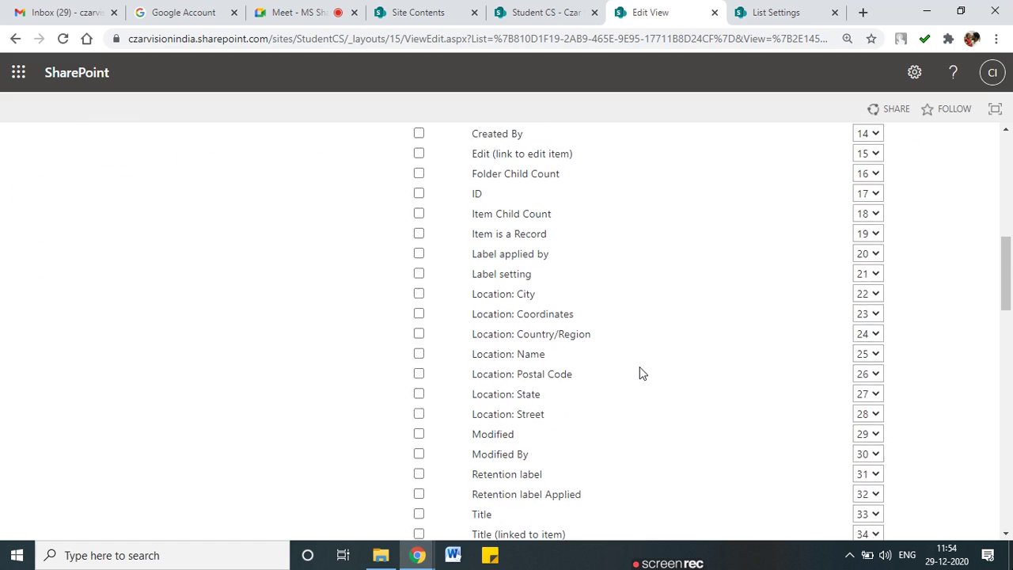
scroll(641, 373, up, 7)
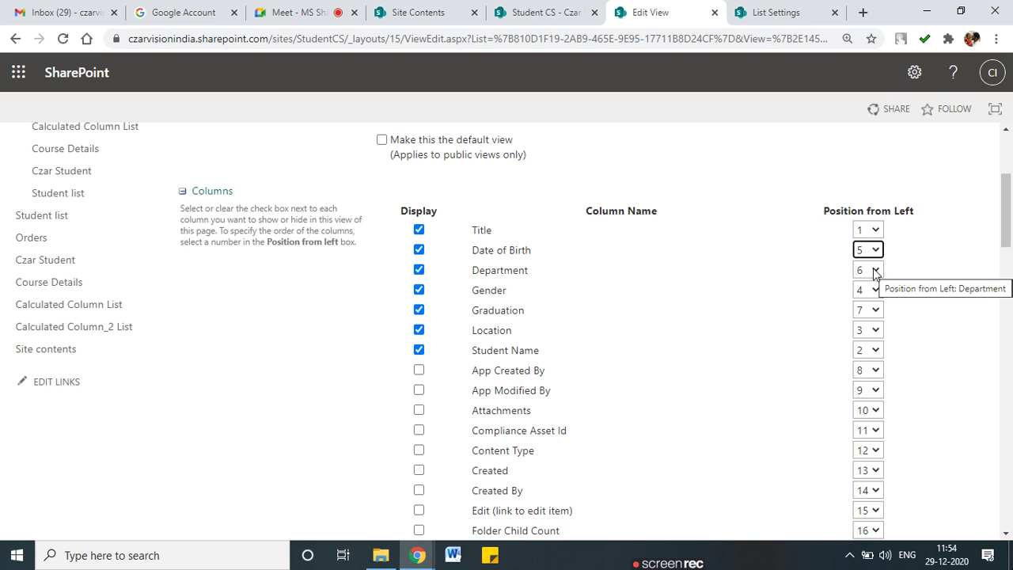
Check the column order on the Czar Student list and set the Graduation column's position from left to 6
click(547, 13)
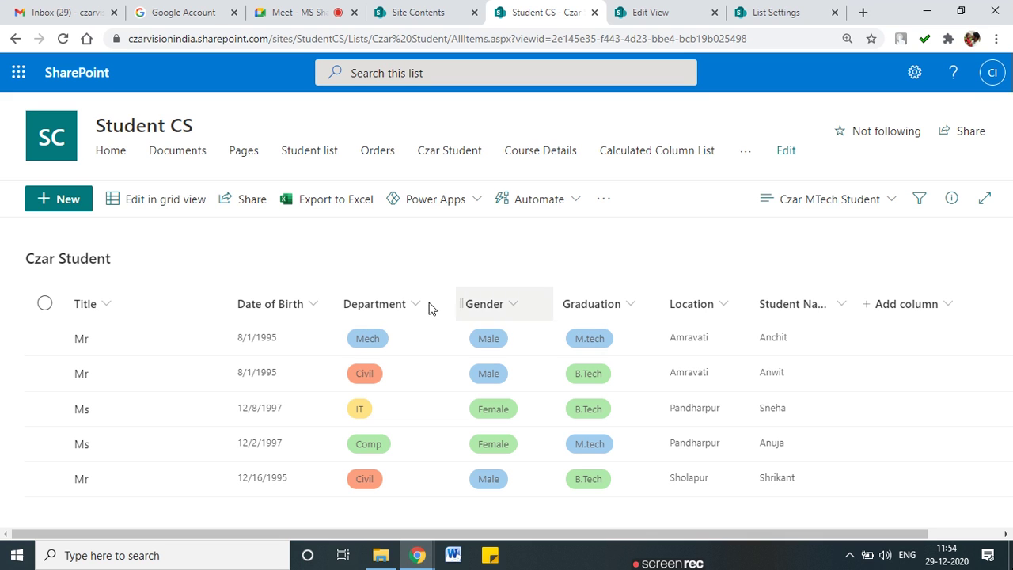
click(682, 6)
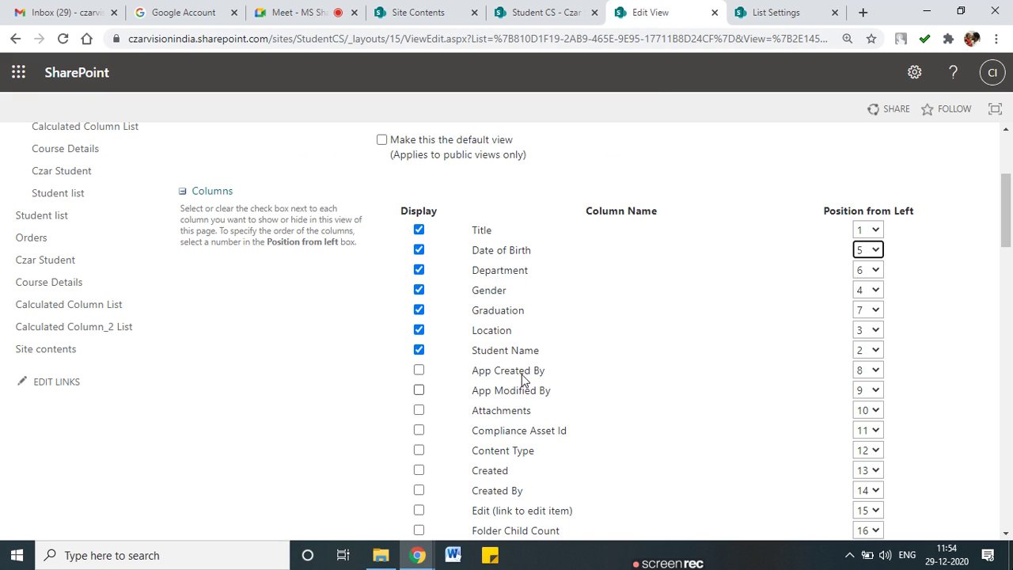
click(874, 310)
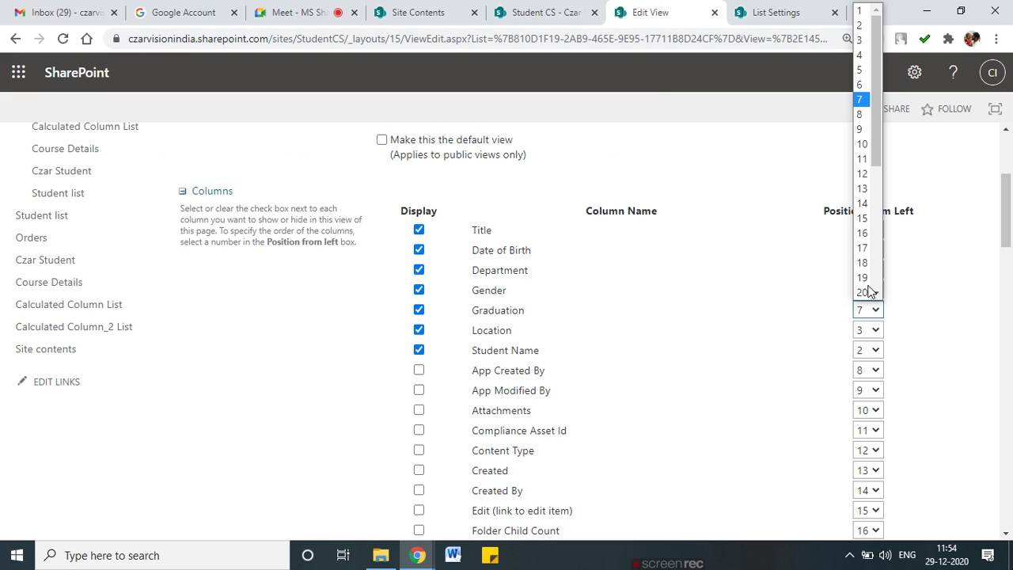
click(862, 83)
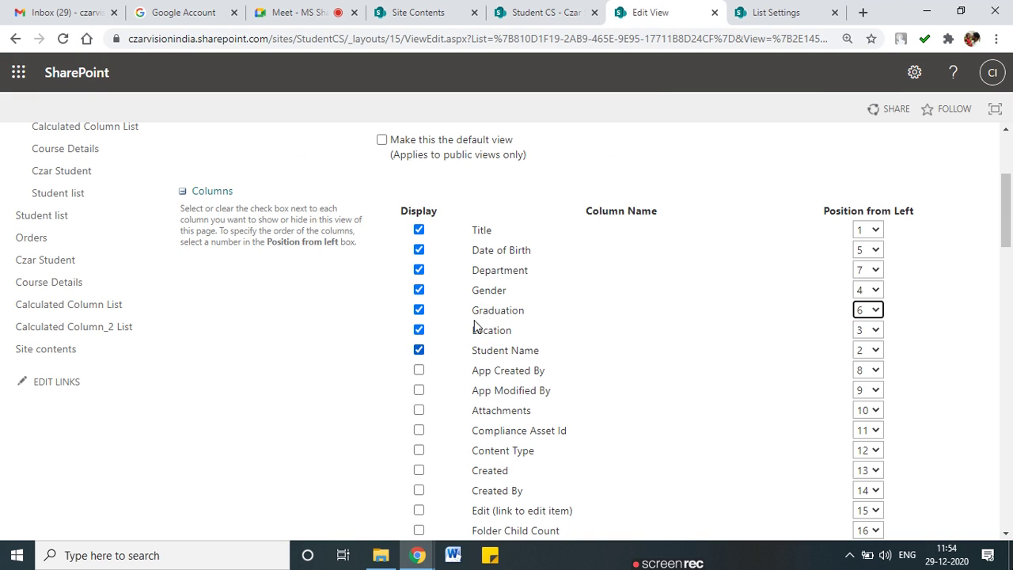
click(864, 278)
Look through the available columns and circle the displayed ones, Title through Student Name, in red
scroll(701, 324, down, 9)
scroll(702, 324, up, 5)
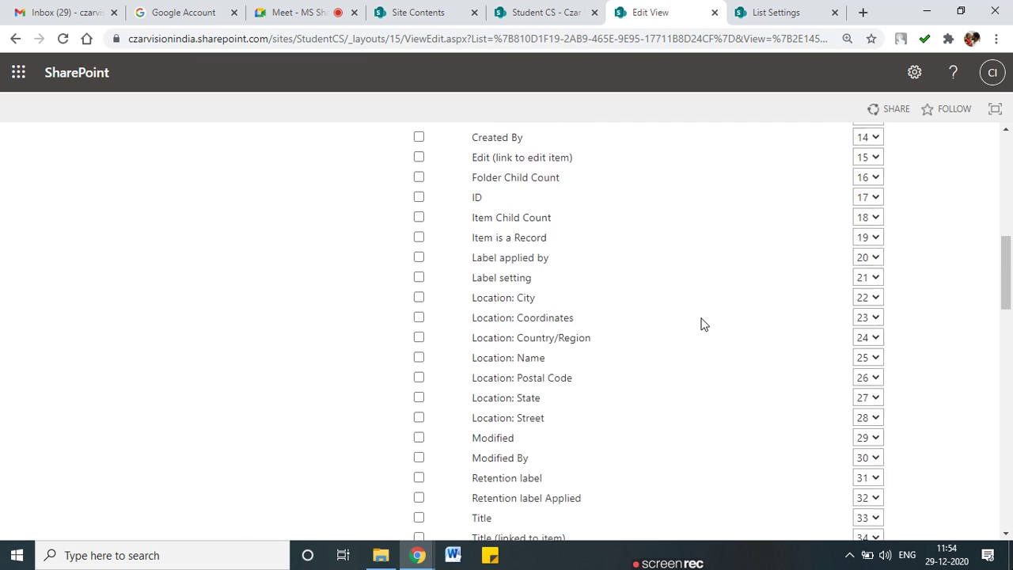
scroll(701, 325, up, 6)
mouse_move(475, 338)
mouse_down()
mouse_move(366, 473)
mouse_move(597, 440)
mouse_move(450, 326)
mouse_up()
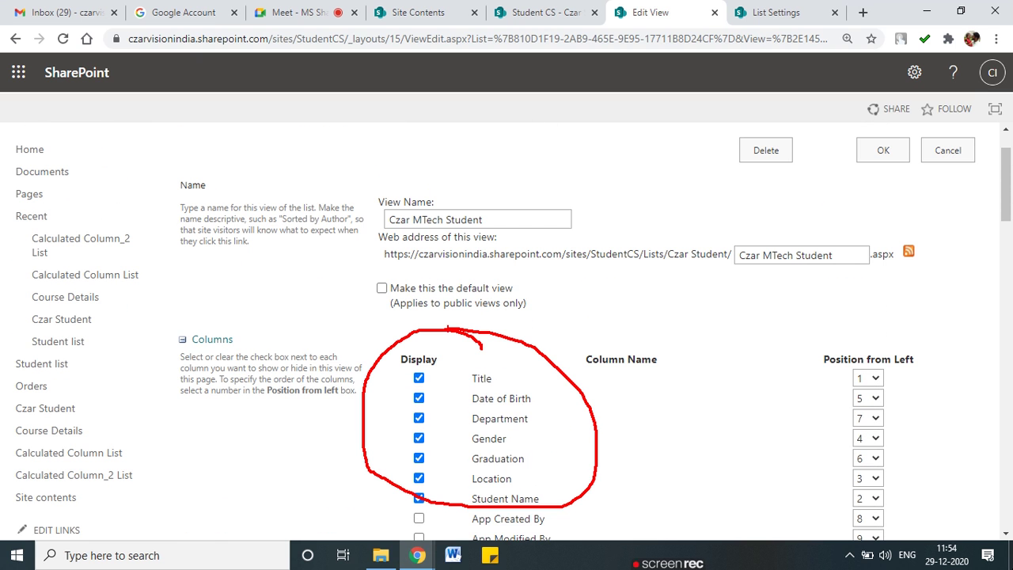
Trace a red line down the unselected columns and examine the rest of them through Version
scroll(467, 356, down, 6)
scroll(467, 356, up, 2)
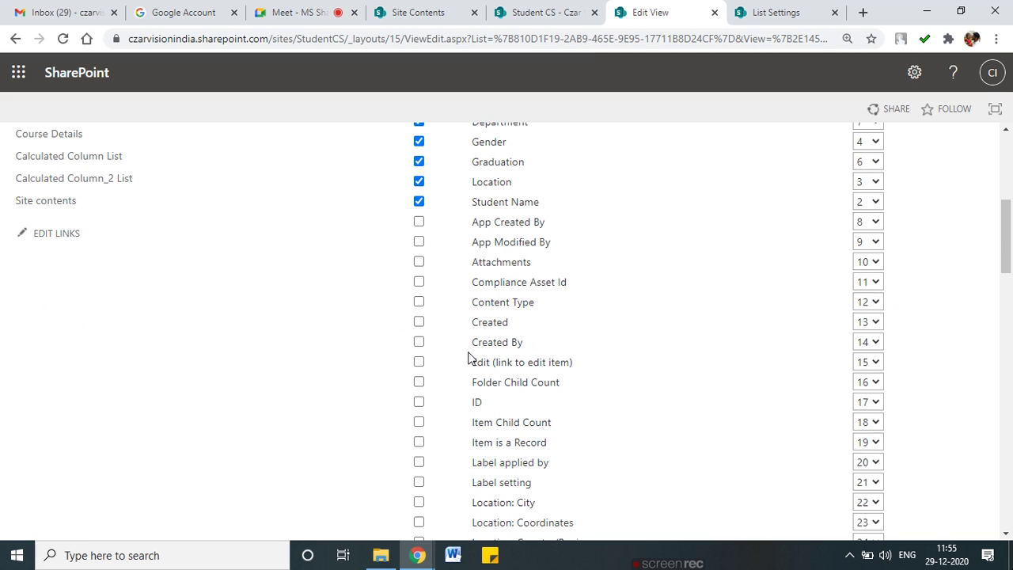
drag(541, 234, 540, 558)
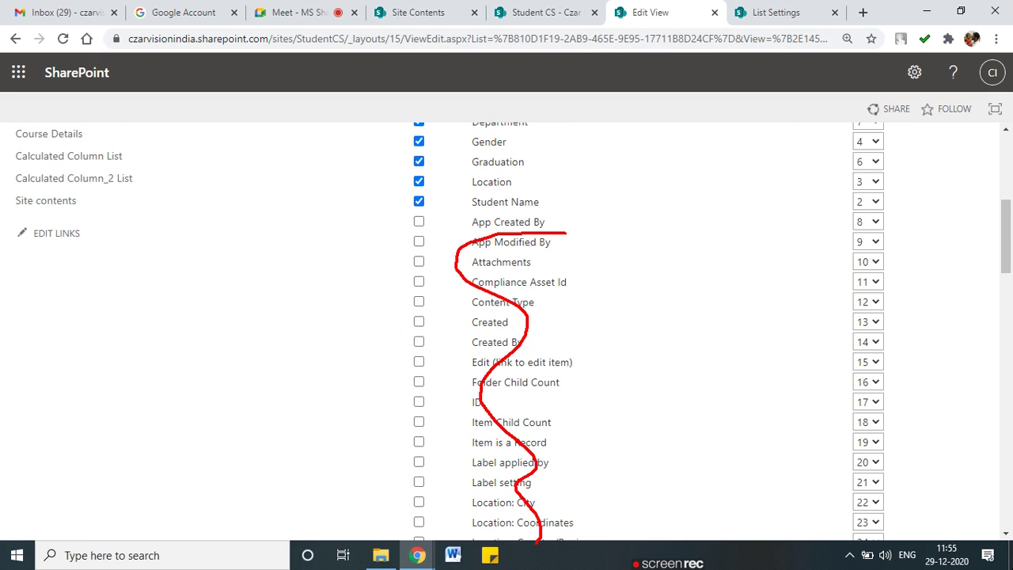
scroll(548, 403, down, 6)
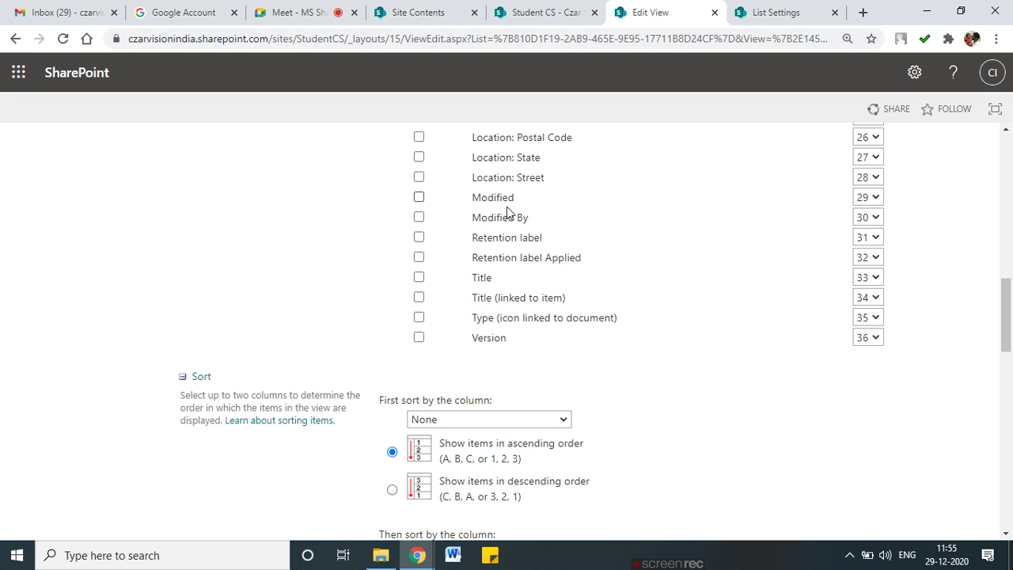
scroll(508, 223, up, 3)
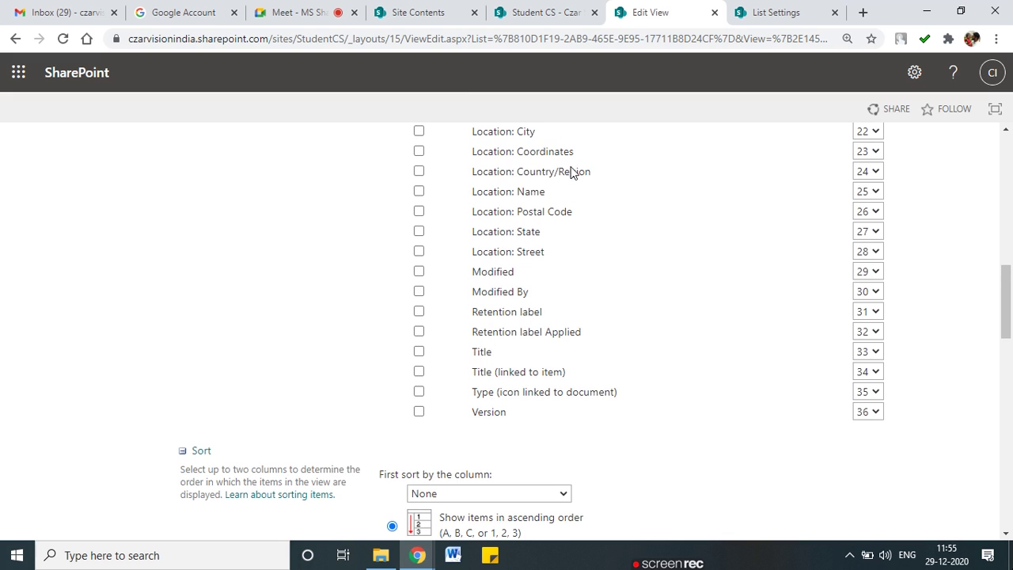
mouse_move(553, 263)
mouse_down()
mouse_move(452, 271)
mouse_move(451, 410)
mouse_move(588, 413)
mouse_move(580, 259)
mouse_move(522, 264)
mouse_up()
scroll(527, 317, up, 5)
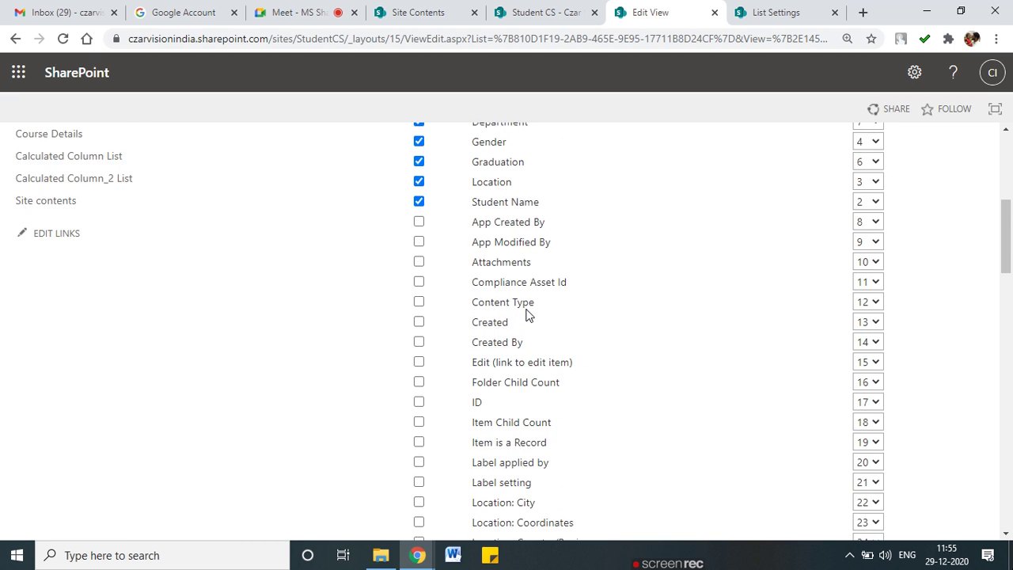
Tick the displayed columns' check boxes in red, trace the unselected columns below them, and review the remaining columns down to Sort
mouse_move(376, 259)
mouse_down()
mouse_move(417, 252)
mouse_move(420, 269)
mouse_up()
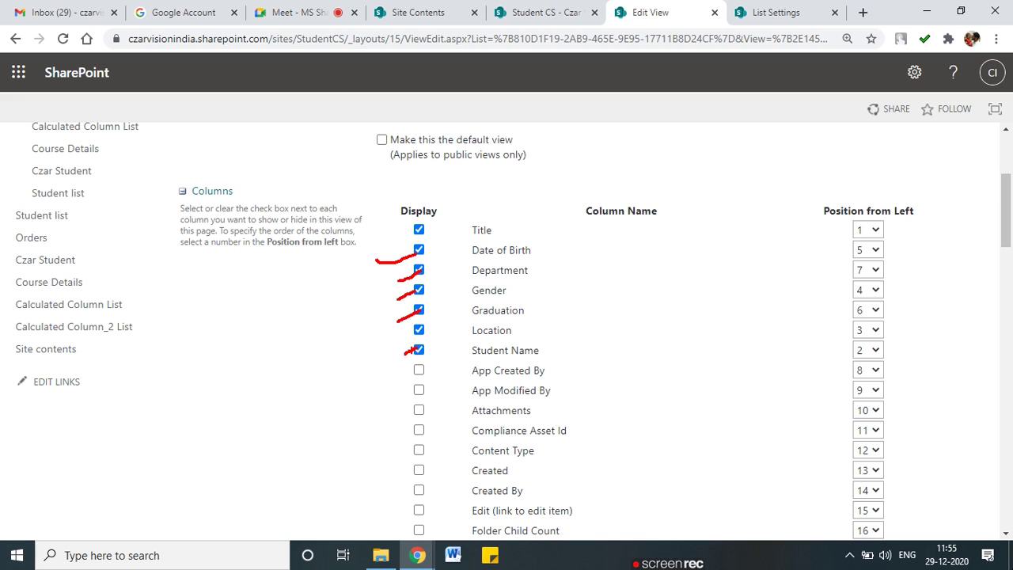
mouse_move(519, 373)
mouse_down()
mouse_move(514, 434)
mouse_move(530, 543)
mouse_up()
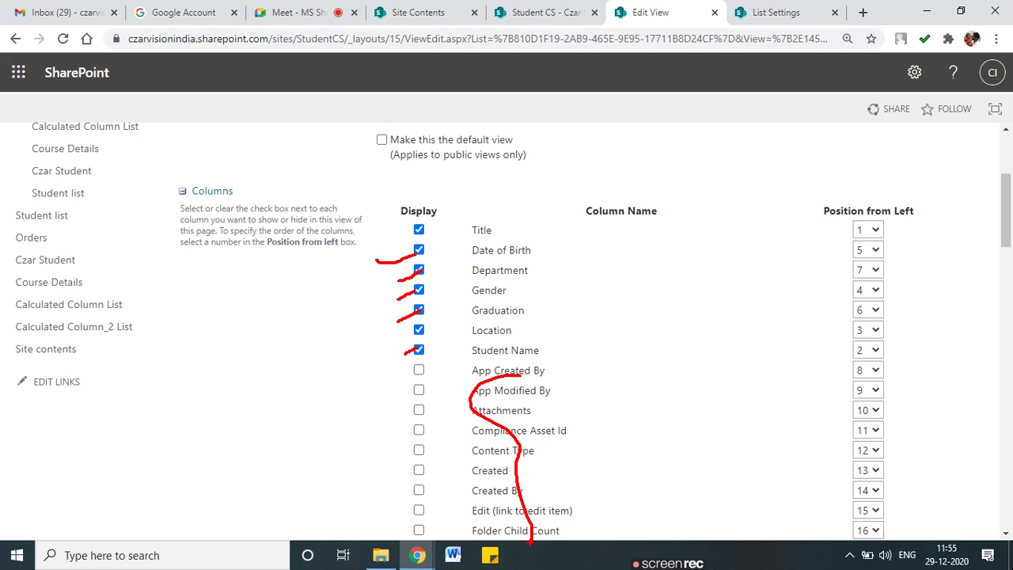
scroll(475, 411, down, 3)
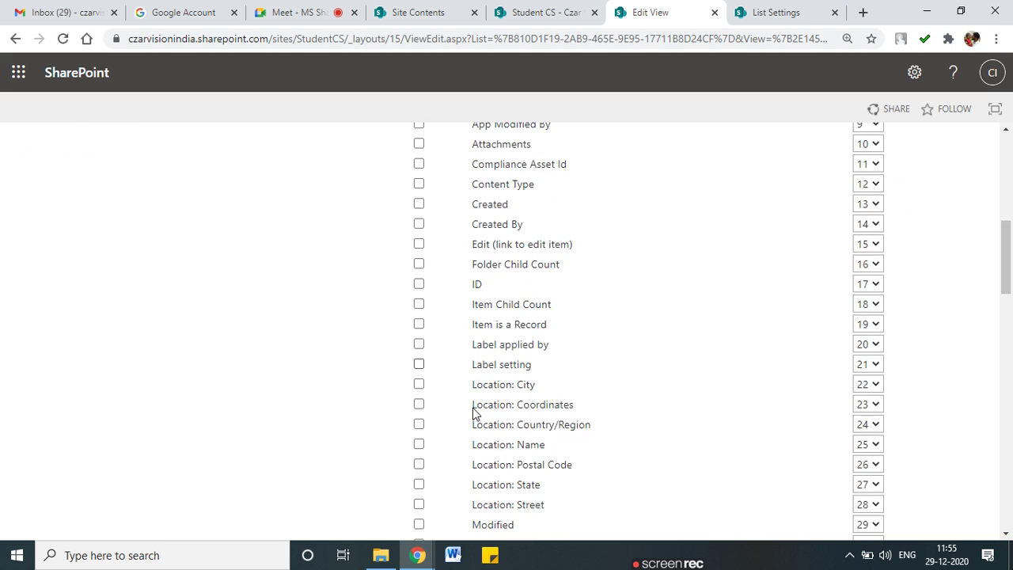
scroll(475, 413, down, 7)
scroll(479, 411, up, 3)
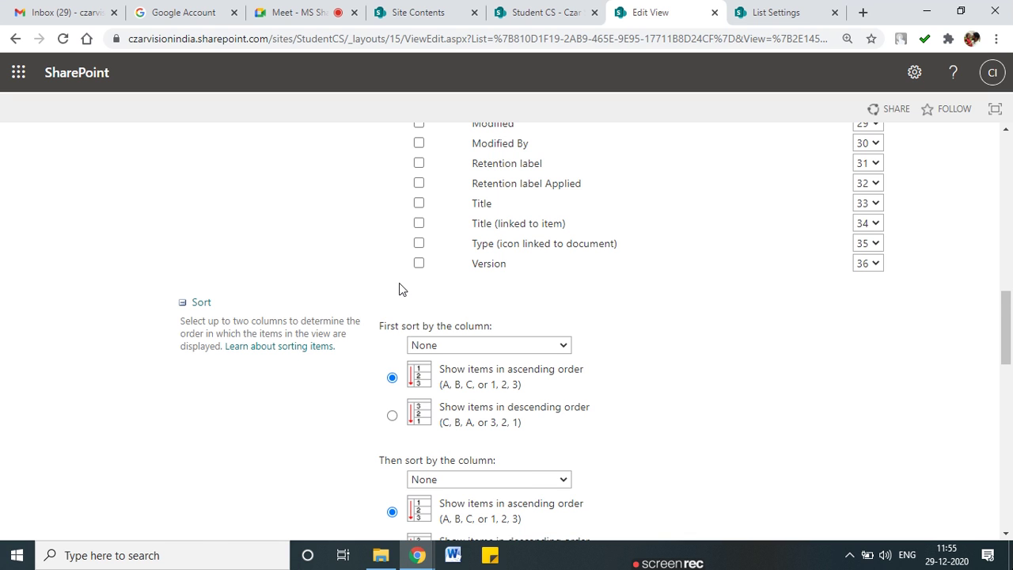
Set Student Name as the first sort column of the view
scroll(400, 285, down, 1)
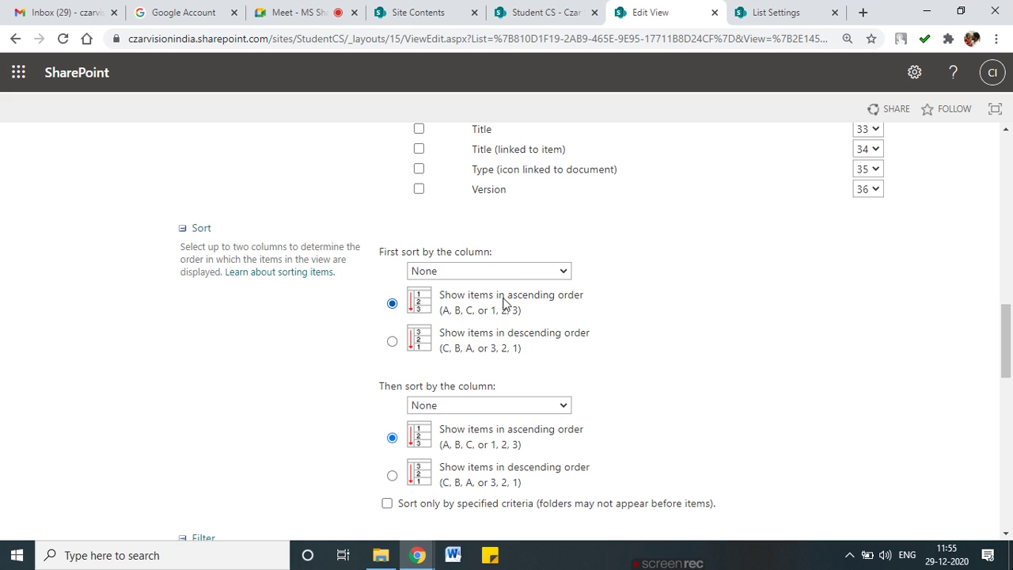
click(518, 275)
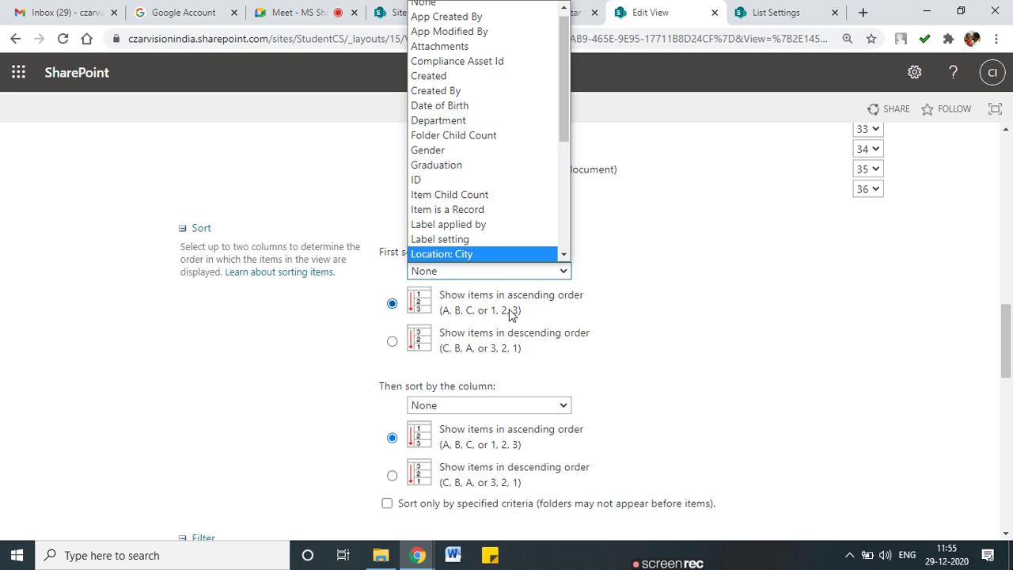
key(Down)
key(Down)
key(Down)
scroll(498, 125, up, 2)
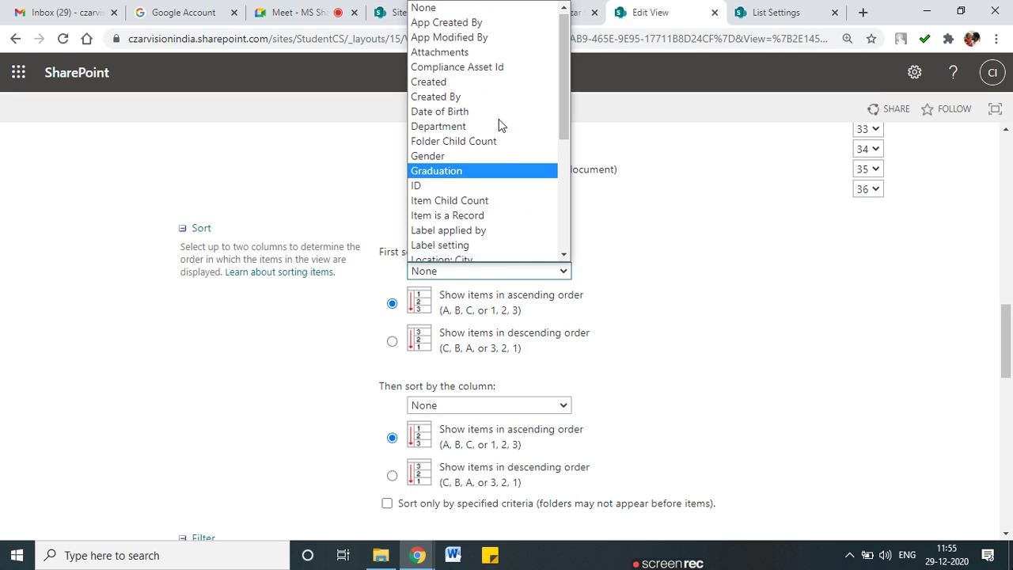
scroll(497, 188, down, 3)
scroll(496, 188, down, 3)
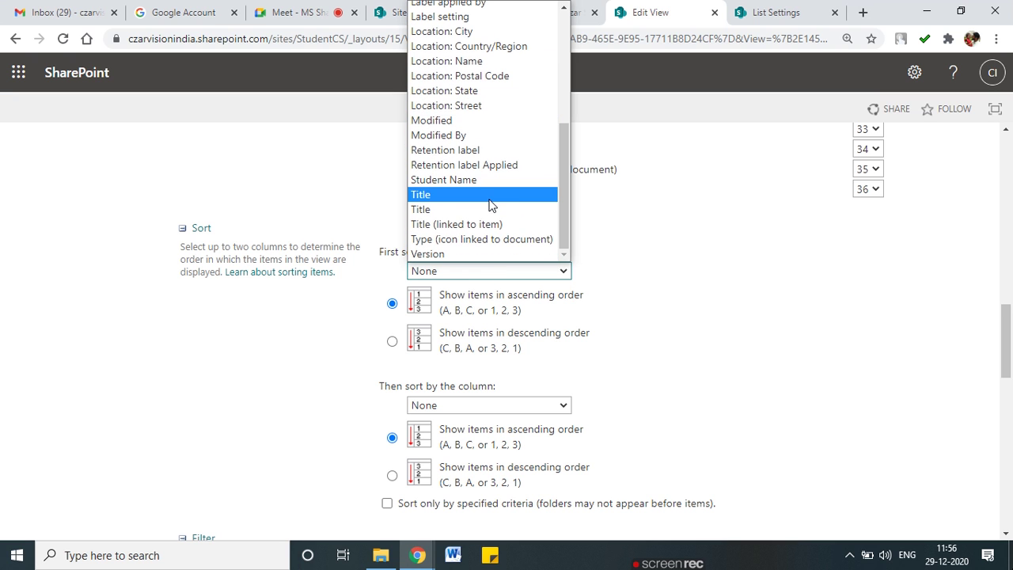
scroll(490, 202, up, 3)
scroll(491, 204, up, 2)
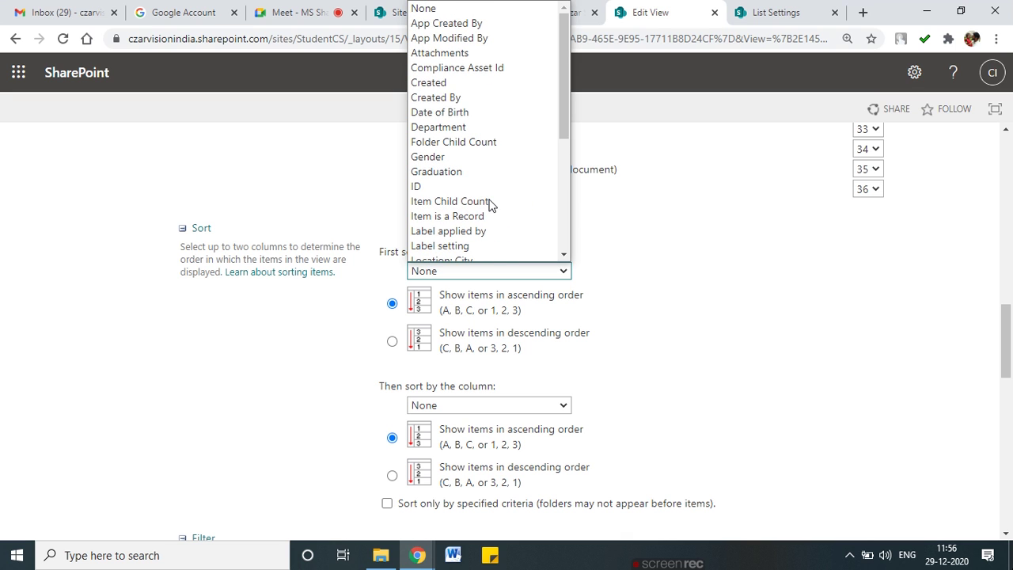
scroll(491, 204, down, 3)
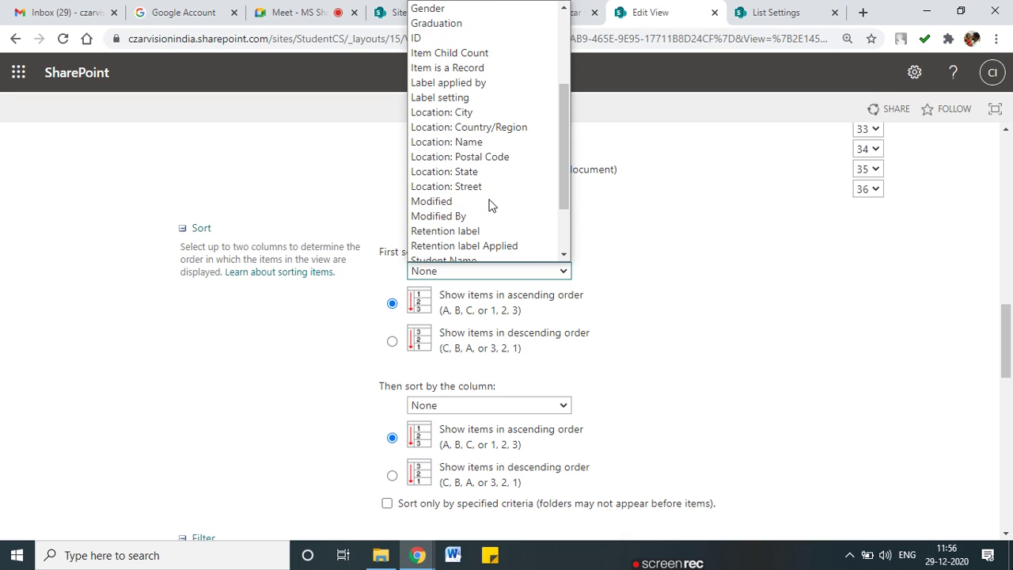
scroll(491, 205, down, 3)
click(491, 176)
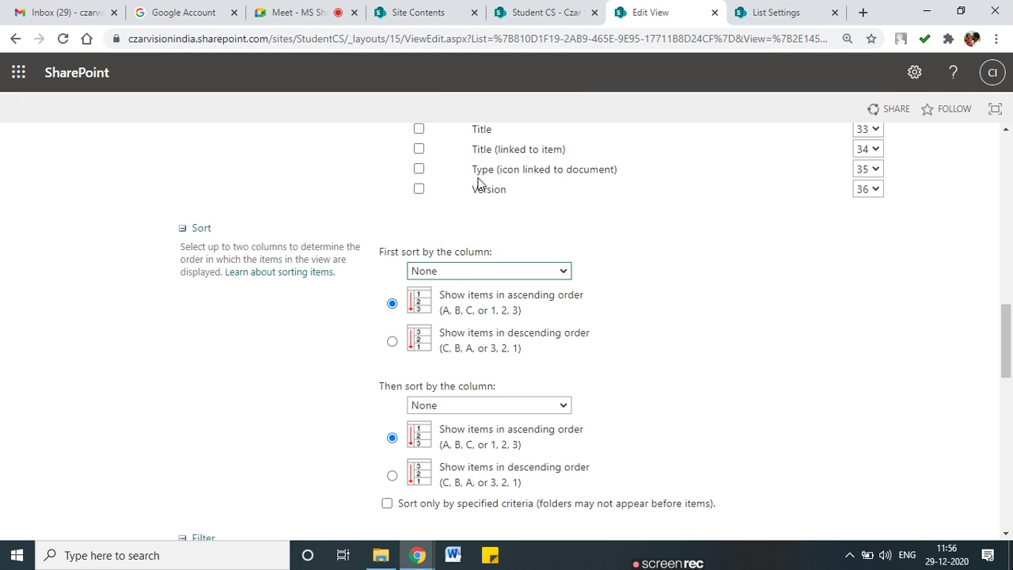
scroll(574, 336, down, 2)
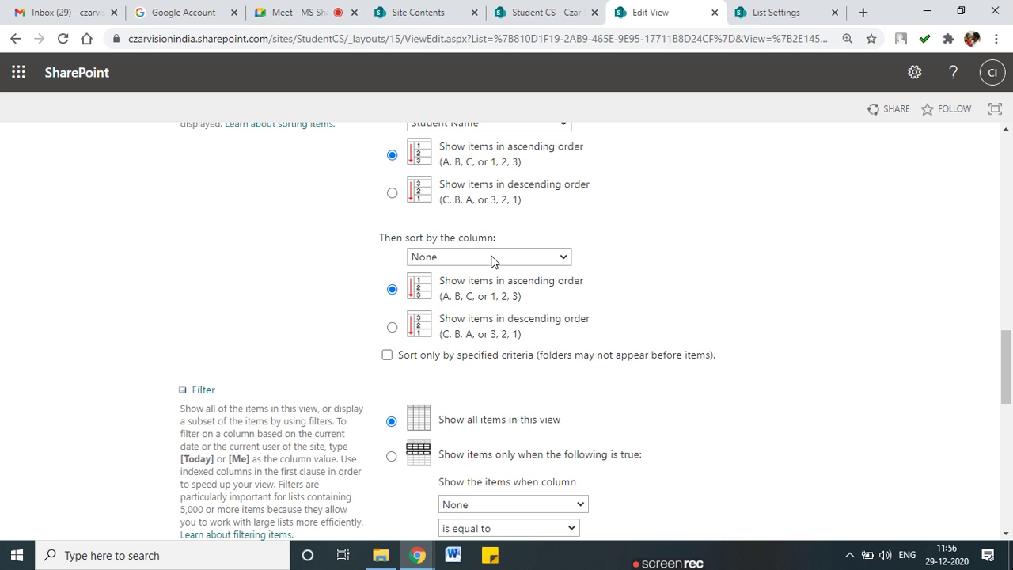
scroll(566, 305, up, 1)
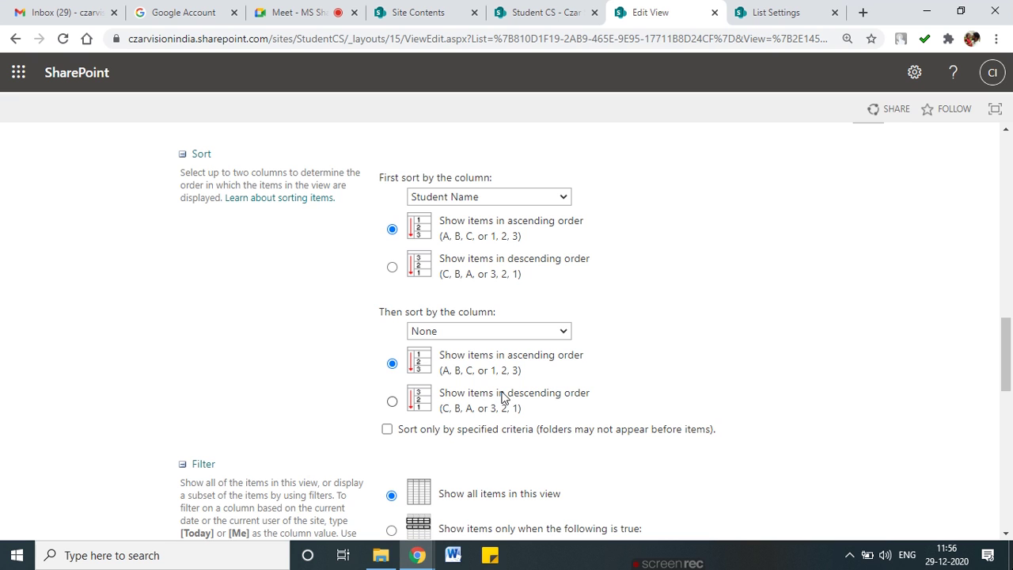
Set the view's filter to show items only when the following is true
scroll(501, 397, down, 3)
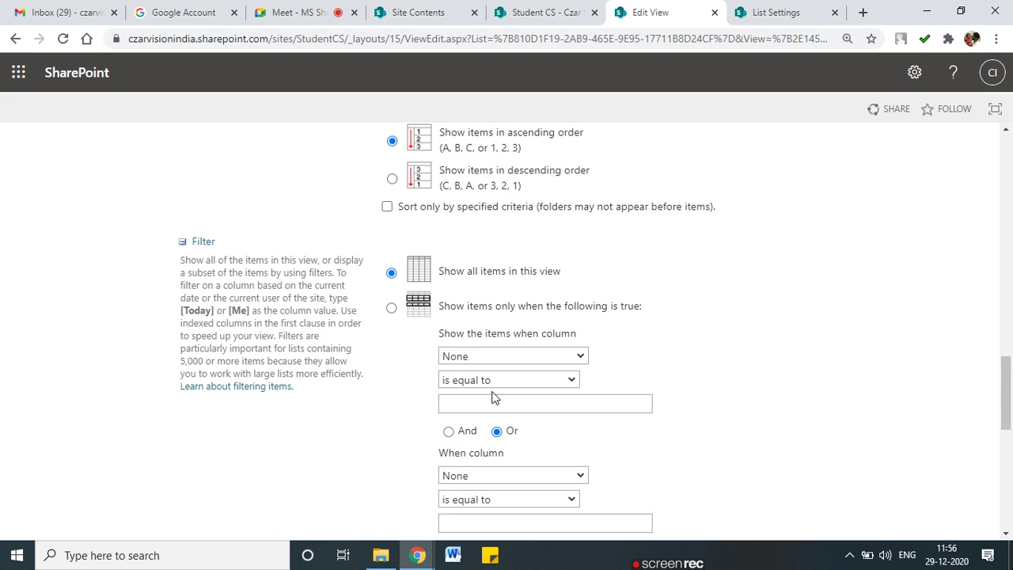
click(391, 308)
scroll(389, 313, up, 2)
scroll(389, 313, down, 2)
mouse_move(456, 279)
mouse_down()
mouse_move(603, 271)
mouse_move(418, 255)
mouse_move(383, 281)
mouse_move(511, 285)
mouse_up()
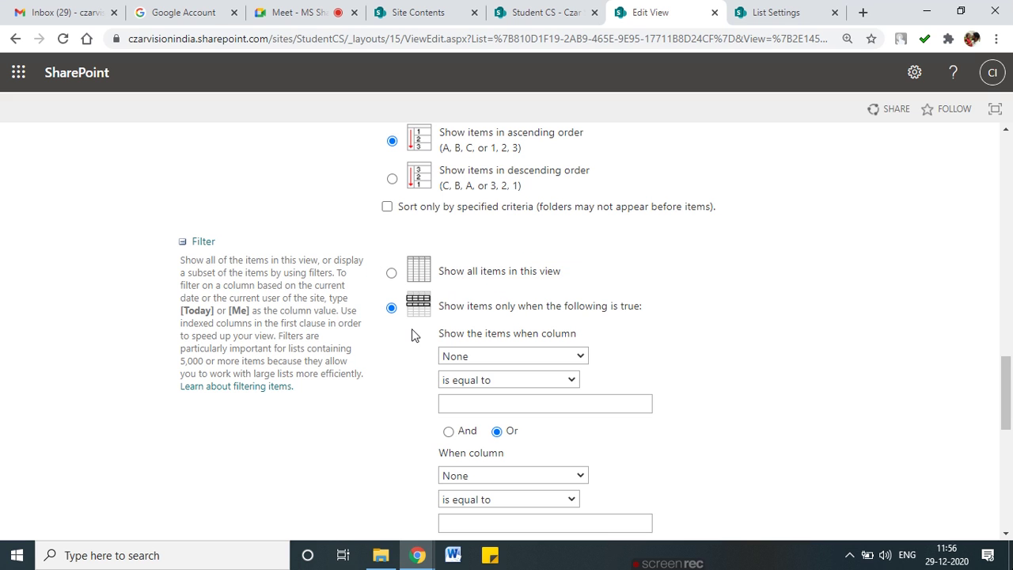
Underline the filter guidance on [Today], [Me] and indexed columns in red, and clear the markings
scroll(411, 330, down, 1)
scroll(411, 330, down, 1)
scroll(412, 329, up, 1)
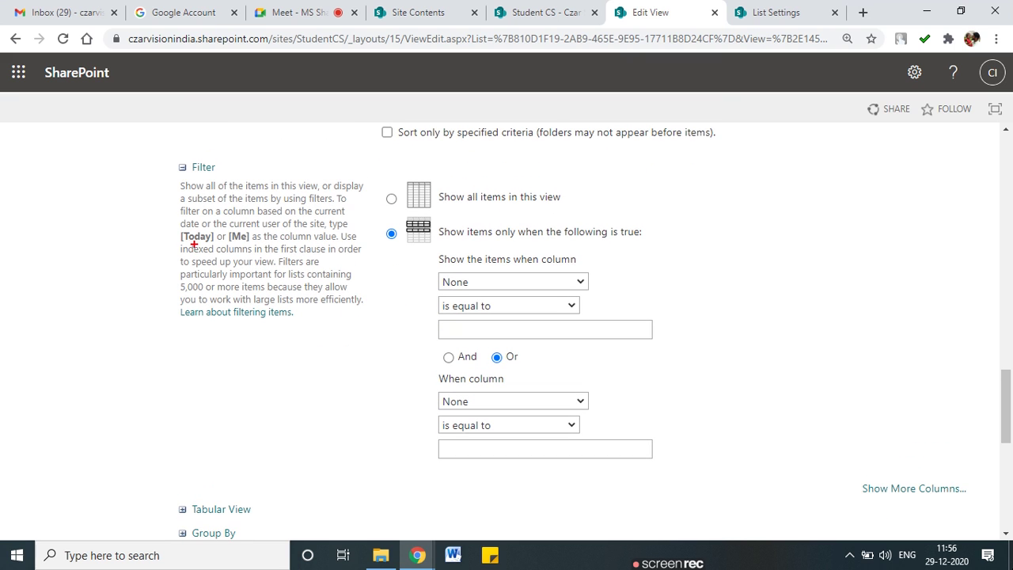
drag(227, 243, 231, 243)
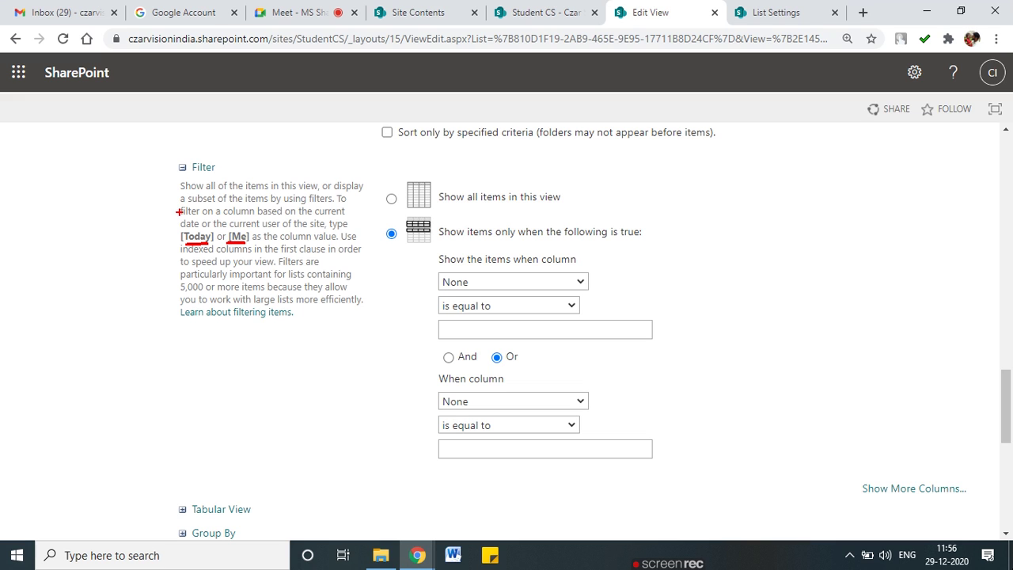
drag(252, 216, 346, 213)
drag(194, 231, 342, 231)
drag(181, 245, 352, 244)
drag(189, 254, 370, 253)
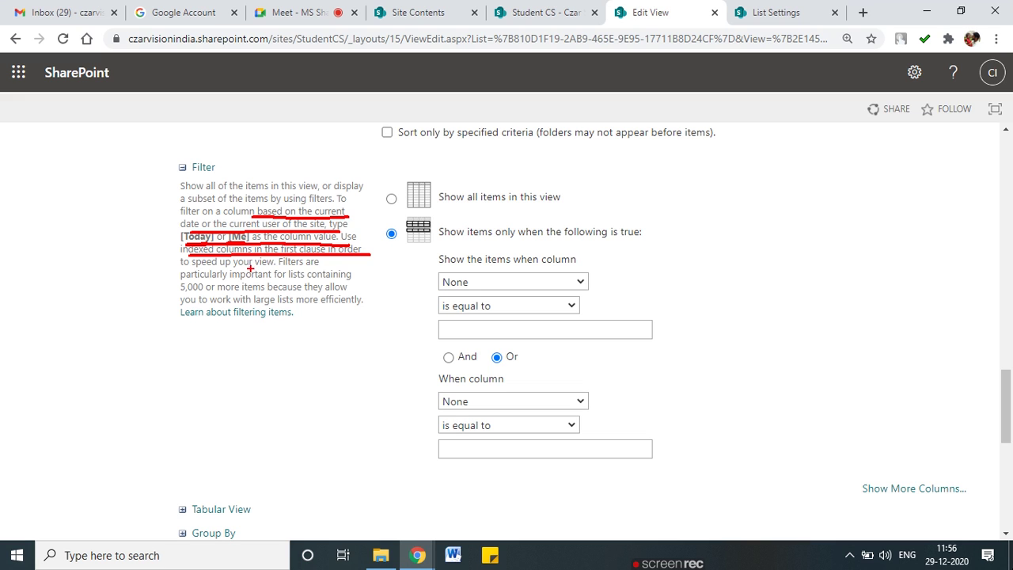
drag(190, 267, 308, 266)
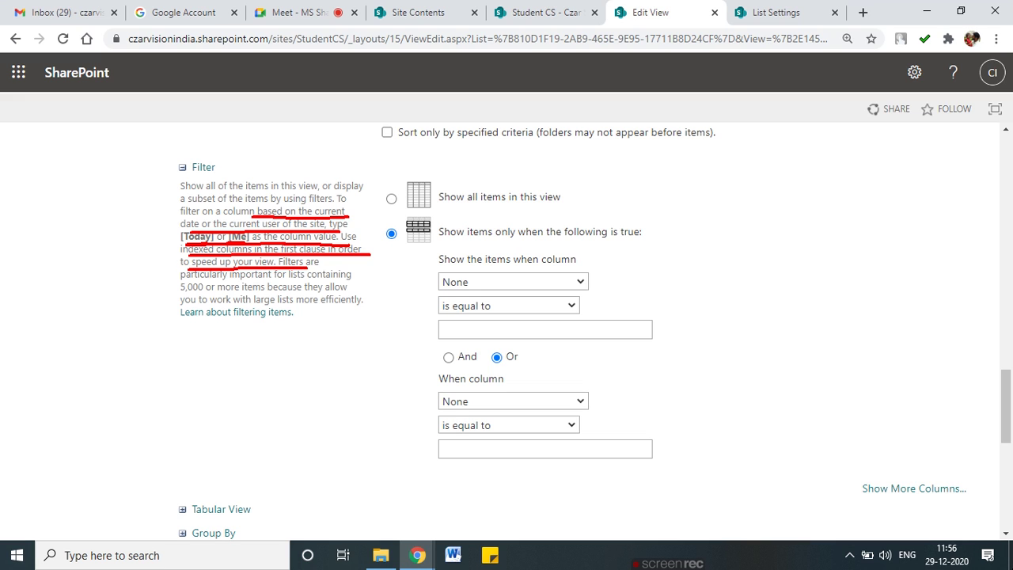
key(Escape)
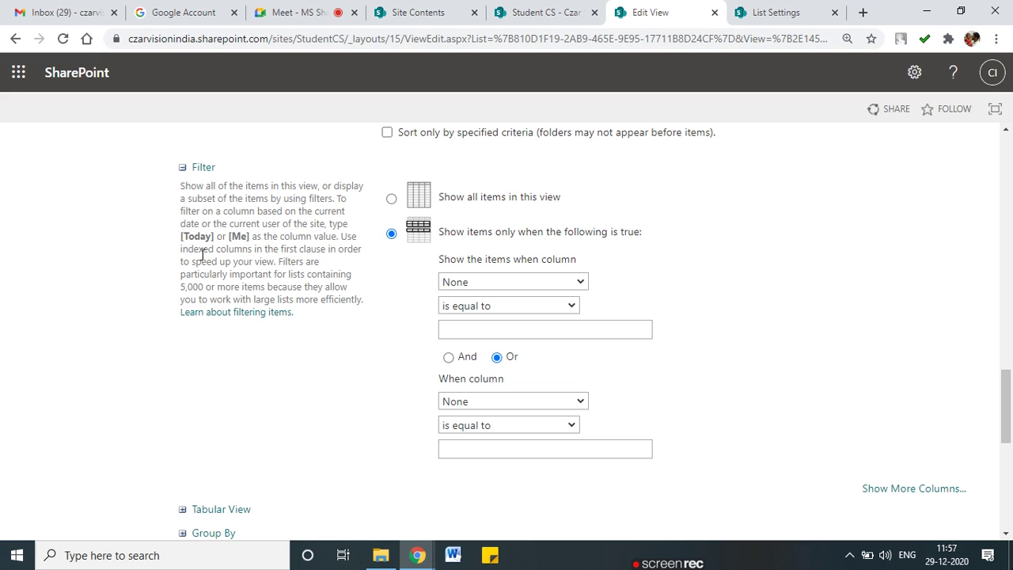
Mark the current date and current user wording in the filter guidance and clear the marks
mouse_move(198, 227)
mouse_down()
mouse_move(209, 253)
mouse_move(208, 229)
mouse_up()
drag(255, 231, 252, 245)
key(Escape)
scroll(411, 333, down, 2)
scroll(433, 296, up, 2)
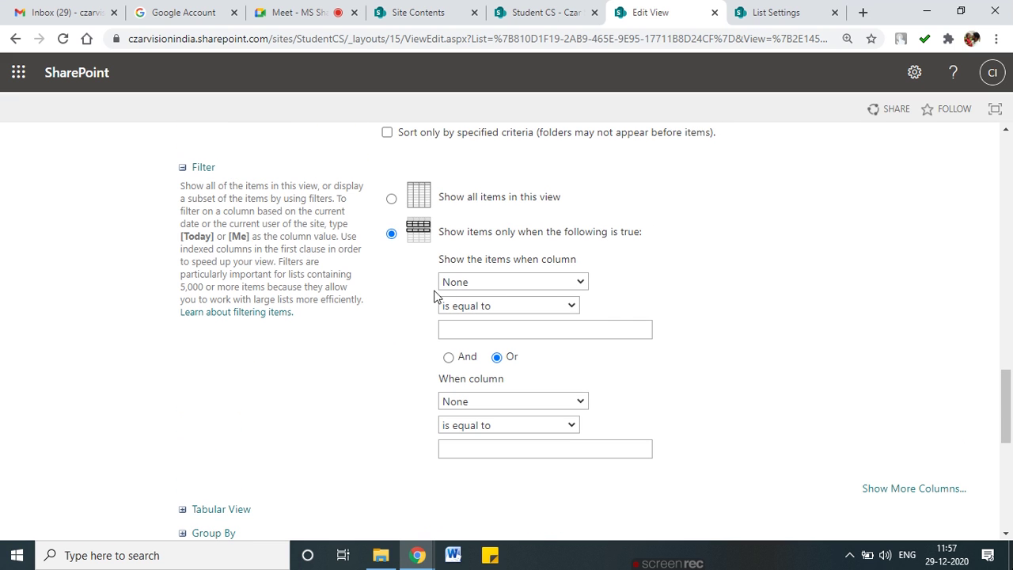
Set the first filter condition to Graduation is equal to M.tech, checking the value's spelling in the Czar Student list
click(498, 286)
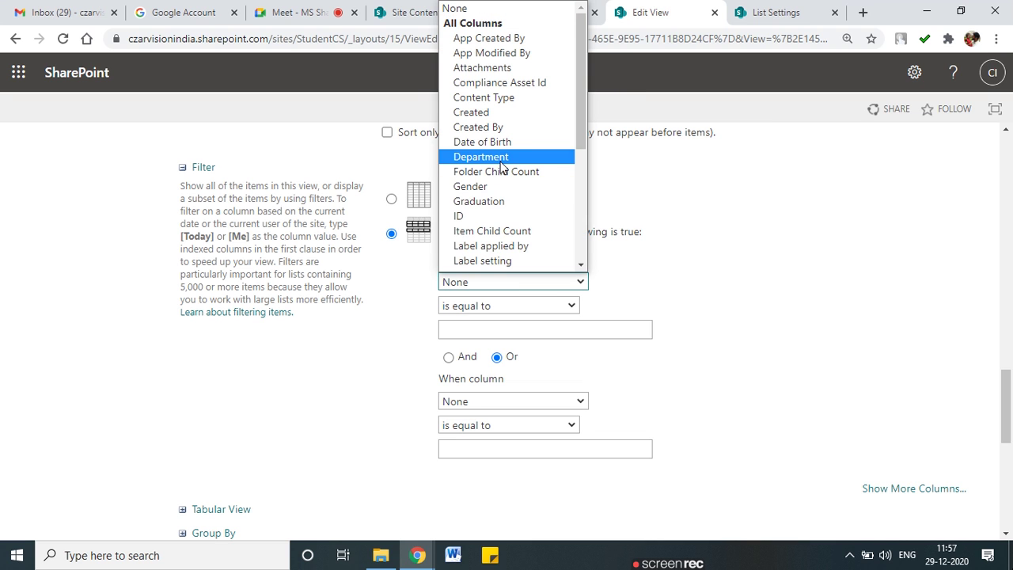
scroll(502, 163, down, 3)
click(491, 50)
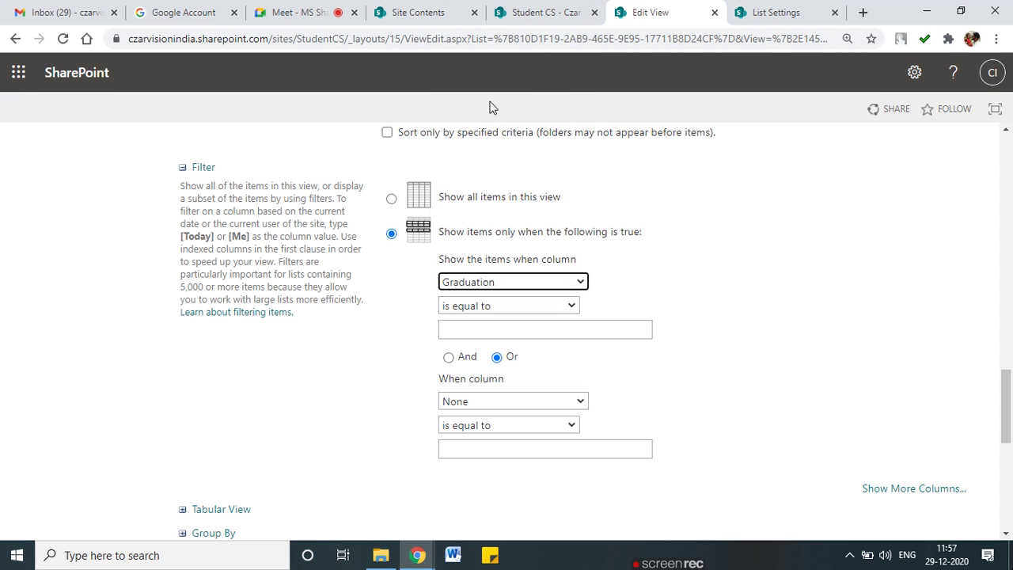
click(478, 327)
click(546, 12)
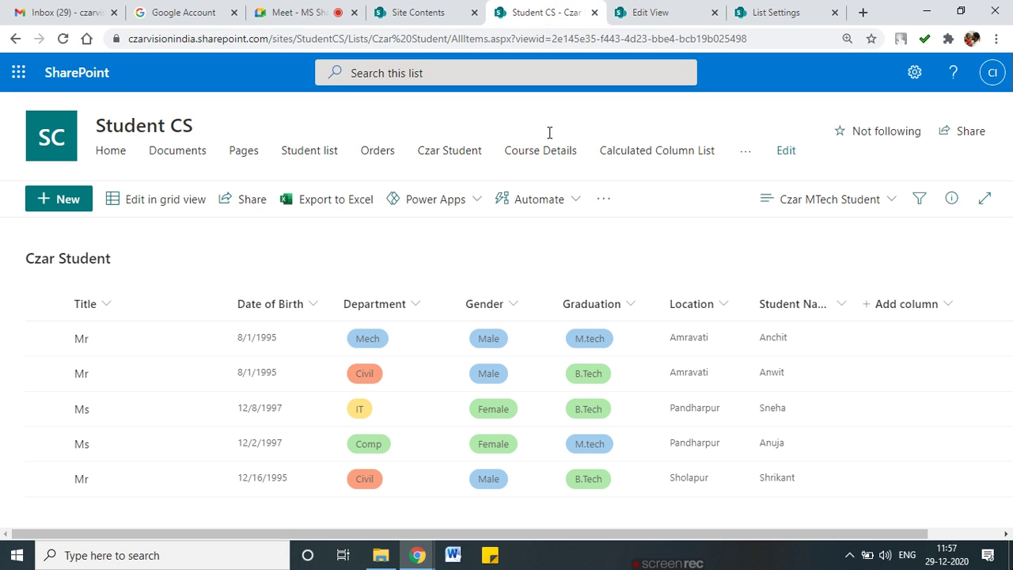
click(651, 12)
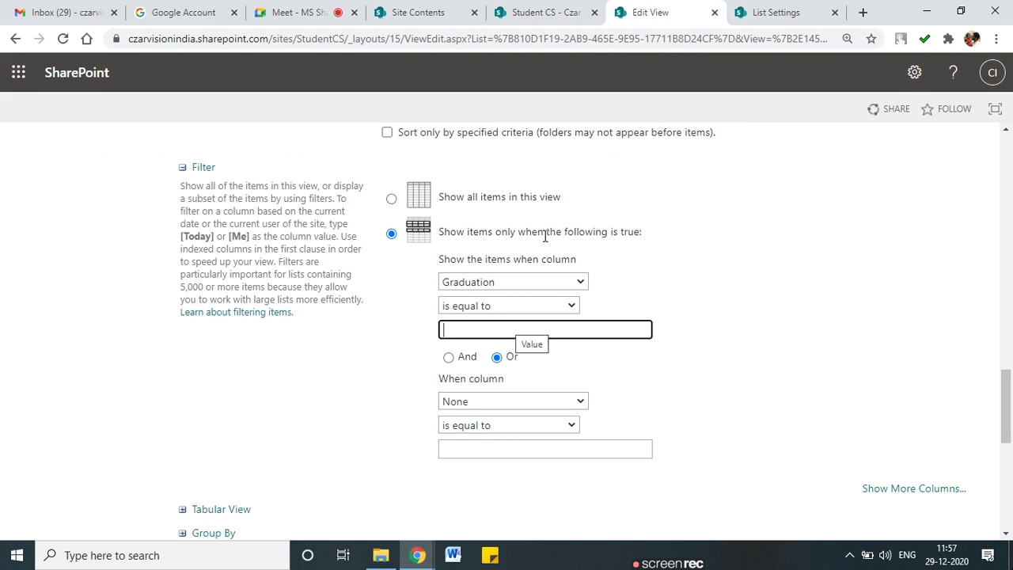
click(543, 12)
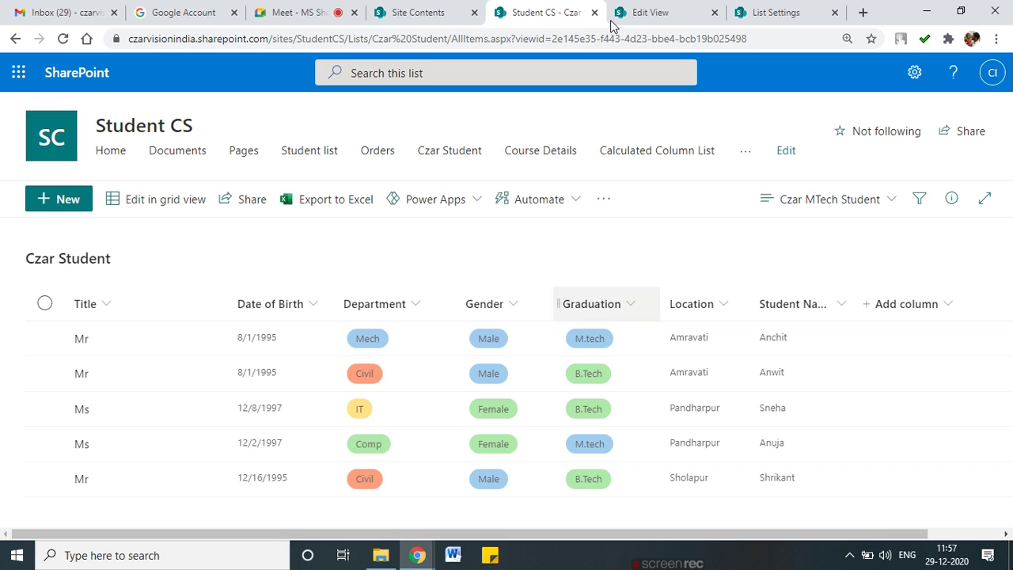
click(642, 8)
text(M.)
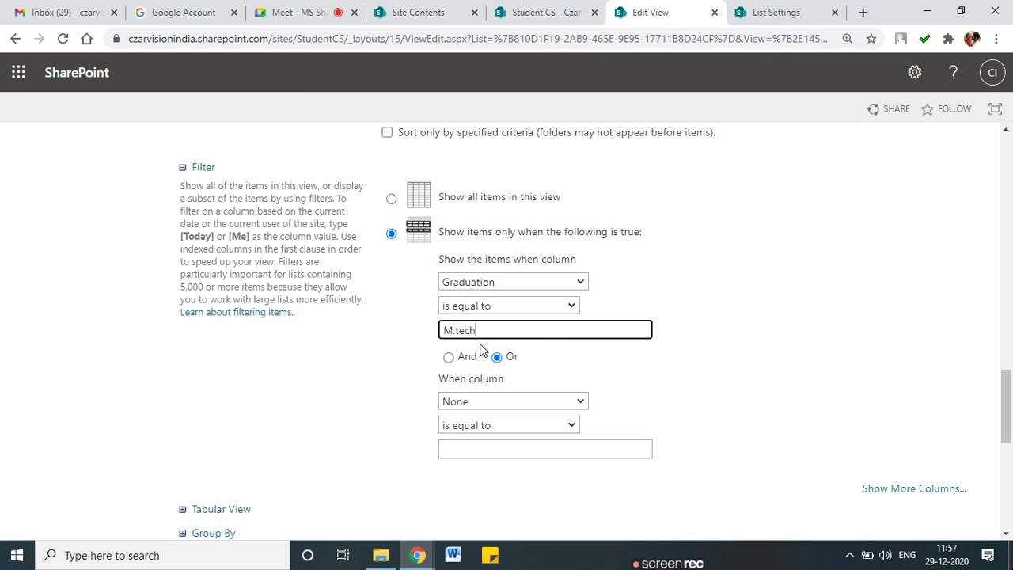
text(tech)
Join a second filter condition with And, and choose Gender as its column
scroll(543, 339, down, 2)
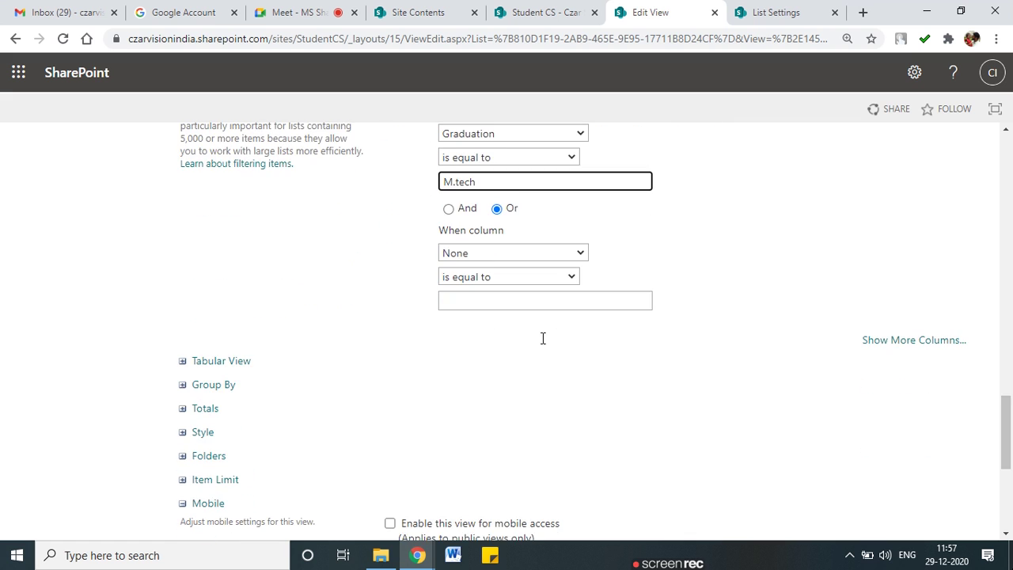
scroll(543, 339, up, 1)
click(406, 241)
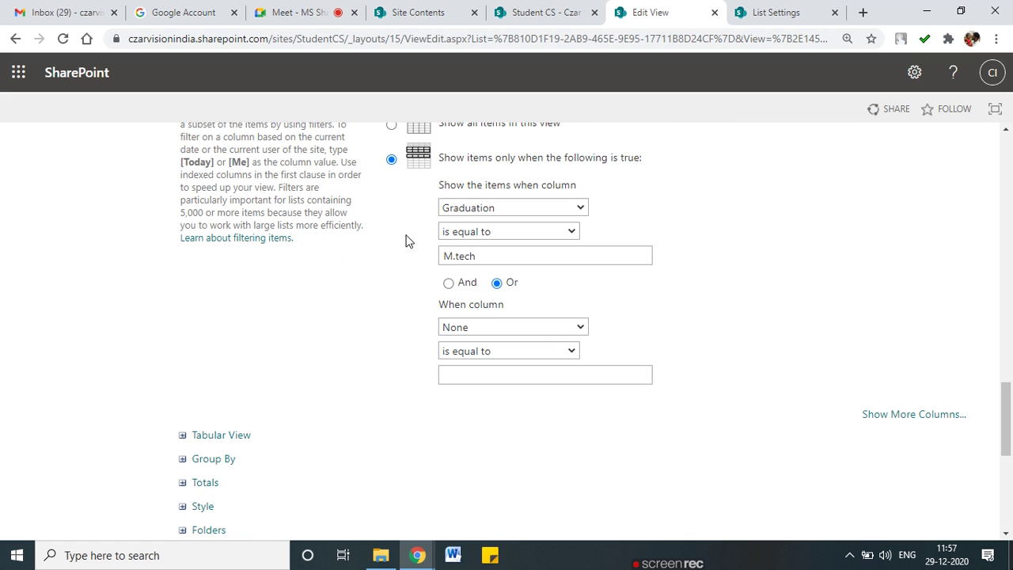
click(449, 283)
click(486, 330)
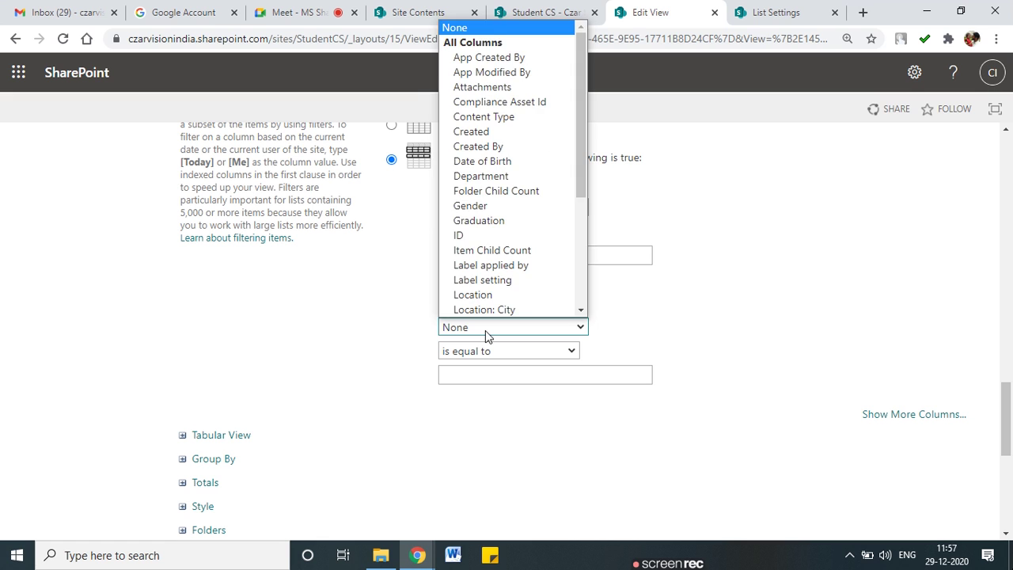
scroll(497, 237, up, 1)
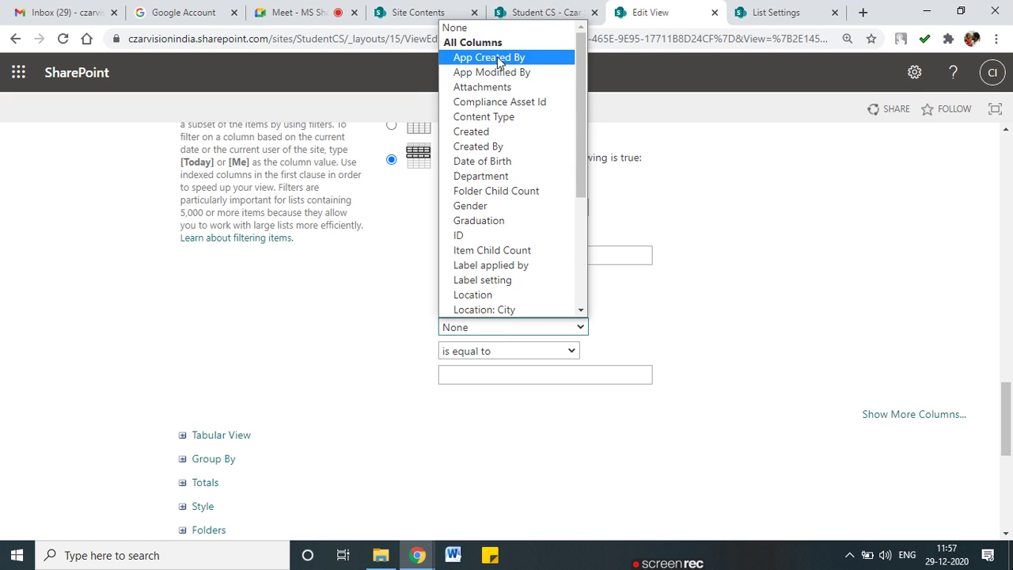
scroll(495, 237, down, 3)
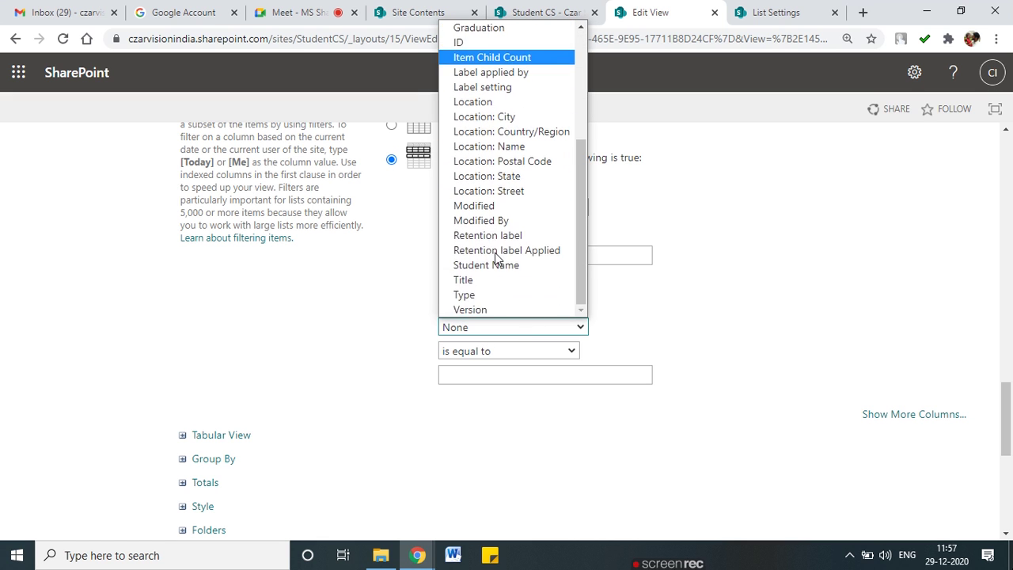
scroll(495, 262, up, 3)
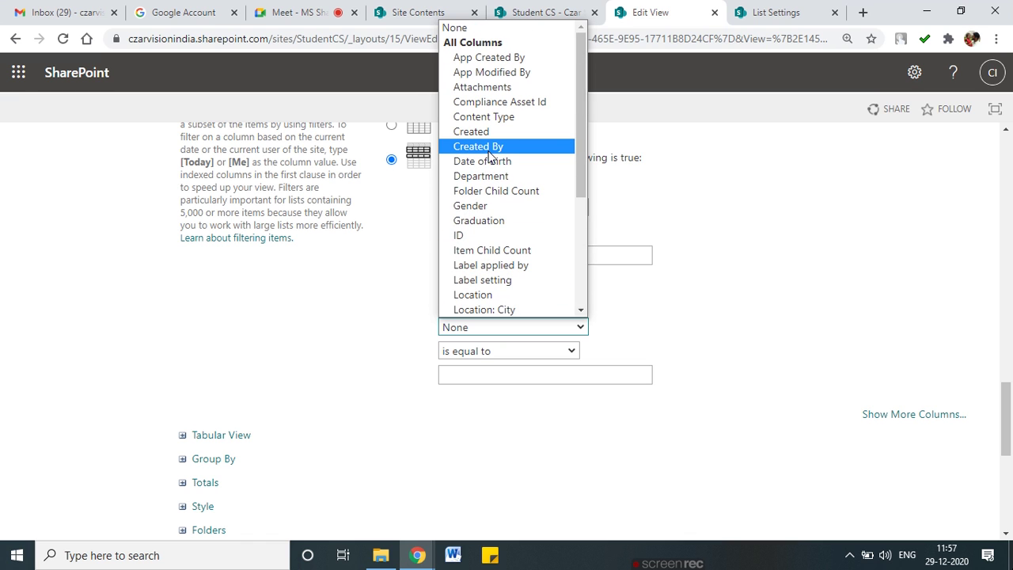
click(487, 206)
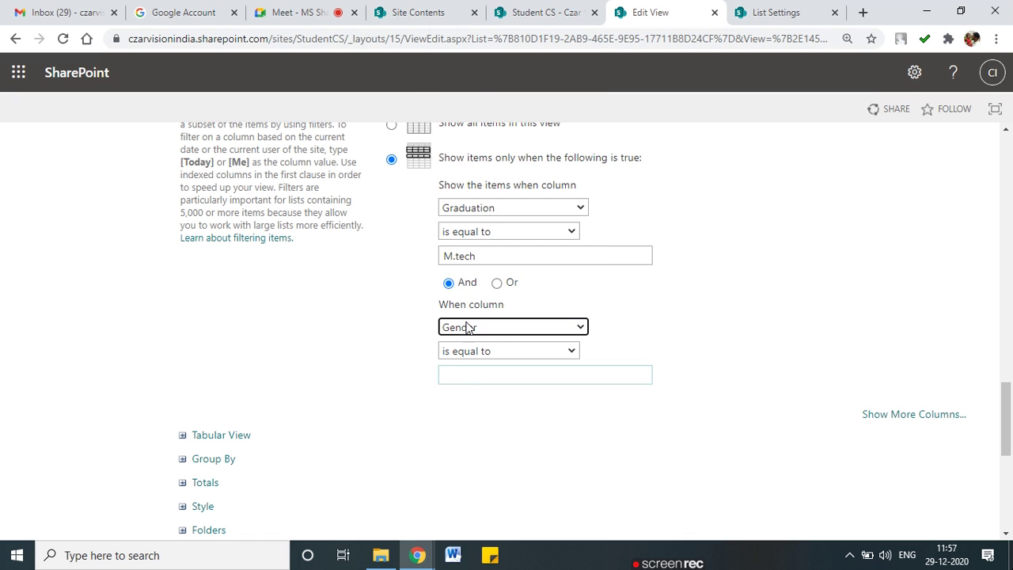
Check the gender values in the Czar Student list and enter Male as the second condition's value
click(514, 9)
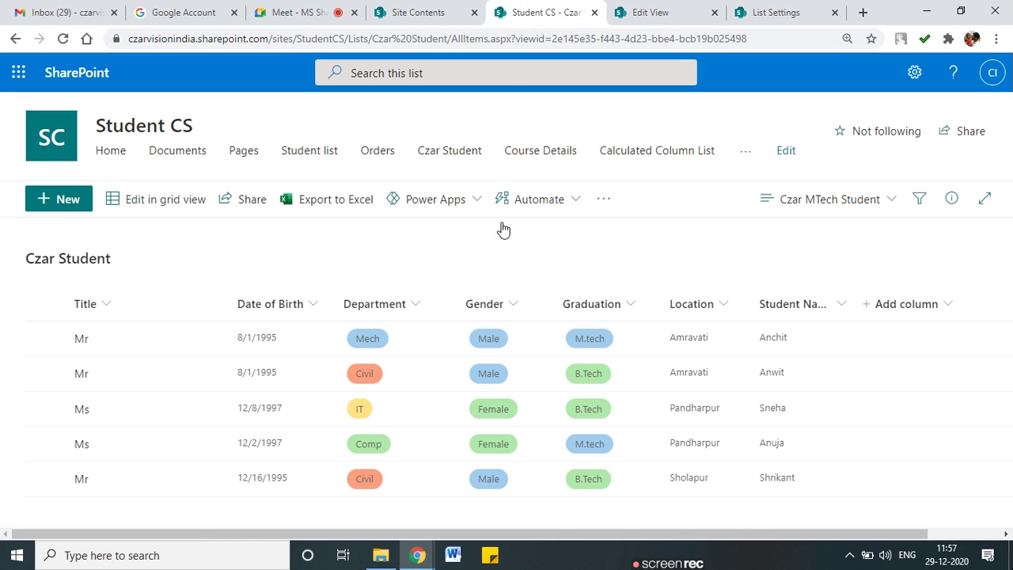
click(669, 14)
click(523, 379)
text(Male)
click(524, 437)
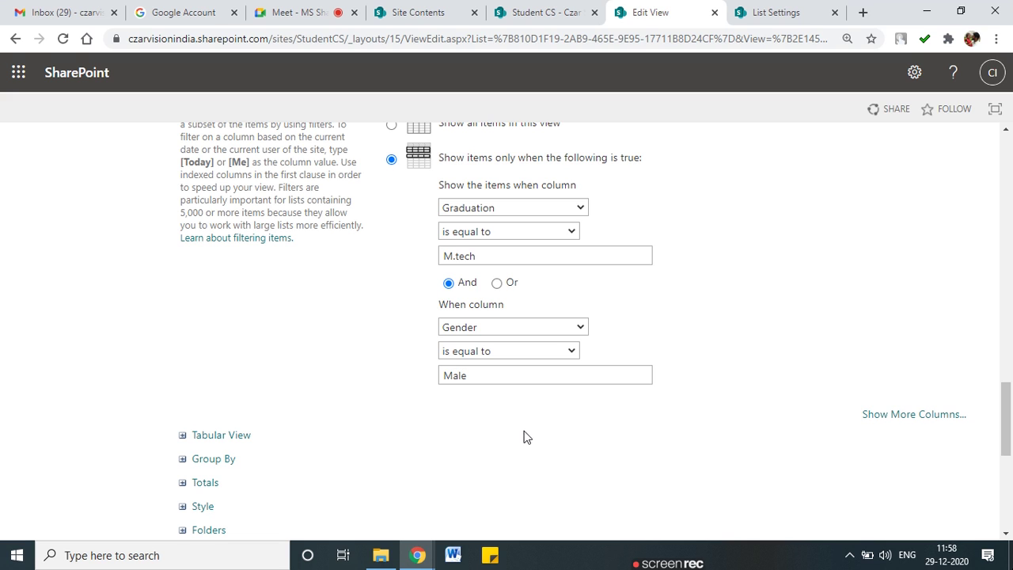
Try the contains operator on the Graduation condition and restore is equal to
click(544, 232)
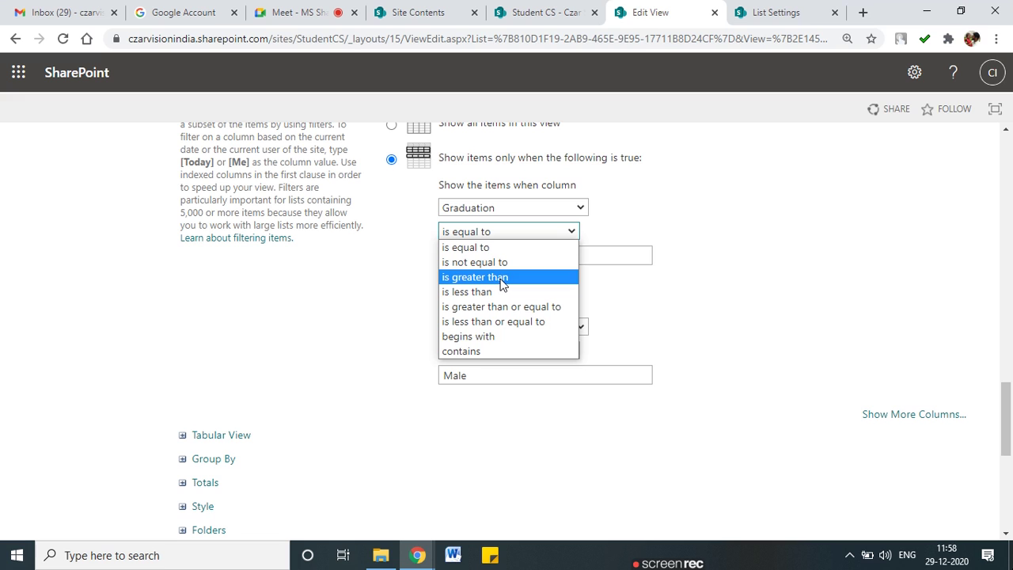
click(497, 352)
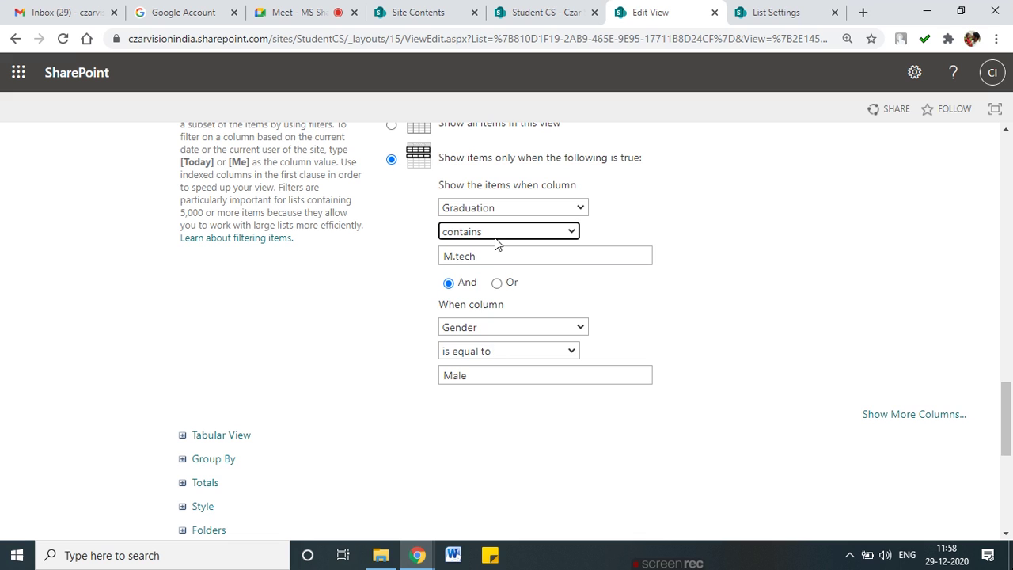
click(455, 257)
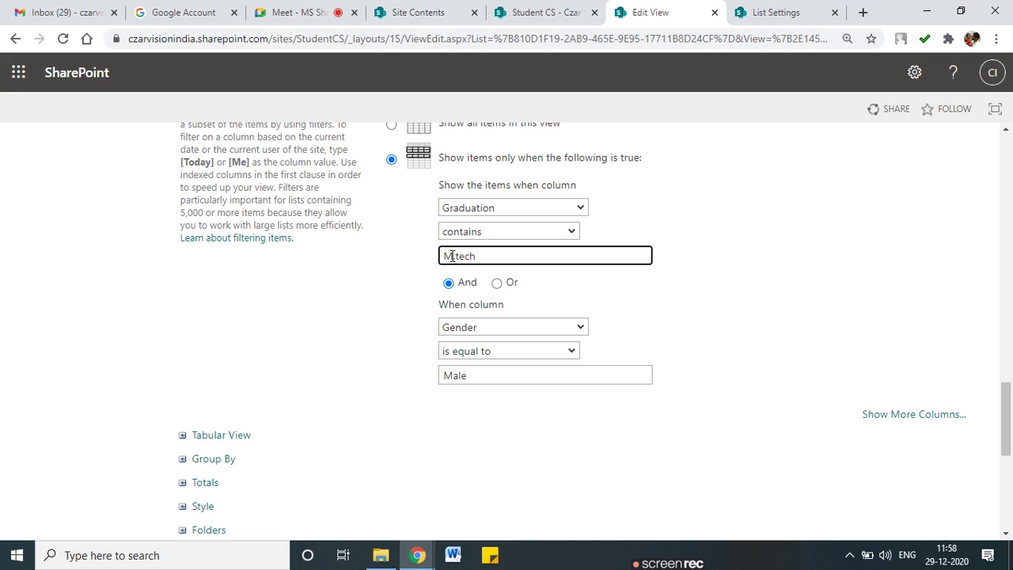
click(483, 232)
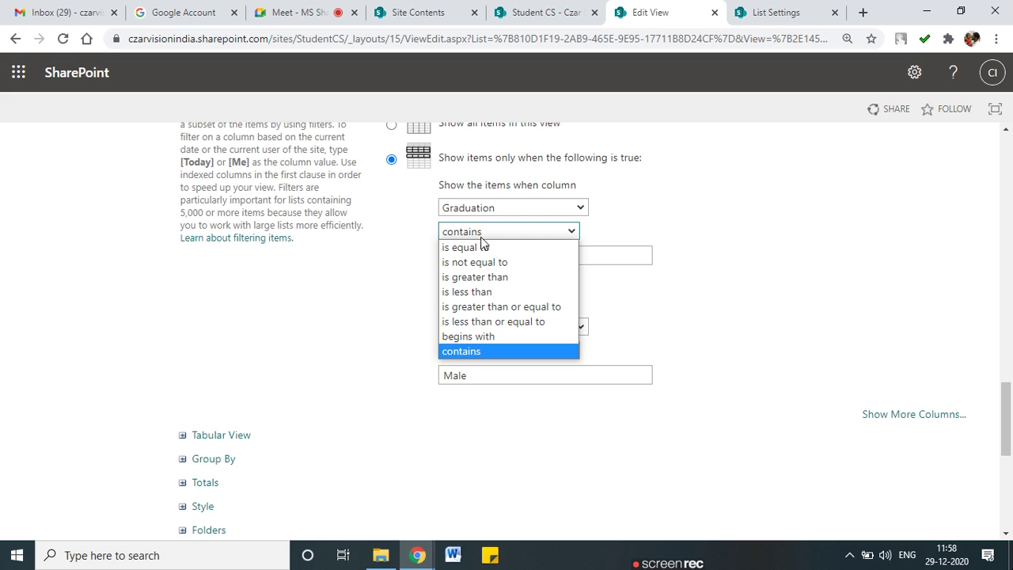
click(483, 248)
Compare the M.tech filter value with the list's Graduation column, marking the column and its M.tech entry in red and clearing the marks
drag(477, 256, 439, 258)
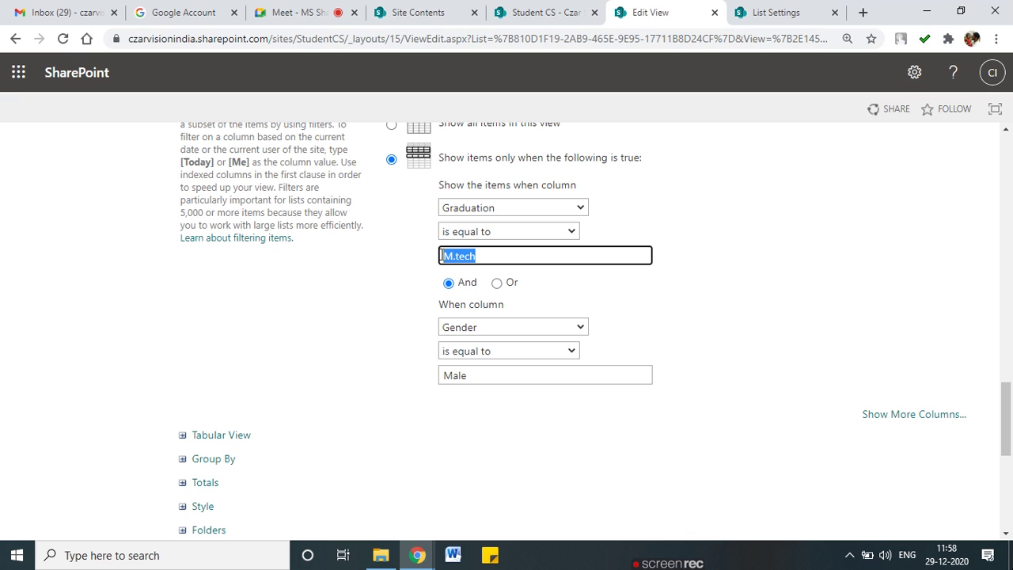
click(518, 12)
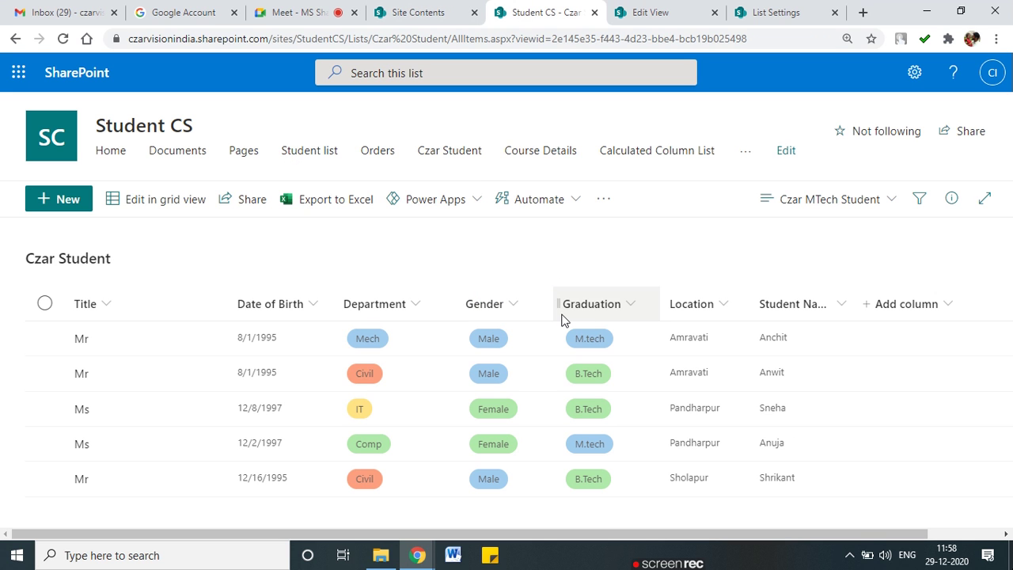
mouse_move(643, 276)
mouse_down()
mouse_move(549, 310)
mouse_move(564, 513)
mouse_up()
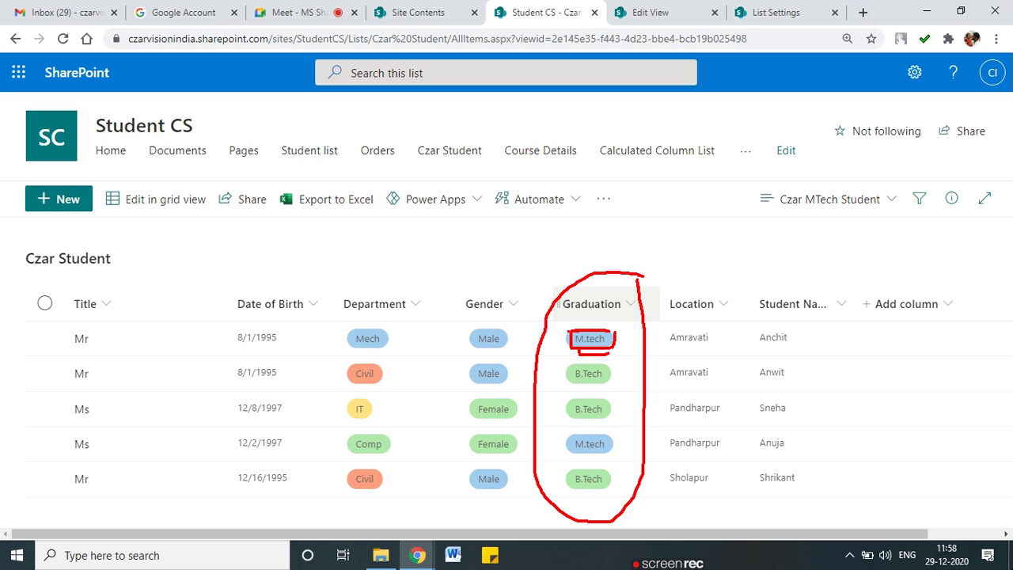
key(Escape)
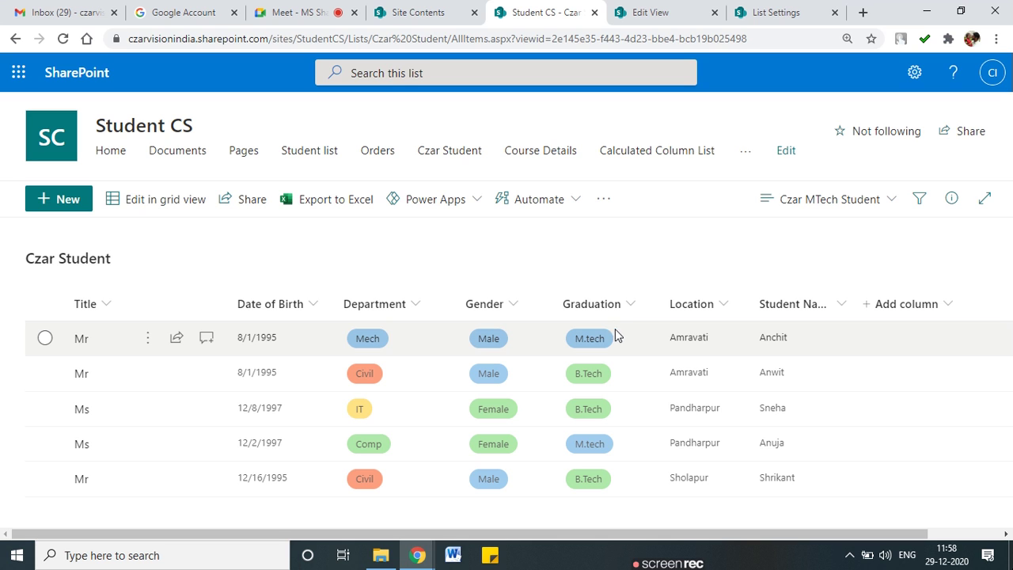
Review both filter conditions in the view settings and circle the sections from Tabular View to Mobile in red
click(649, 12)
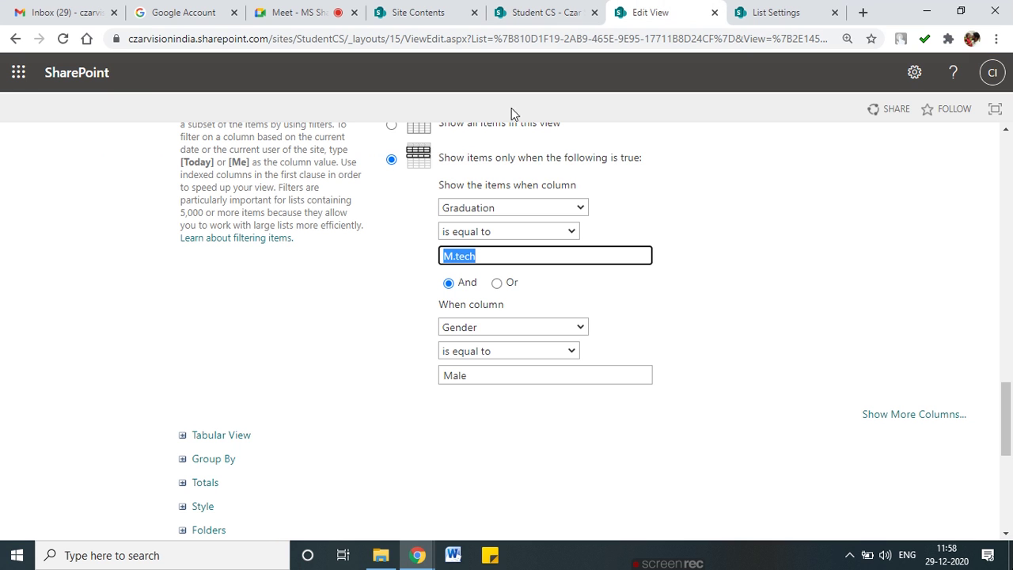
click(361, 297)
scroll(360, 297, down, 3)
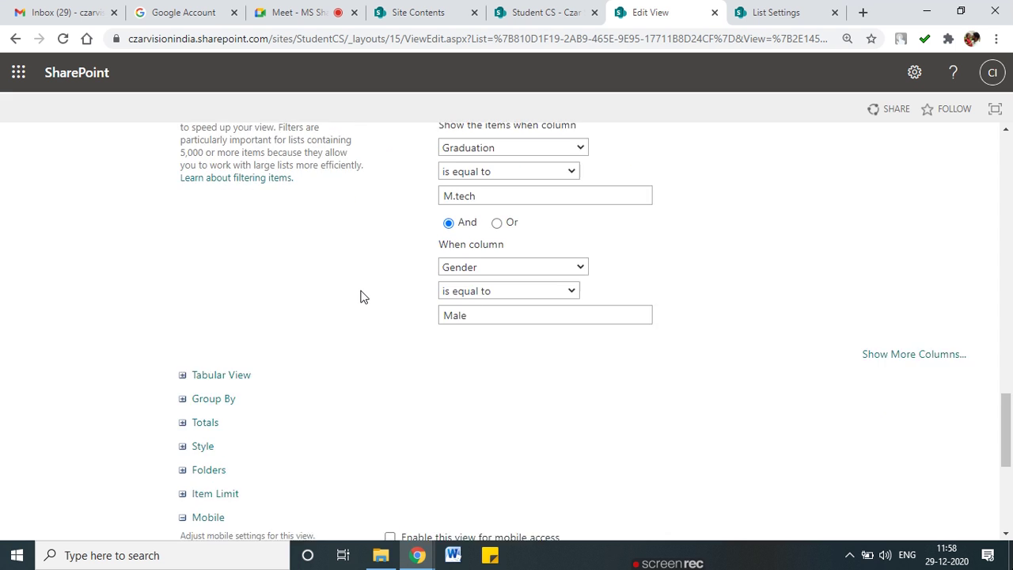
scroll(360, 296, up, 3)
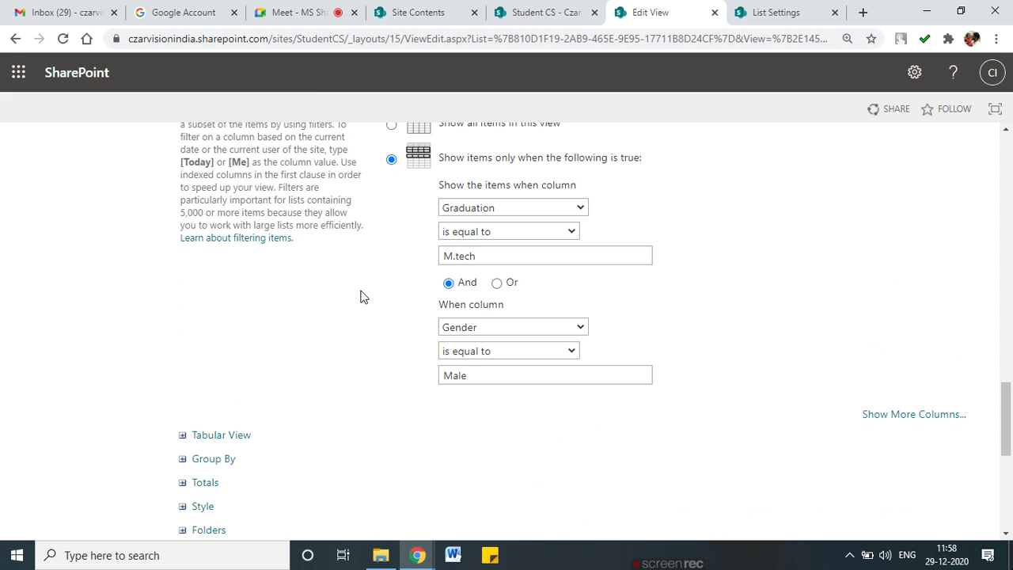
scroll(360, 296, down, 2)
scroll(362, 297, up, 3)
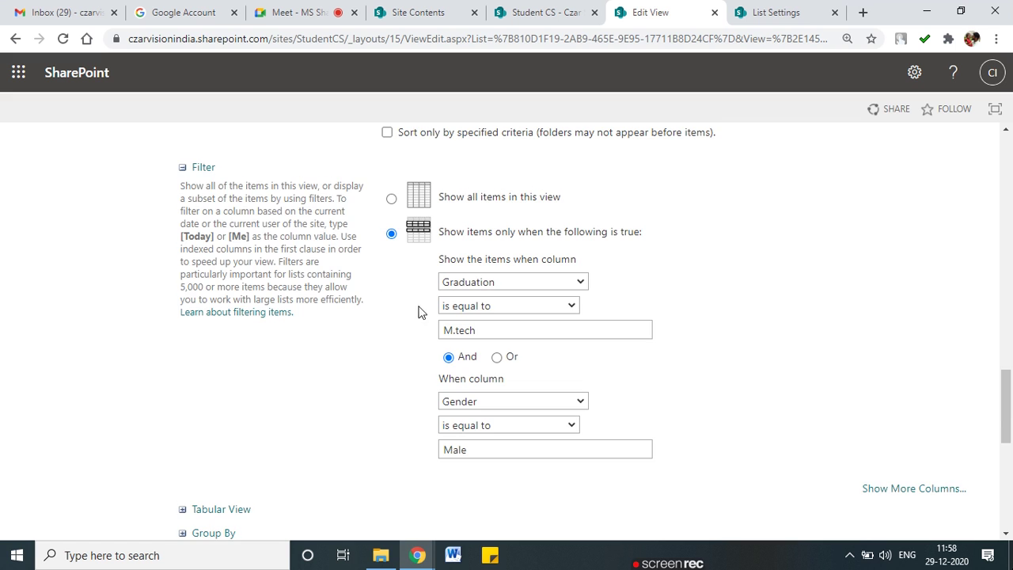
scroll(812, 452, down, 6)
scroll(353, 278, up, 3)
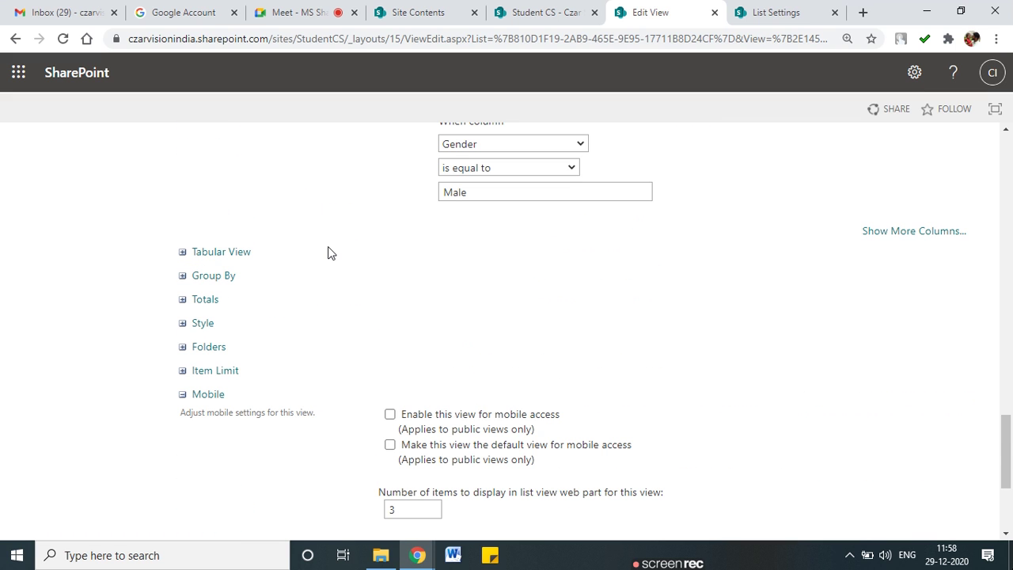
mouse_move(279, 221)
mouse_down()
mouse_move(215, 410)
mouse_move(223, 206)
mouse_up()
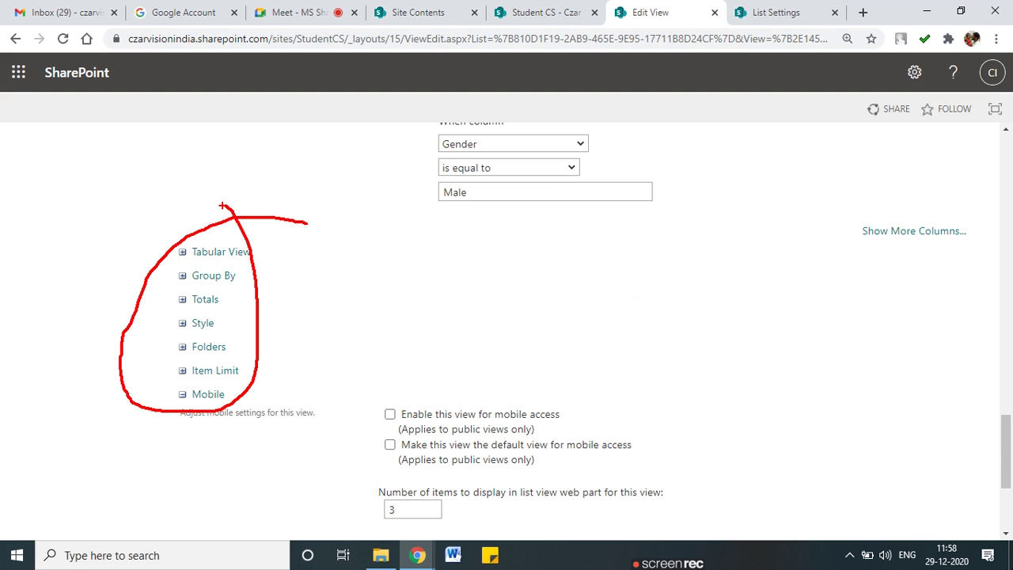
Save the Czar MTech Student view's settings
scroll(604, 356, down, 3)
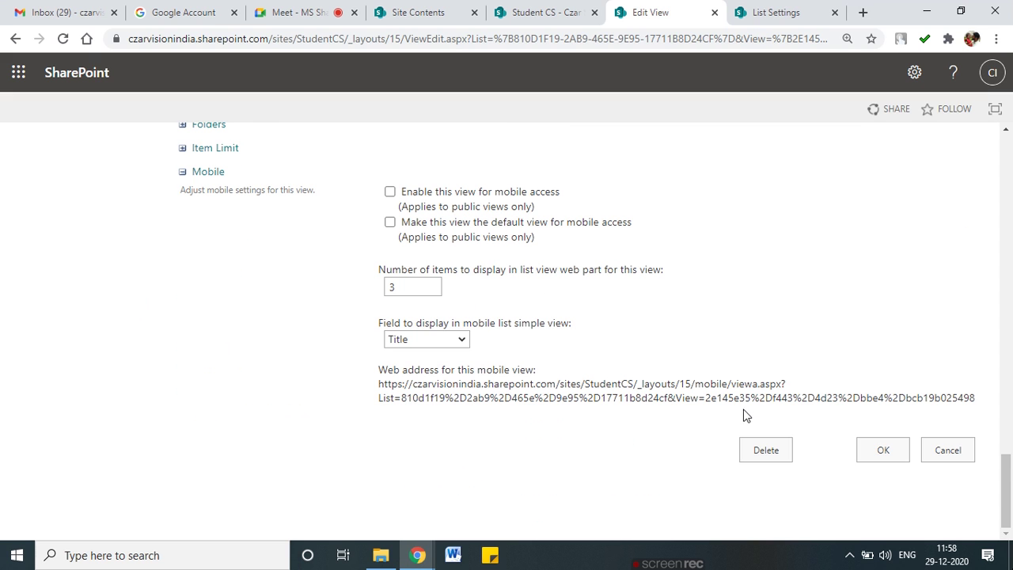
click(871, 449)
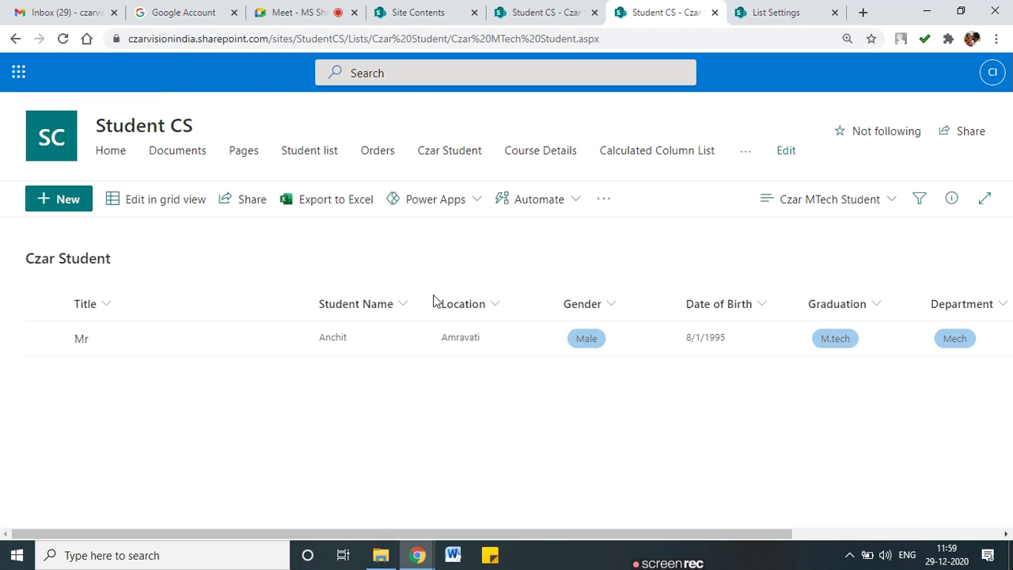
Mark the M.tech and Male values in the filtered view with a red circle and arrow, and clear the marks
mouse_move(867, 345)
mouse_down()
mouse_move(866, 328)
mouse_move(806, 367)
mouse_move(869, 345)
mouse_up()
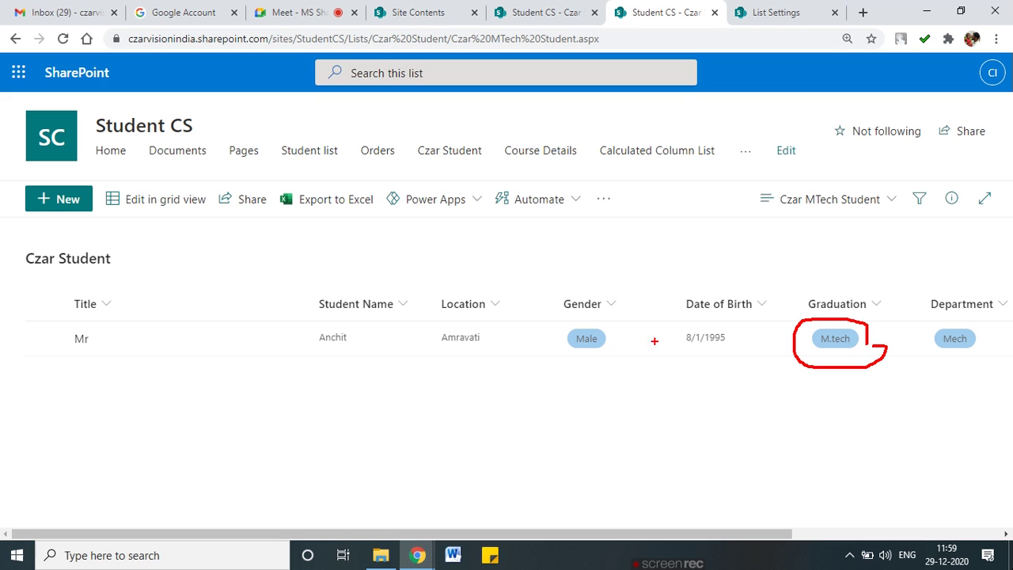
drag(813, 313, 661, 295)
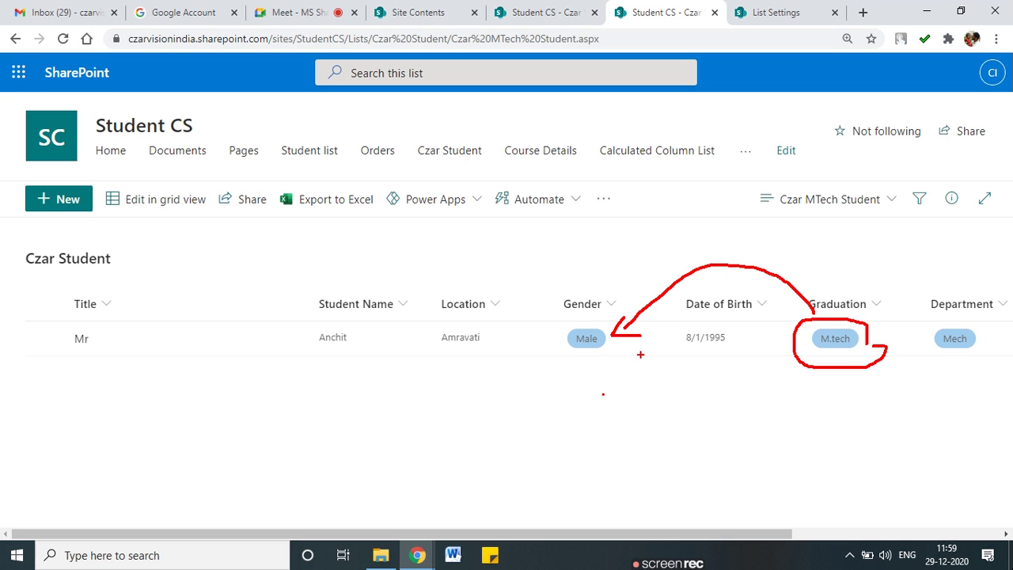
key(Escape)
Reload the other Czar Student list page, mark the Czar MTech Student view name and its Male and M.tech values in red, and clear the marks
click(428, 12)
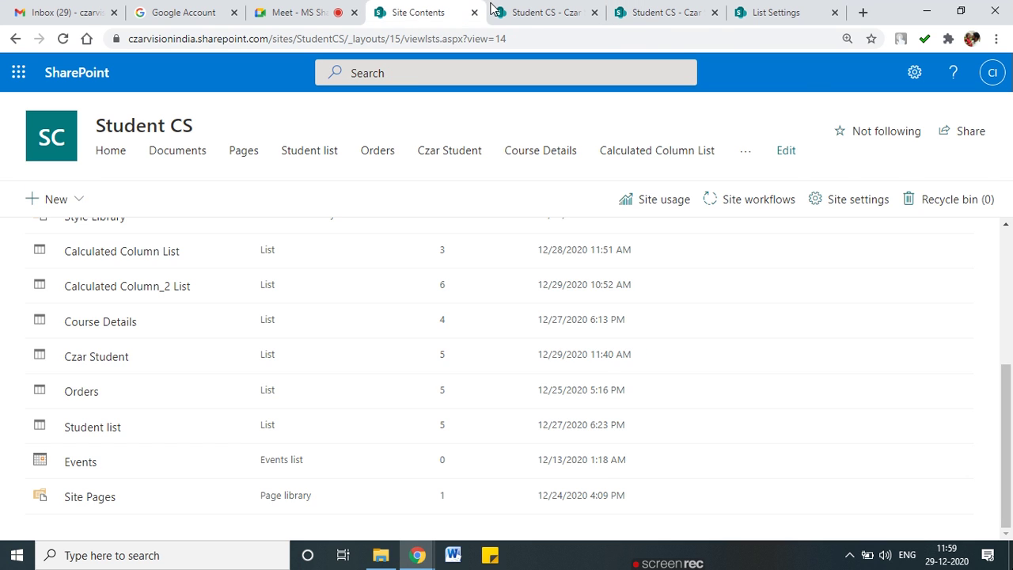
click(546, 12)
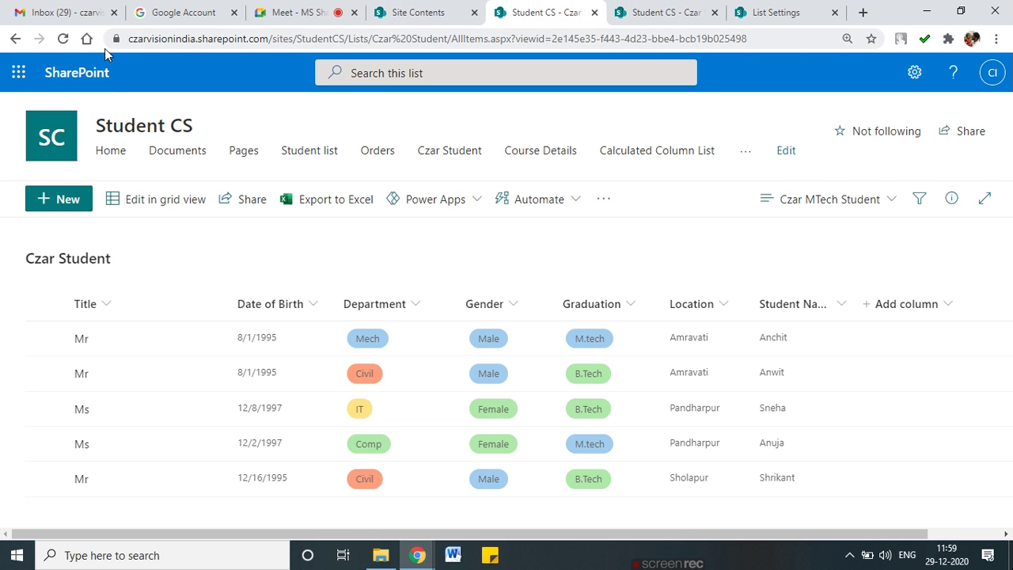
click(62, 38)
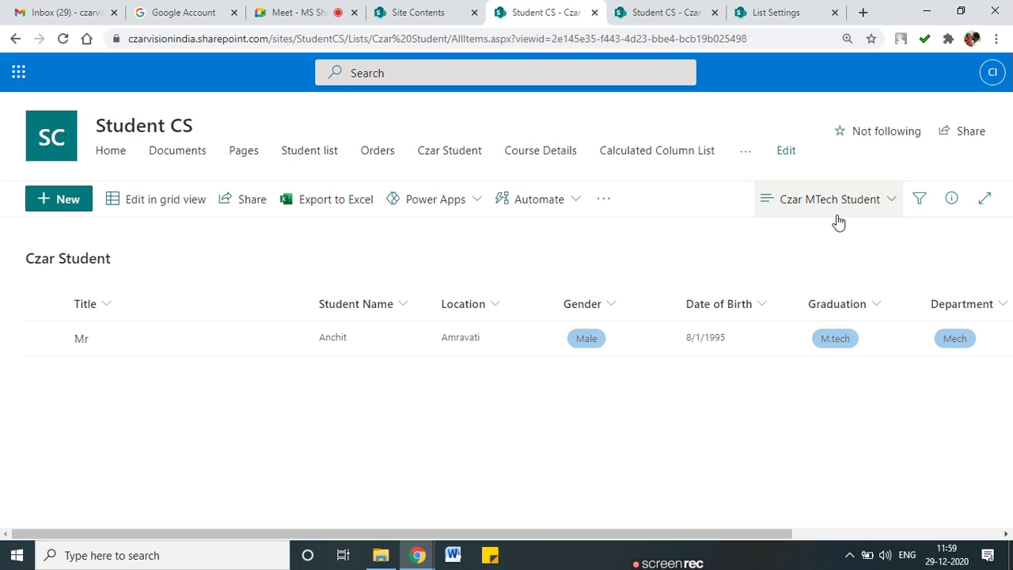
mouse_move(779, 214)
mouse_down()
mouse_move(887, 217)
mouse_move(867, 180)
mouse_move(784, 223)
mouse_up()
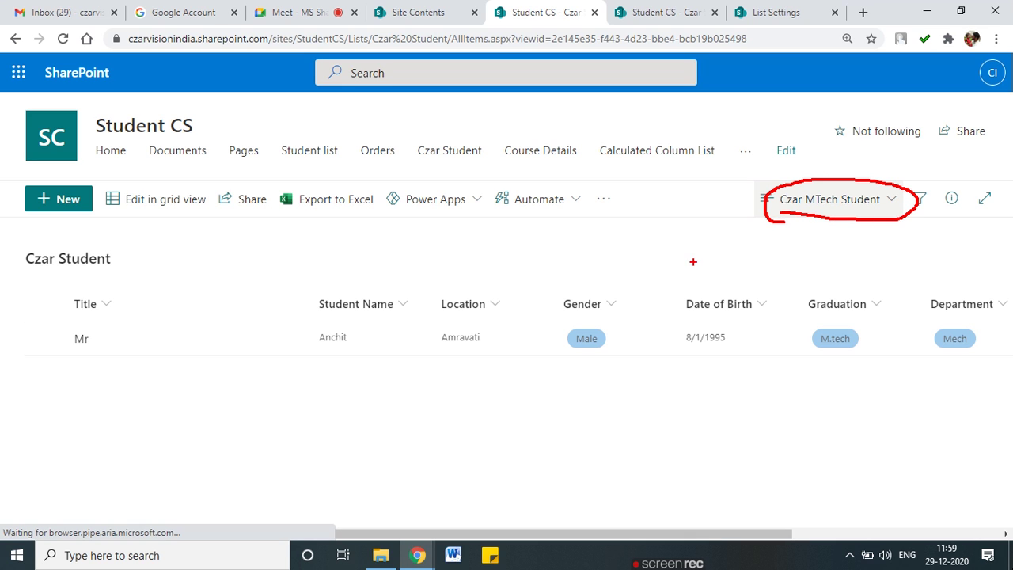
drag(617, 310, 837, 333)
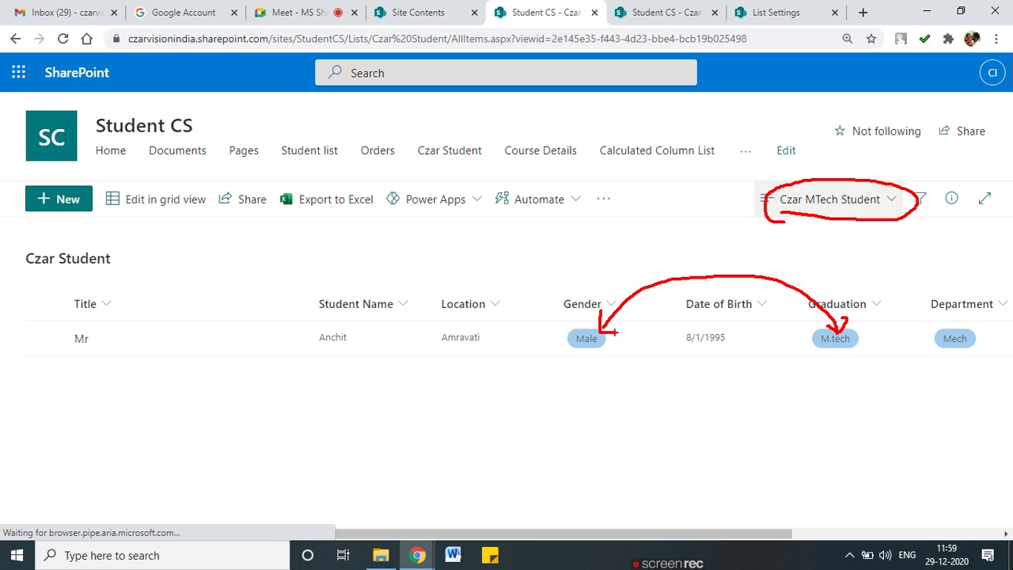
key(Escape)
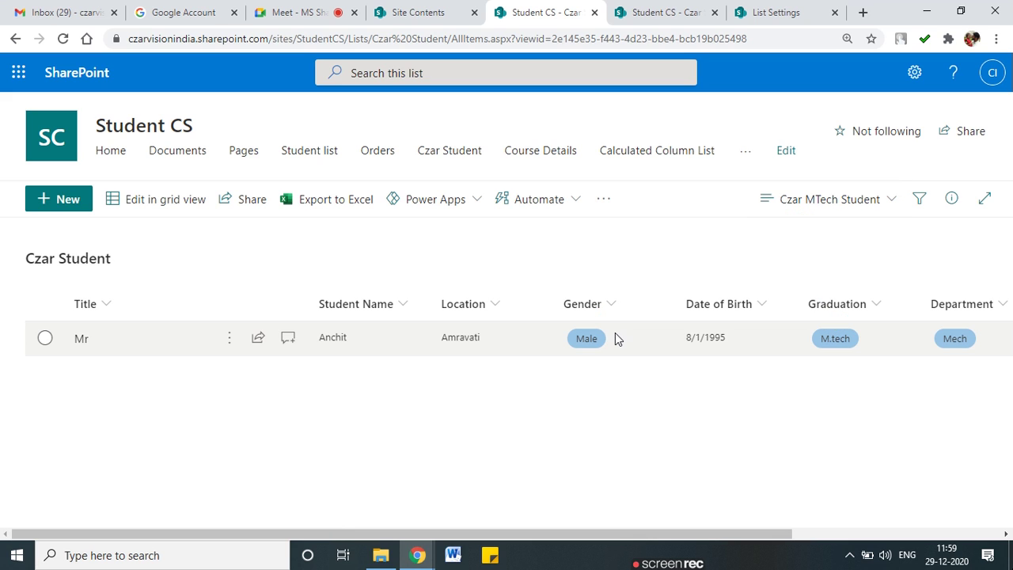
Open the Czar MTech Student view for editing and go to its Graduation and Gender filter conditions
click(756, 16)
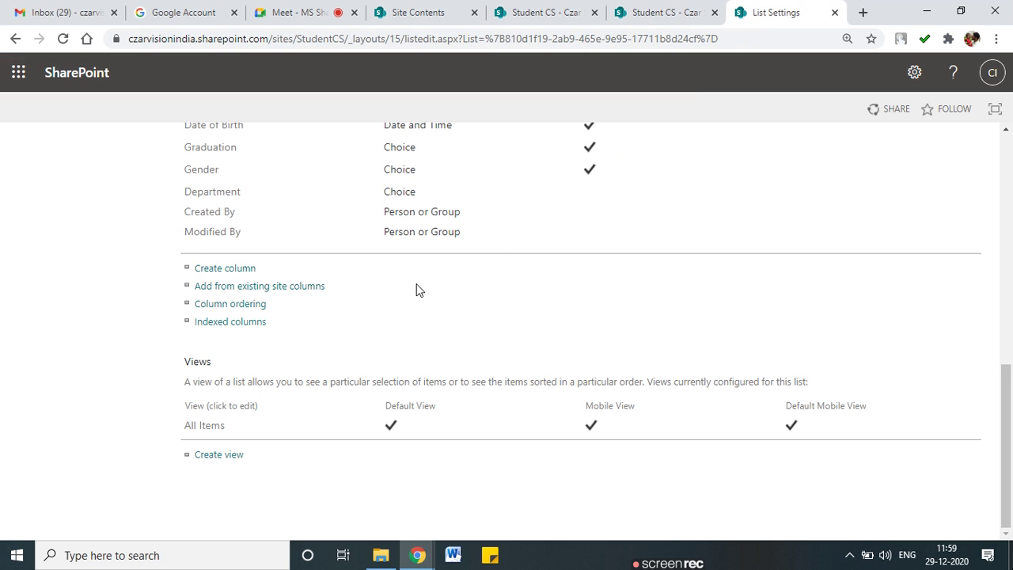
scroll(442, 275, up, 5)
click(665, 12)
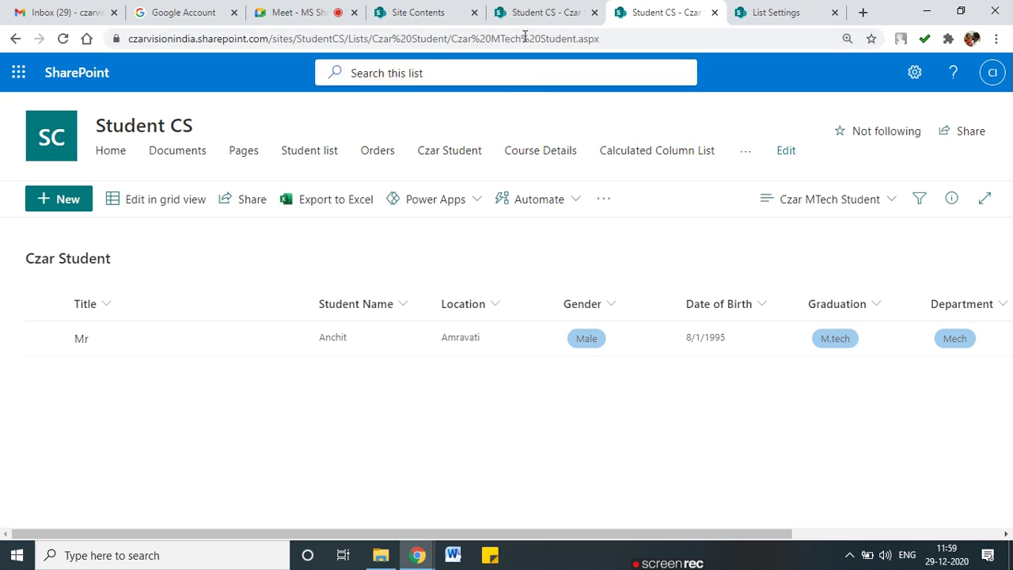
click(879, 202)
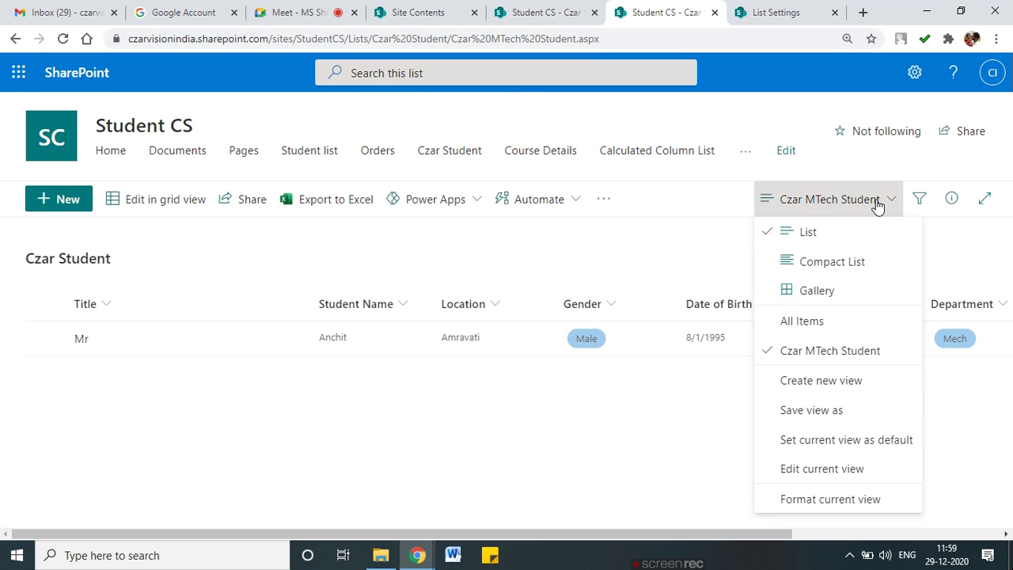
click(822, 470)
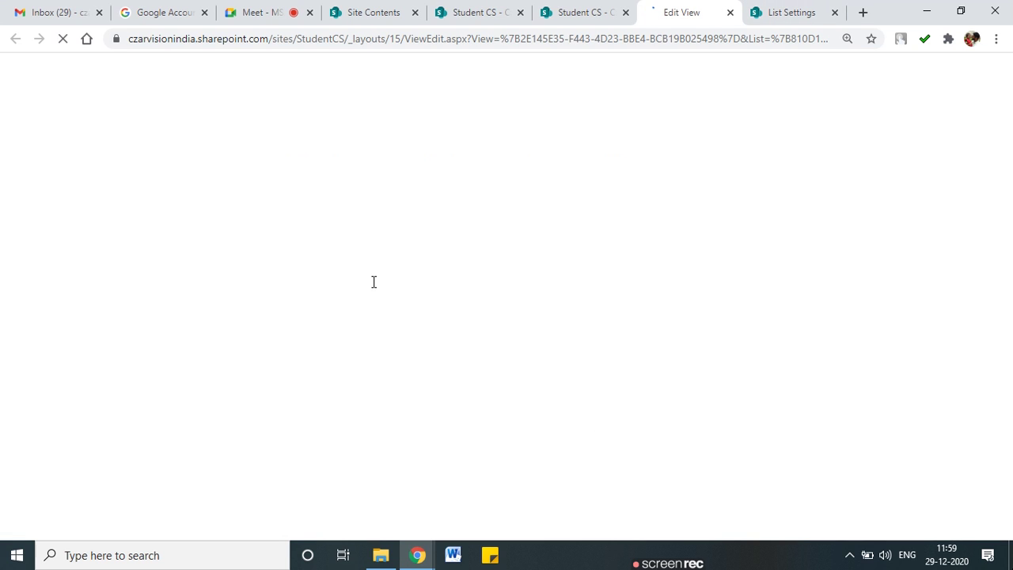
scroll(376, 288, down, 20)
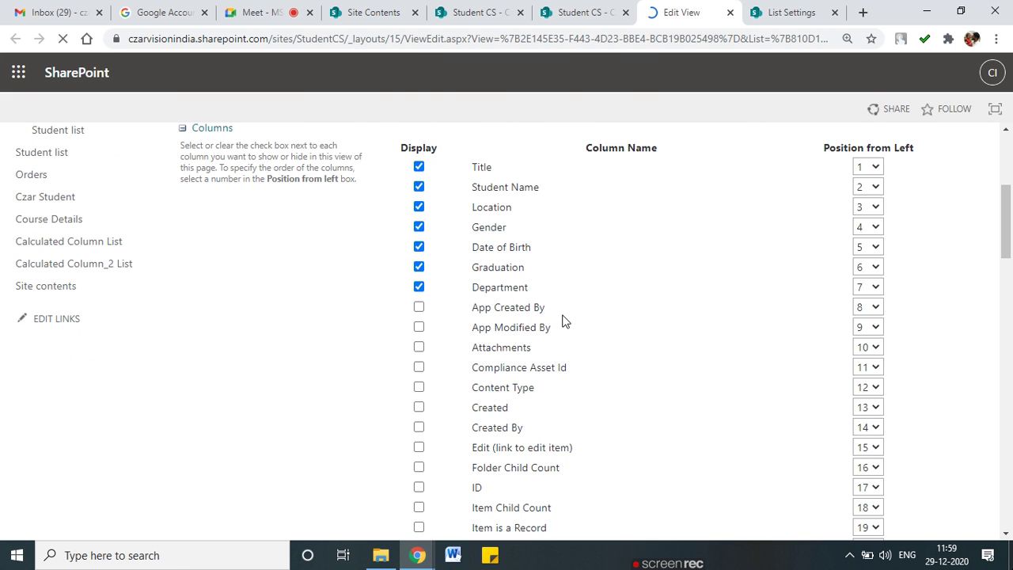
scroll(565, 320, down, 3)
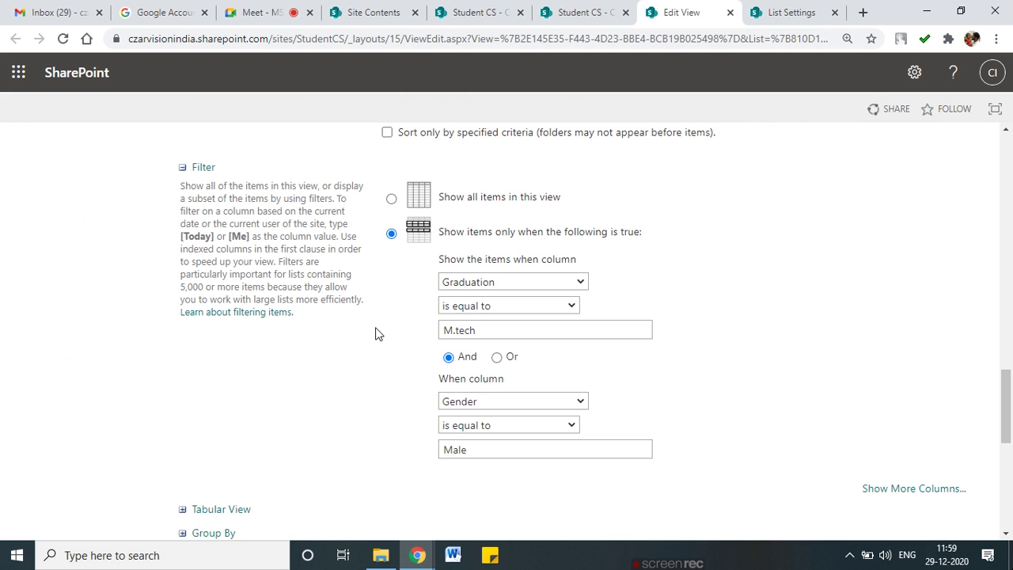
scroll(376, 334, down, 1)
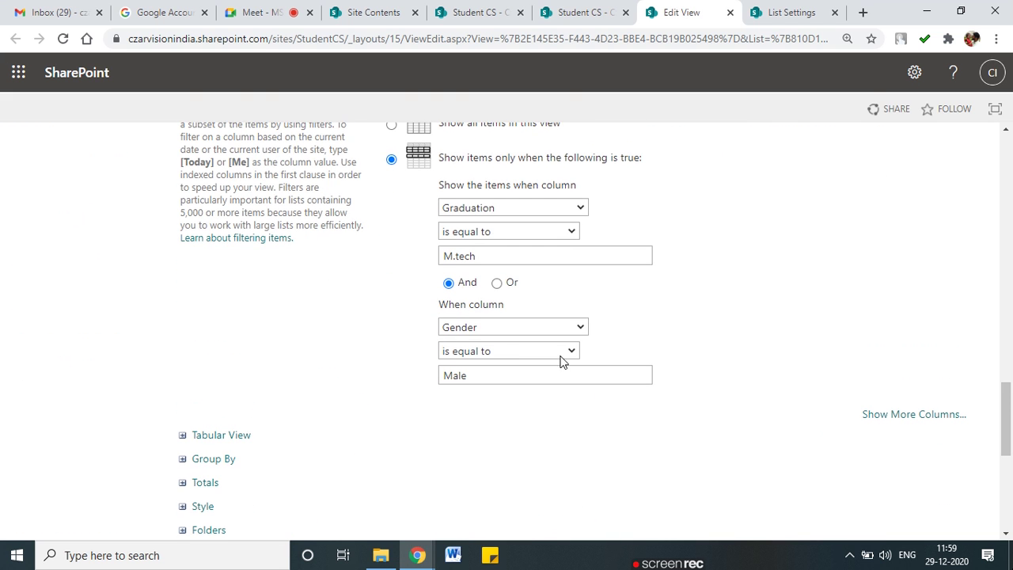
Add empty filter conditions below the Gender condition until the maximum number is reached
click(907, 420)
scroll(904, 420, down, 4)
click(880, 239)
scroll(878, 255, down, 4)
scroll(910, 262, up, 2)
click(916, 218)
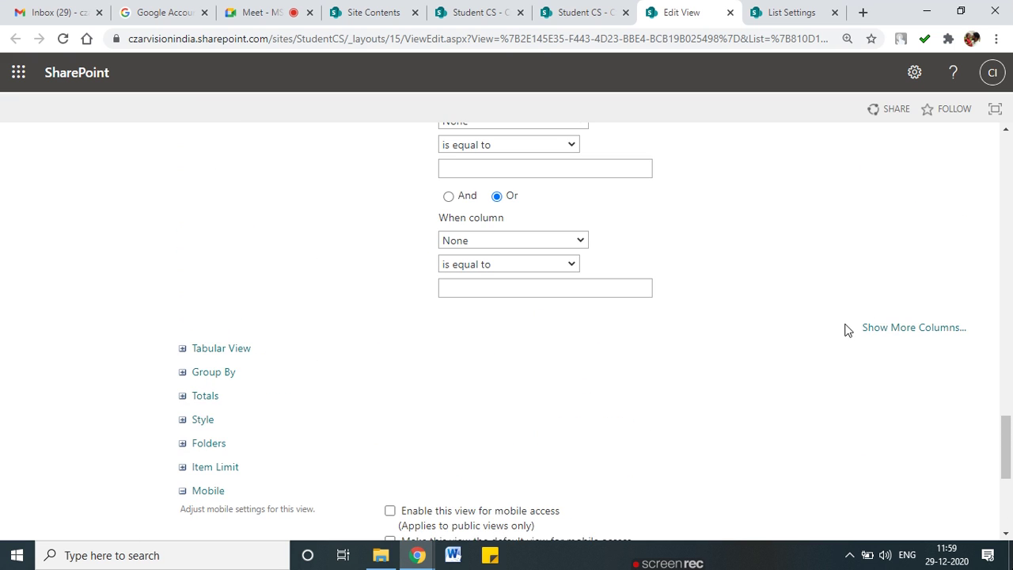
click(896, 331)
scroll(770, 361, down, 3)
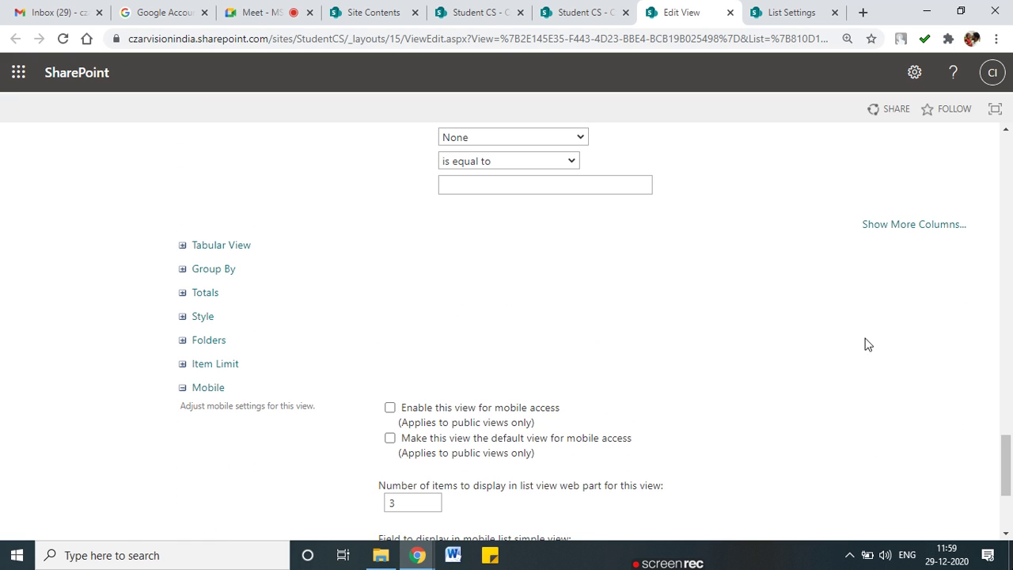
click(898, 228)
click(904, 345)
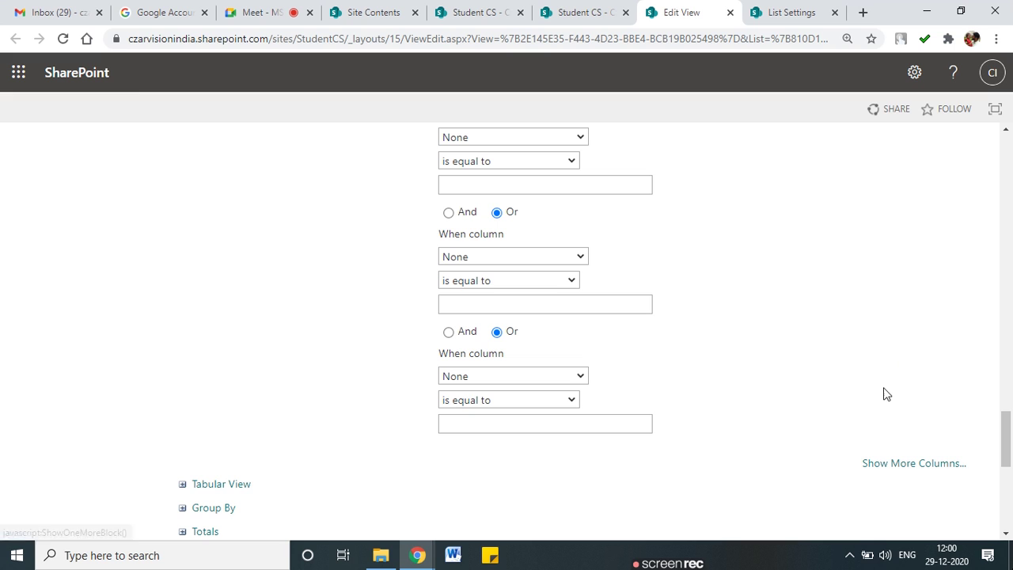
click(926, 465)
scroll(873, 427, down, 5)
click(900, 219)
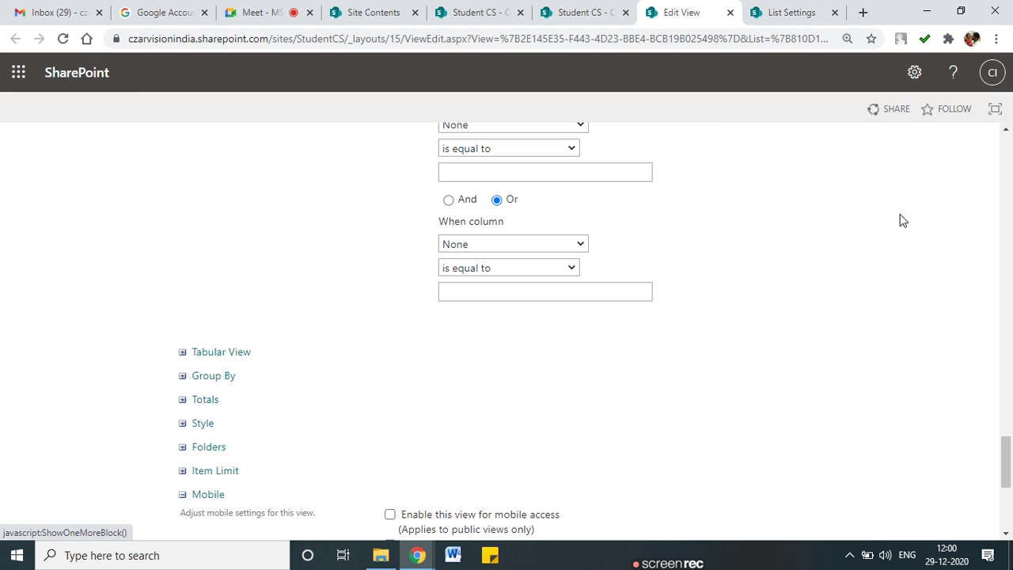
Mark the last two empty filter conditions in red and clear the marks
scroll(352, 428, up, 2)
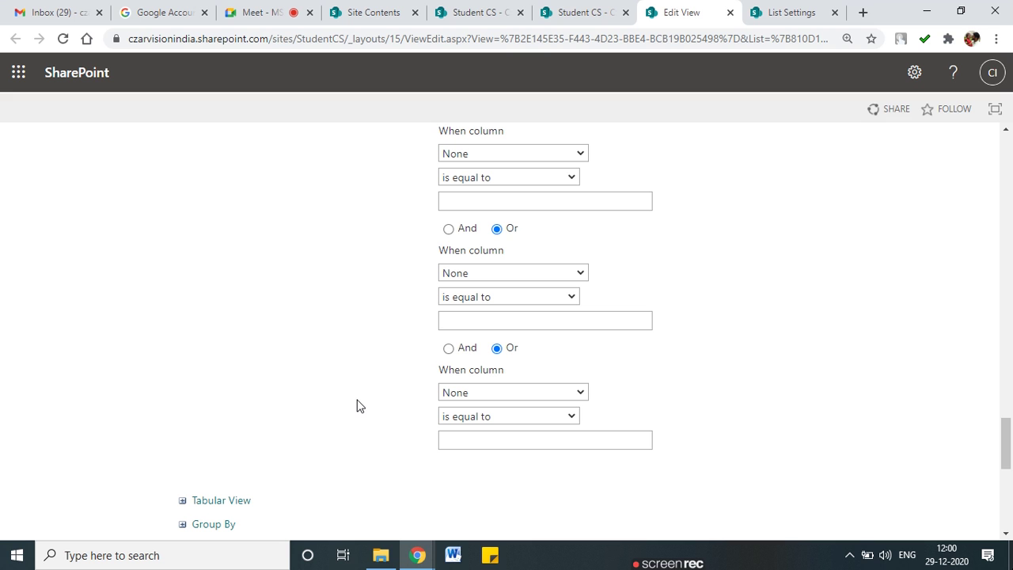
mouse_move(346, 399)
mouse_down()
mouse_move(346, 417)
mouse_move(393, 398)
mouse_up()
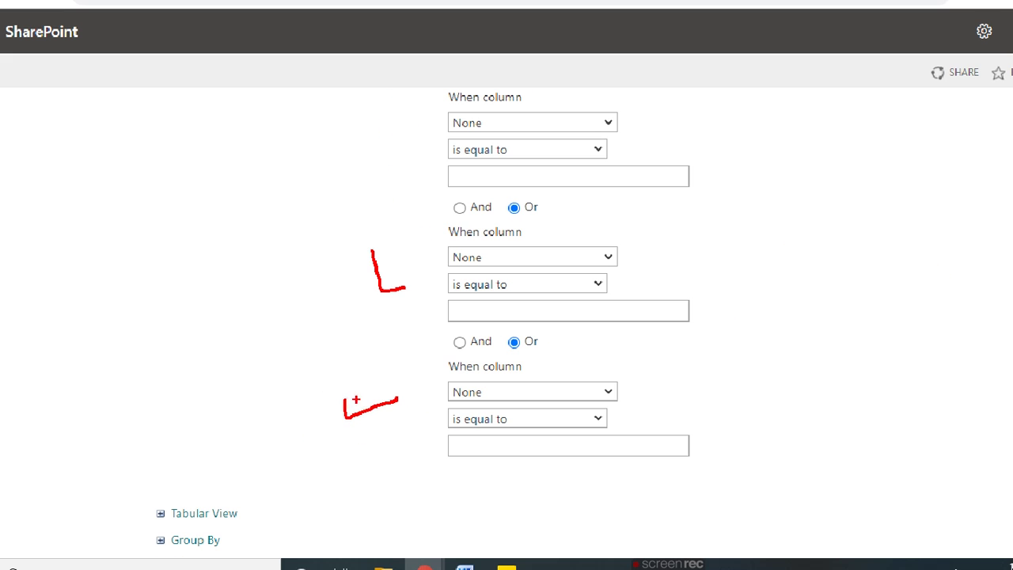
key(Escape)
Review the whole set of filter conditions, from the empty added ones up to Graduation is equal to M.tech
scroll(361, 406, up, 2)
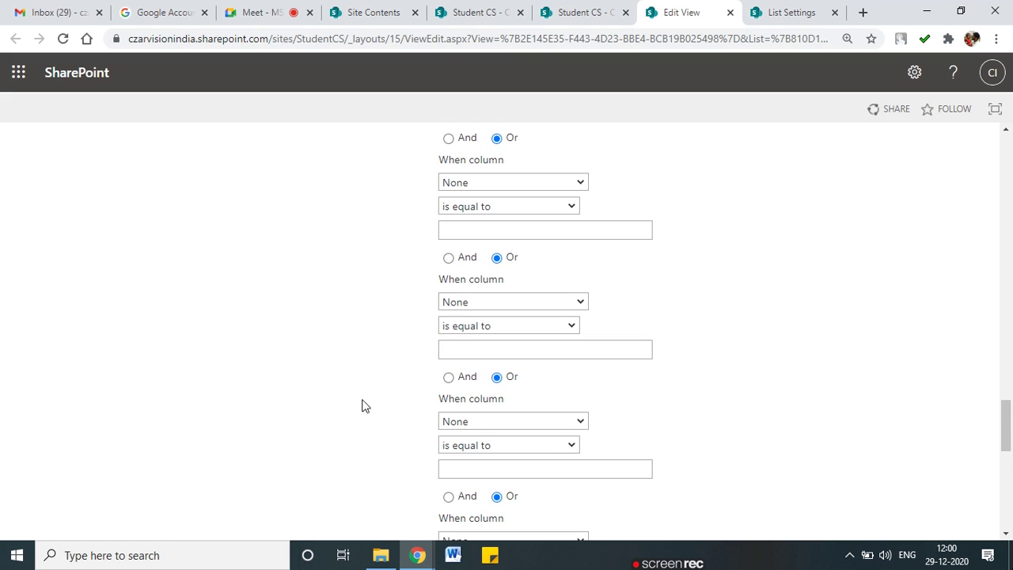
scroll(425, 336, up, 1)
click(536, 374)
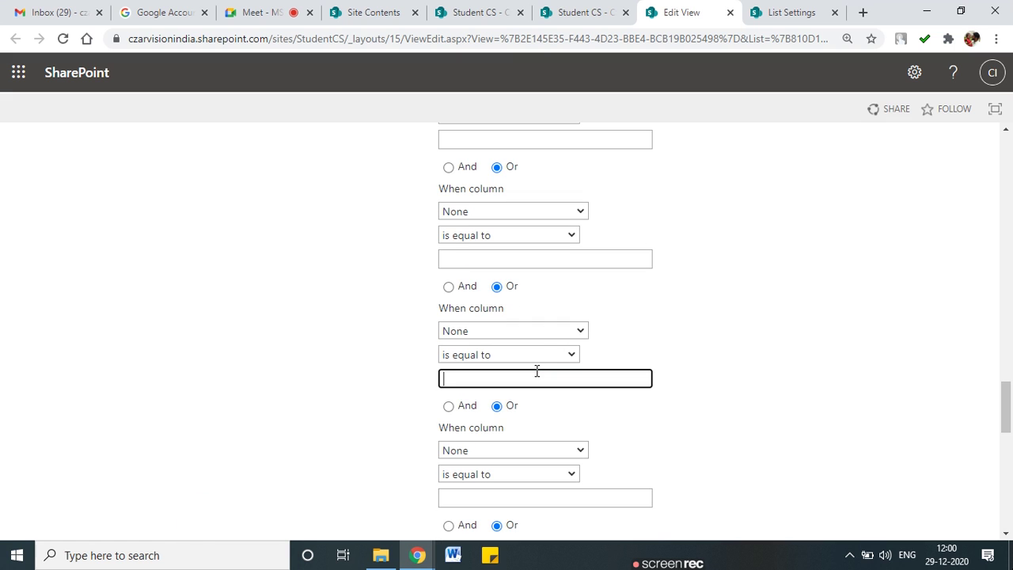
scroll(493, 327, up, 1)
click(495, 333)
scroll(495, 334, down, 1)
click(499, 431)
click(485, 319)
scroll(483, 329, up, 2)
click(481, 342)
click(482, 228)
scroll(467, 301, up, 1)
scroll(464, 317, up, 3)
click(486, 255)
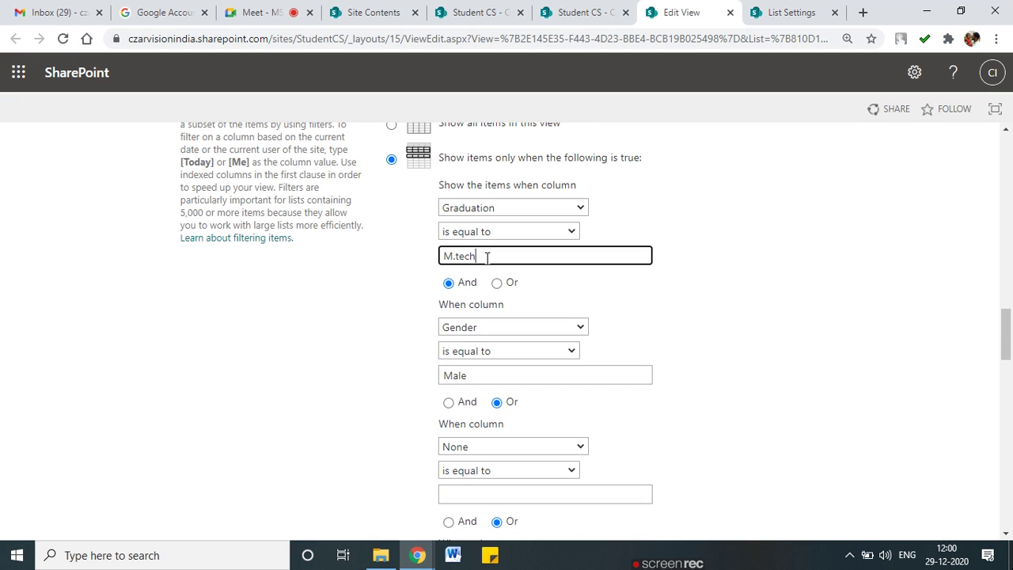
scroll(348, 388, down, 1)
scroll(528, 369, down, 8)
scroll(529, 370, down, 1)
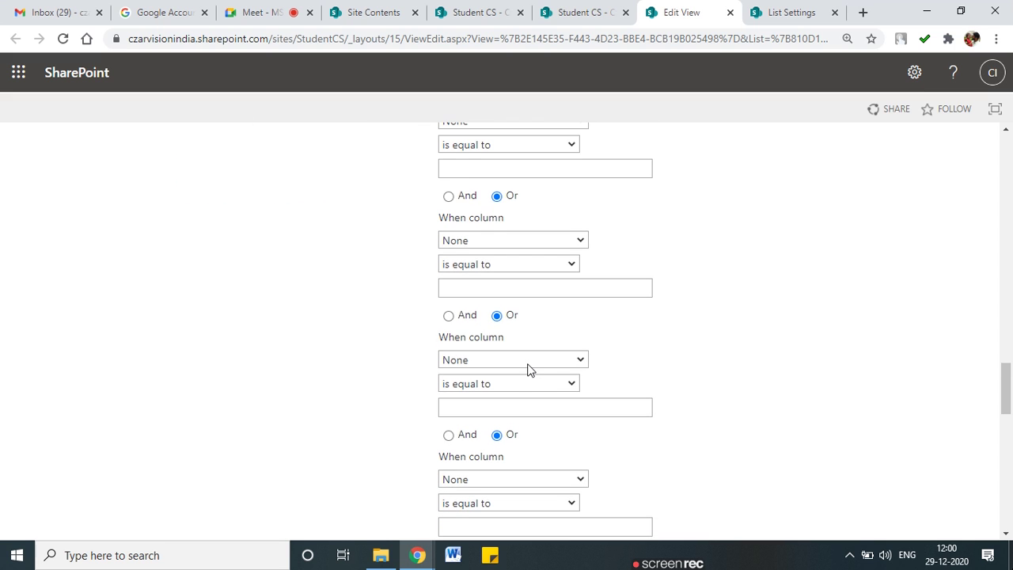
scroll(529, 370, up, 1)
scroll(529, 370, down, 3)
scroll(528, 365, up, 6)
scroll(528, 364, down, 1)
scroll(529, 370, up, 3)
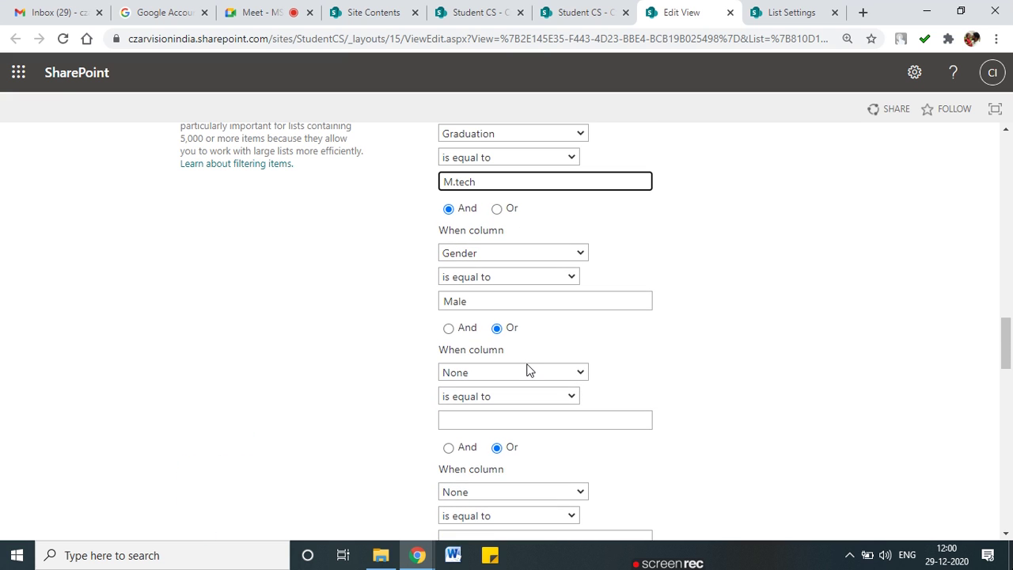
scroll(528, 369, up, 2)
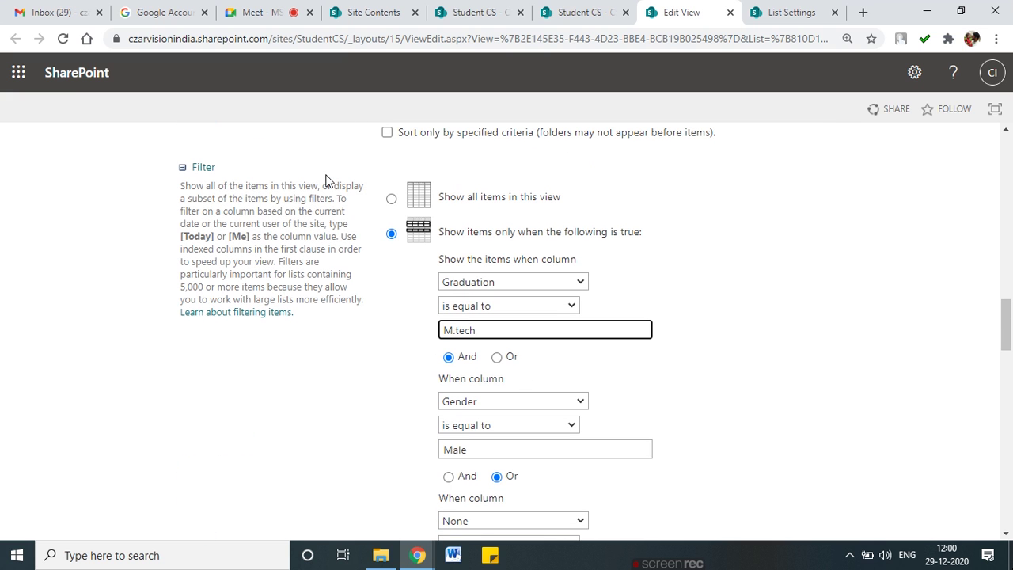
Mark the Filter section heading in red and look through the conditions beneath it
mouse_move(259, 156)
mouse_down()
mouse_move(200, 144)
mouse_move(268, 169)
mouse_move(220, 148)
mouse_up()
scroll(490, 404, down, 1)
scroll(491, 405, down, 3)
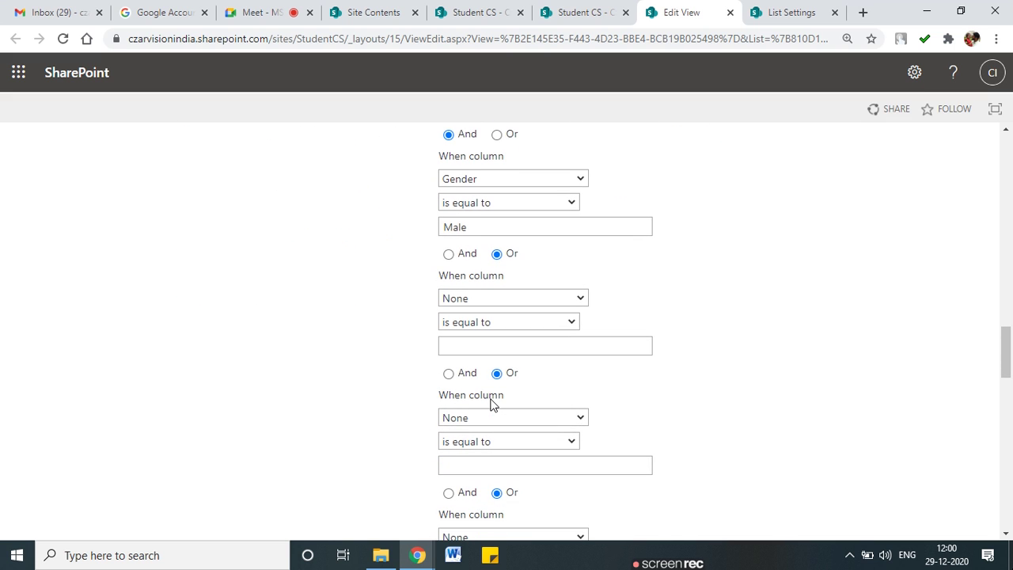
scroll(491, 400, down, 2)
scroll(496, 395, up, 4)
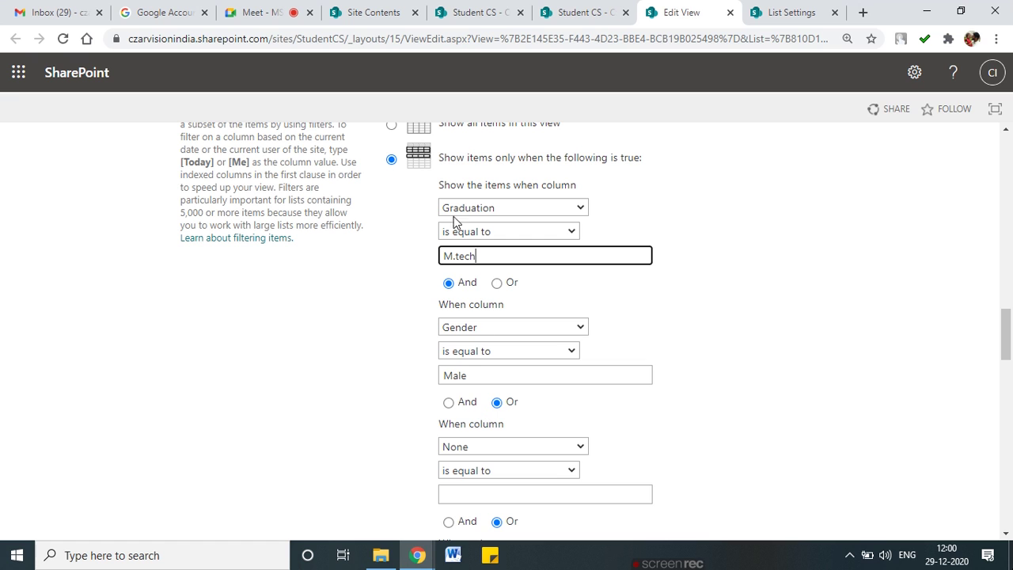
Set the connector between the Gender condition and the third filter condition to And
scroll(457, 332, down, 1)
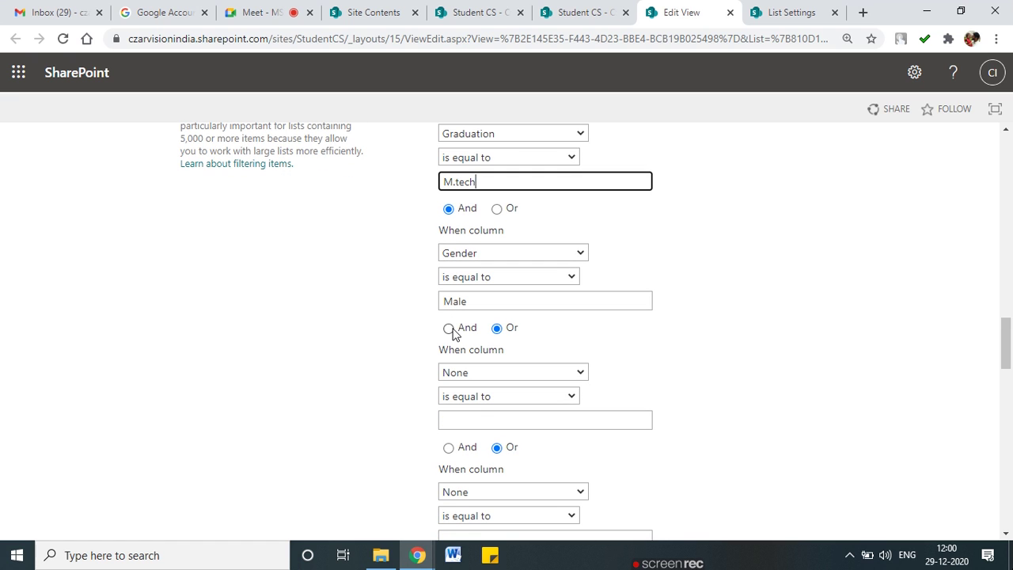
scroll(449, 336, down, 2)
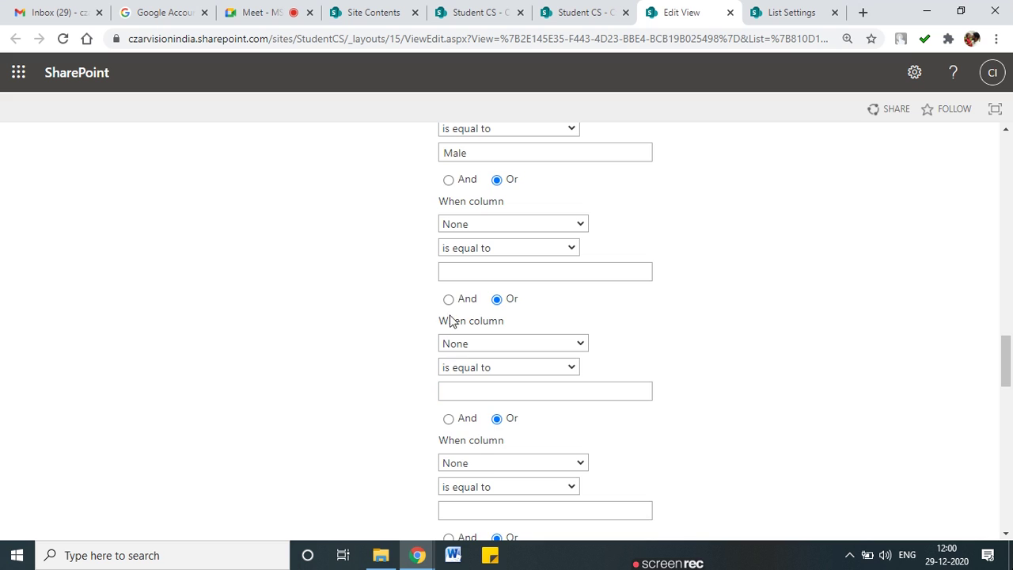
scroll(452, 340, up, 1)
click(449, 255)
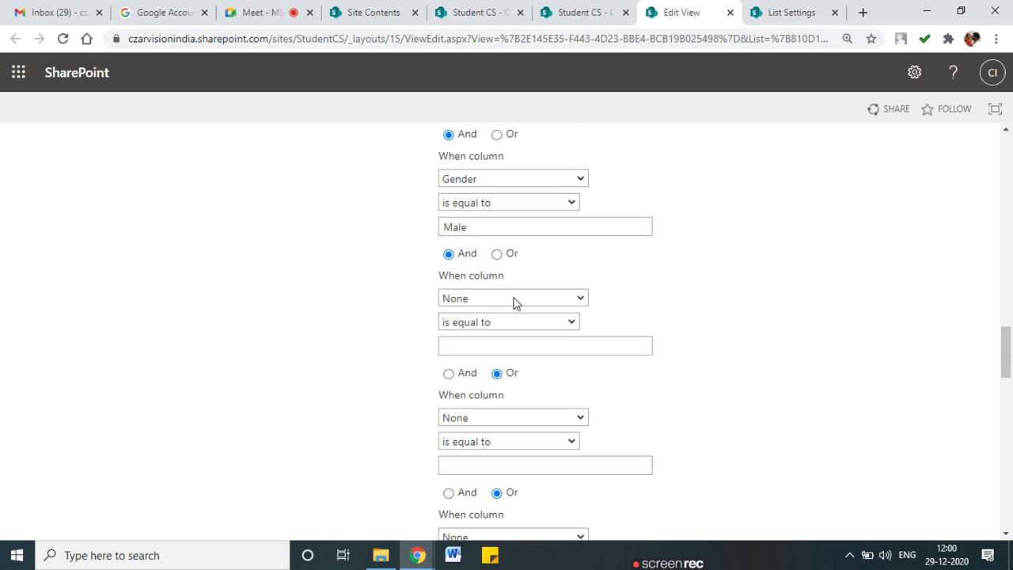
Show the Czar Student list in the All Items view and mark the first student's Graduation, Gender and Date of Birth values in red
click(582, 12)
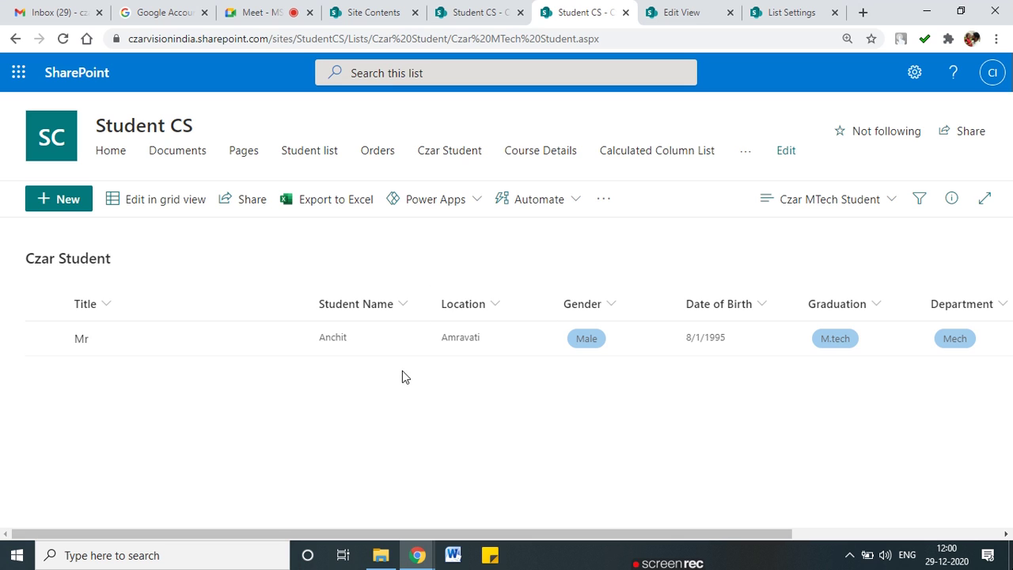
click(861, 205)
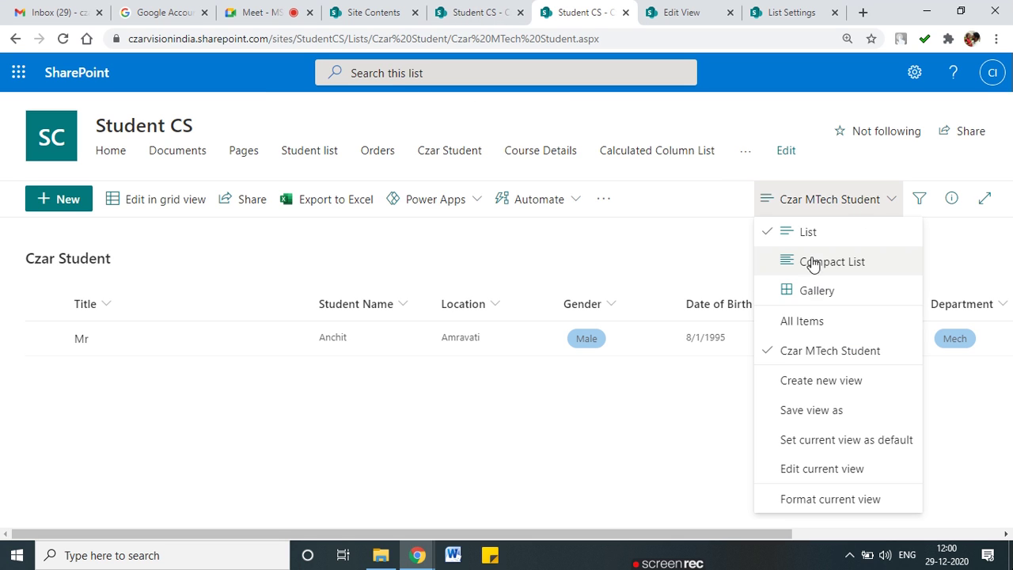
click(807, 321)
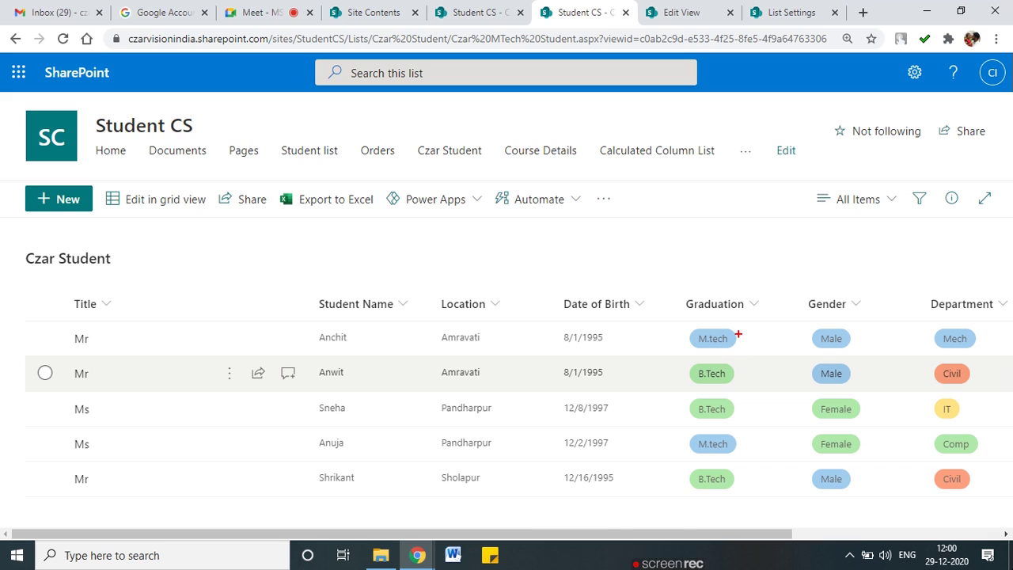
drag(779, 332, 787, 339)
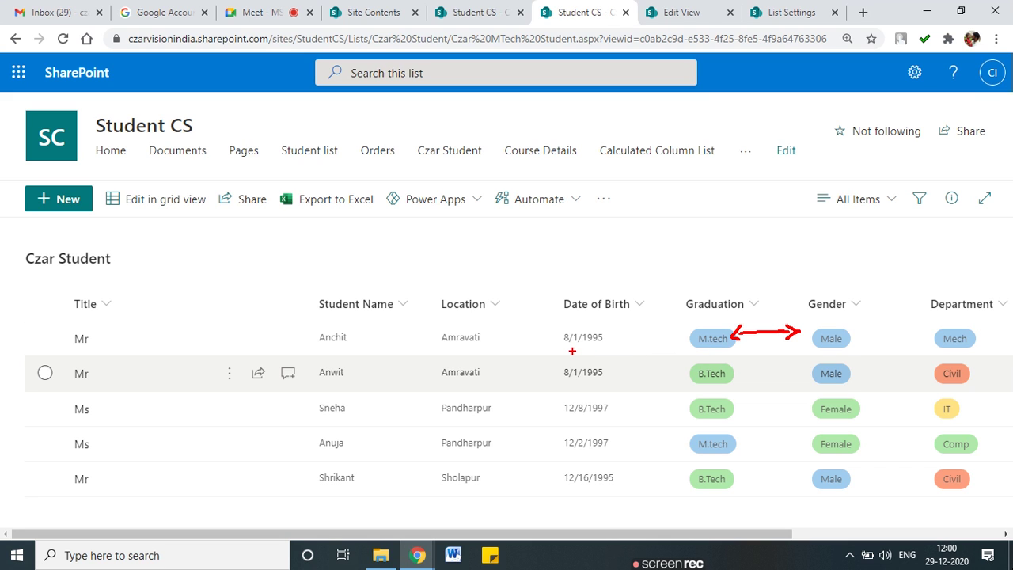
mouse_move(601, 326)
mouse_down()
mouse_move(548, 328)
mouse_move(630, 346)
mouse_up()
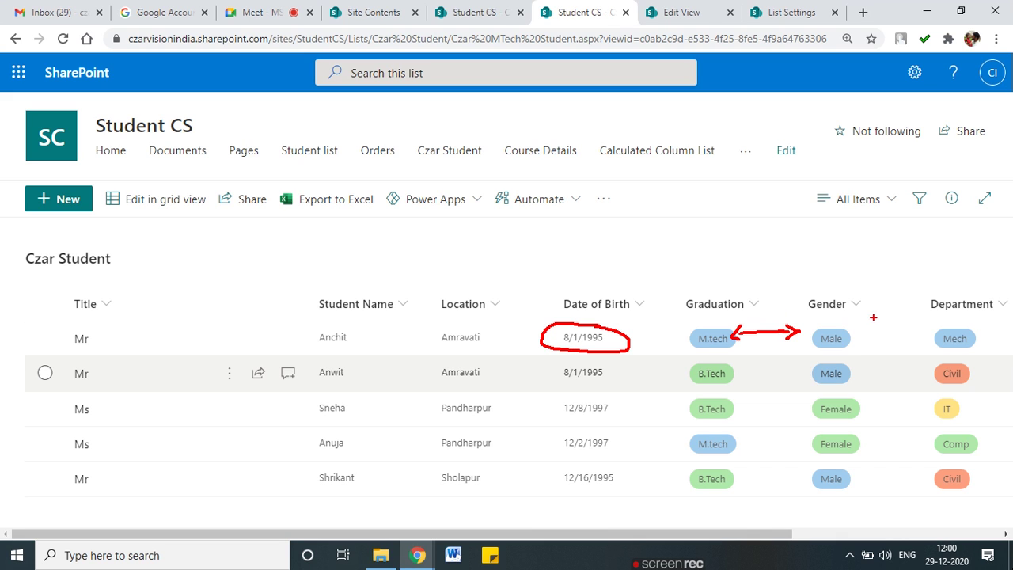
Connect the first student's Gender and Department values with a red arrow and underline the Graduation, Gender and Department values
mouse_move(841, 337)
mouse_down()
mouse_move(932, 333)
mouse_move(931, 323)
mouse_move(935, 336)
mouse_up()
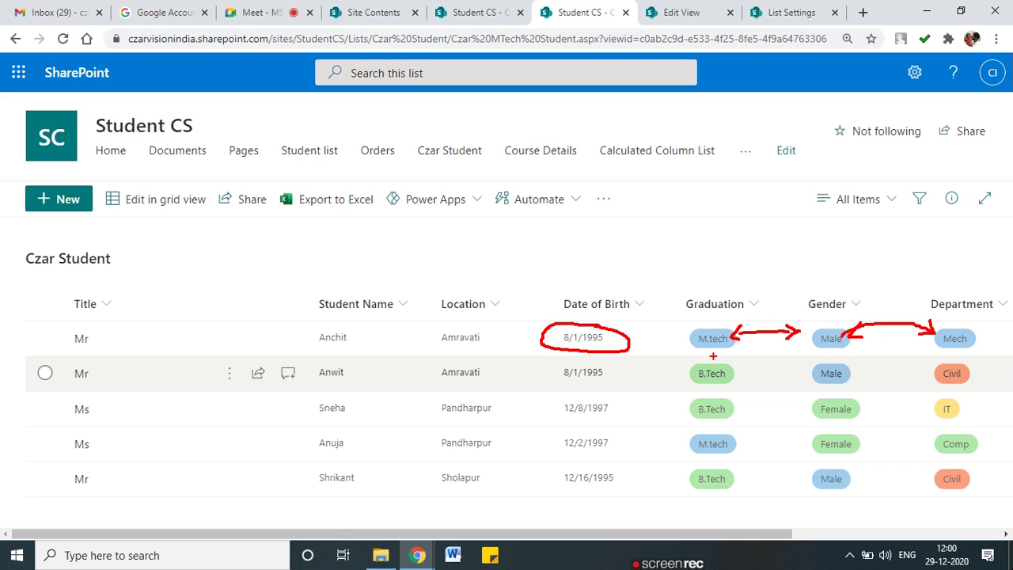
drag(693, 345, 727, 344)
drag(828, 347, 861, 346)
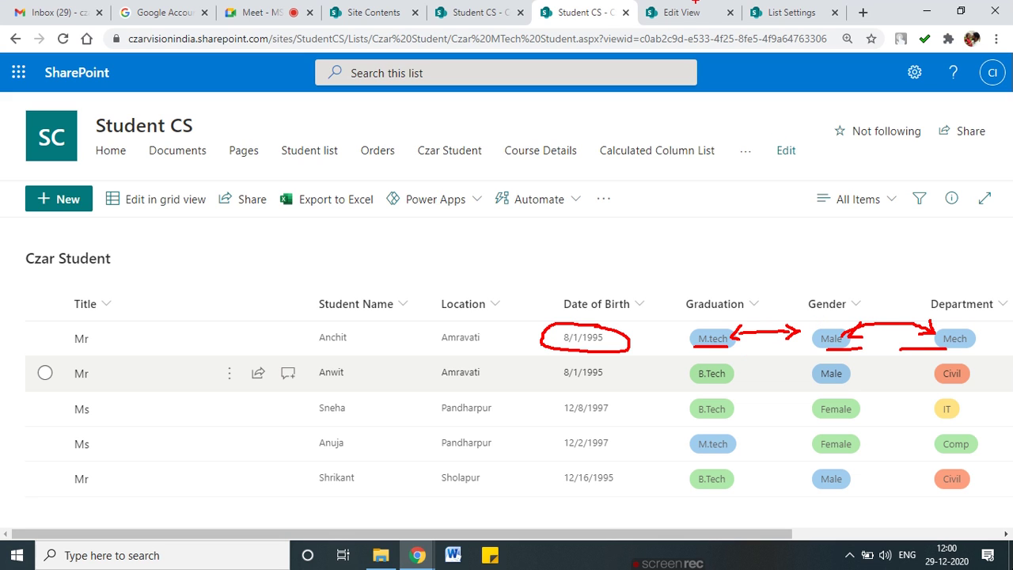
Return to the Czar MTech Student view settings and reload them to discard the unused empty filter conditions
click(681, 12)
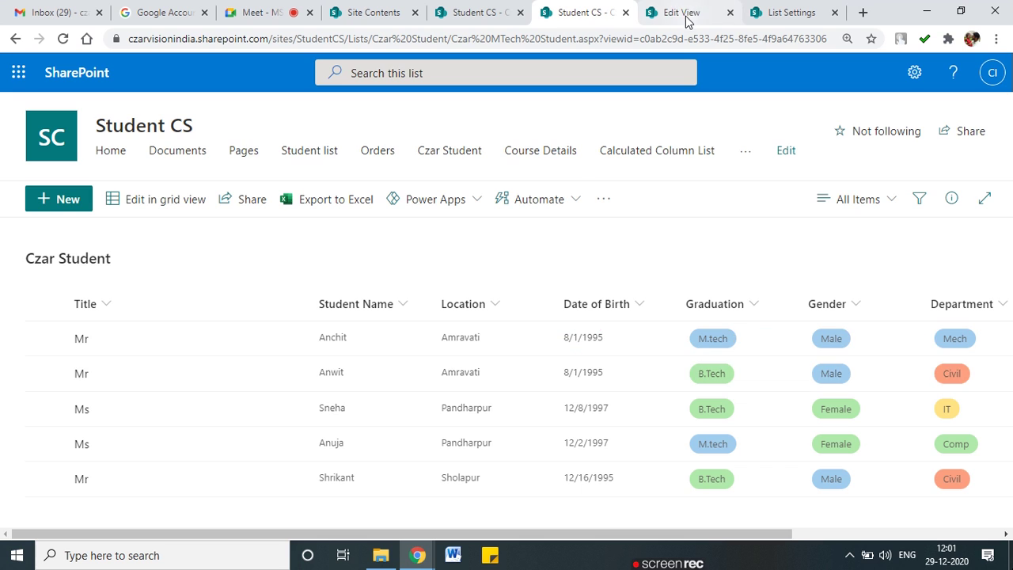
scroll(469, 357, up, 3)
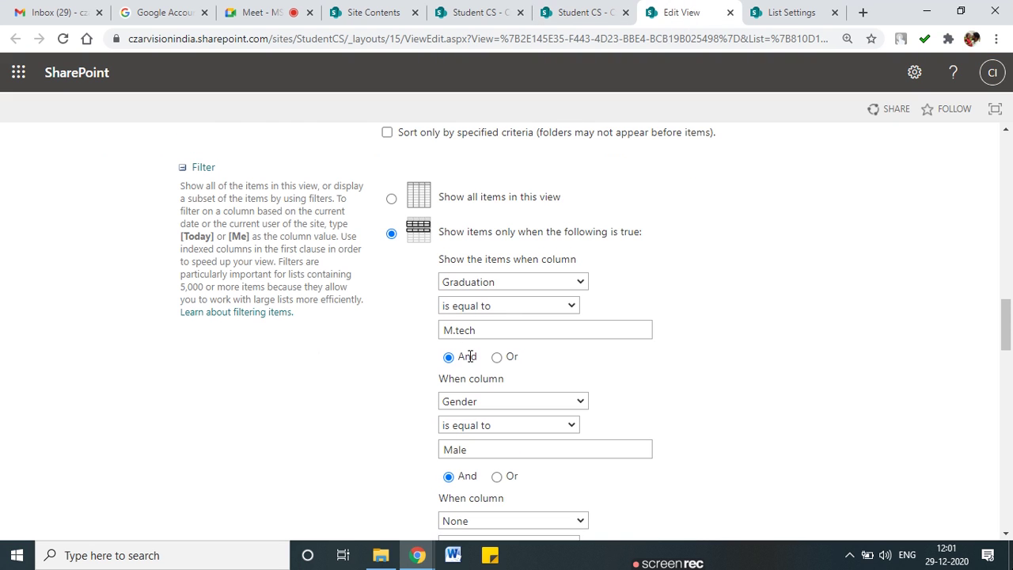
scroll(469, 357, down, 5)
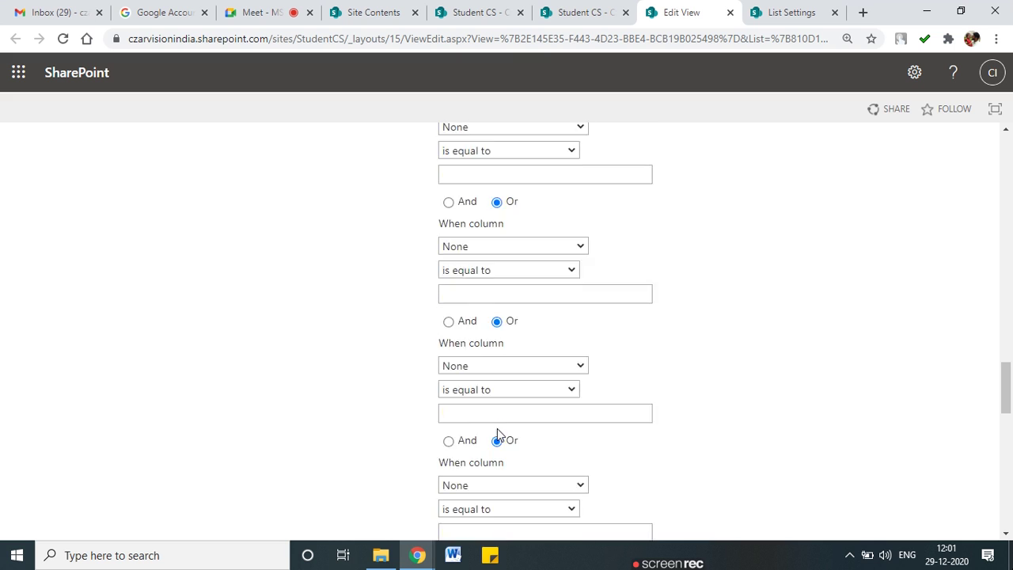
scroll(497, 428, up, 4)
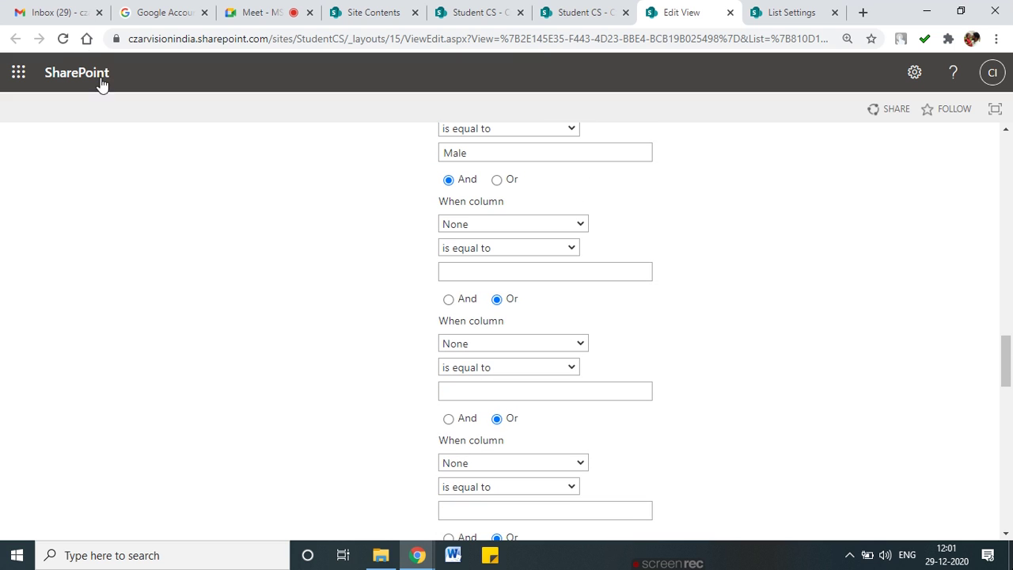
click(62, 39)
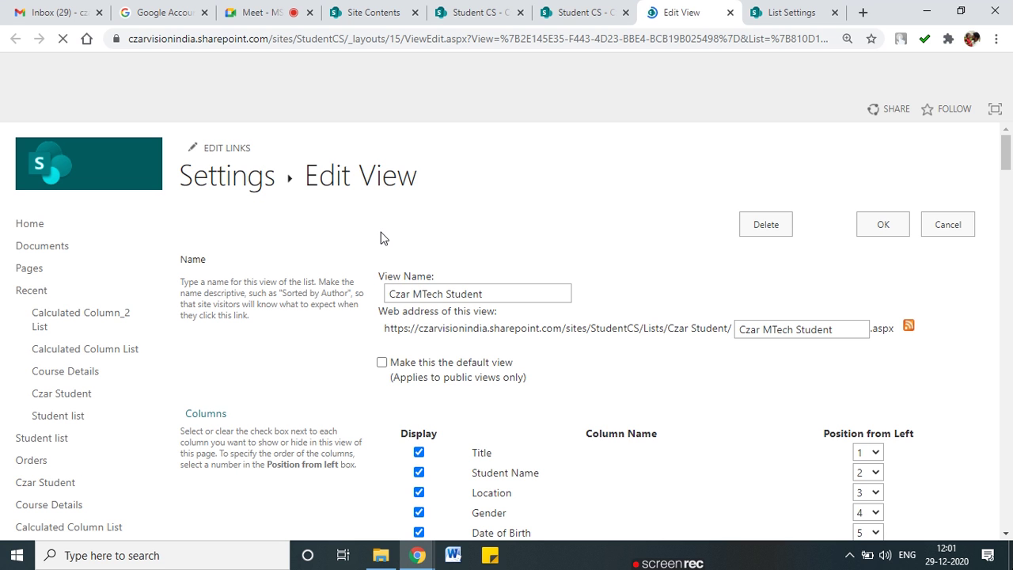
Add a third filter condition, Department is equal to Mech, joined with And, and save the view
scroll(690, 411, down, 6)
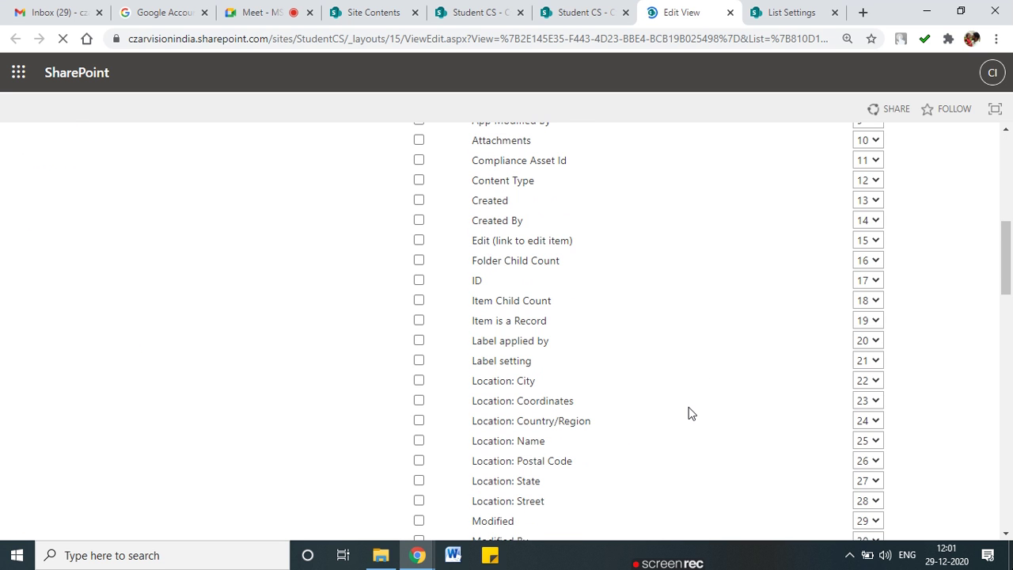
scroll(688, 411, down, 10)
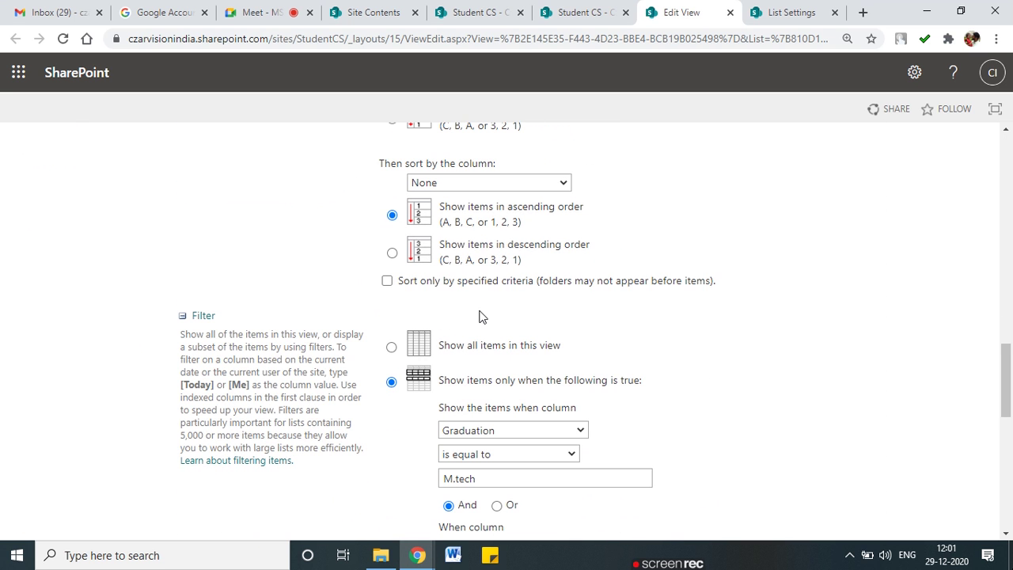
scroll(493, 351, up, 1)
scroll(520, 441, down, 4)
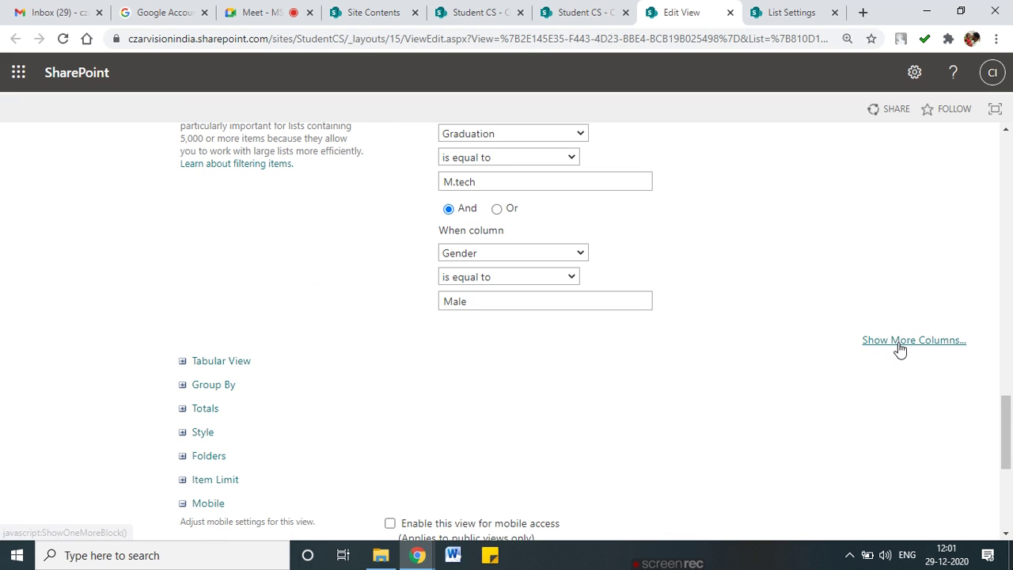
click(899, 342)
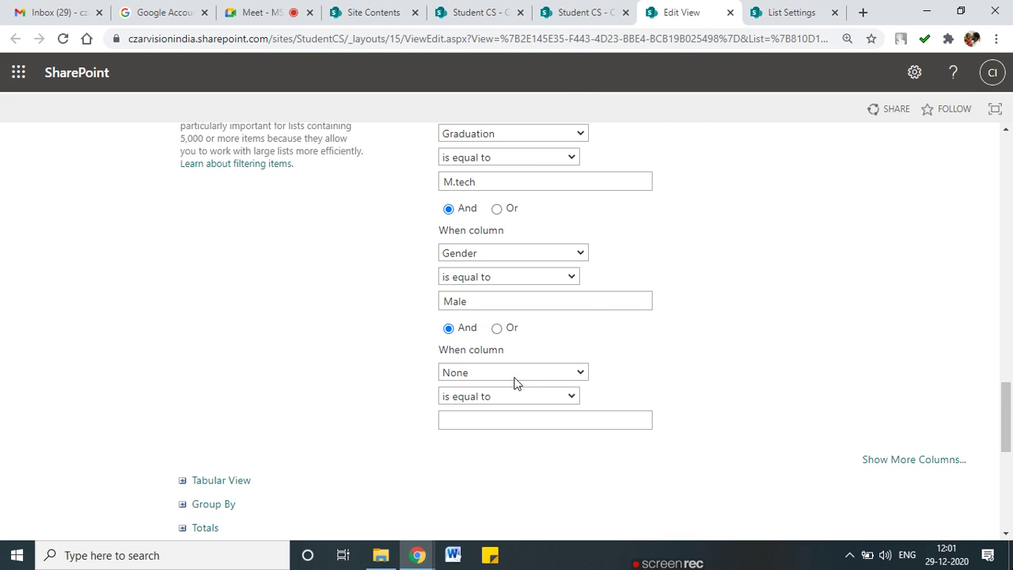
click(518, 372)
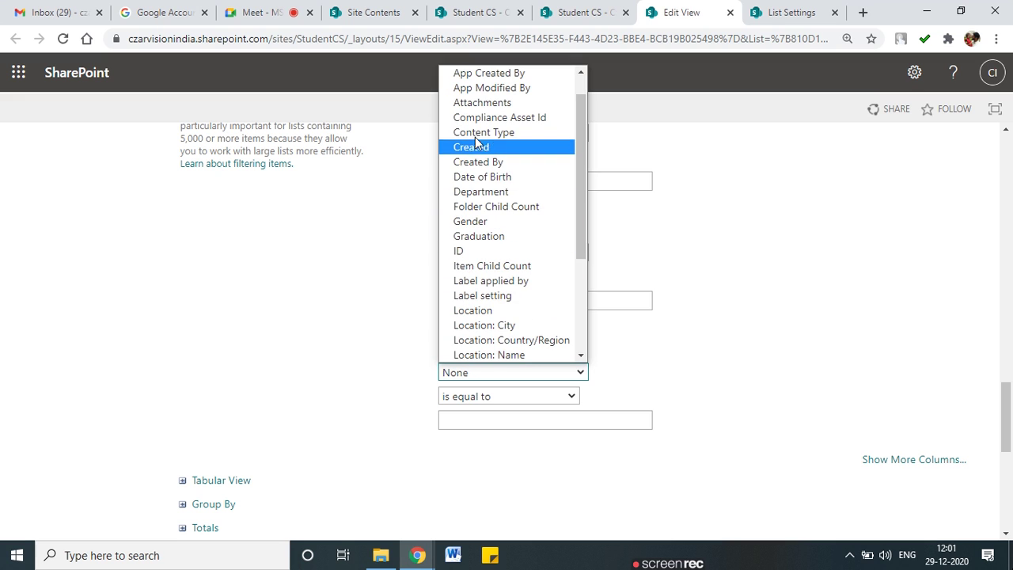
click(496, 192)
click(486, 420)
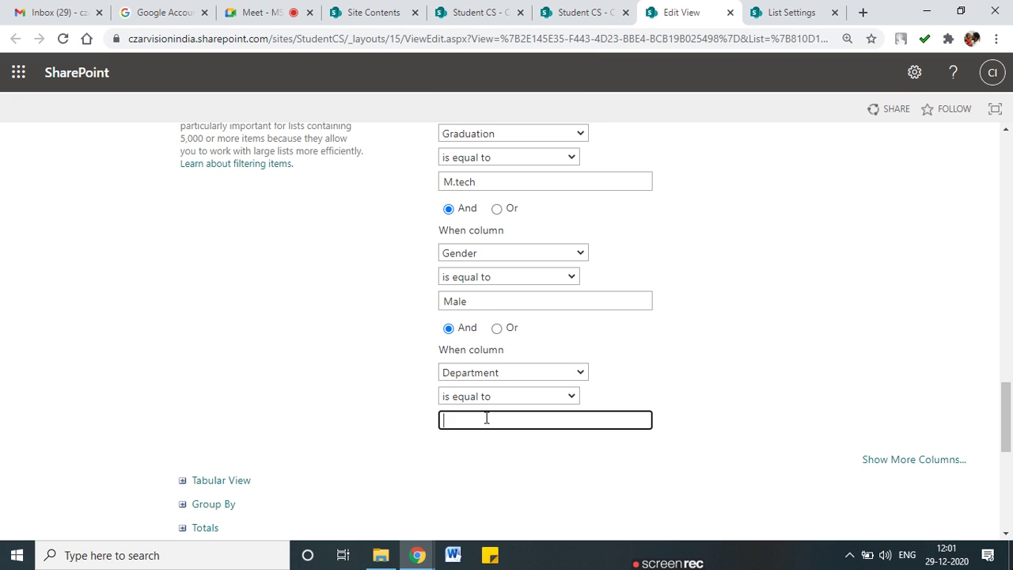
text(Mech)
scroll(751, 452, down, 10)
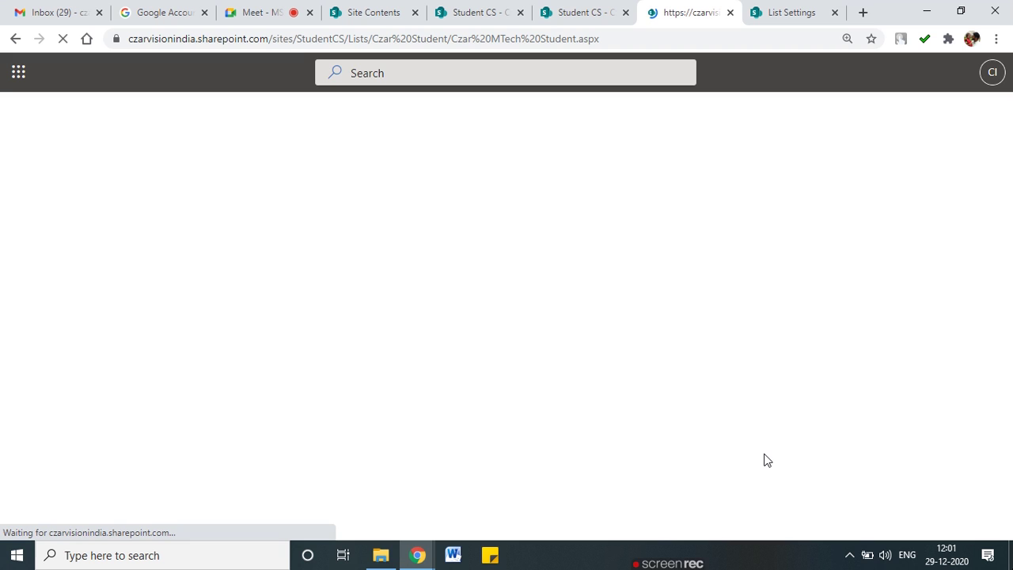
drag(467, 536, 848, 547)
Reopen the Czar MTech Student view for editing and go to the settings below its filter conditions
click(787, 12)
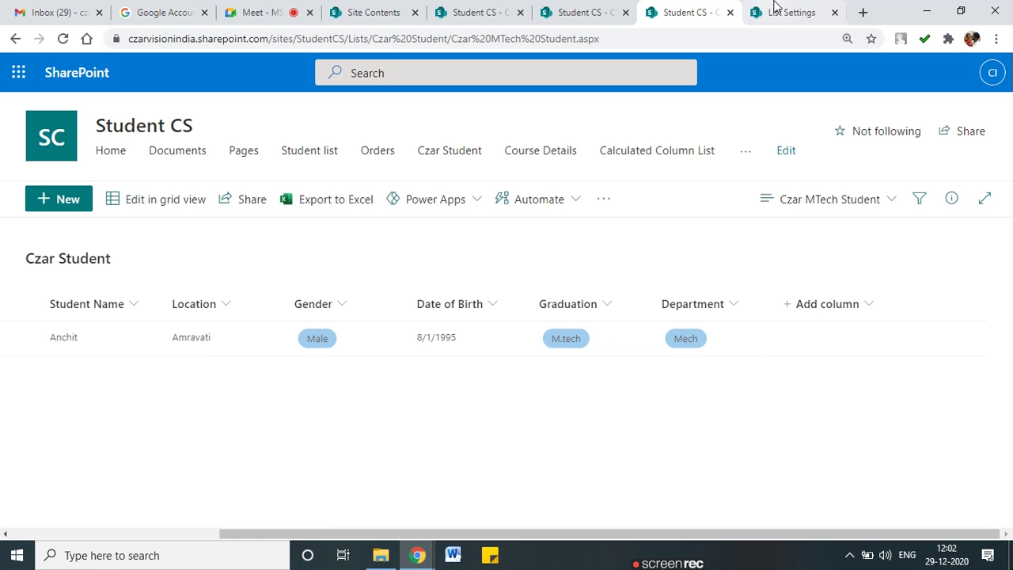
click(693, 11)
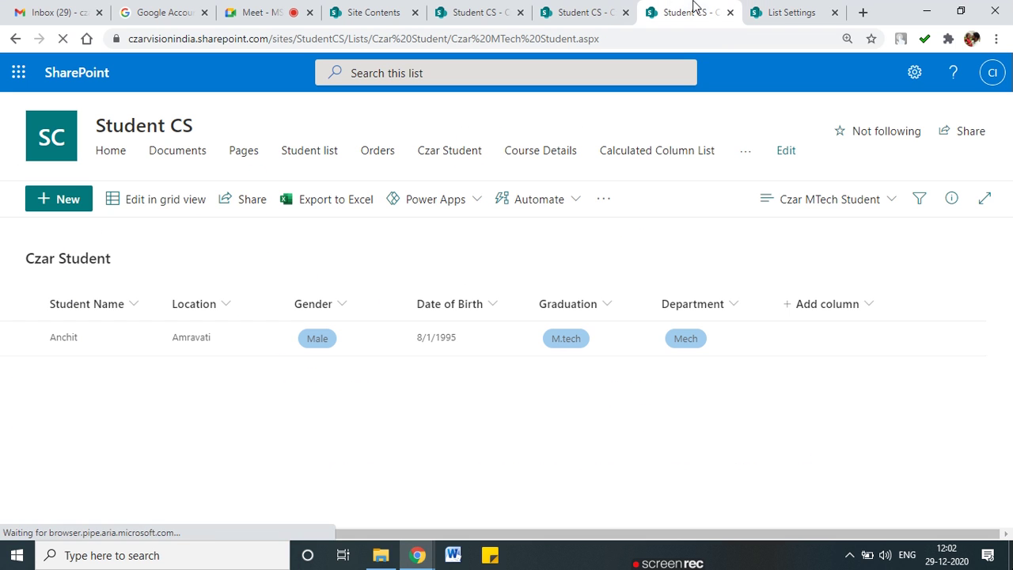
click(874, 199)
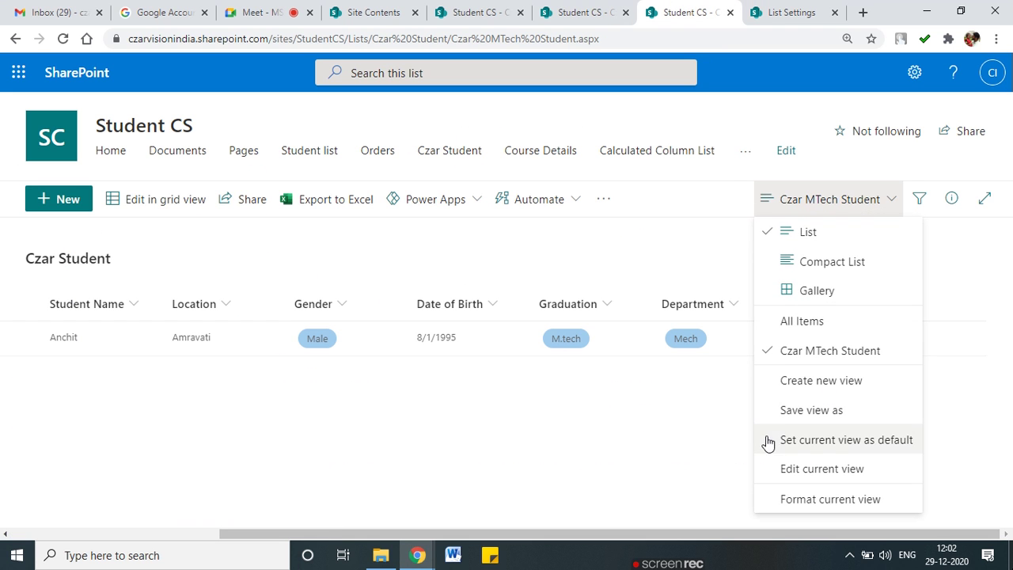
click(803, 469)
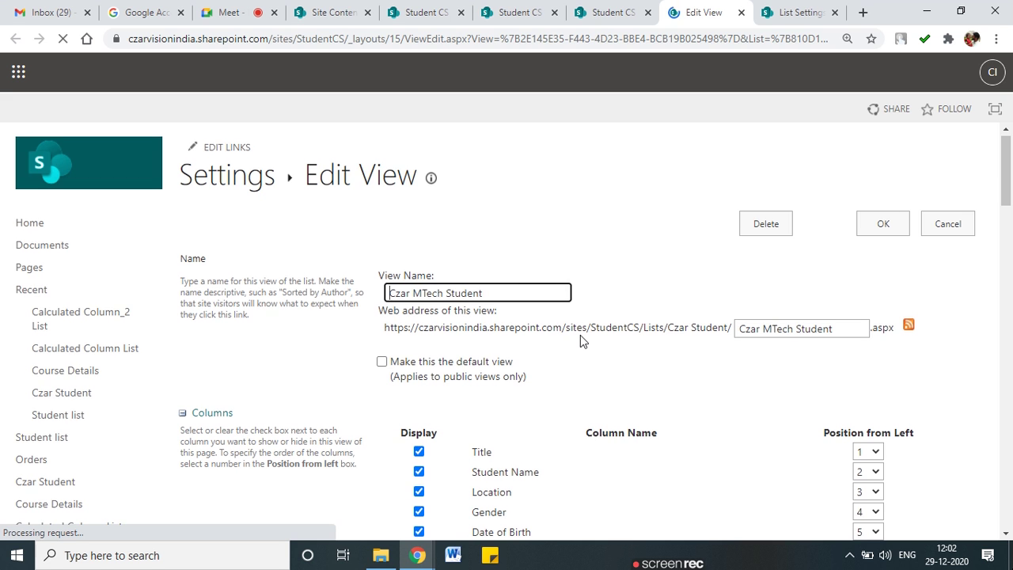
scroll(580, 334, down, 15)
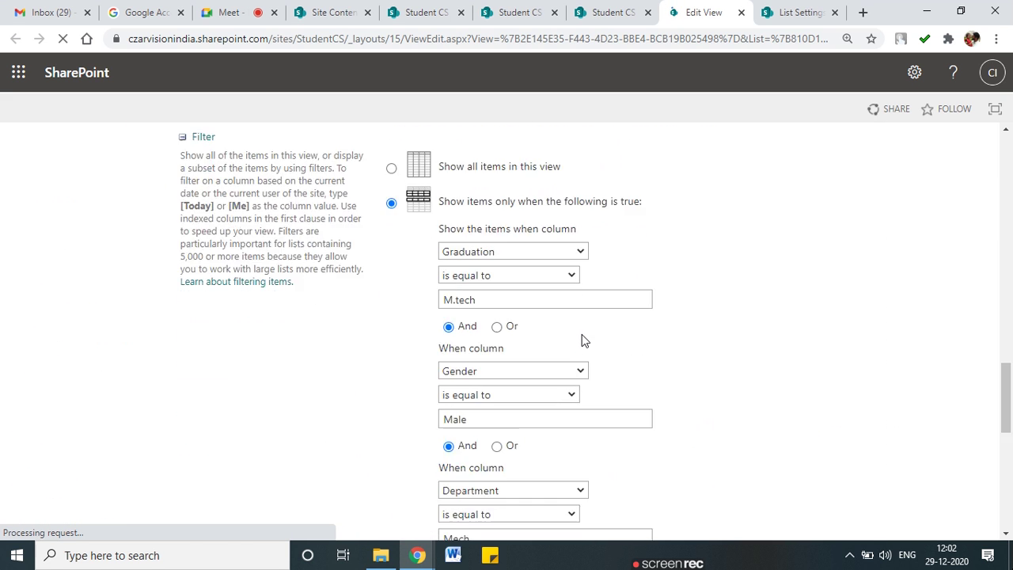
scroll(581, 340, down, 4)
Expand the Tabular View settings and circle the Allow individual item checkboxes option in red
click(183, 257)
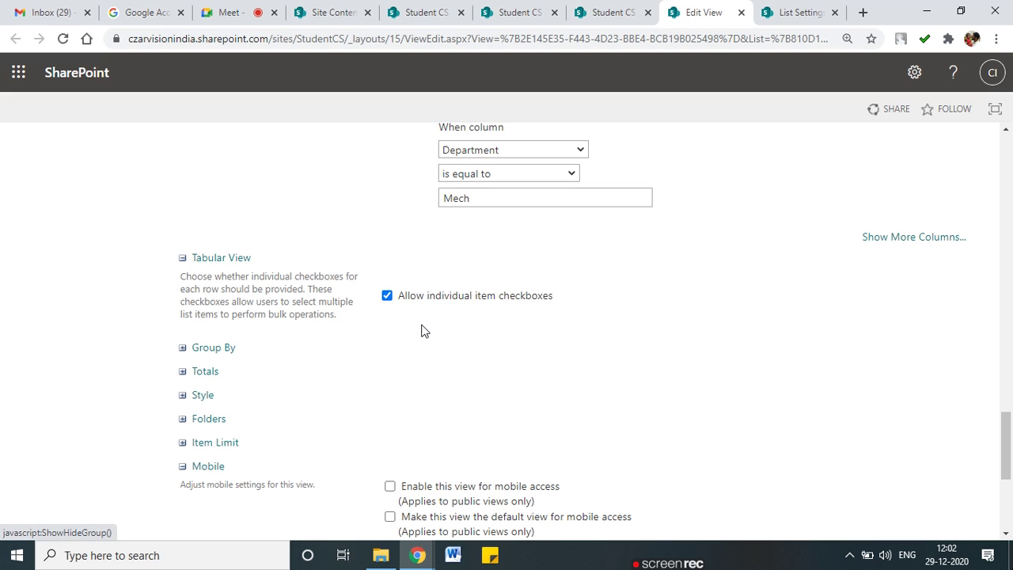
mouse_move(391, 309)
mouse_down()
mouse_move(606, 323)
mouse_move(497, 272)
mouse_move(359, 276)
mouse_up()
drag(409, 322, 441, 324)
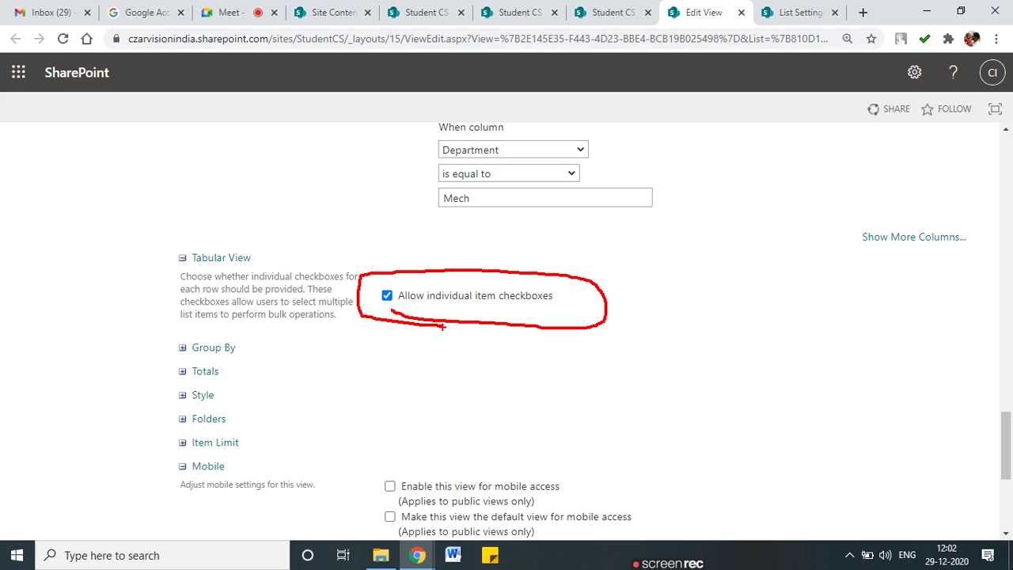
Show the filtered Czar Student list, look at the comments of its student item and close them again
click(611, 11)
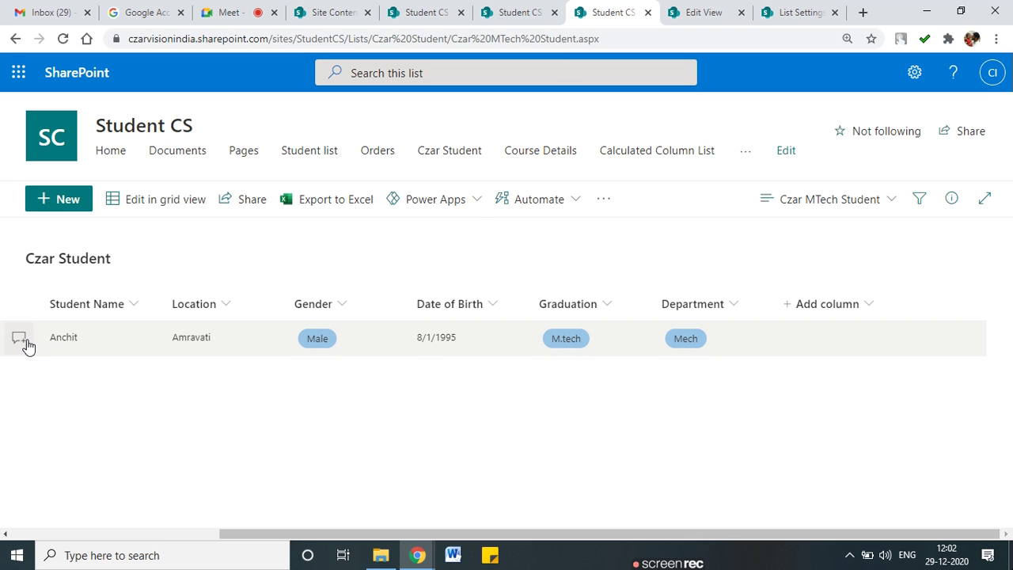
key(ctrl+Tab)
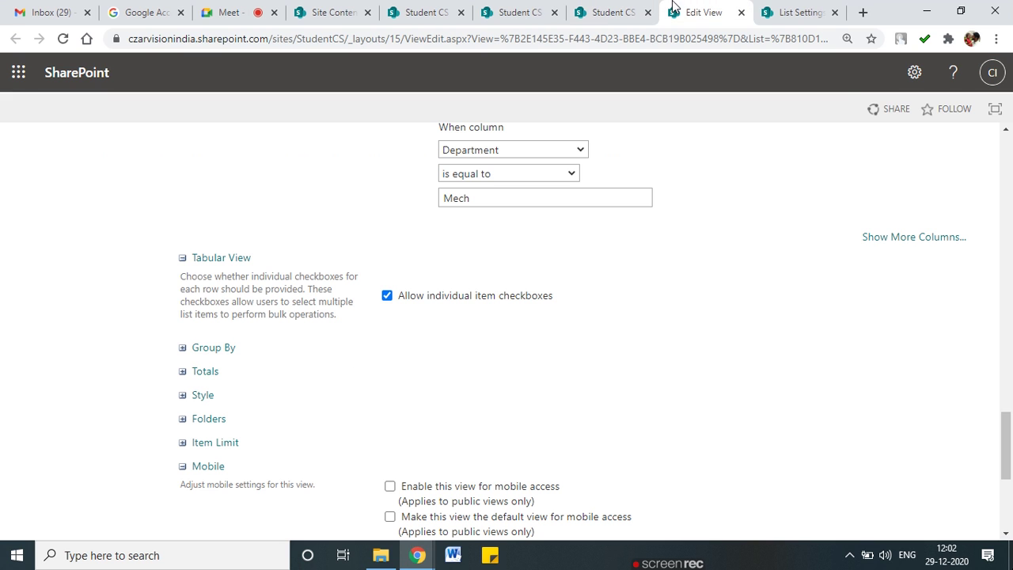
click(608, 19)
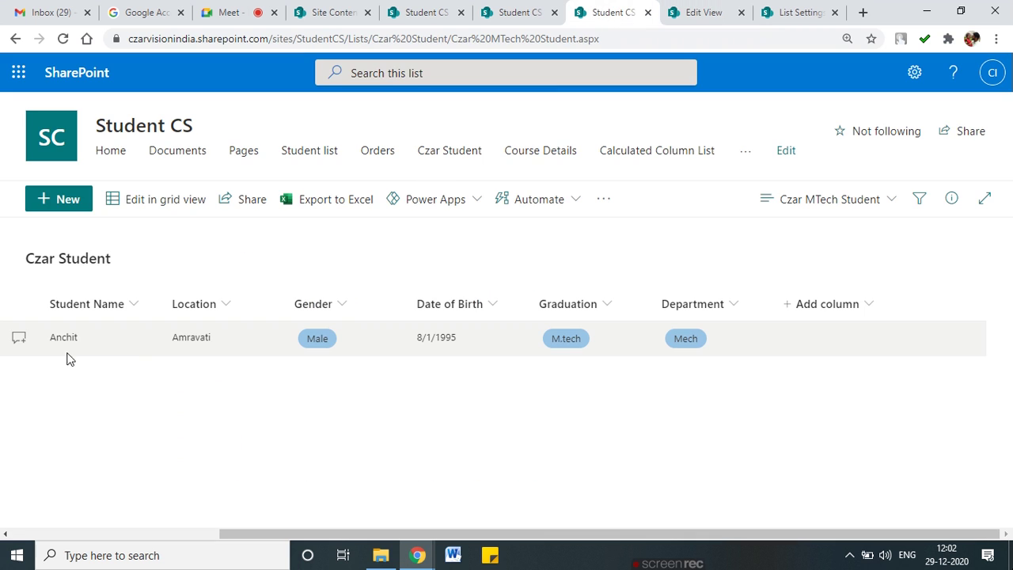
click(23, 340)
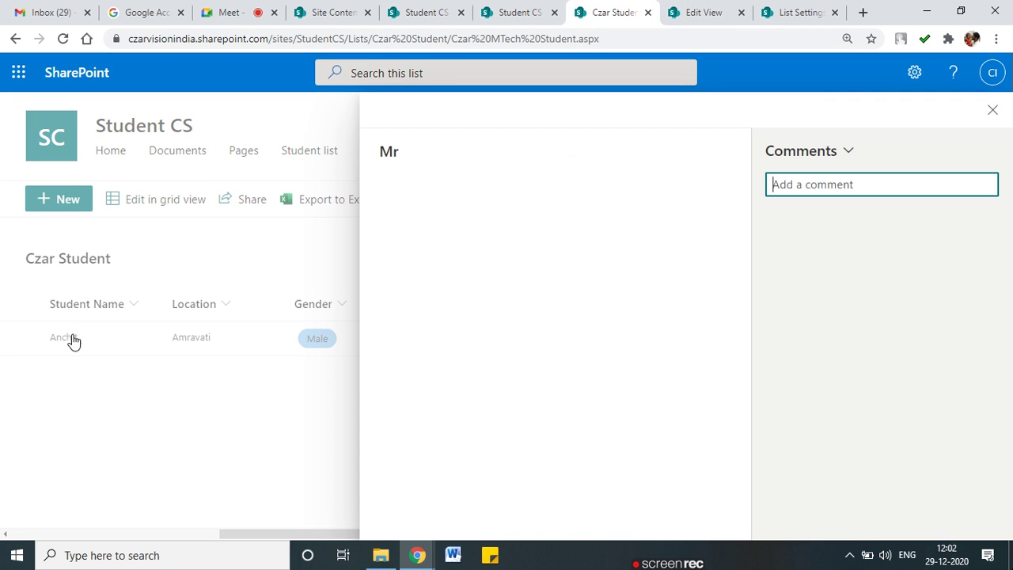
click(998, 111)
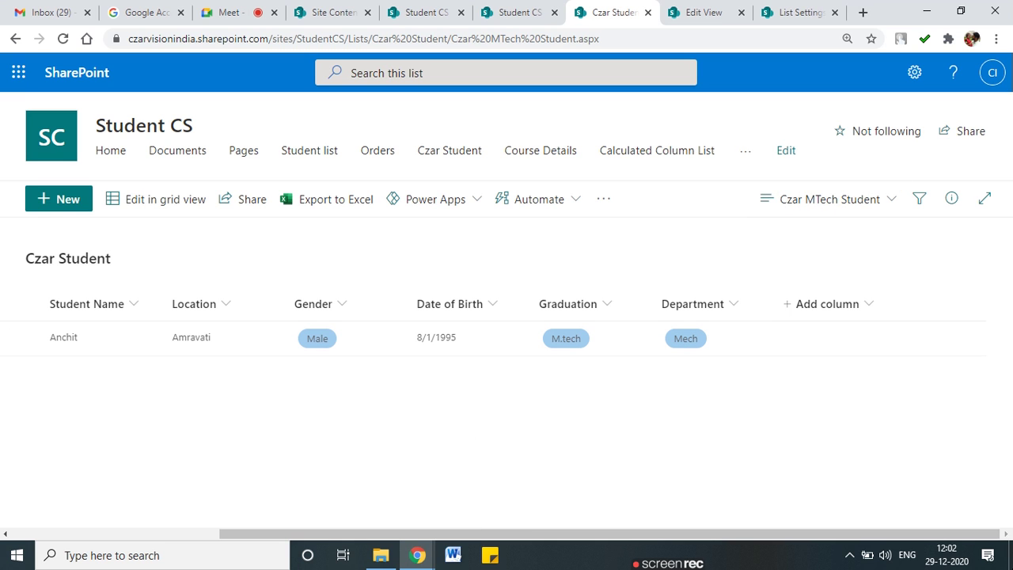
Start a new Czar Student item with the title Mr, the student's name and the location Pune
click(46, 207)
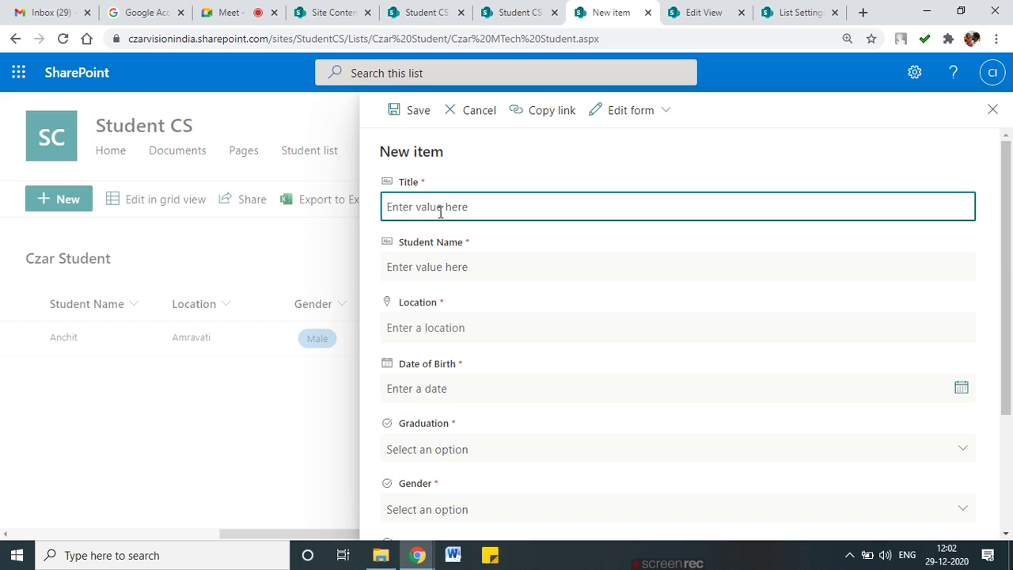
text(Mr)
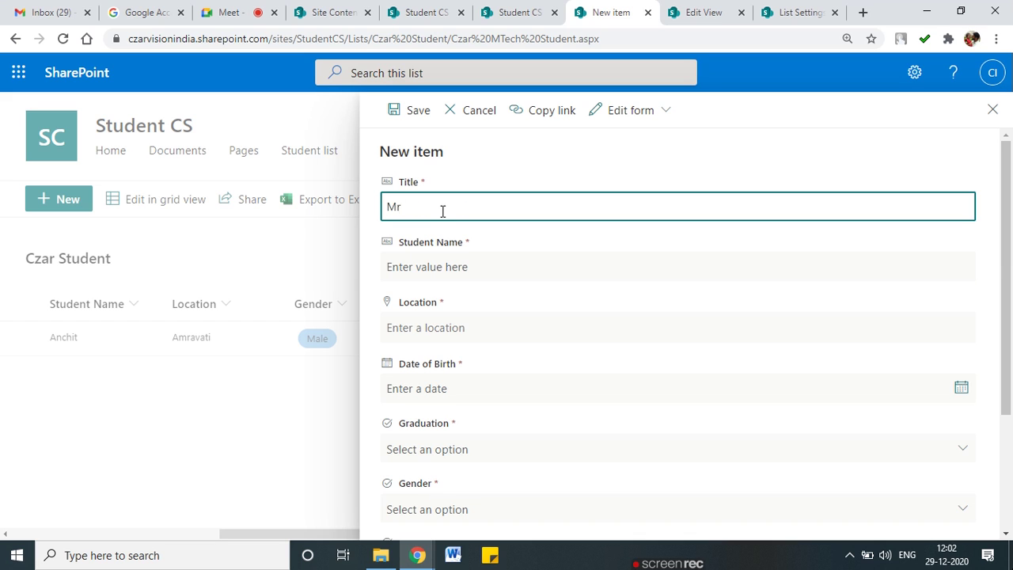
click(462, 267)
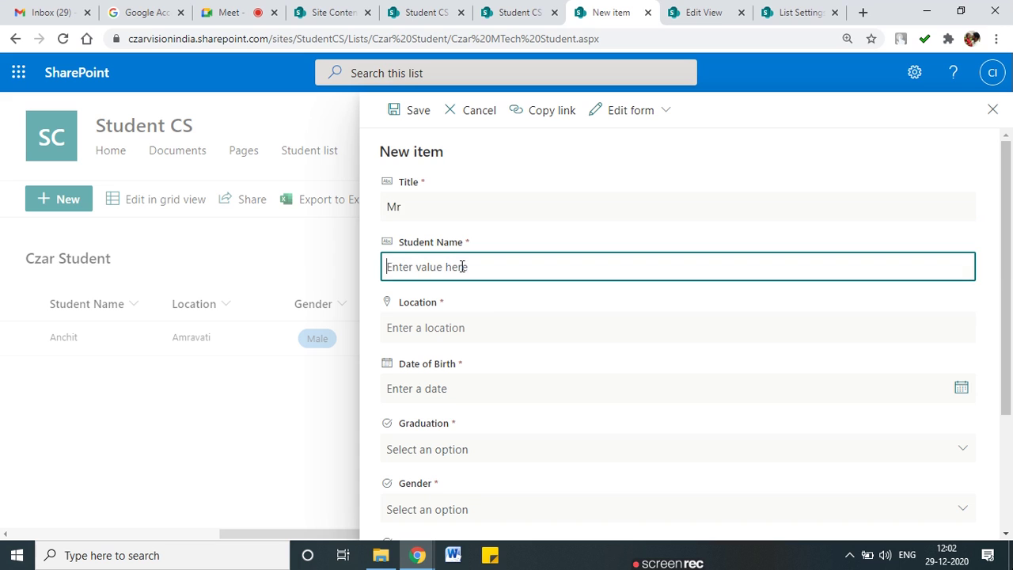
text(Ram)
click(437, 334)
text({PO)
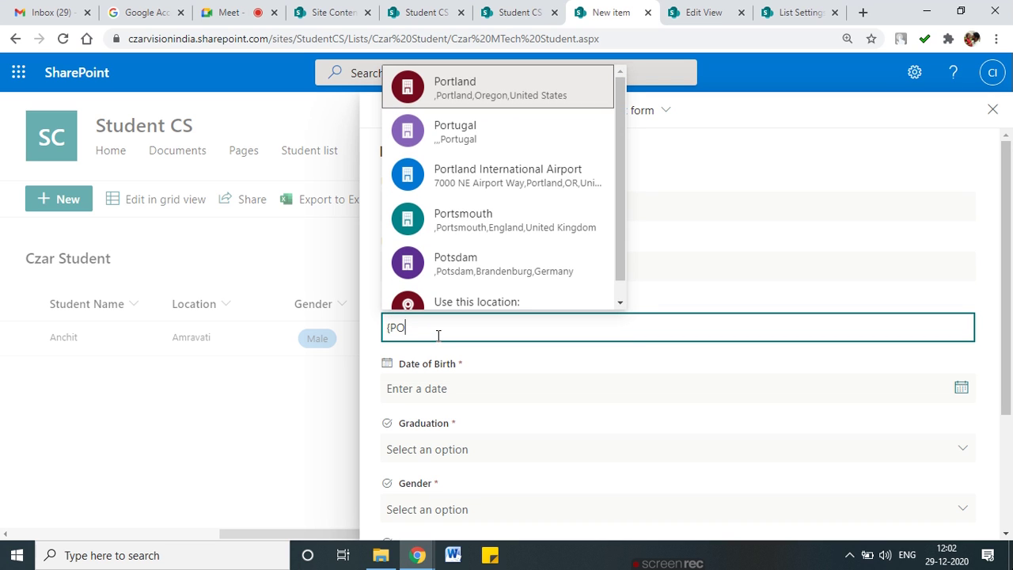
key(BackSpace)
text(Pune)
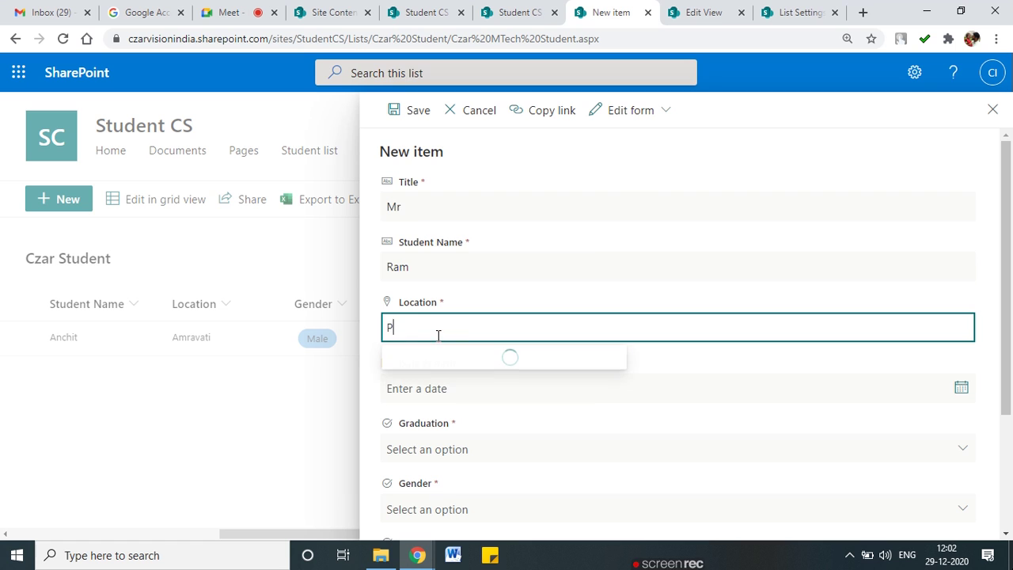
Pick the student's date of birth from the calendar of the new item form
click(448, 387)
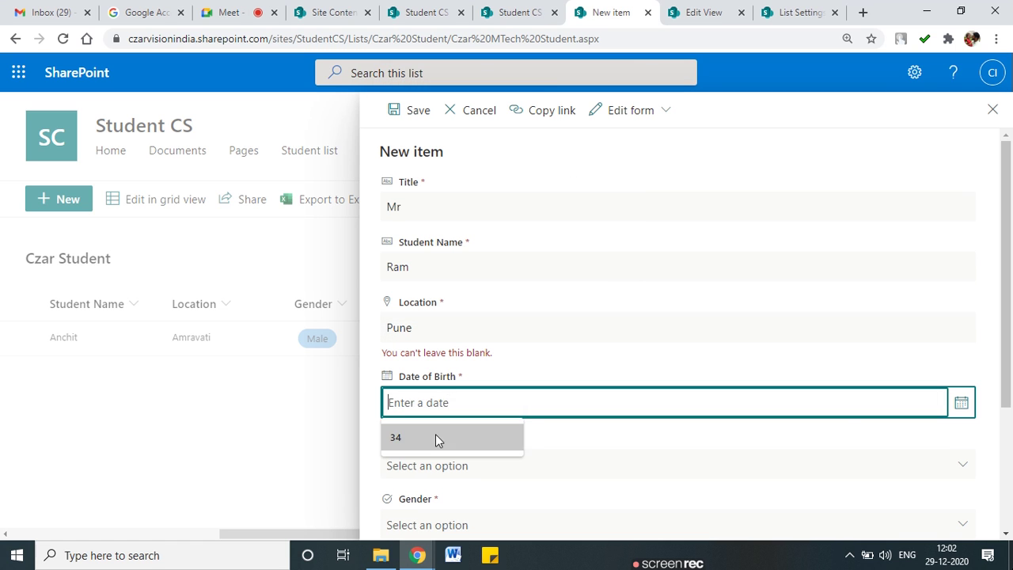
scroll(579, 425, down, 2)
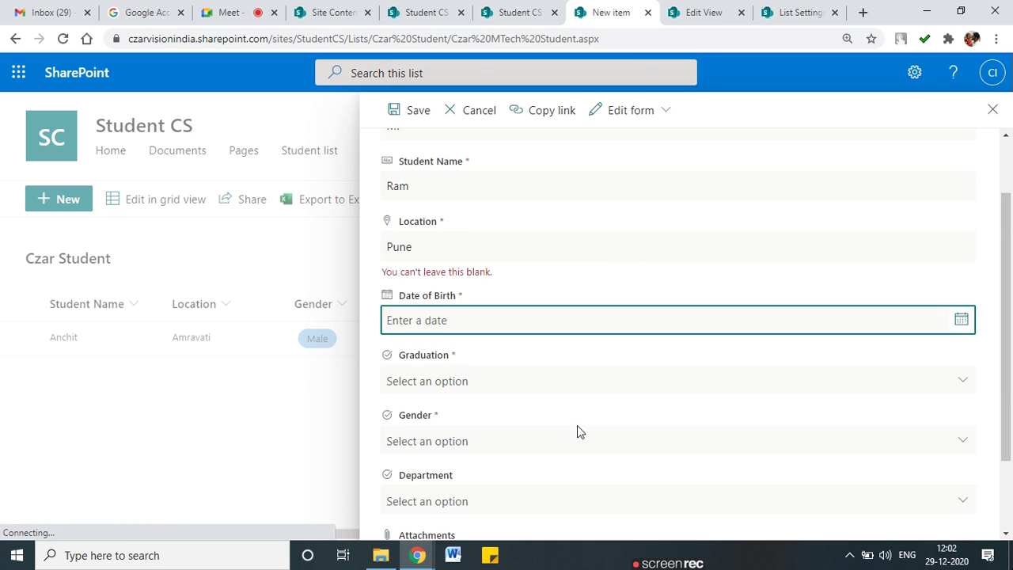
click(959, 252)
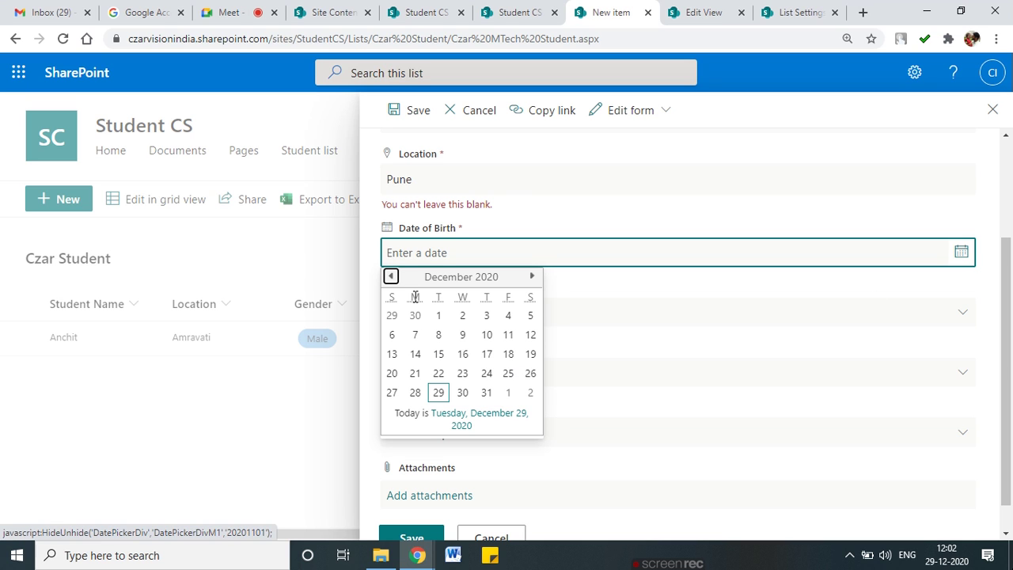
click(391, 276)
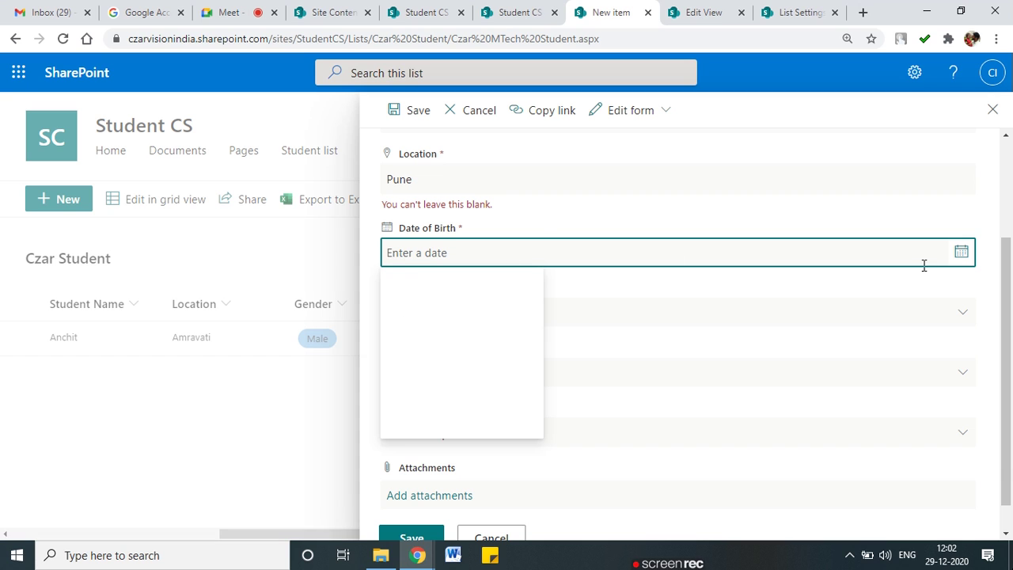
click(972, 261)
click(974, 253)
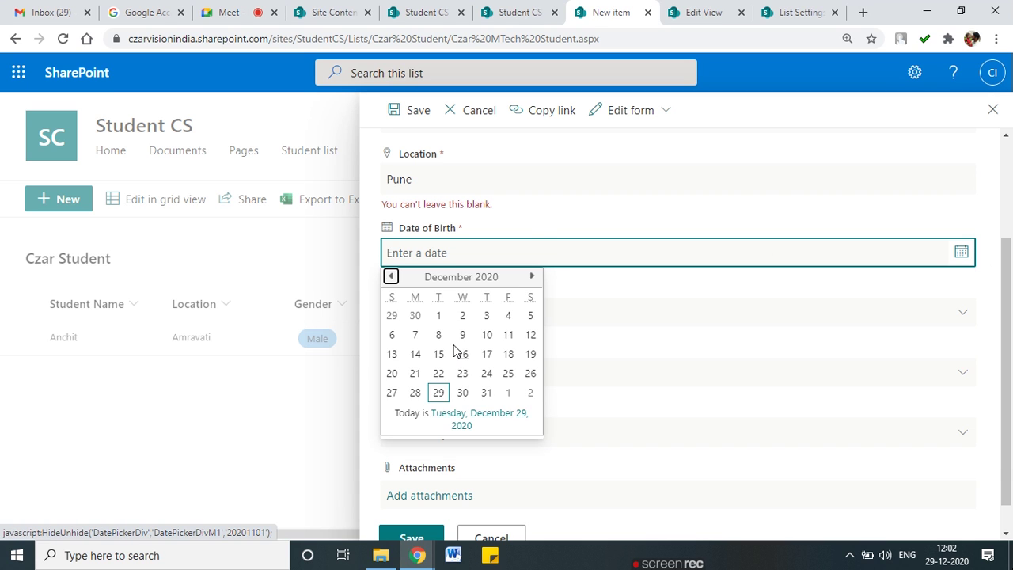
click(415, 317)
key(Tab)
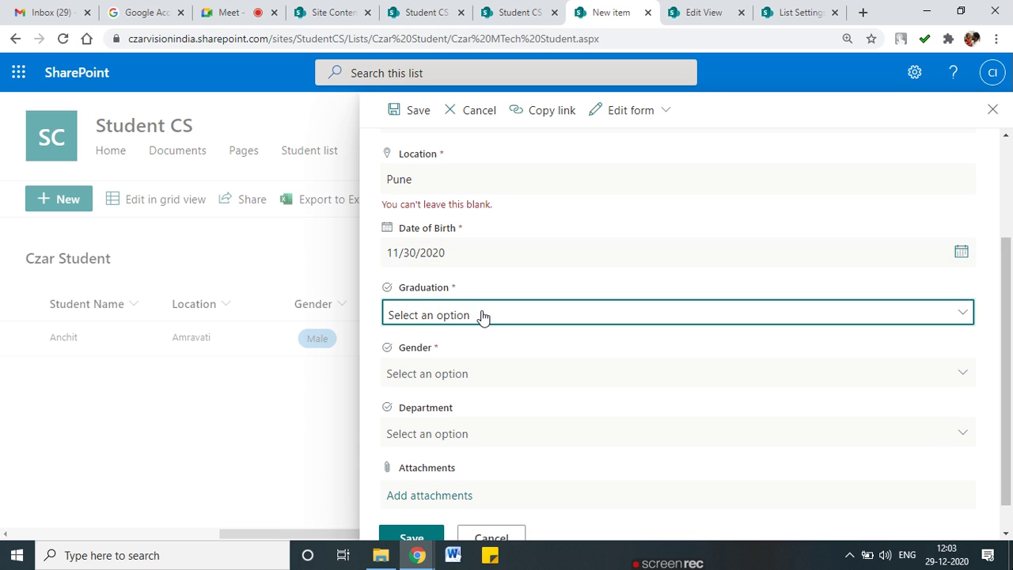
Set the new student's graduation to M.tech, gender to Male and department to Mech
click(483, 316)
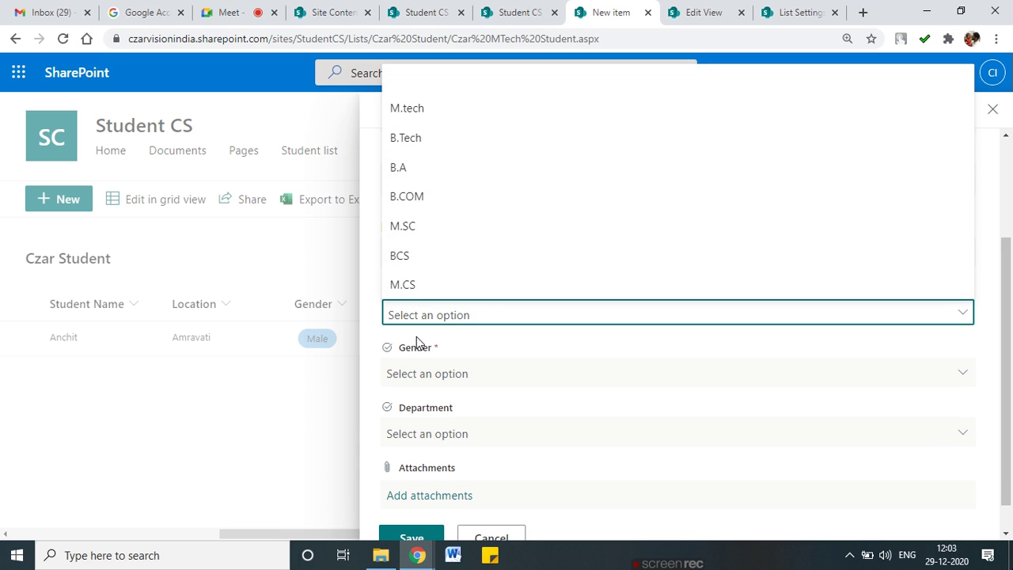
click(419, 107)
click(461, 376)
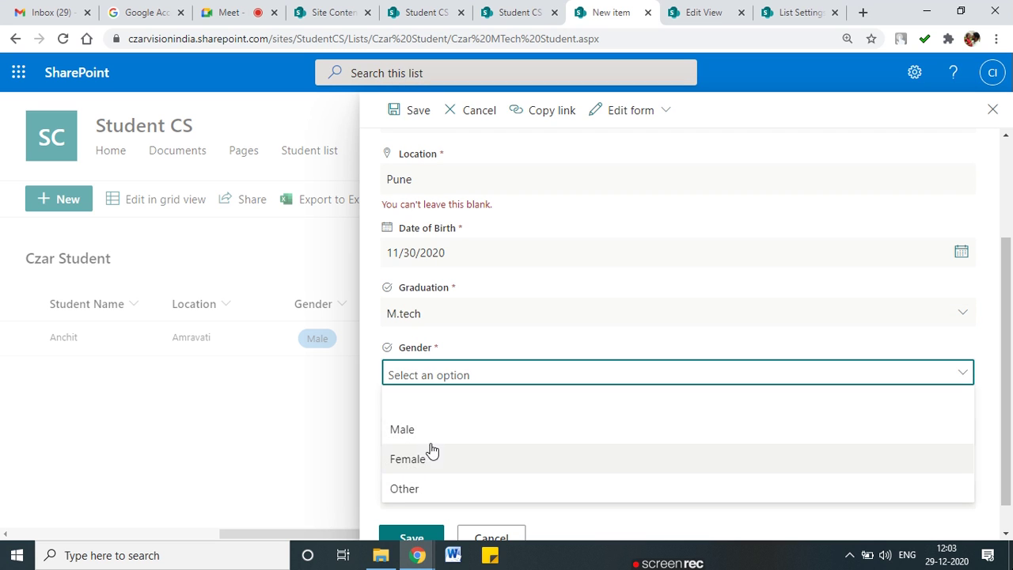
click(418, 428)
click(454, 435)
click(403, 286)
Re-enter the location as the suggested Pune, Maharashtra, India entry and save the new student item
scroll(441, 432, down, 1)
click(383, 503)
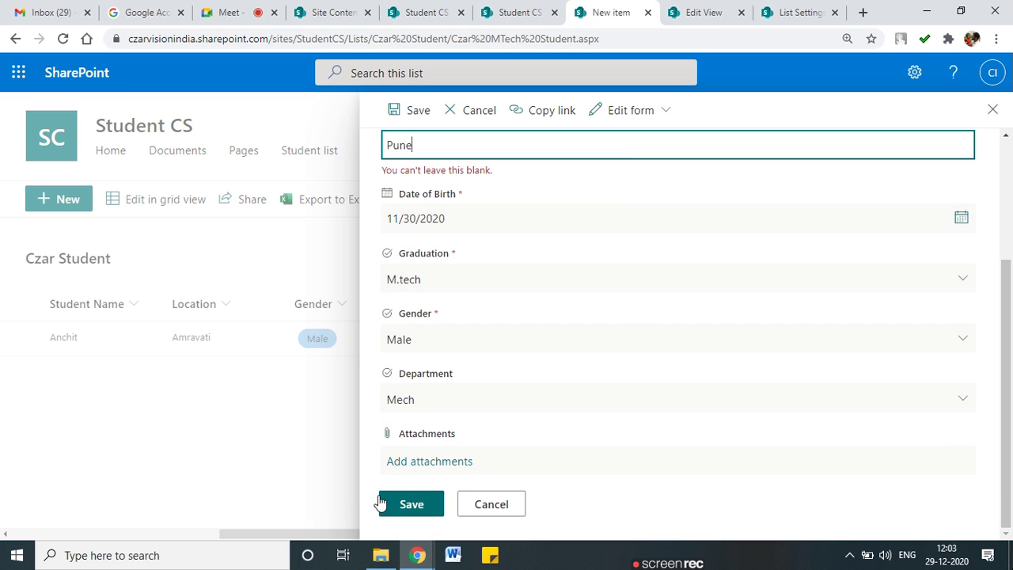
text(Pune)
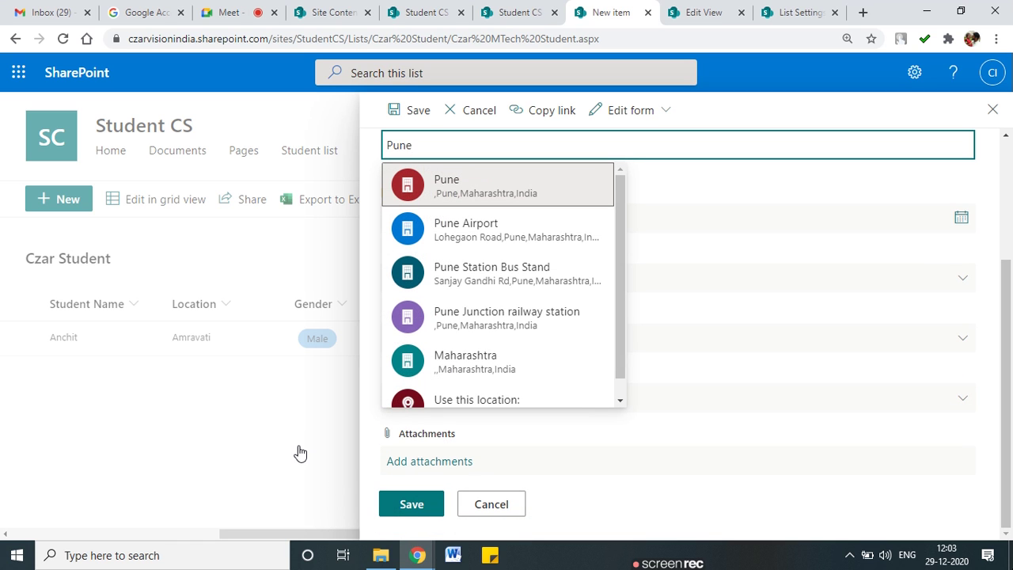
click(459, 190)
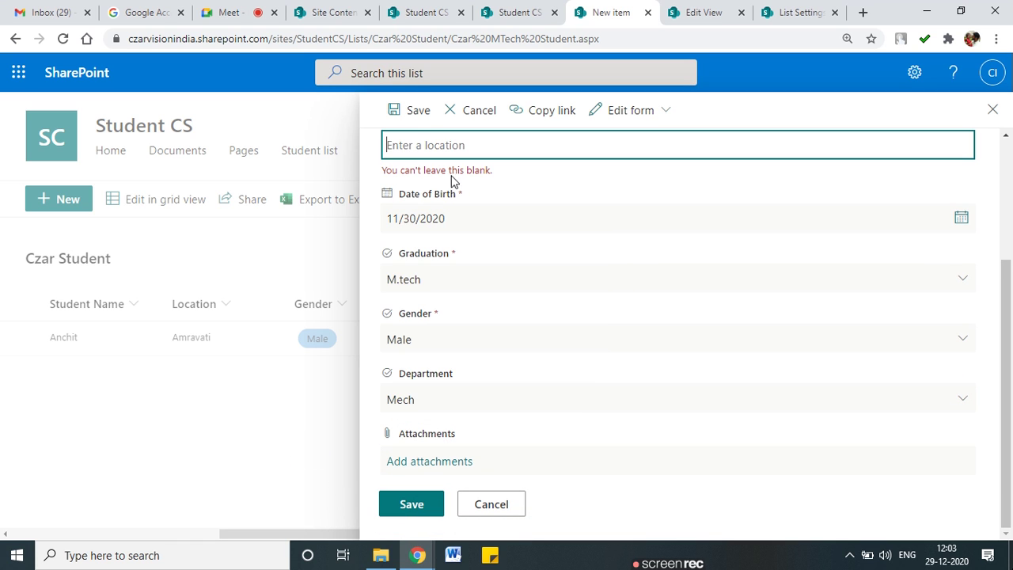
click(409, 515)
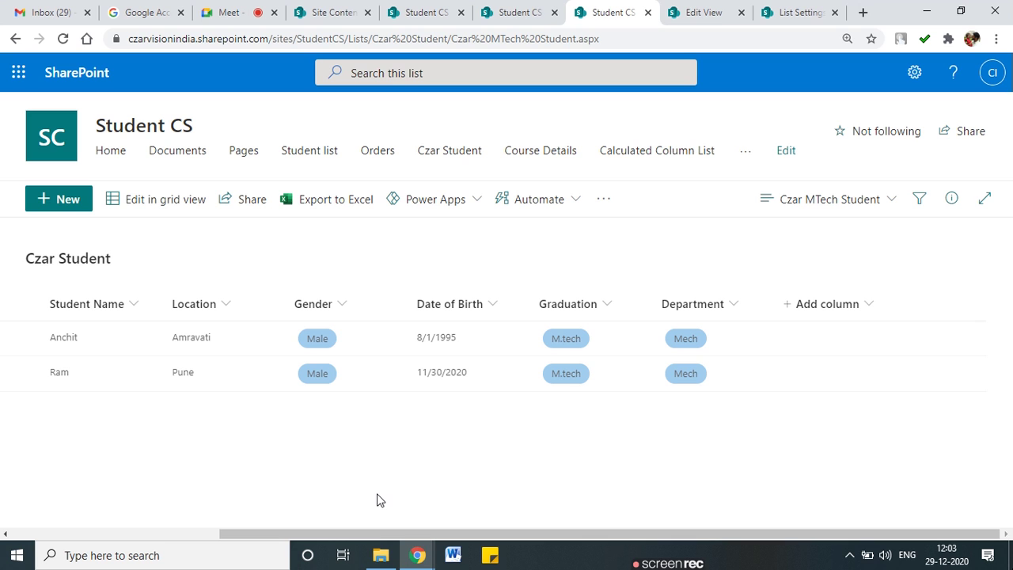
Open the first student item's form from the Title column side of the list and close it again
drag(378, 536, 96, 524)
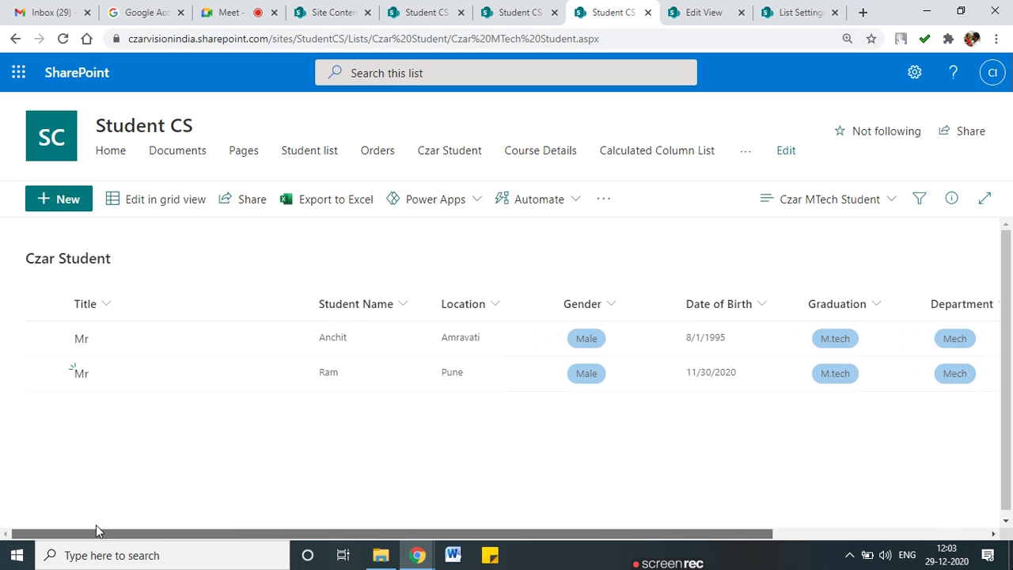
click(45, 338)
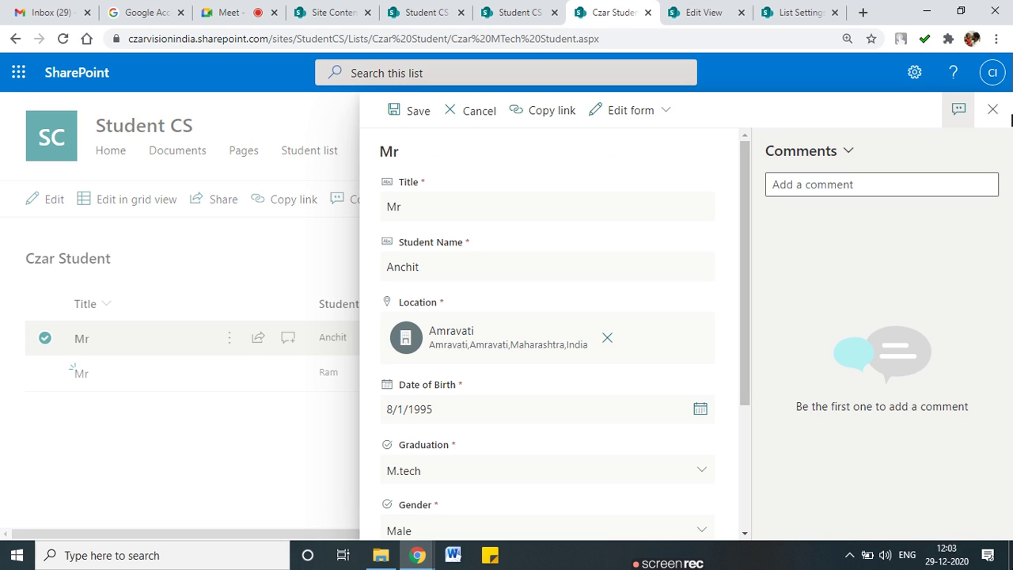
click(993, 111)
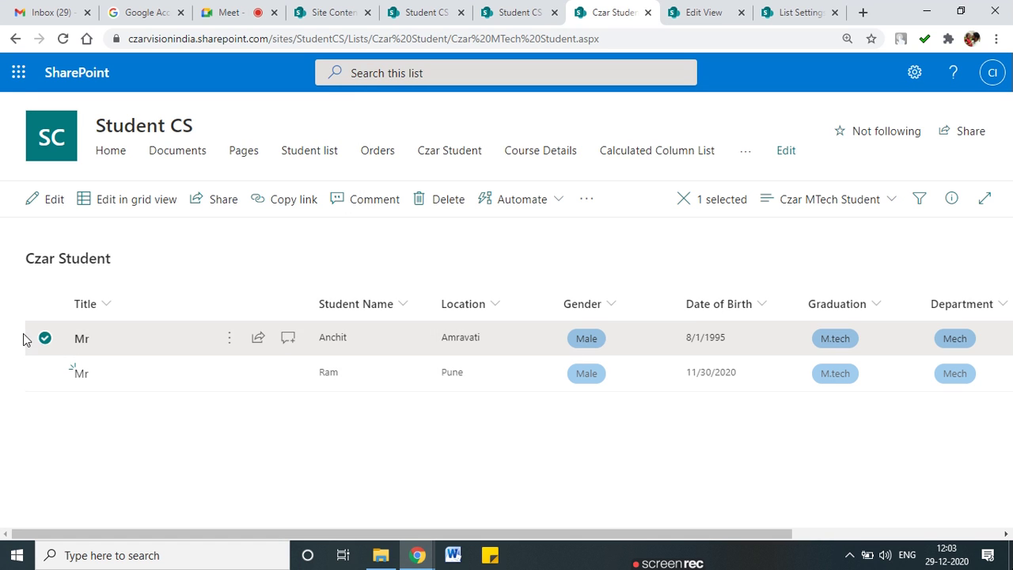
Select both student items and circle their selection checkboxes in red
click(46, 339)
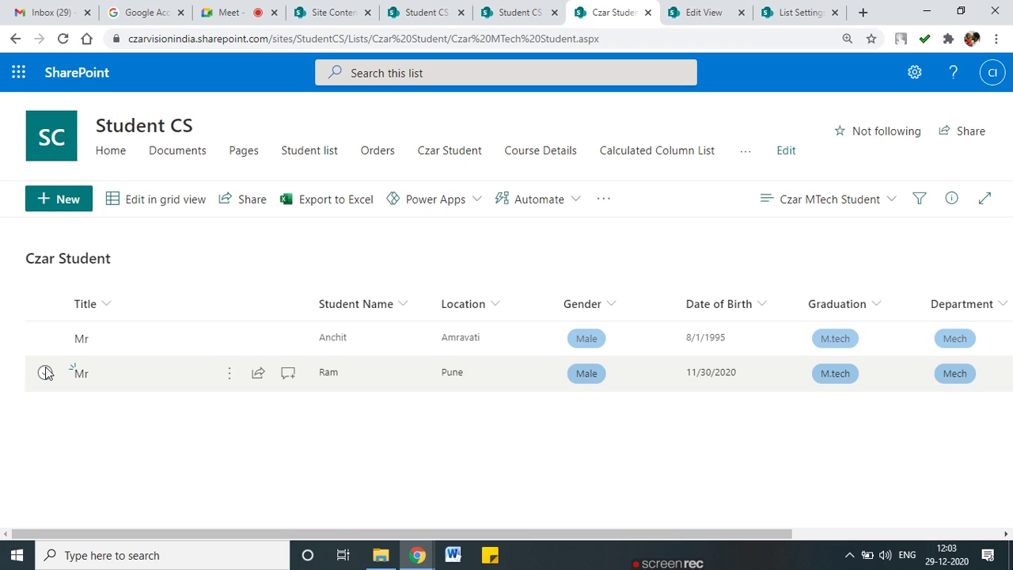
click(45, 373)
click(45, 339)
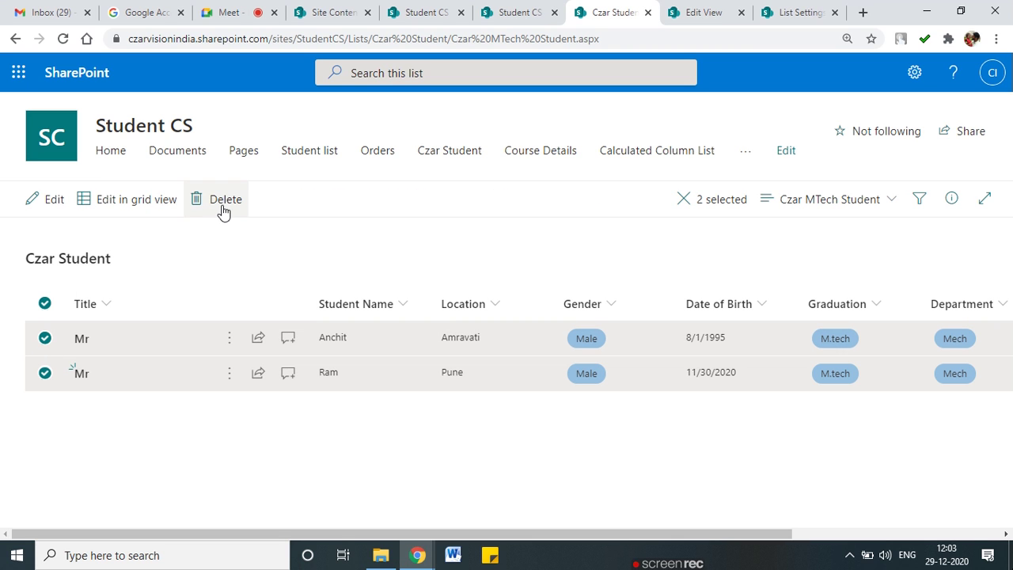
mouse_move(72, 310)
mouse_down()
mouse_move(38, 285)
mouse_move(29, 400)
mouse_move(71, 347)
mouse_up()
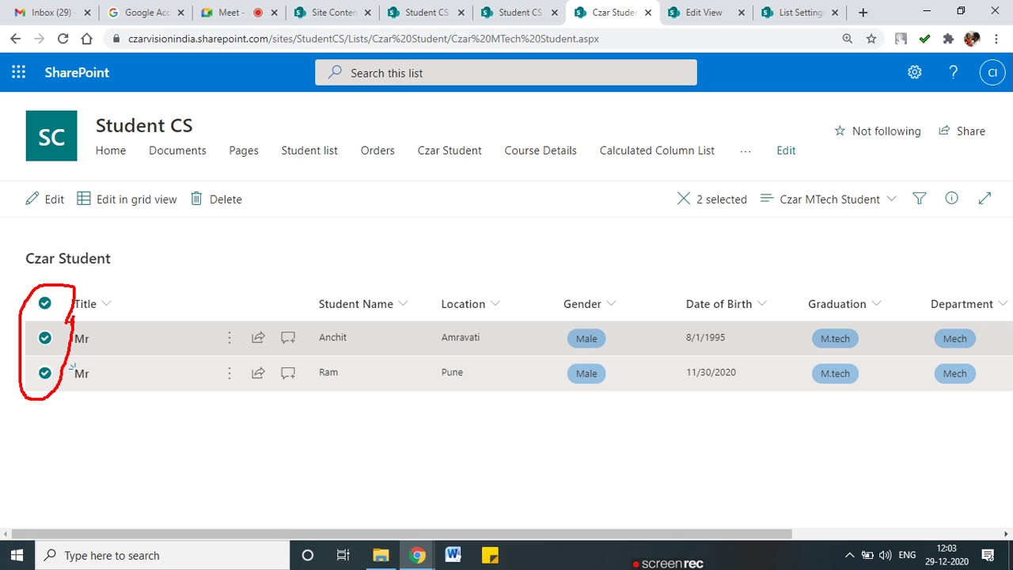
Save the Czar MTech Student view with Allow individual item checkboxes turned off and reload the student list
click(694, 14)
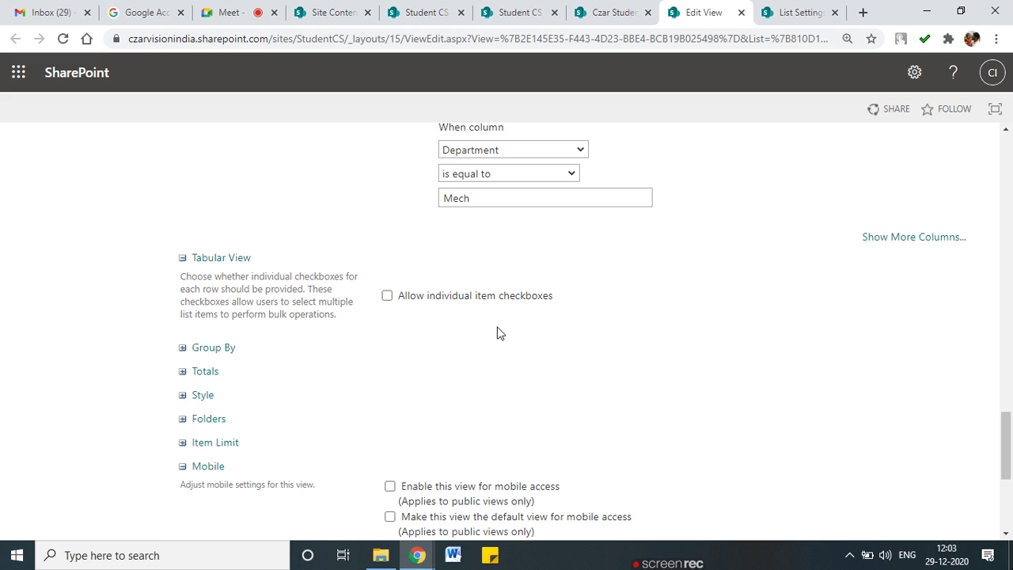
scroll(538, 319, down, 4)
click(882, 449)
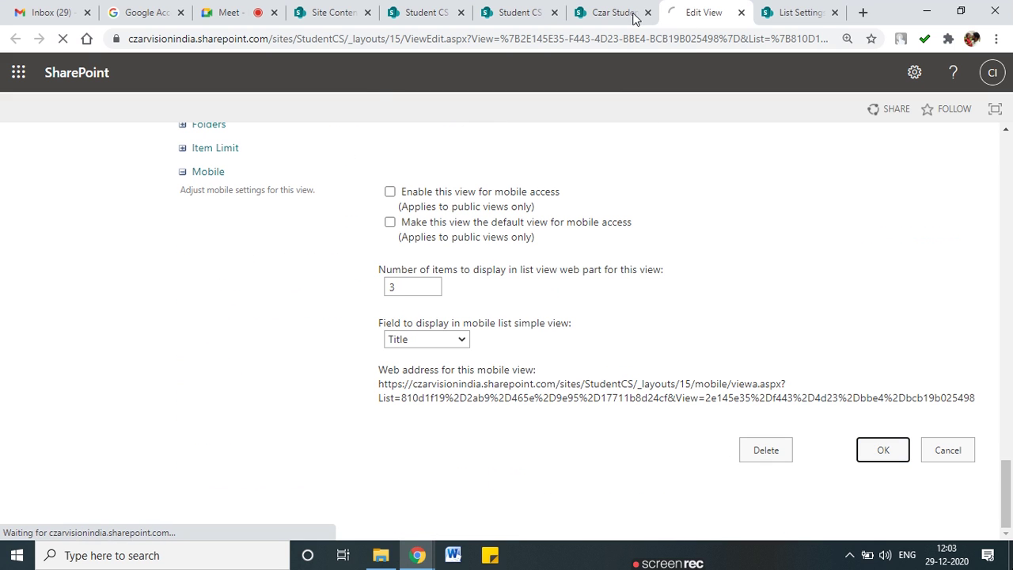
click(583, 10)
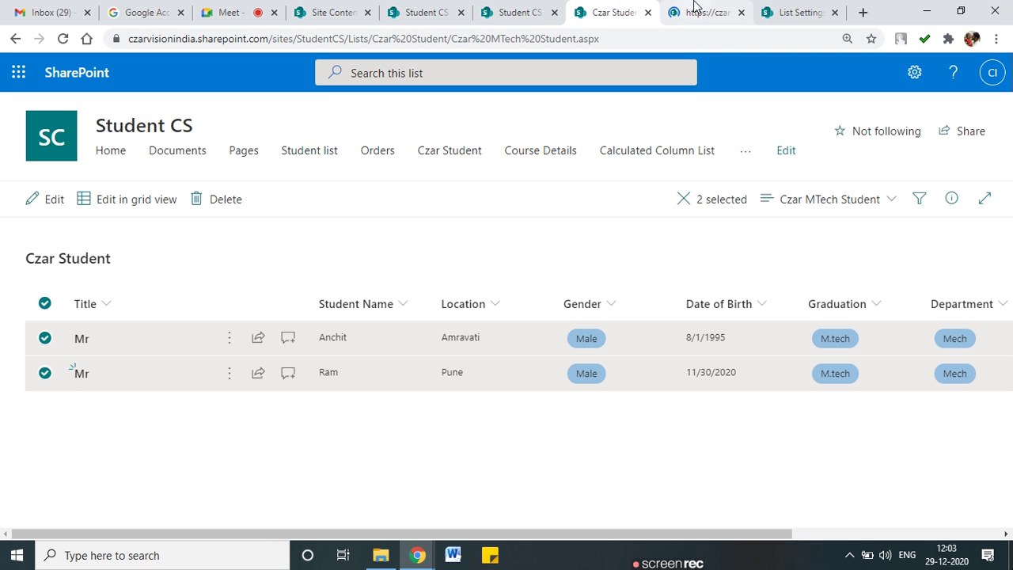
click(63, 38)
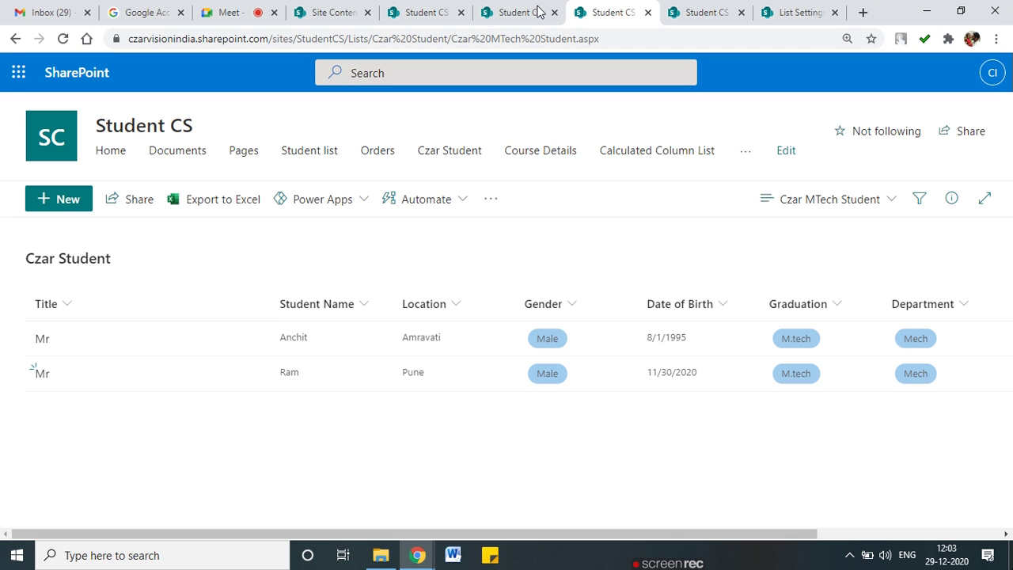
key(ctrl+Tab)
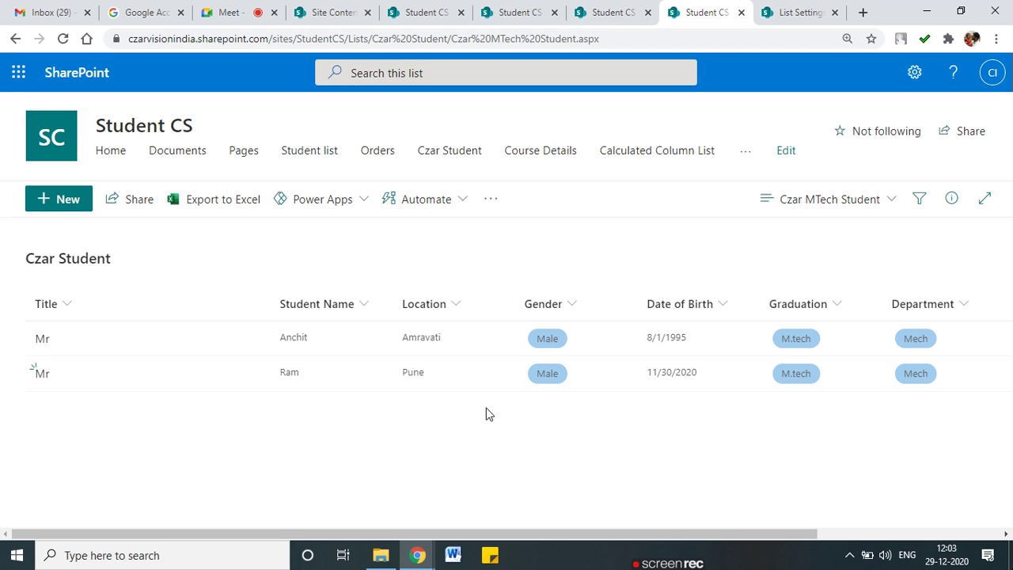
Reopen the Czar MTech Student view for editing and expand its Group By settings
click(875, 204)
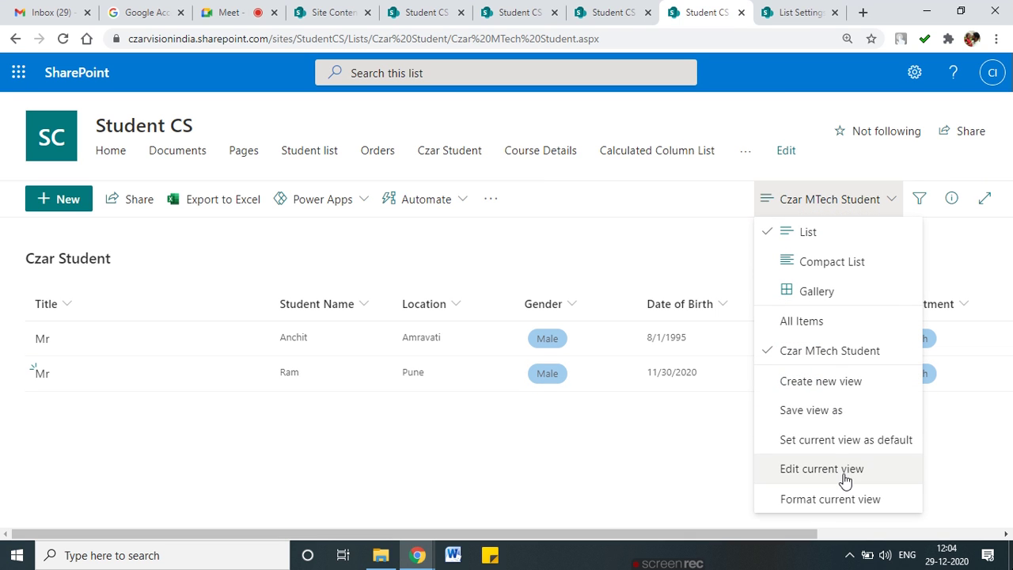
click(844, 476)
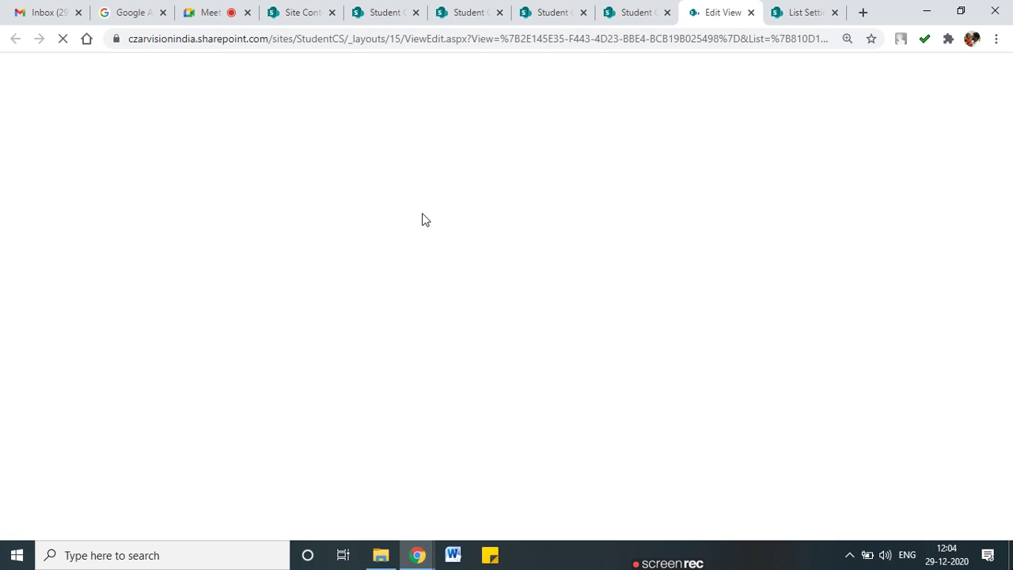
scroll(512, 341, down, 20)
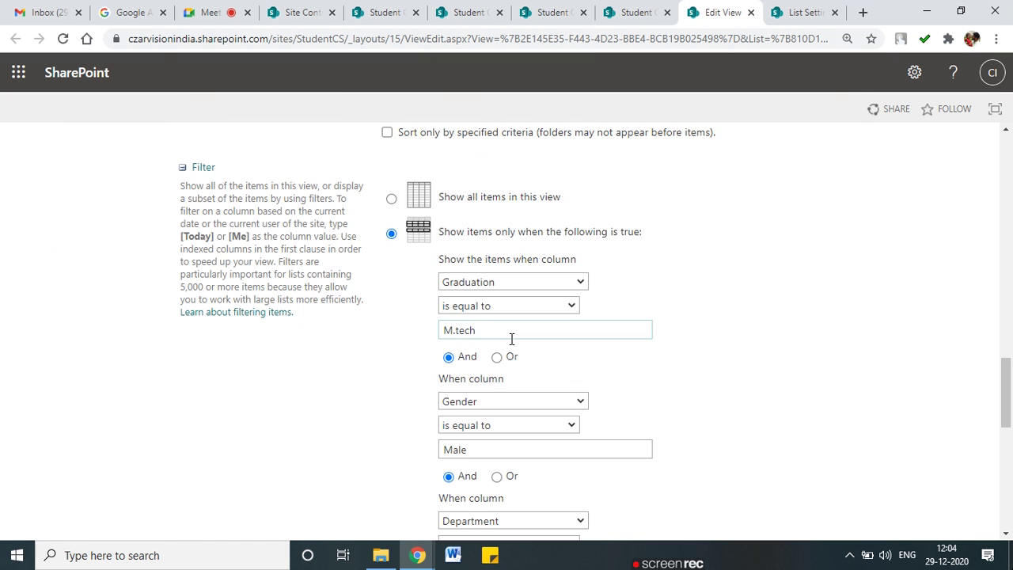
scroll(511, 340, down, 5)
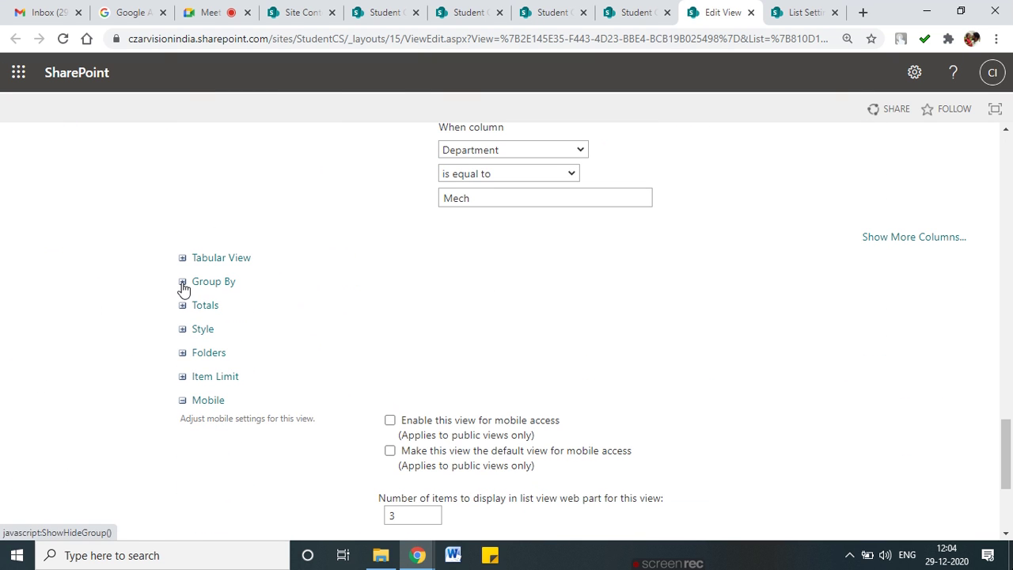
click(183, 283)
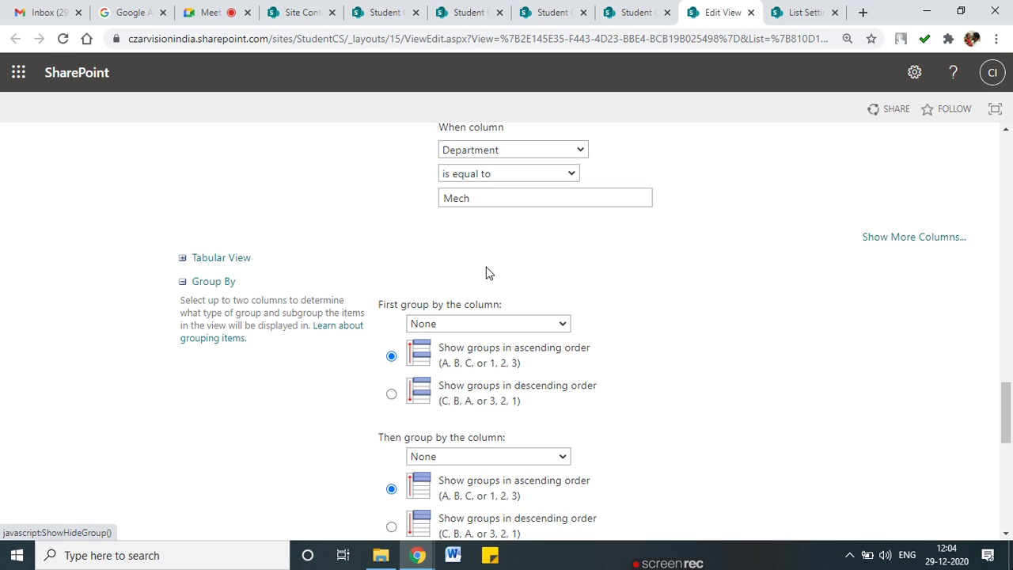
Join the third filter condition with Or and set its column to None
scroll(490, 338, up, 2)
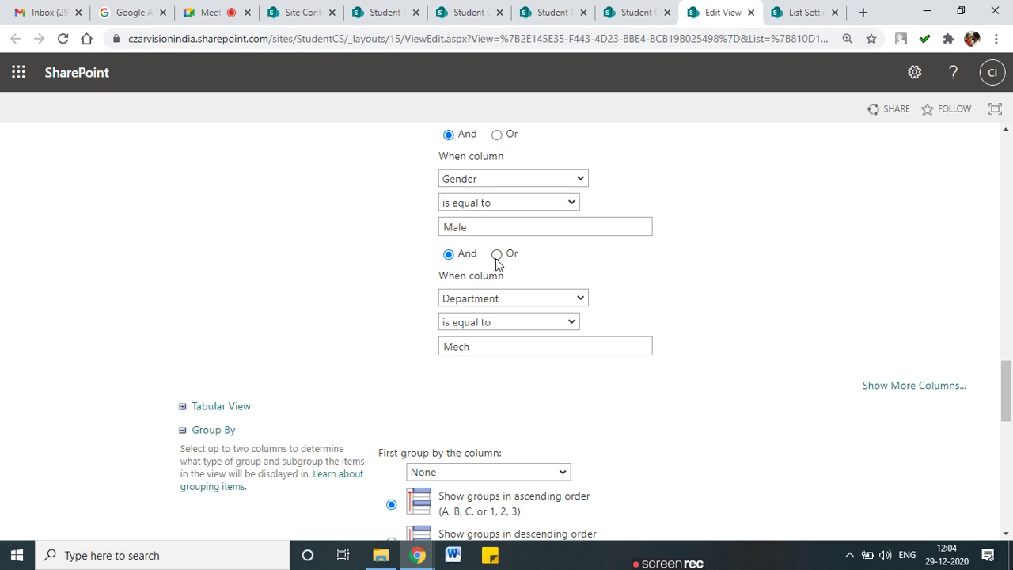
click(499, 299)
scroll(498, 307, up, 4)
scroll(500, 379, down, 5)
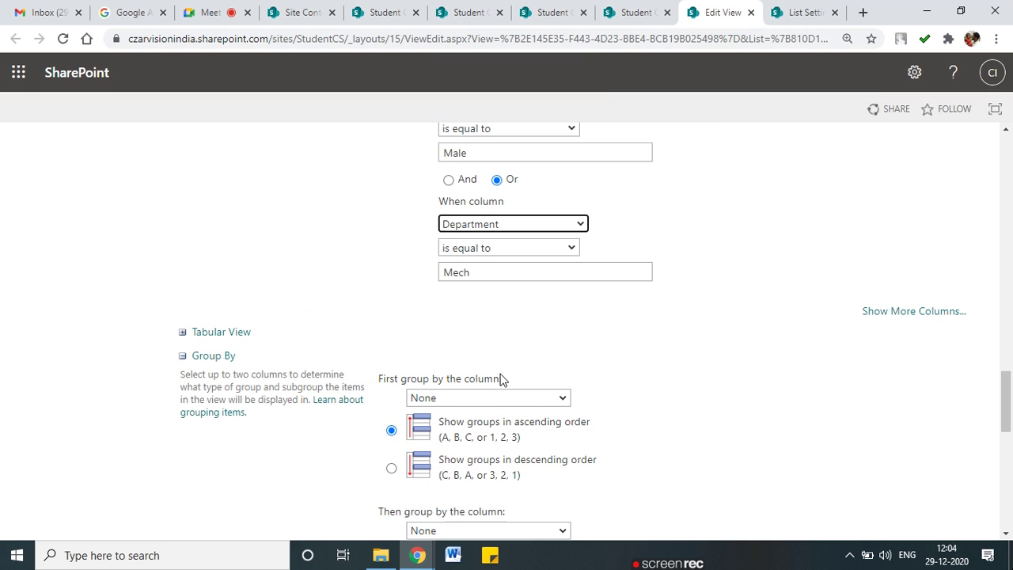
click(502, 224)
click(491, 237)
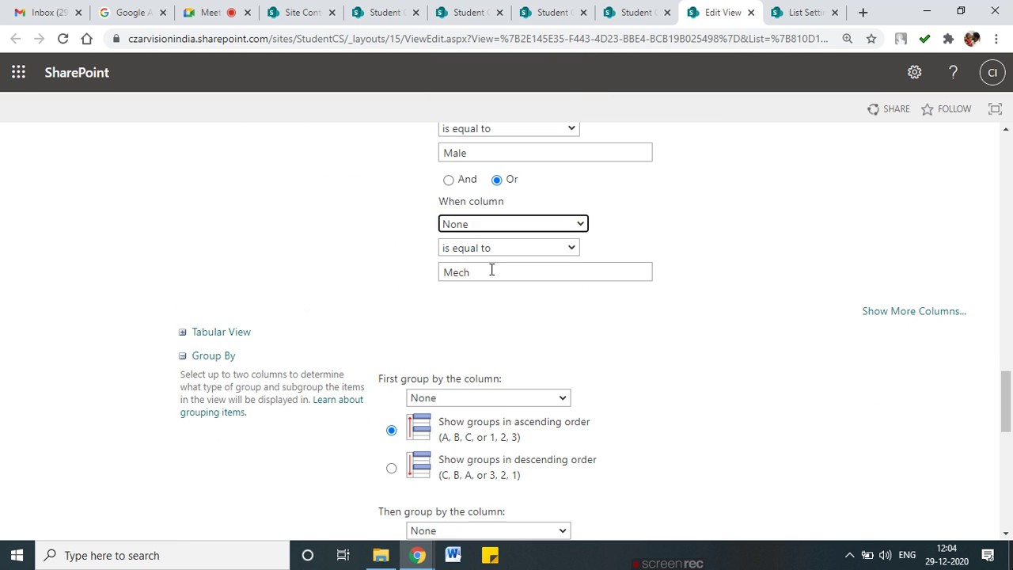
Expand the Tabular View settings to review the item checkboxes option and return to the Czar Student list
scroll(536, 346, down, 2)
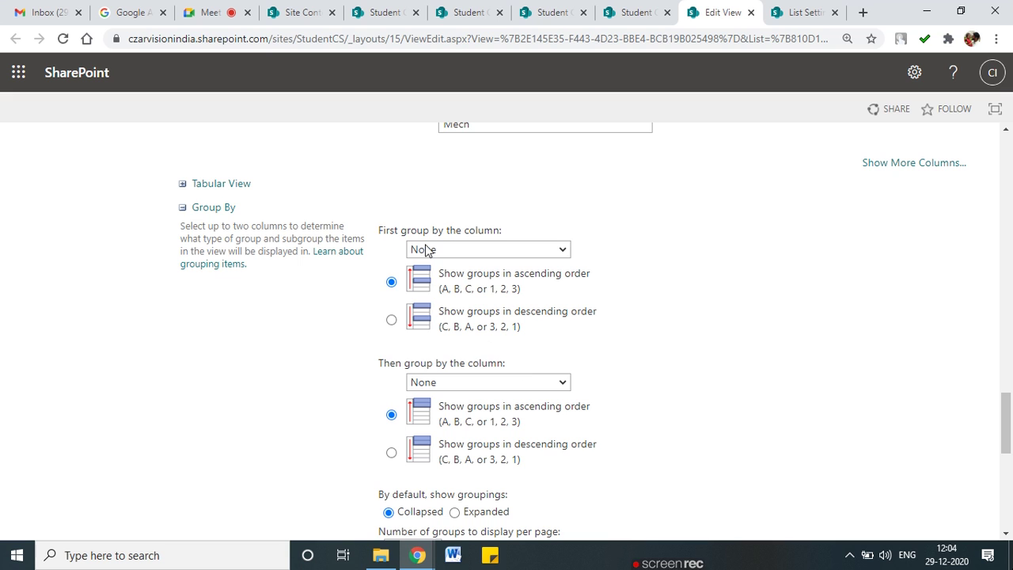
scroll(425, 250, up, 1)
scroll(443, 206, down, 1)
click(182, 184)
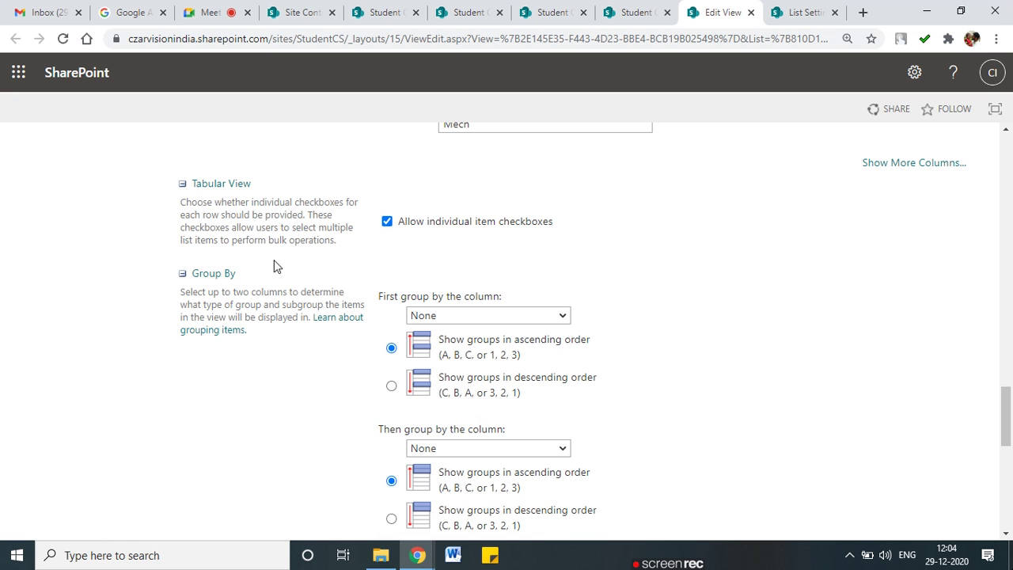
scroll(424, 332, down, 1)
scroll(423, 333, up, 2)
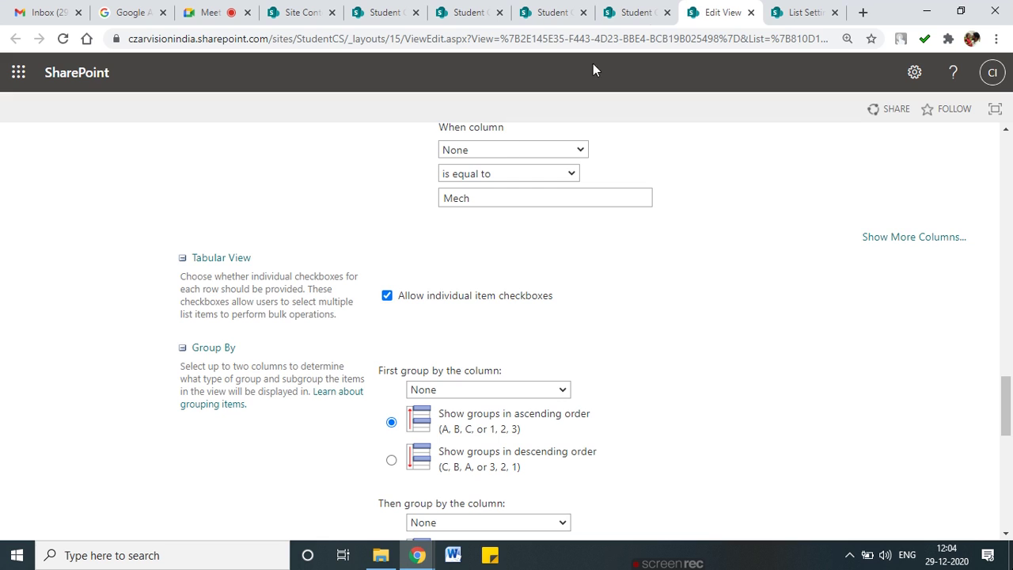
click(637, 14)
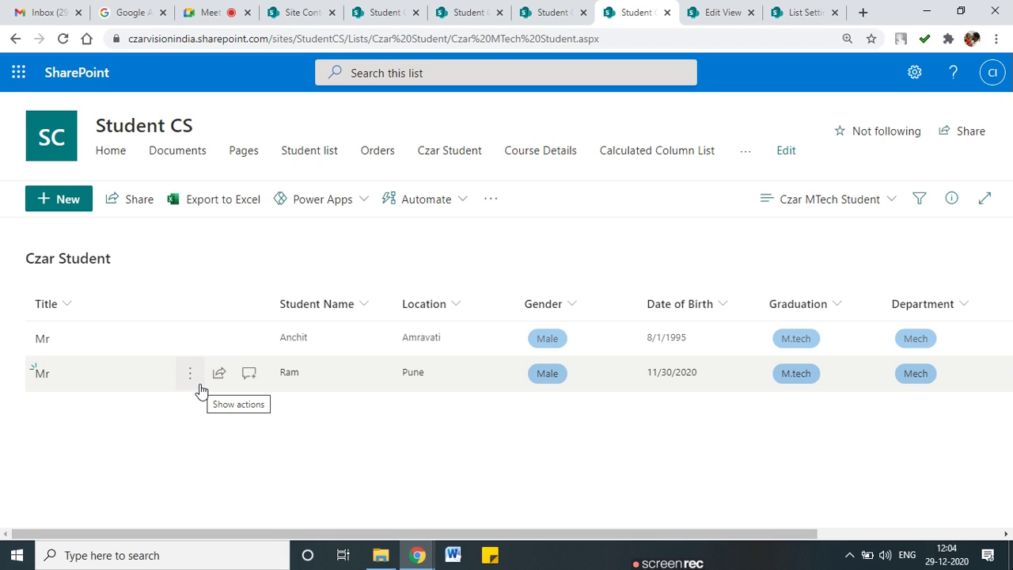
Set the column of the first filter condition to None and save the Czar MTech Student view
click(712, 12)
scroll(477, 387, up, 2)
scroll(477, 387, up, 2)
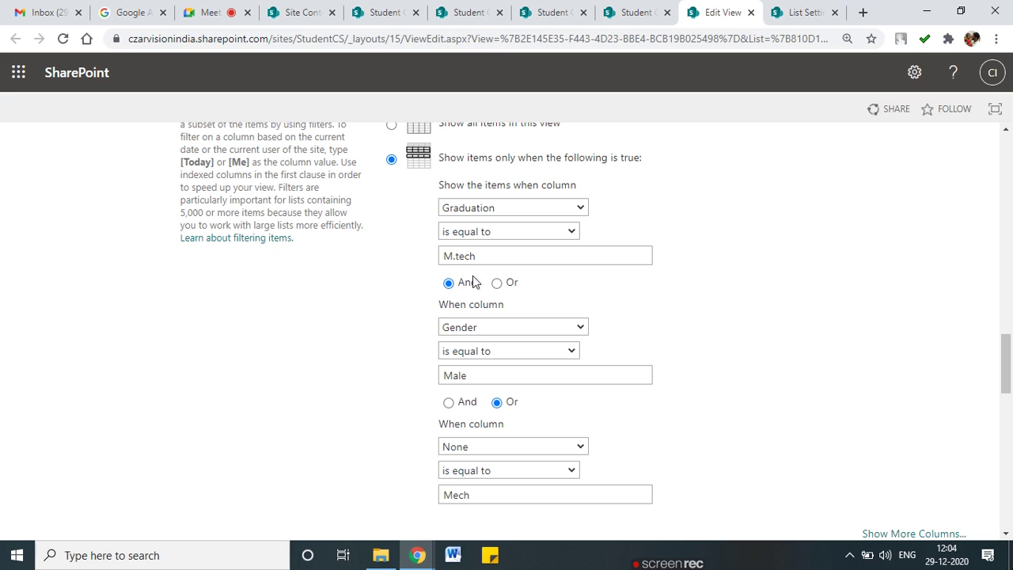
click(545, 211)
click(503, 229)
scroll(672, 348, down, 10)
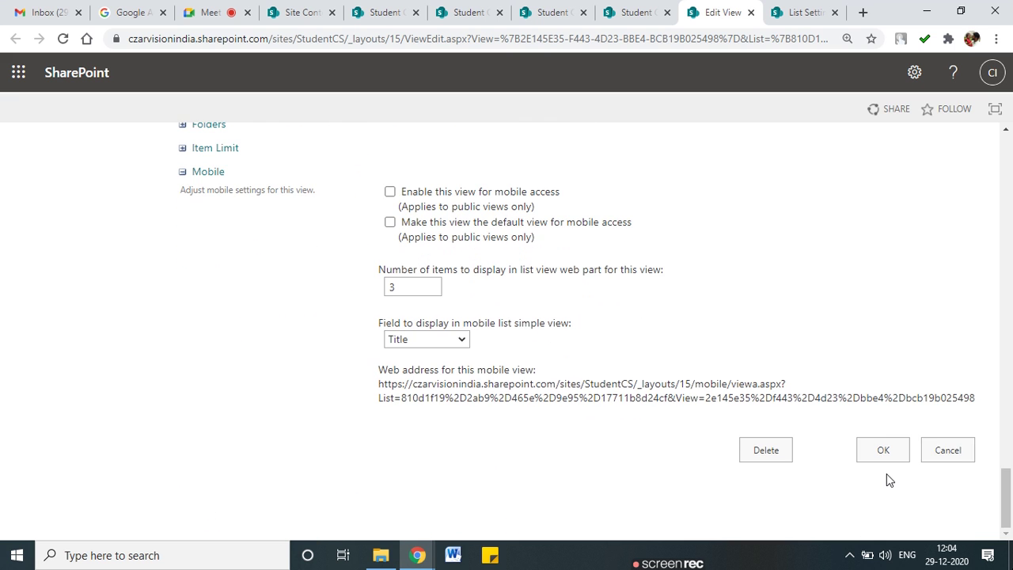
click(883, 459)
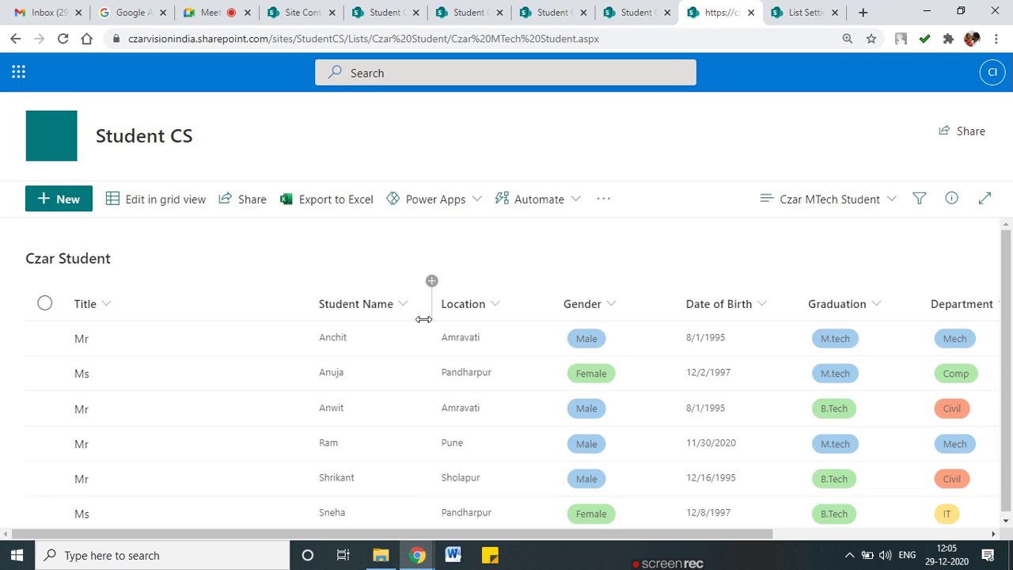
Reopen the Czar MTech Student view for editing at its Filter settings
click(869, 200)
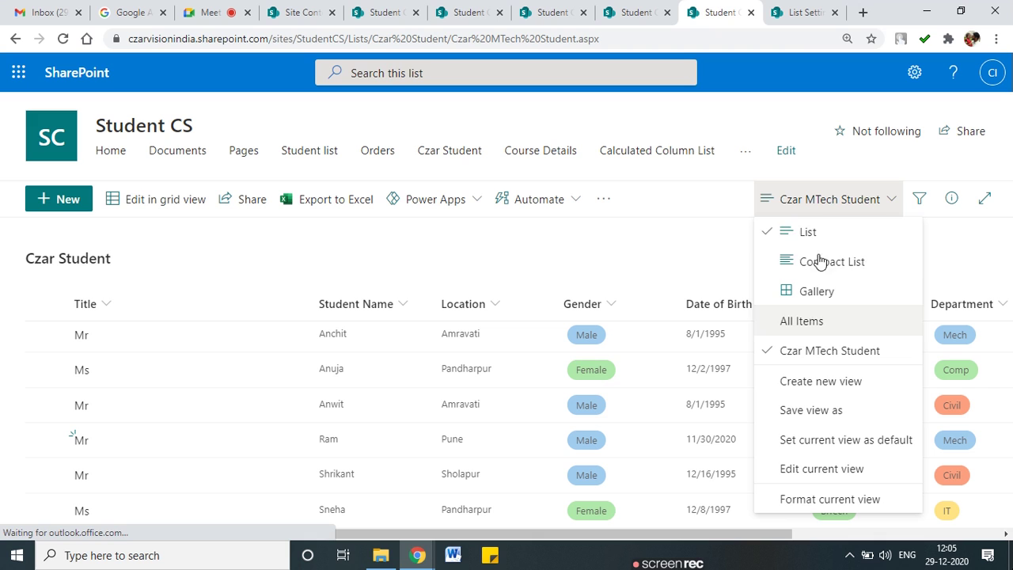
click(829, 478)
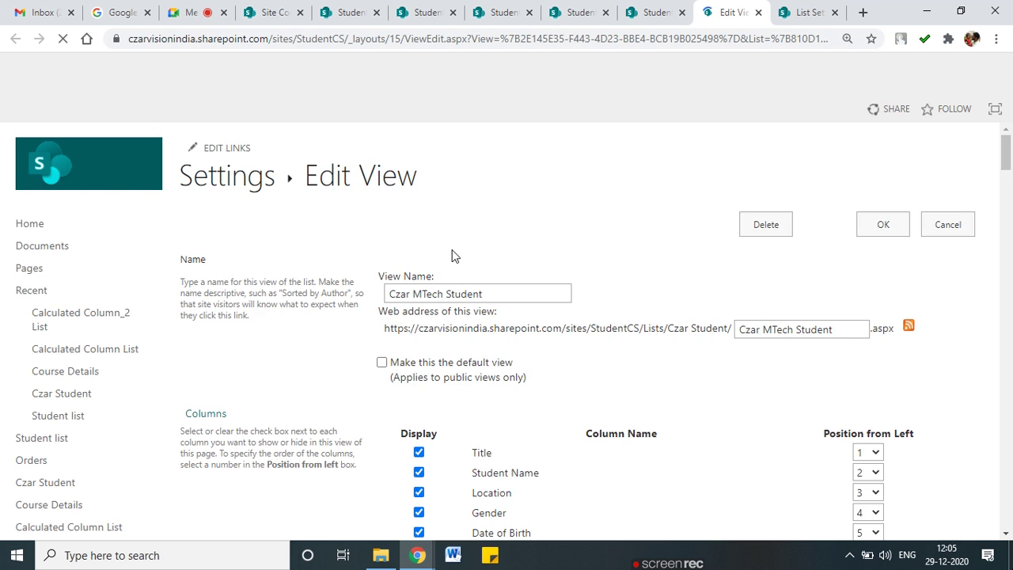
scroll(588, 443, down, 15)
scroll(588, 445, down, 3)
scroll(588, 446, up, 4)
scroll(588, 446, down, 3)
scroll(588, 446, down, 1)
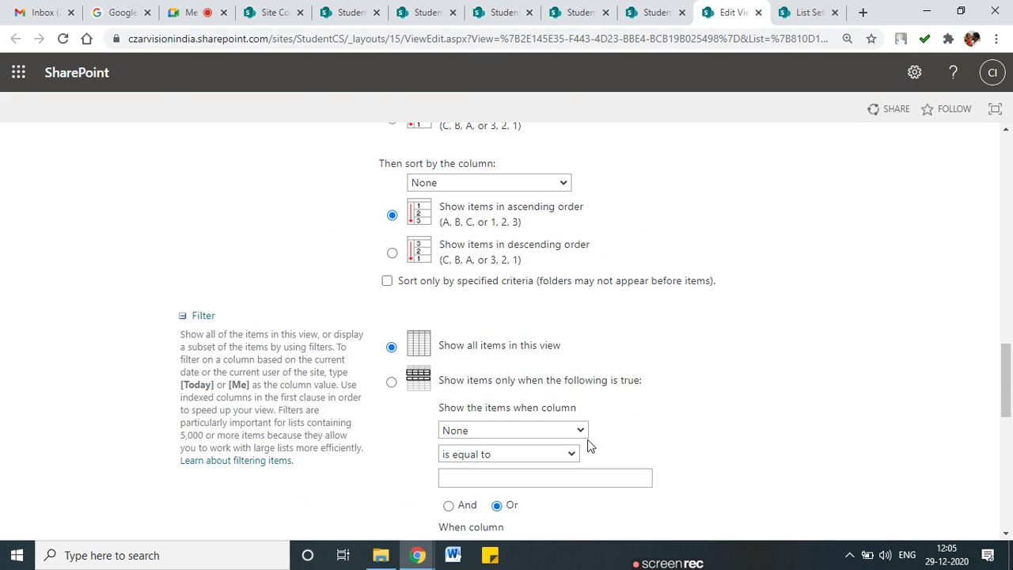
scroll(588, 446, down, 2)
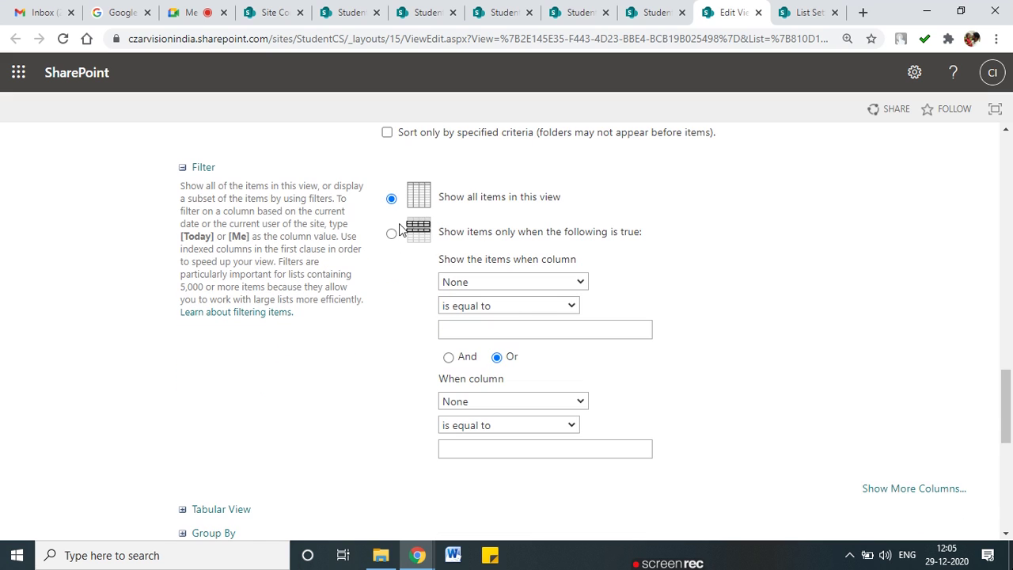
Filter the view to show items only when the Gender column is equal to Male
click(524, 284)
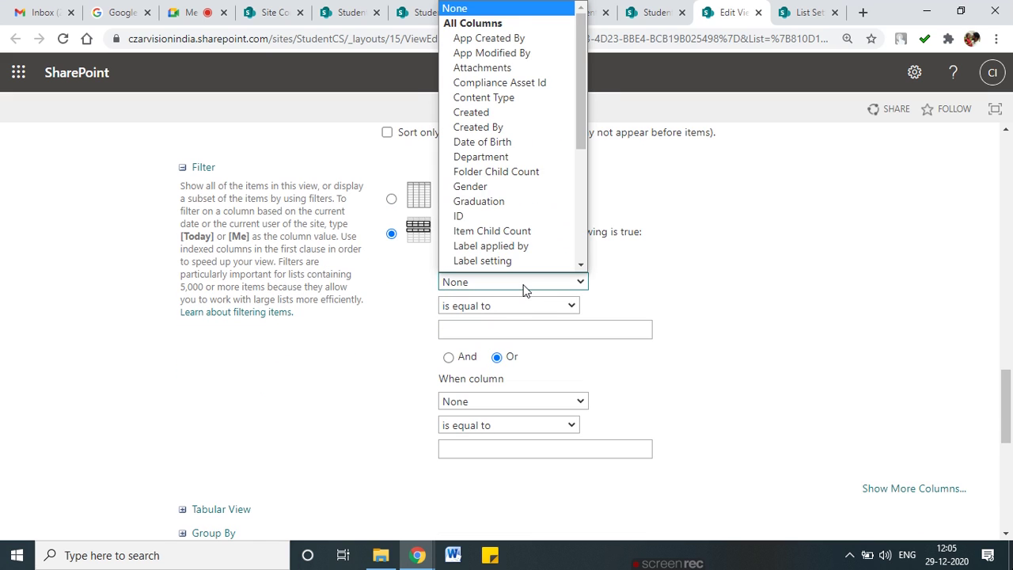
scroll(524, 84, down, 1)
click(525, 163)
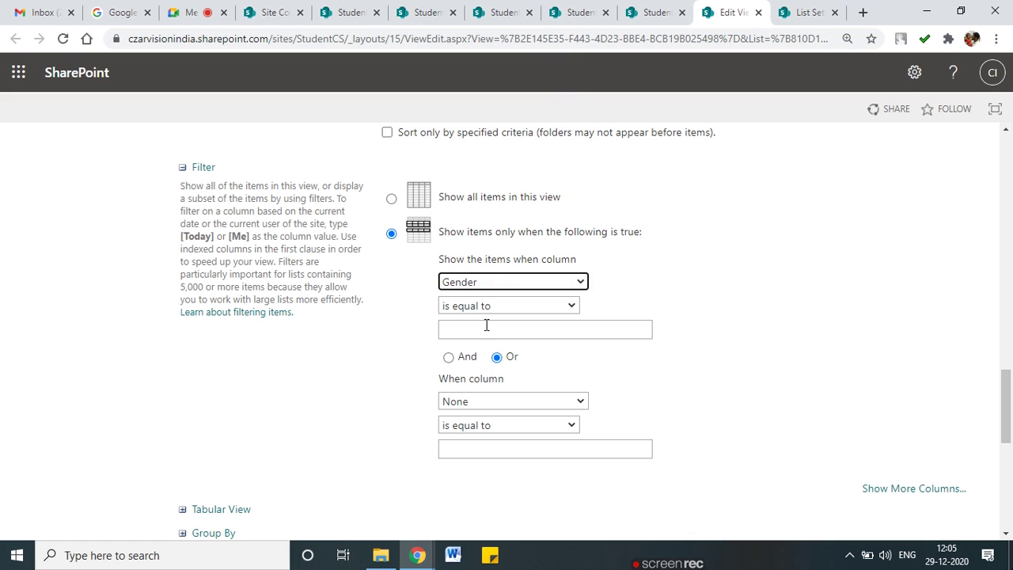
click(486, 325)
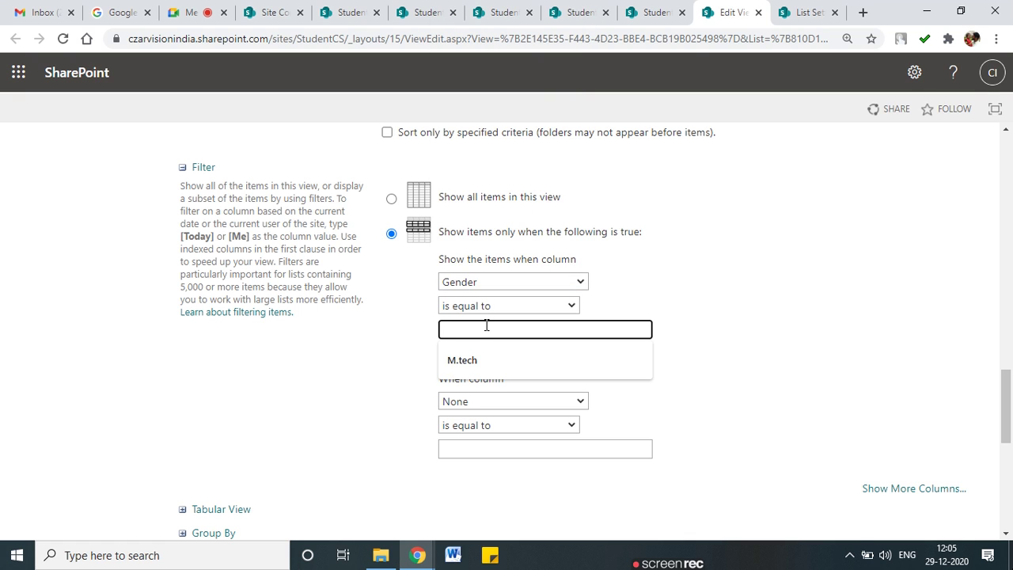
click(576, 12)
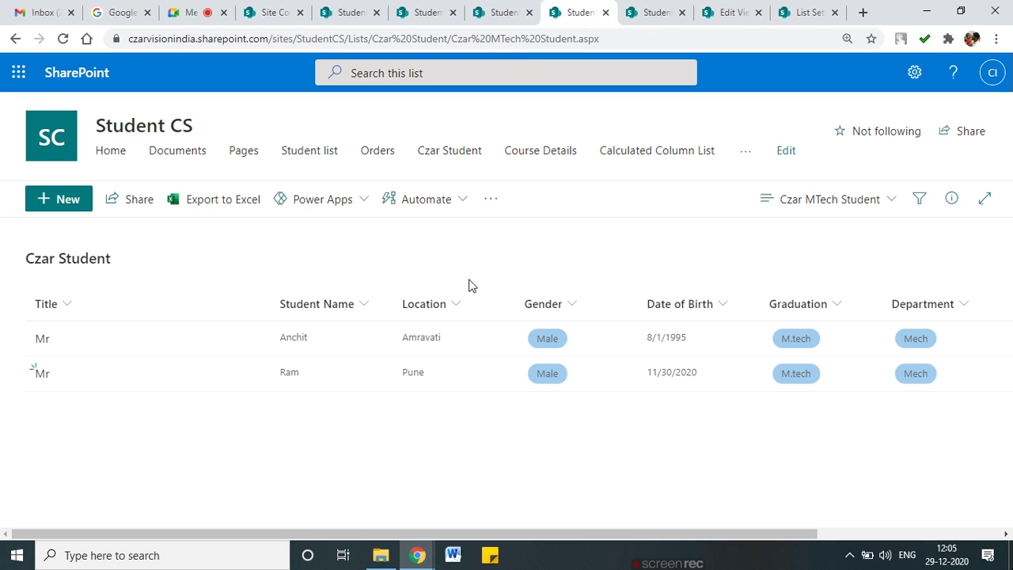
click(653, 9)
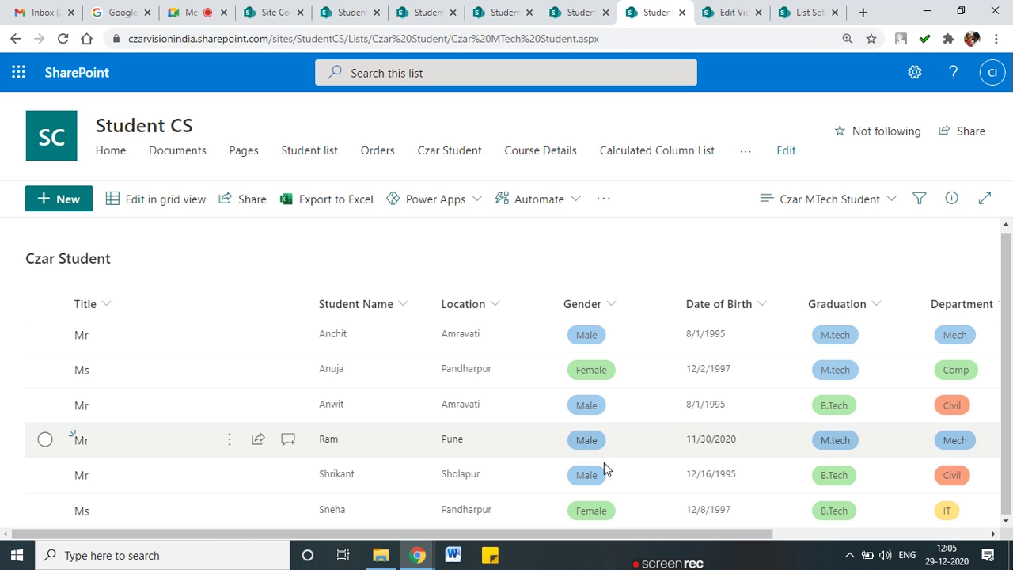
click(729, 11)
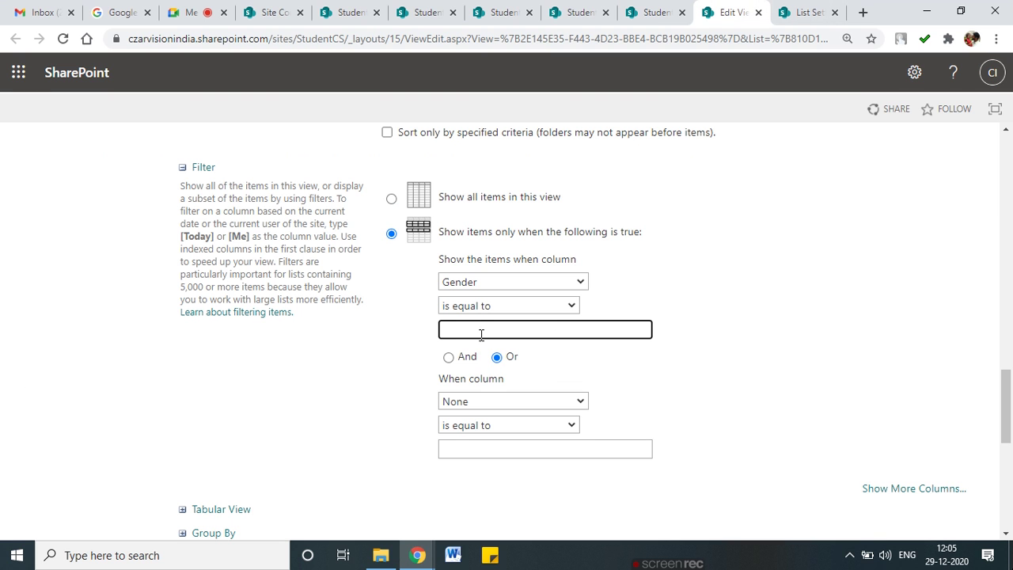
text(Male)
click(360, 370)
Expand the Group By settings, group the view first by the Department column and save the view
scroll(375, 373, down, 3)
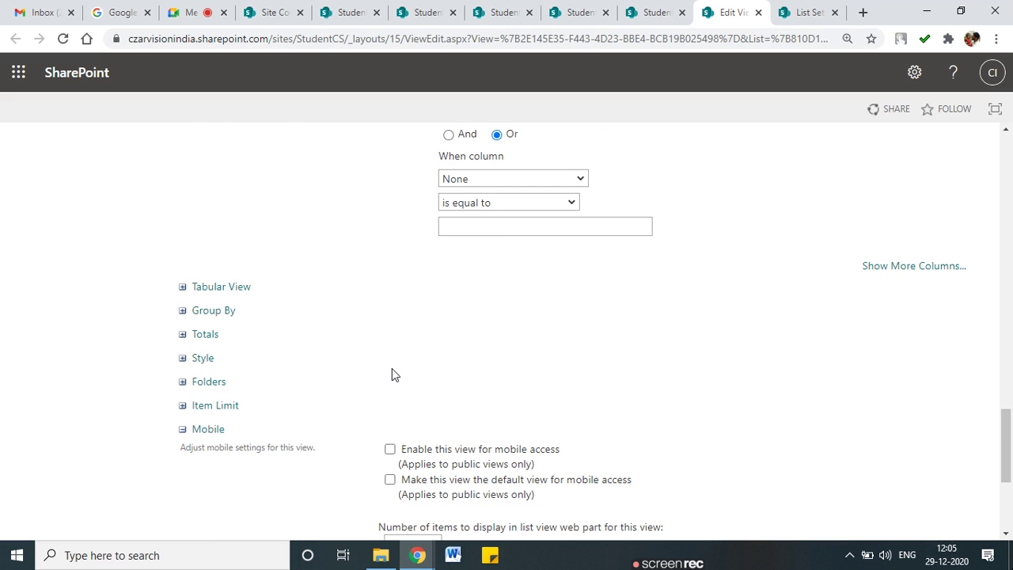
click(183, 310)
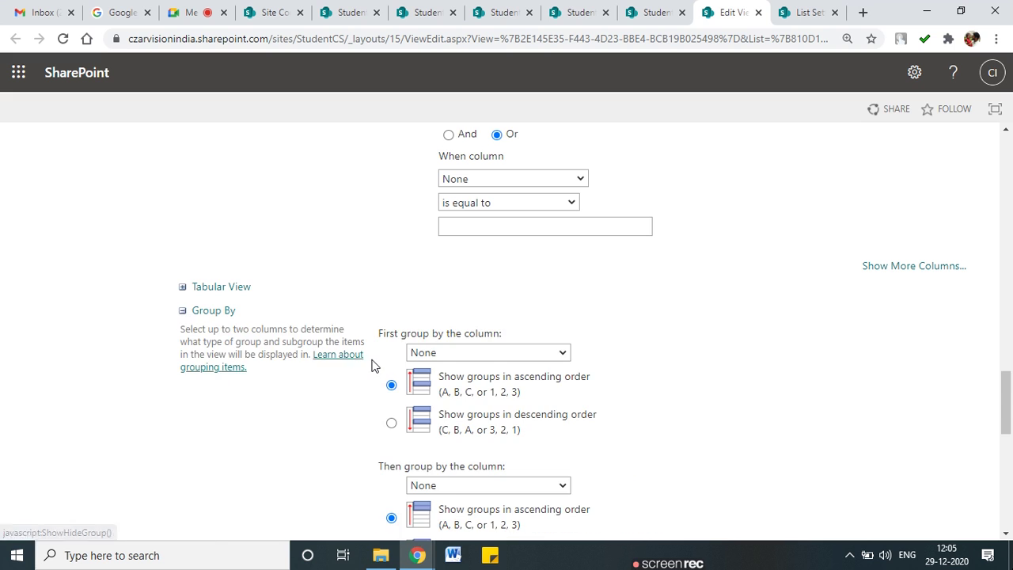
scroll(375, 364, down, 2)
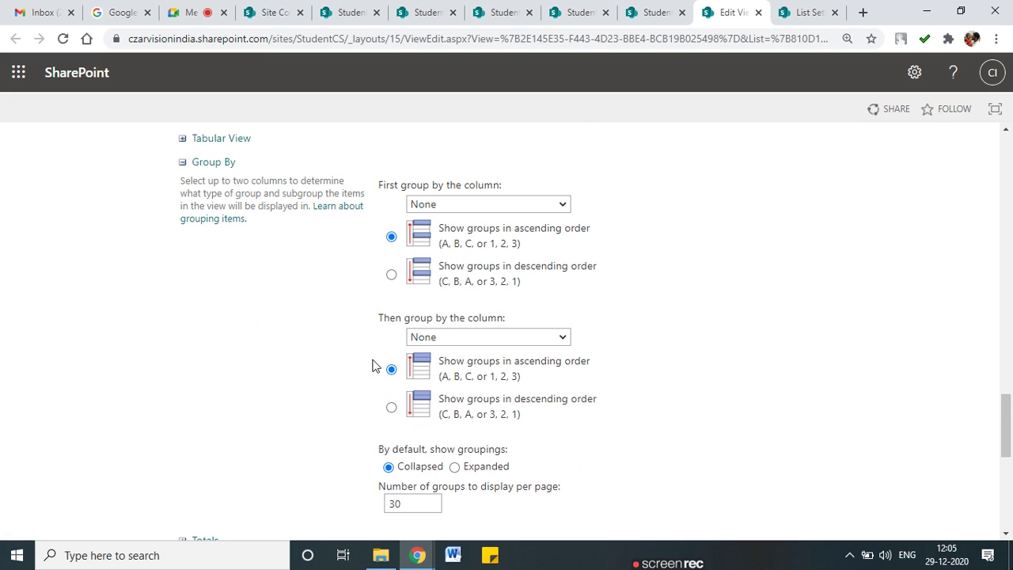
click(490, 207)
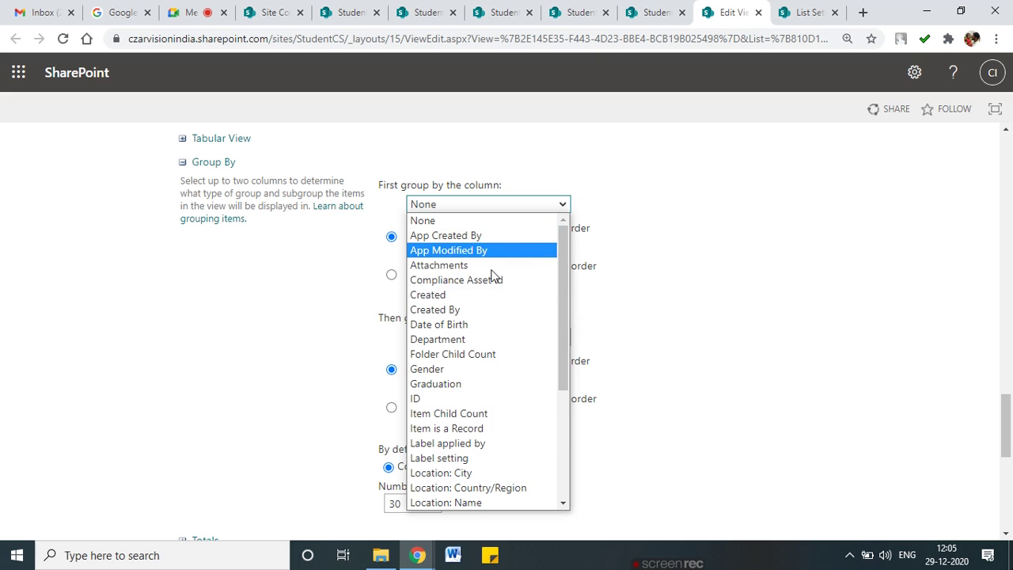
click(472, 340)
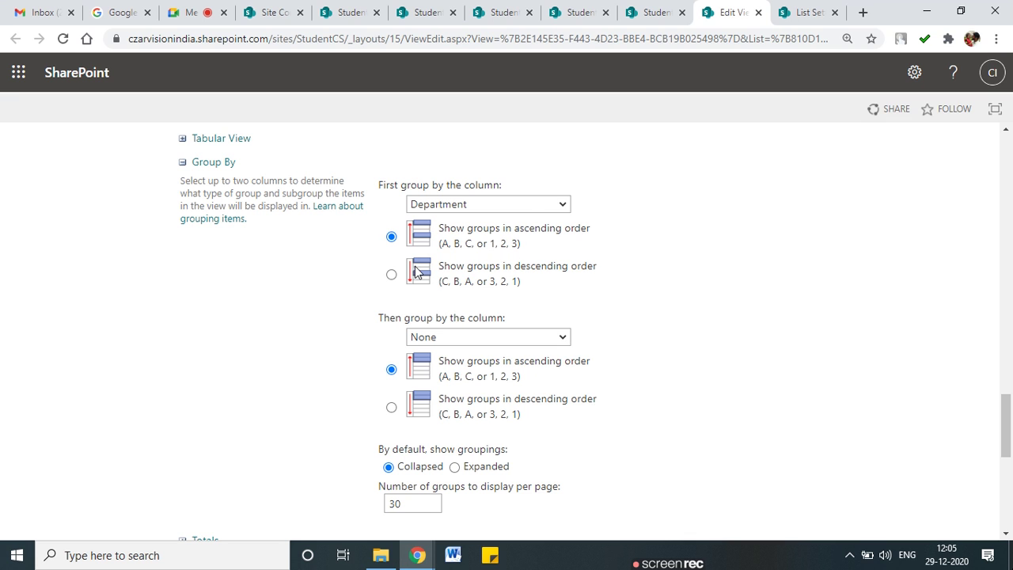
scroll(762, 401, down, 5)
scroll(762, 402, up, 3)
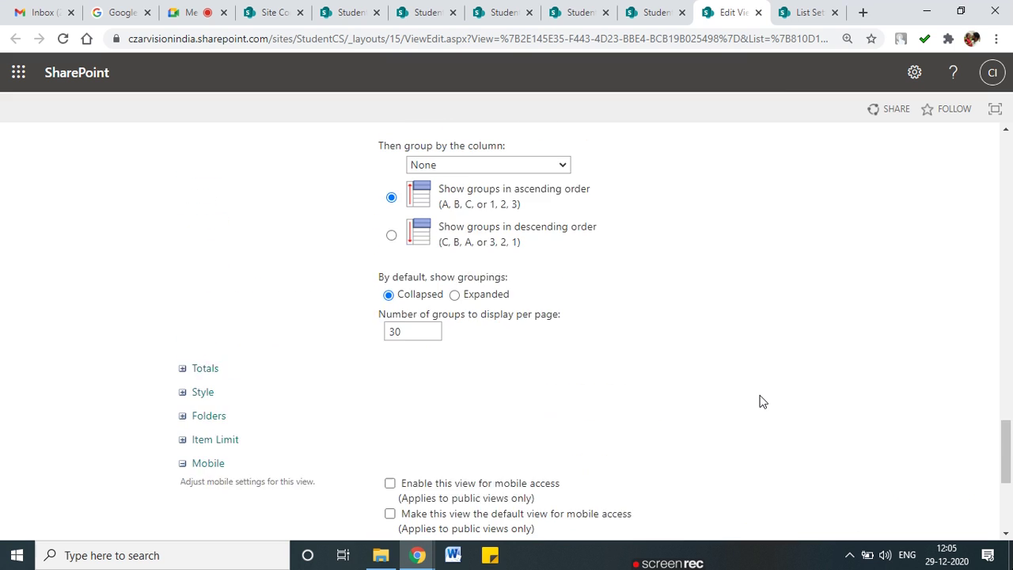
scroll(763, 401, down, 2)
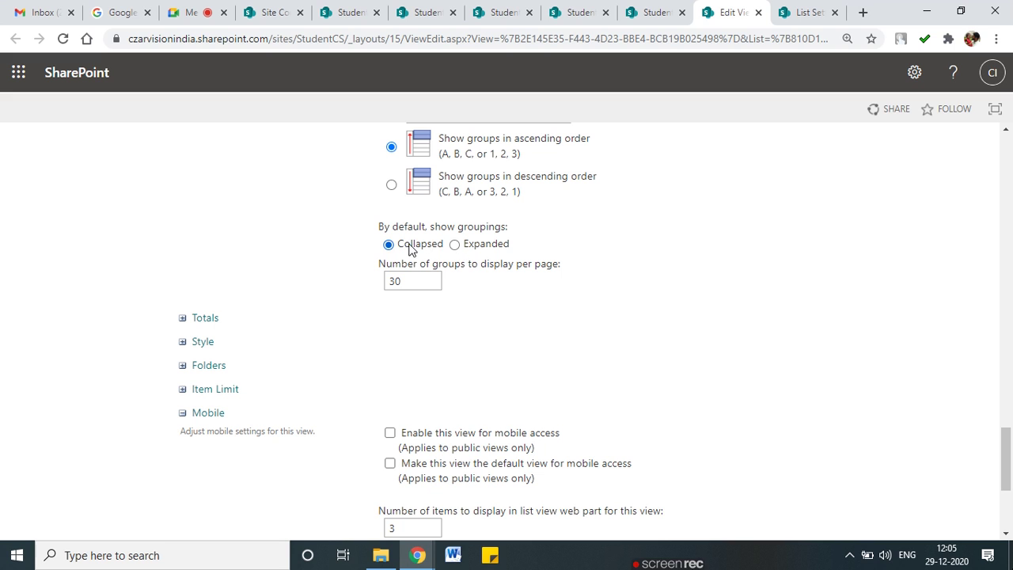
scroll(644, 321, down, 3)
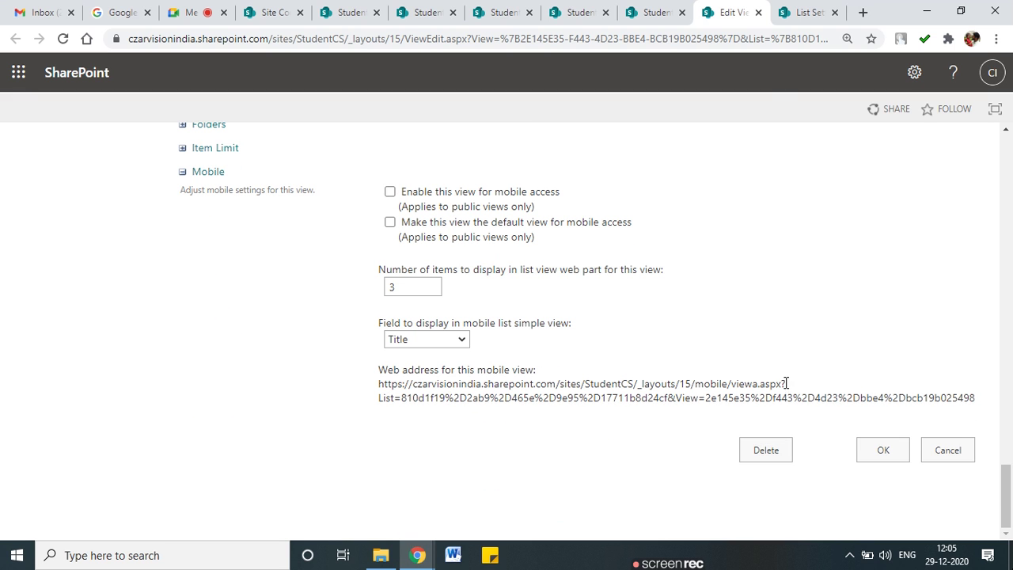
click(873, 457)
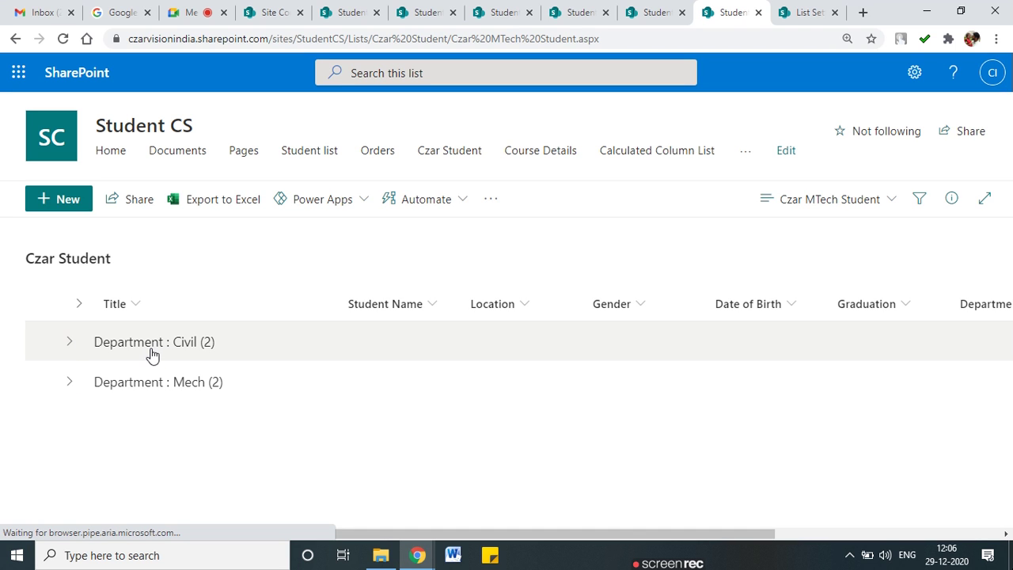
Expand the Civil and Mech department groups to examine their students and collapse both groups again
click(73, 346)
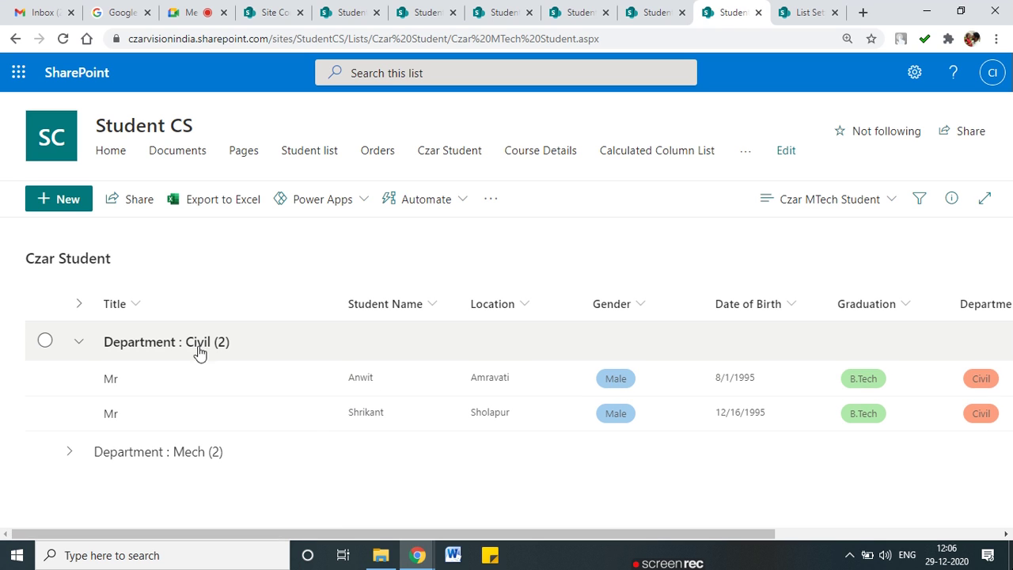
click(69, 453)
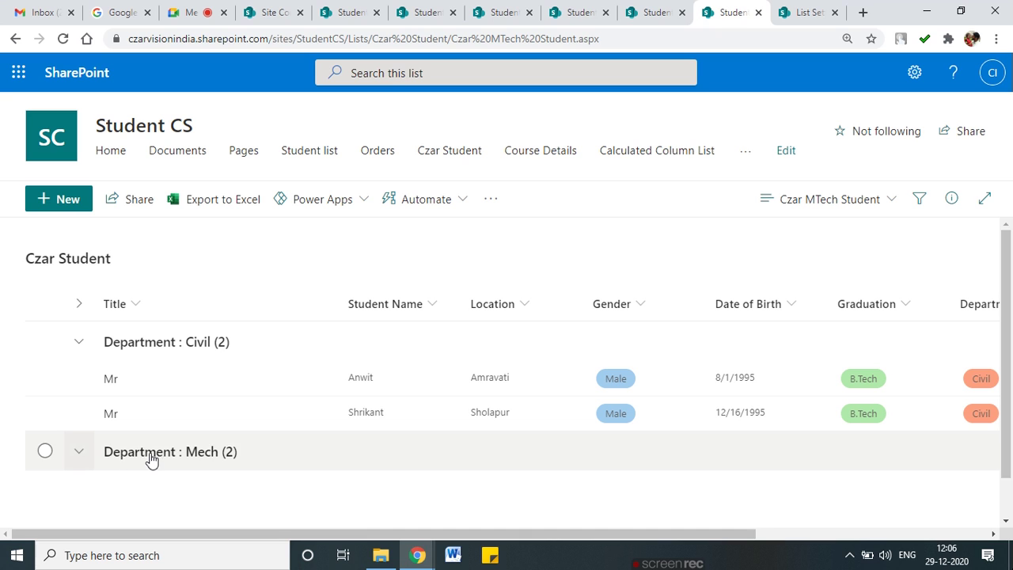
scroll(186, 461, down, 2)
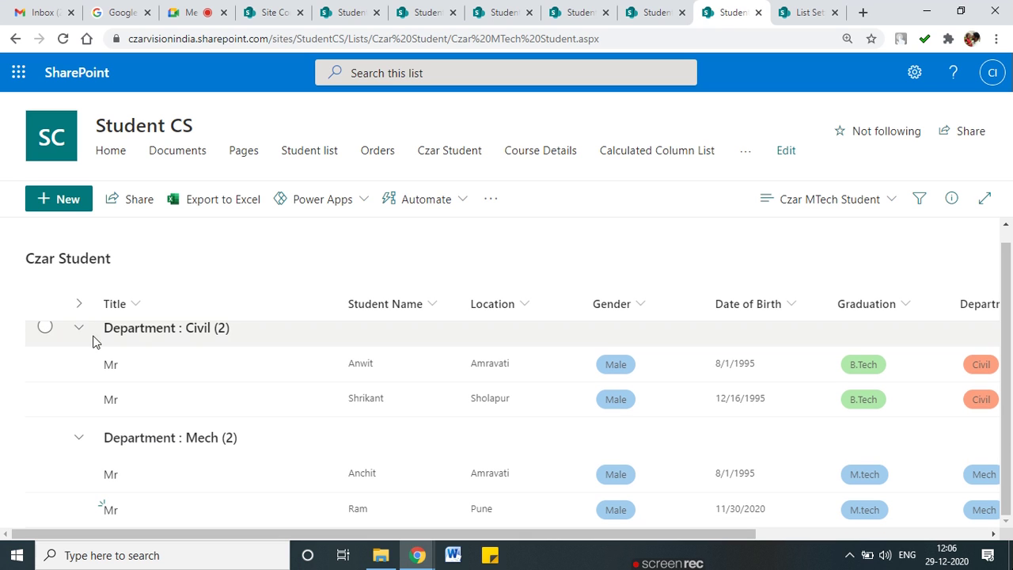
click(80, 329)
click(84, 384)
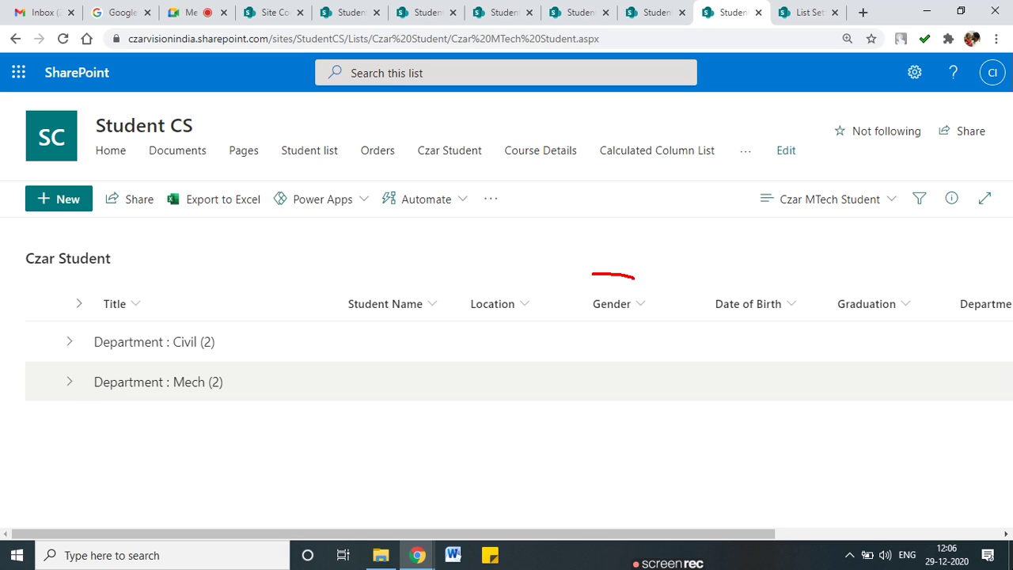
drag(592, 275, 654, 274)
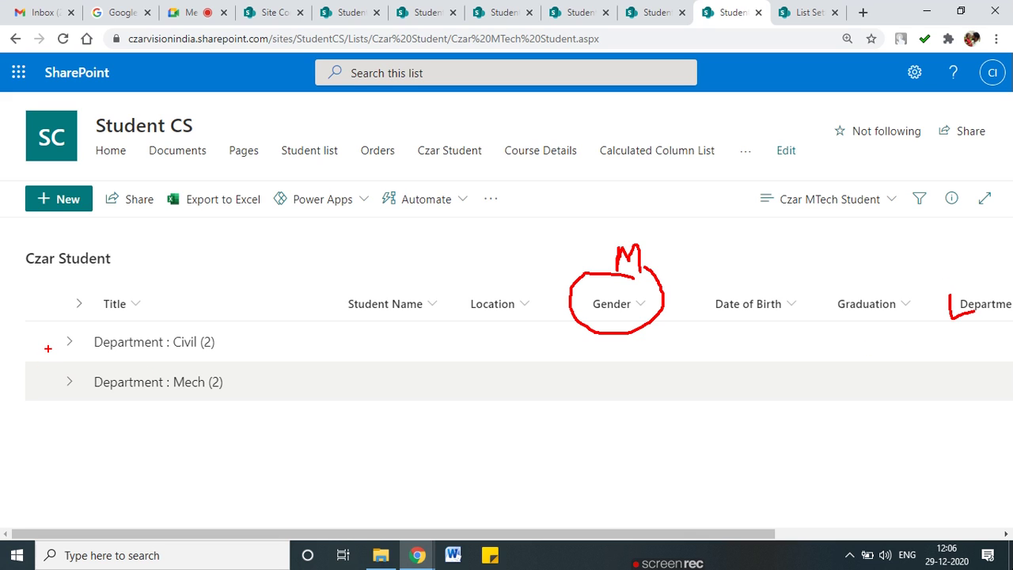
key(Escape)
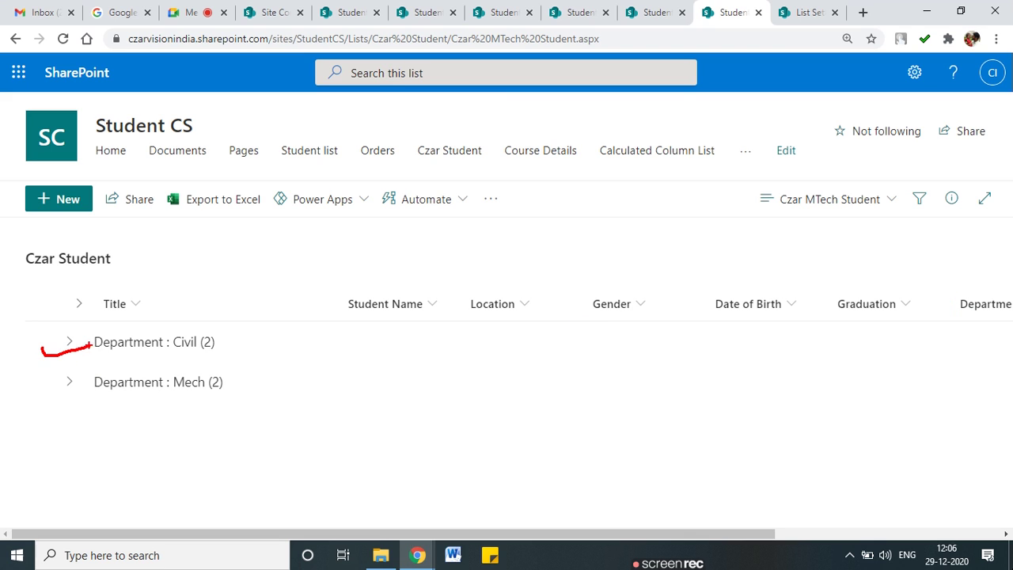
drag(45, 418, 83, 419)
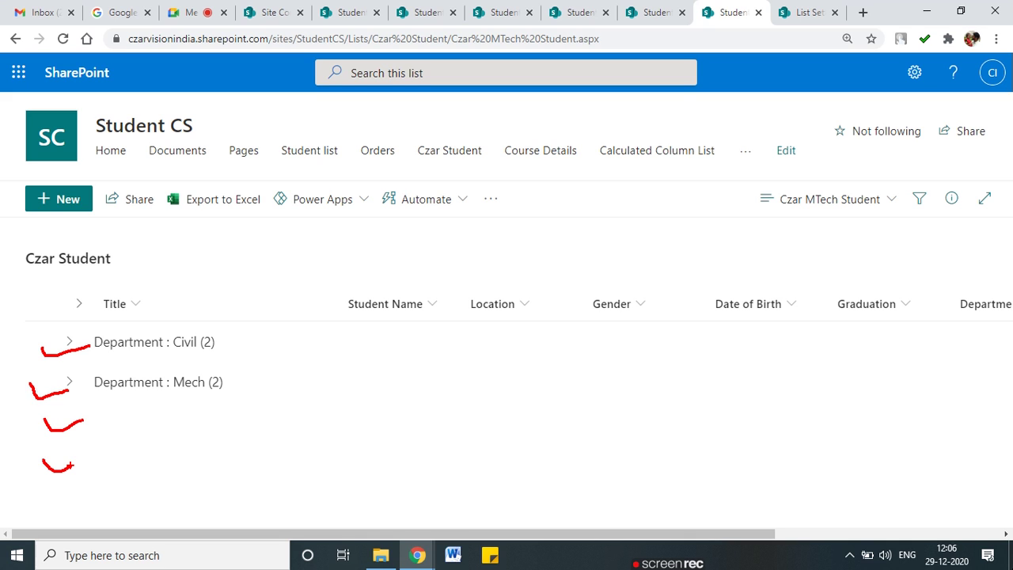
key(Escape)
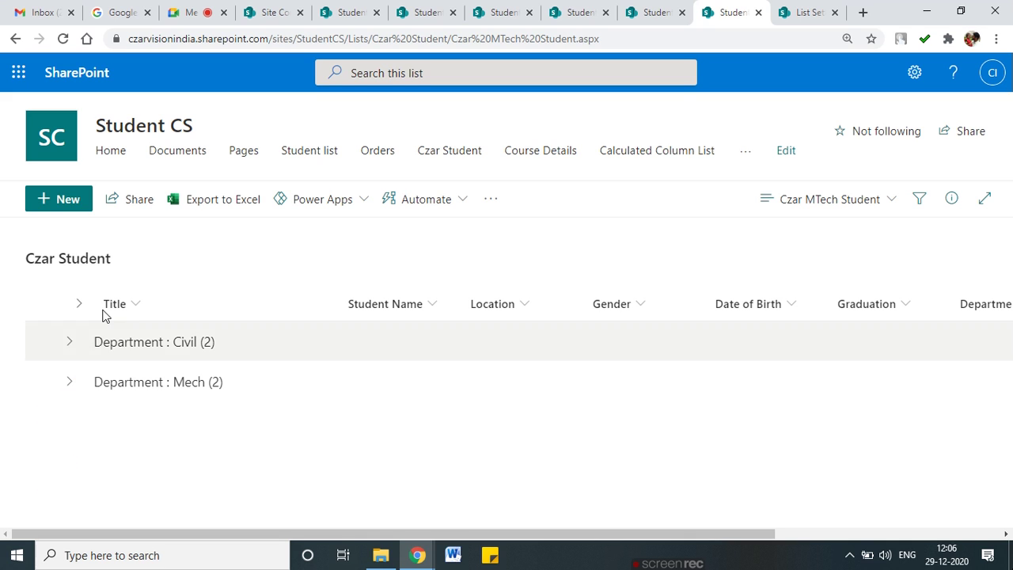
Expand the Civil department group, change its first student's Gender to Female and save the item
click(74, 345)
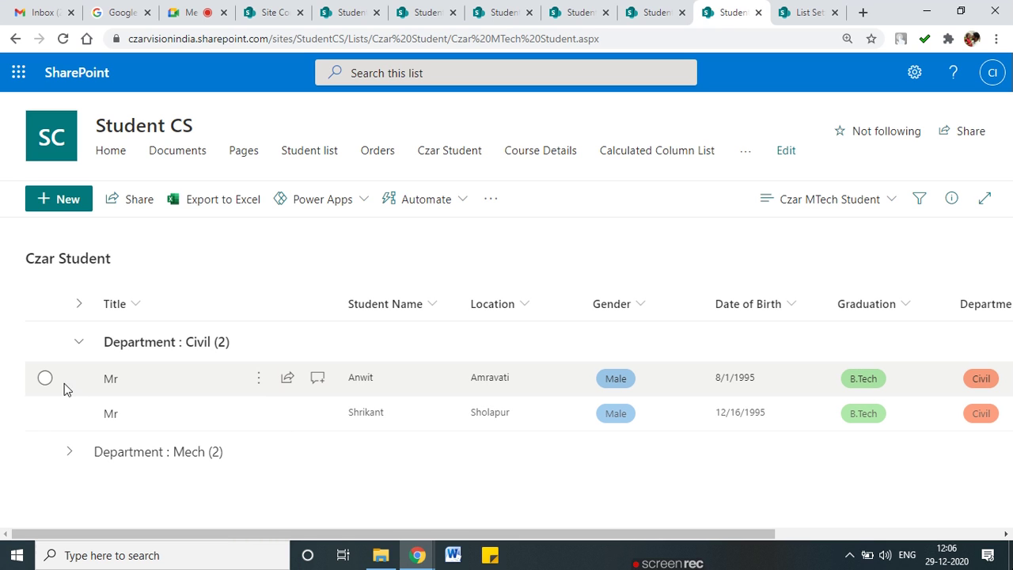
click(256, 383)
click(256, 383)
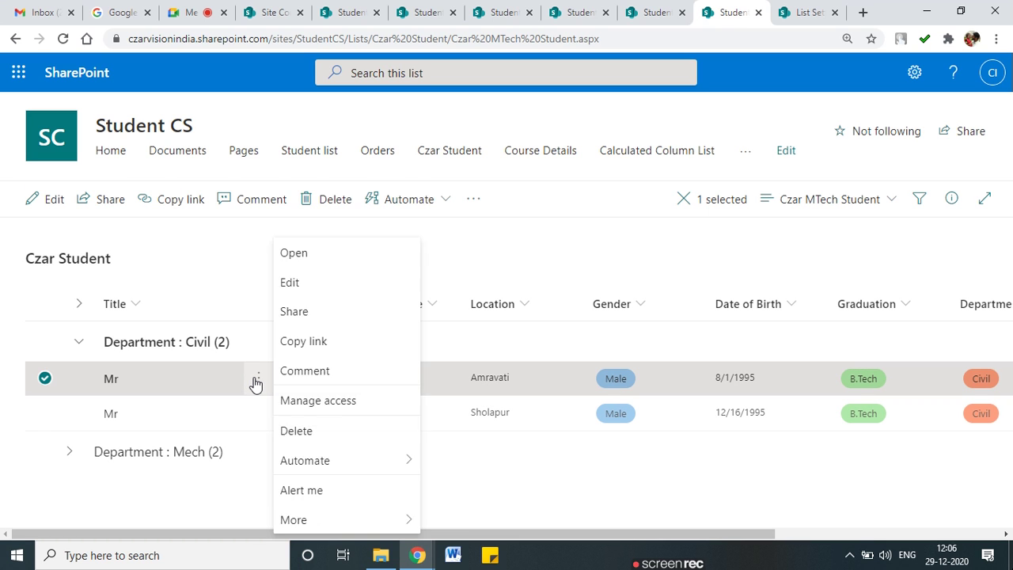
click(551, 353)
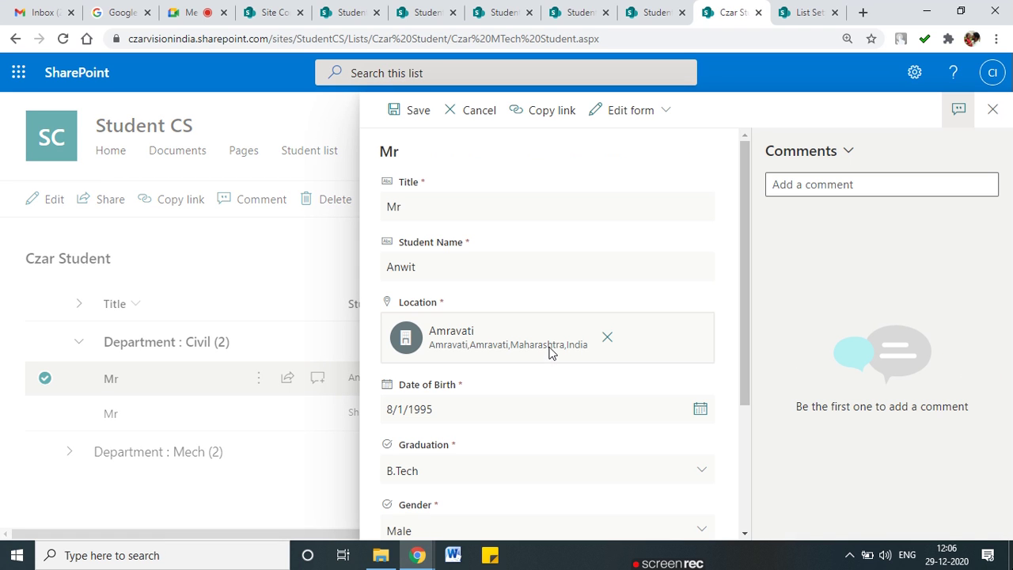
scroll(529, 400, down, 3)
click(506, 349)
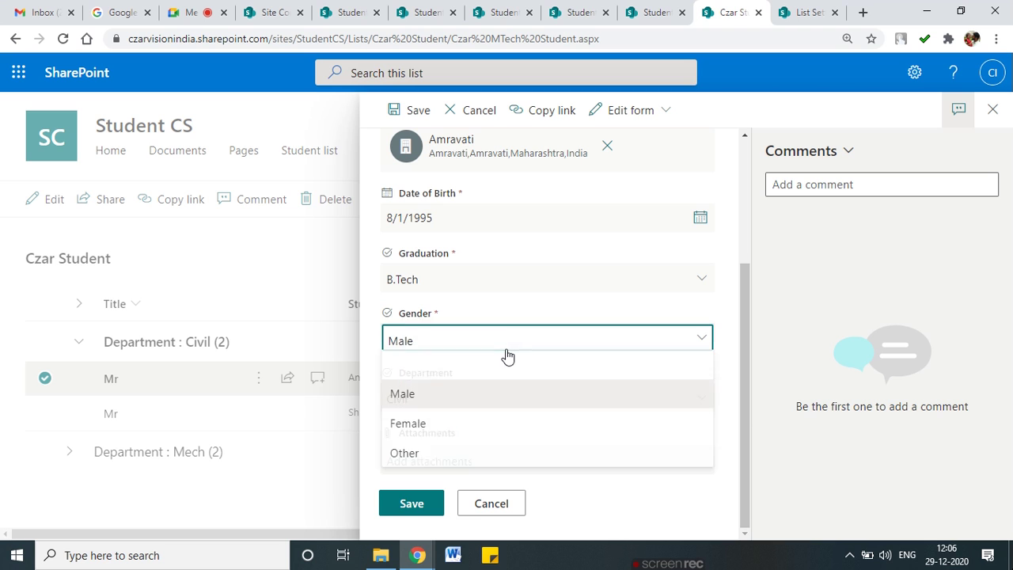
click(423, 422)
click(407, 508)
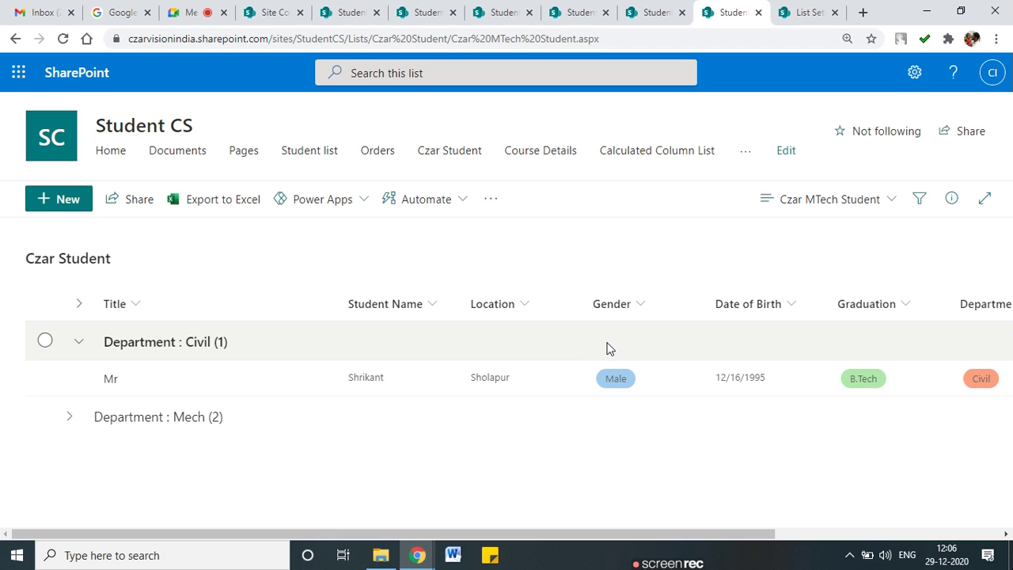
Expand the Mech department group to examine its students alongside the Civil group
mouse_move(618, 345)
mouse_down()
mouse_move(609, 429)
mouse_move(600, 344)
mouse_up()
click(72, 417)
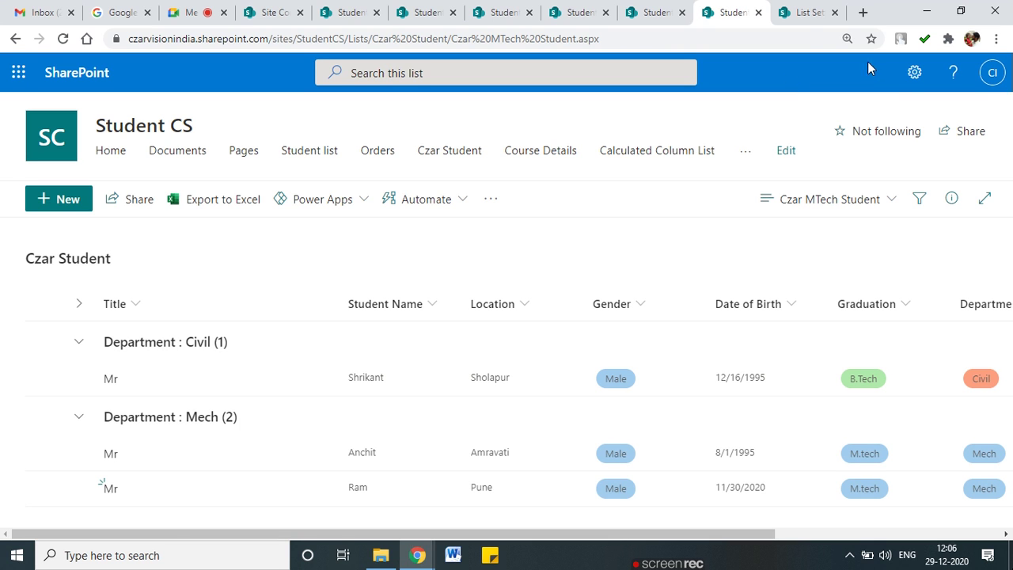
Reload the list settings page and open the Czar MTech Student view for editing, checking the grouped list briefly
click(813, 13)
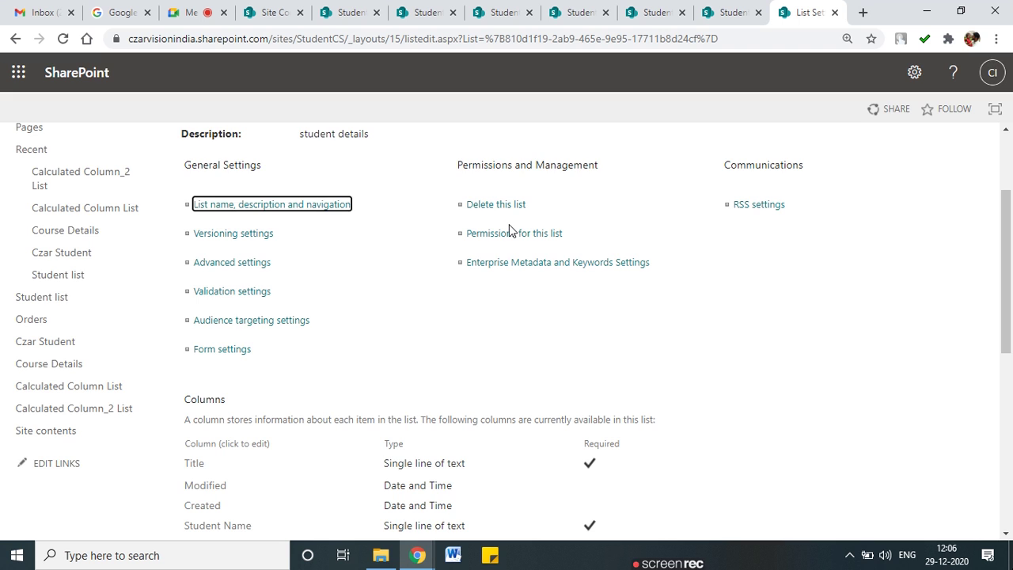
scroll(823, 273, down, 6)
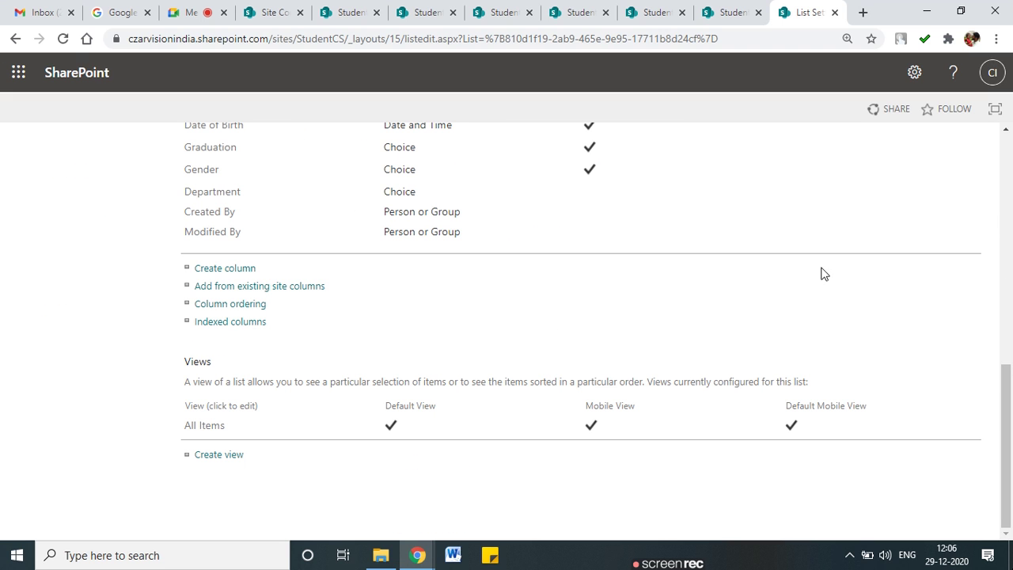
click(65, 40)
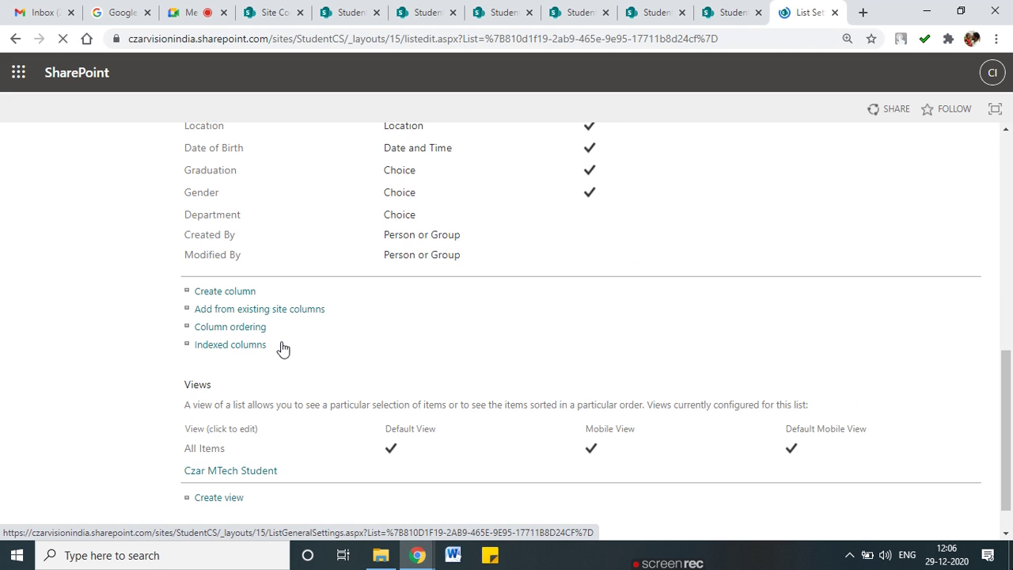
scroll(283, 348, down, 1)
click(221, 432)
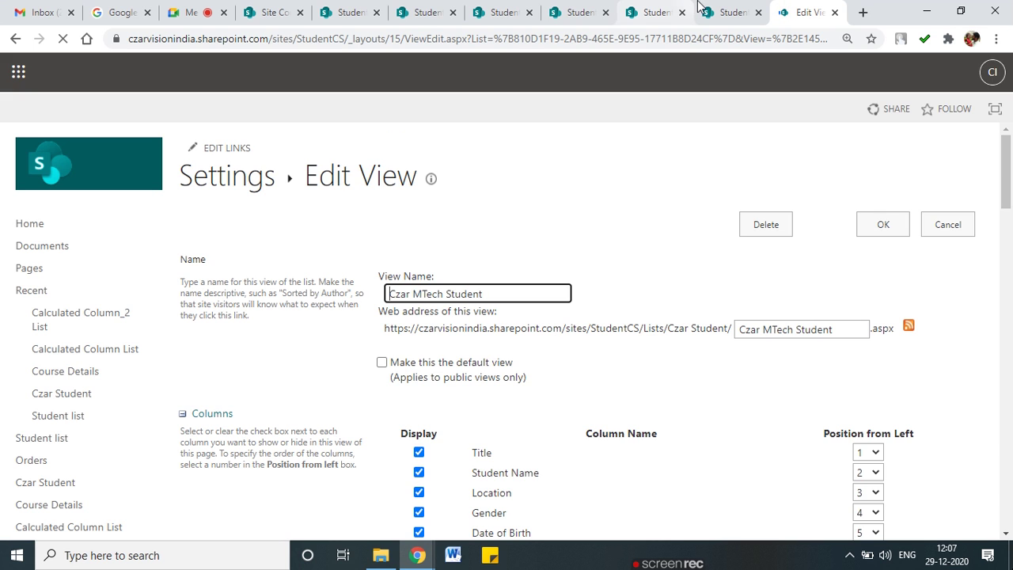
click(732, 12)
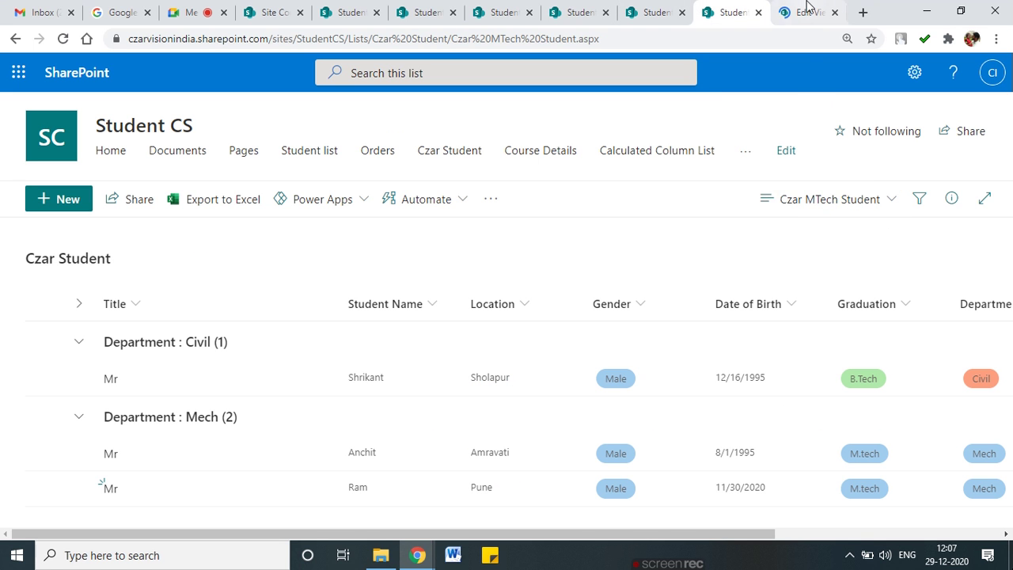
click(795, 12)
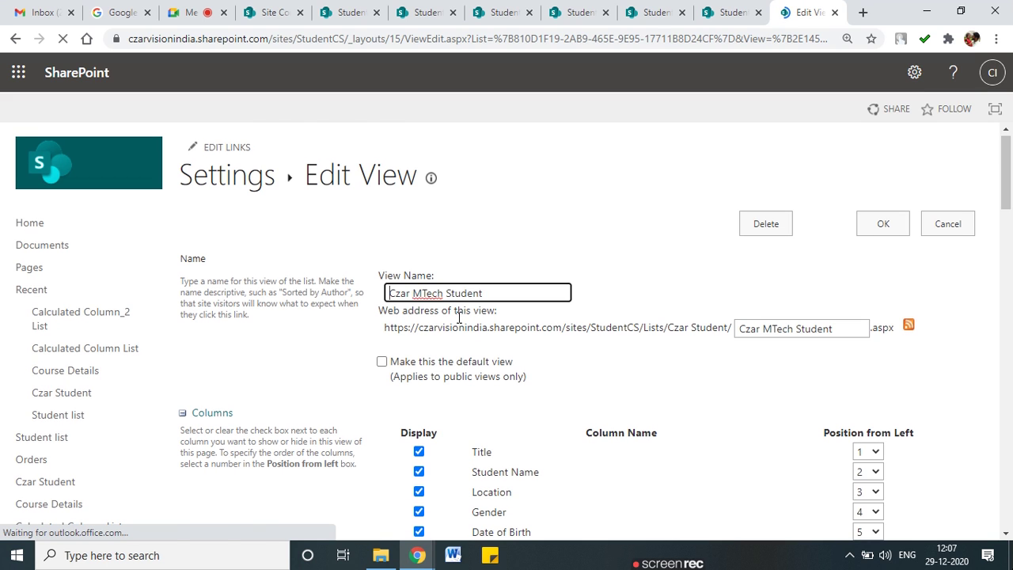
Expand the Group By settings, add Graduation as the second grouping column and save the view
scroll(475, 332, down, 20)
scroll(208, 233, down, 2)
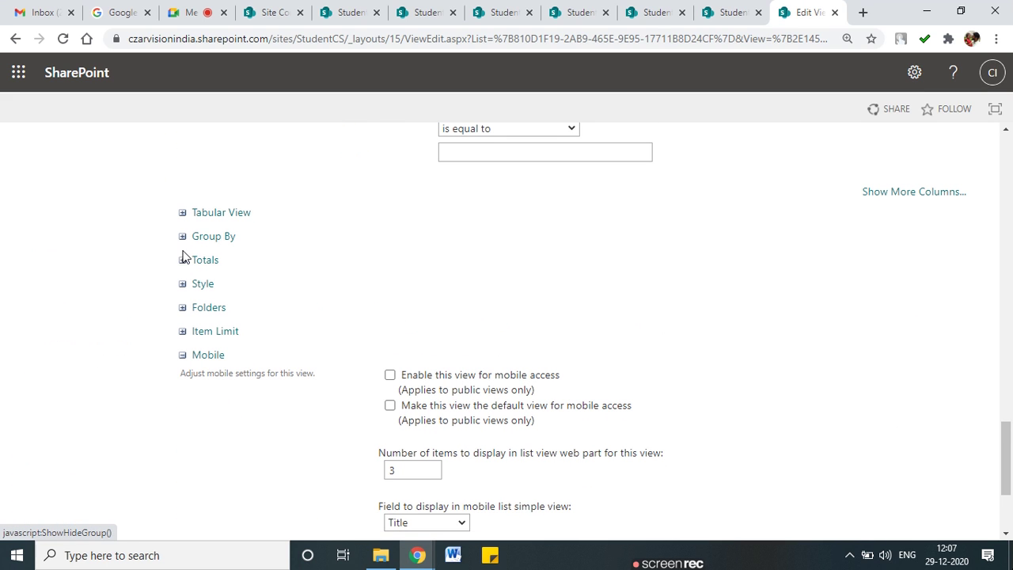
click(192, 238)
scroll(460, 317, down, 2)
scroll(447, 261, up, 1)
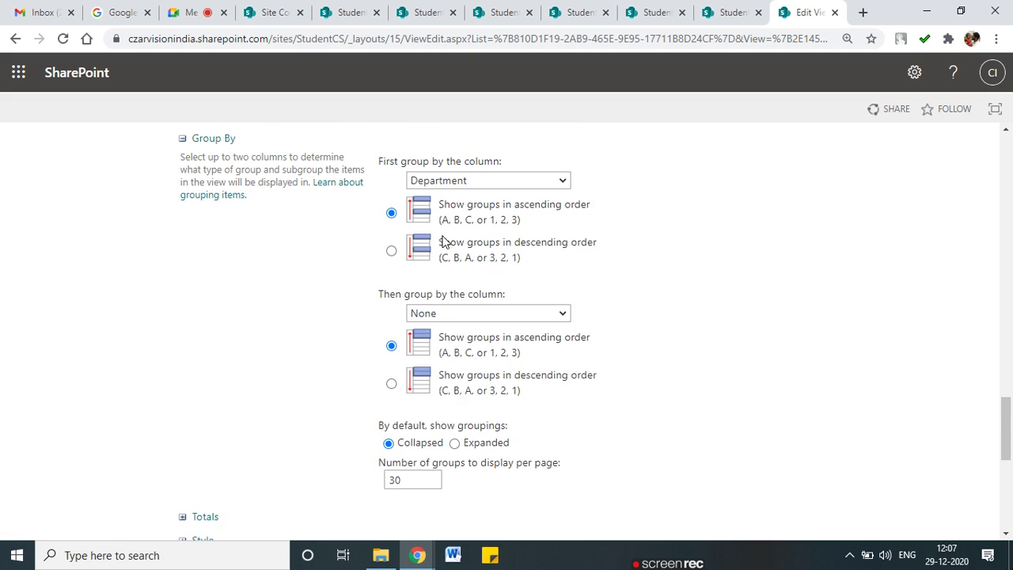
scroll(447, 222, up, 1)
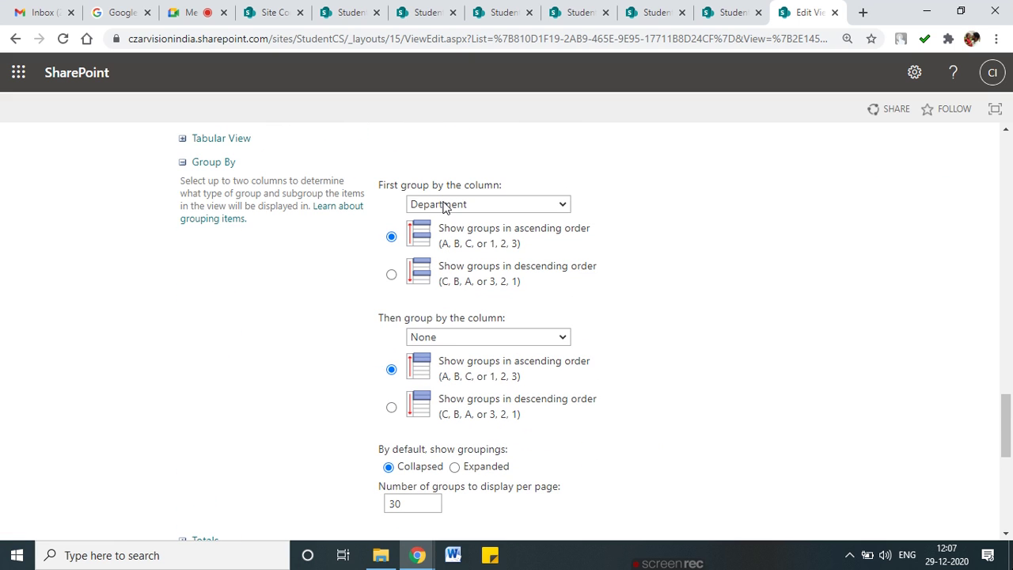
click(467, 341)
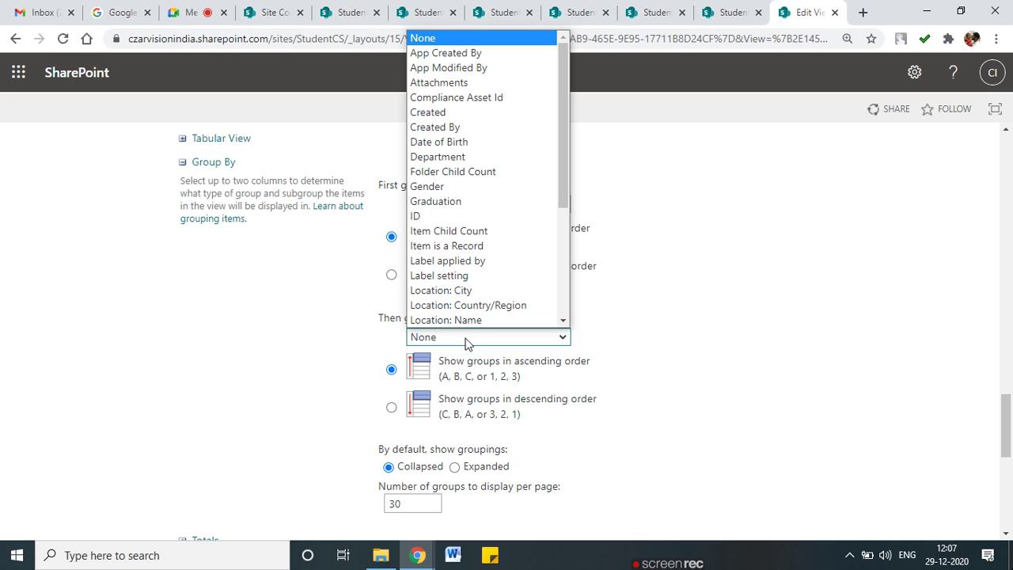
scroll(493, 229, down, 1)
drag(563, 139, 508, 144)
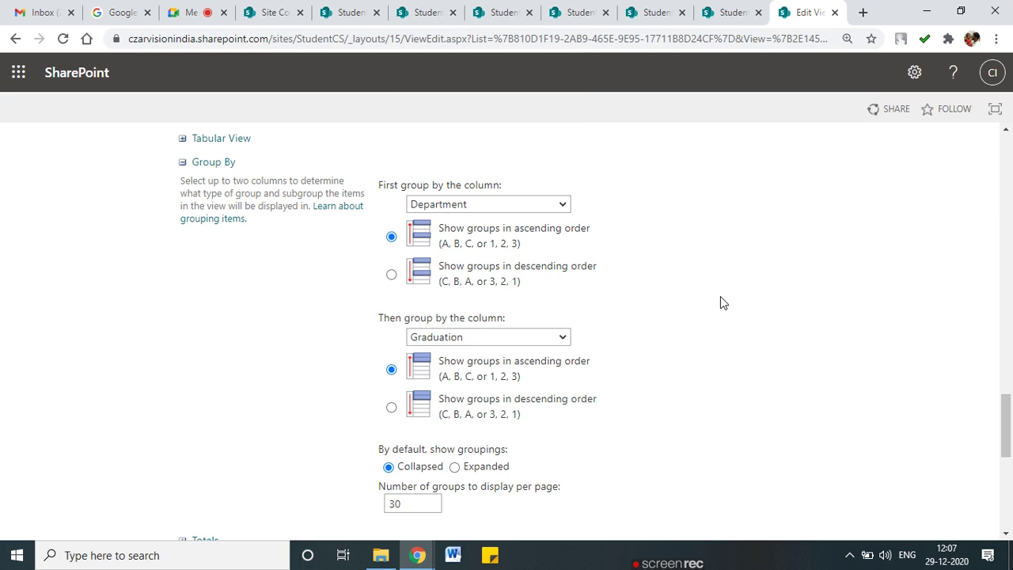
scroll(637, 342, down, 6)
click(885, 445)
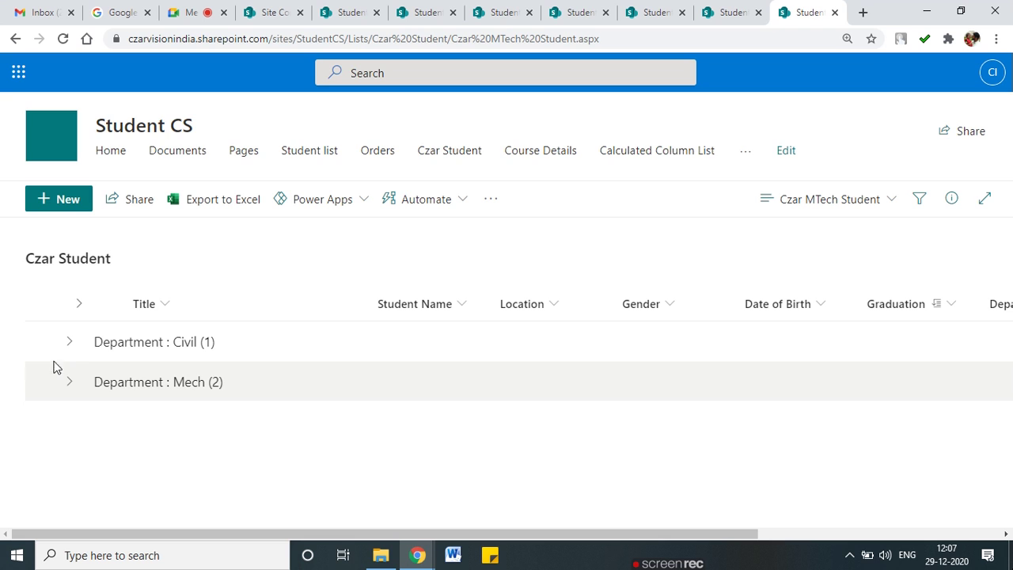
Expand the Mech department group to examine its Graduation subgroups
click(73, 385)
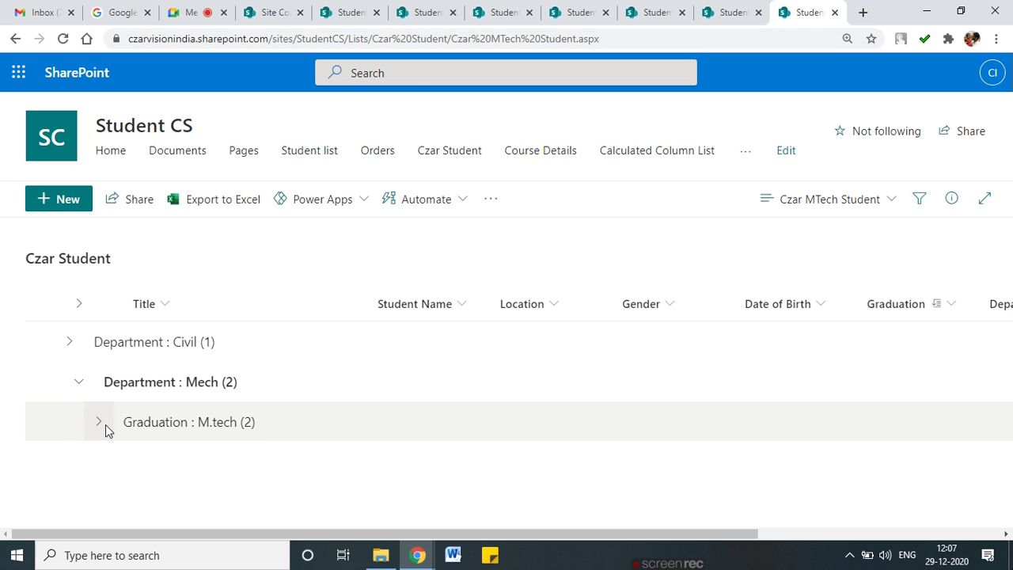
Expand and collapse the Mech and Civil department groups with their graduation subgroups to review the grouped student records
click(100, 423)
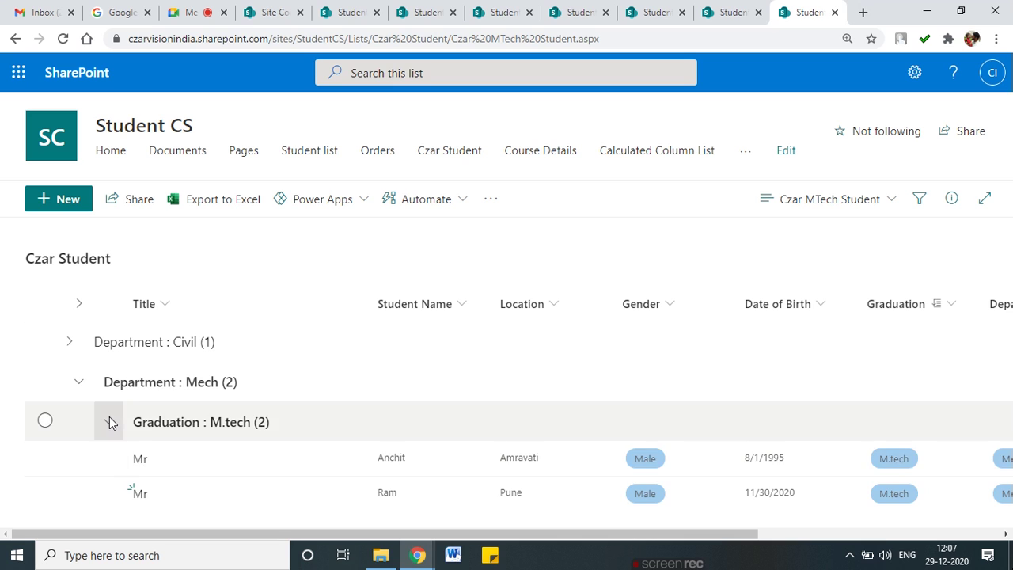
click(108, 420)
click(80, 383)
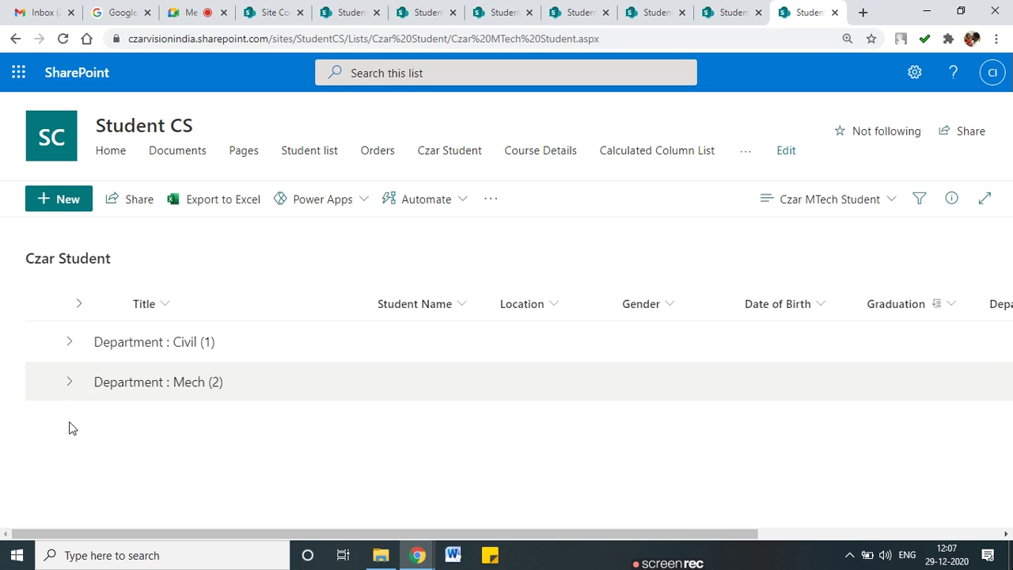
click(77, 346)
click(99, 382)
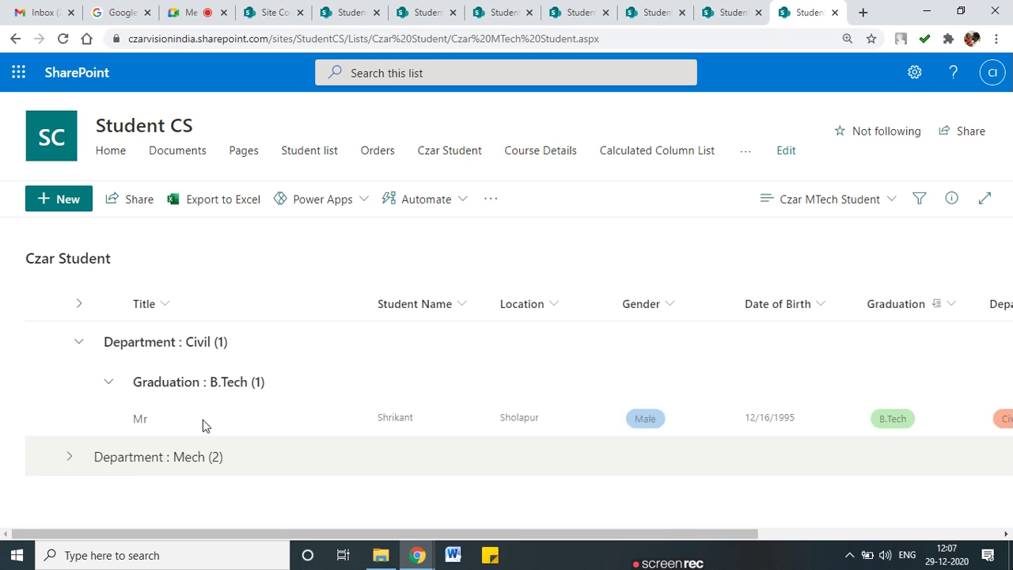
click(108, 383)
click(75, 342)
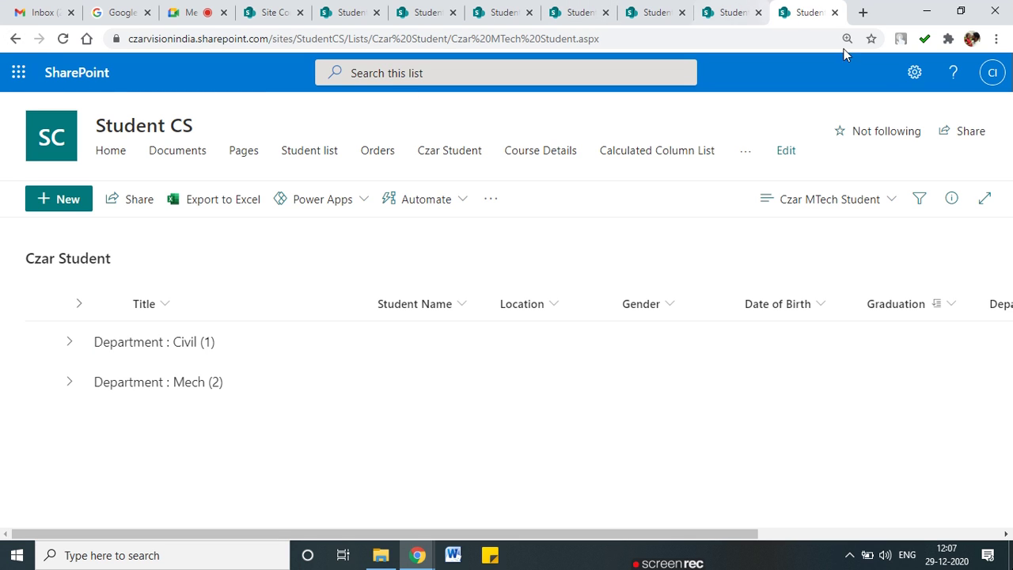
Open the Czar MTech Student view for editing and close the surplus SharePoint browser tabs
click(914, 72)
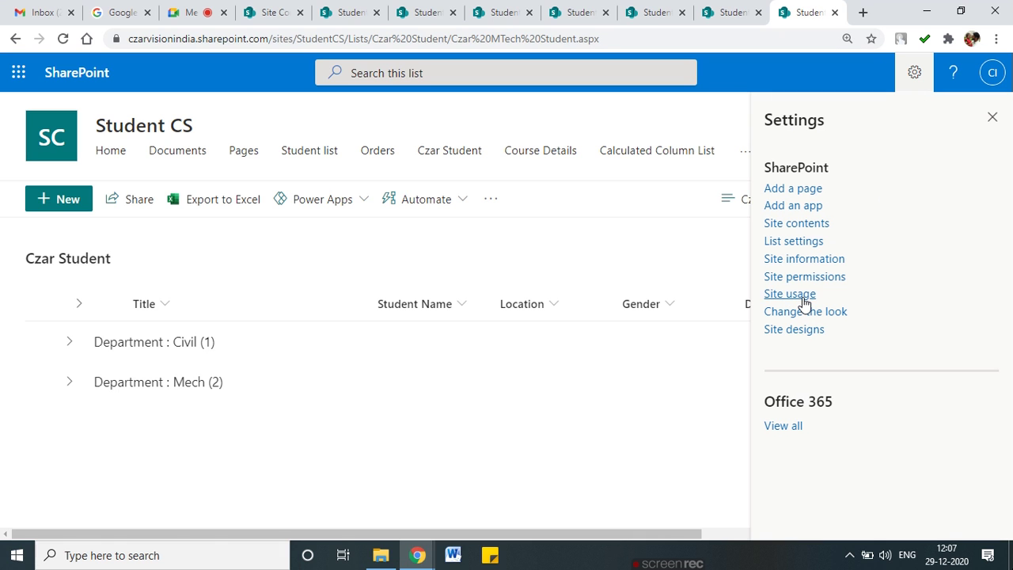
click(732, 199)
click(779, 469)
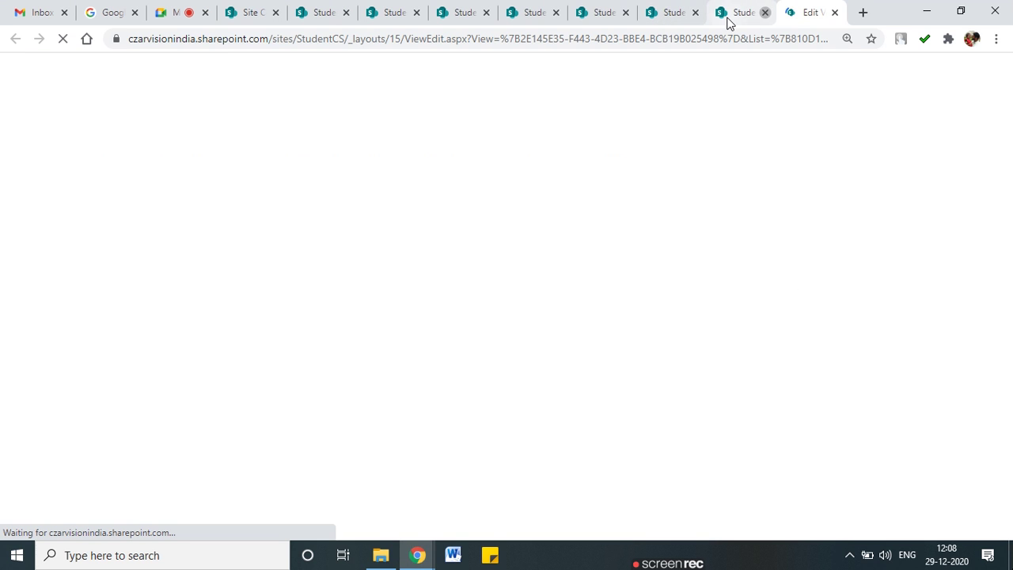
click(696, 13)
click(696, 13)
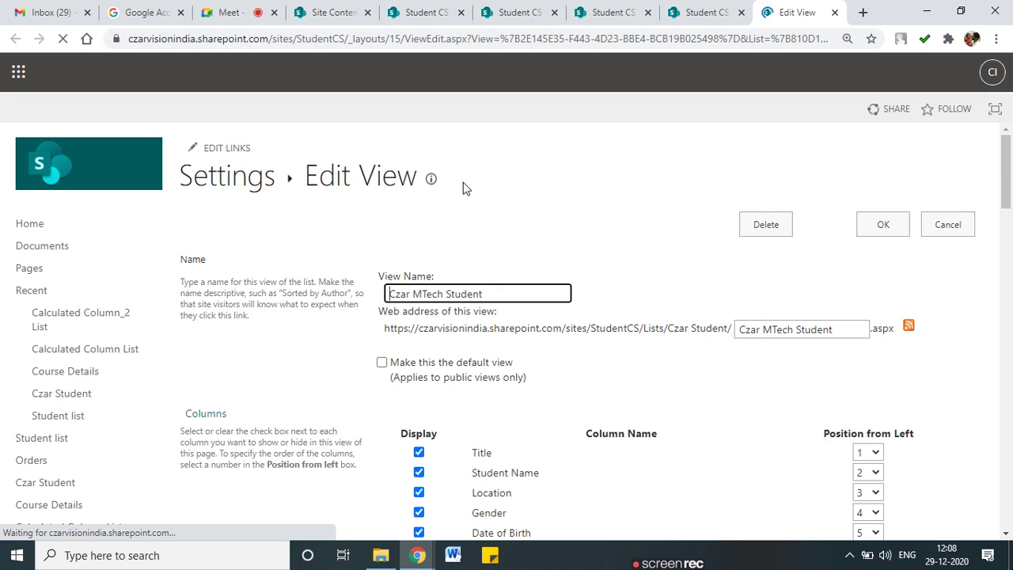
Expand the Totals settings of the view and examine the total options offered for the Date of Birth column
scroll(472, 229, down, 7)
scroll(479, 269, down, 15)
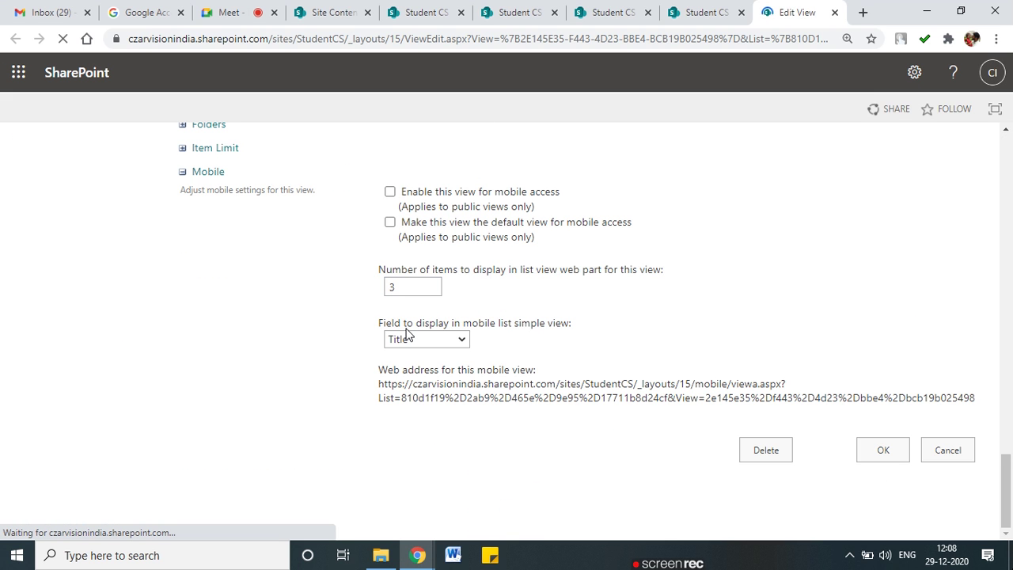
scroll(341, 335, up, 3)
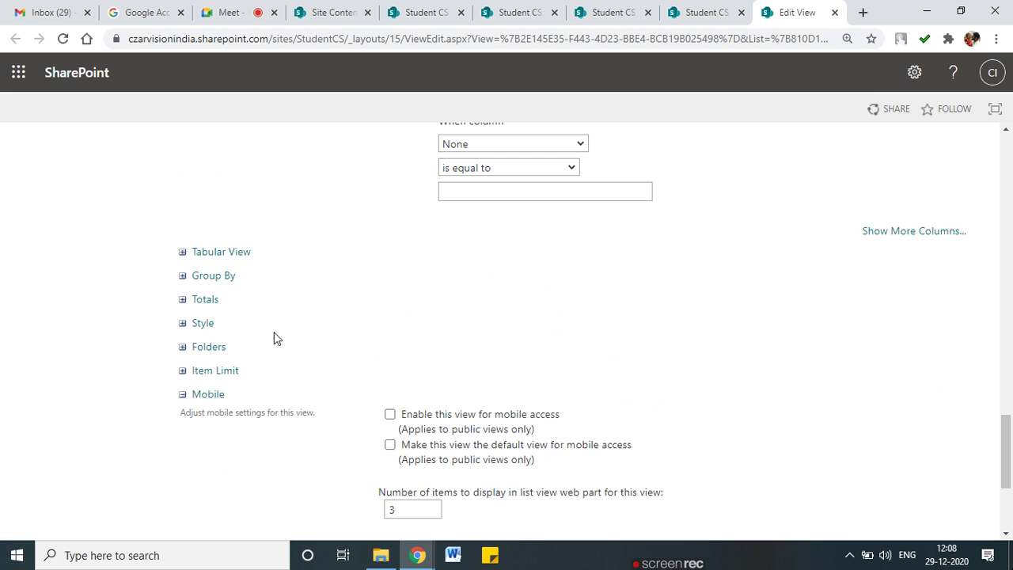
click(184, 302)
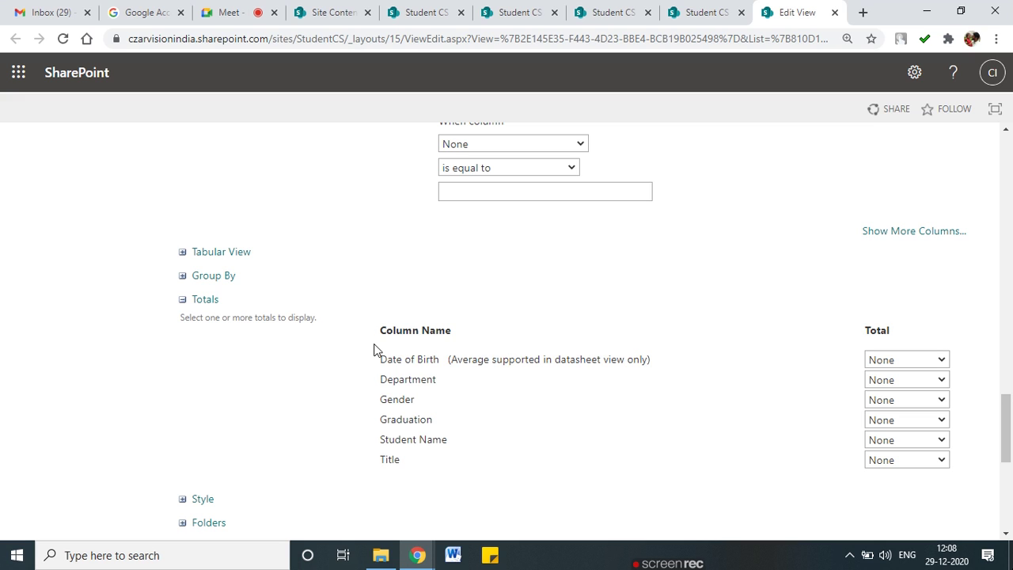
drag(647, 359, 633, 359)
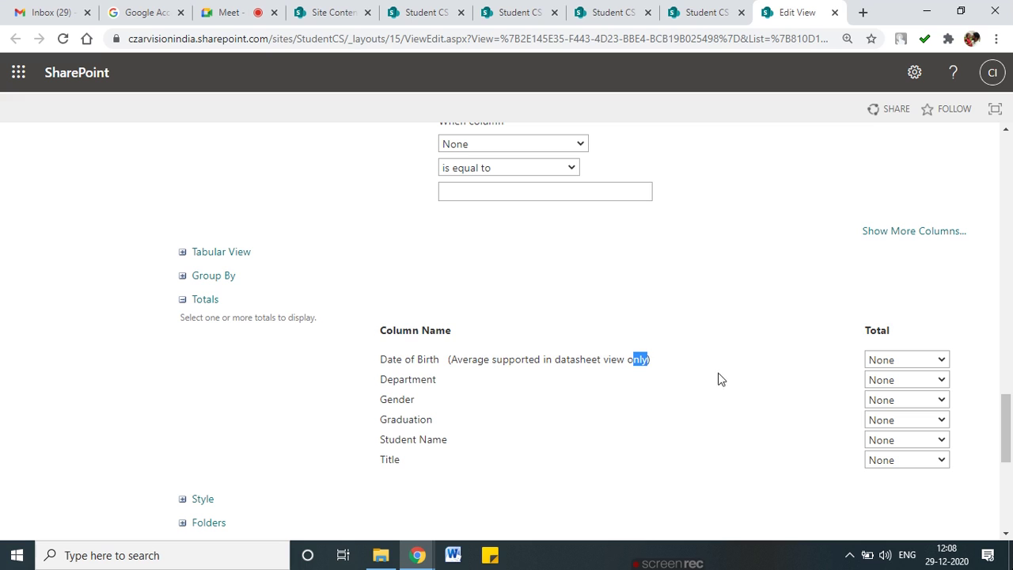
drag(387, 361, 440, 360)
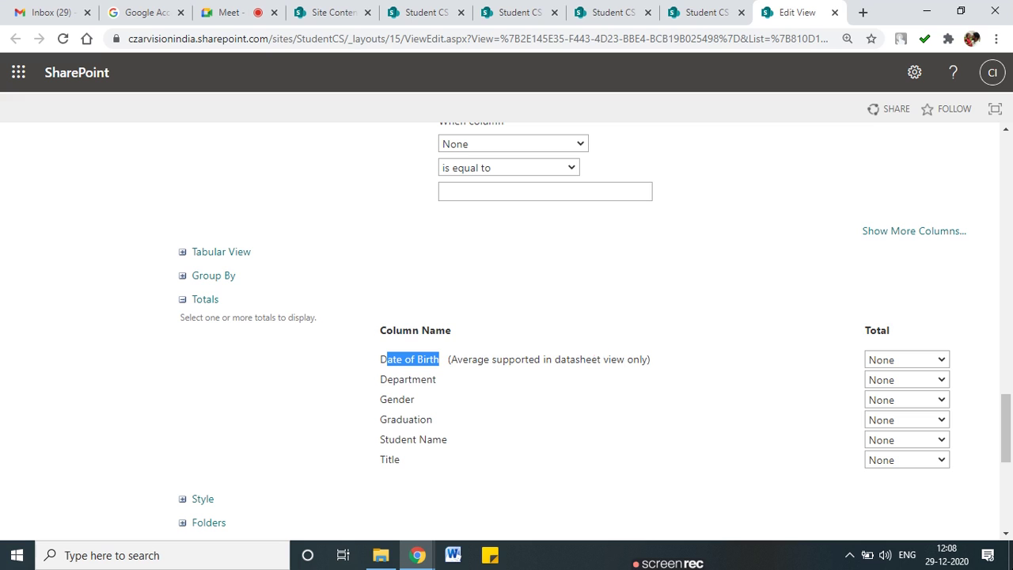
mouse_move(986, 349)
mouse_down()
mouse_move(918, 342)
mouse_move(831, 380)
mouse_move(920, 490)
mouse_move(972, 383)
mouse_up()
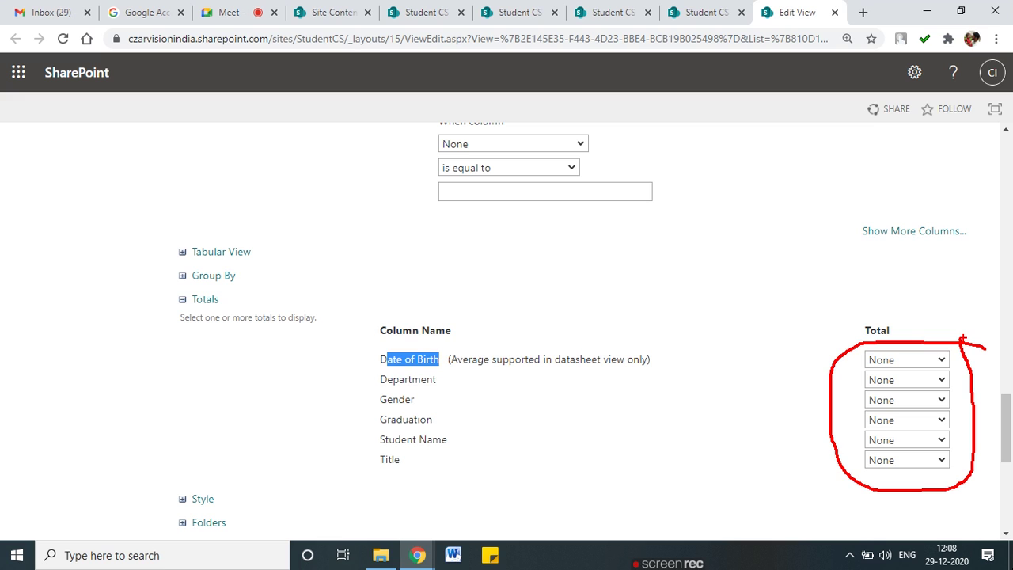
click(934, 360)
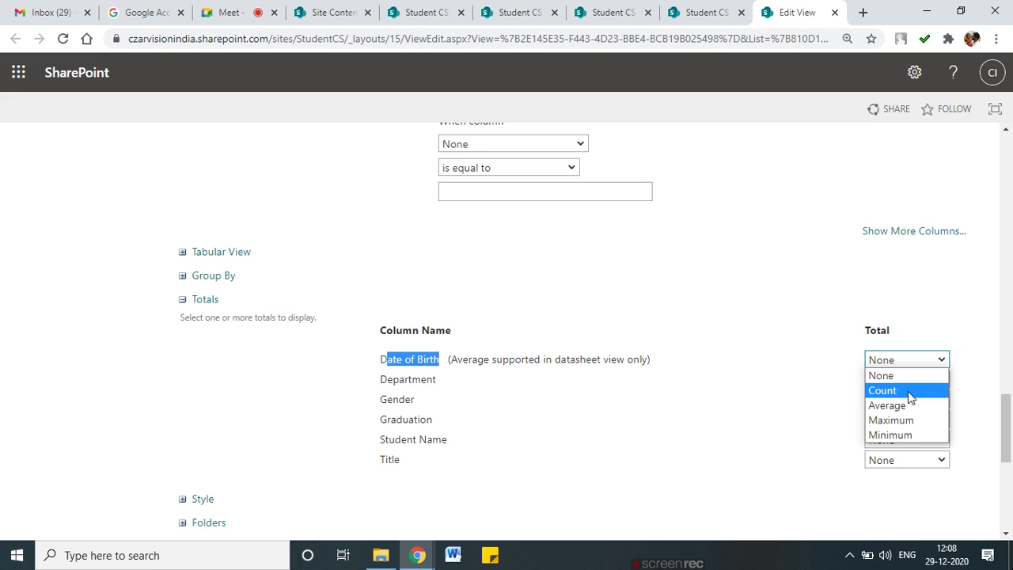
click(426, 369)
drag(366, 369, 502, 360)
click(509, 382)
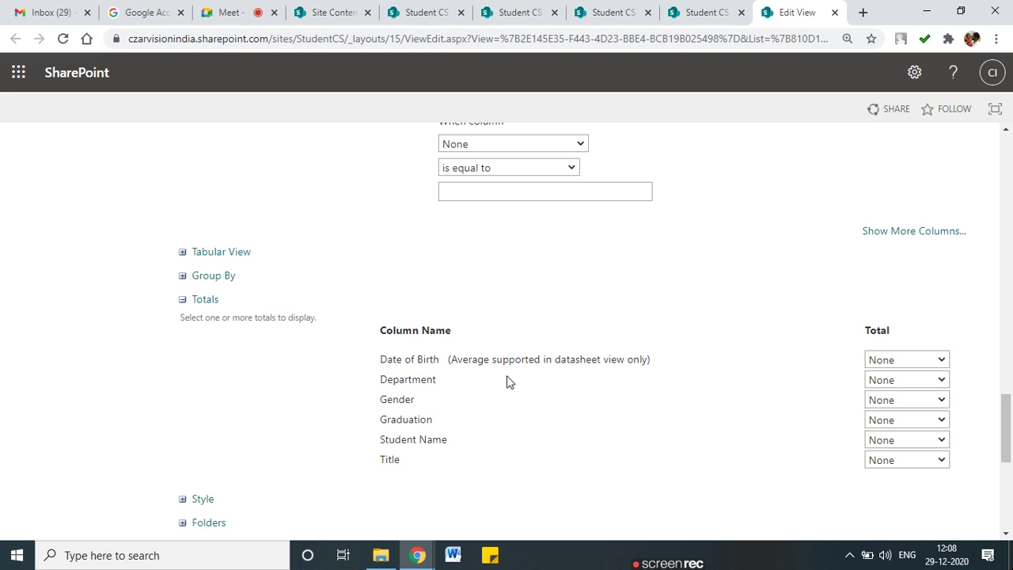
drag(397, 379, 422, 380)
Start a new Currency column named Fees Paid in the Czar Student list, keeping the type as Currency
click(689, 12)
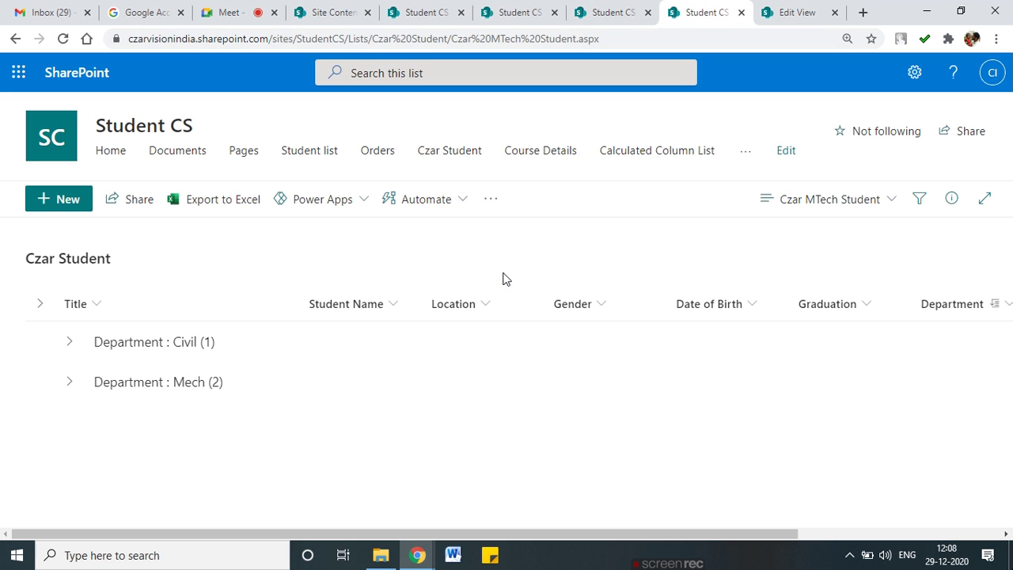
drag(550, 535, 752, 535)
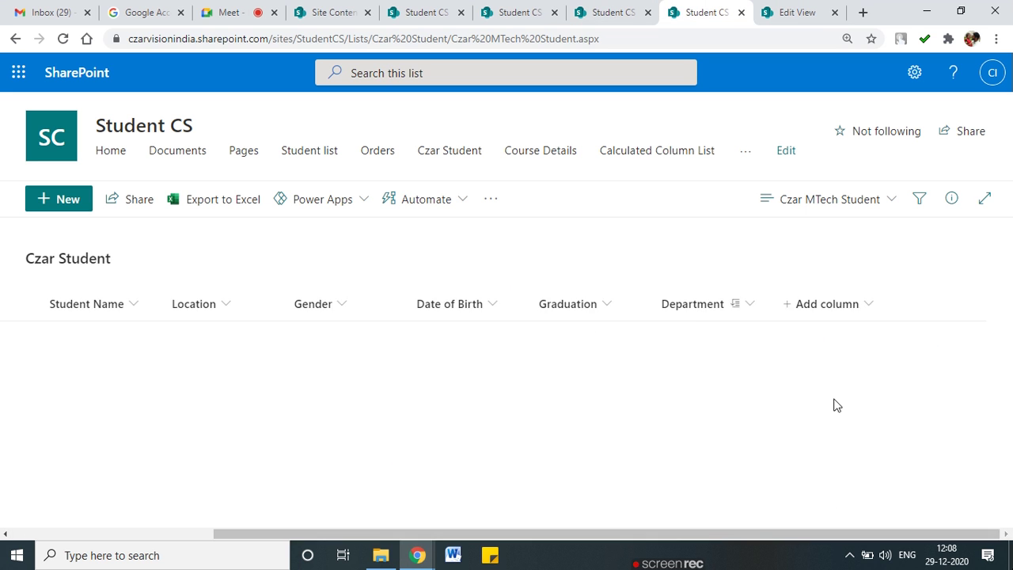
click(851, 306)
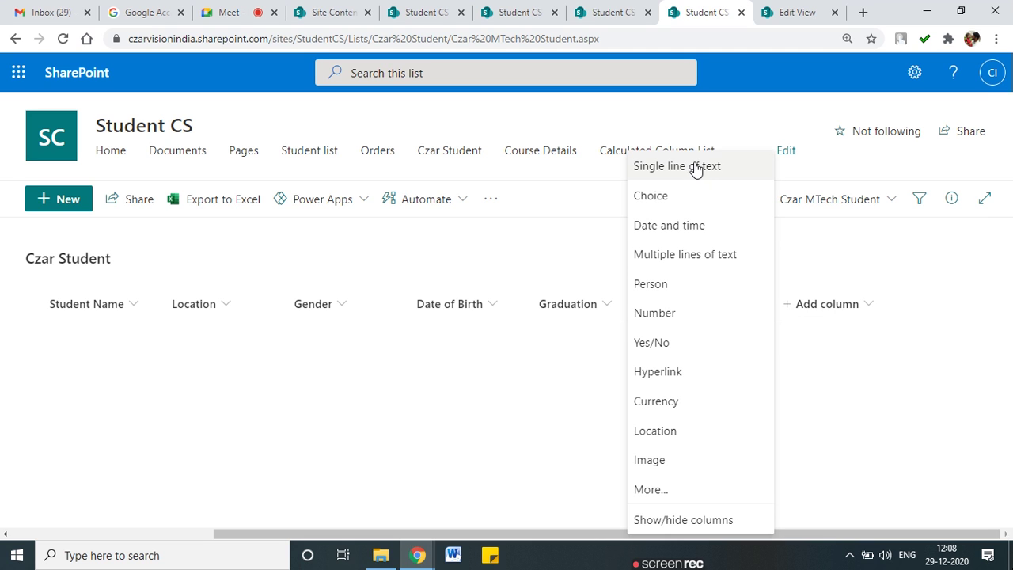
click(674, 405)
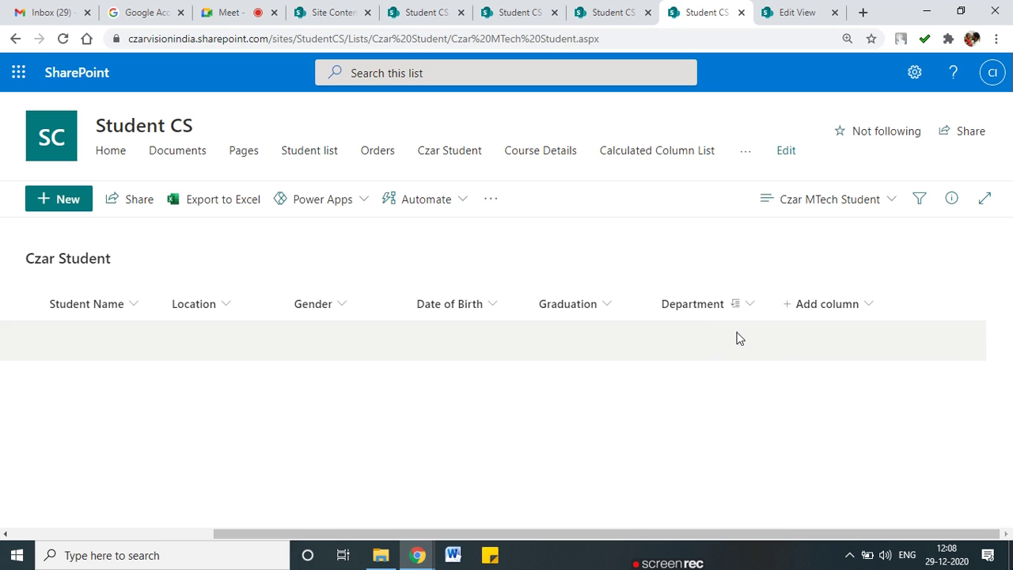
text(Fees Paid)
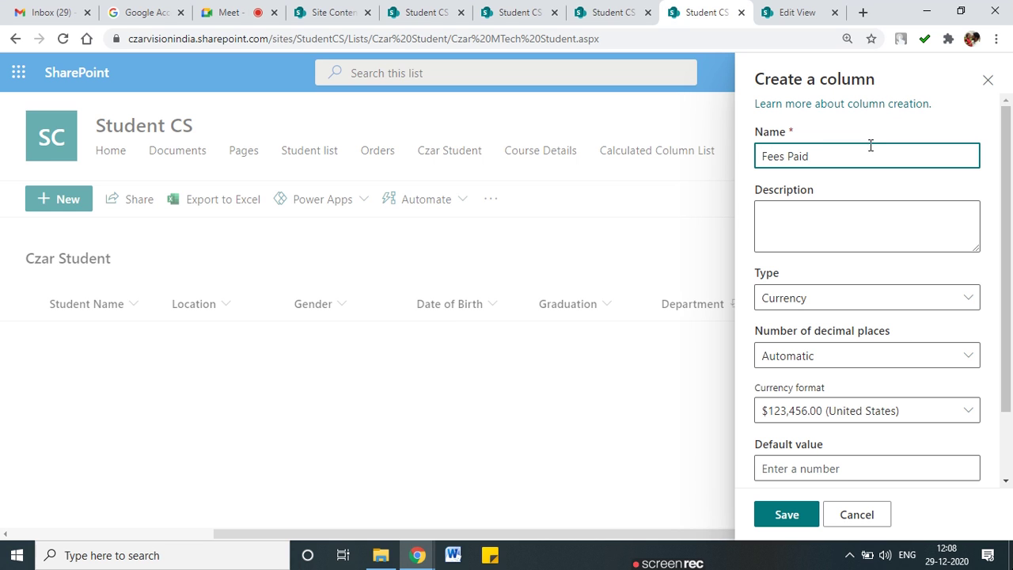
scroll(862, 309, down, 1)
click(874, 225)
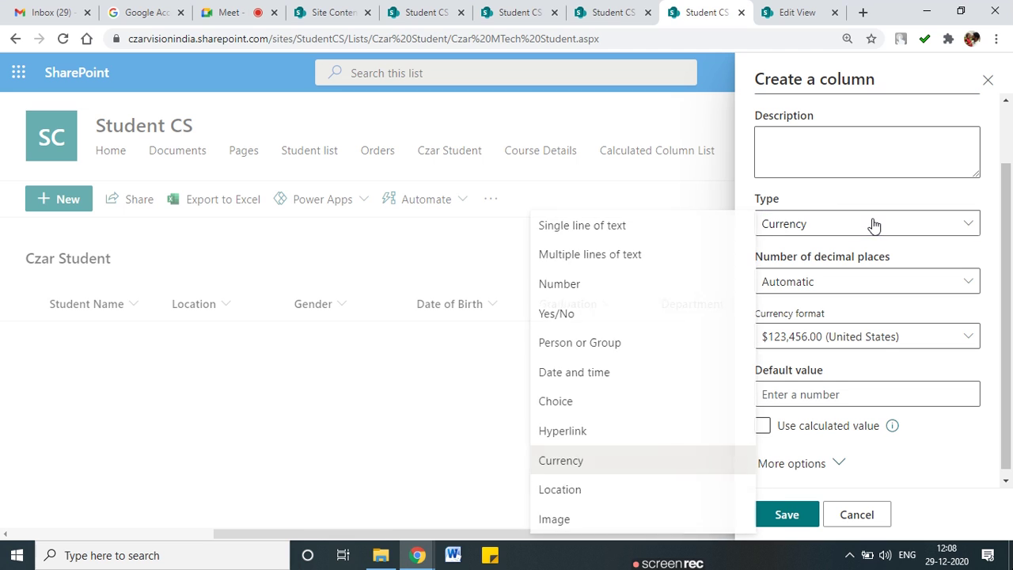
click(841, 224)
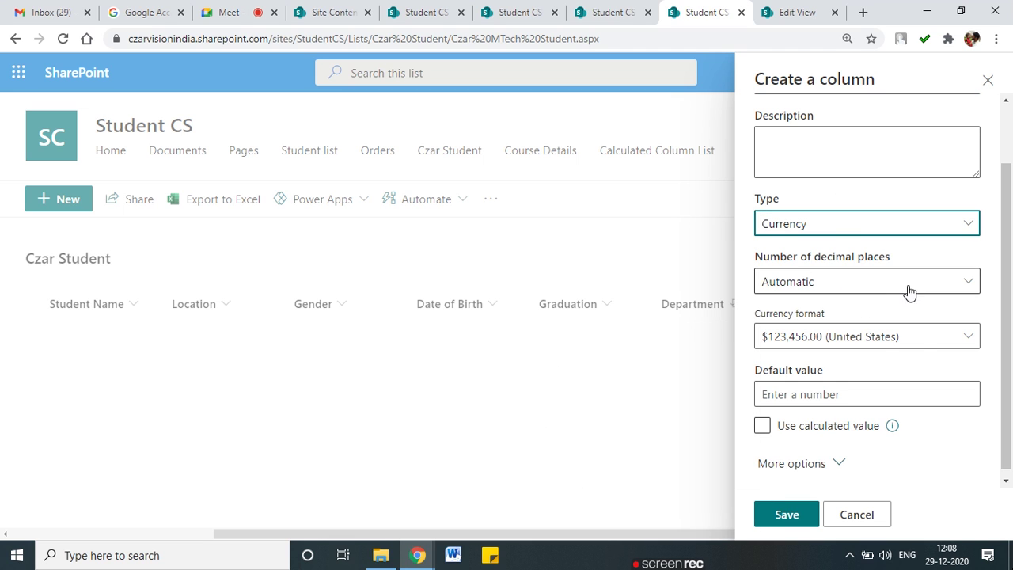
Set the new column's currency format to ₹123,456.00 (India) and save the column
click(979, 338)
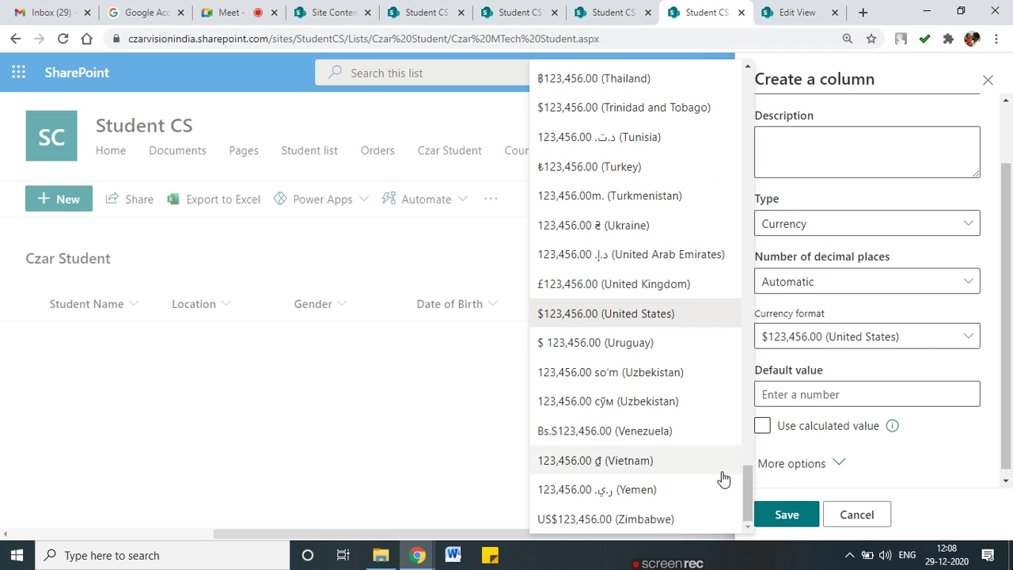
drag(747, 477, 749, 251)
click(635, 229)
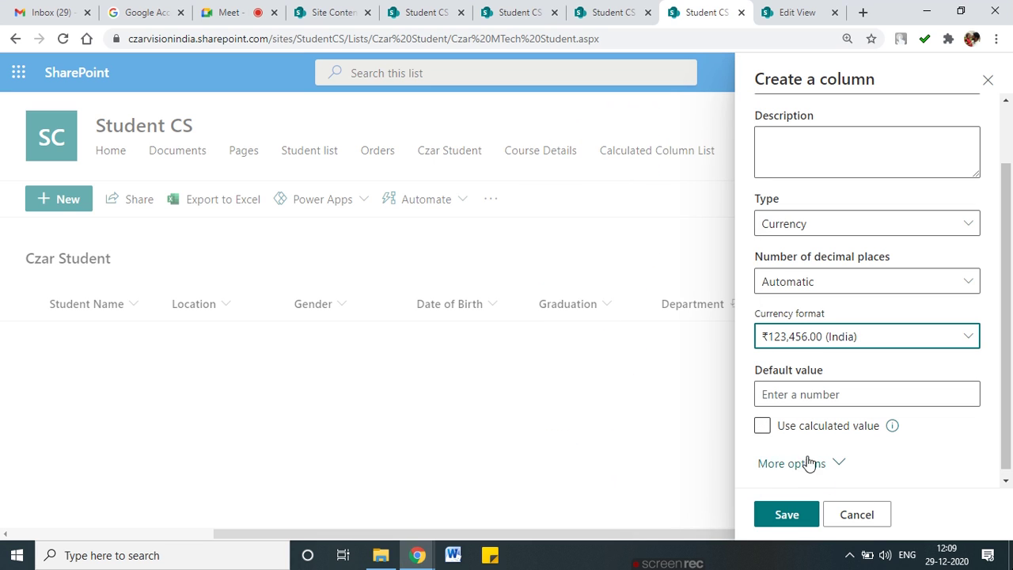
click(786, 516)
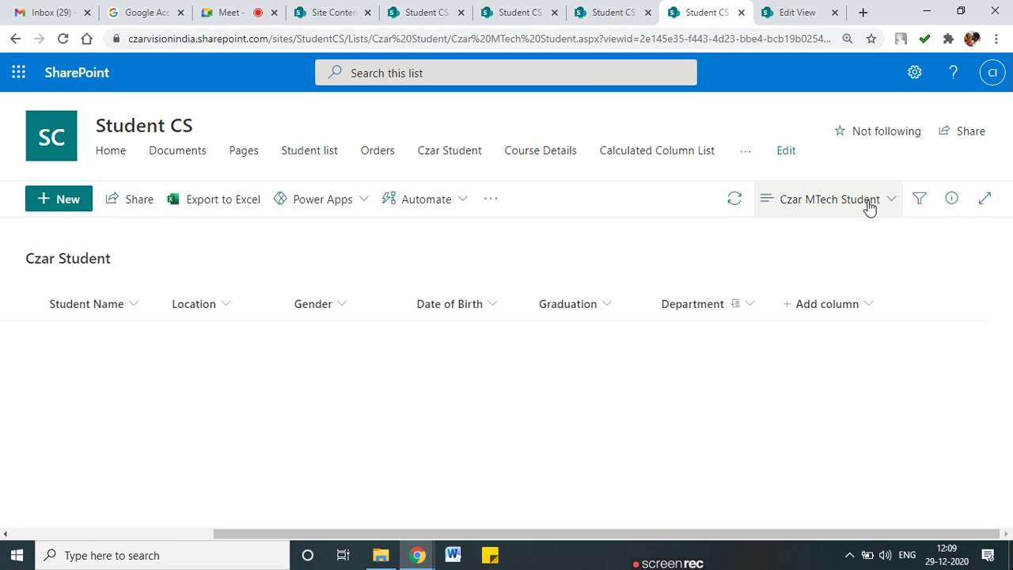
Switch the Czar Student list to the All Items view and open that view for editing
click(870, 206)
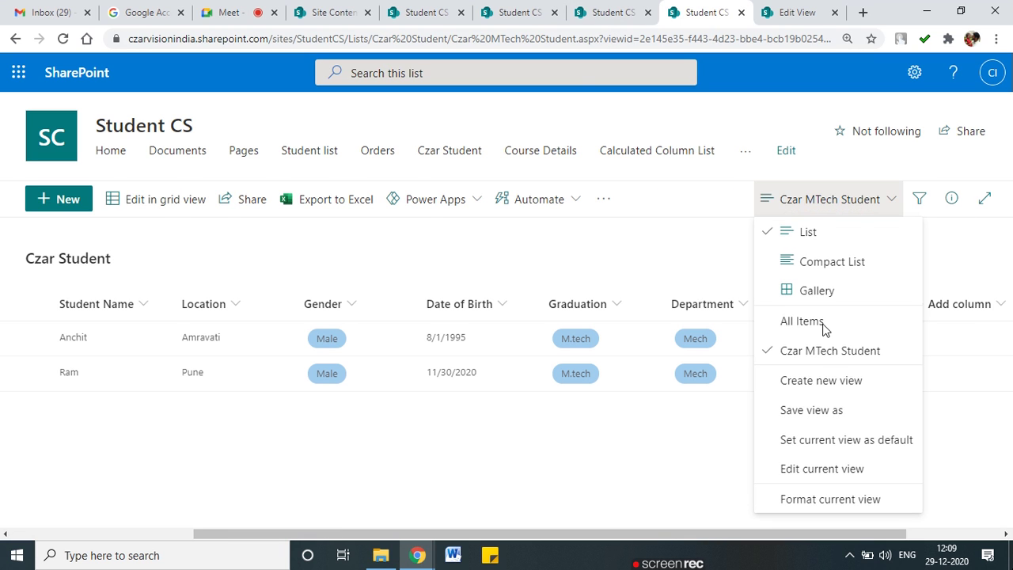
click(831, 347)
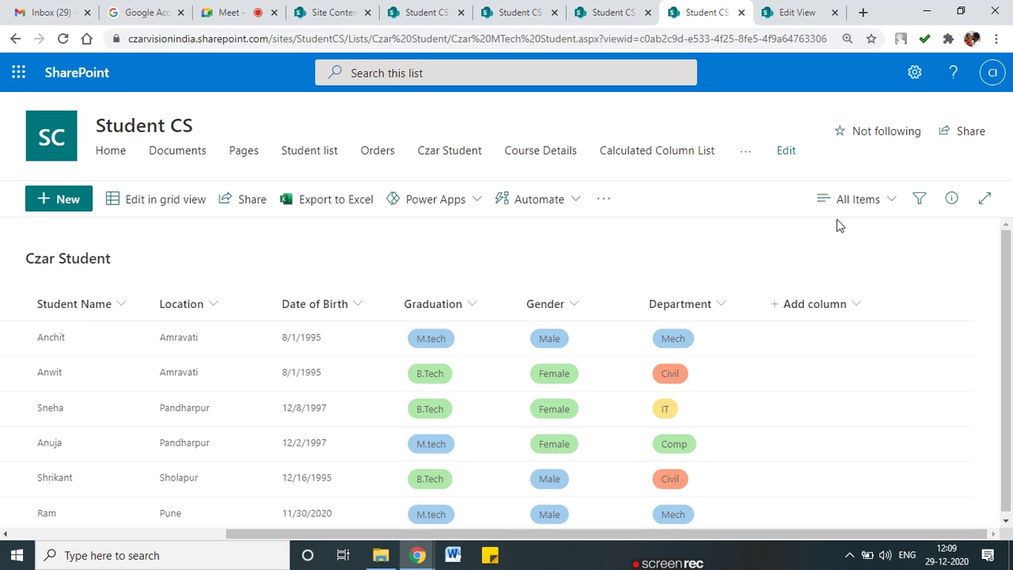
click(874, 211)
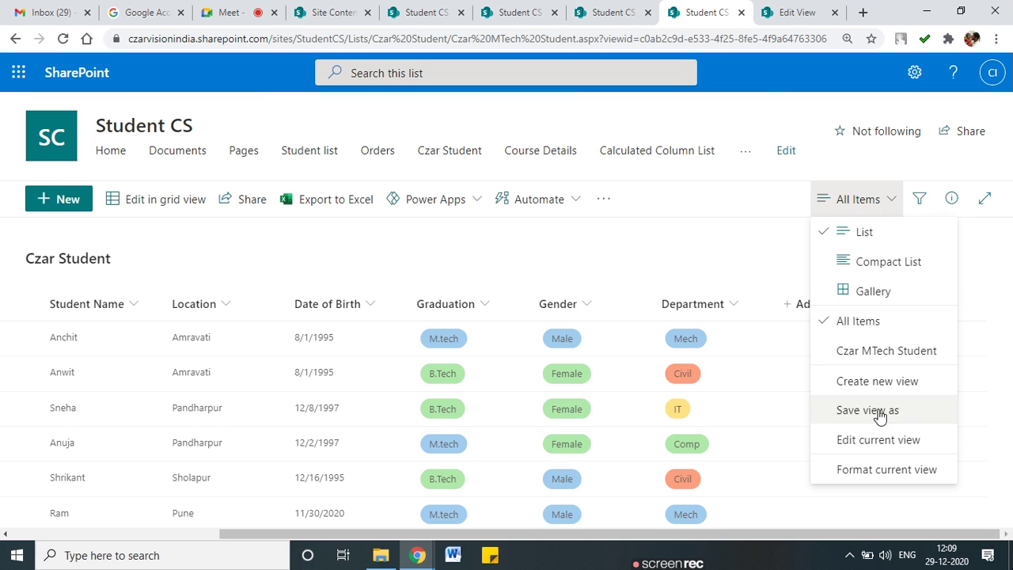
click(879, 440)
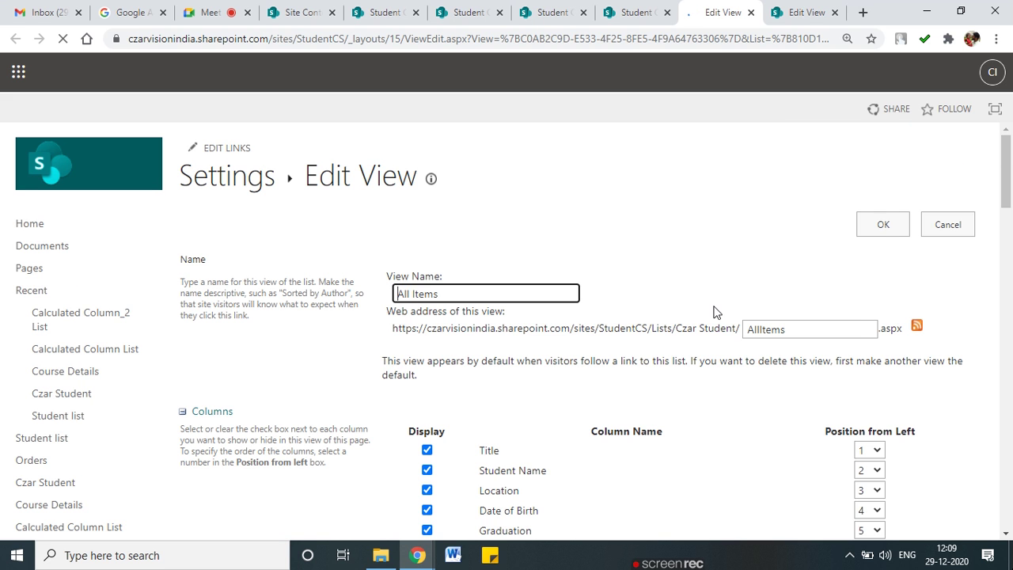
Include the Fees Paid column in the All Items view's displayed columns and save the view
scroll(390, 383, down, 7)
scroll(443, 428, down, 5)
scroll(452, 436, up, 4)
scroll(452, 441, up, 2)
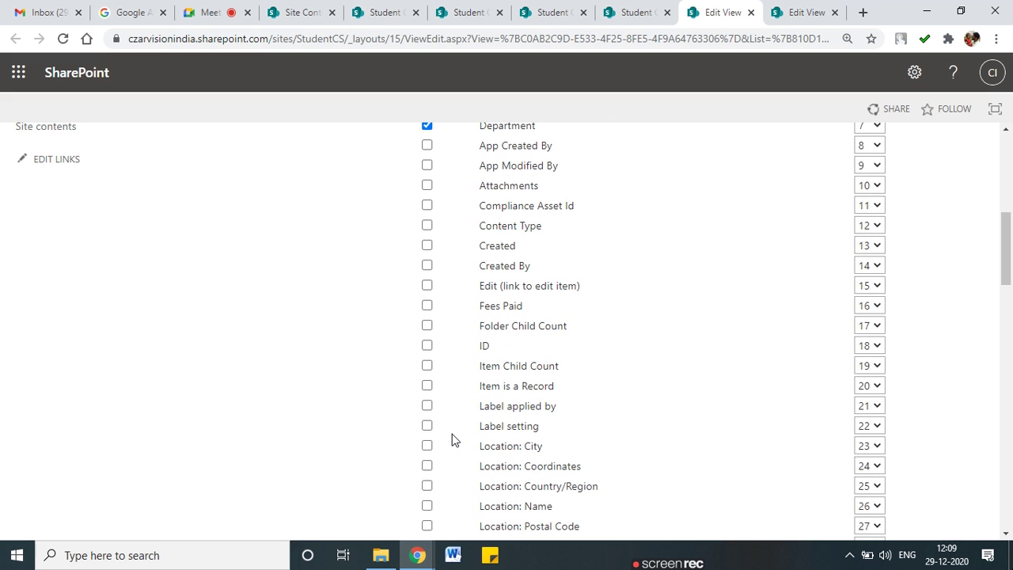
click(427, 306)
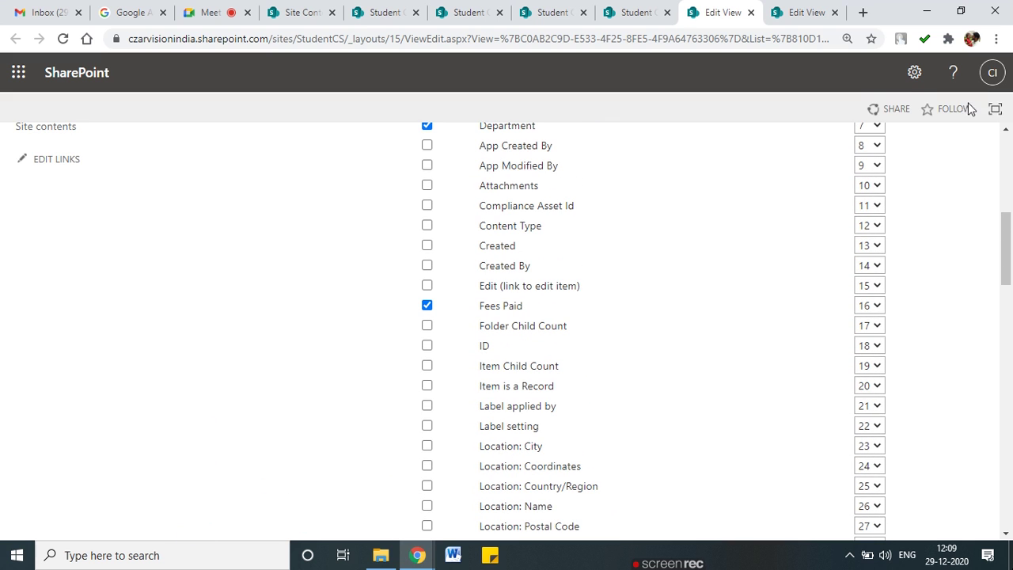
scroll(947, 316, up, 3)
scroll(932, 248, up, 3)
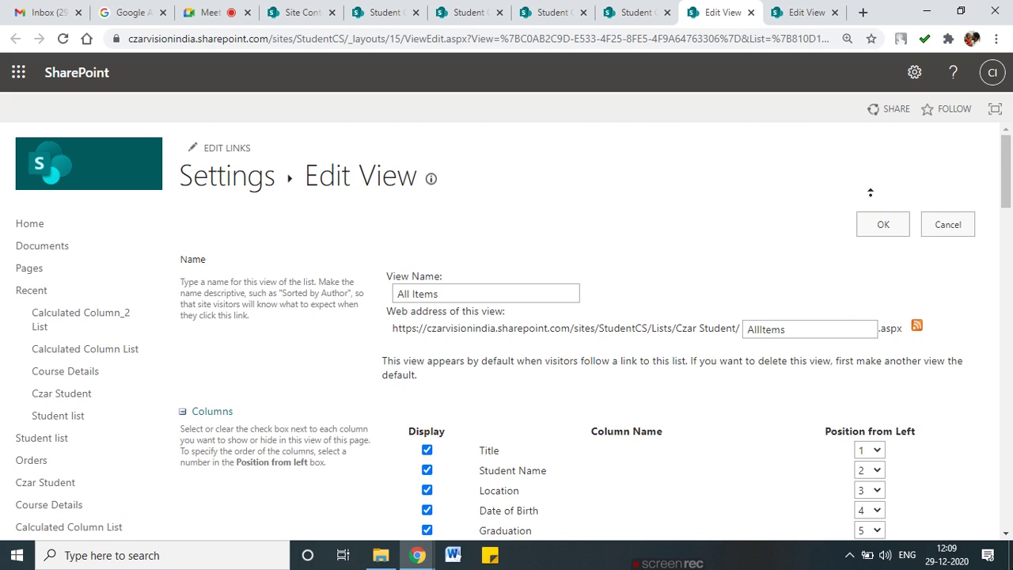
click(879, 229)
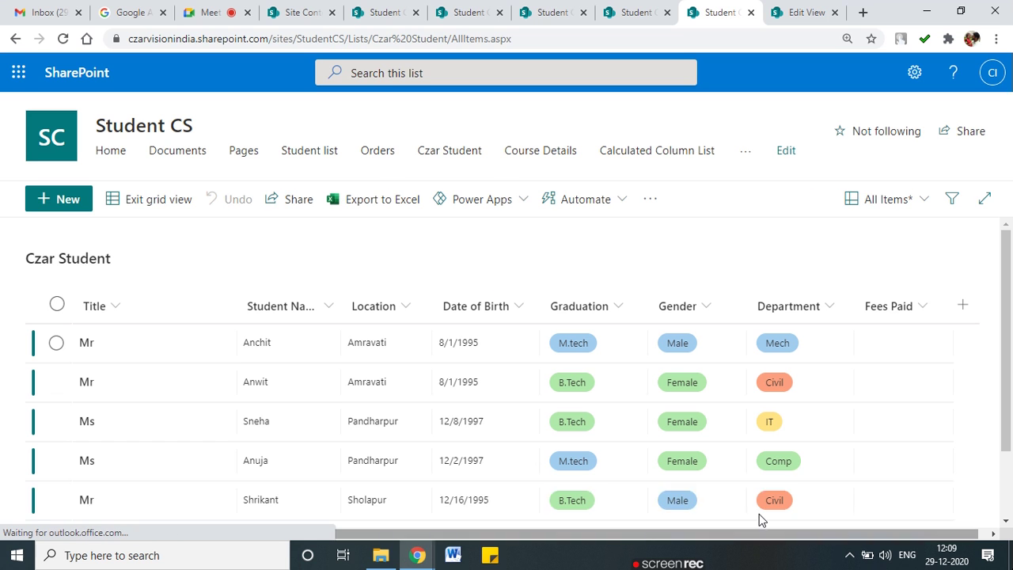
Enter Fees Paid values of 2000, 5000 and 80000 for the first three student rows
drag(784, 536, 814, 538)
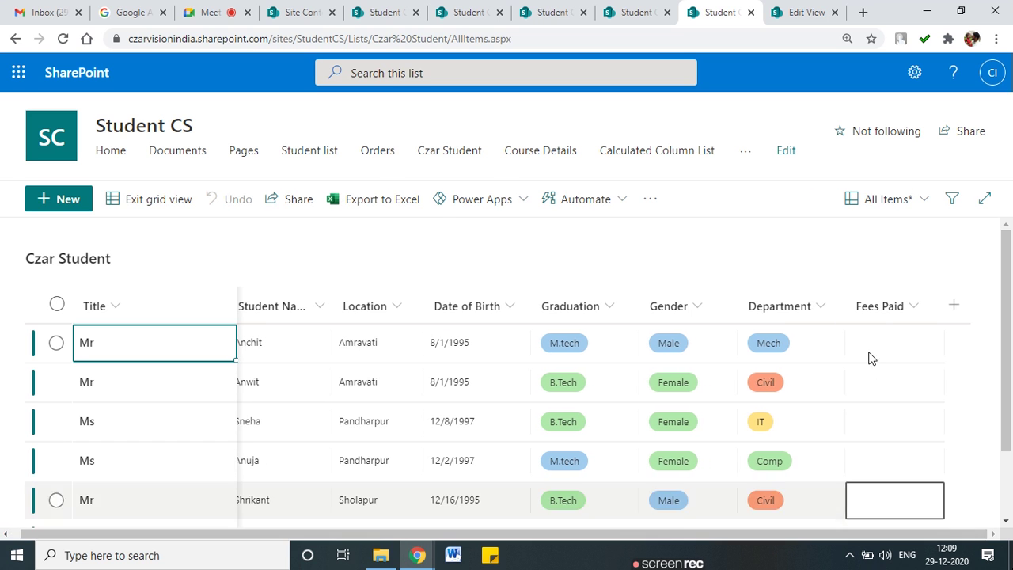
click(878, 342)
text(2000)
click(879, 386)
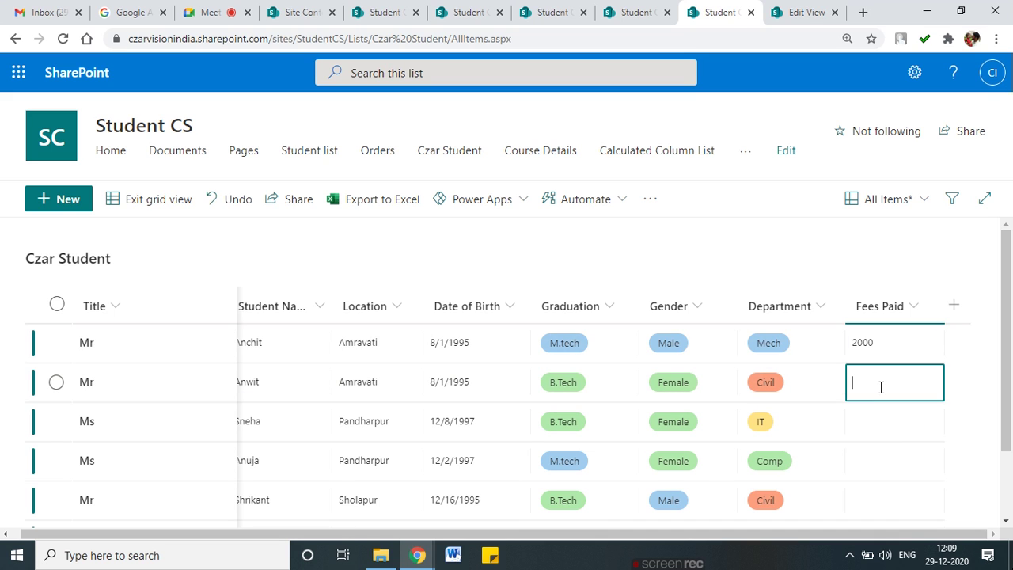
text(5,000)
click(880, 430)
text(80,)
text(0000)
click(880, 456)
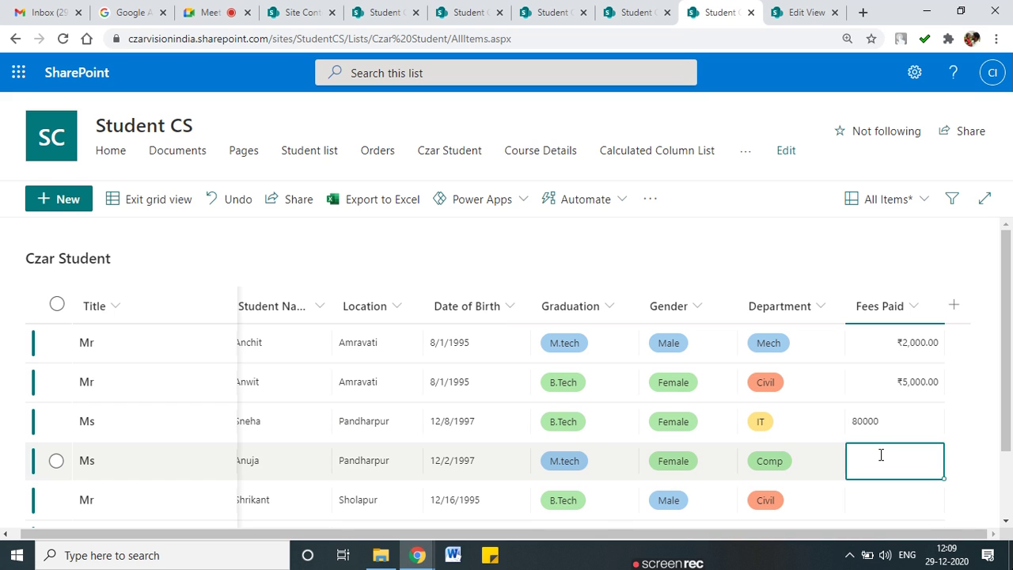
Enter Fees Paid values of 4000, 20000 and 3444 for the remaining three student rows and exit grid view
text(4000)
click(879, 501)
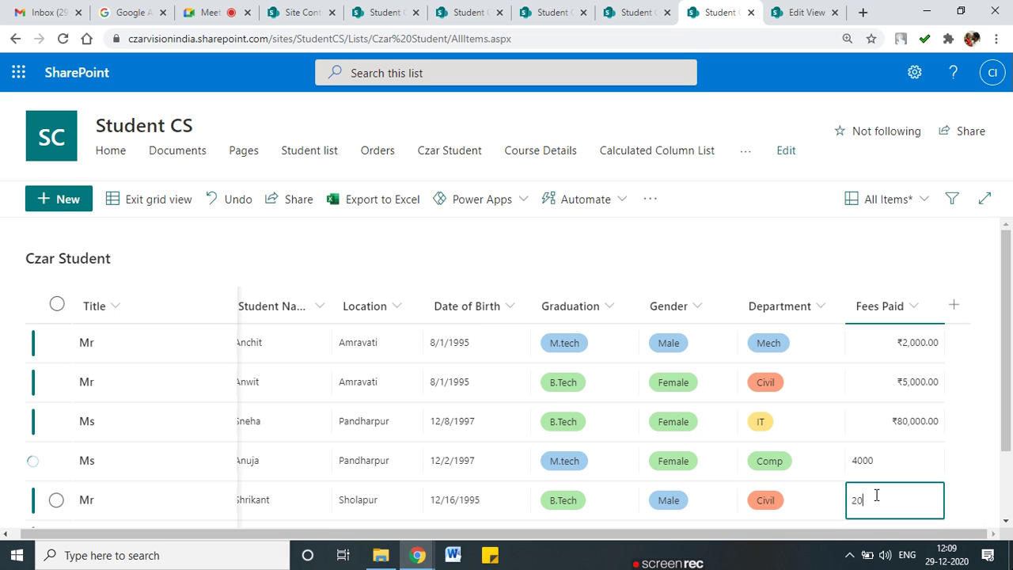
text(20000)
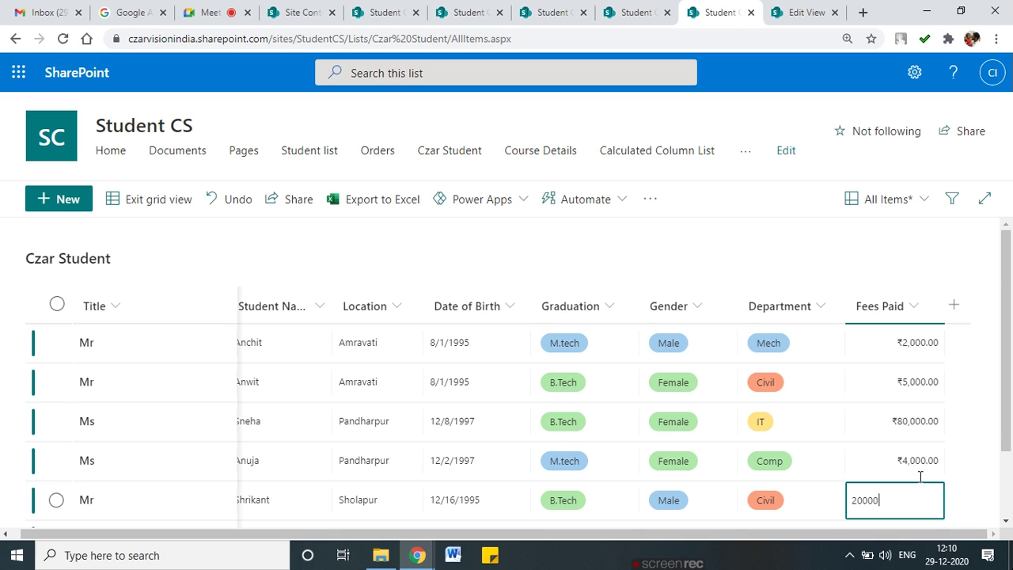
scroll(879, 474, down, 2)
click(910, 449)
text(3444)
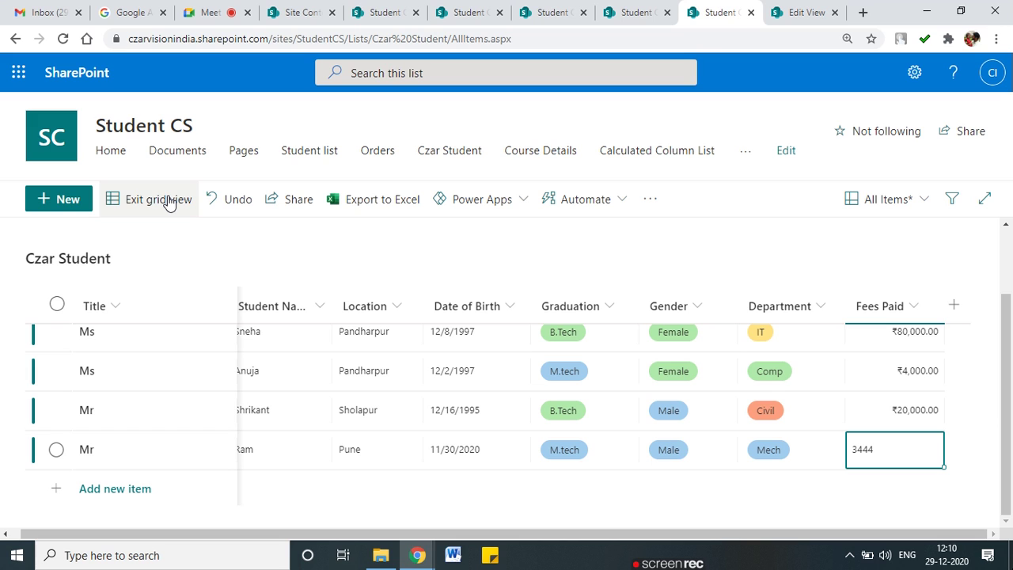
click(374, 354)
click(168, 204)
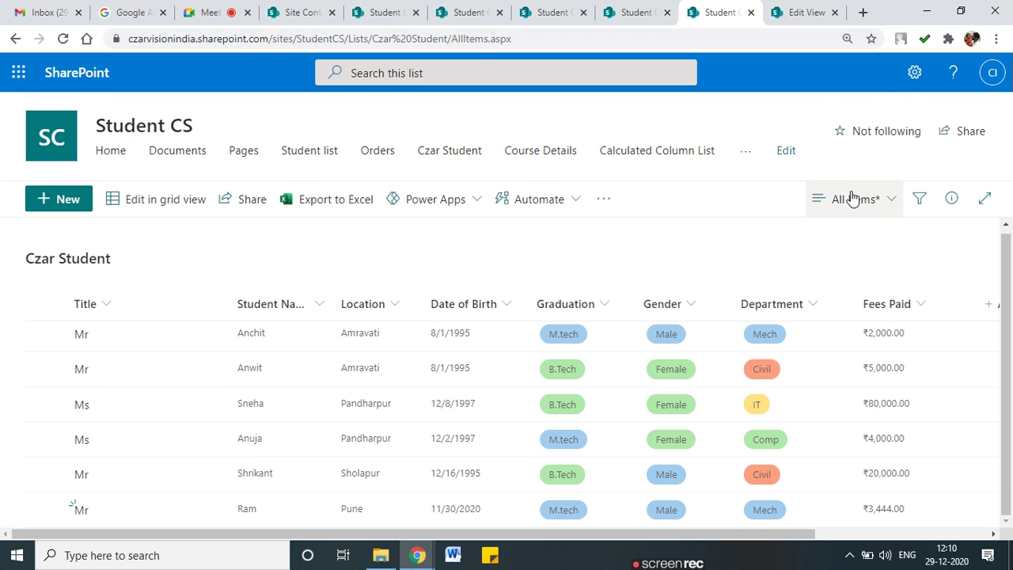
Switch the Czar Student list to the Czar MTech Student view and bring its Fees Paid column into view
click(876, 201)
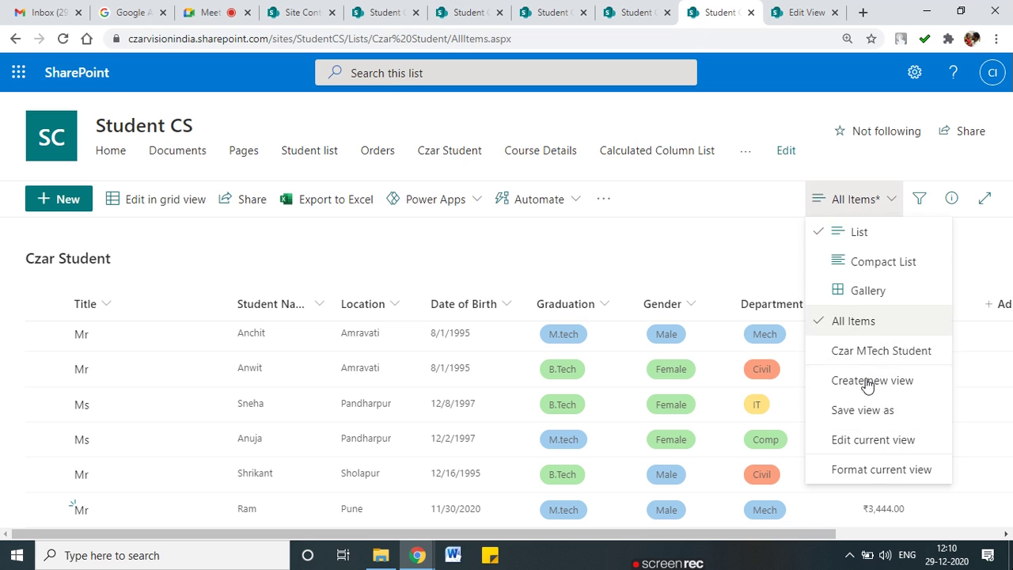
click(855, 321)
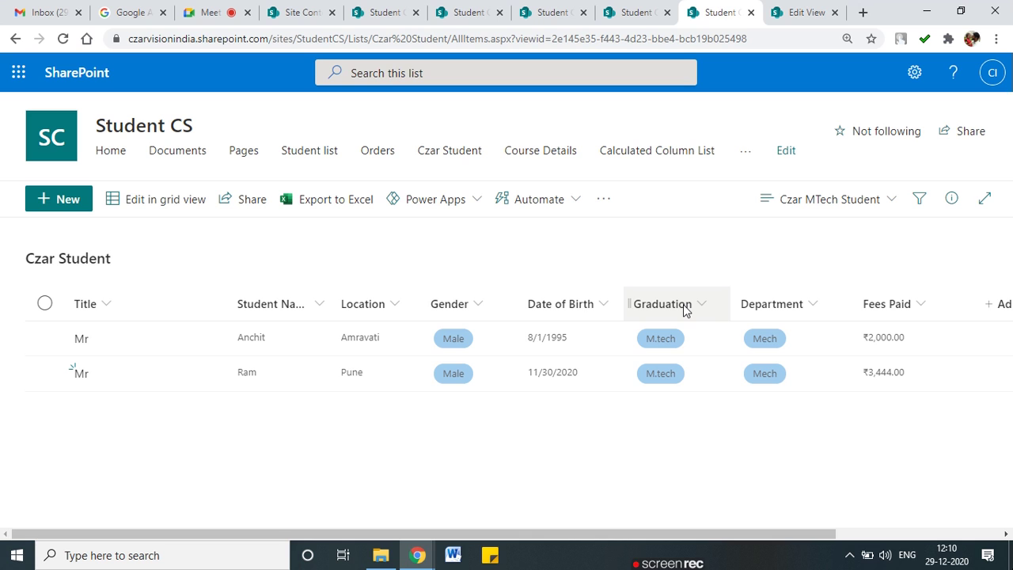
drag(565, 535, 853, 529)
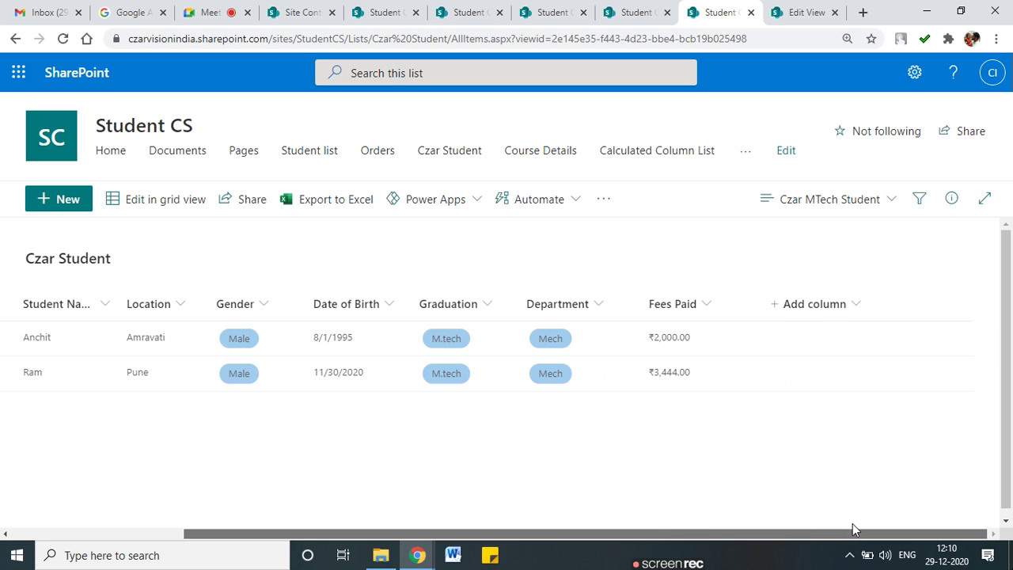
Examine the displayed columns, Group By settings and Totals columns in the Czar MTech Student view's edit page
click(804, 13)
scroll(462, 384, up, 20)
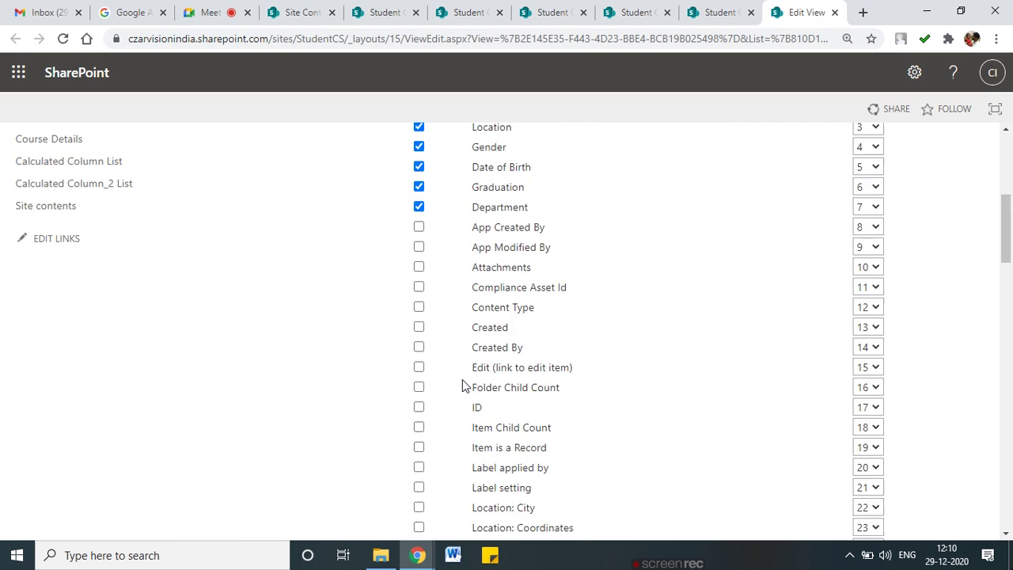
drag(401, 297, 511, 292)
scroll(490, 386, down, 20)
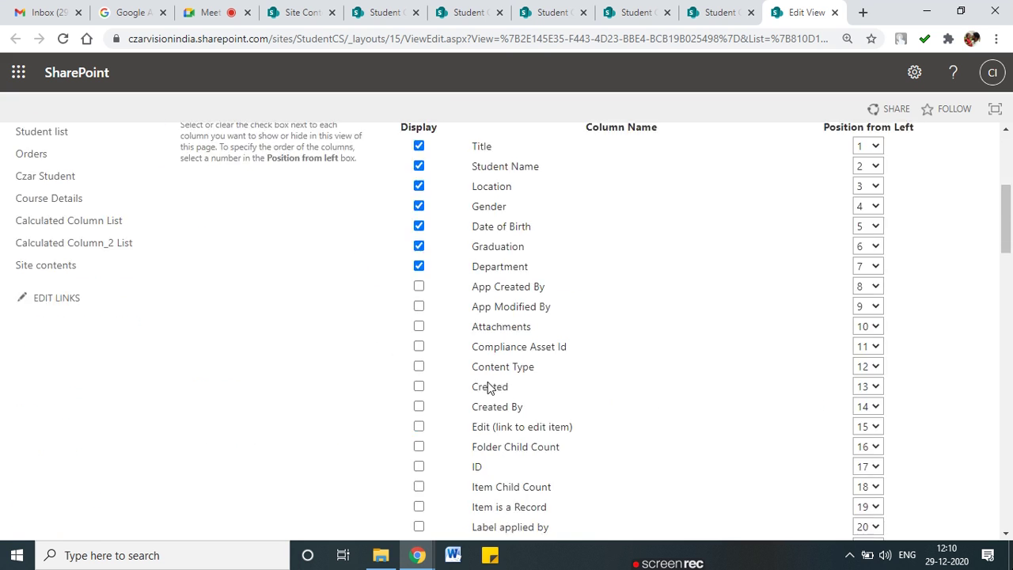
scroll(488, 387, down, 5)
scroll(190, 289, up, 7)
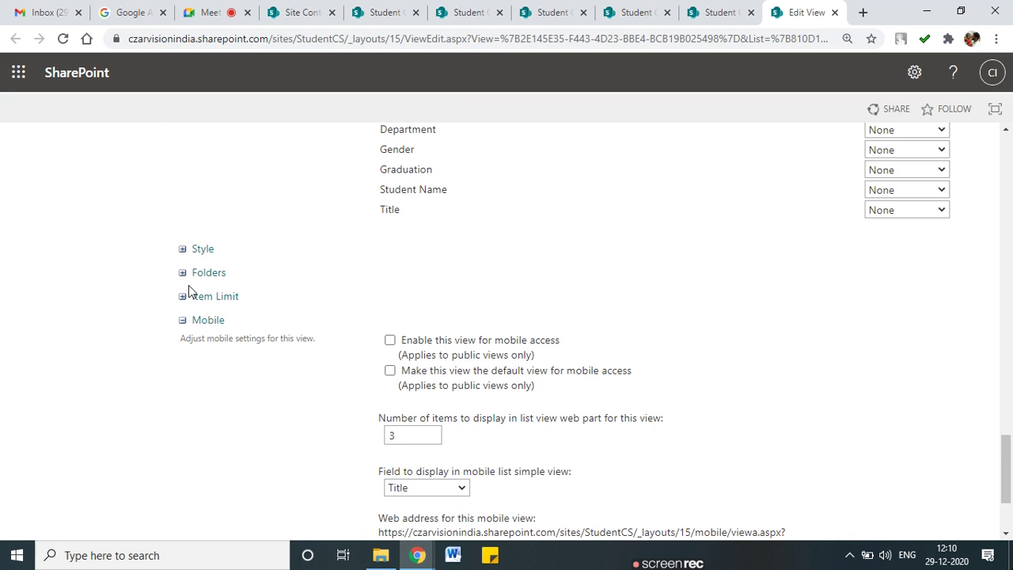
scroll(188, 290, down, 2)
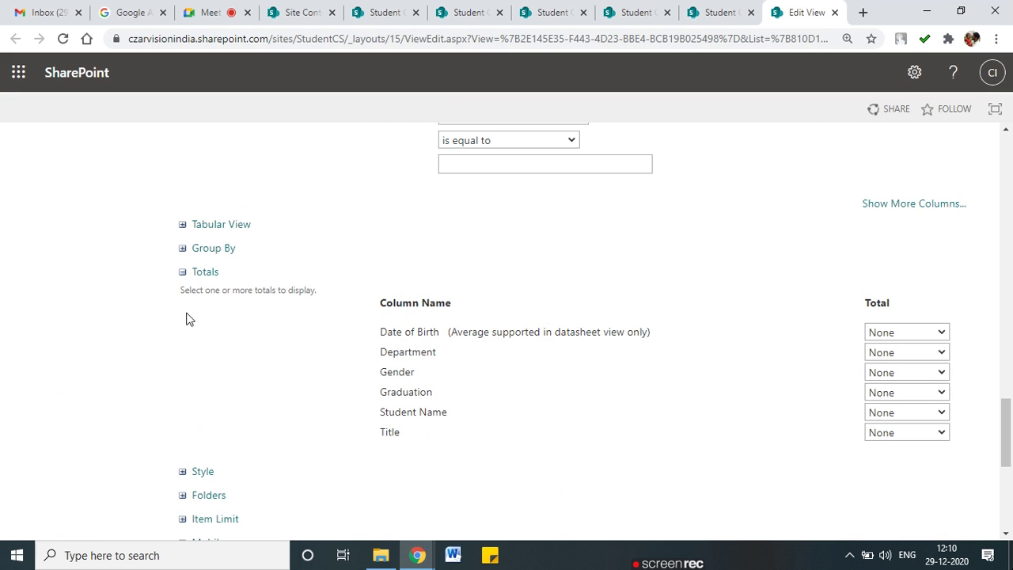
click(183, 249)
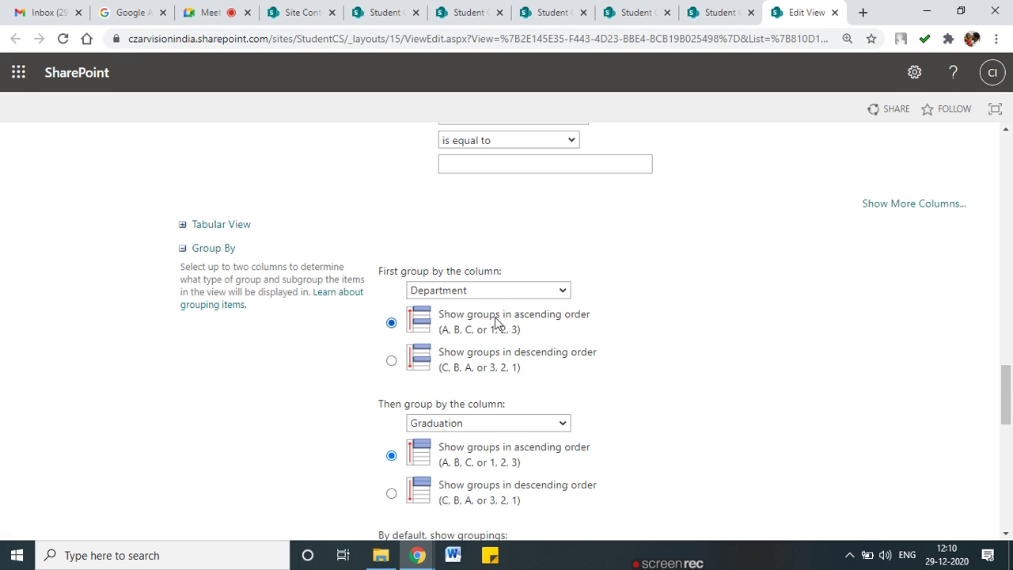
click(194, 251)
scroll(283, 378, down, 2)
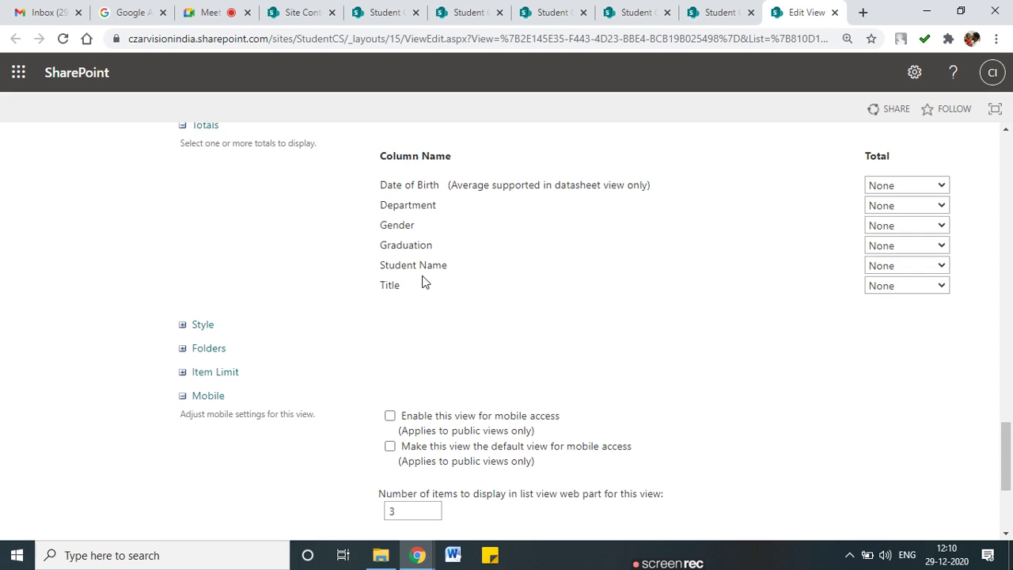
scroll(398, 224, up, 1)
drag(402, 228, 383, 279)
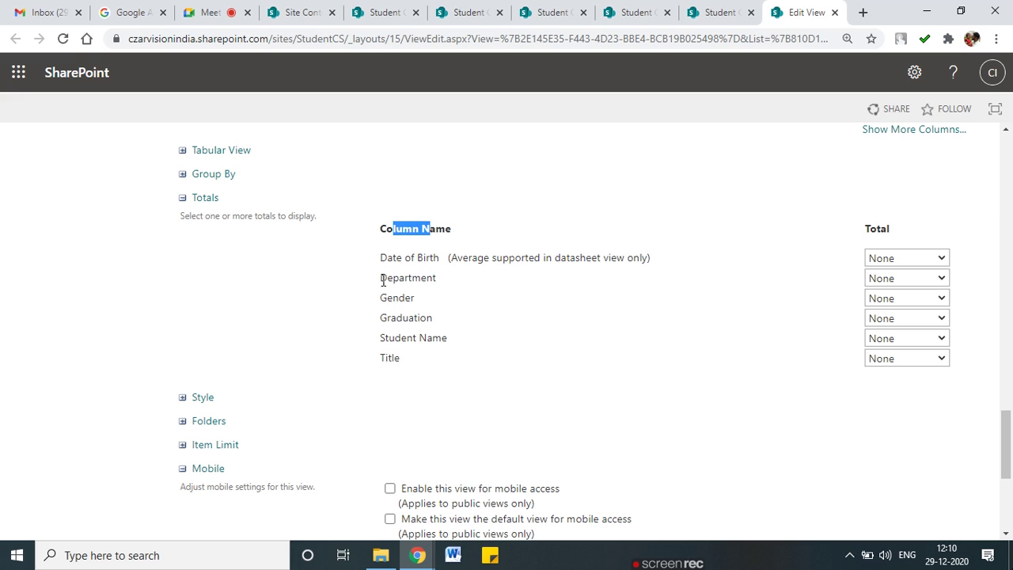
Reload the Czar MTech Student view's edit page and review its filter conditions
click(63, 40)
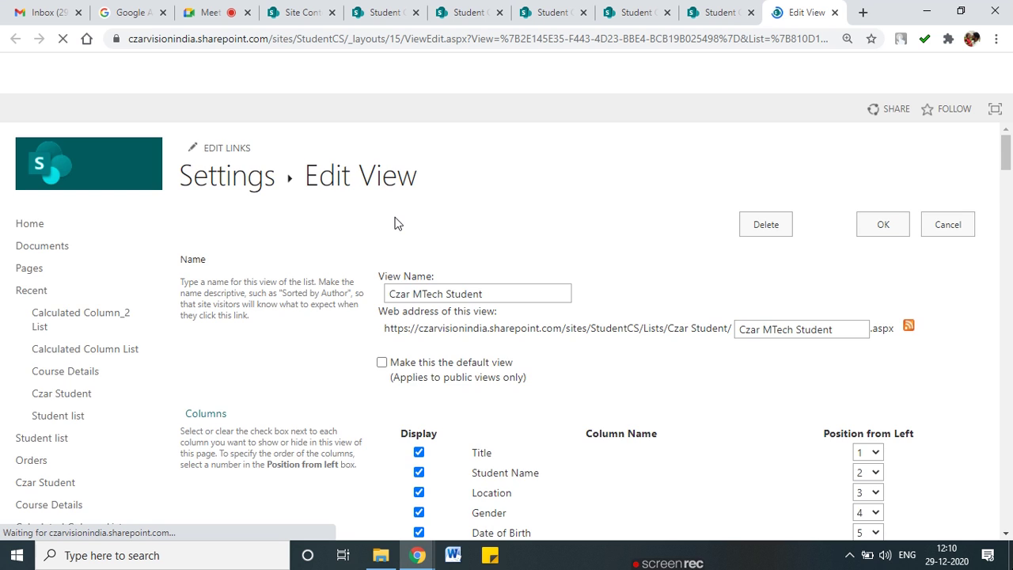
scroll(649, 342, down, 8)
scroll(646, 342, up, 3)
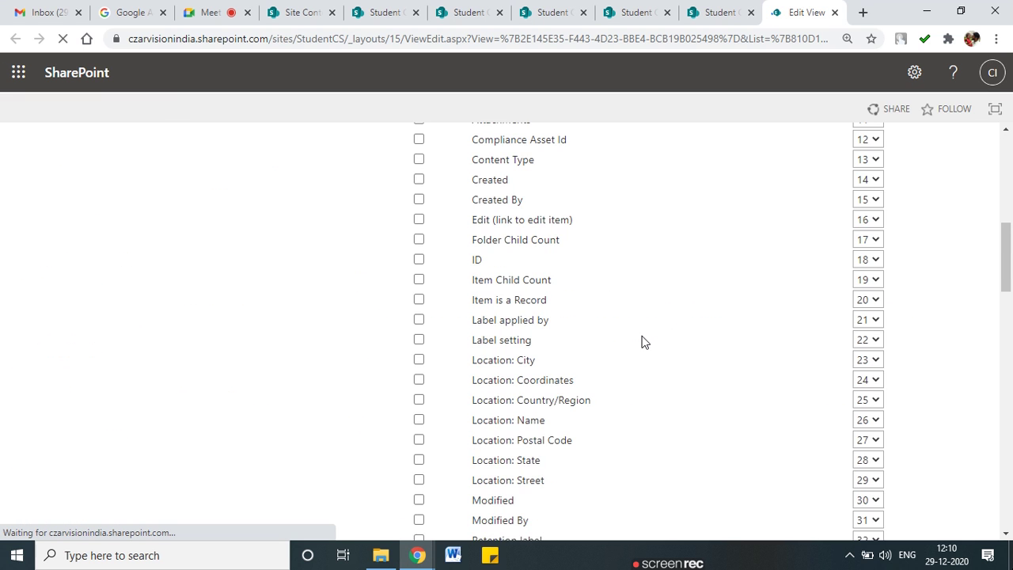
scroll(645, 342, down, 6)
scroll(645, 342, down, 4)
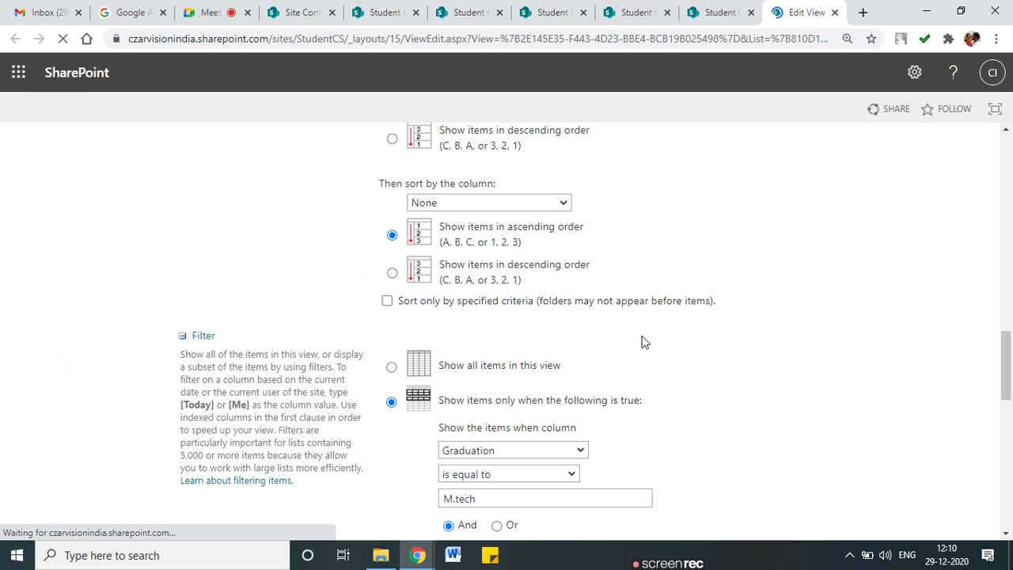
scroll(642, 339, up, 2)
scroll(646, 342, down, 1)
scroll(642, 342, down, 7)
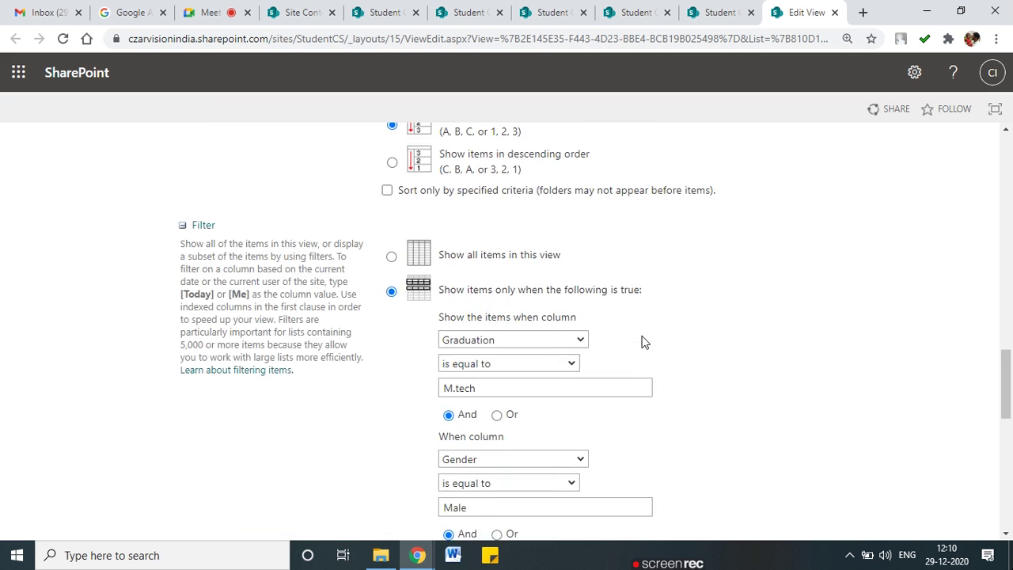
scroll(632, 341, down, 1)
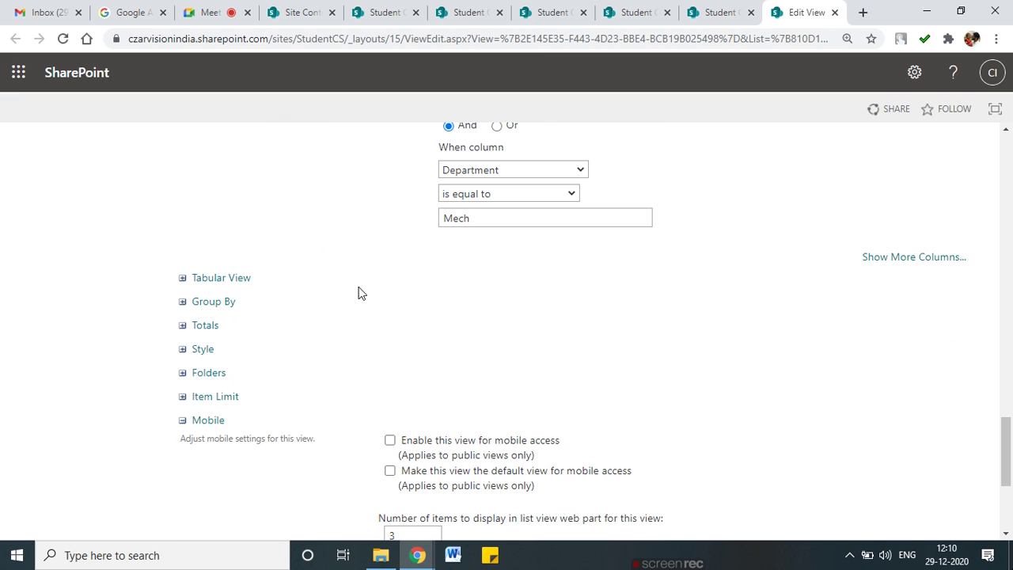
scroll(409, 297, up, 4)
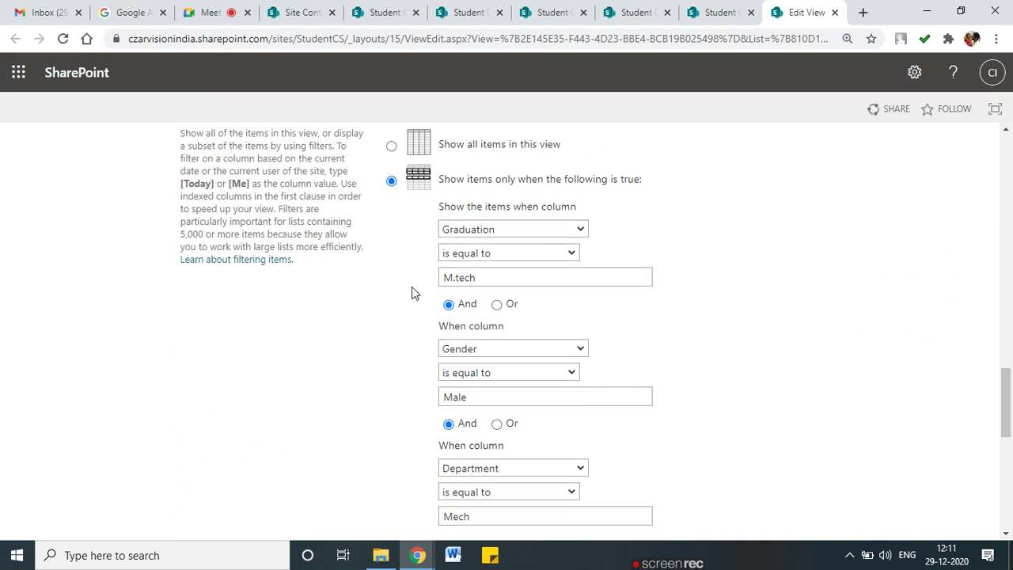
scroll(410, 295, up, 2)
scroll(391, 296, down, 1)
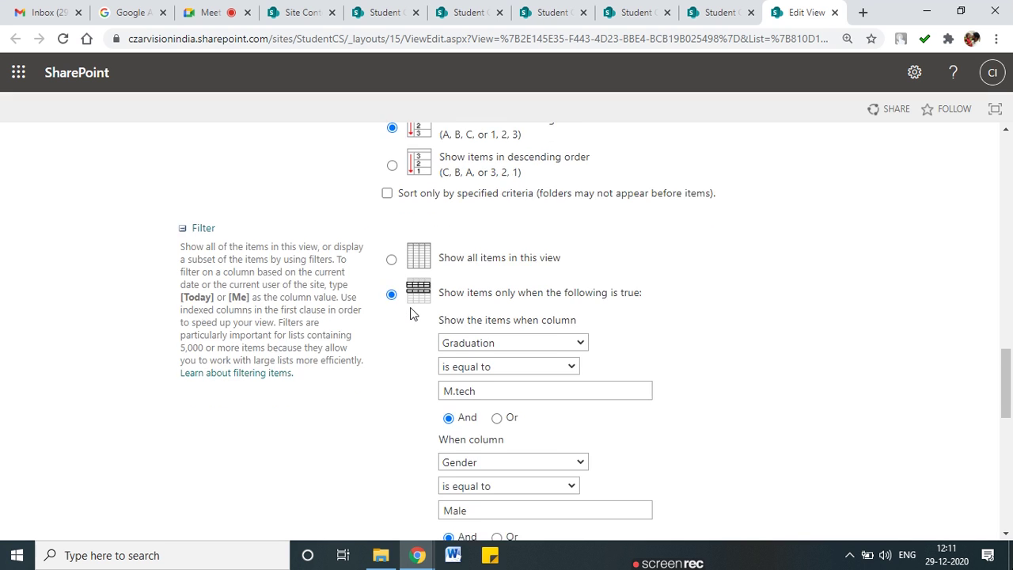
scroll(457, 322, down, 1)
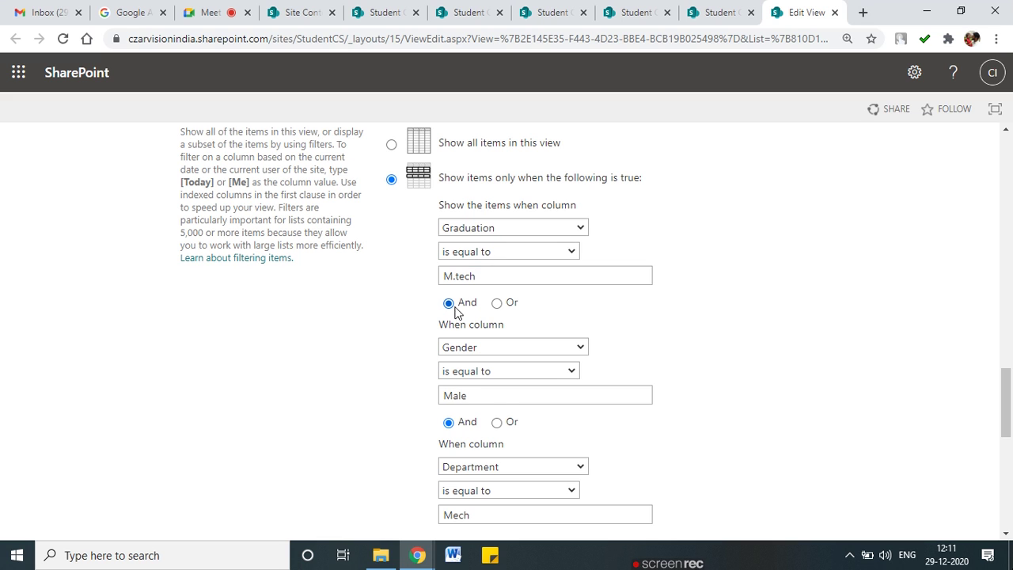
Set the Gender and Department filter condition columns to None, keeping only the Graduation condition
click(493, 229)
click(493, 229)
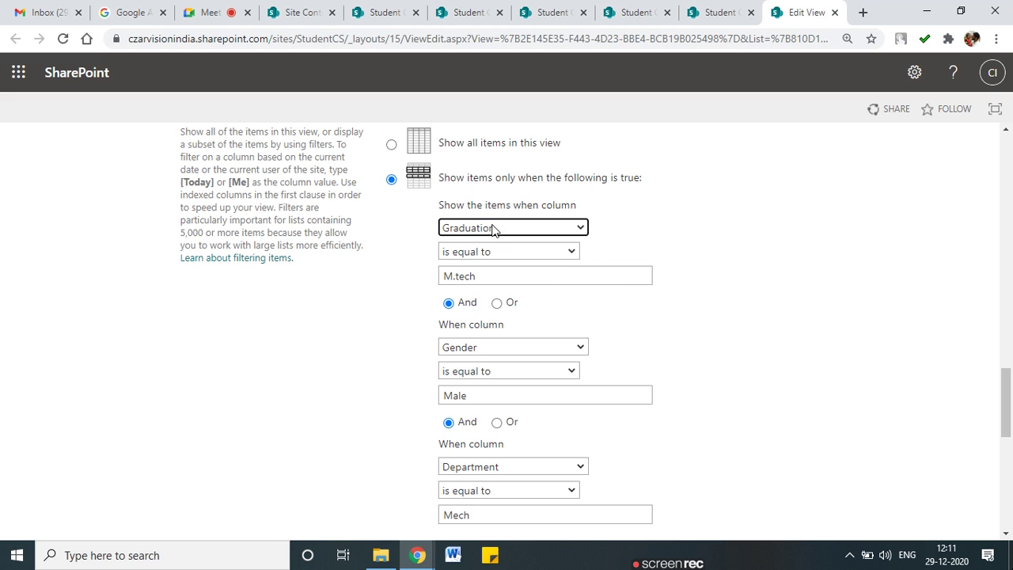
scroll(450, 309, down, 1)
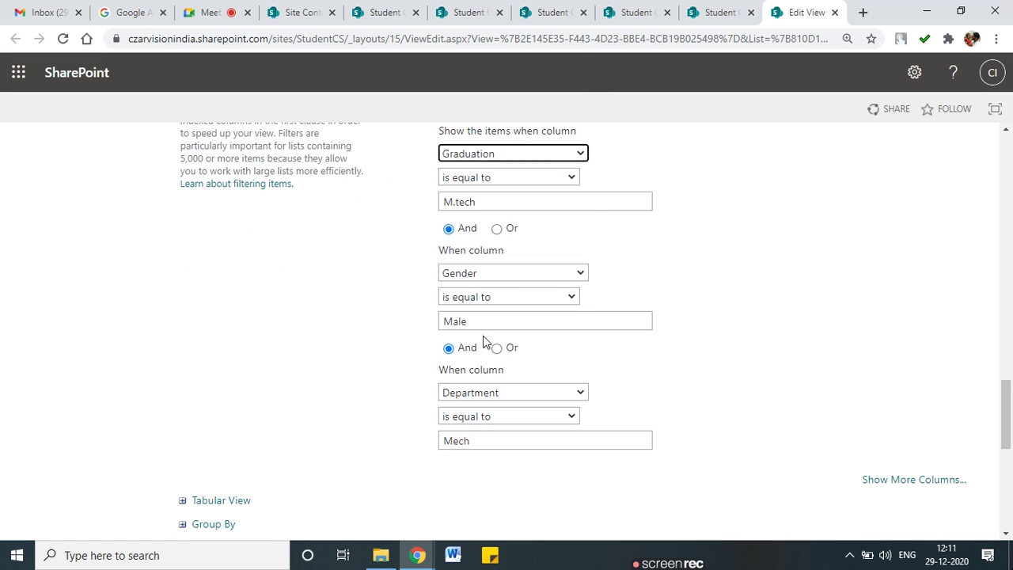
click(505, 273)
click(483, 7)
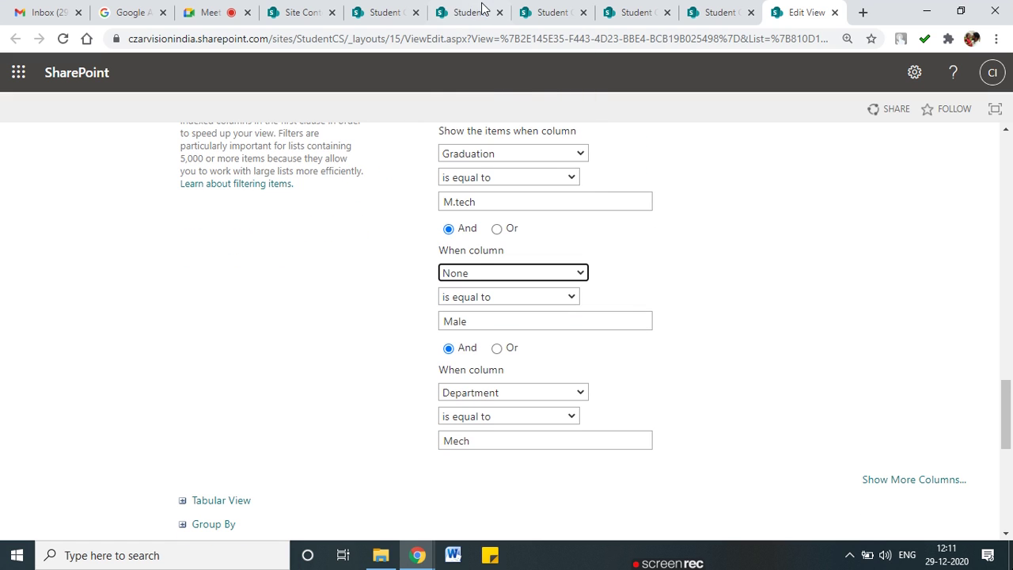
click(506, 388)
scroll(507, 106, down, 1)
scroll(493, 151, up, 2)
click(467, 93)
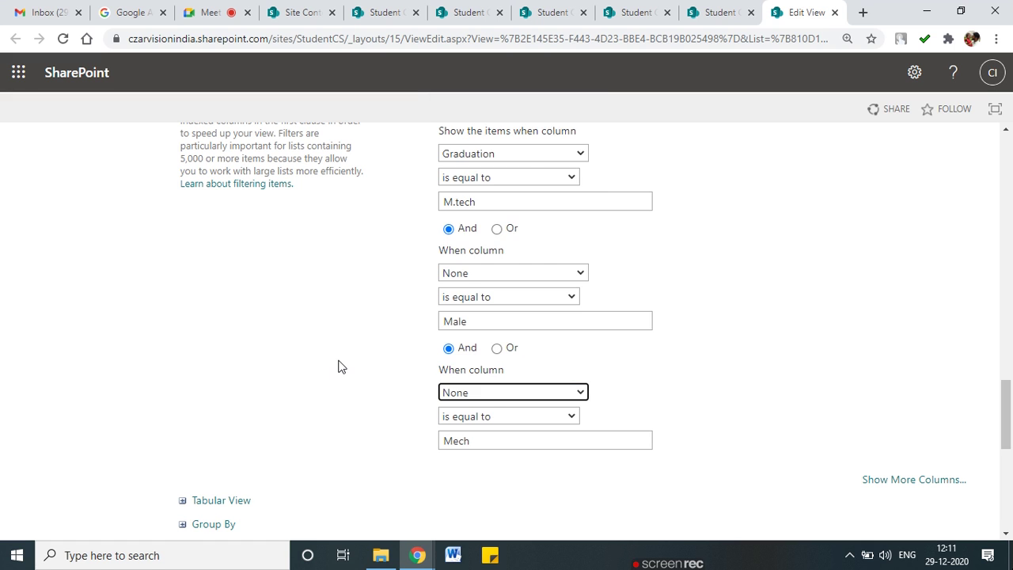
Expand the Group By settings and set the first grouping column to Graduation
scroll(339, 367, down, 5)
scroll(182, 198, up, 1)
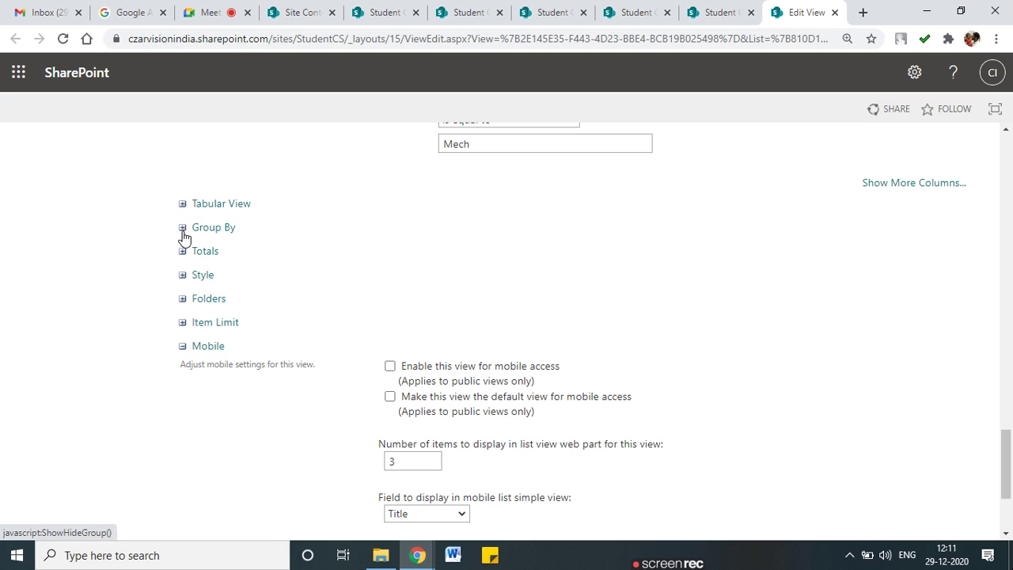
click(182, 229)
click(491, 270)
scroll(488, 405, down, 3)
scroll(491, 408, up, 3)
scroll(489, 404, up, 1)
scroll(484, 385, down, 5)
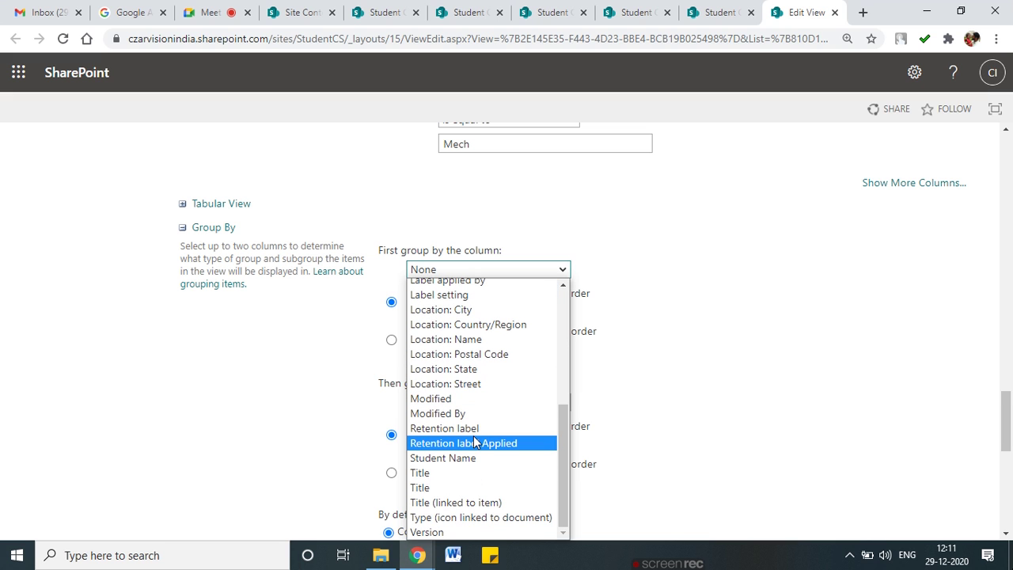
scroll(480, 443, up, 5)
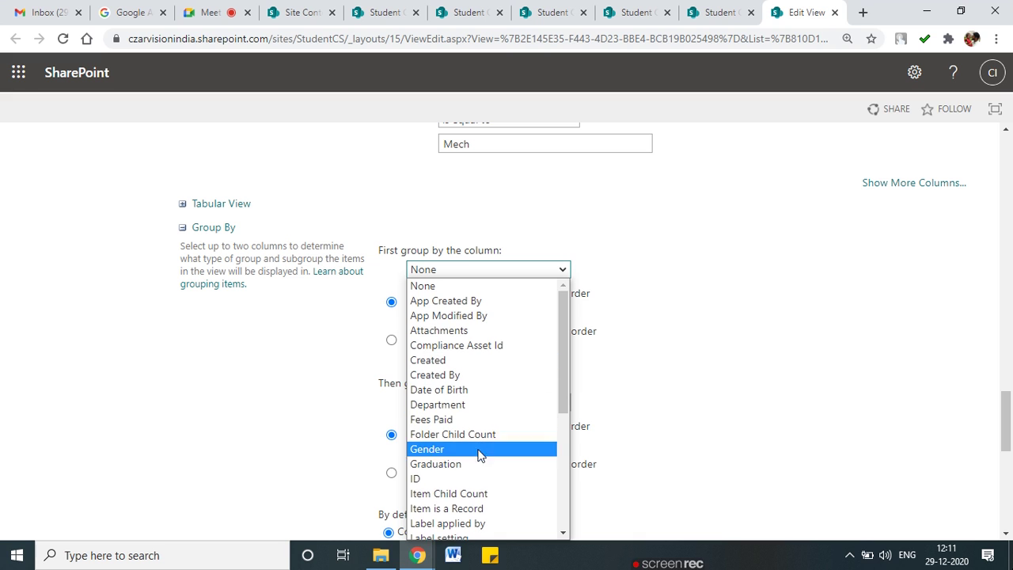
click(481, 462)
Check the view's filter conditions and change the first grouping column to Department
scroll(362, 394, down, 5)
scroll(522, 388, up, 11)
scroll(522, 381, down, 5)
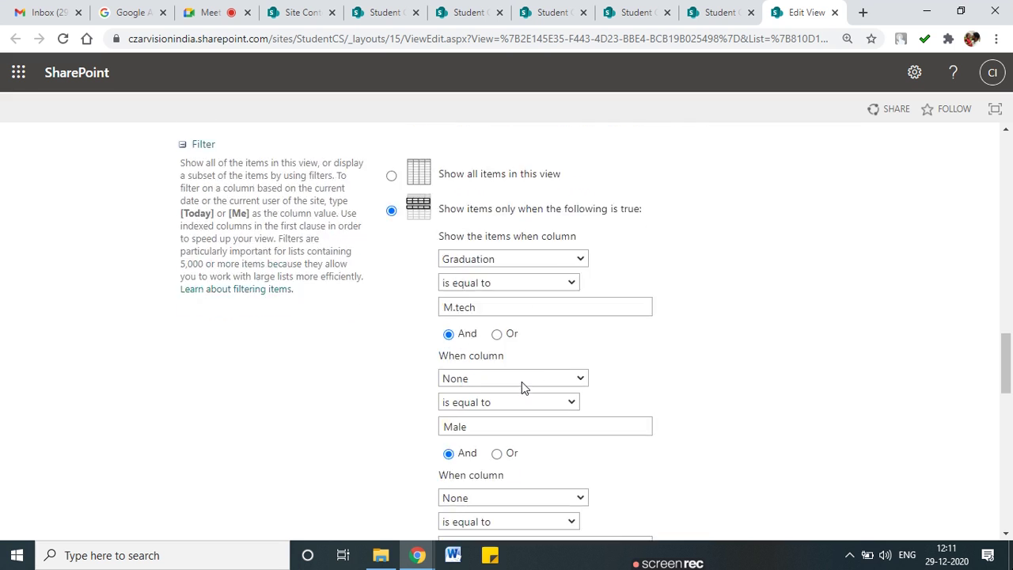
click(459, 345)
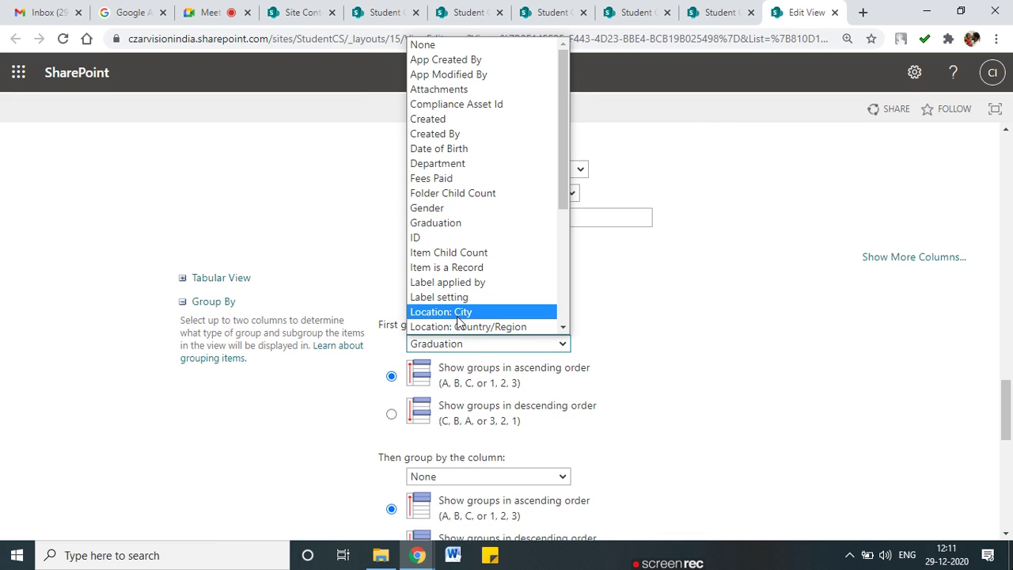
click(444, 163)
scroll(204, 472, down, 5)
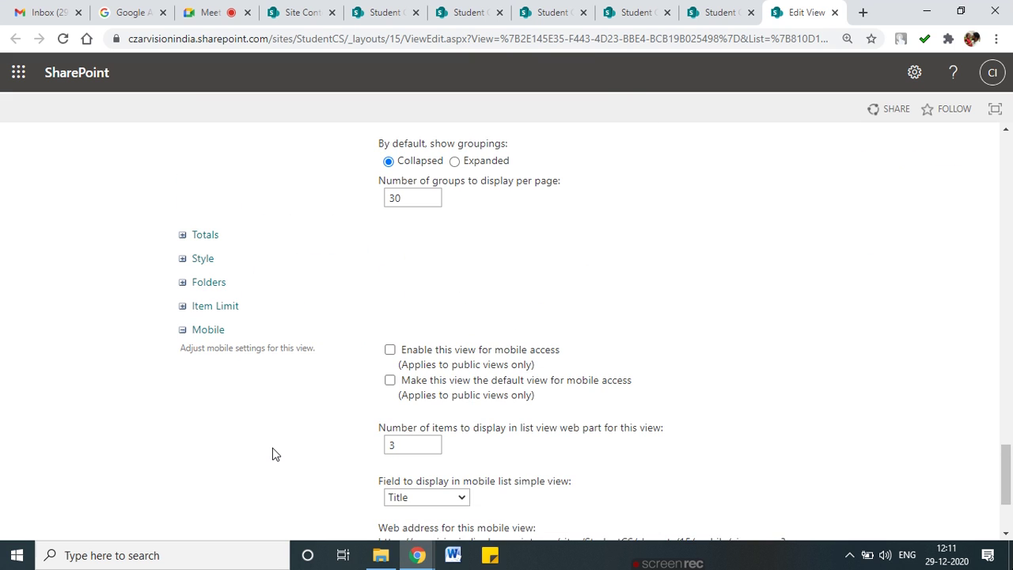
Set the Fees Paid column's total to Sum in the Totals settings and save the Czar MTech Student view
scroll(198, 316, up, 1)
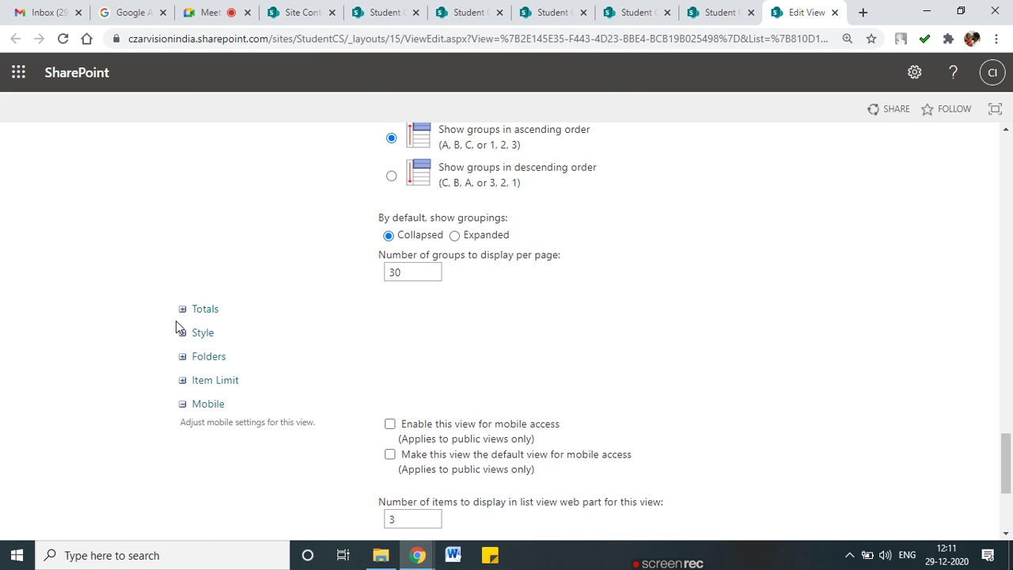
click(182, 313)
scroll(497, 380, down, 1)
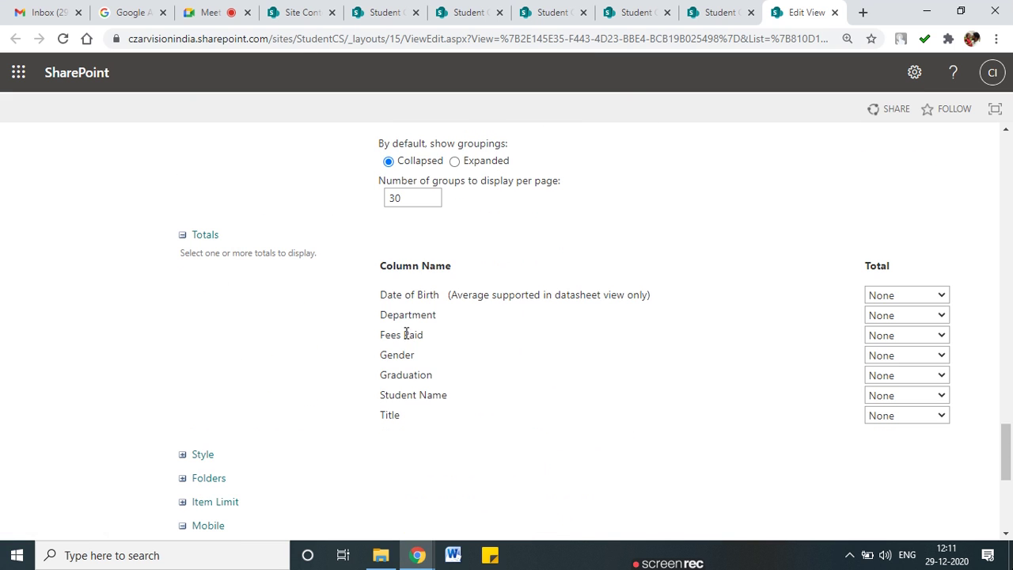
click(906, 337)
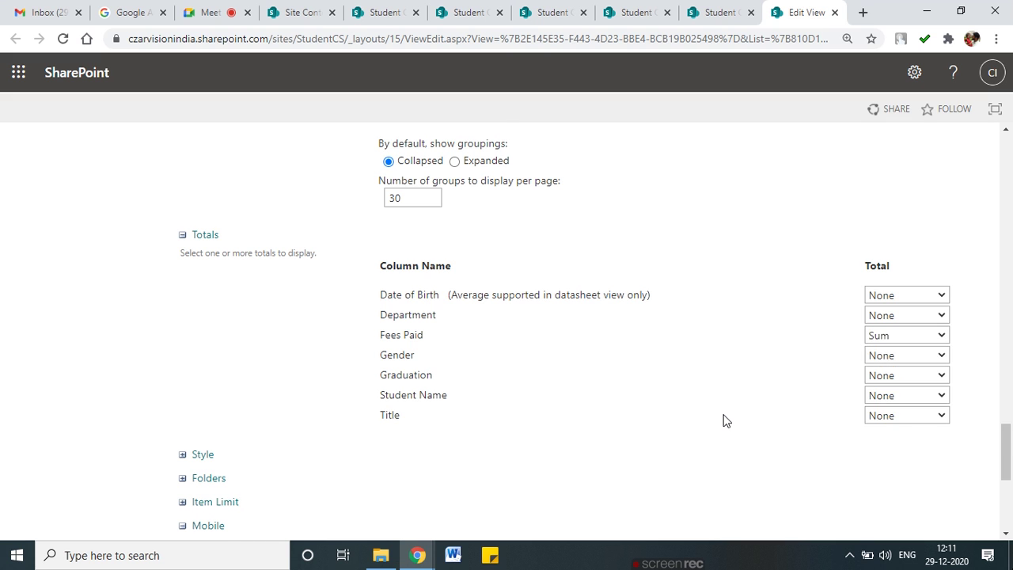
scroll(723, 420, down, 2)
scroll(723, 420, up, 15)
scroll(724, 420, up, 10)
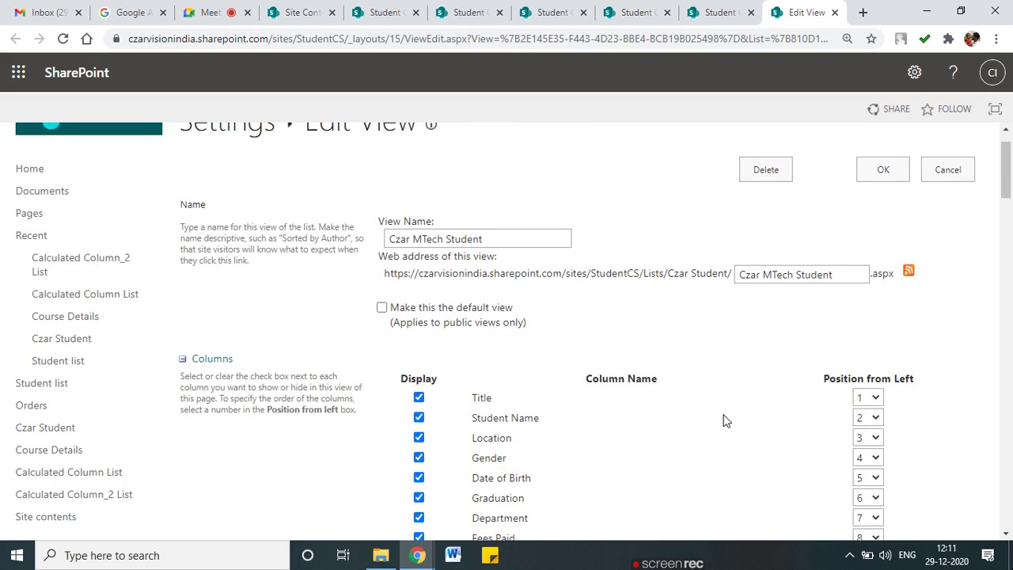
click(861, 234)
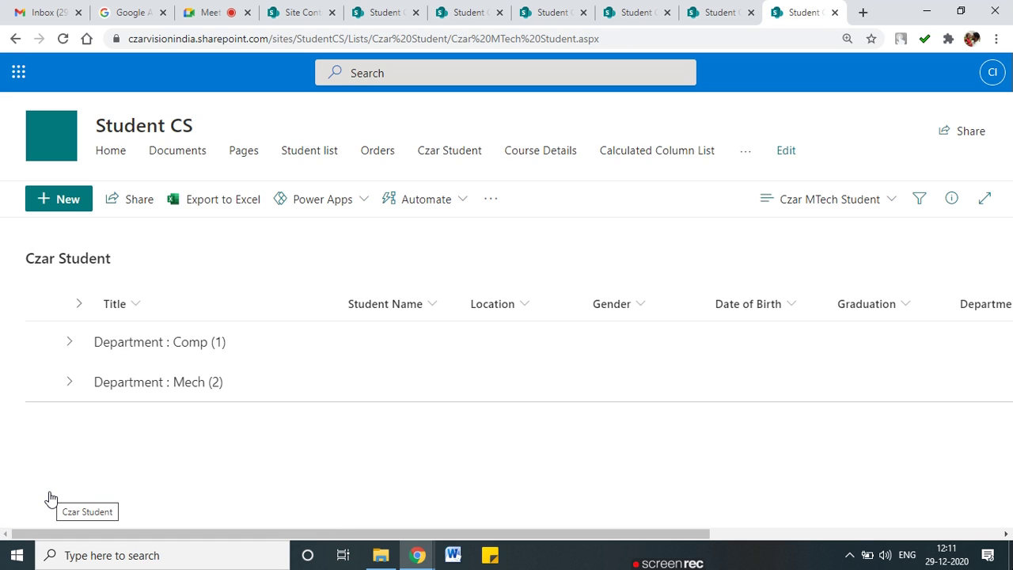
Expand the Comp department group and examine its Fees Paid value and sum
click(70, 345)
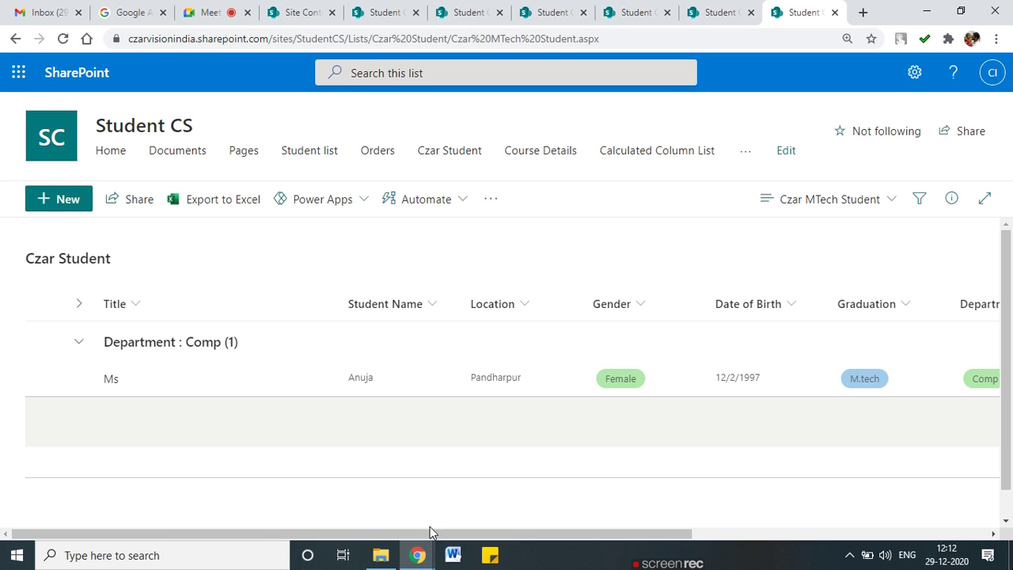
drag(665, 539, 924, 538)
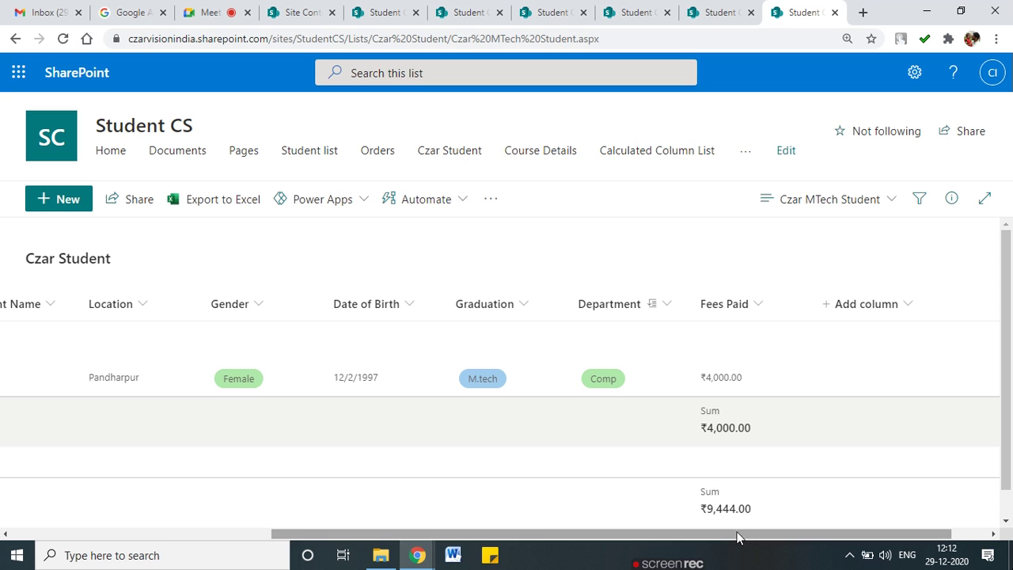
scroll(827, 461, down, 2)
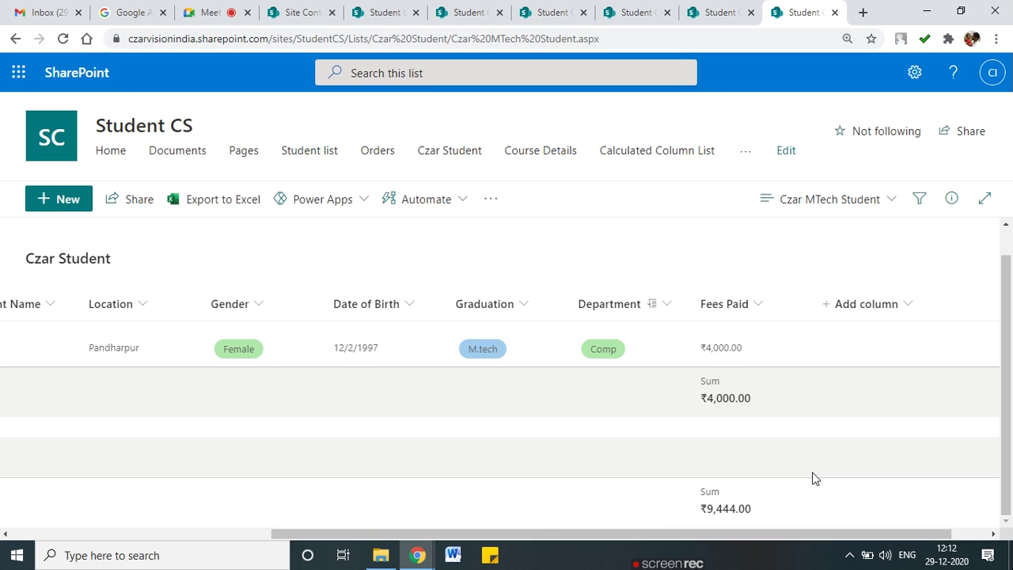
drag(626, 534, 215, 538)
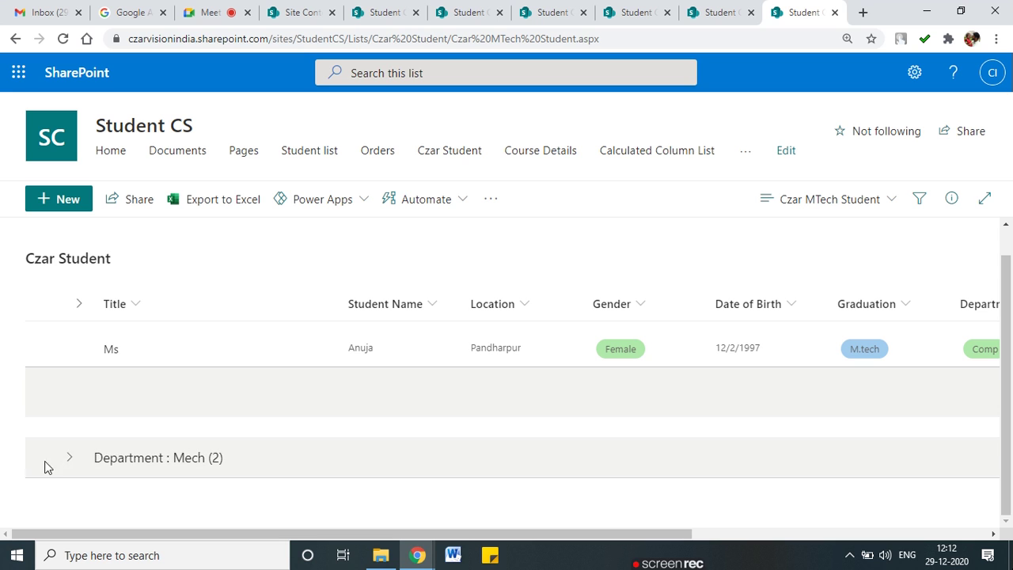
Expand the Mech department group and circle its Fees Paid values, its group sum and the overall sum
click(68, 460)
scroll(681, 506, down, 3)
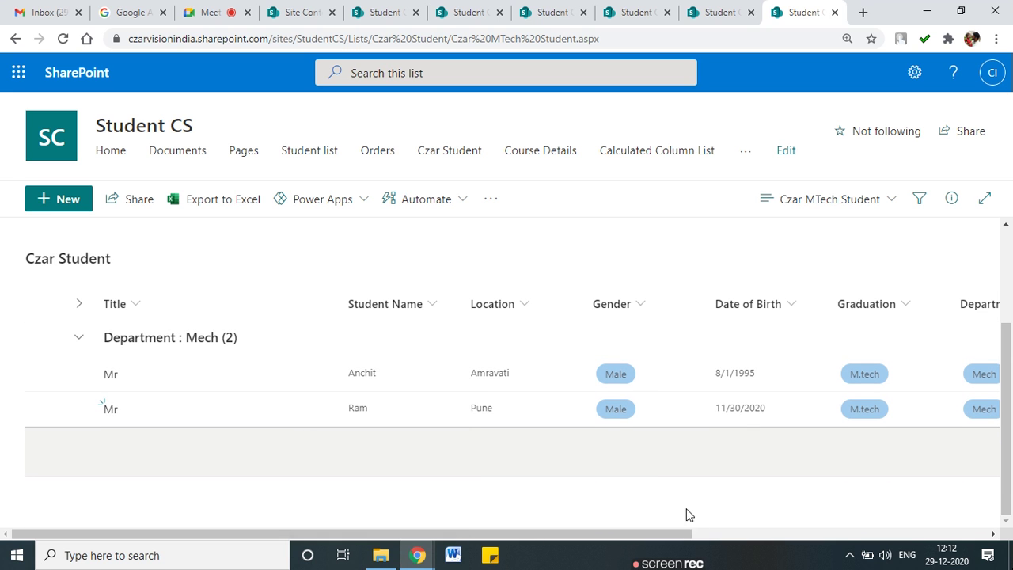
drag(627, 534, 923, 535)
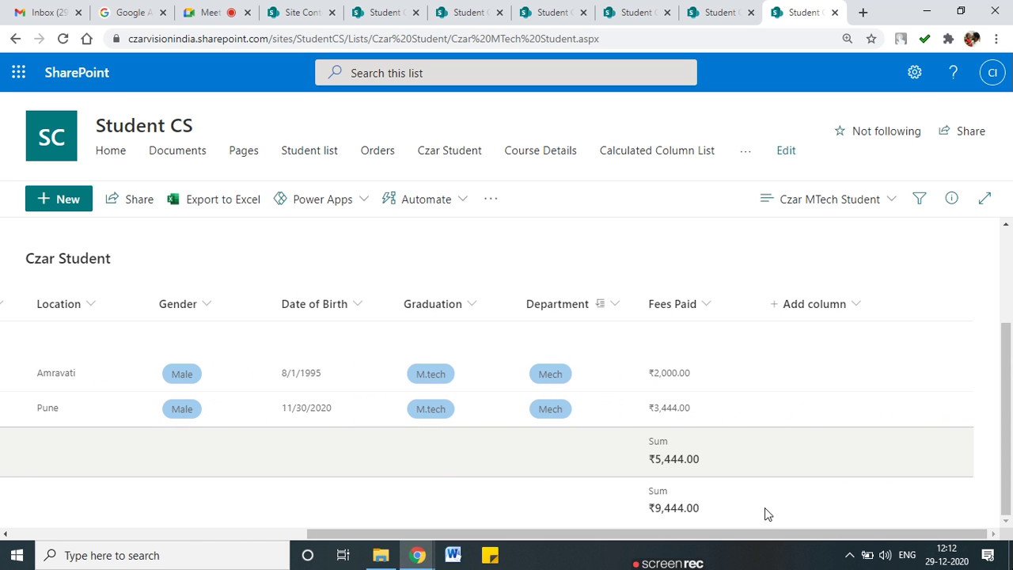
mouse_move(694, 361)
mouse_down()
mouse_move(660, 359)
mouse_move(633, 399)
mouse_move(716, 400)
mouse_move(693, 361)
mouse_up()
mouse_move(700, 432)
mouse_down()
mouse_move(633, 452)
mouse_move(699, 462)
mouse_up()
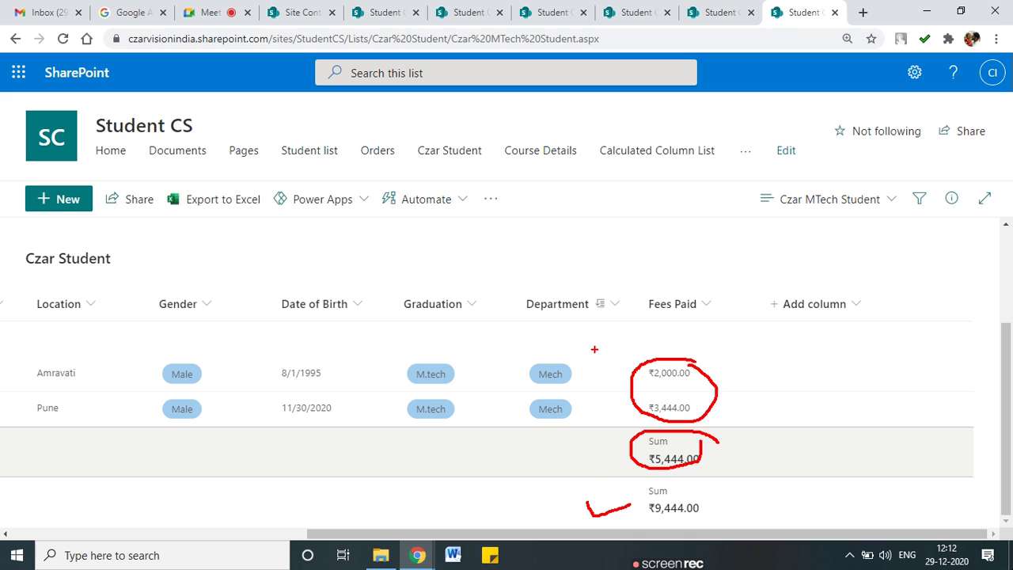
mouse_move(739, 499)
mouse_down()
mouse_move(731, 489)
mouse_move(586, 499)
mouse_move(747, 508)
mouse_move(728, 489)
mouse_up()
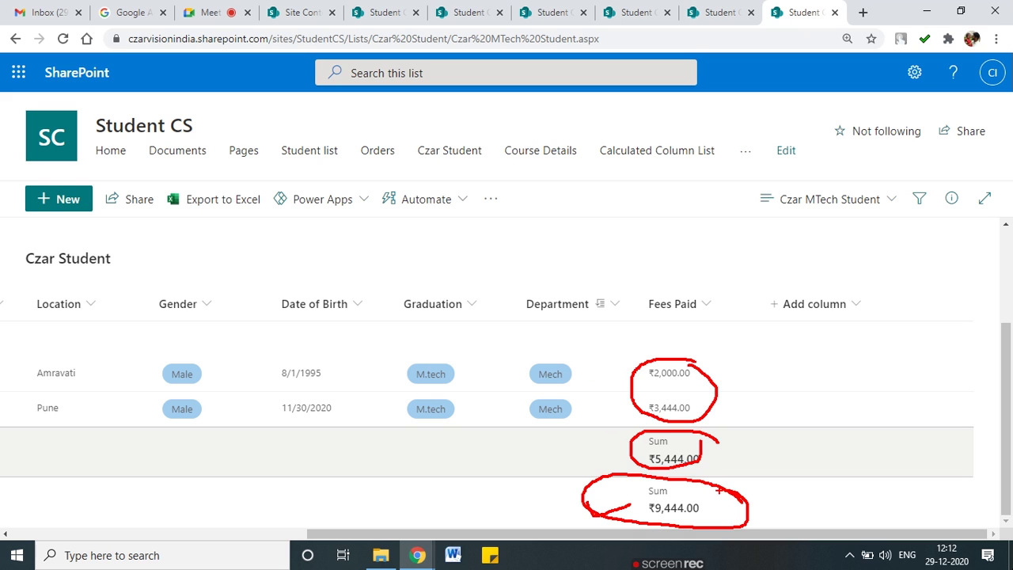
key(Escape)
Collapse the Comp and Mech department groups and examine the overall Fees Paid sum with both groups closed
scroll(720, 495, up, 1)
scroll(720, 498, up, 2)
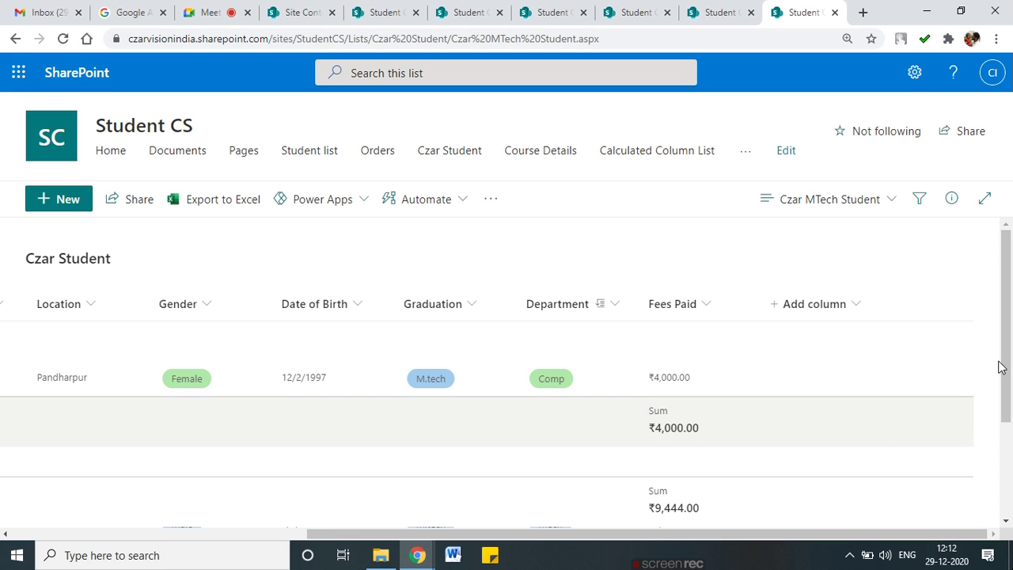
drag(1002, 365, 1004, 447)
drag(666, 533, 787, 529)
scroll(683, 482, up, 3)
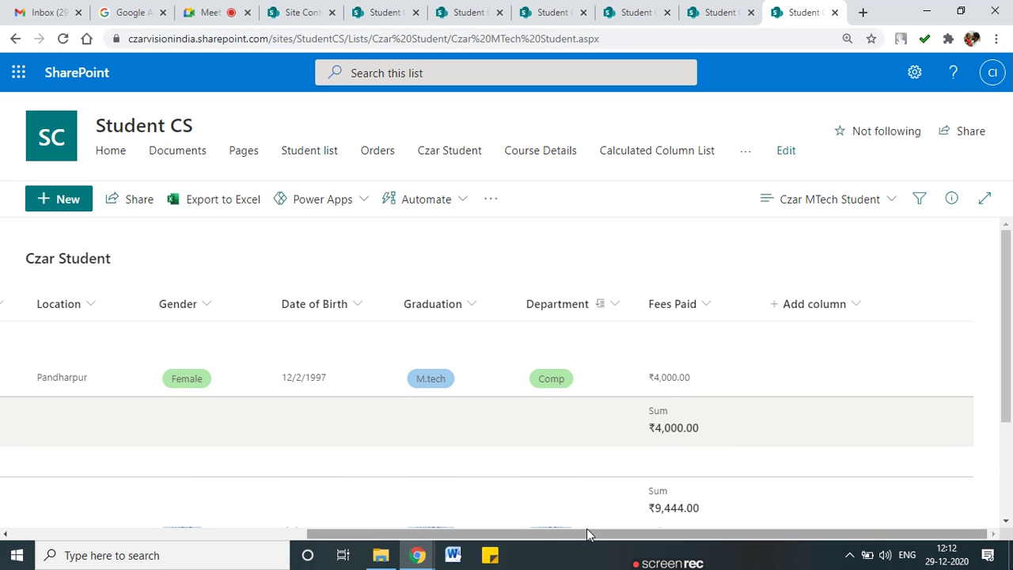
drag(572, 536, 208, 527)
click(79, 346)
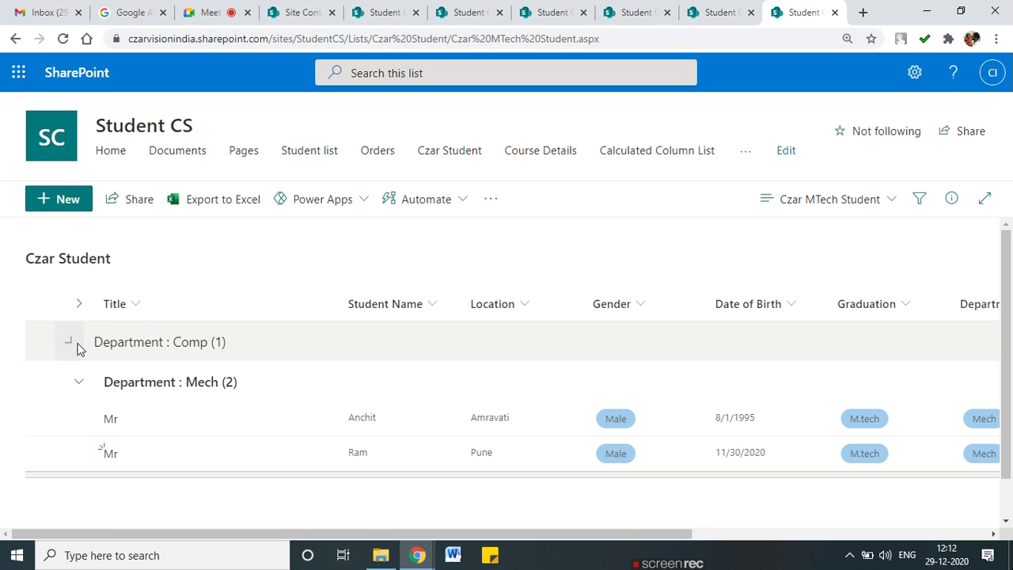
click(81, 385)
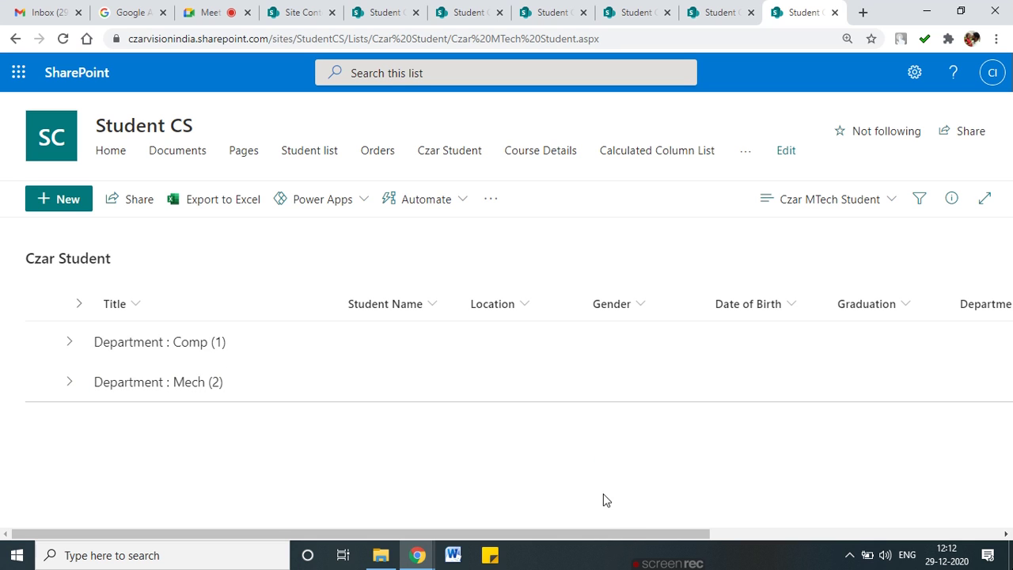
drag(677, 532, 954, 532)
mouse_move(709, 425)
mouse_down()
mouse_move(657, 399)
mouse_move(712, 451)
mouse_move(711, 411)
mouse_up()
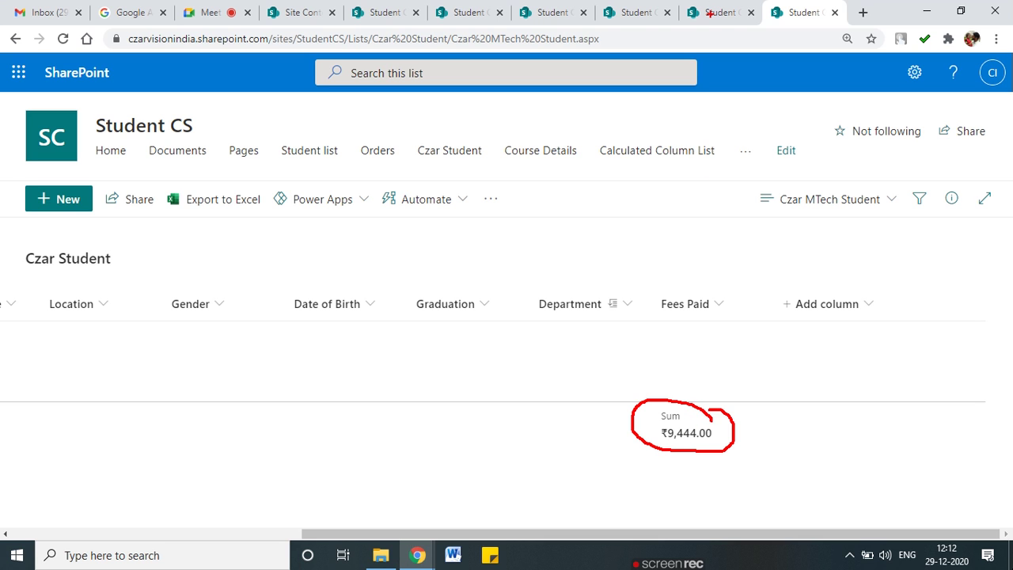
Open the Czar MTech Student view's edit page from the grouped list
click(704, 14)
click(633, 12)
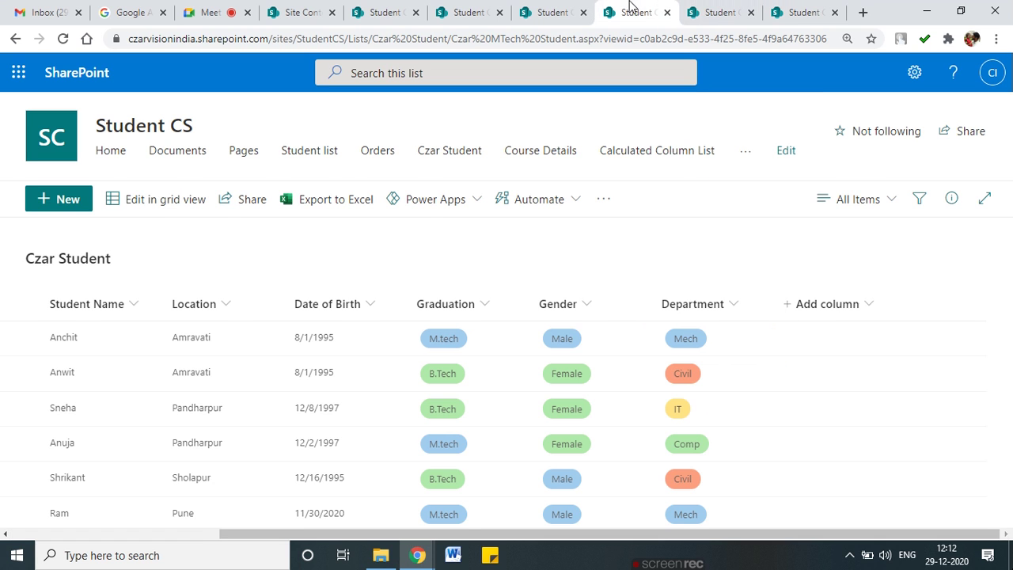
click(804, 12)
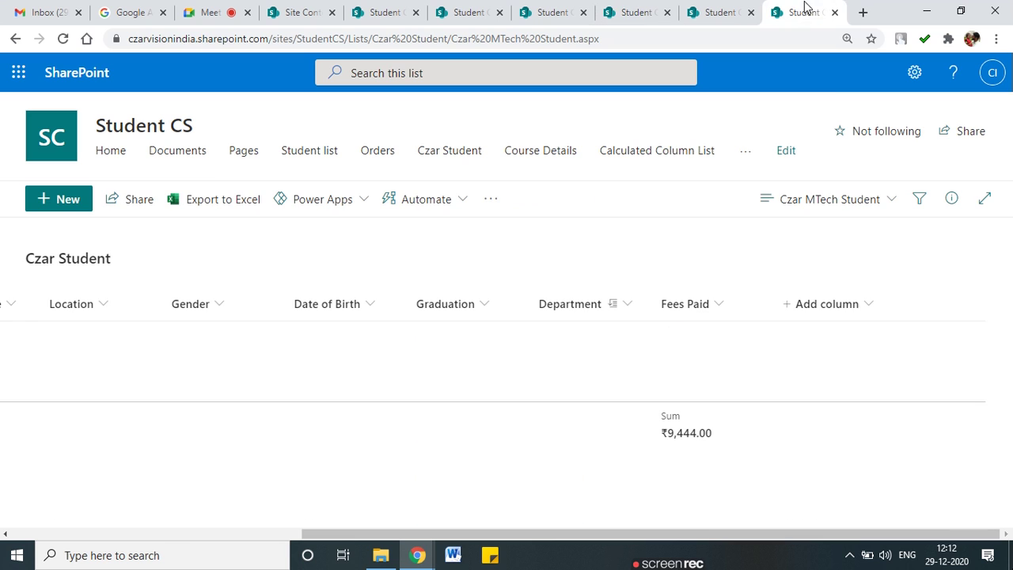
click(871, 198)
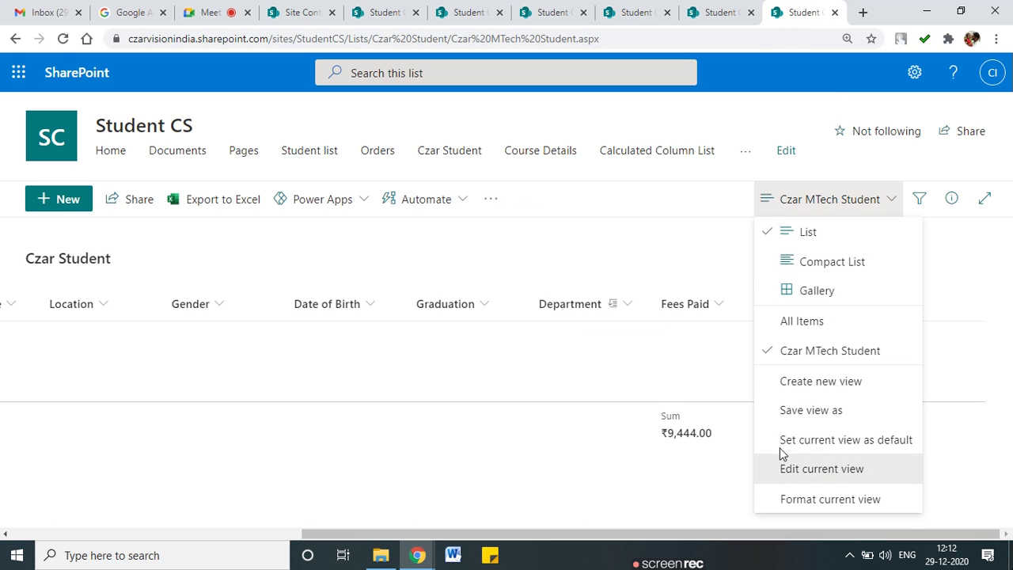
click(792, 467)
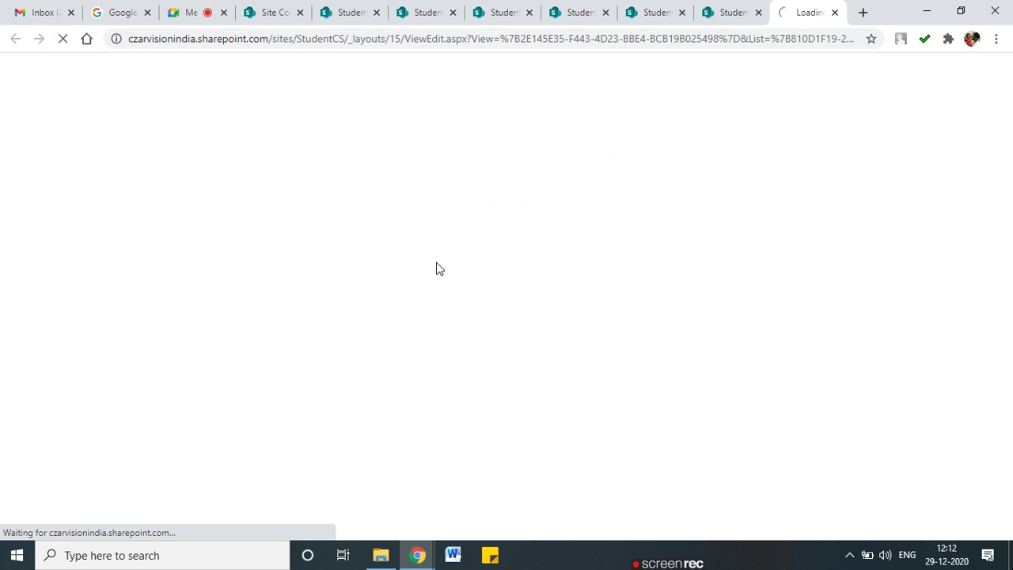
Close the surplus Student CS browser tabs while keeping the Edit View page open
click(605, 13)
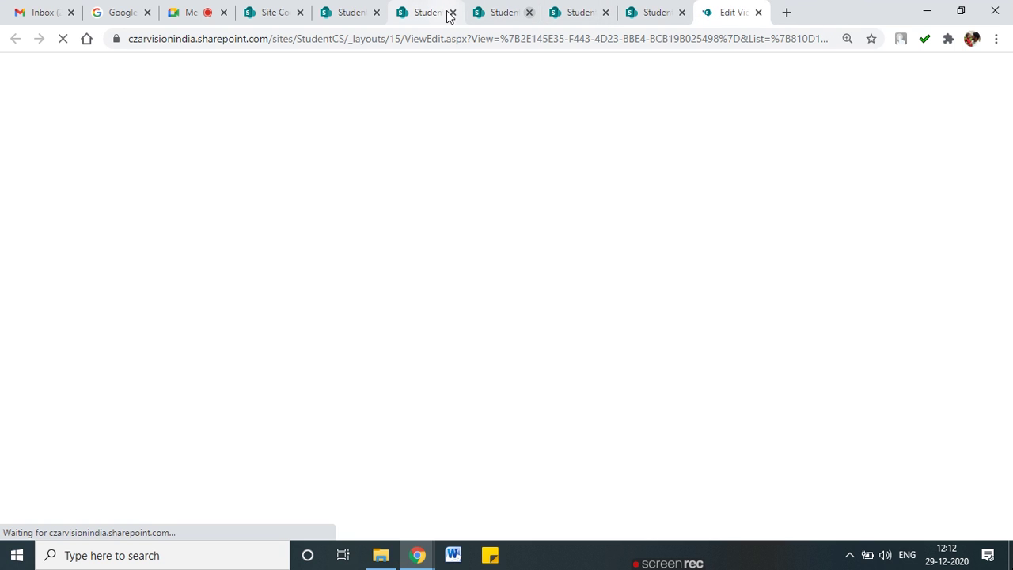
click(452, 12)
click(605, 13)
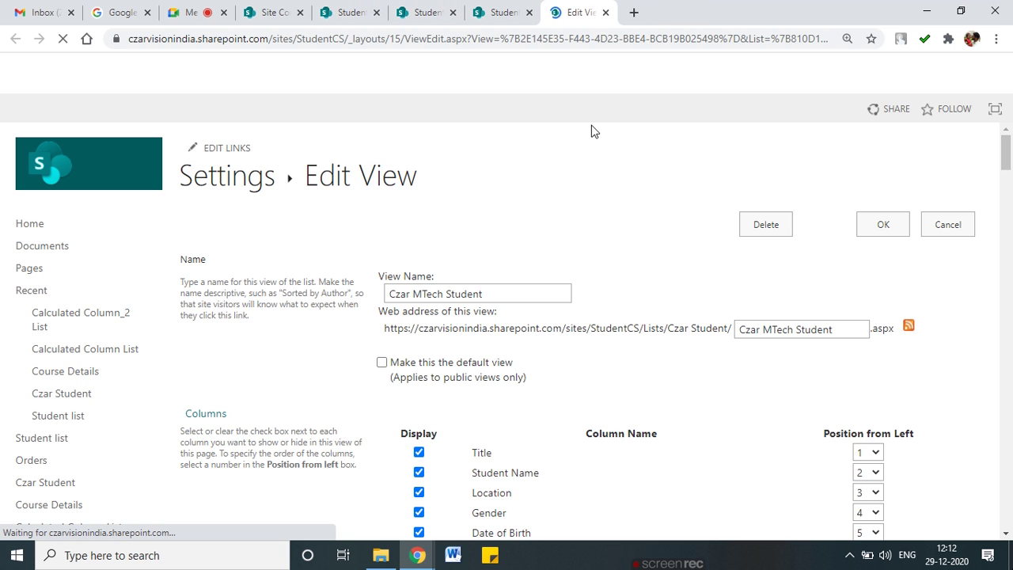
click(530, 13)
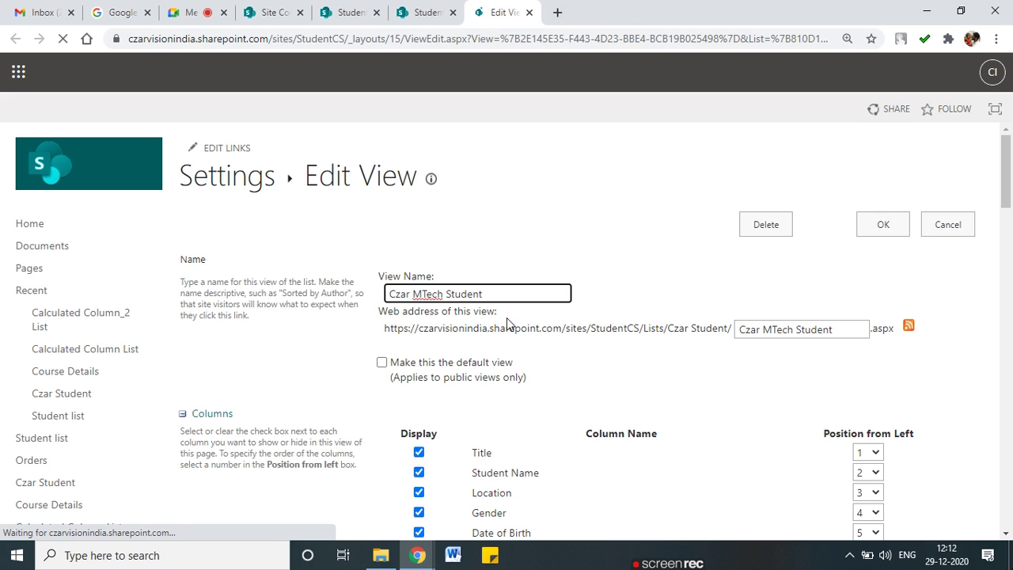
Check the view's Totals settings and set the view style to Boxed
scroll(248, 441, down, 20)
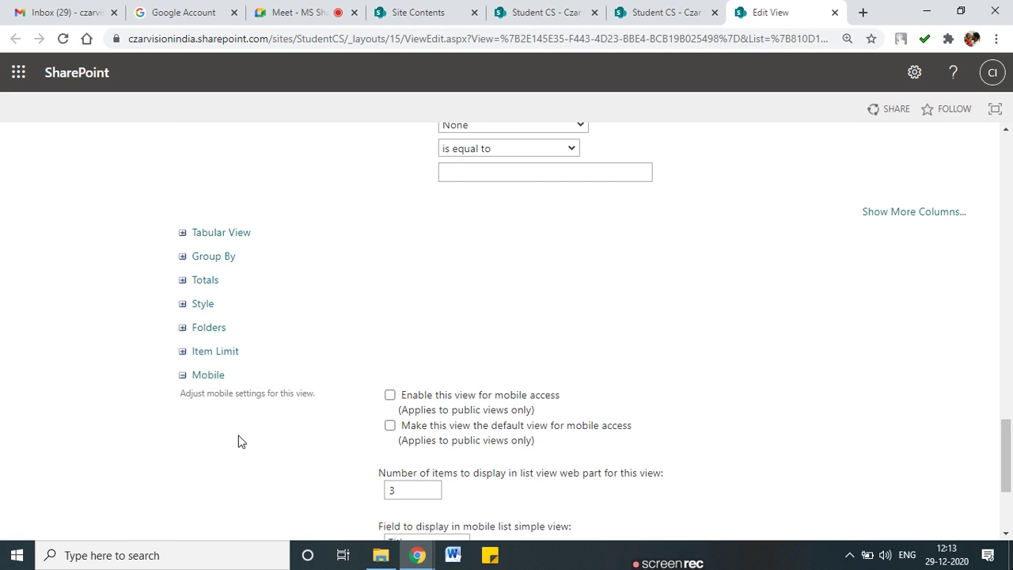
click(182, 281)
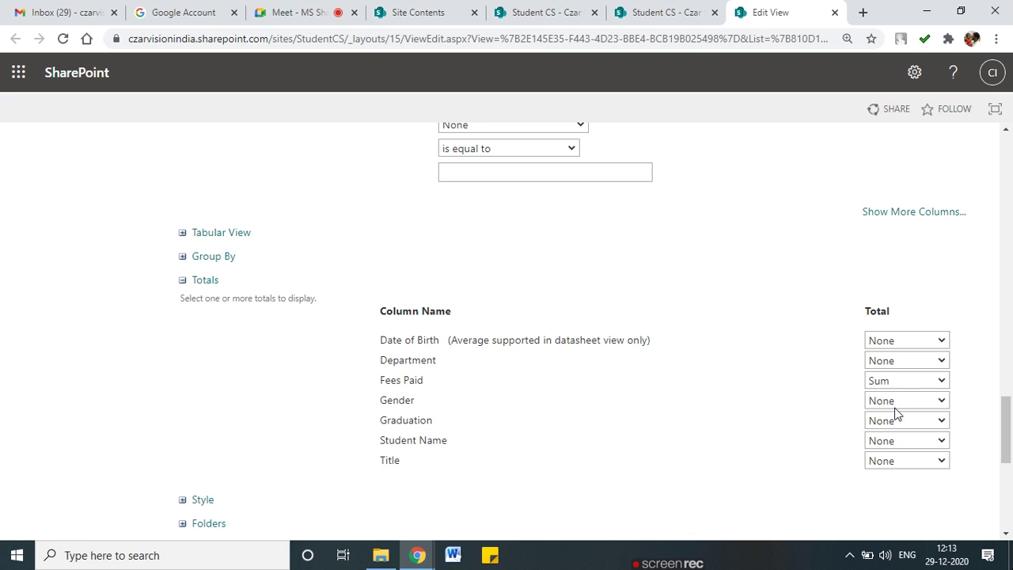
scroll(668, 419, down, 2)
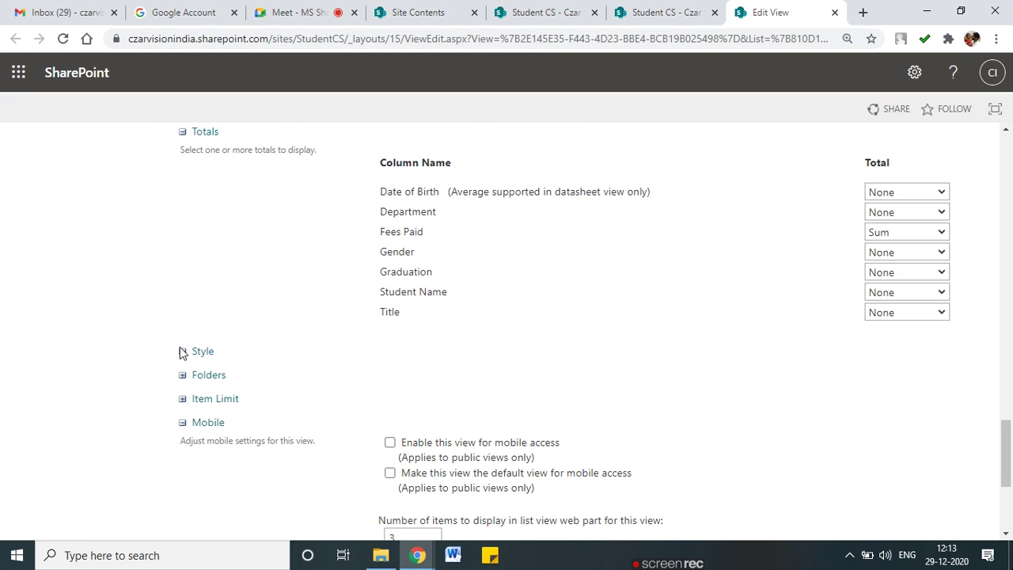
click(202, 355)
scroll(203, 355, down, 2)
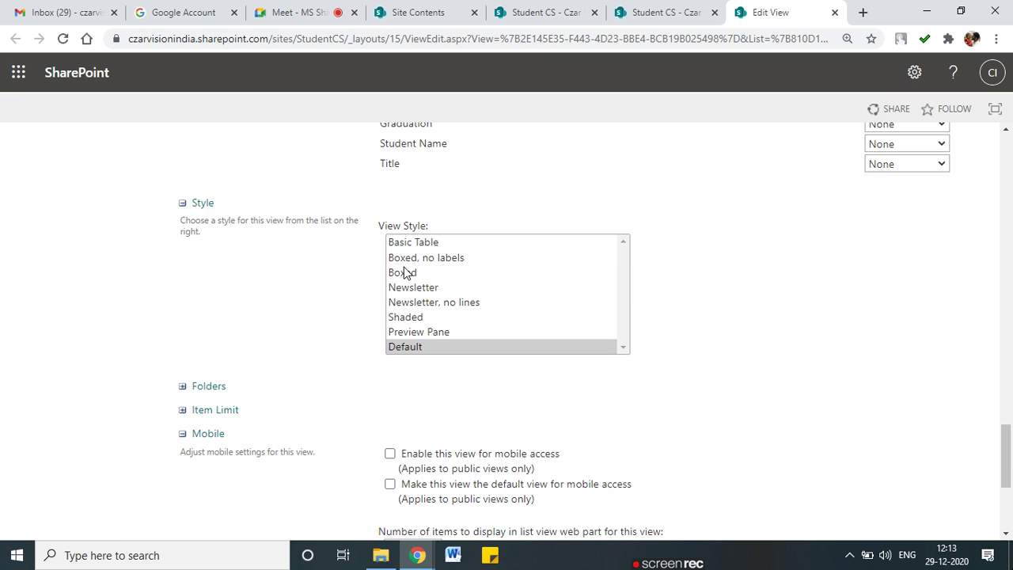
click(403, 272)
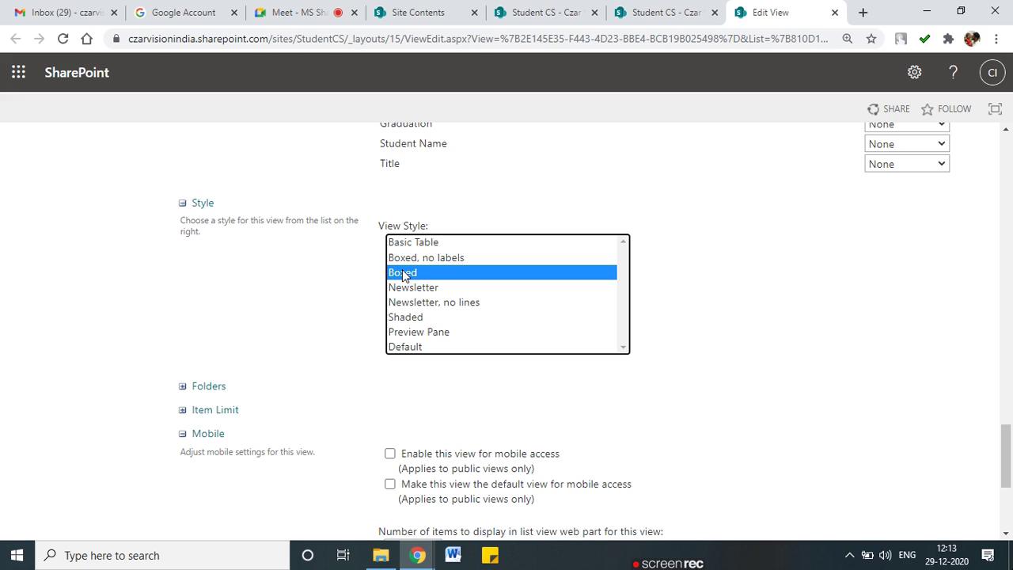
click(407, 317)
click(403, 273)
click(153, 330)
Expand the Folders settings, try showing all items without folders, and restore Show items inside folders
scroll(169, 333, down, 1)
click(182, 314)
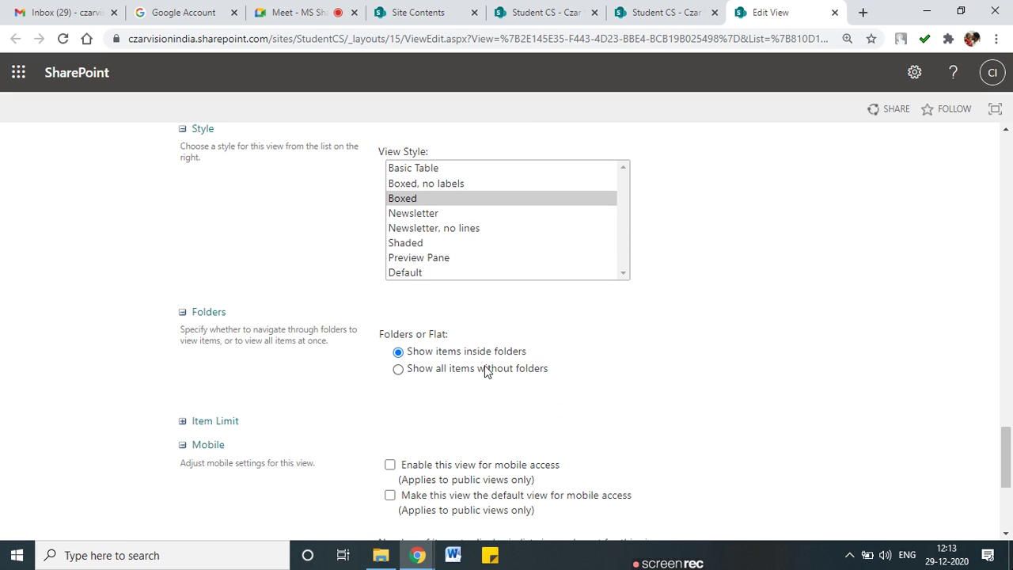
click(434, 374)
click(415, 355)
Set the Item Limit's number of items to display to 1 and examine the batch and total limit options
scroll(402, 377, down, 2)
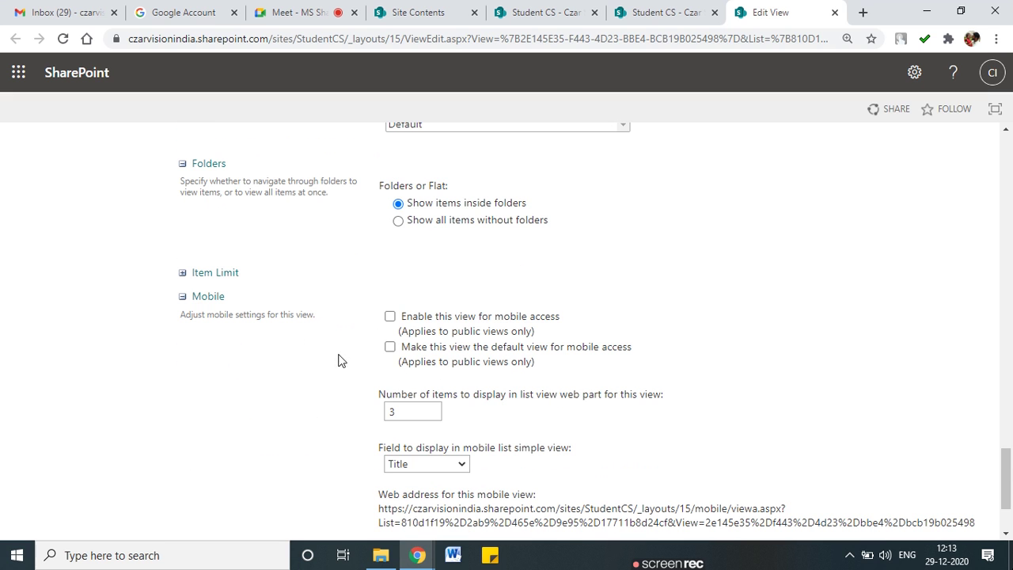
click(183, 272)
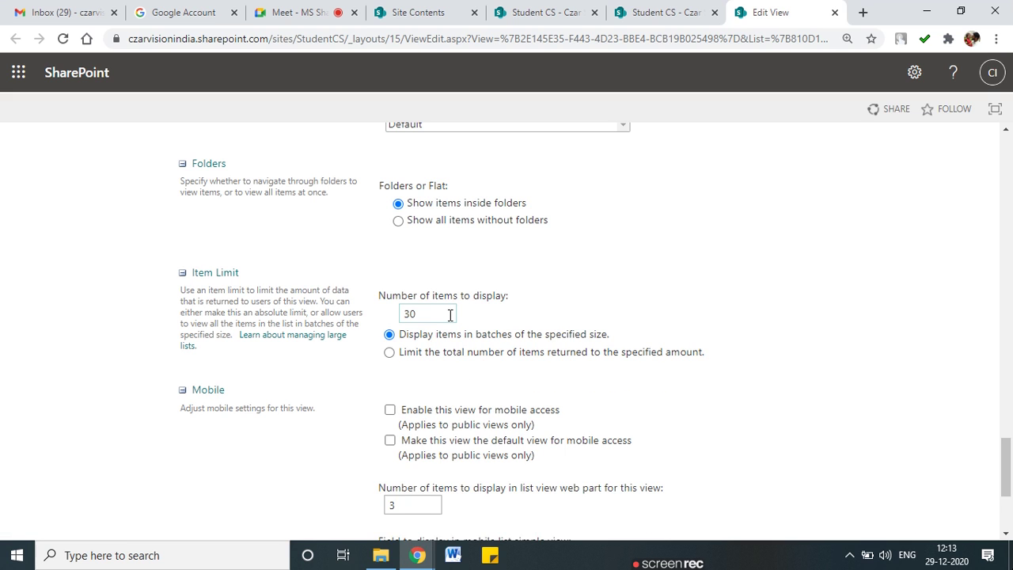
drag(450, 315, 378, 321)
click(426, 314)
key(BackSpace)
key(BackSpace)
click(410, 375)
drag(459, 338, 590, 340)
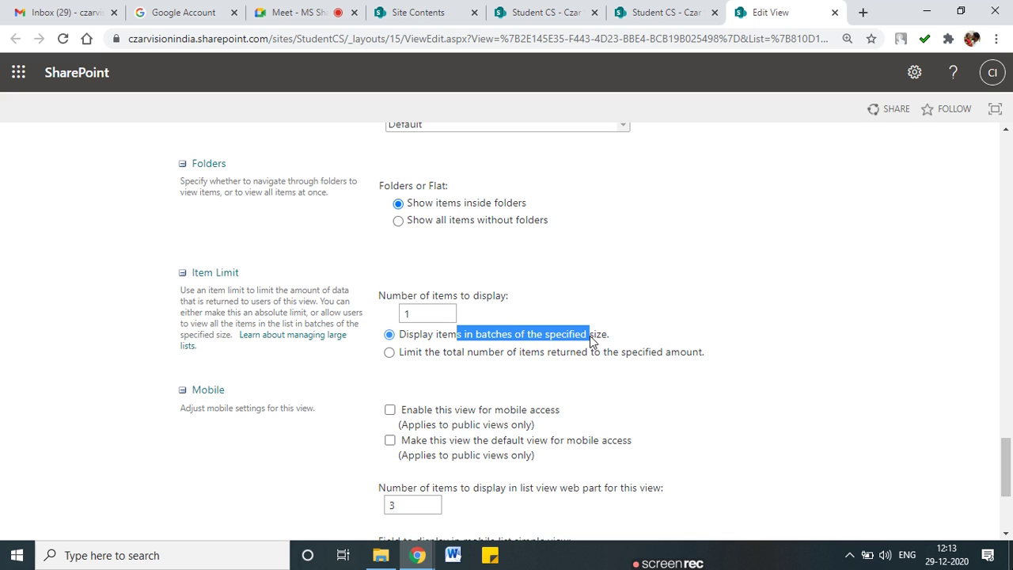
drag(435, 354, 652, 361)
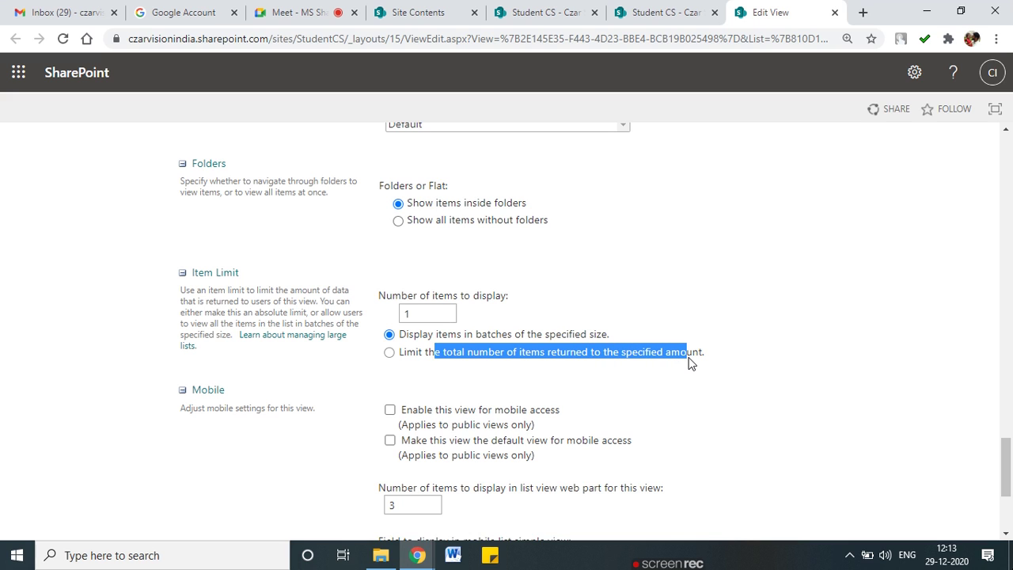
Try limiting the total number of items returned to the specified amount, and restore Display items in batches of the specified size
click(389, 353)
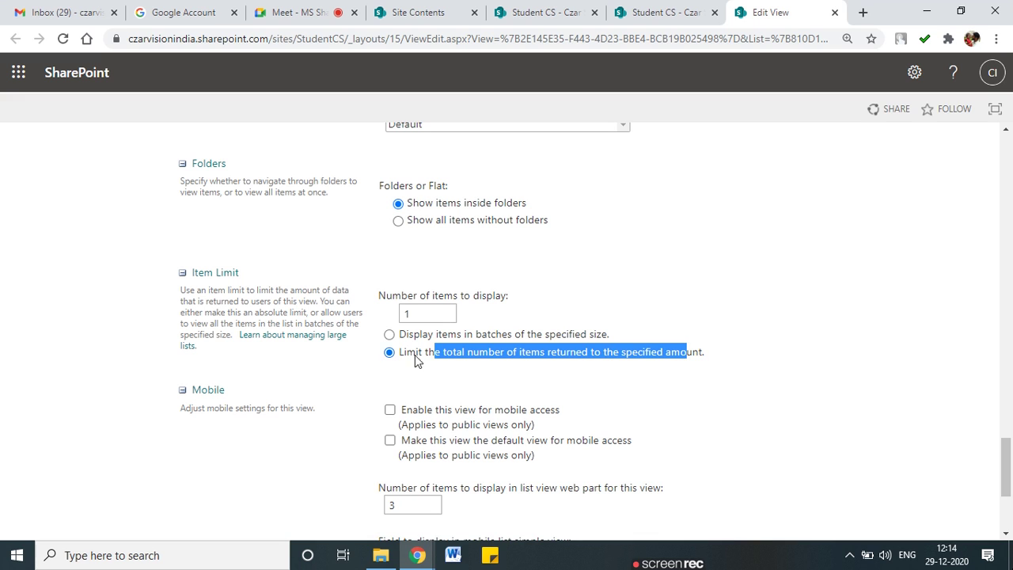
click(455, 358)
drag(529, 361, 548, 362)
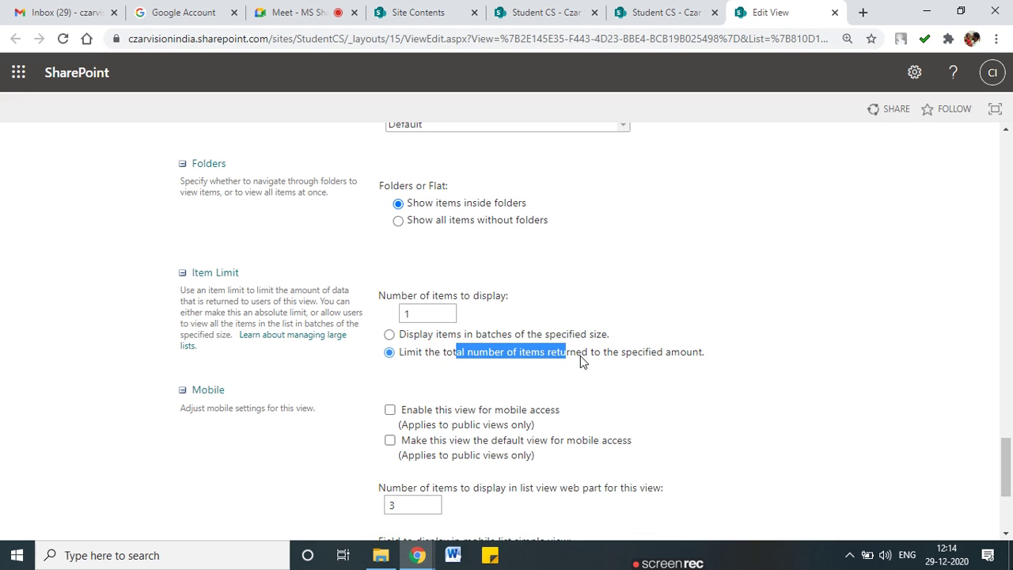
drag(669, 360, 701, 360)
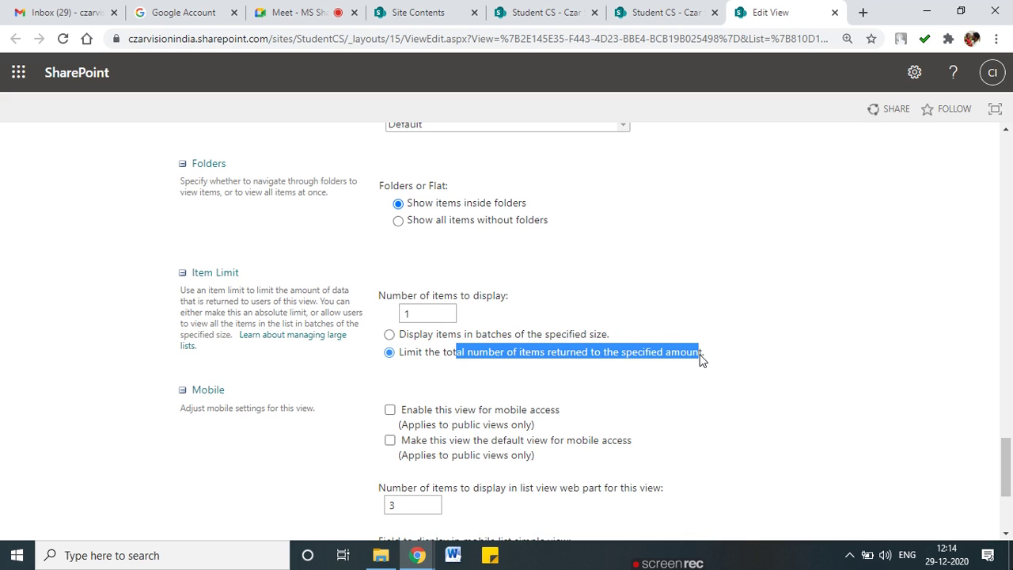
click(391, 372)
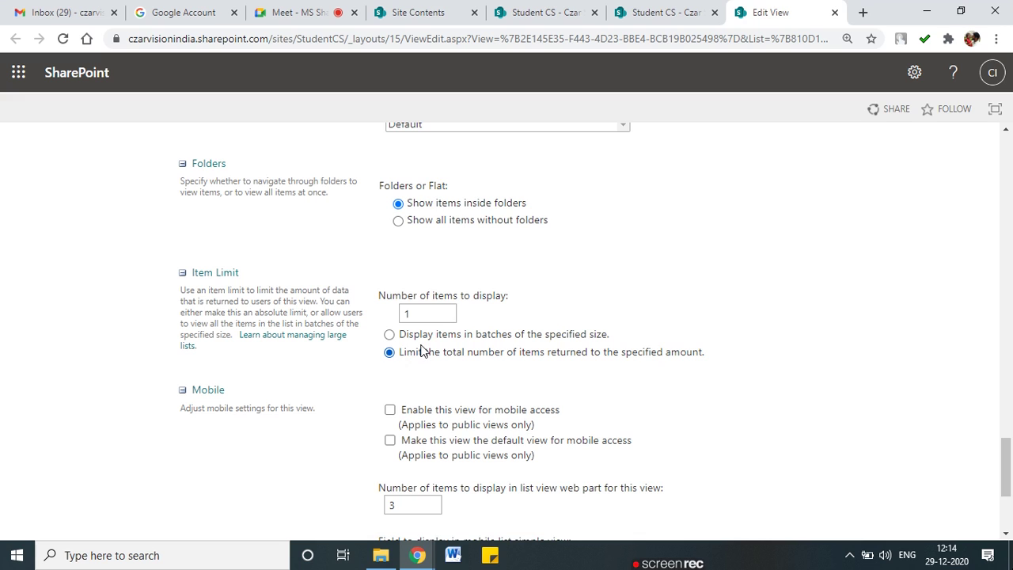
mouse_move(419, 344)
mouse_down()
mouse_move(378, 360)
mouse_move(657, 374)
mouse_move(717, 346)
mouse_move(424, 345)
mouse_up()
click(420, 313)
click(411, 334)
click(420, 315)
Enable this view for mobile access and make it the default view for mobile access
scroll(417, 315, down, 1)
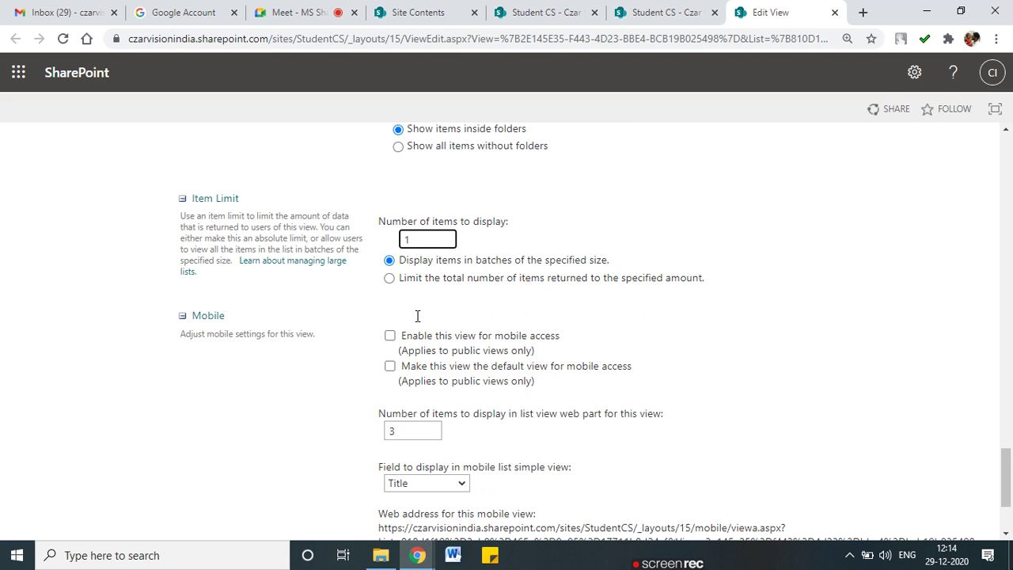
scroll(418, 321, down, 1)
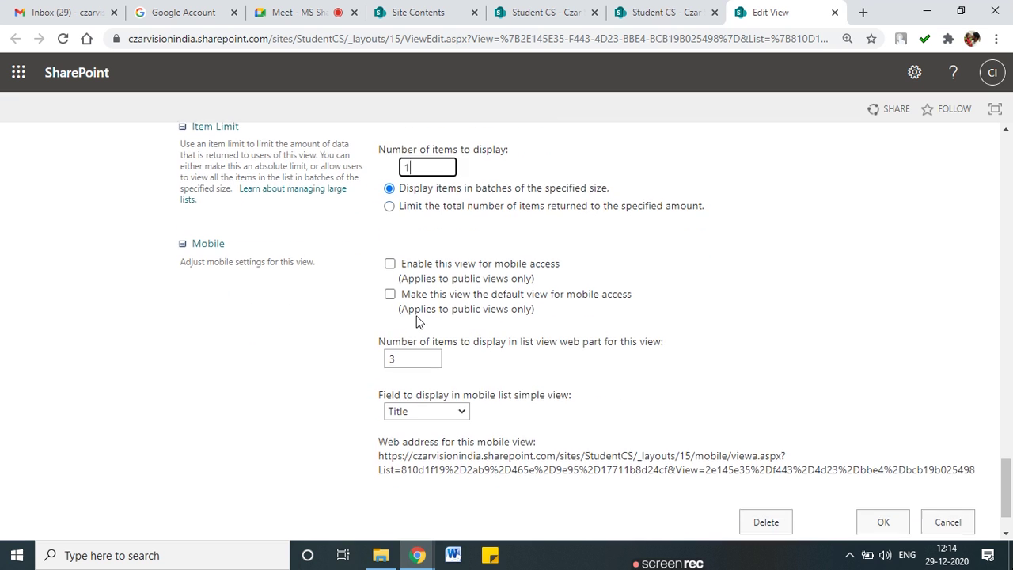
click(393, 264)
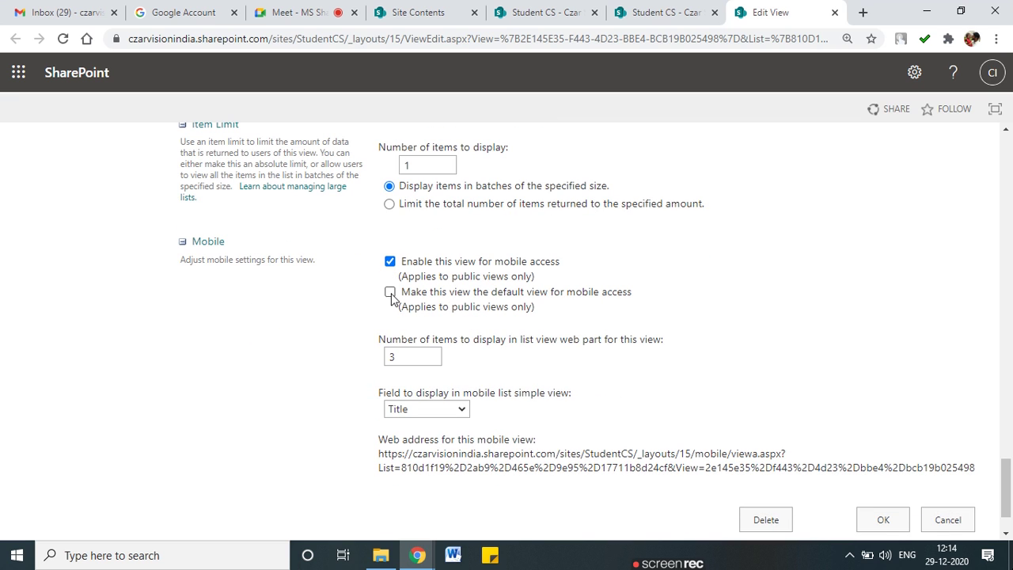
click(390, 294)
Set the field to display in the mobile list simple view to Student Name
scroll(354, 411, down, 1)
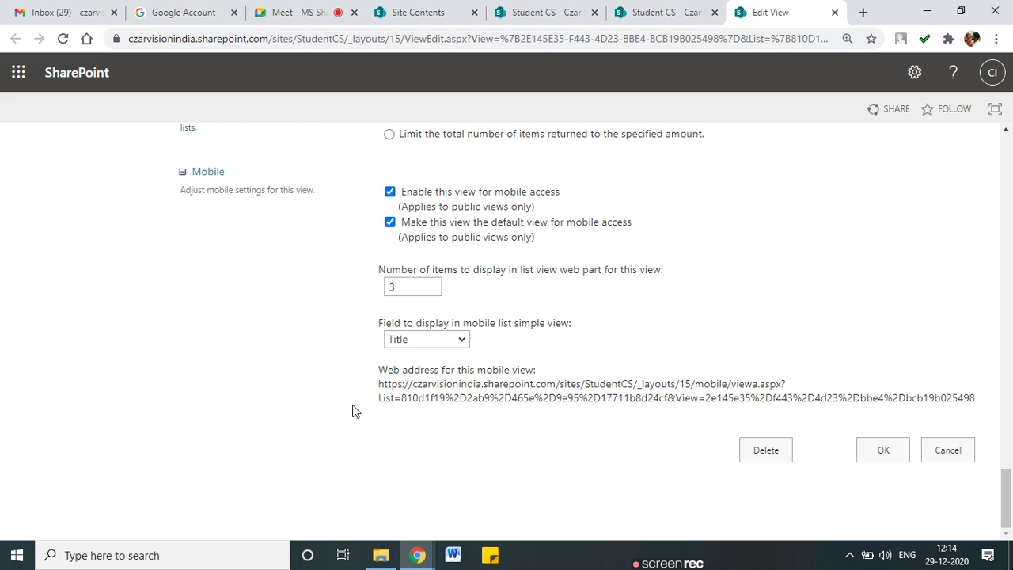
click(463, 341)
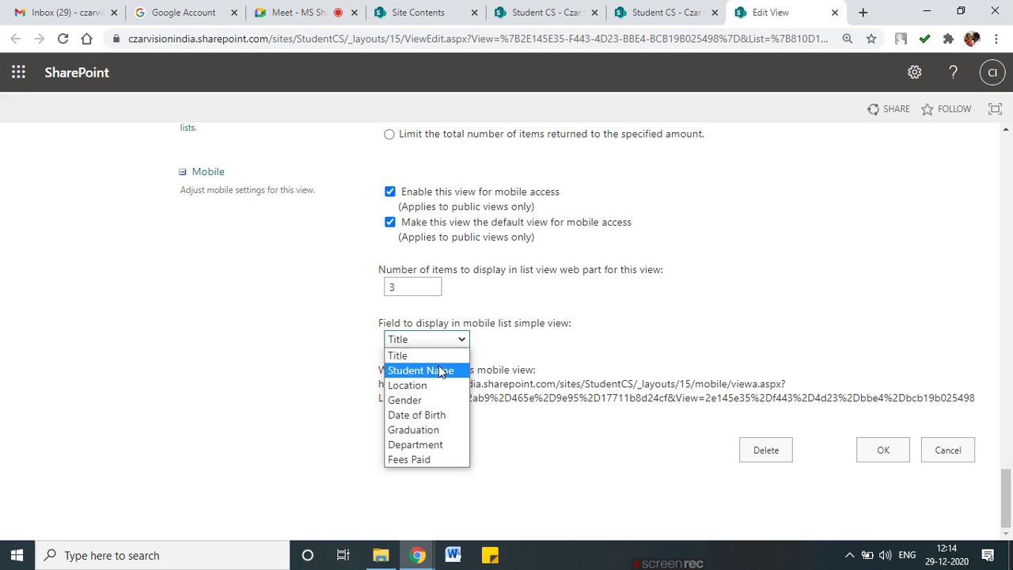
click(438, 369)
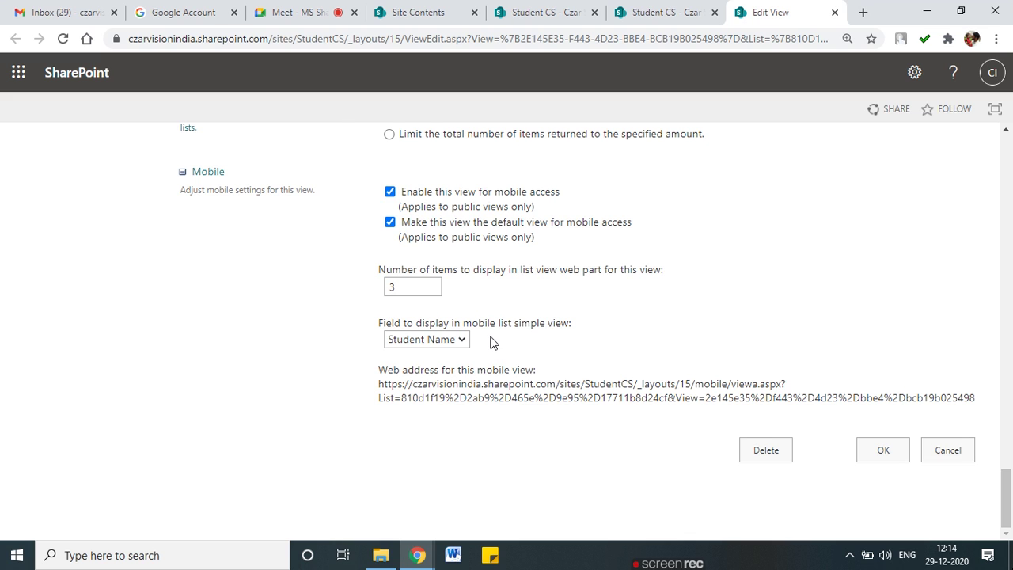
Make Czar MTech Student the list's default view and save the view settings
scroll(491, 345, up, 3)
scroll(491, 342, up, 20)
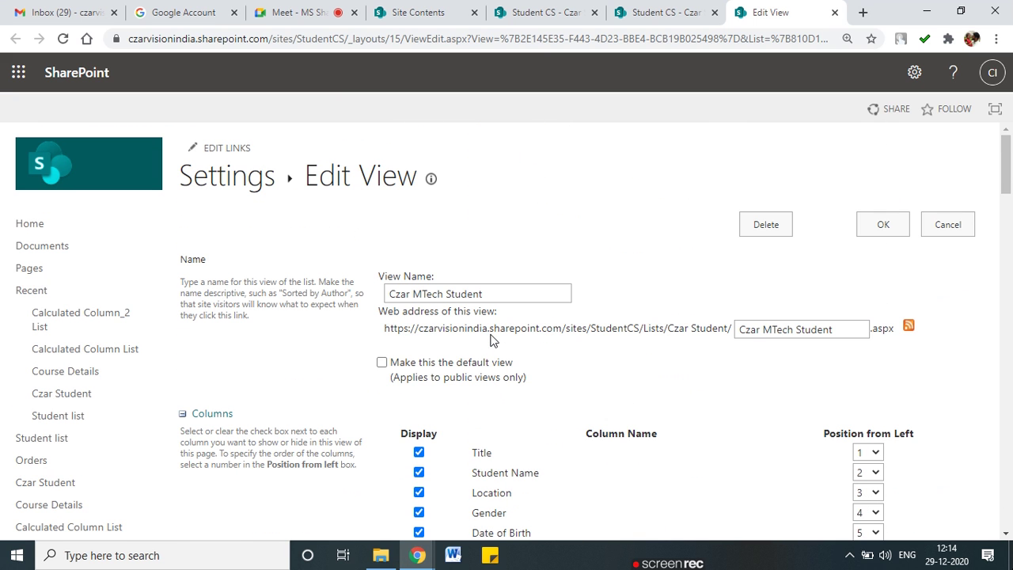
scroll(491, 341, down, 1)
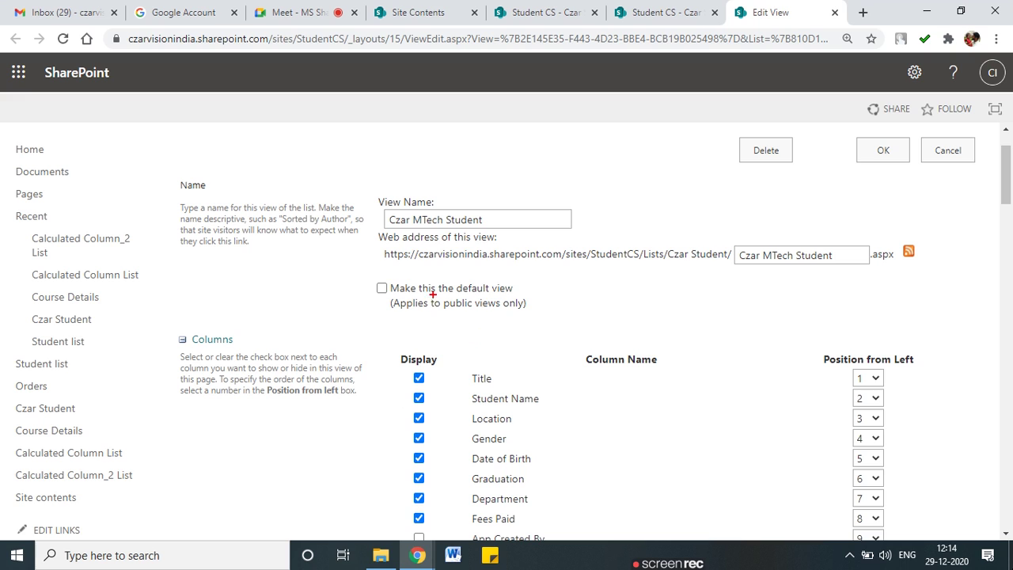
mouse_move(498, 271)
mouse_down()
mouse_move(356, 279)
mouse_move(534, 318)
mouse_move(542, 274)
mouse_up()
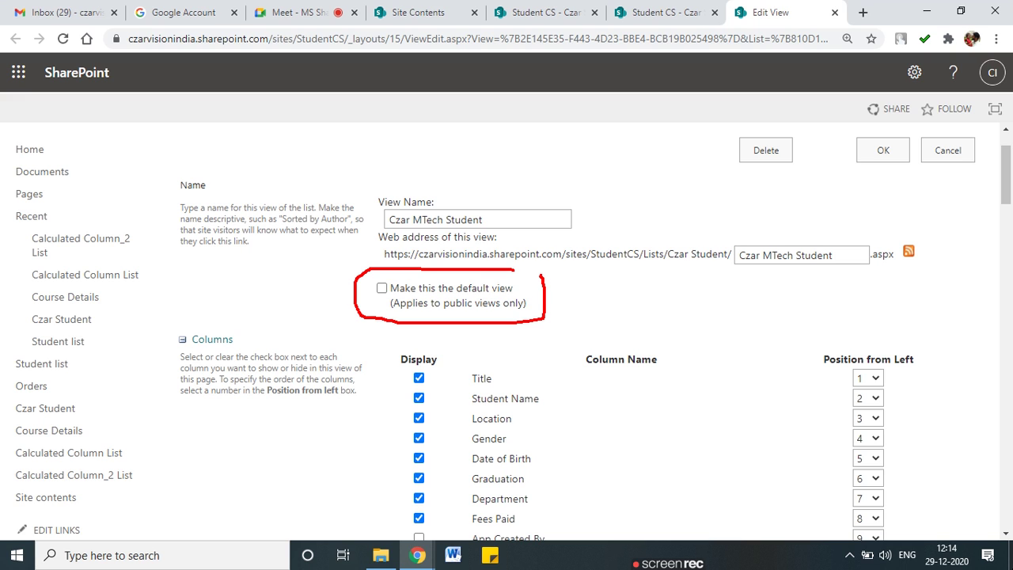
drag(394, 314, 513, 314)
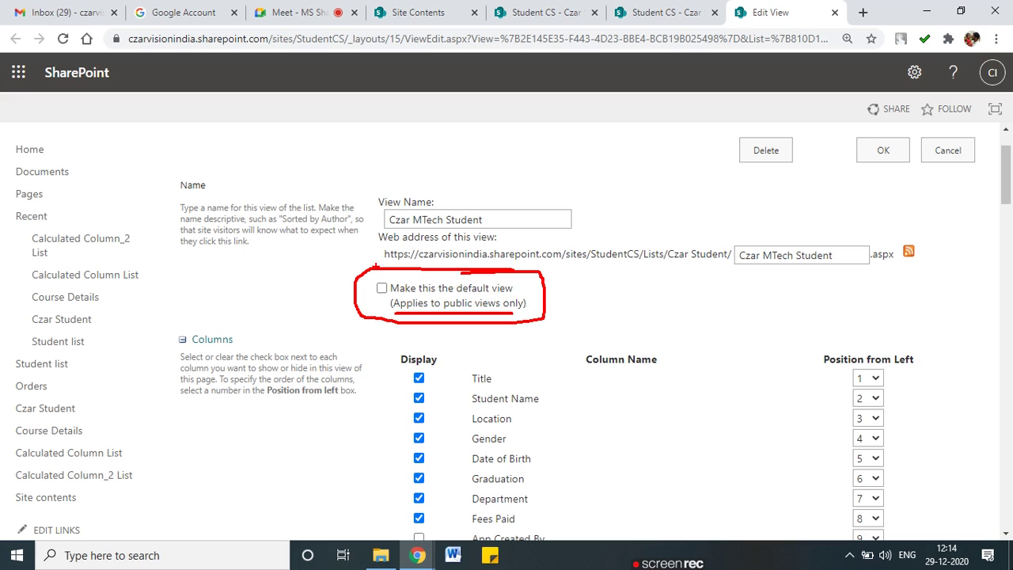
drag(370, 286, 404, 286)
key(Escape)
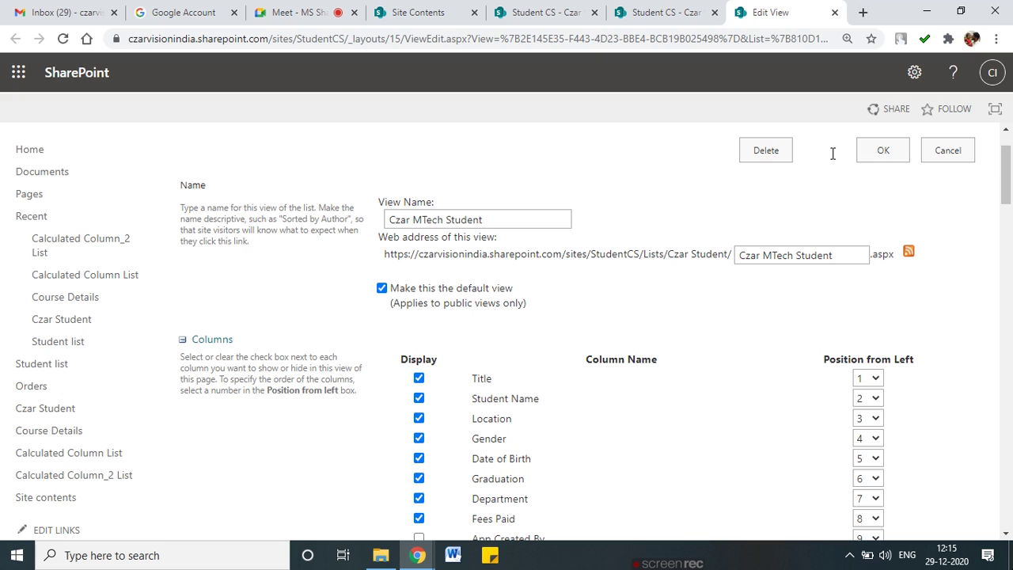
click(871, 165)
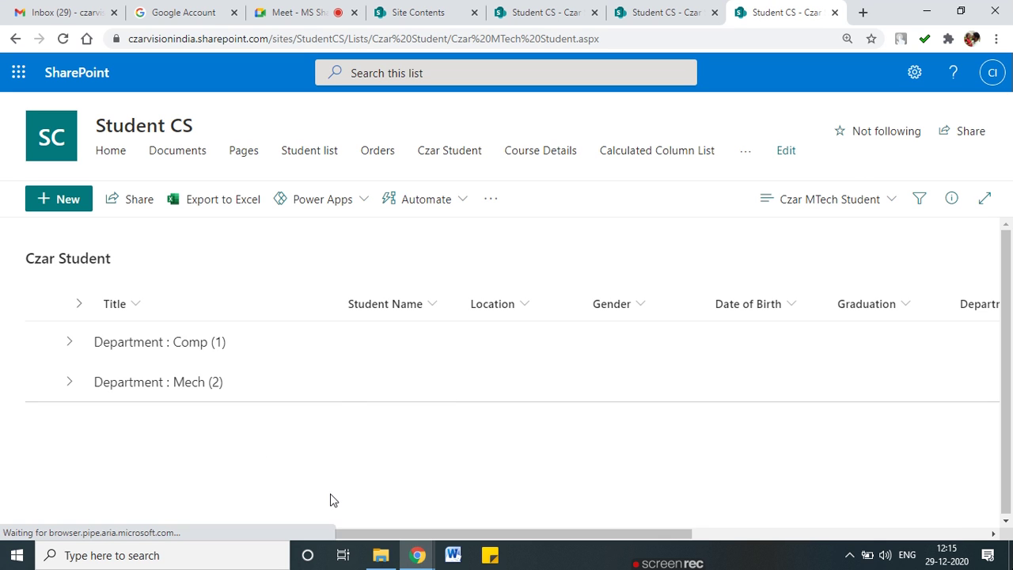
Expand the Comp and Mech department groups to examine their students, and collapse both groups again
click(78, 342)
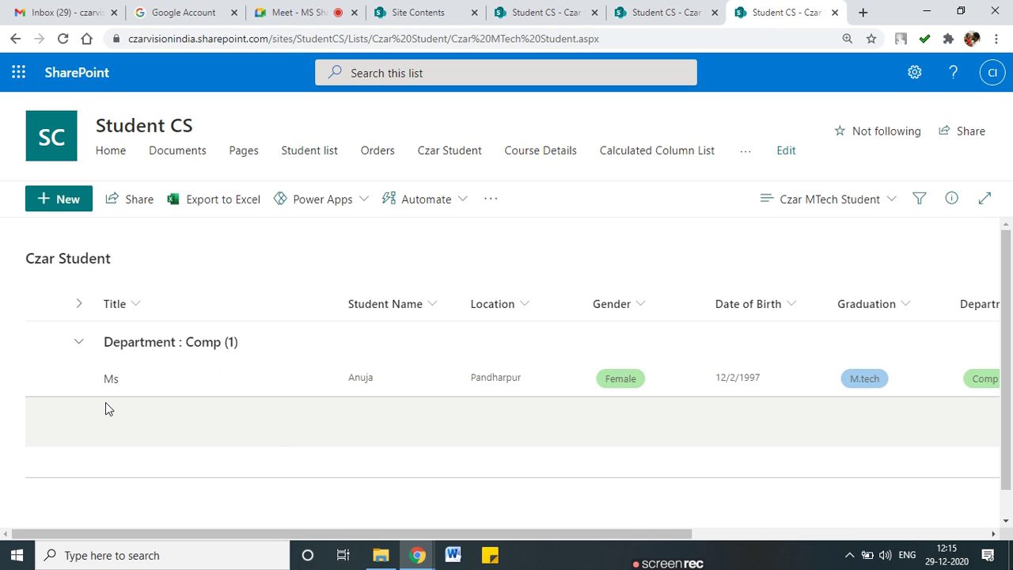
scroll(109, 408, down, 1)
click(79, 459)
drag(491, 536, 397, 524)
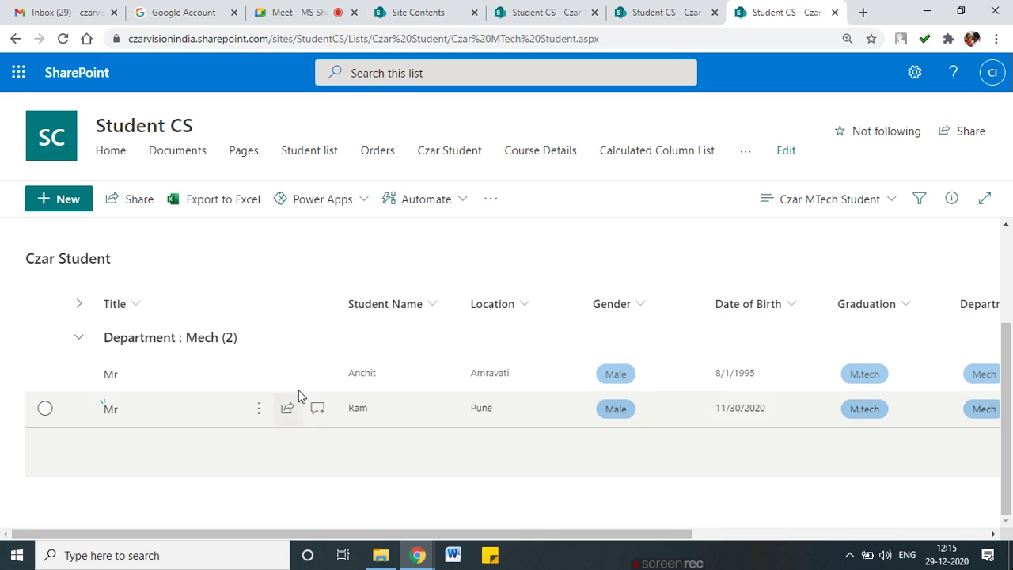
scroll(278, 405, up, 2)
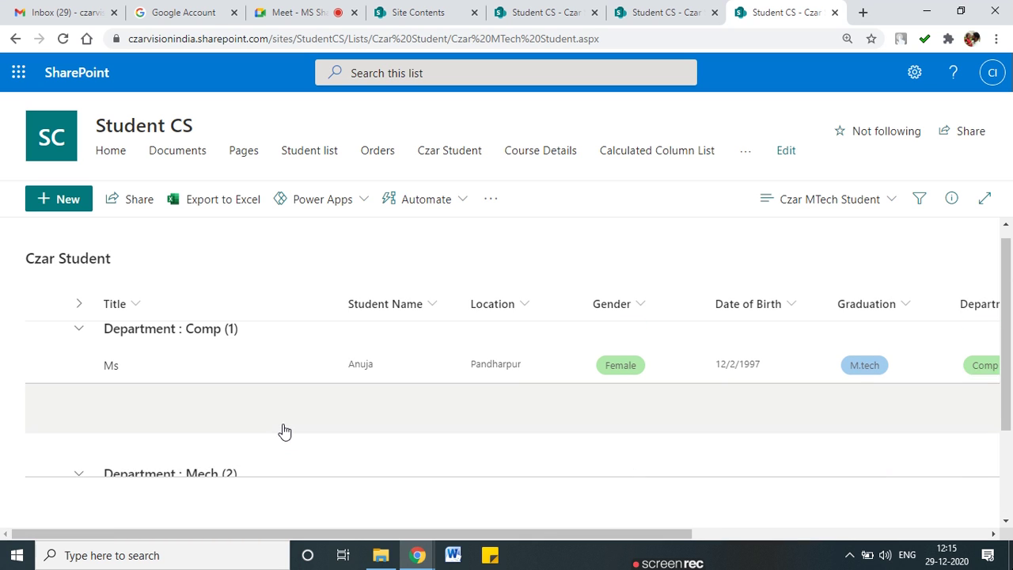
click(80, 342)
click(73, 383)
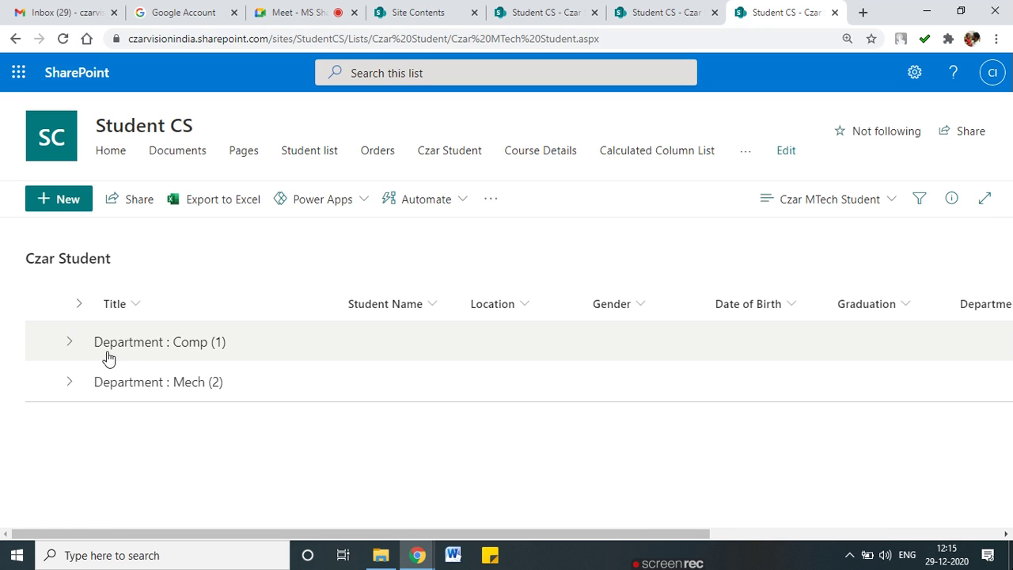
Edit the current view to set its first Group By column to None, save it, and check the ungrouped list
click(877, 208)
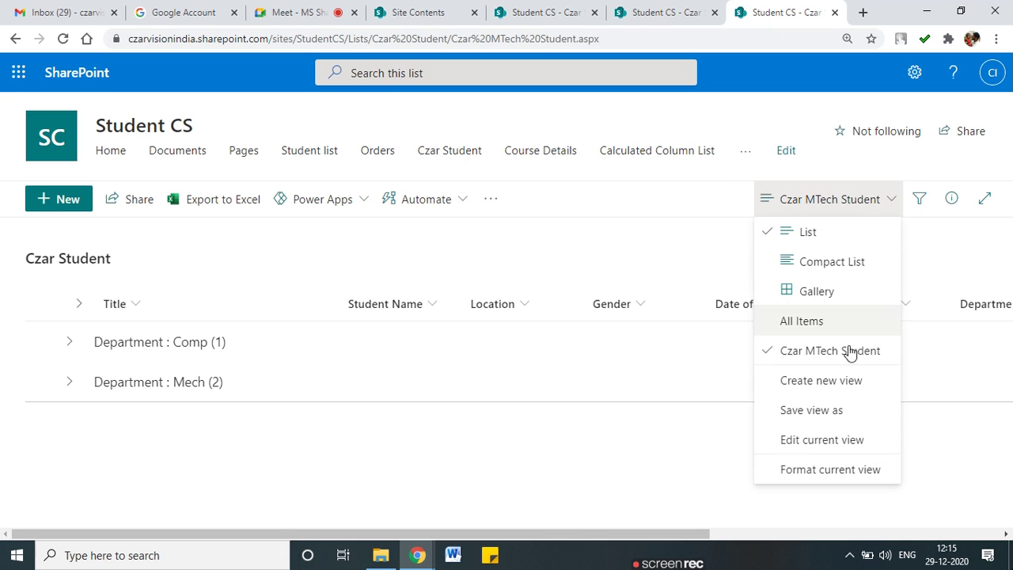
click(838, 439)
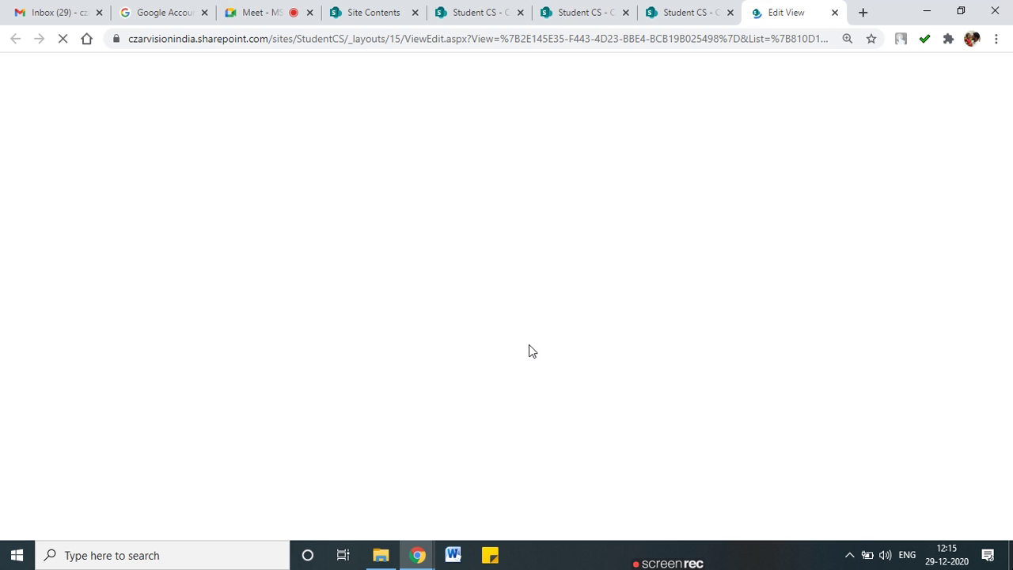
scroll(530, 351, down, 11)
scroll(529, 346, down, 5)
scroll(529, 346, up, 4)
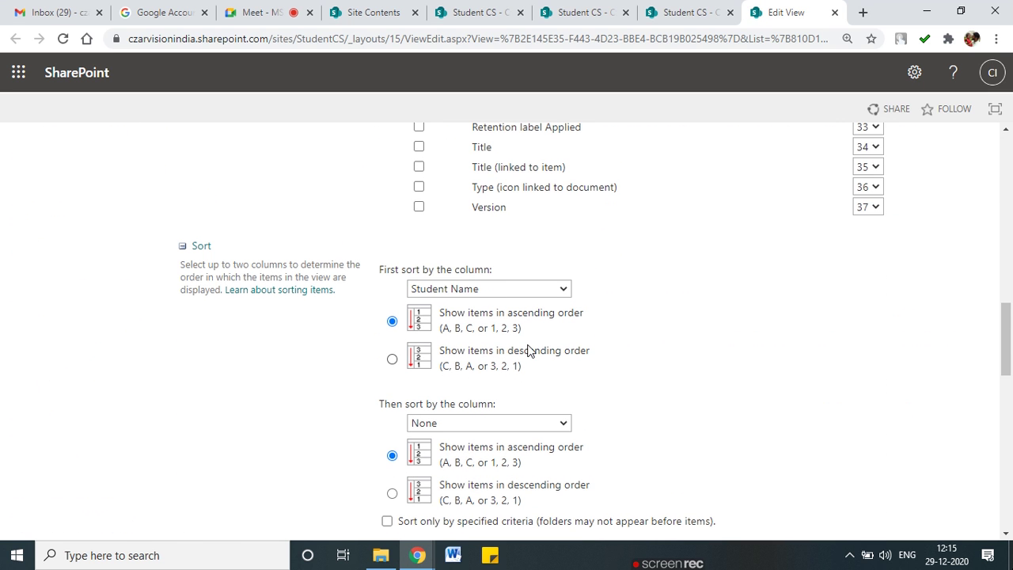
scroll(395, 358, down, 5)
scroll(411, 388, down, 3)
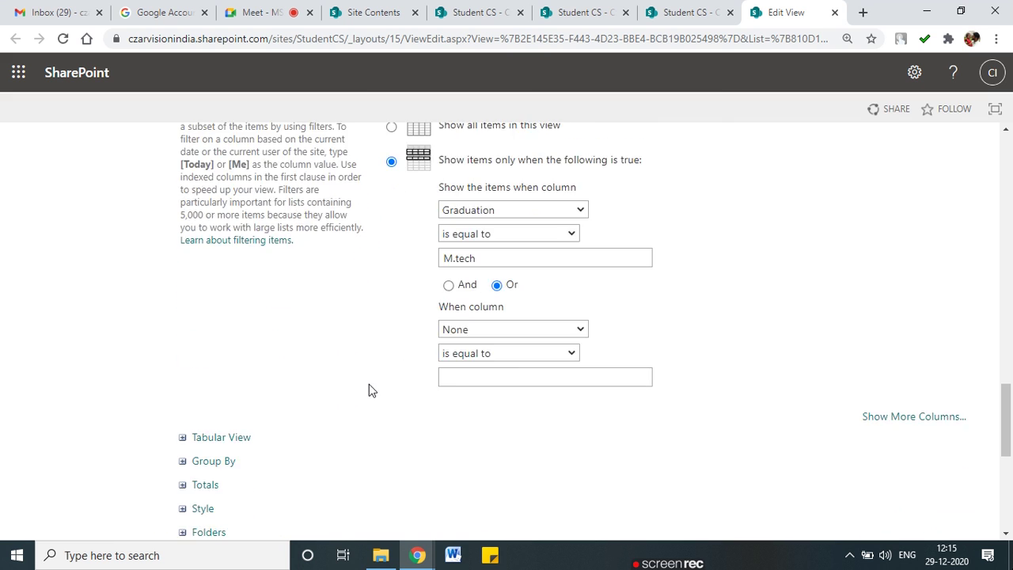
click(183, 328)
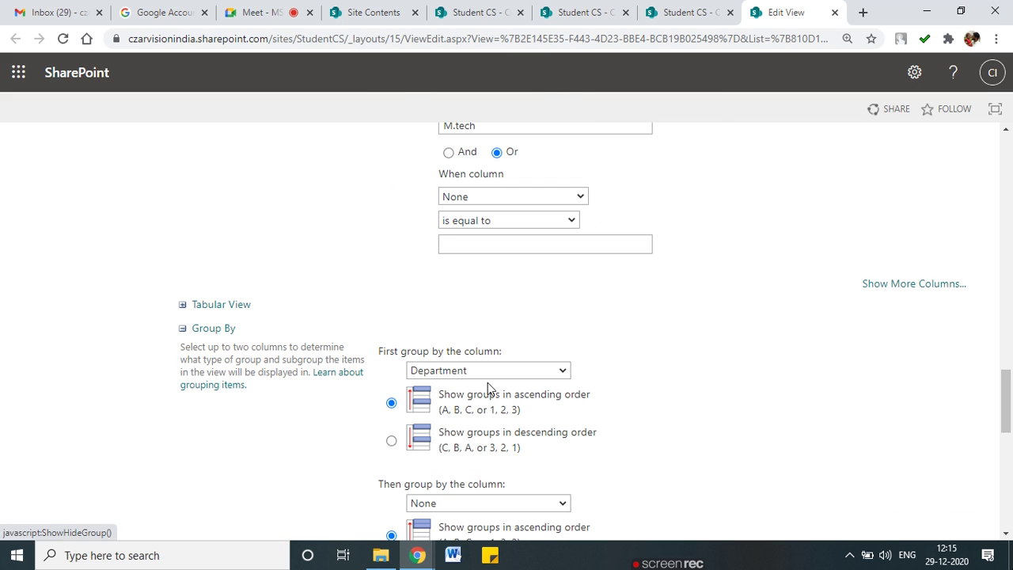
click(435, 372)
click(441, 74)
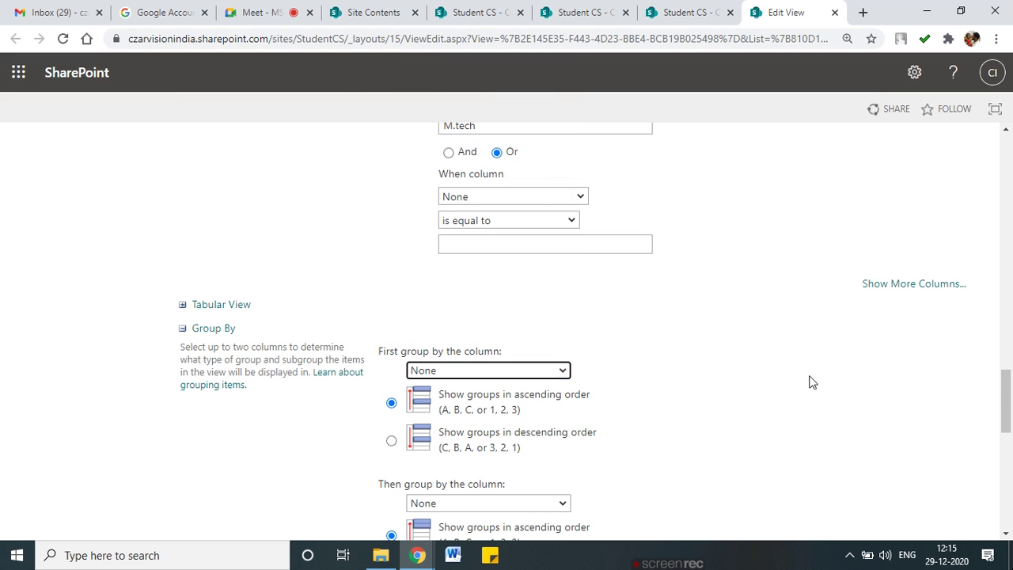
scroll(811, 383, down, 15)
click(876, 452)
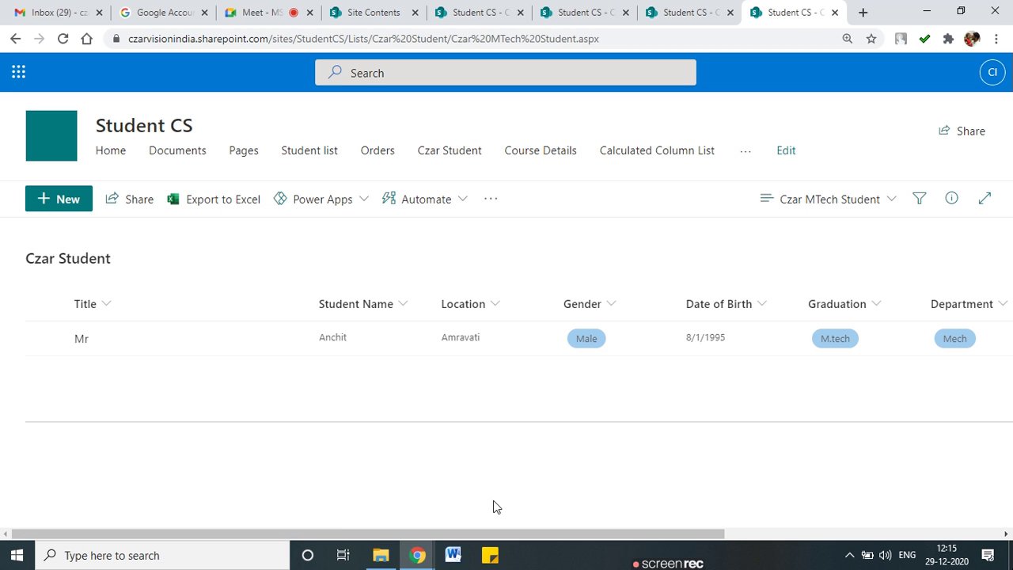
drag(561, 536, 411, 485)
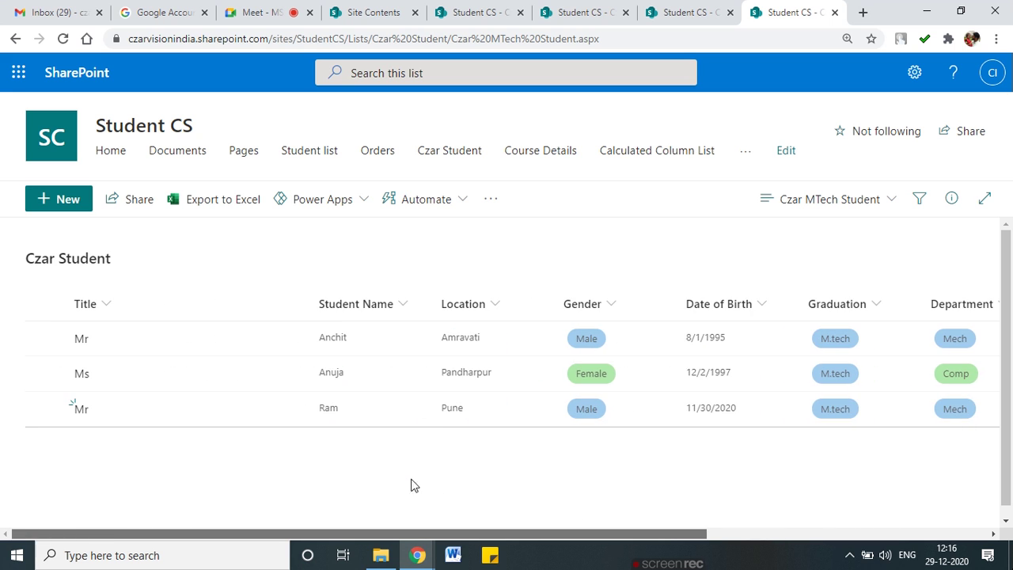
drag(513, 479, 434, 430)
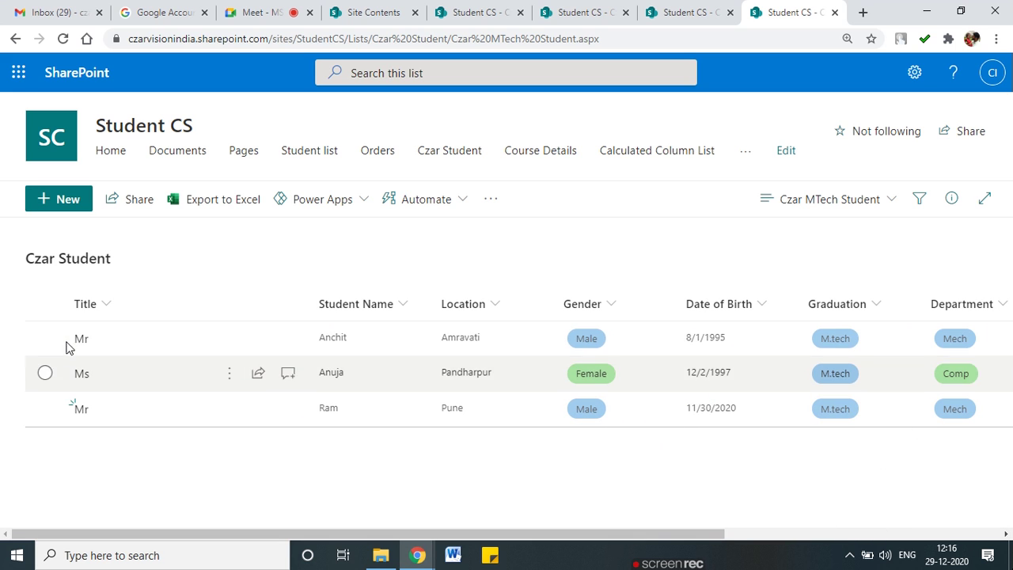
Reopen the current view for editing and set its Item Limit to limit the total number of items returned
click(892, 208)
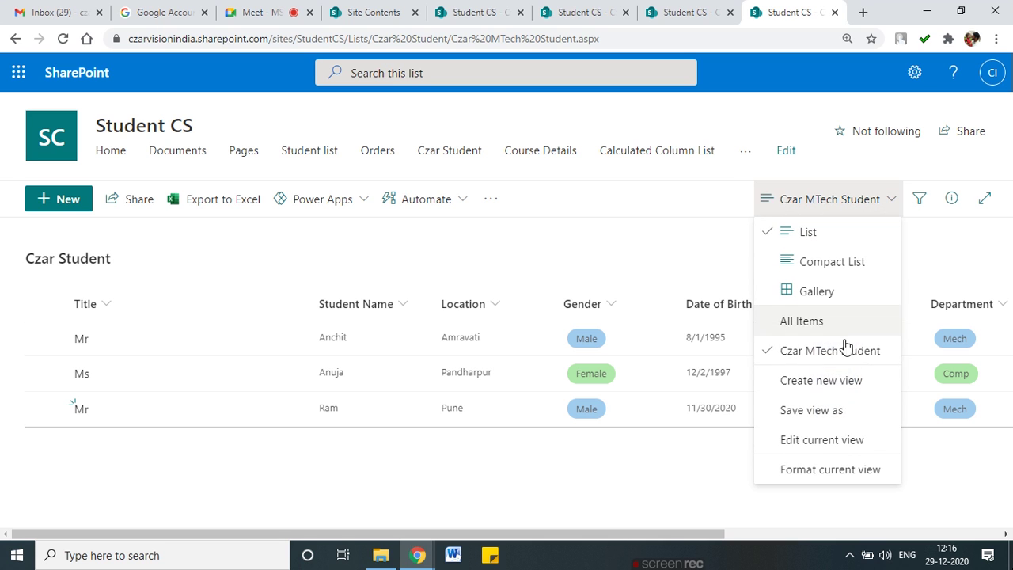
click(845, 455)
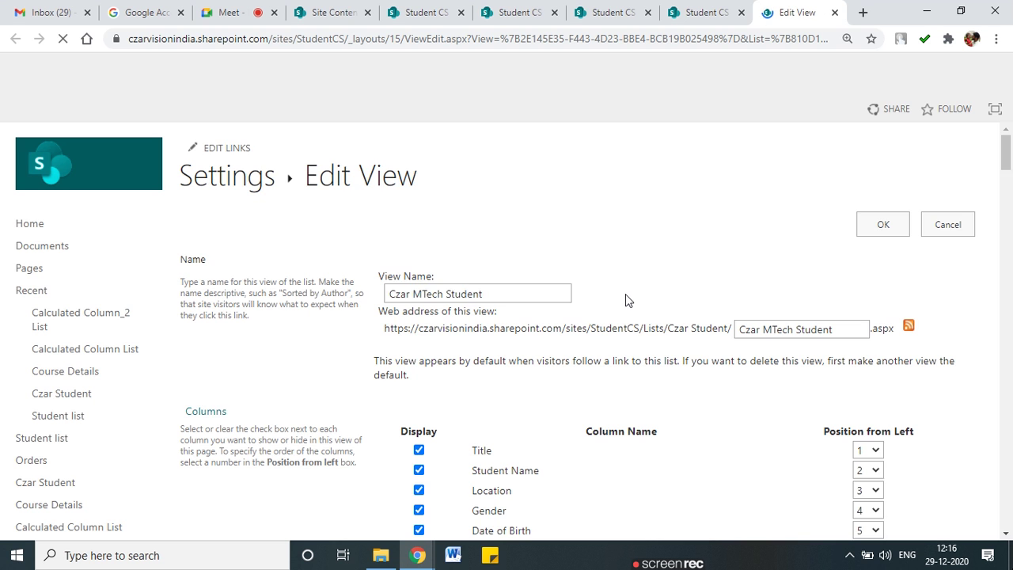
scroll(625, 296, down, 10)
scroll(618, 325, down, 15)
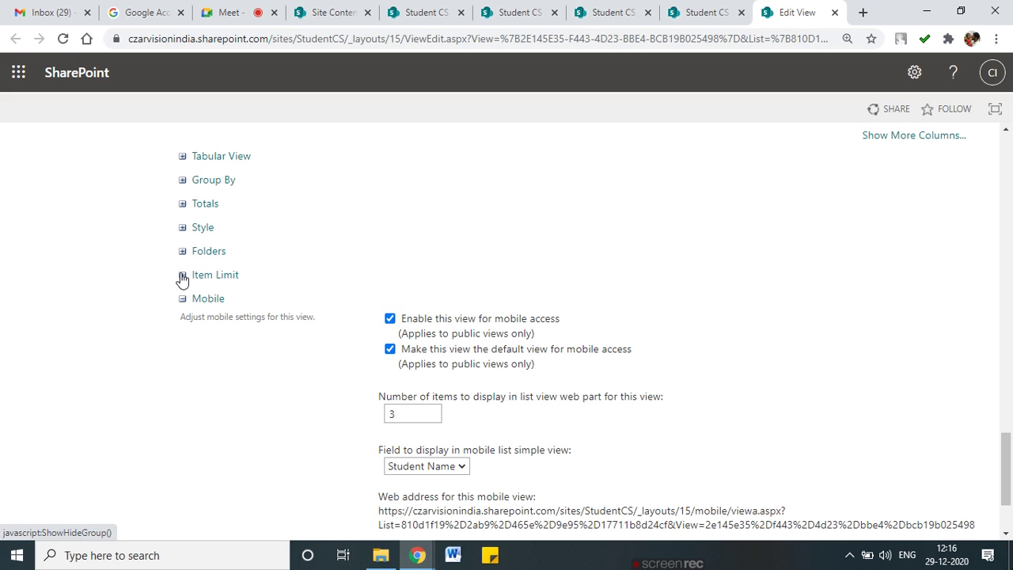
click(184, 275)
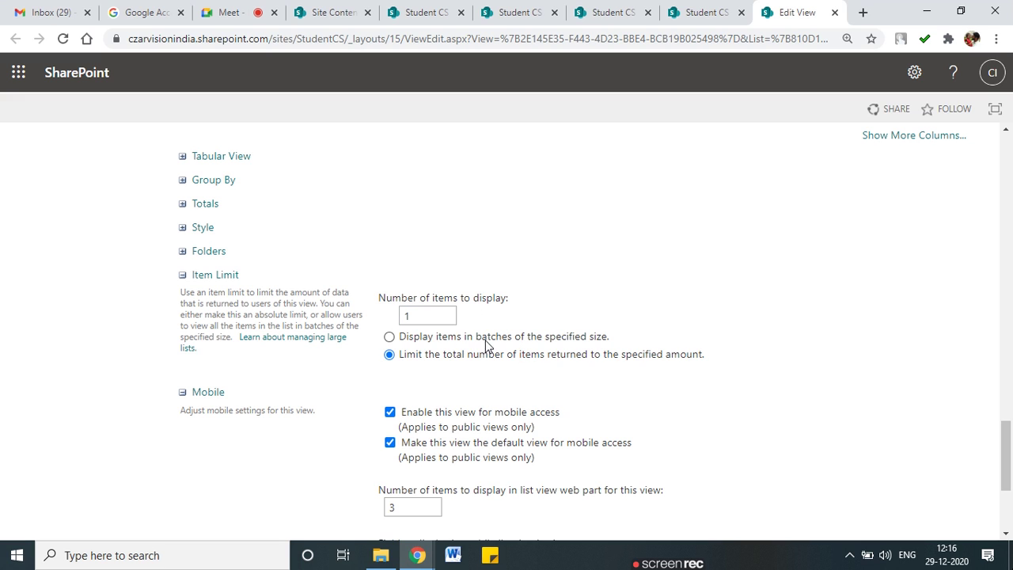
click(439, 308)
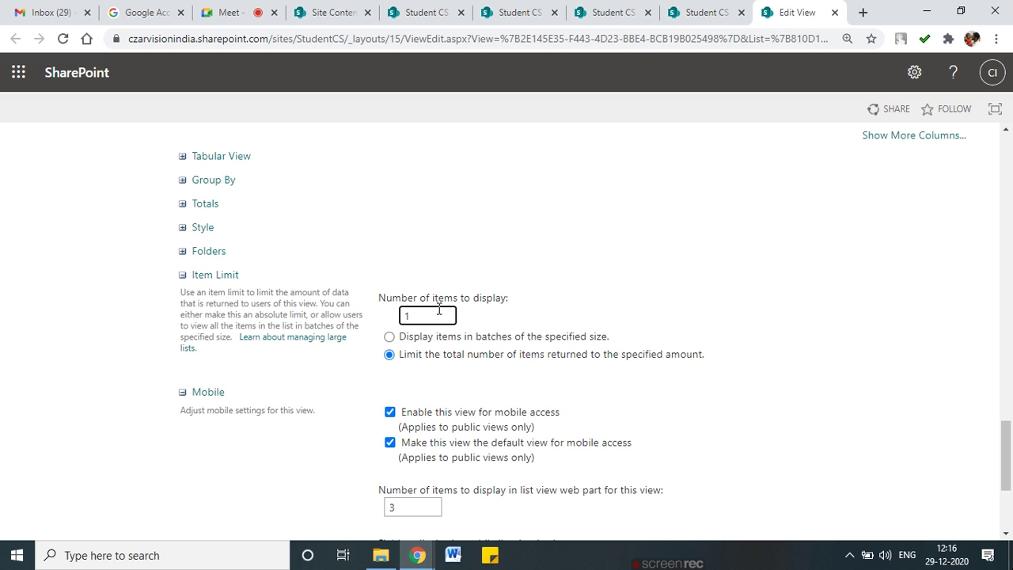
Set the number of items to display in the list view web part for this view to 1
scroll(520, 402, down, 2)
drag(501, 345, 603, 347)
click(427, 359)
key(BackSpace)
text(1)
click(295, 385)
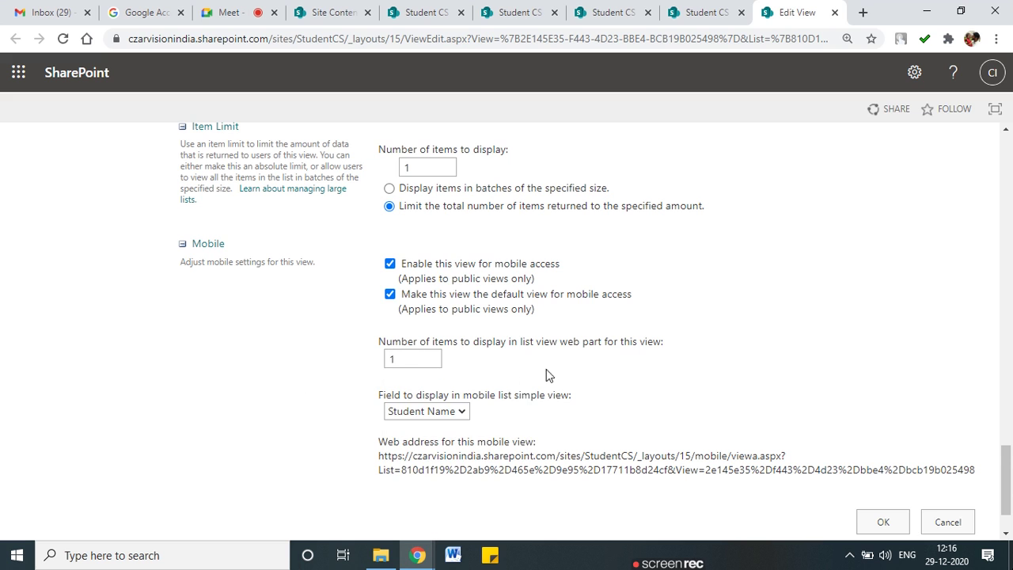
Save the view with its one-item limit and check the list's columns from Title through Fees Paid
scroll(665, 369, down, 1)
click(880, 450)
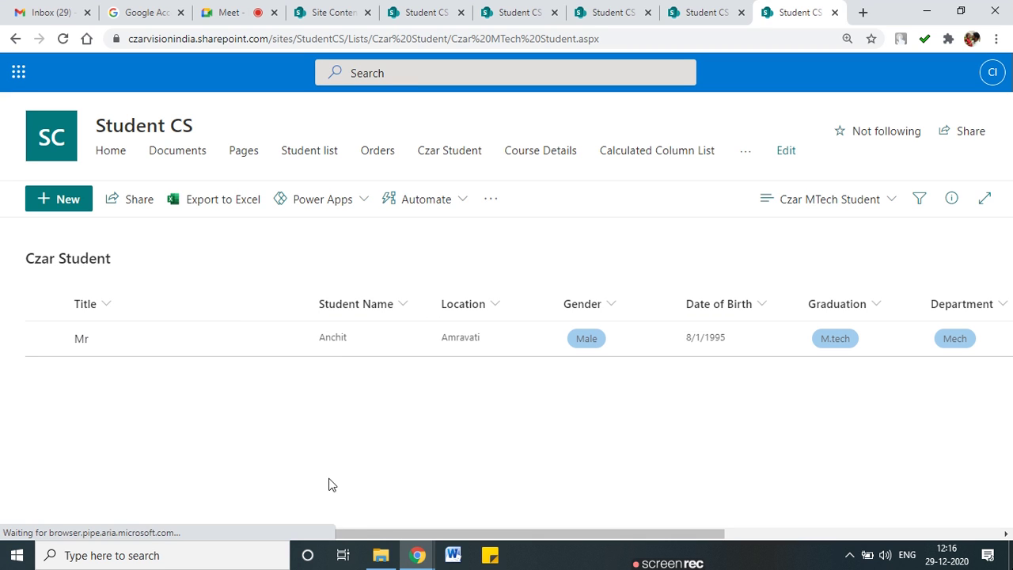
drag(636, 533, 289, 475)
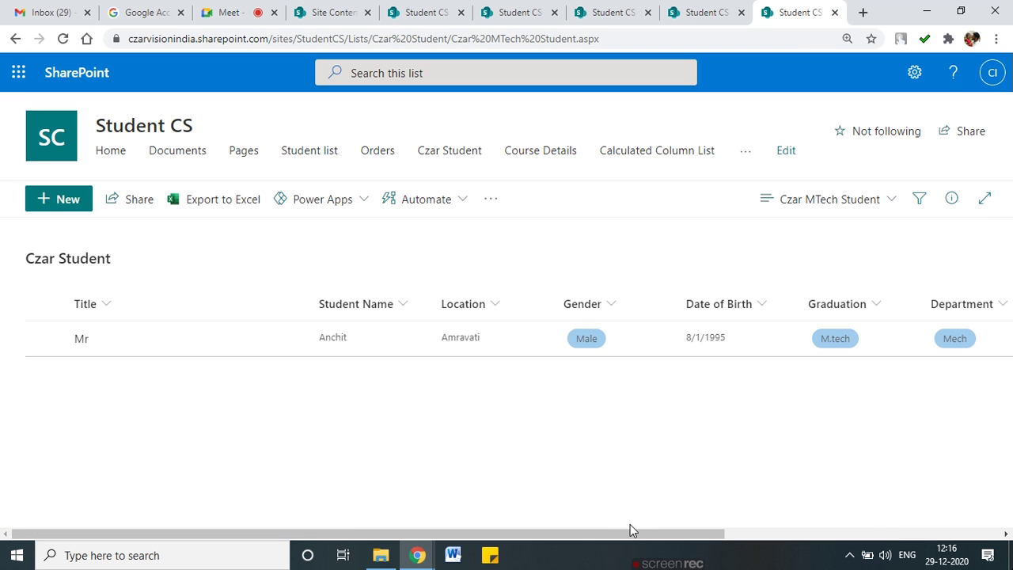
drag(592, 533, 749, 473)
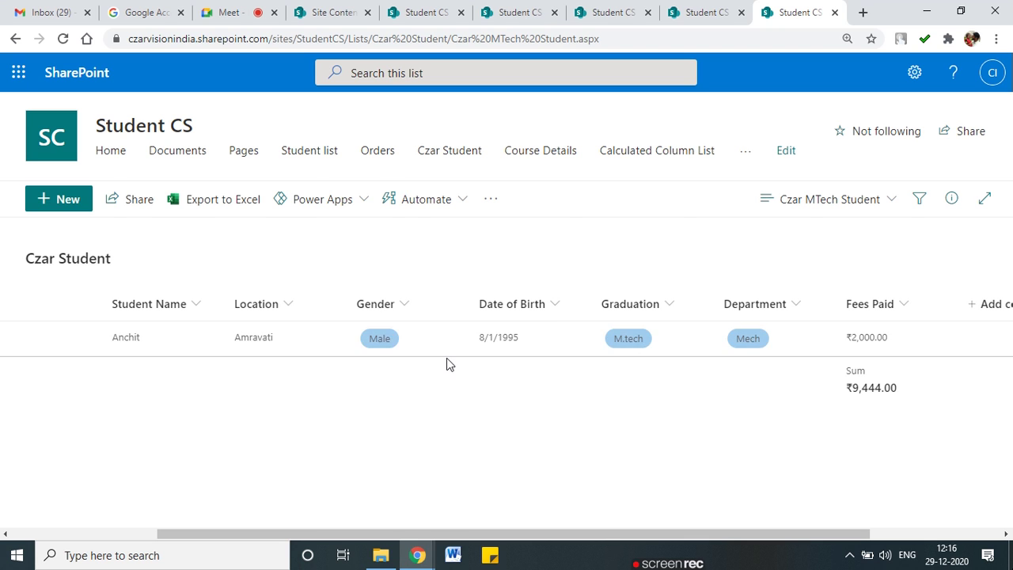
click(448, 354)
click(251, 428)
drag(604, 535, 208, 521)
drag(645, 537, 944, 528)
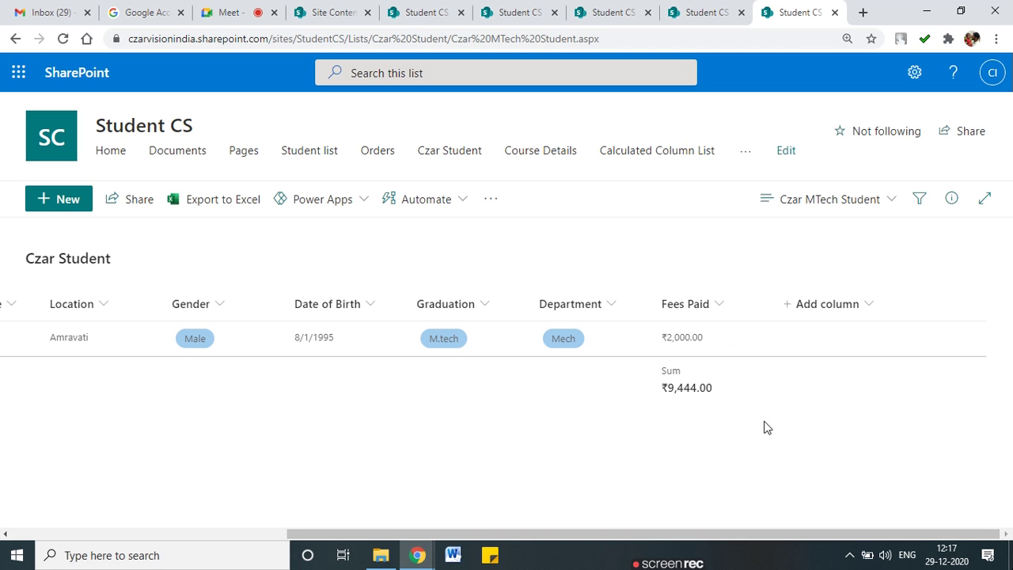
Reopen the current view for editing and review its Sort, Filter and Group By settings
click(861, 199)
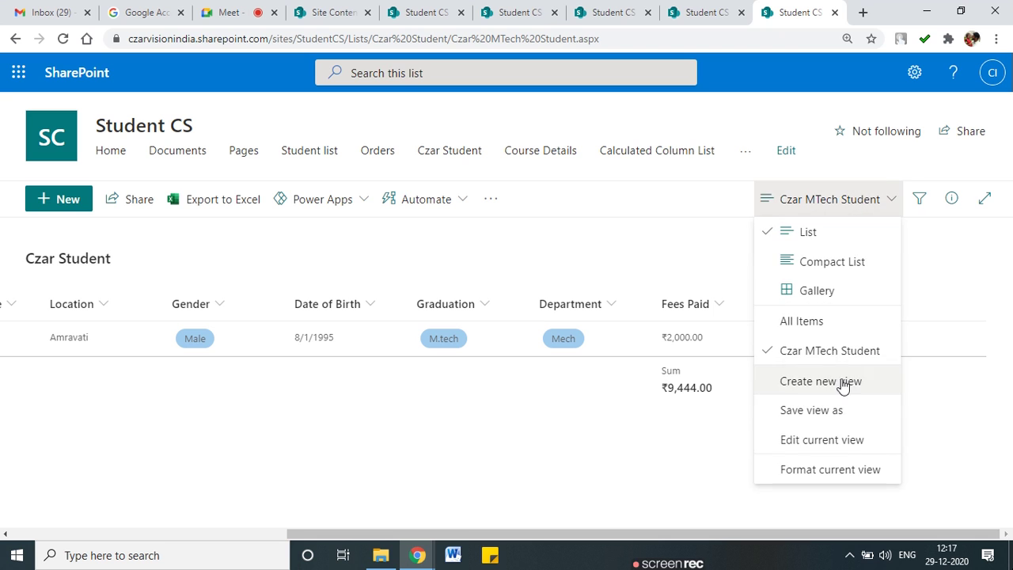
click(849, 441)
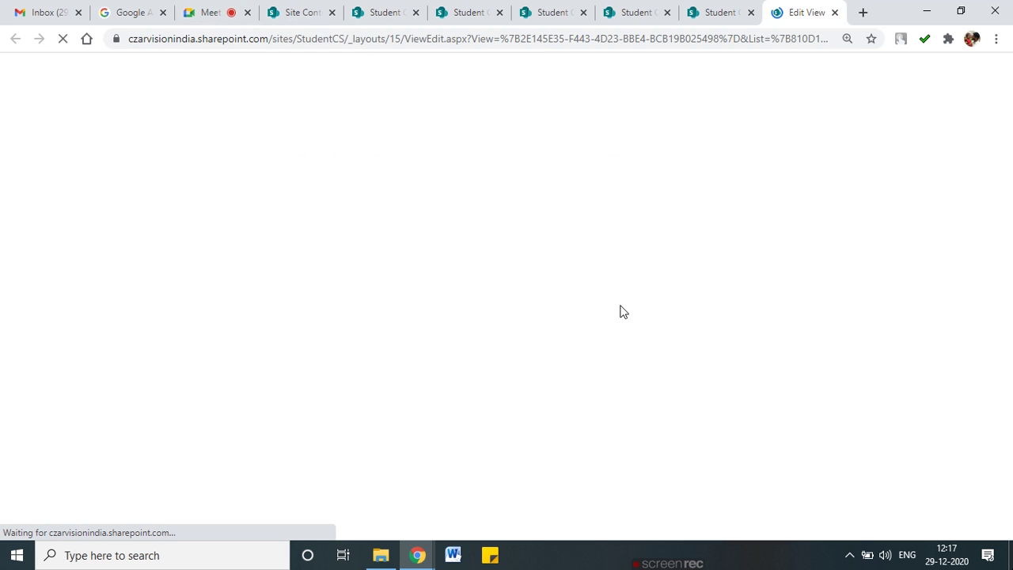
scroll(606, 371, down, 5)
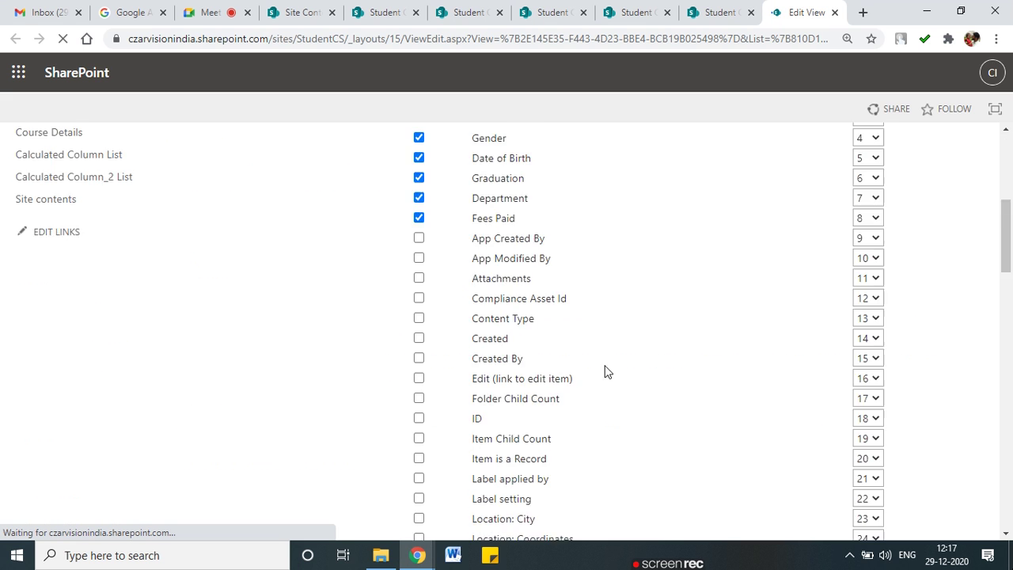
scroll(606, 371, down, 5)
scroll(595, 380, down, 4)
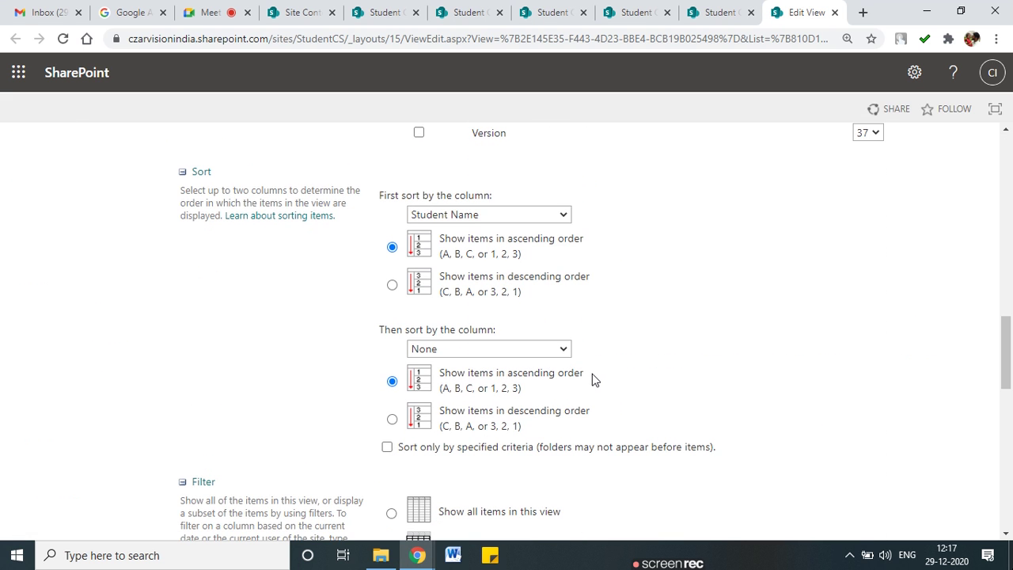
scroll(593, 372, down, 1)
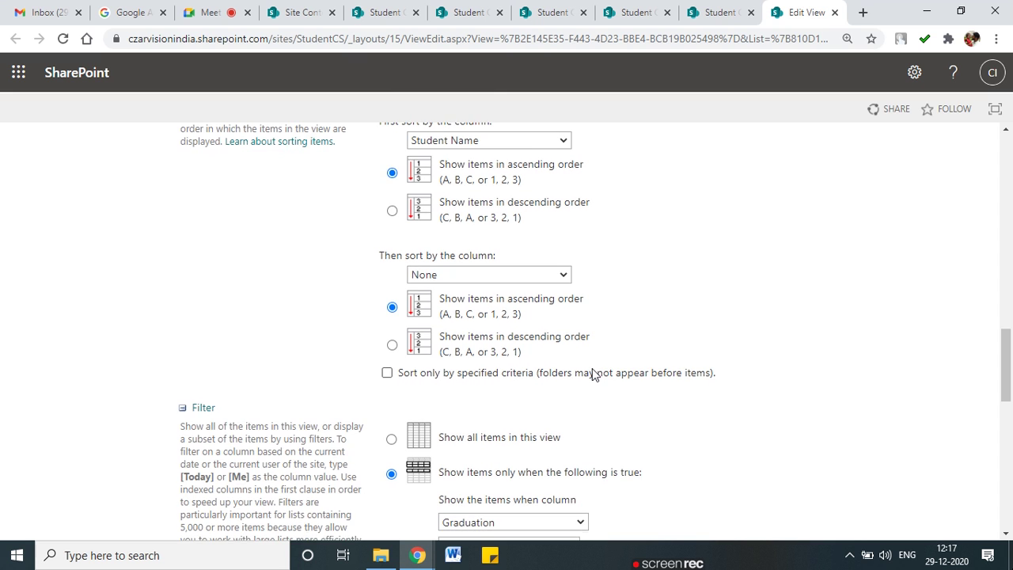
scroll(594, 374, up, 1)
scroll(594, 373, down, 4)
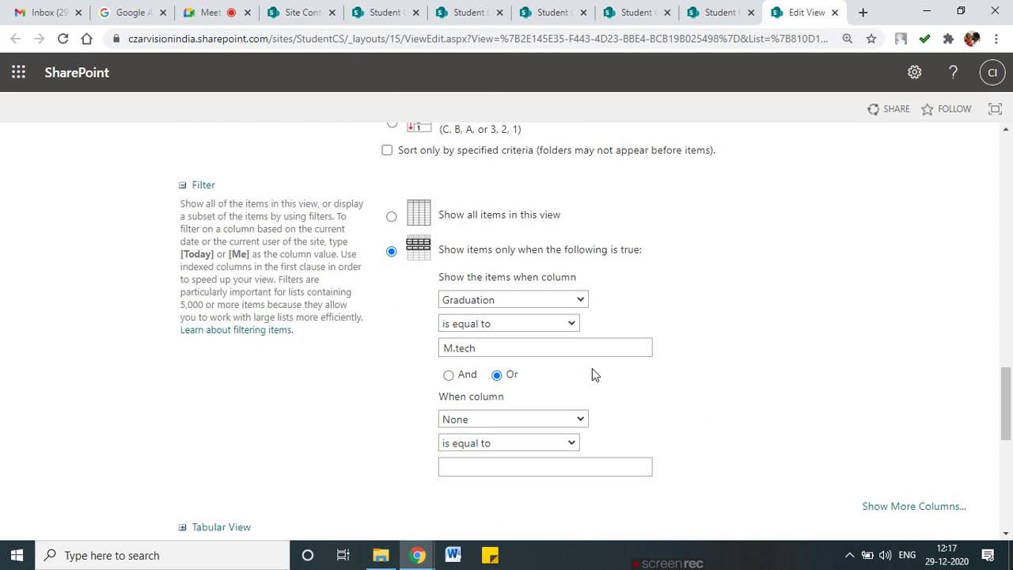
scroll(592, 371, down, 5)
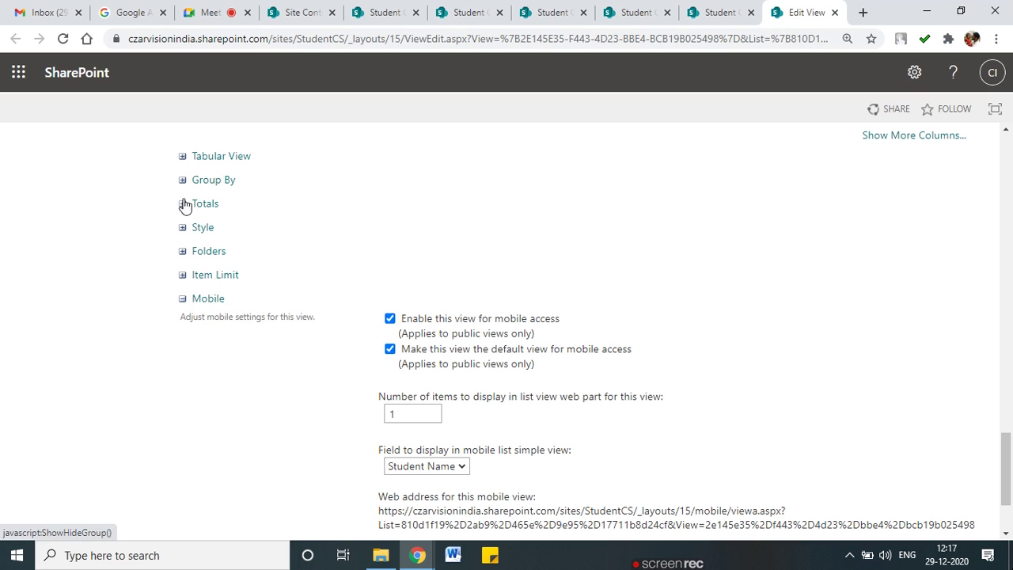
click(207, 182)
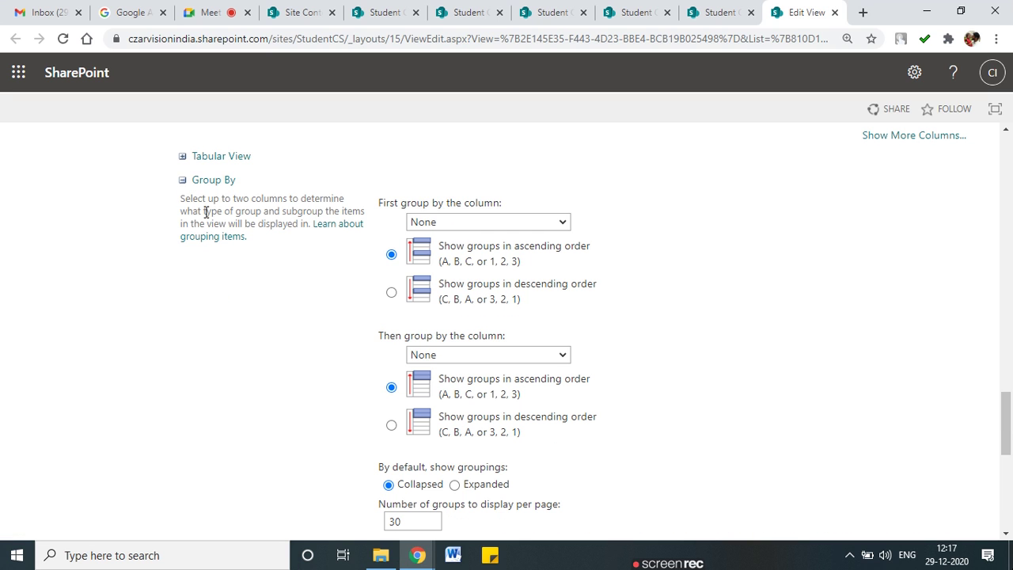
click(183, 182)
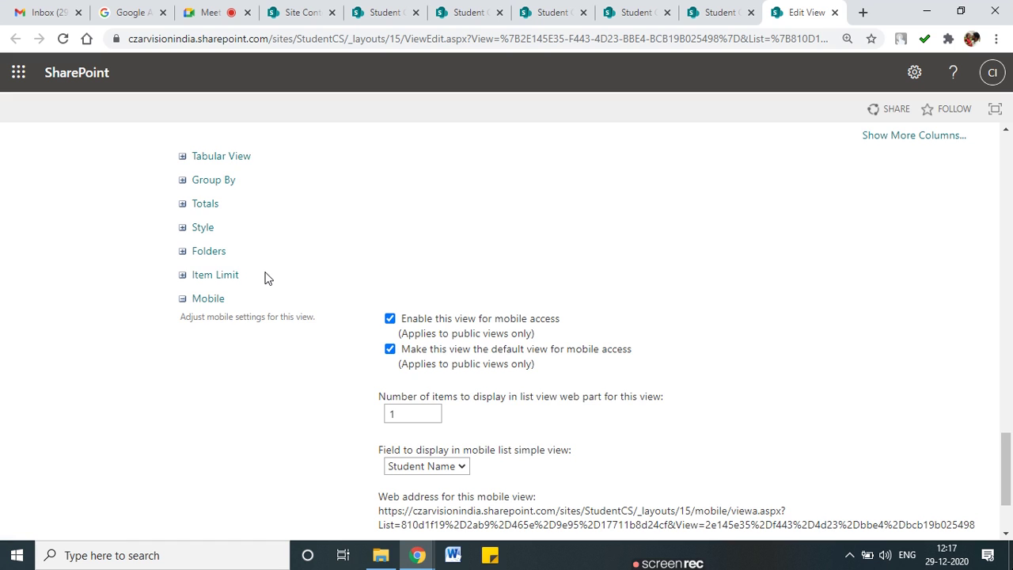
scroll(273, 340, down, 2)
scroll(182, 164, up, 2)
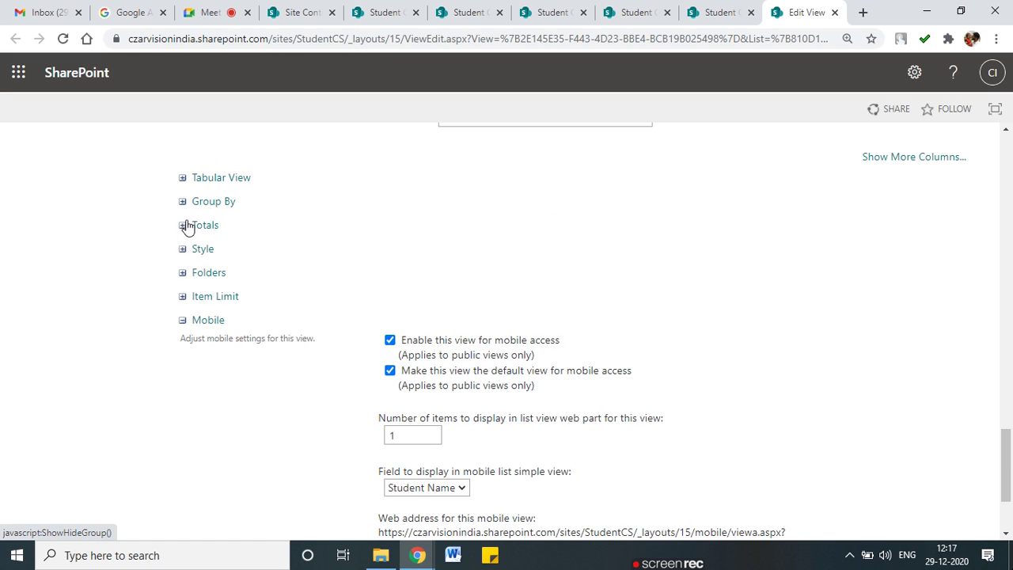
Set the Fees Paid total to None, review the Item Limit settings and save the view
click(184, 228)
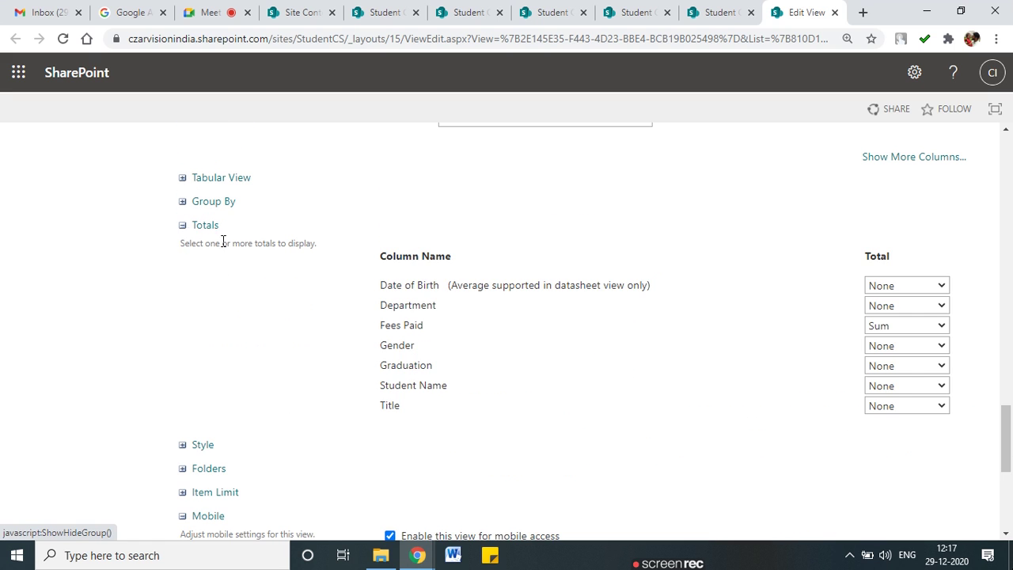
click(932, 327)
click(917, 341)
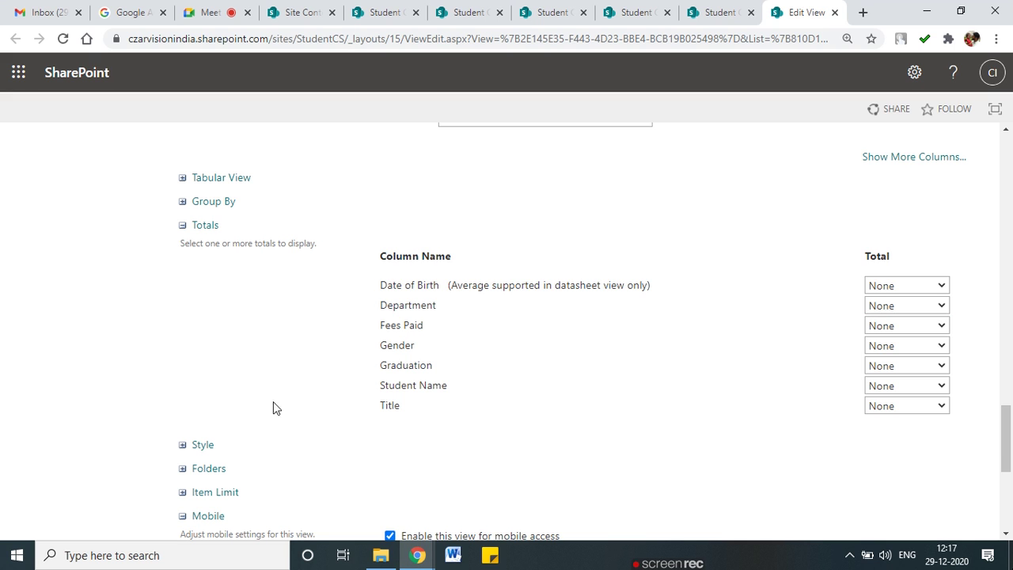
scroll(610, 487, down, 4)
scroll(98, 357, up, 3)
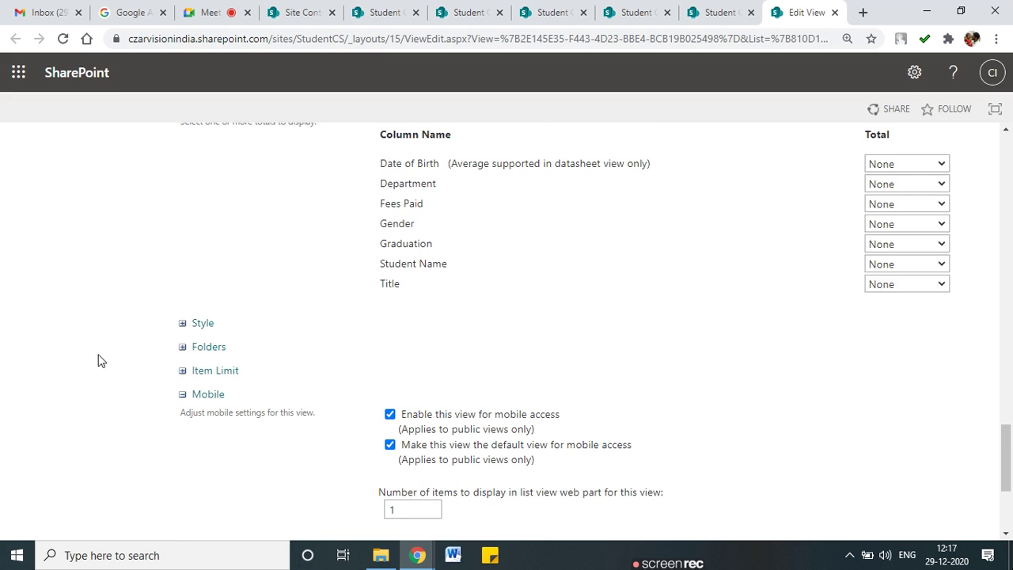
click(202, 371)
scroll(747, 452, down, 4)
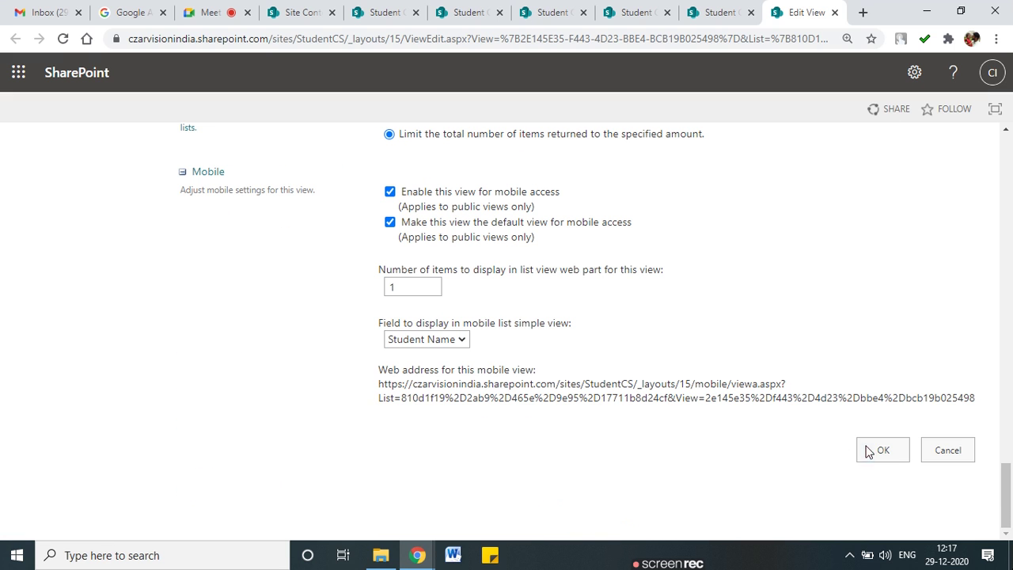
click(883, 450)
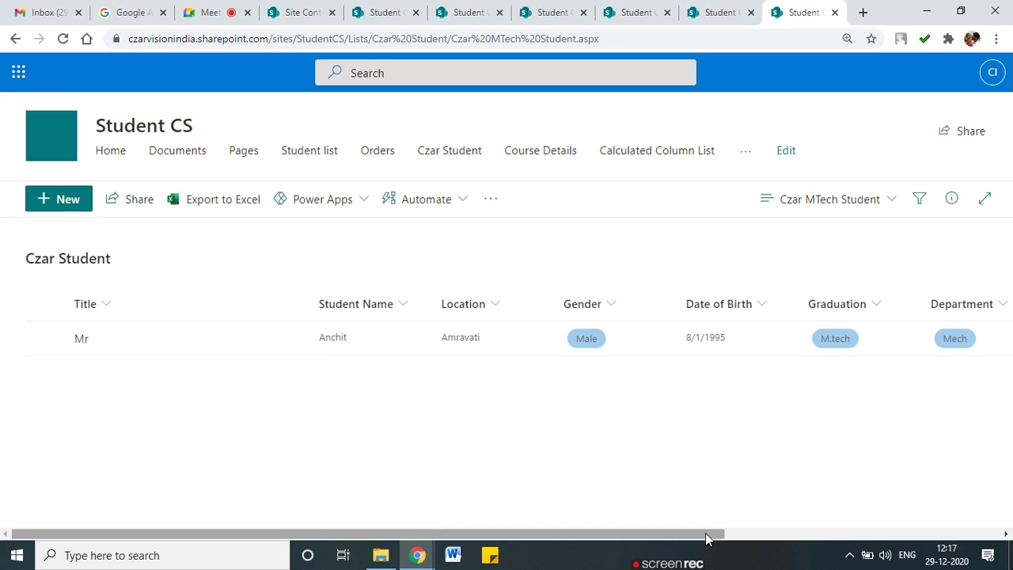
Check the saved list for the Fees Paid total and the student's Graduation value
drag(707, 539, 261, 474)
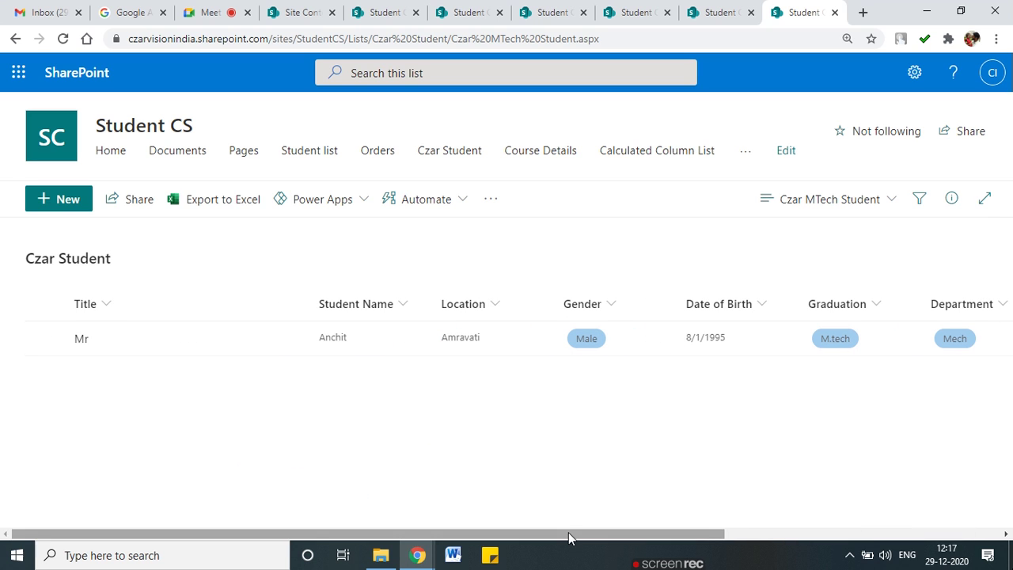
drag(569, 532, 843, 532)
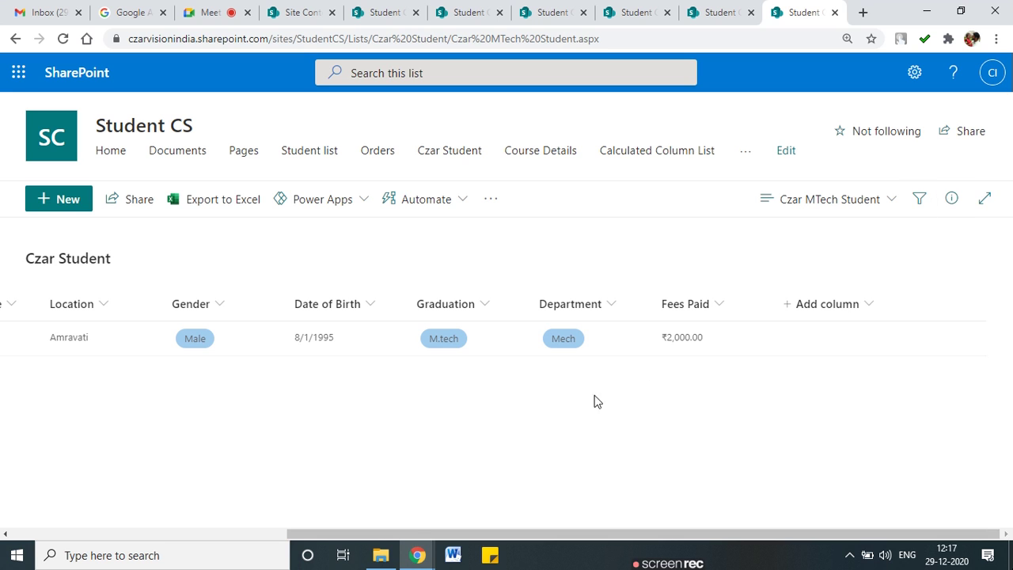
drag(515, 535, 147, 535)
drag(288, 529, 142, 532)
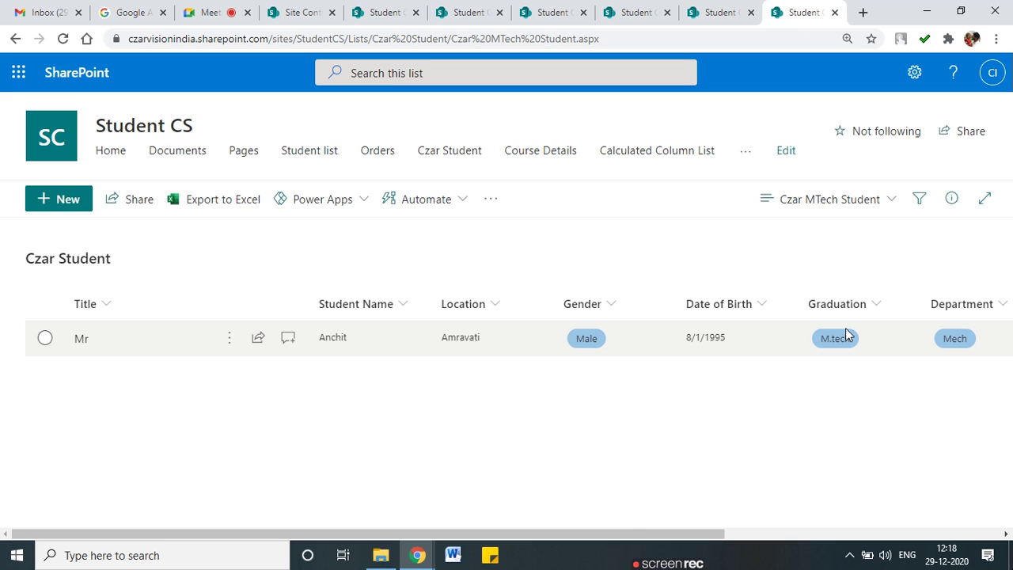
drag(793, 336, 868, 321)
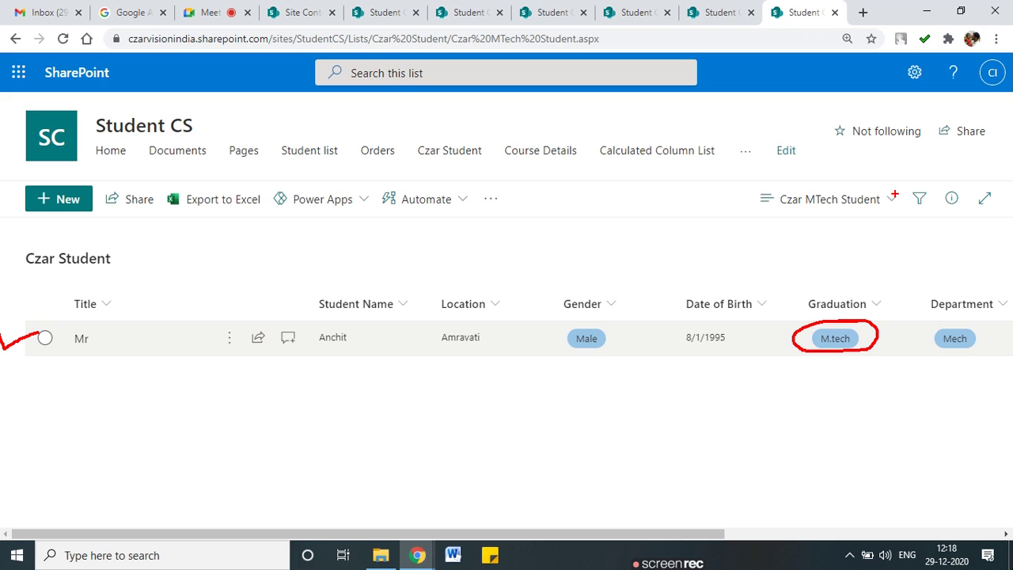
key(Escape)
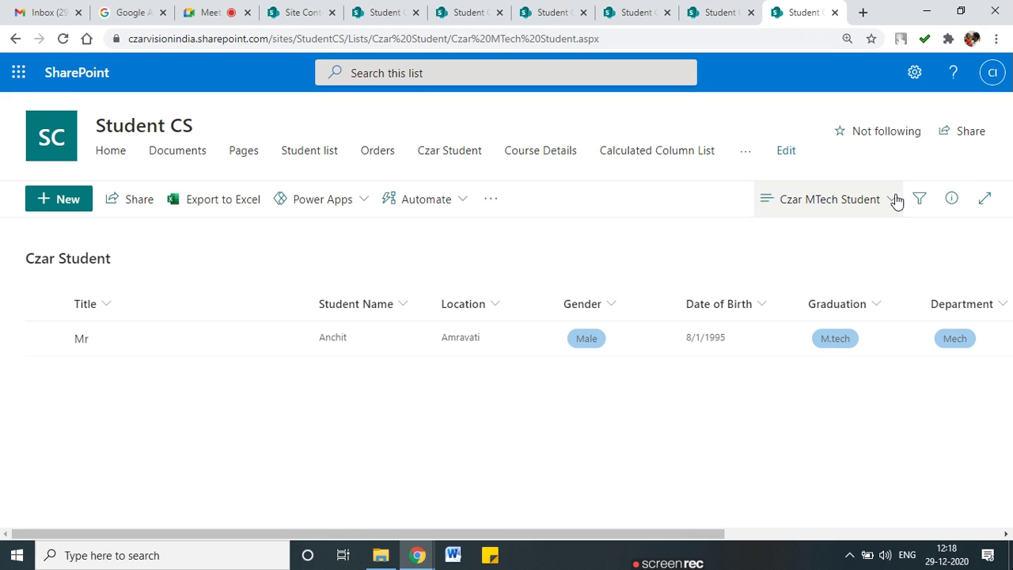
Reopen the current view for editing and set its Item Limit to display items in batches of the specified size
click(894, 199)
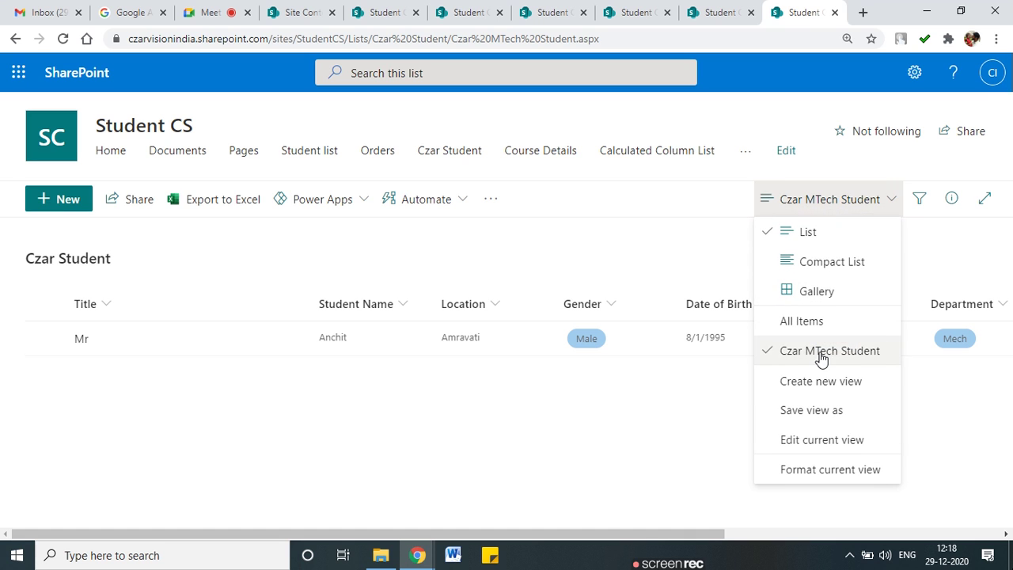
click(852, 439)
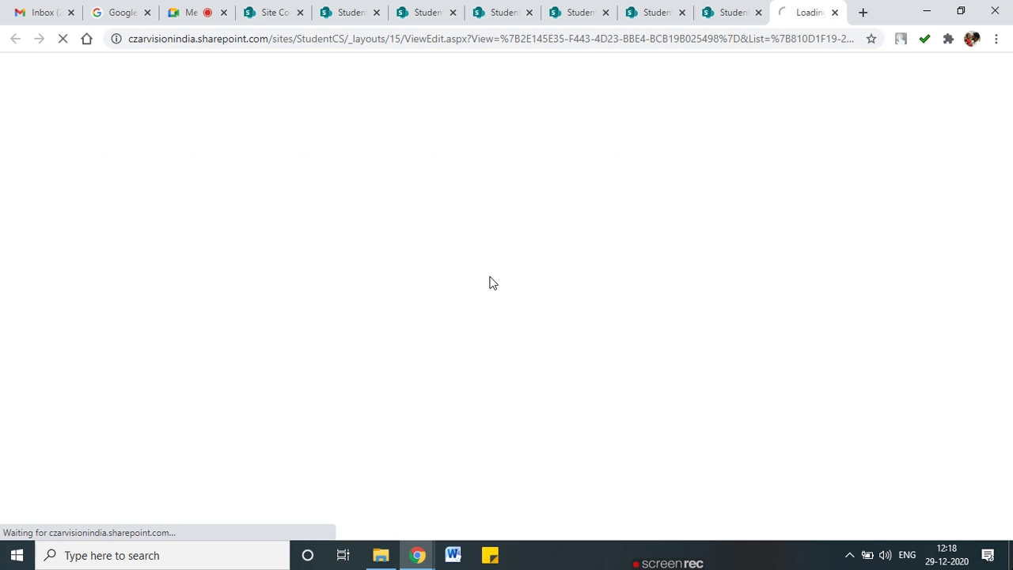
click(746, 8)
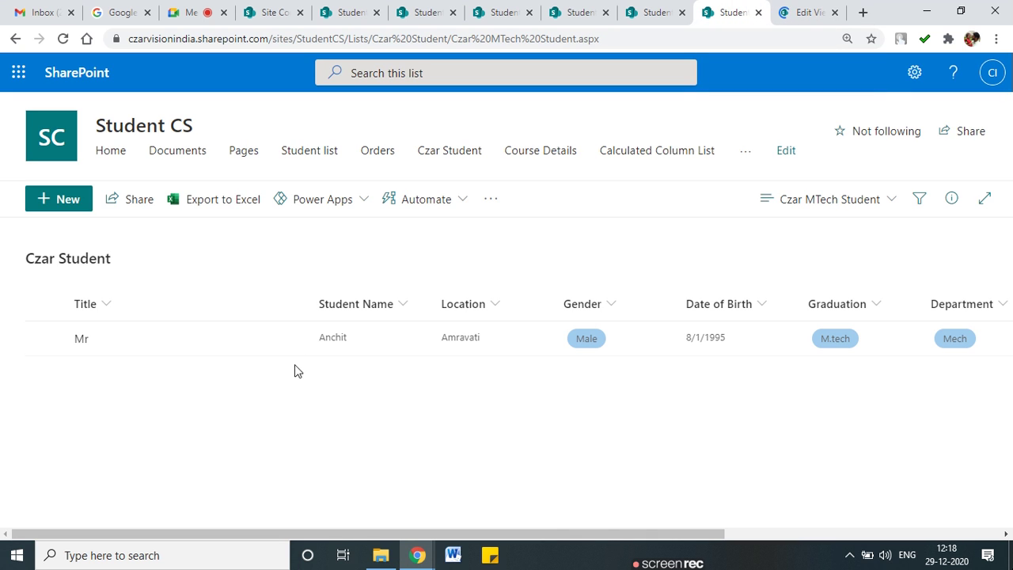
click(808, 12)
scroll(473, 402, down, 6)
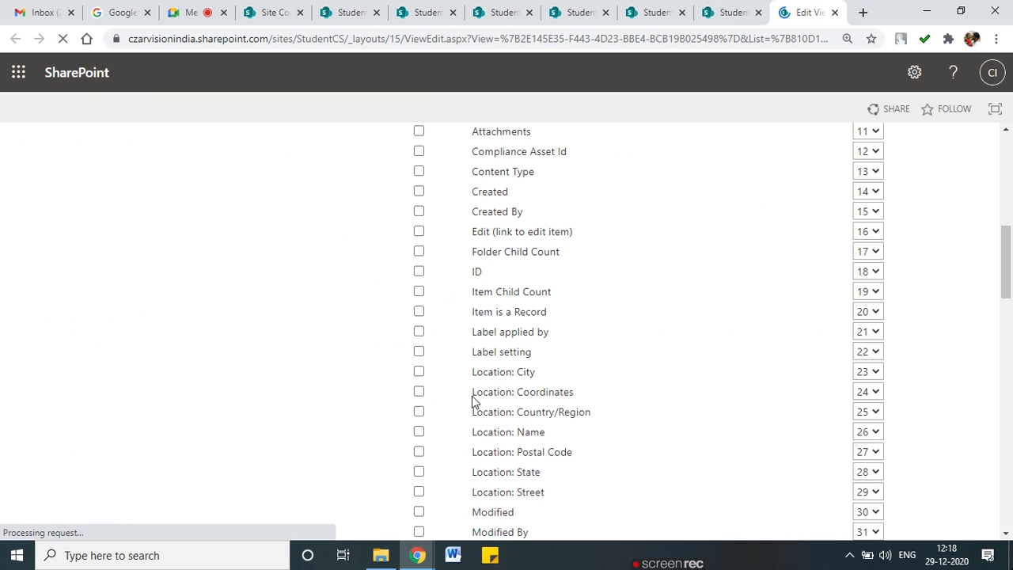
scroll(472, 402, down, 15)
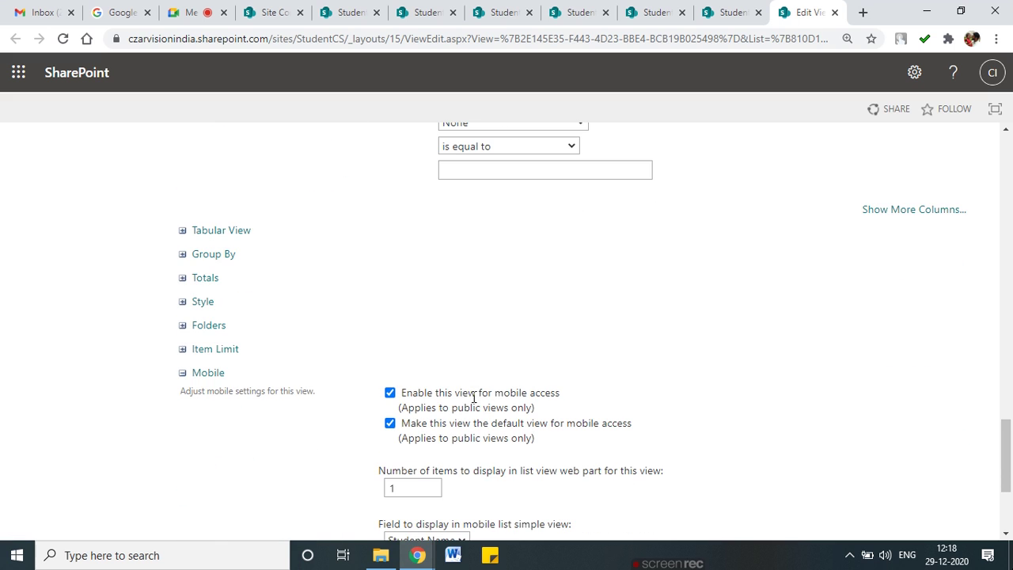
click(189, 353)
click(439, 389)
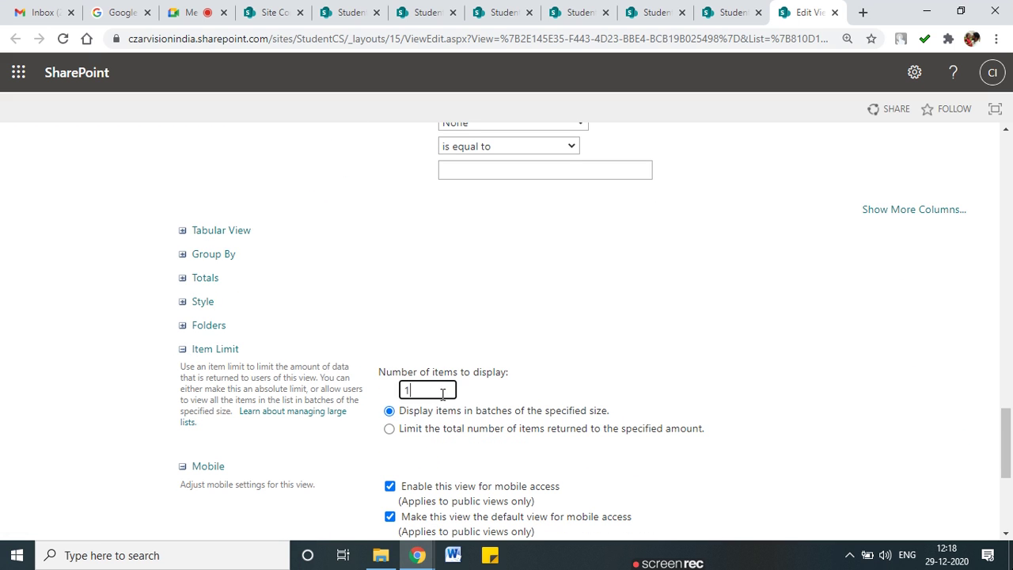
Save the batch display setting and check how the list loads its items, looking across to the Fees Paid column
scroll(435, 396, down, 4)
scroll(629, 384, up, 2)
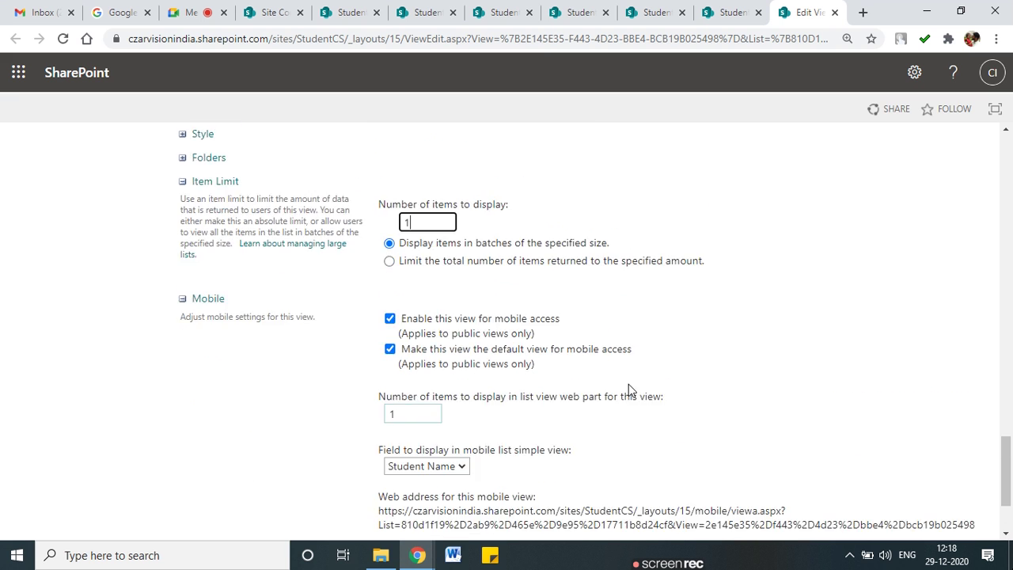
drag(429, 264, 608, 265)
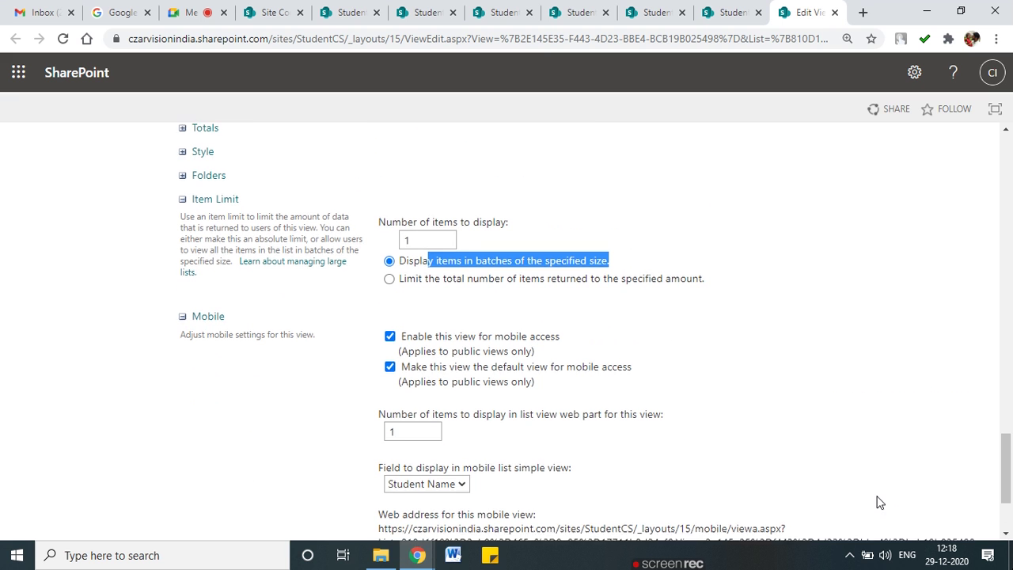
scroll(878, 491, down, 2)
click(882, 456)
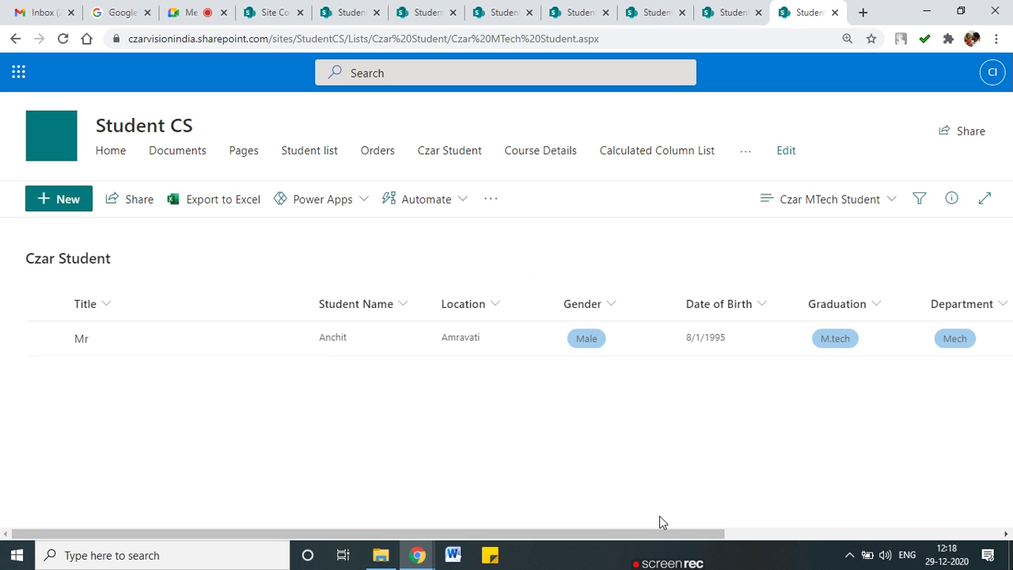
drag(662, 532, 968, 529)
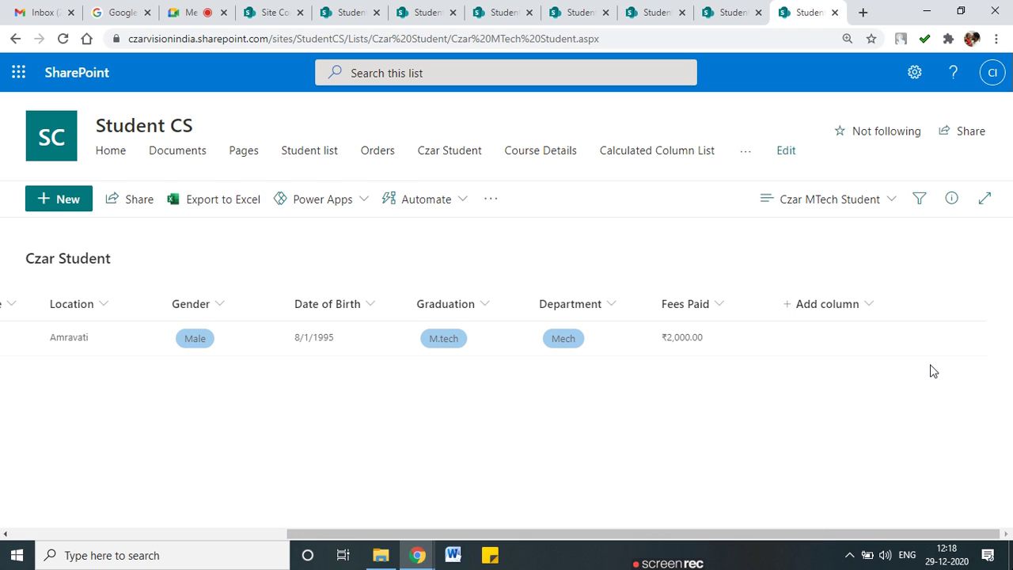
click(954, 366)
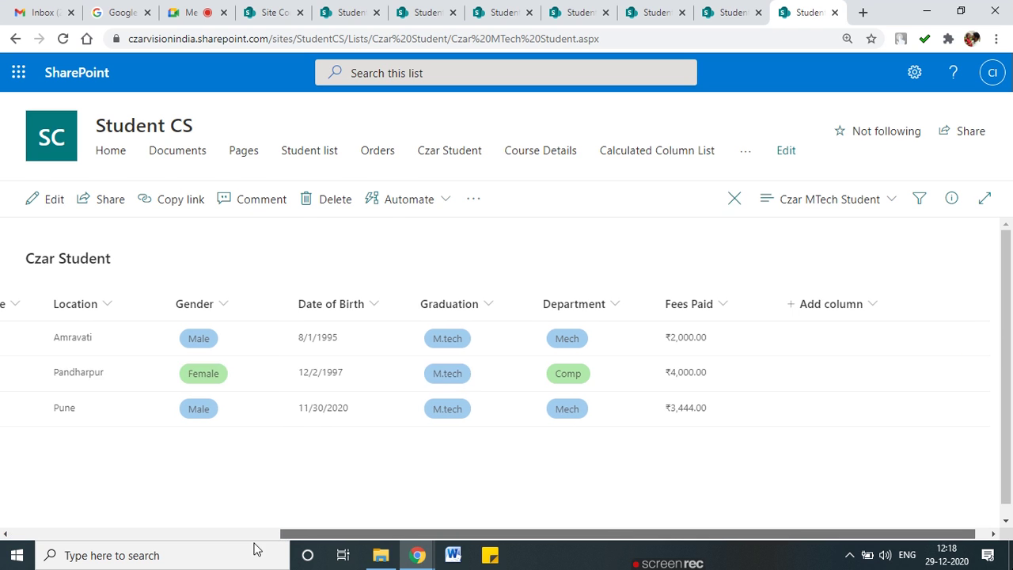
Look over the columns and items of the Czar MTech Student view from Title onwards
click(94, 534)
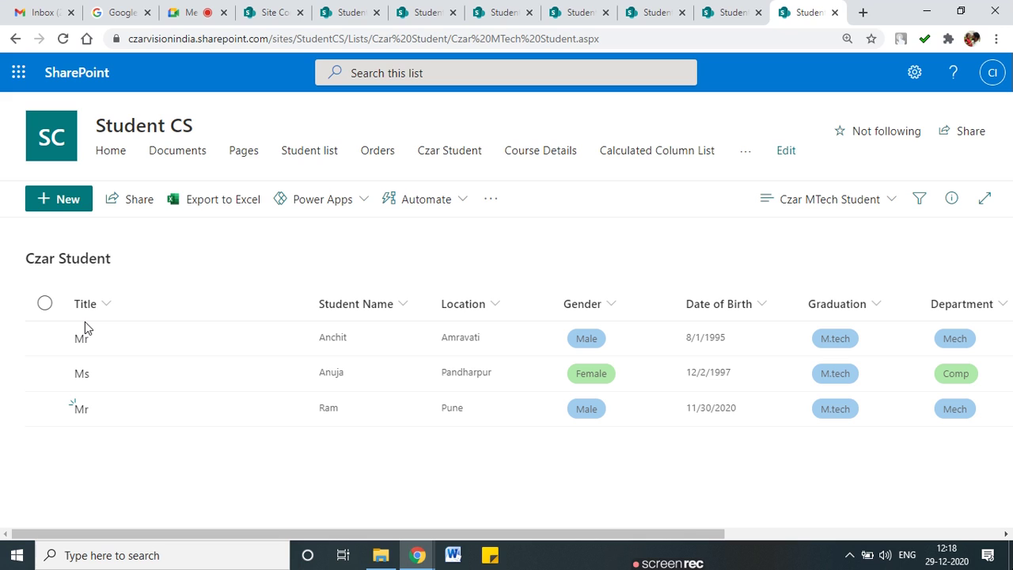
drag(87, 286, 129, 286)
mouse_move(24, 286)
mouse_down()
mouse_move(20, 410)
mouse_move(127, 445)
mouse_up()
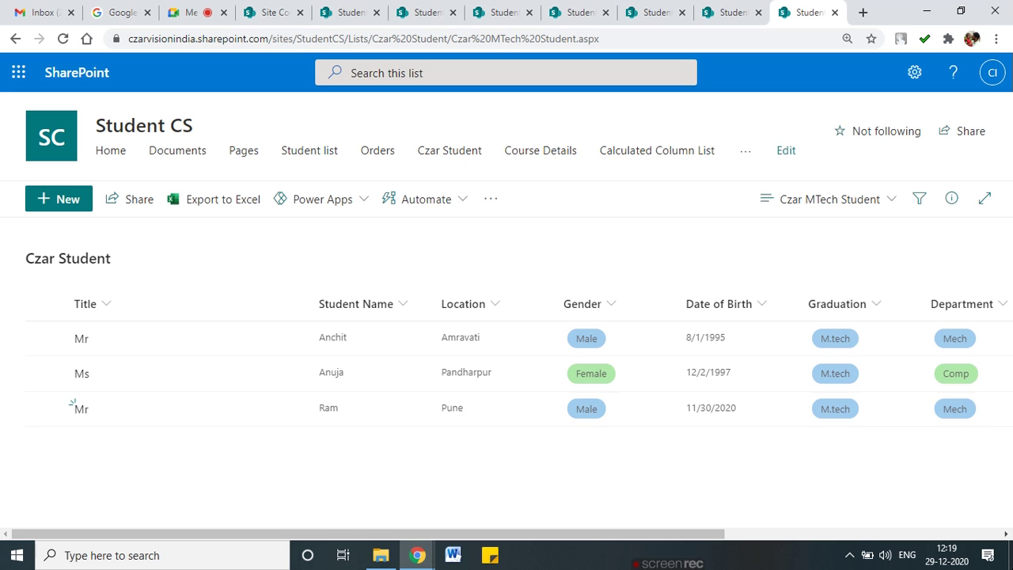
drag(717, 535, 425, 510)
mouse_move(707, 543)
mouse_down()
mouse_move(729, 543)
mouse_move(697, 530)
mouse_up()
drag(716, 543, 606, 540)
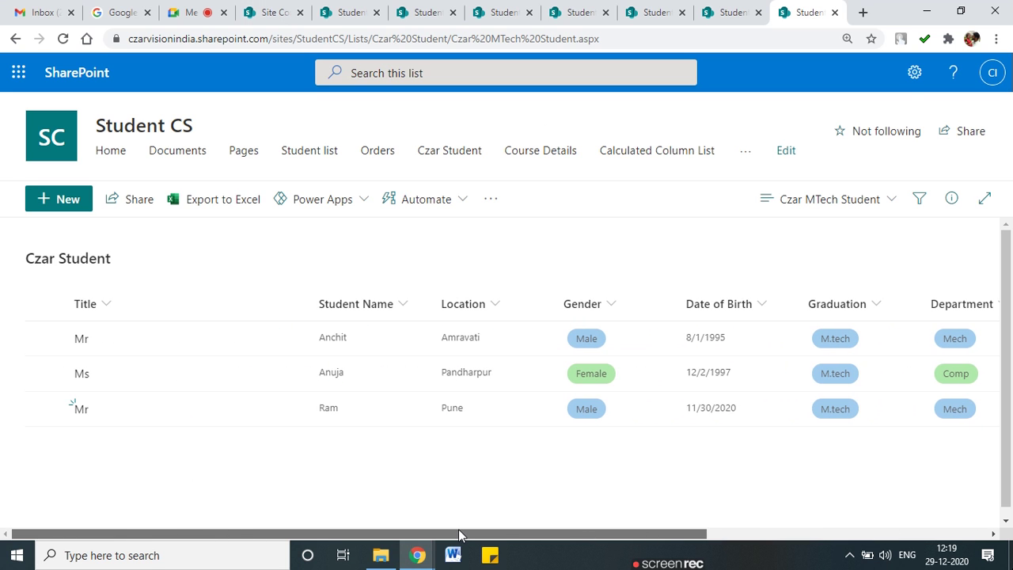
Save the current view as a new public view named Czar BTech Student
click(863, 208)
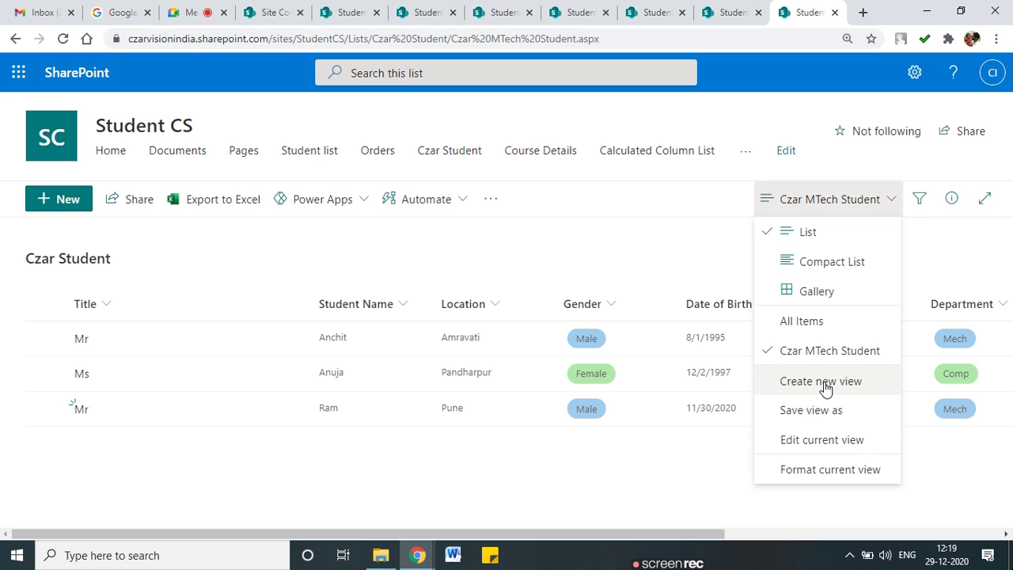
click(829, 413)
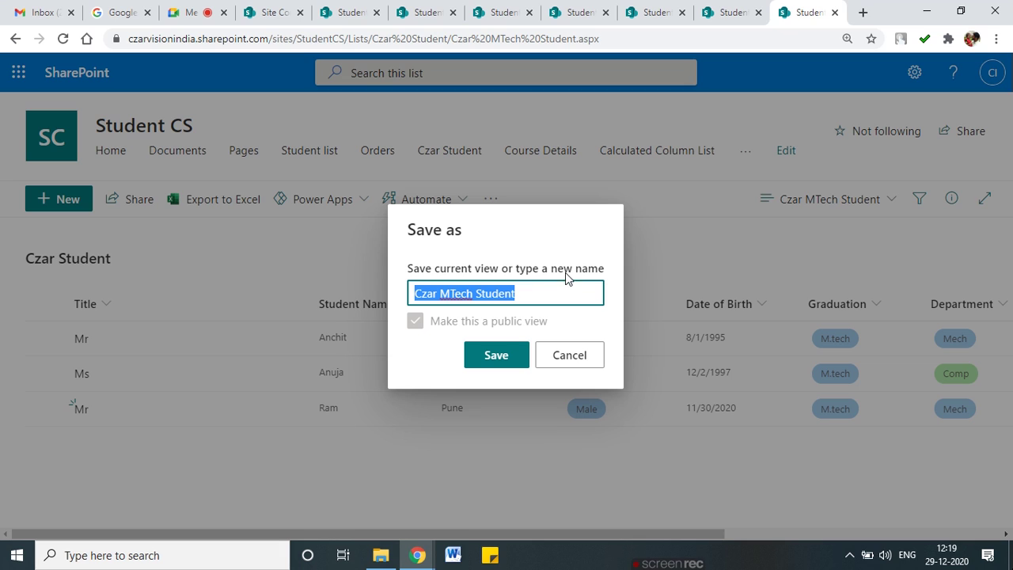
click(467, 293)
double_click(466, 294)
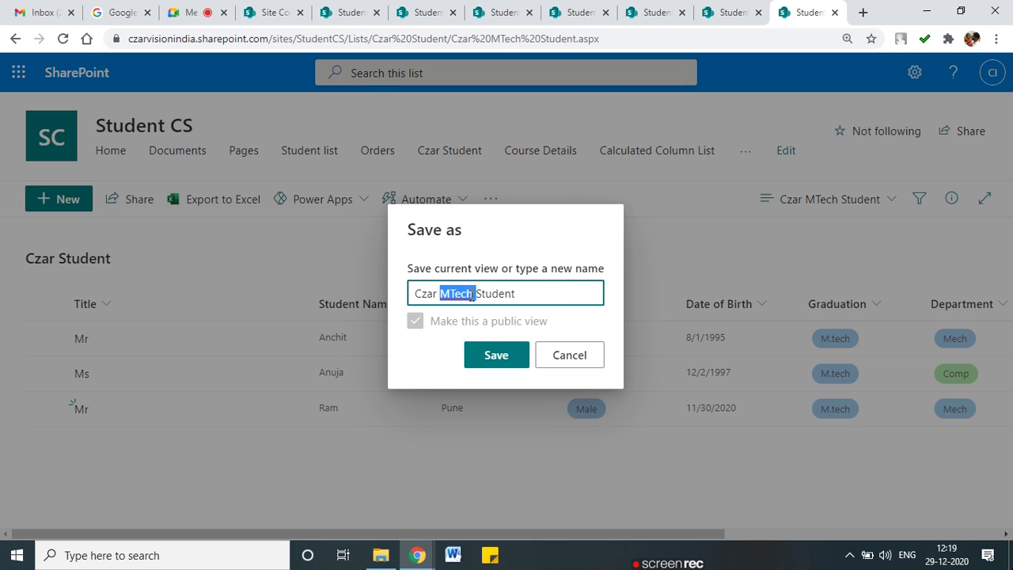
text(BT)
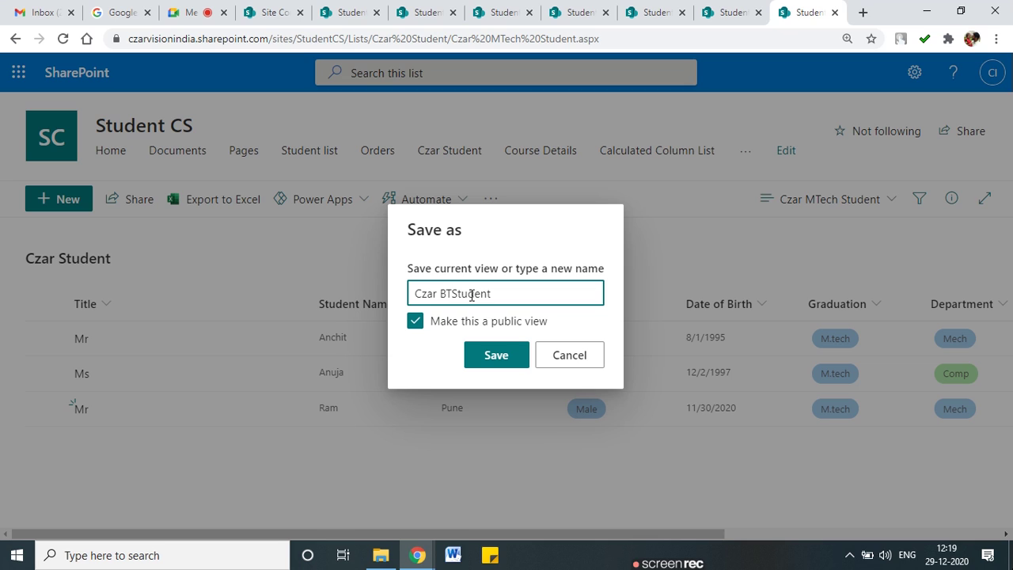
text(ech)
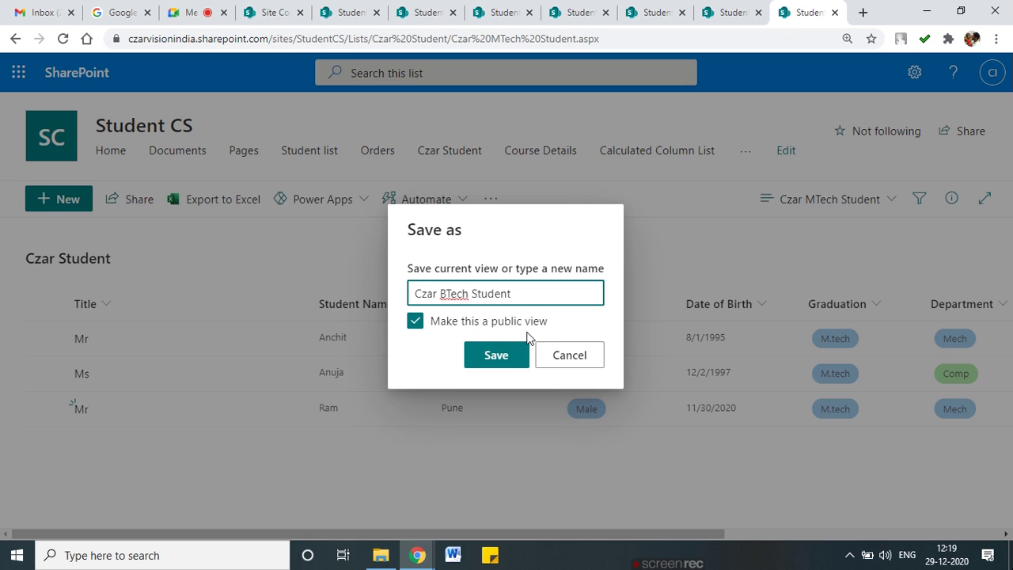
mouse_move(493, 331)
mouse_down()
mouse_move(567, 318)
mouse_move(483, 315)
mouse_up()
mouse_move(580, 224)
mouse_down()
mouse_move(798, 93)
mouse_move(994, 68)
mouse_up()
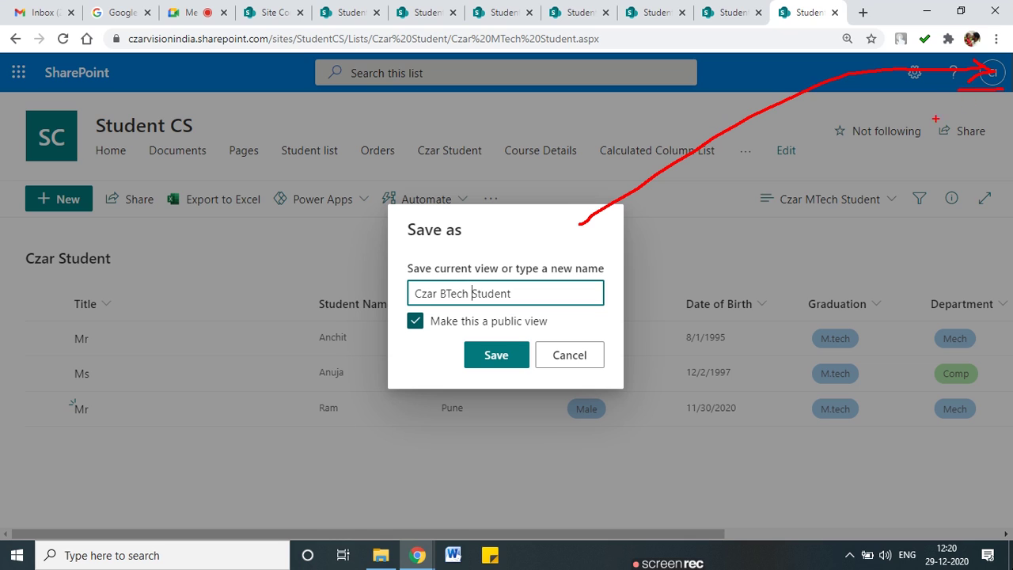
key(Escape)
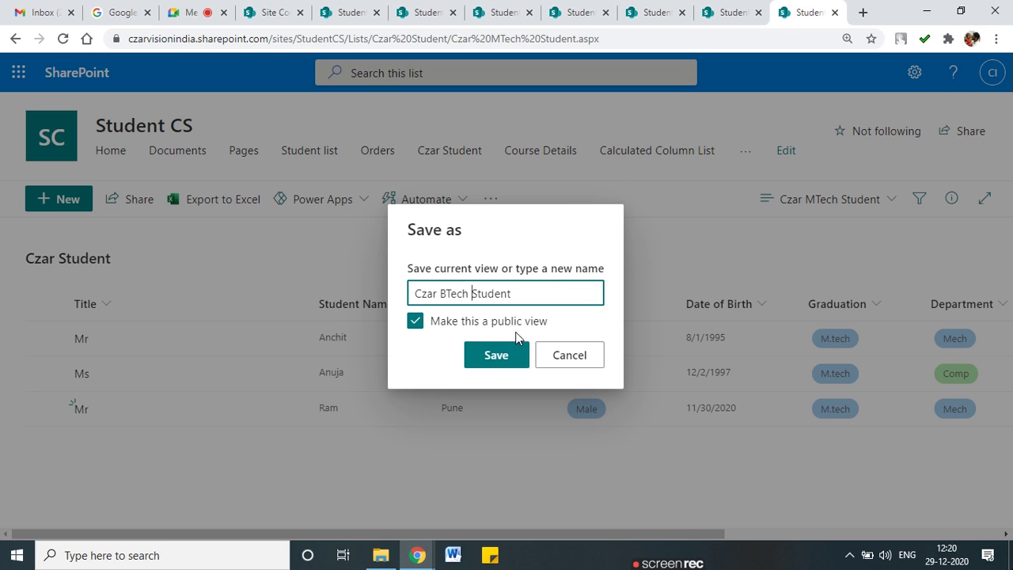
click(497, 360)
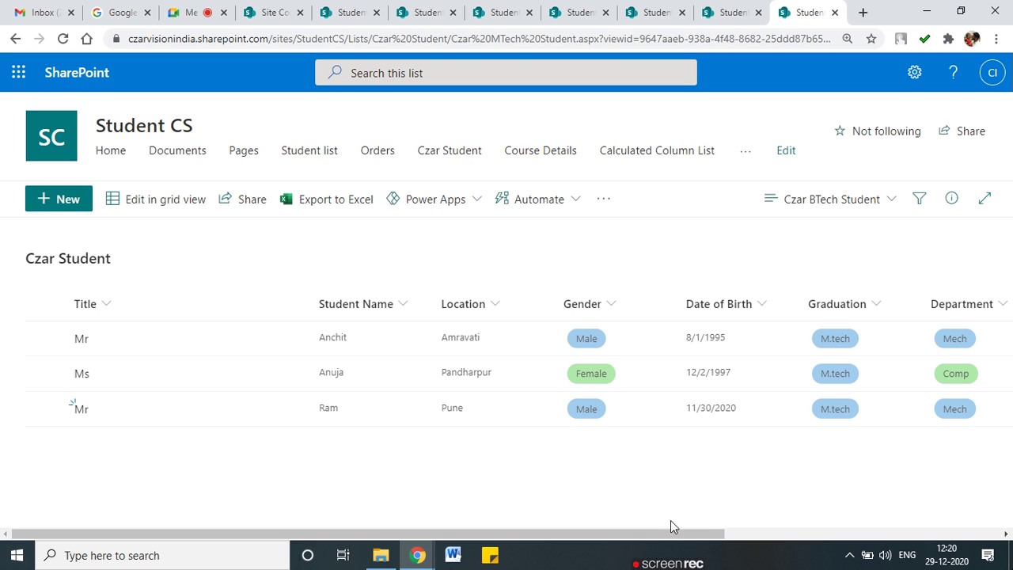
Edit the Czar BTech Student view so its filter shows items where Graduation is equal to B.tech, and save it
drag(715, 534, 508, 497)
click(835, 197)
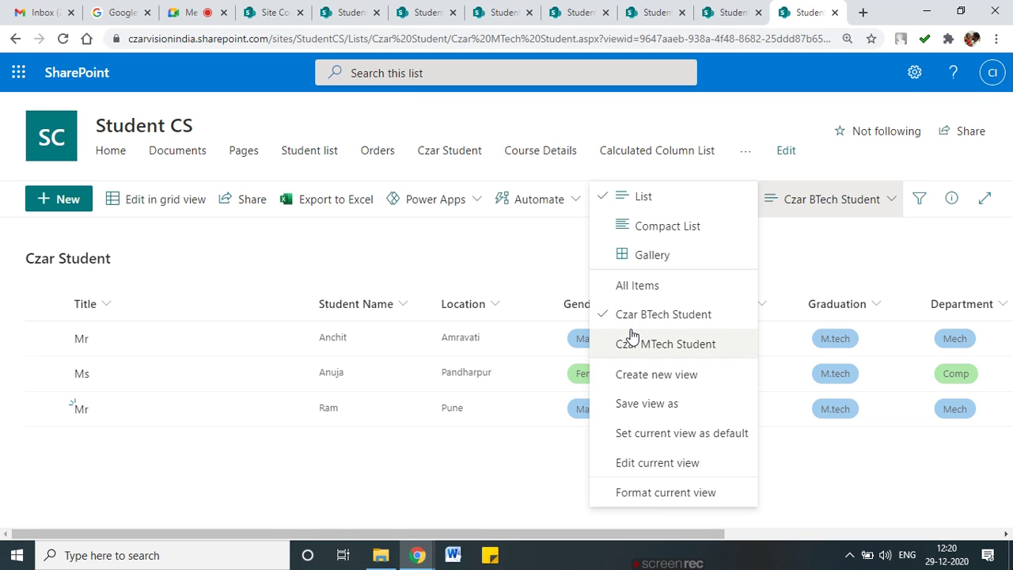
click(641, 464)
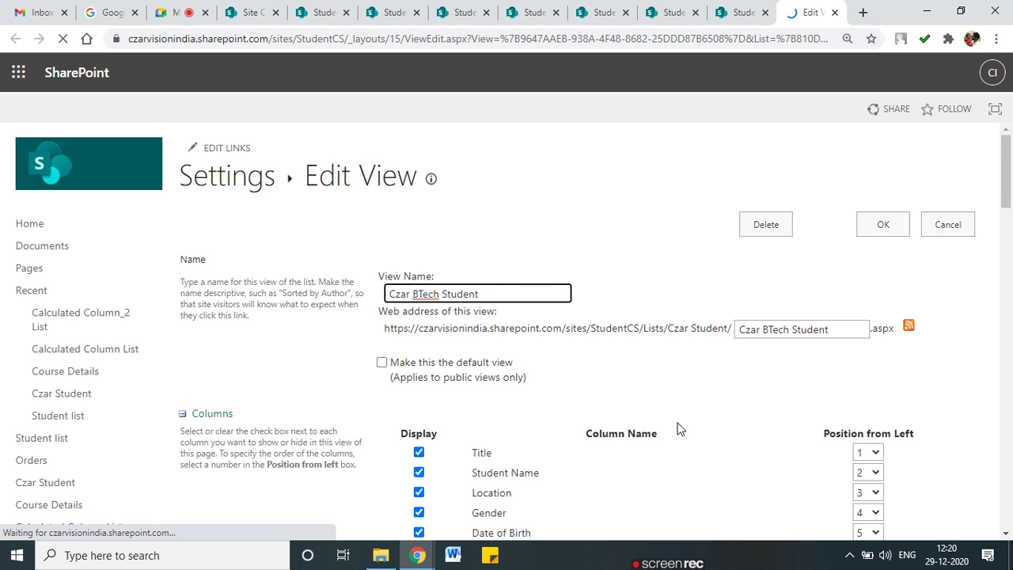
scroll(496, 322, down, 13)
scroll(463, 294, down, 4)
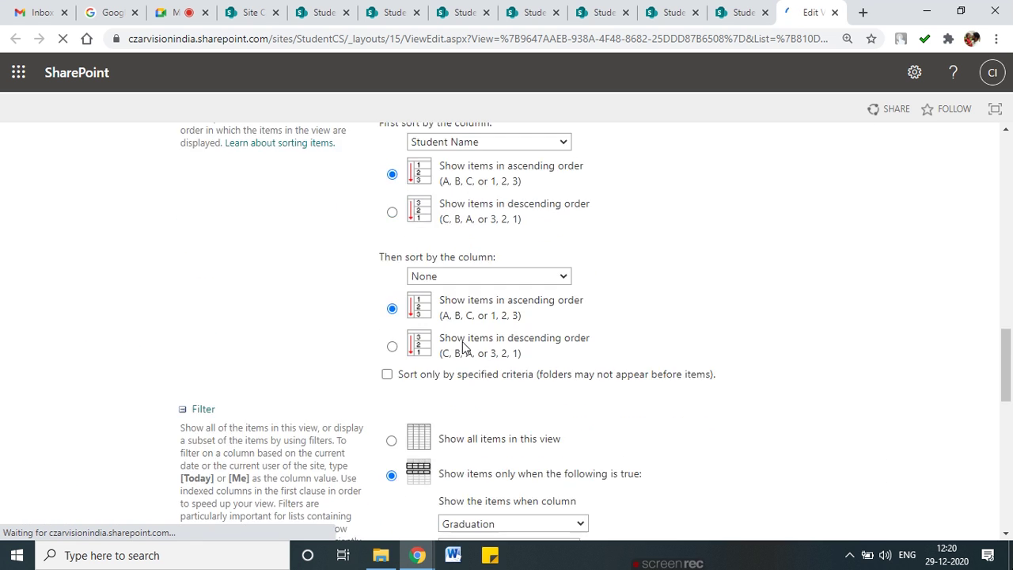
click(453, 349)
key(BackSpace)
key(BackSpace)
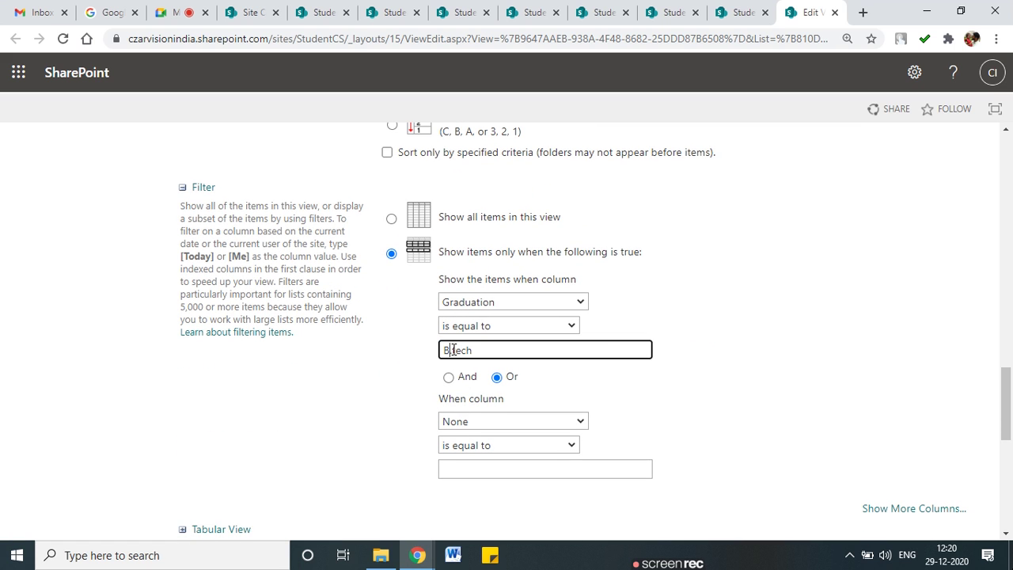
text(B.)
scroll(615, 353, down, 10)
click(884, 448)
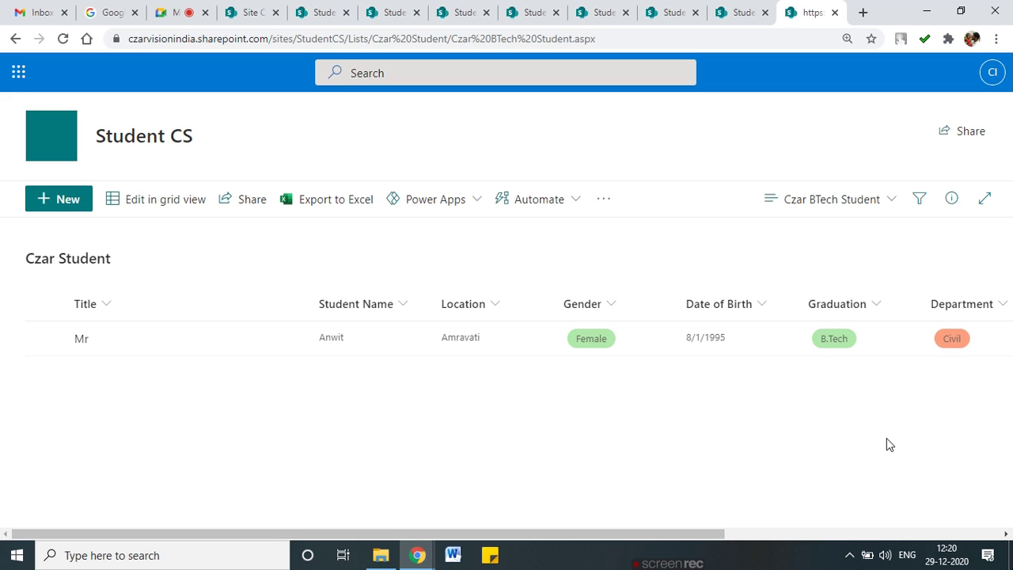
Check the Graduation values in the Czar BTech Student view, looking across to the Fees Paid column
drag(702, 532, 807, 531)
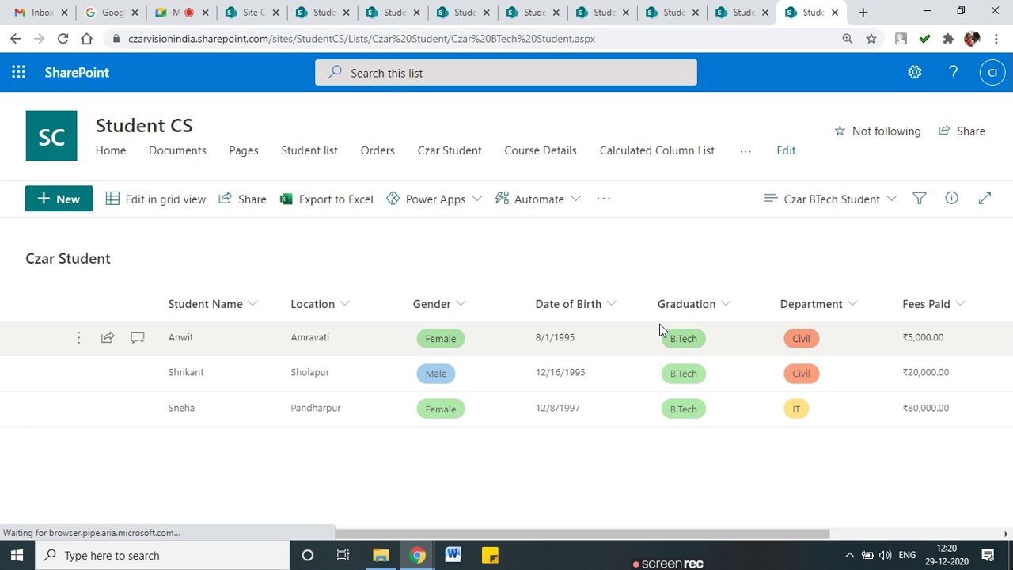
mouse_move(697, 314)
mouse_down()
mouse_move(641, 378)
mouse_move(715, 345)
mouse_move(697, 319)
mouse_move(795, 236)
mouse_up()
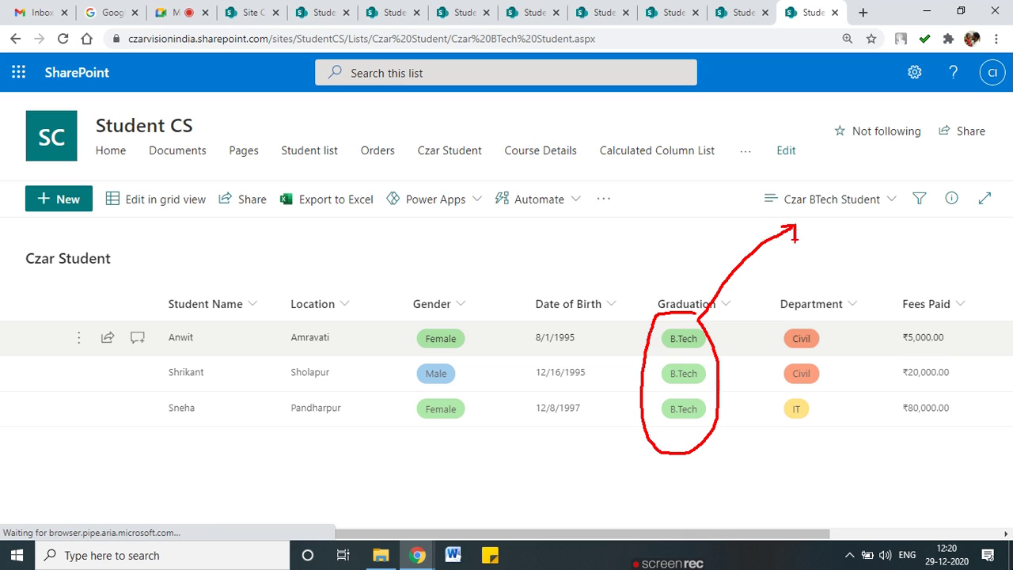
key(Escape)
Review the available views and set the current Czar BTech Student view as the list's default
click(883, 201)
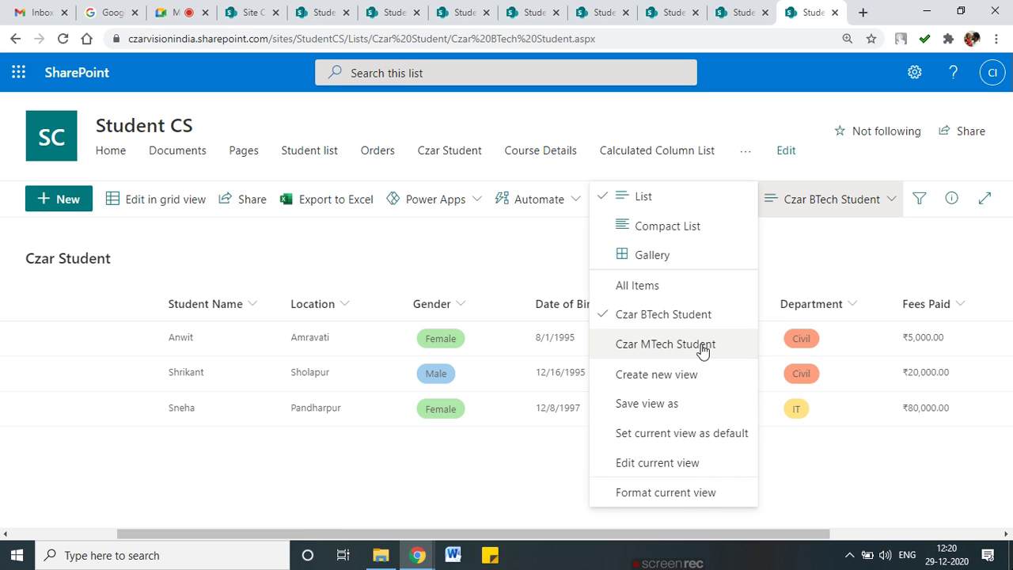
mouse_move(725, 332)
mouse_down()
mouse_move(656, 327)
mouse_move(674, 368)
mouse_move(727, 336)
mouse_move(708, 314)
mouse_move(715, 321)
mouse_up()
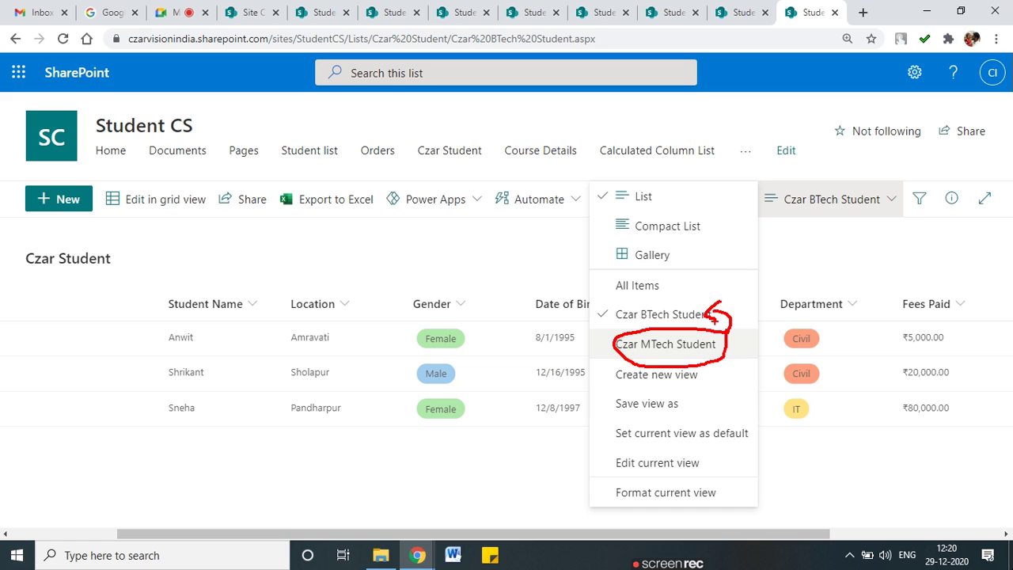
key(Escape)
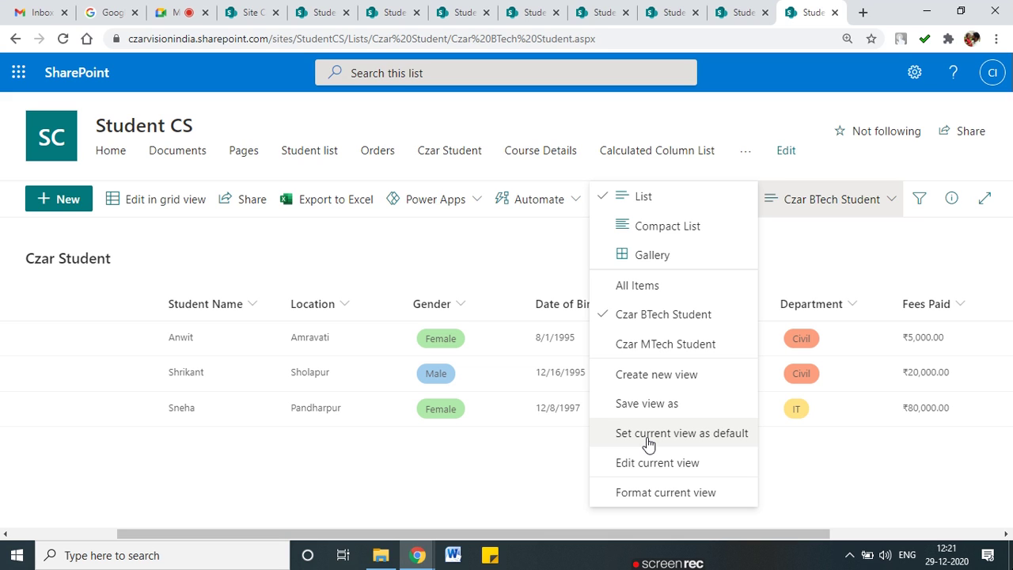
click(647, 438)
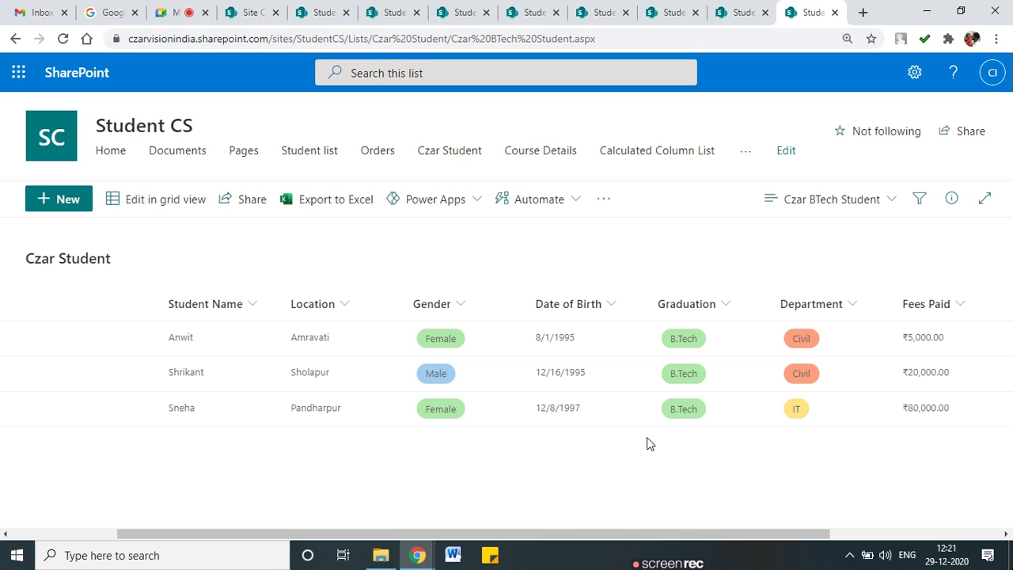
Reopen the Czar Student list from the site navigation and check the page address and selected view for the default
click(919, 89)
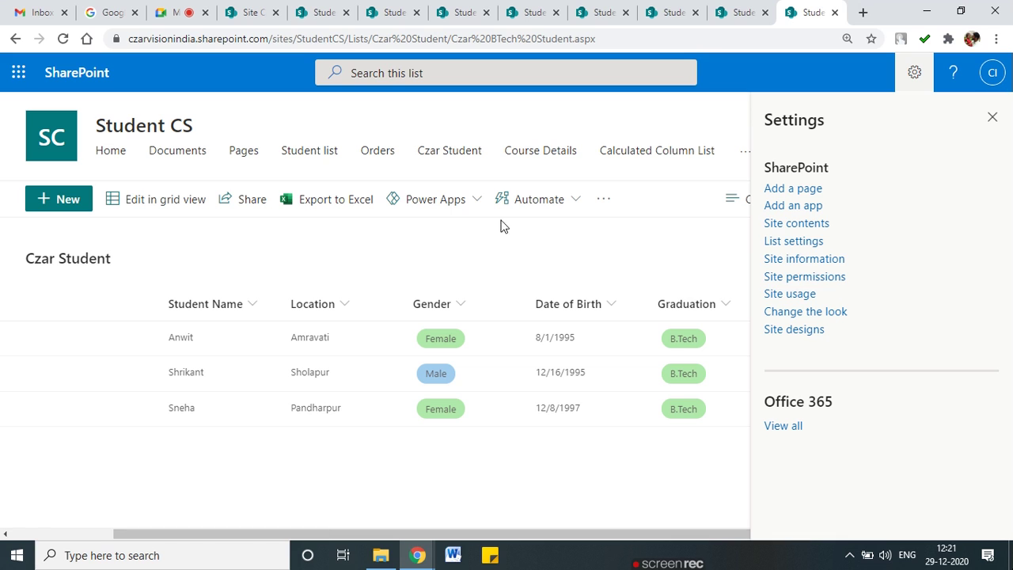
click(444, 158)
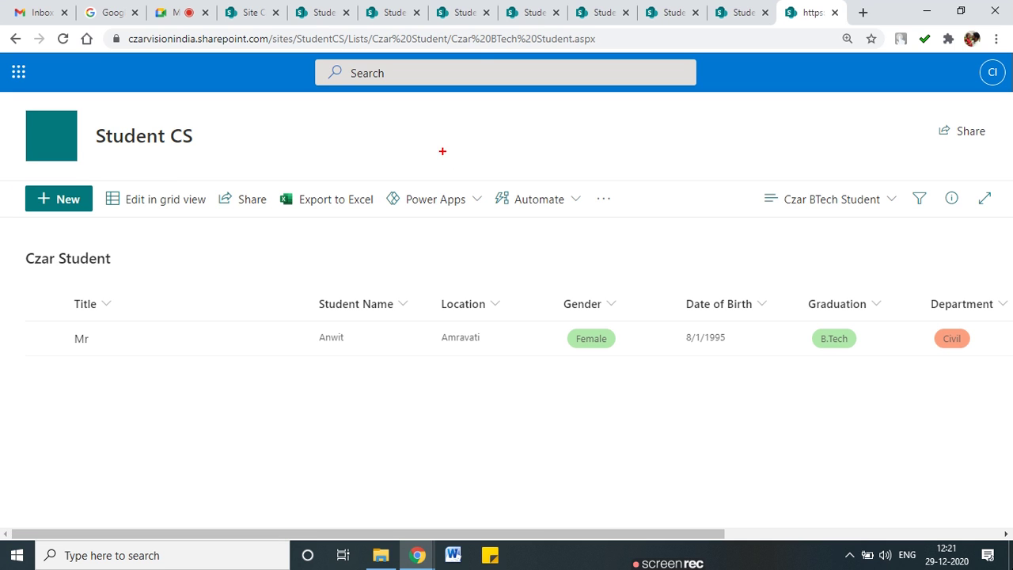
mouse_move(448, 47)
mouse_down()
mouse_move(633, 52)
mouse_move(473, 25)
mouse_up()
mouse_move(527, 57)
mouse_down()
mouse_move(744, 144)
mouse_move(764, 168)
mouse_up()
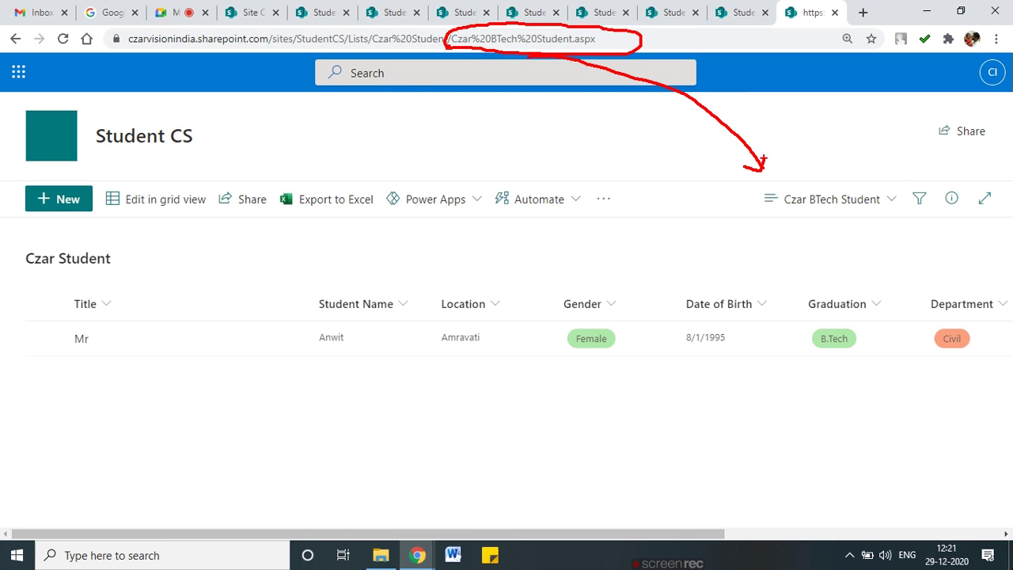
Examine the list's view choices, particularly All Items, and look over the Czar BTech Student columns
click(884, 198)
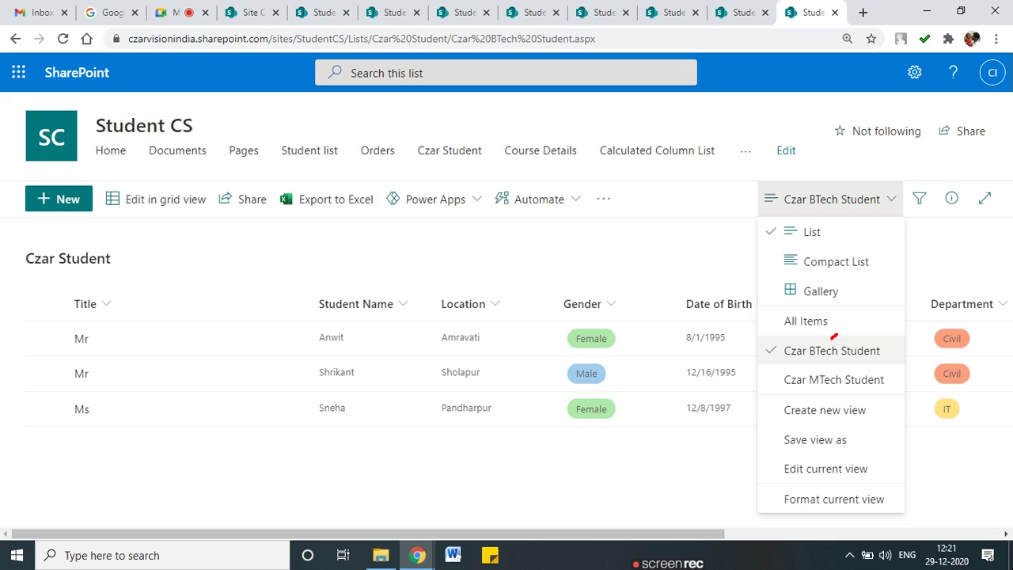
mouse_move(776, 331)
mouse_down()
mouse_move(829, 333)
mouse_move(841, 301)
mouse_up()
drag(784, 330, 846, 332)
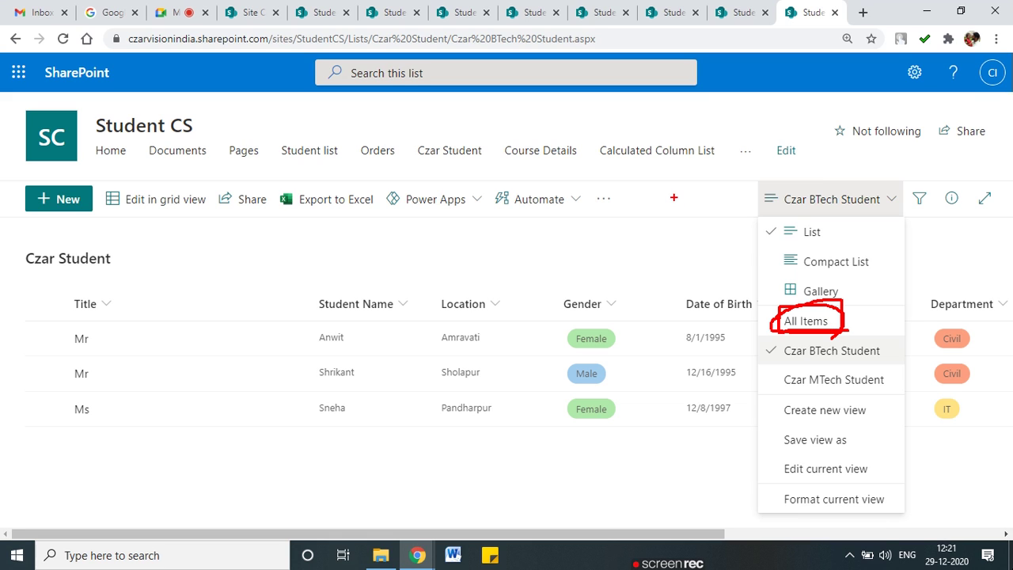
key(Escape)
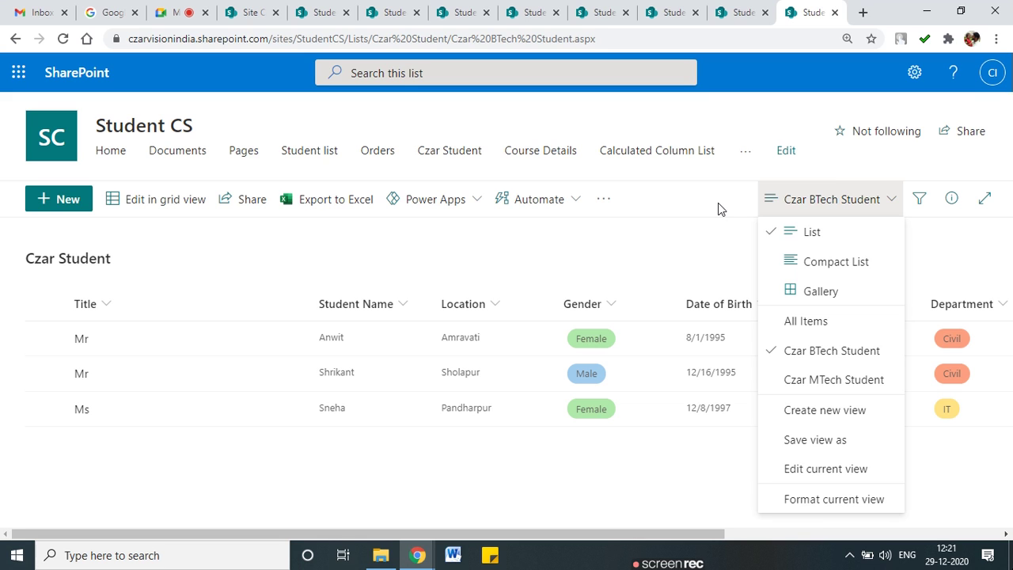
click(701, 246)
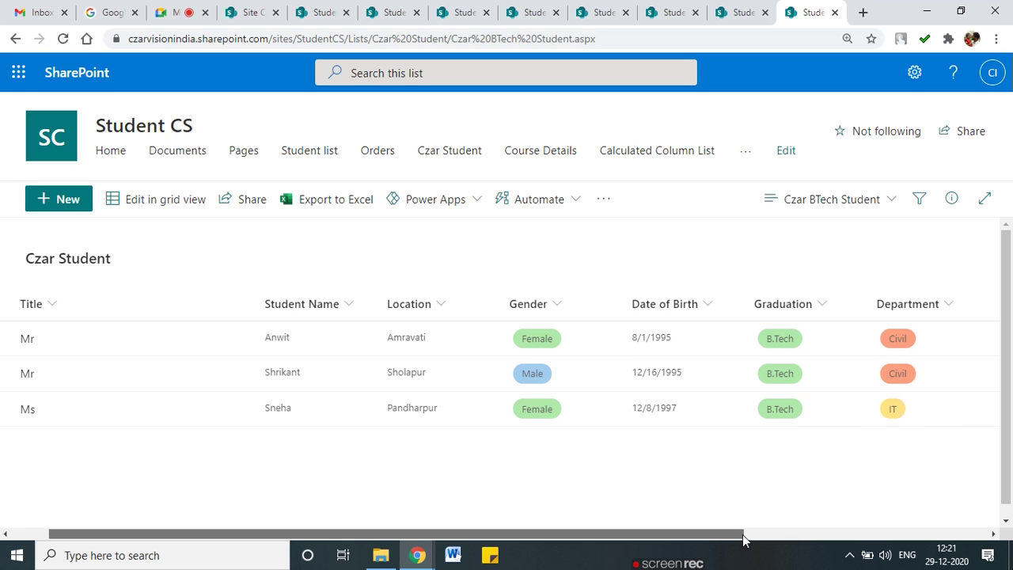
drag(699, 541, 710, 535)
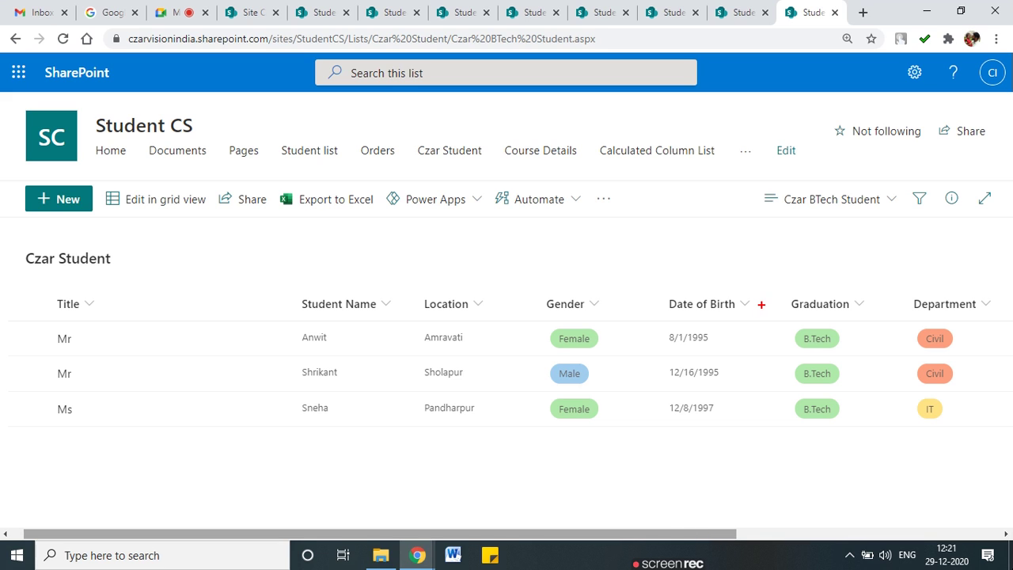
Open the Czar BTech Student view's formatting options and examine conditional formatting and the advanced JSON editor
click(850, 204)
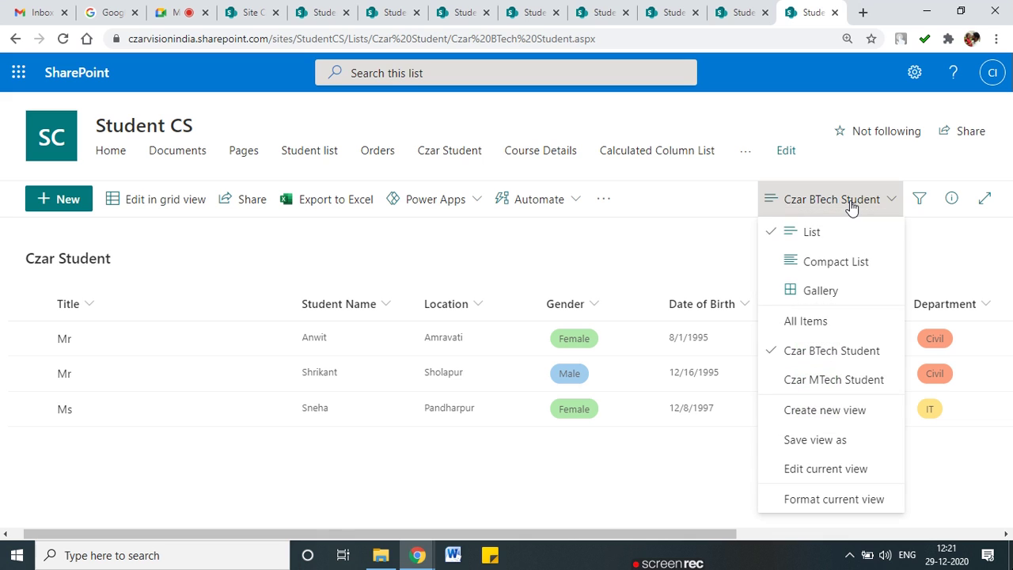
click(858, 507)
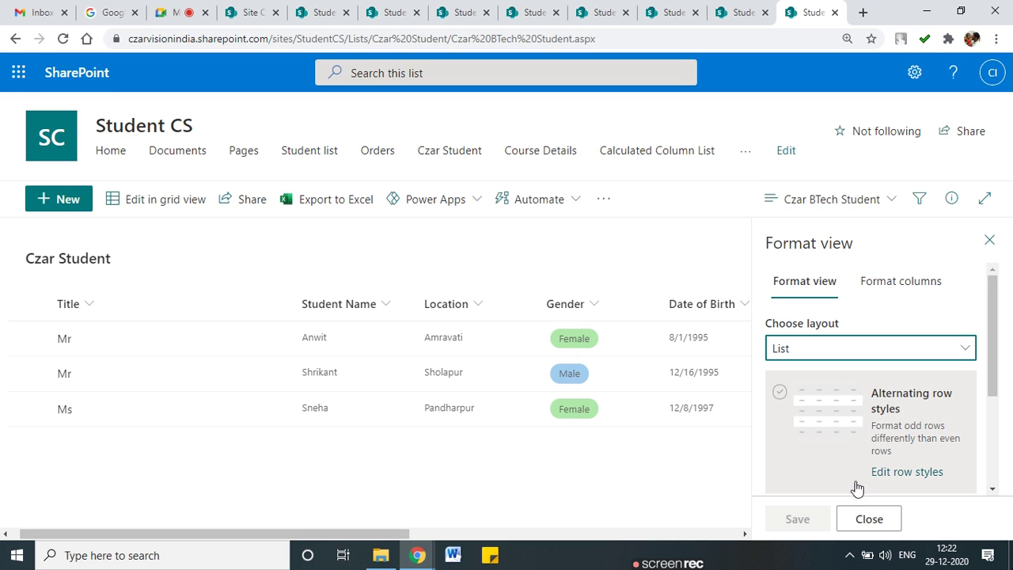
scroll(805, 408, down, 3)
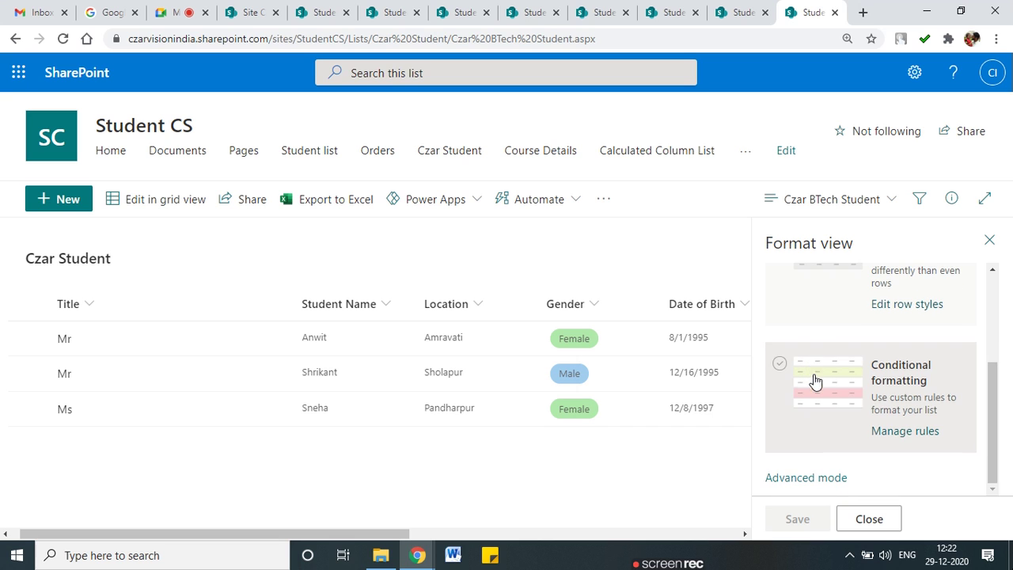
click(828, 479)
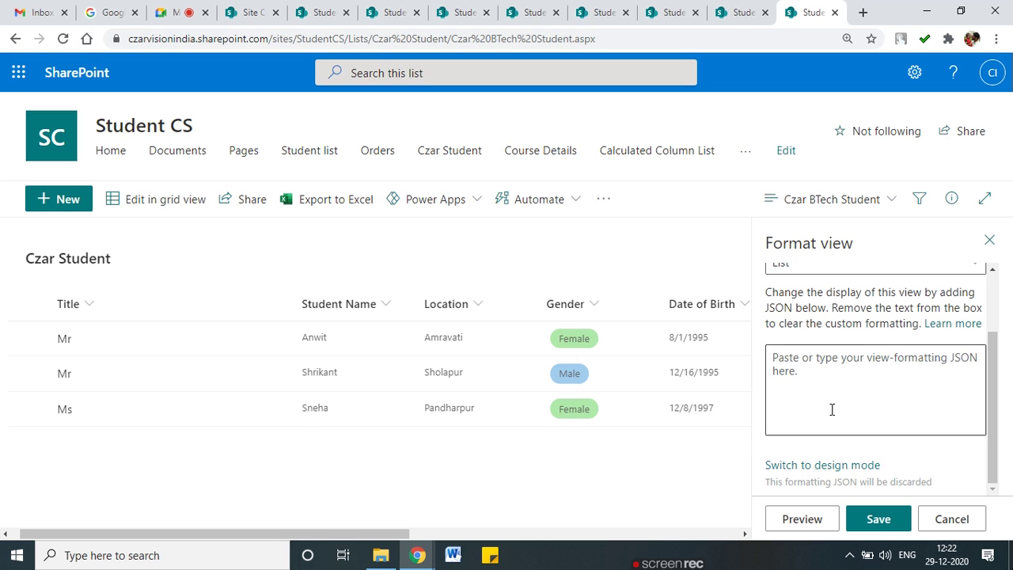
scroll(832, 409, up, 2)
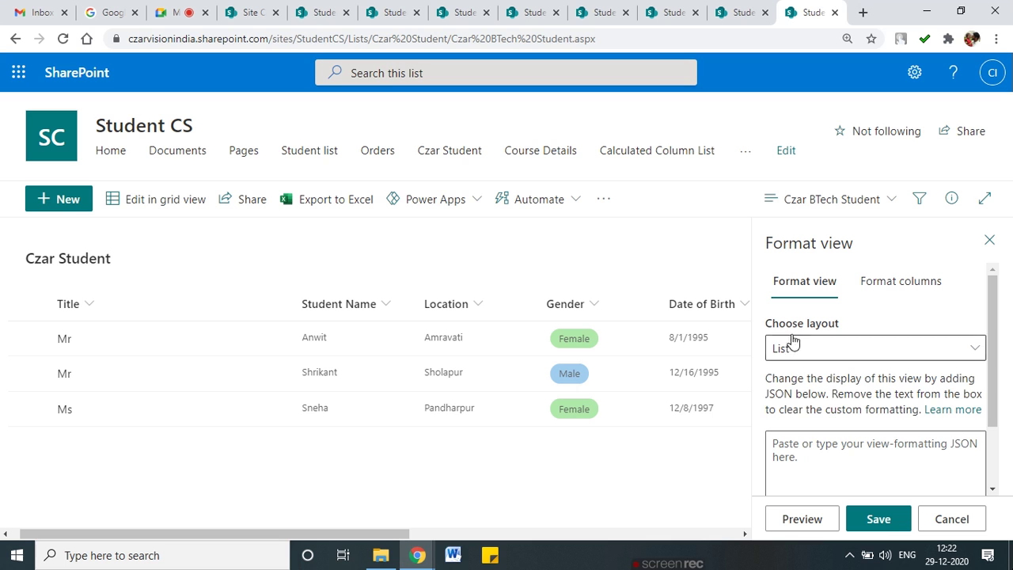
Try the Gallery layout for the Czar BTech Student view and set the layout back to List
click(805, 348)
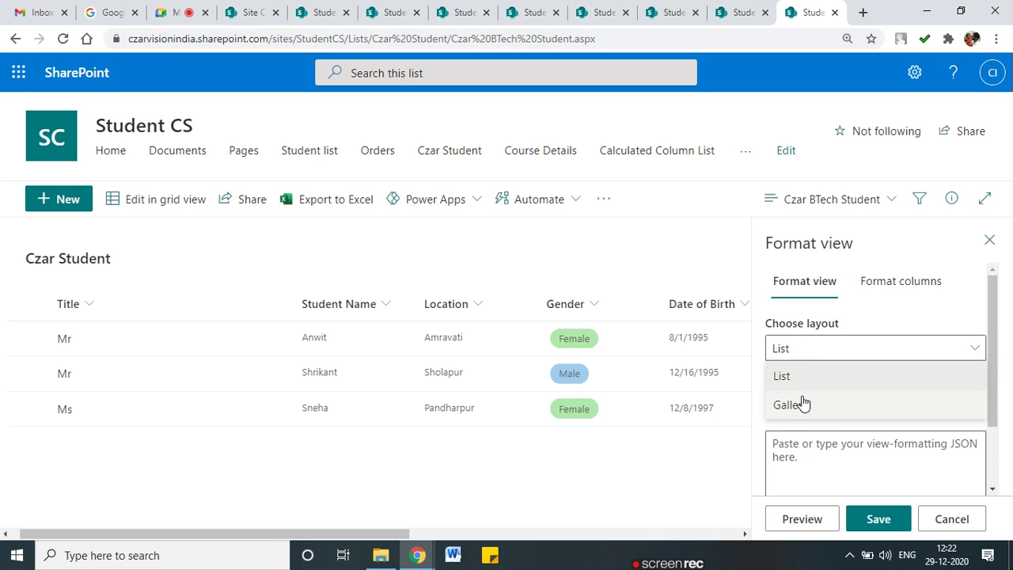
click(804, 406)
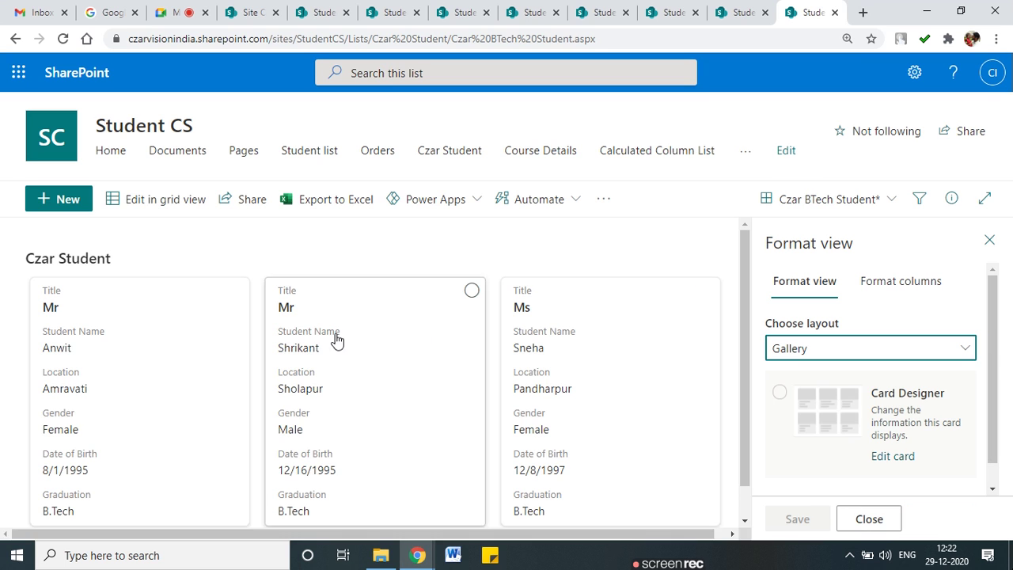
click(786, 347)
click(794, 368)
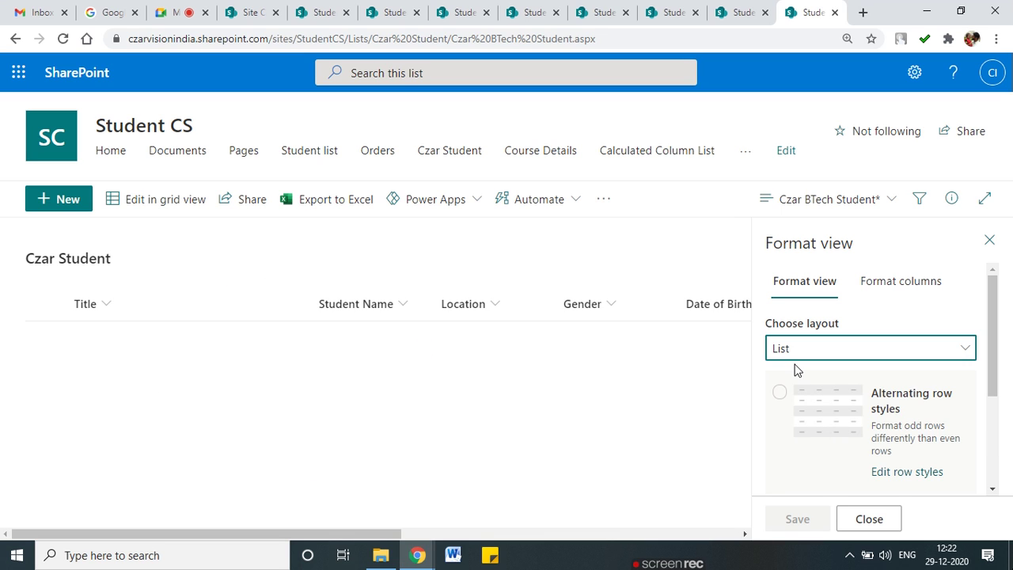
Examine the column formatting options, choosing the Location column and viewing its JSON editor, and cancel without saving
click(884, 291)
scroll(902, 396, down, 1)
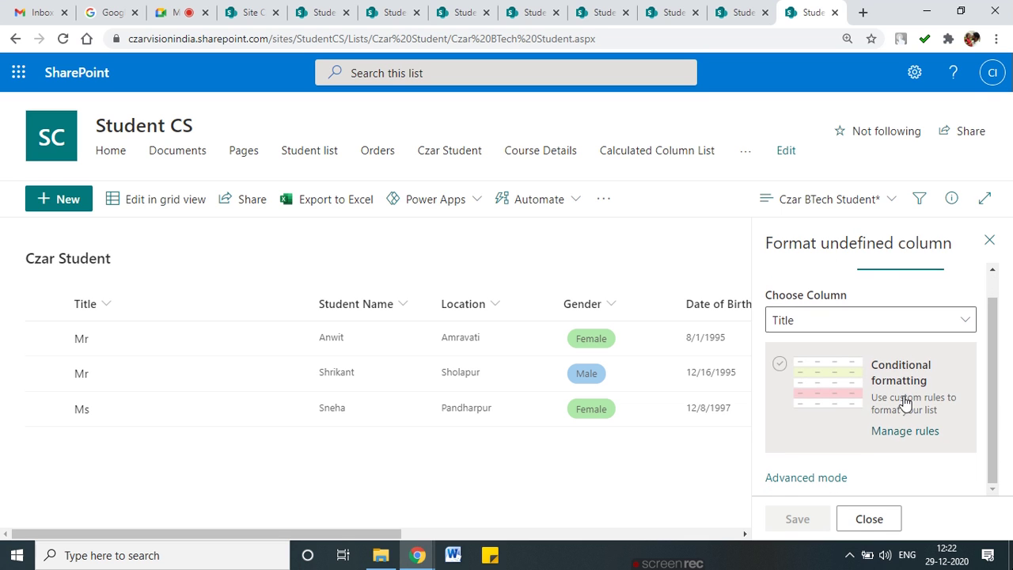
click(810, 328)
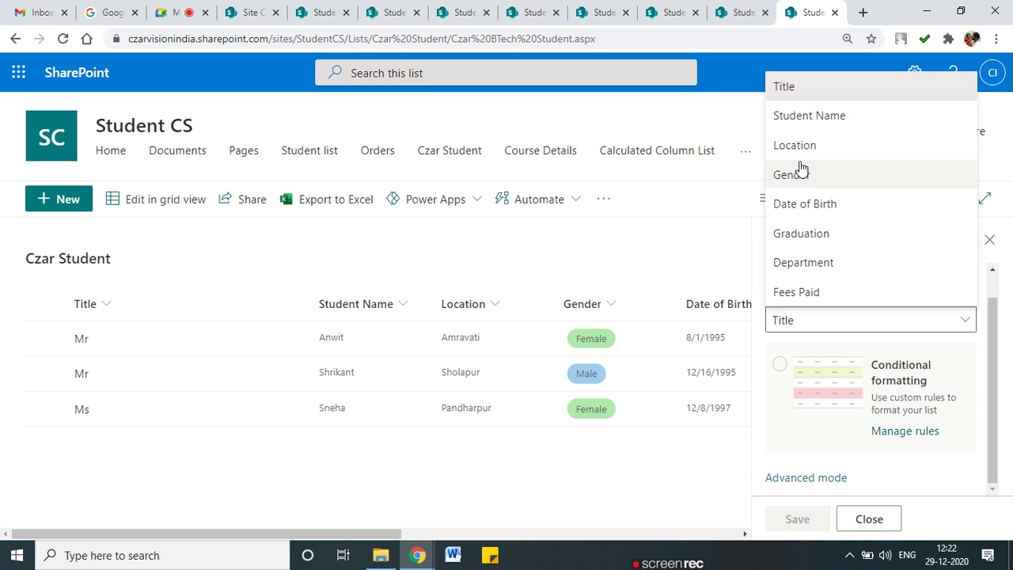
click(804, 159)
scroll(827, 412, down, 1)
click(827, 412)
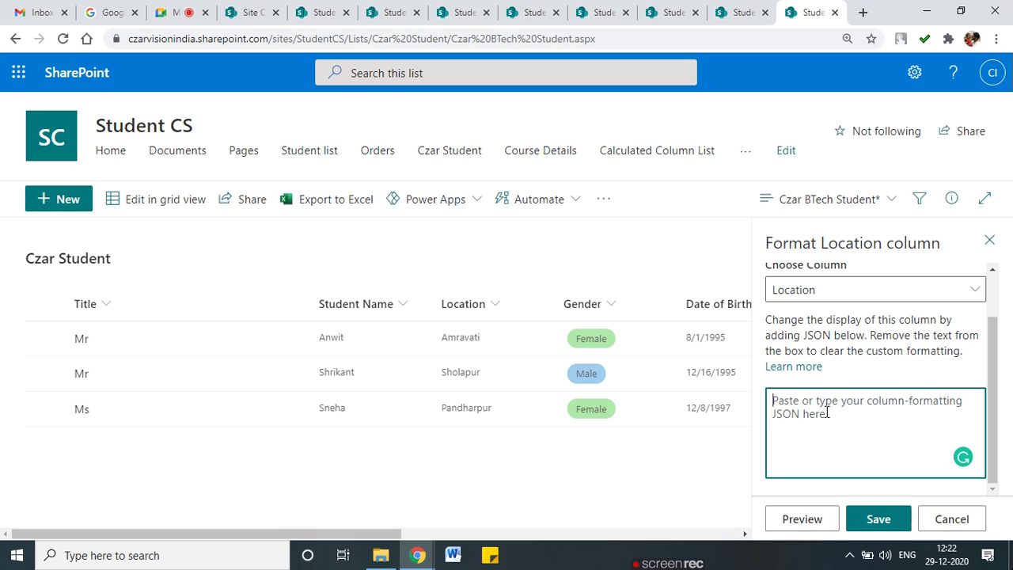
scroll(806, 473, up, 1)
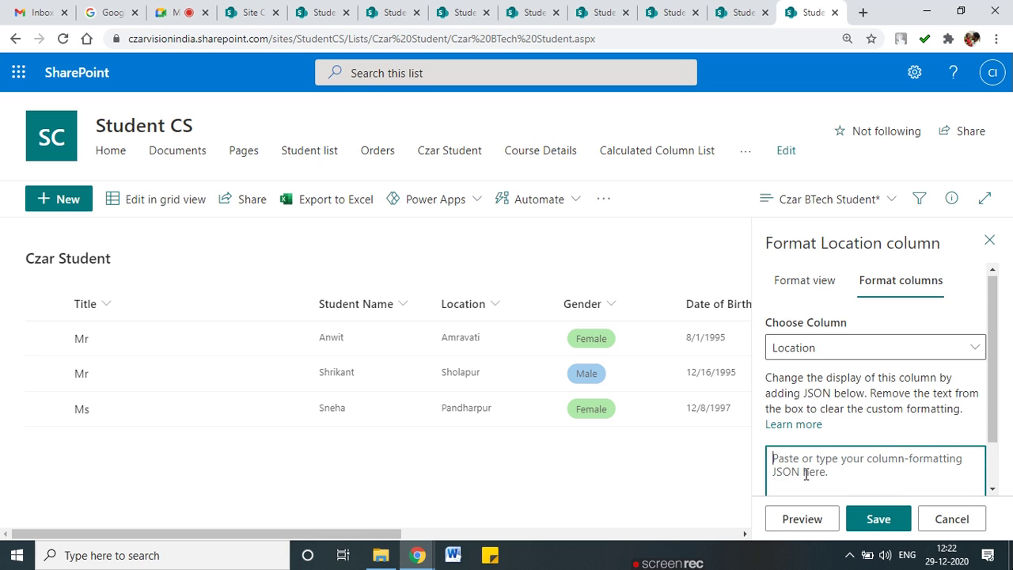
scroll(807, 472, down, 1)
click(952, 519)
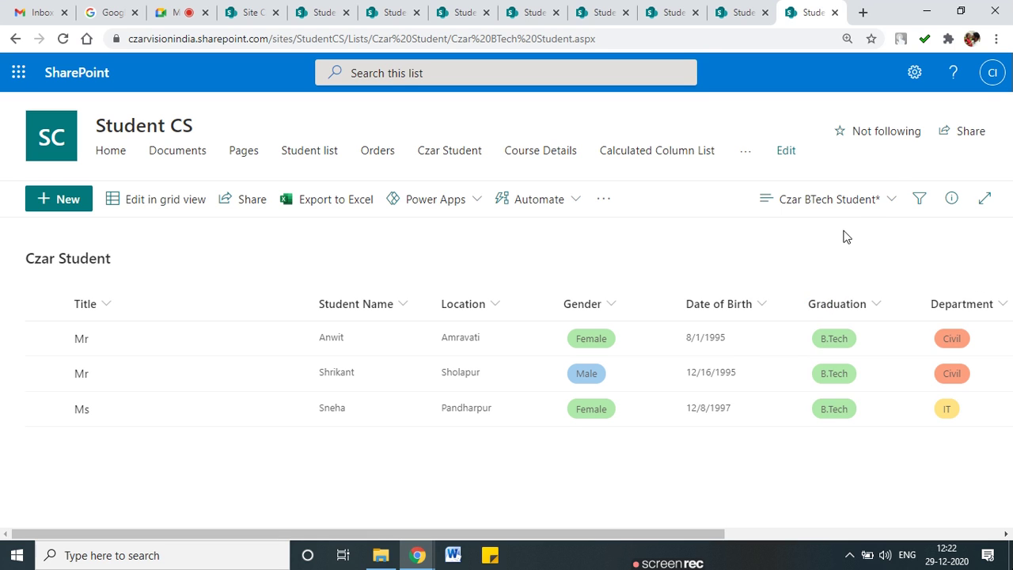
Review the list's view choices, particularly Format current view, and close them
click(841, 199)
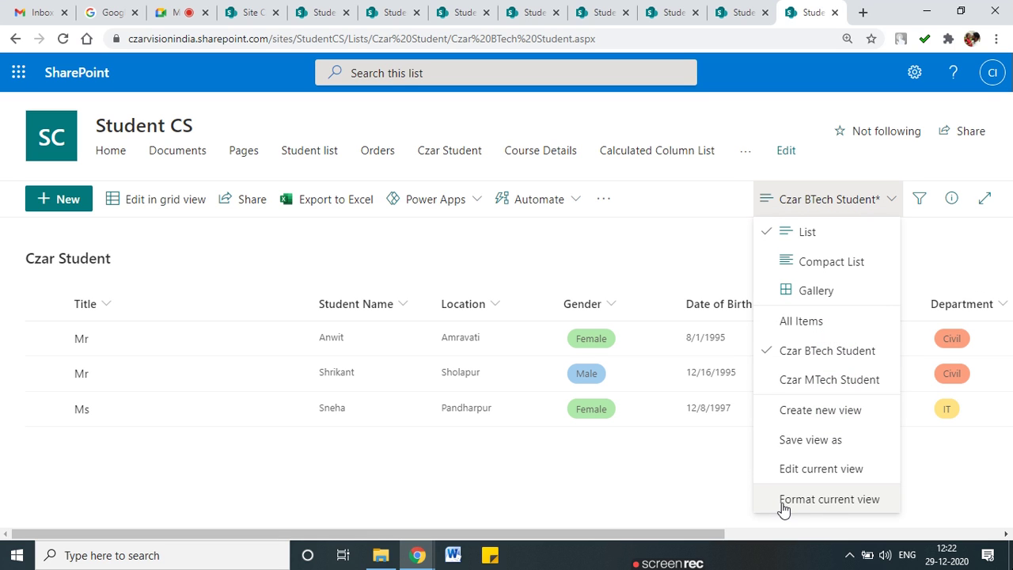
mouse_move(776, 491)
mouse_down()
mouse_move(808, 480)
mouse_move(881, 484)
mouse_up()
drag(798, 515, 767, 502)
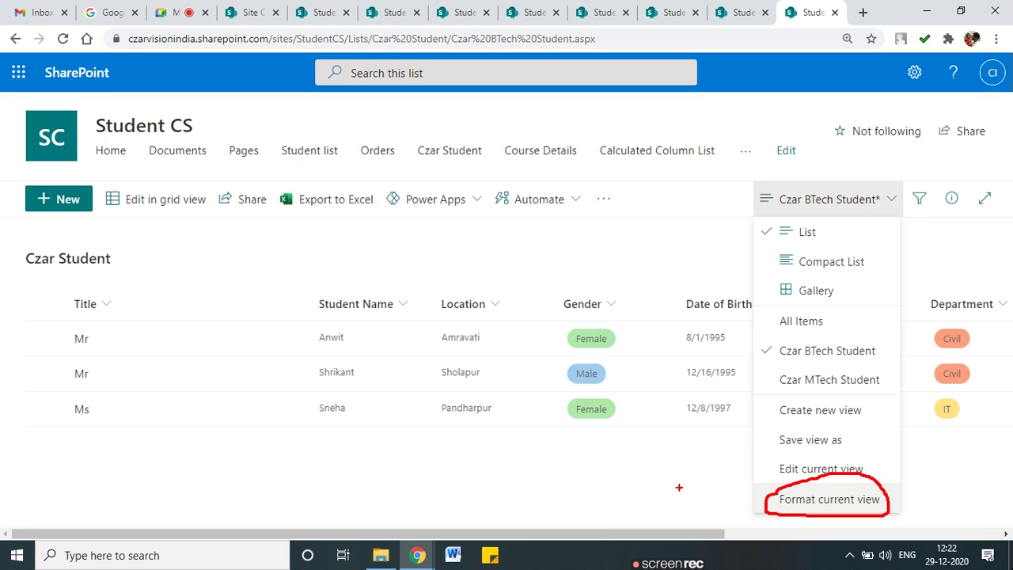
key(Escape)
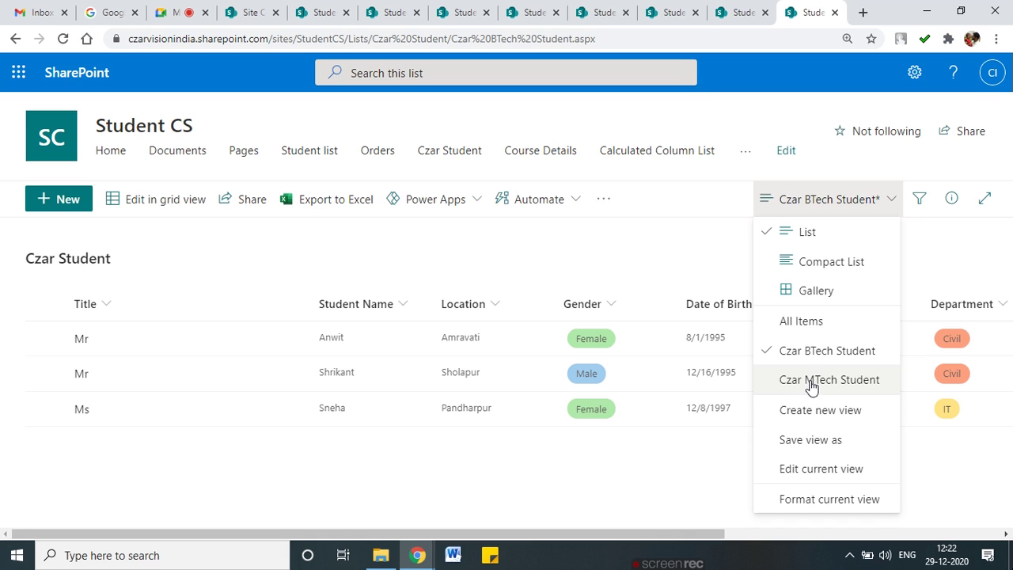
click(528, 244)
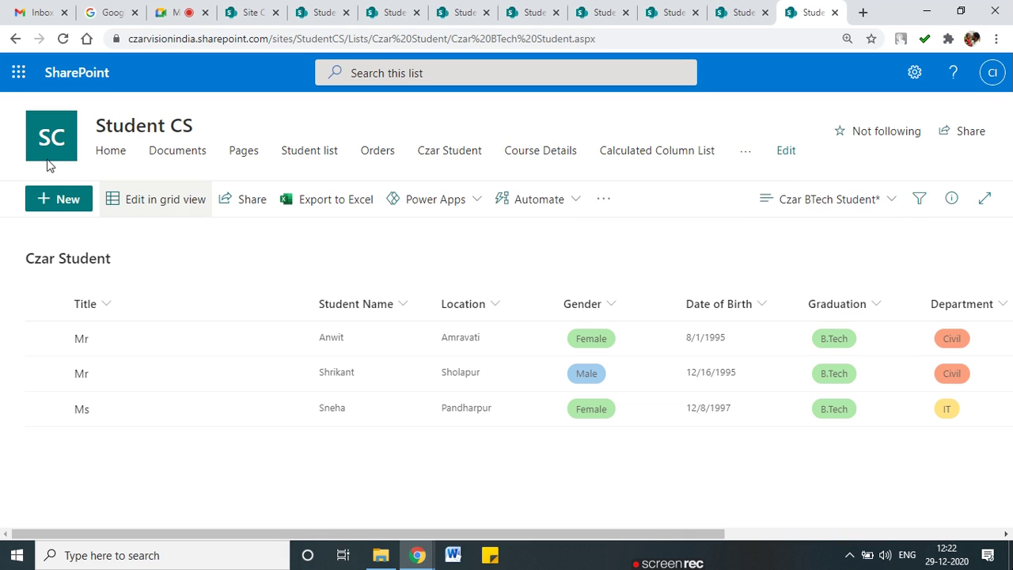
Open the Student CS Home page in edit mode and bring up the web part choices for its empty section
click(105, 152)
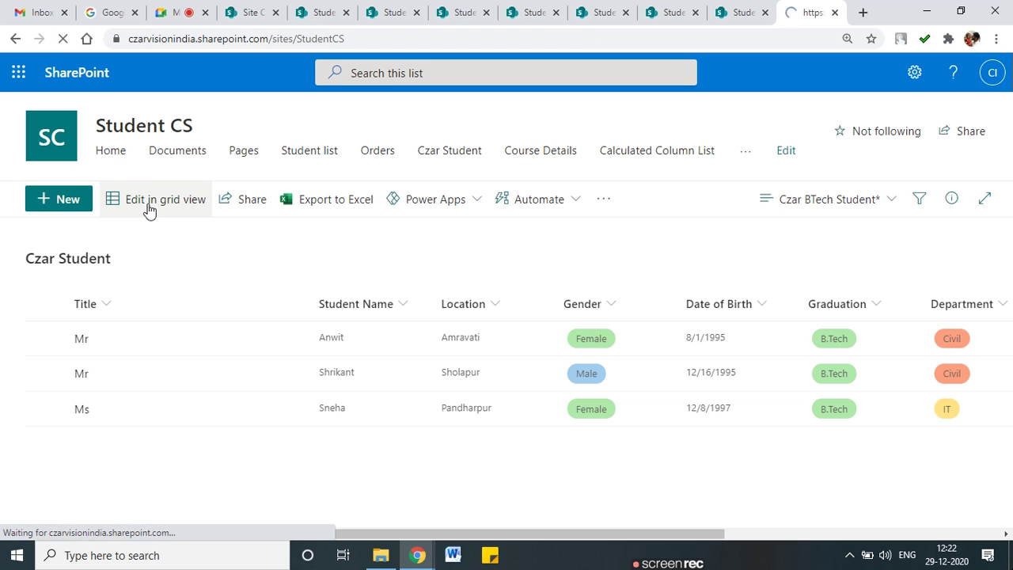
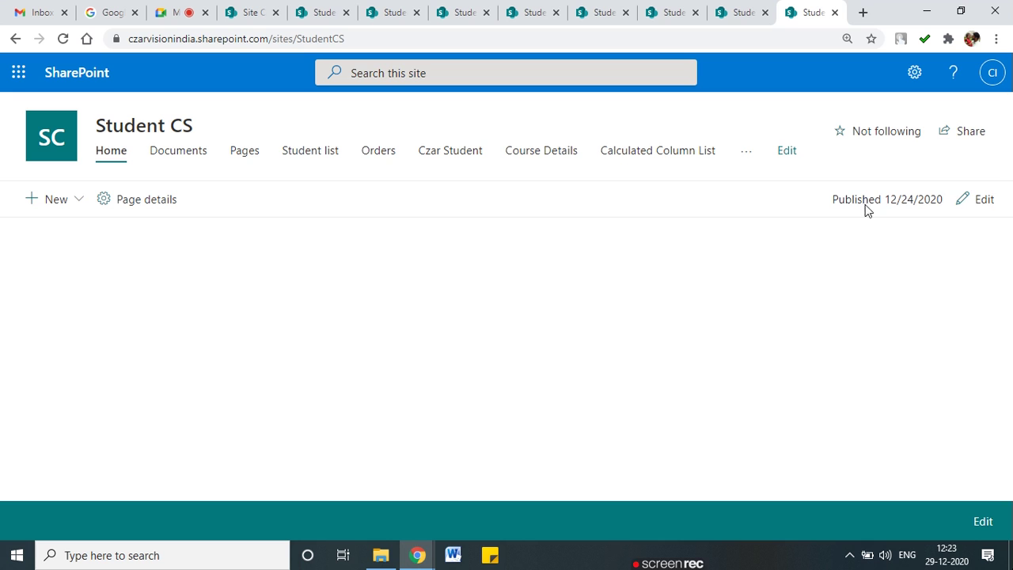
click(978, 200)
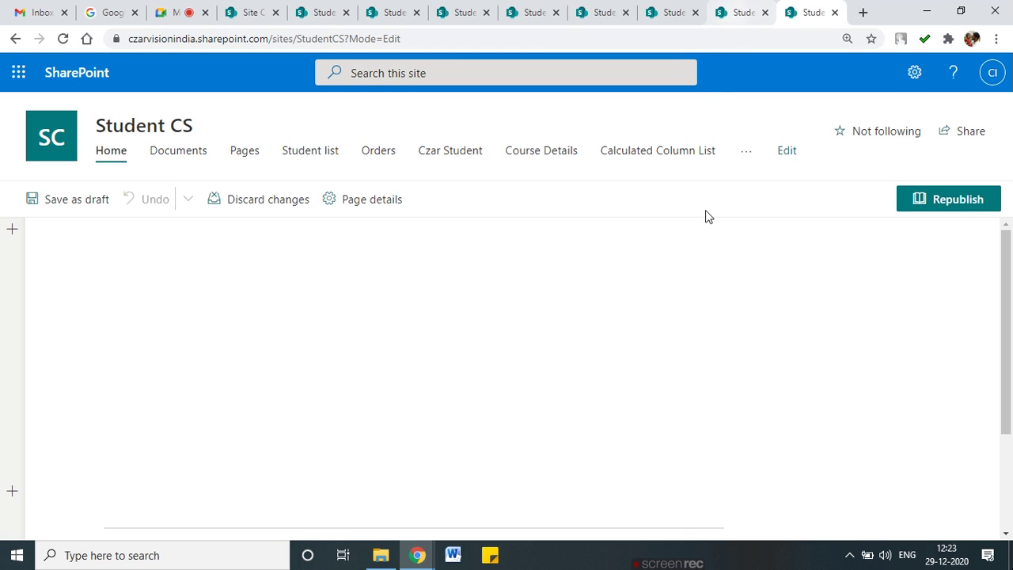
click(484, 338)
click(522, 241)
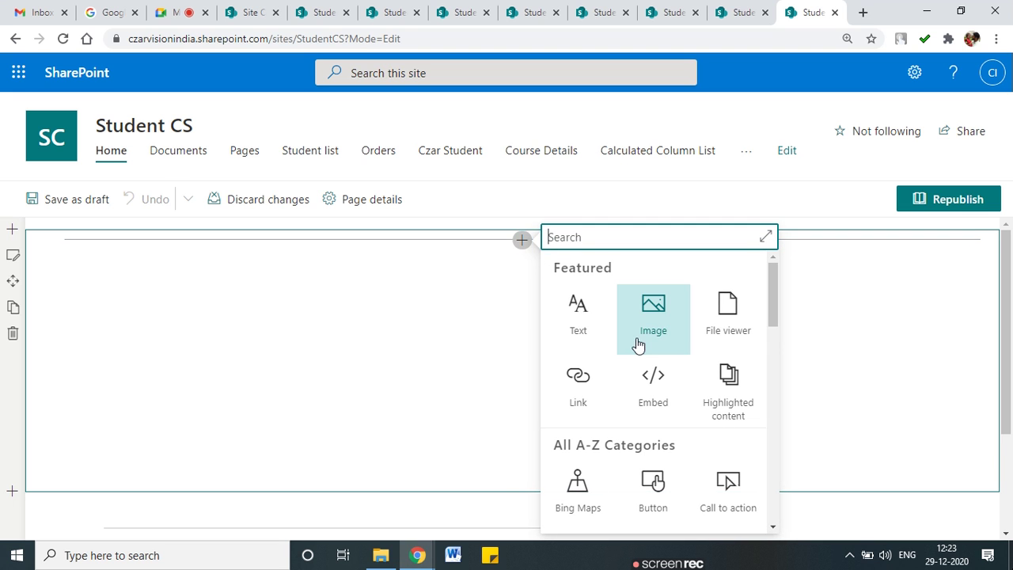
Browse the available web parts and add a Quick links web part to the page's empty section
scroll(643, 348, down, 3)
scroll(654, 457, down, 4)
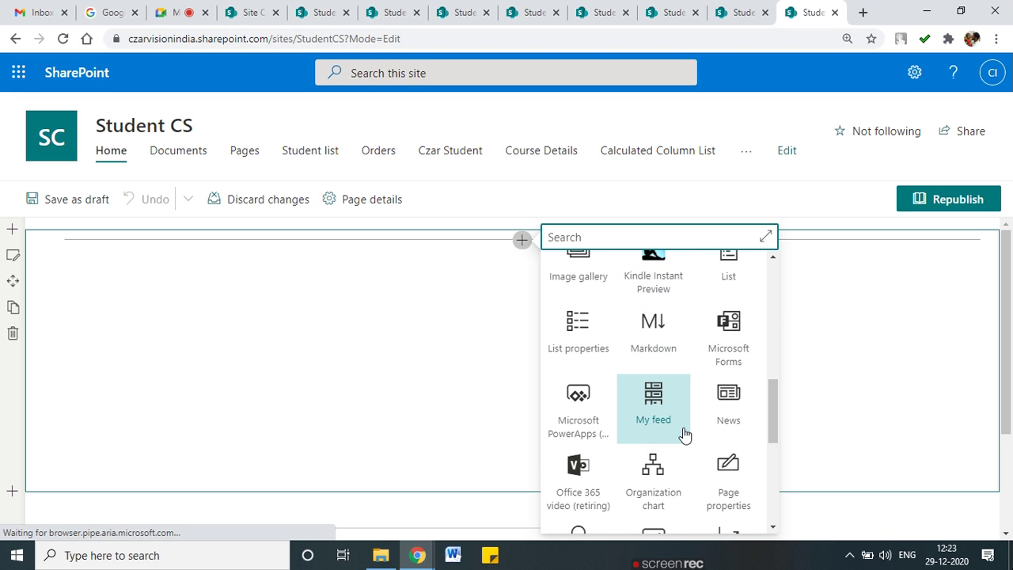
scroll(684, 434, down, 5)
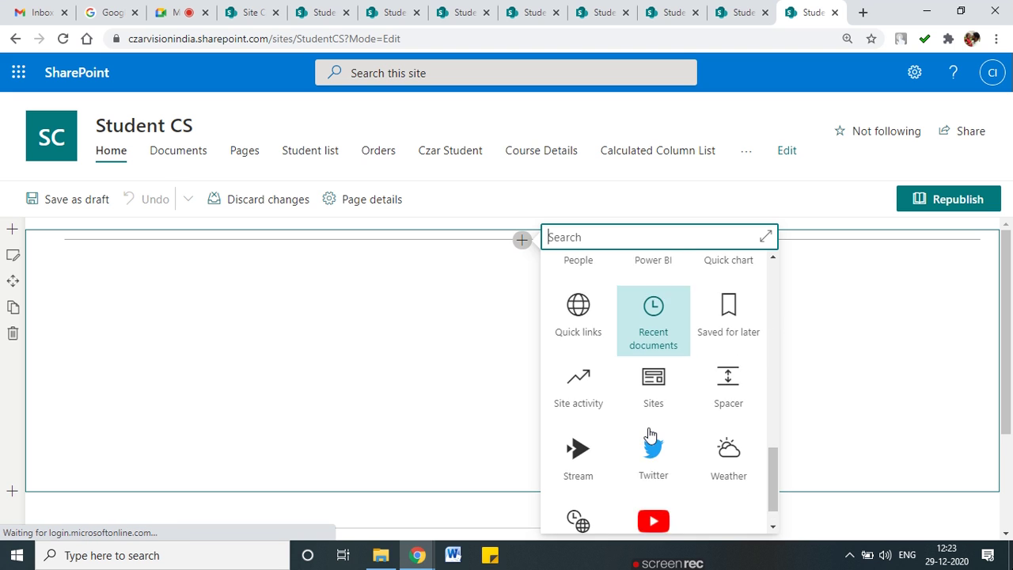
scroll(650, 434, up, 3)
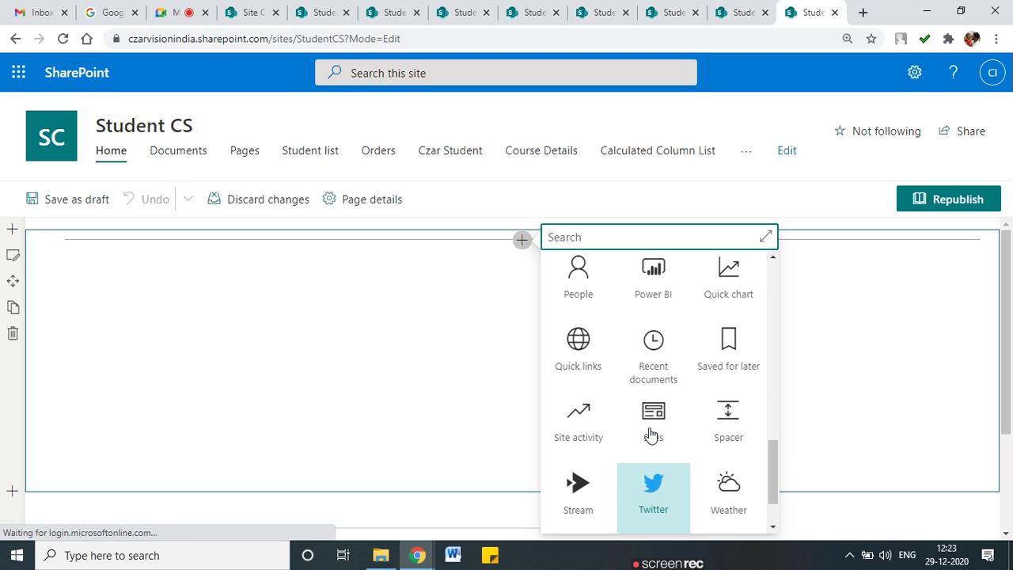
scroll(650, 434, up, 2)
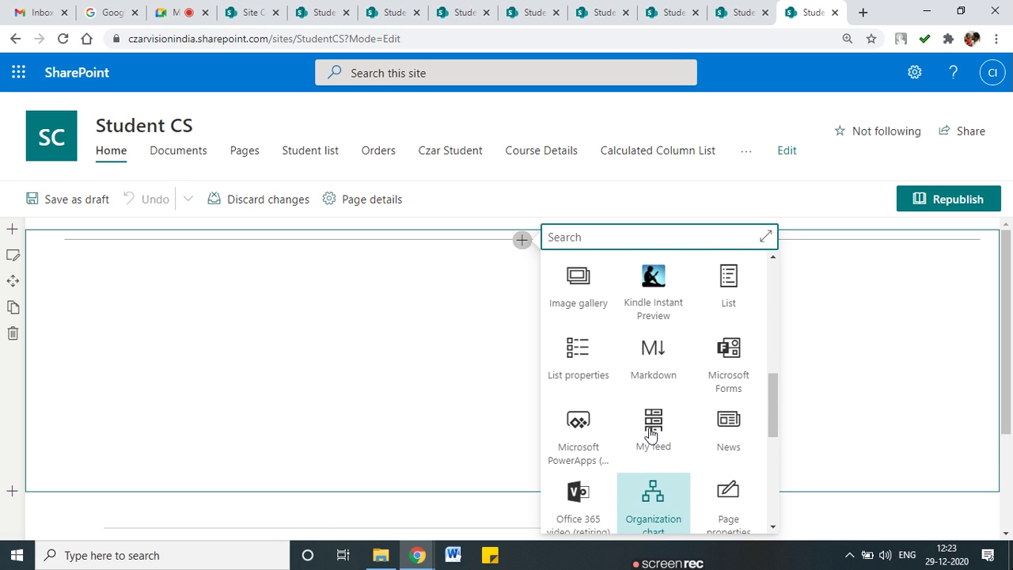
scroll(651, 434, up, 1)
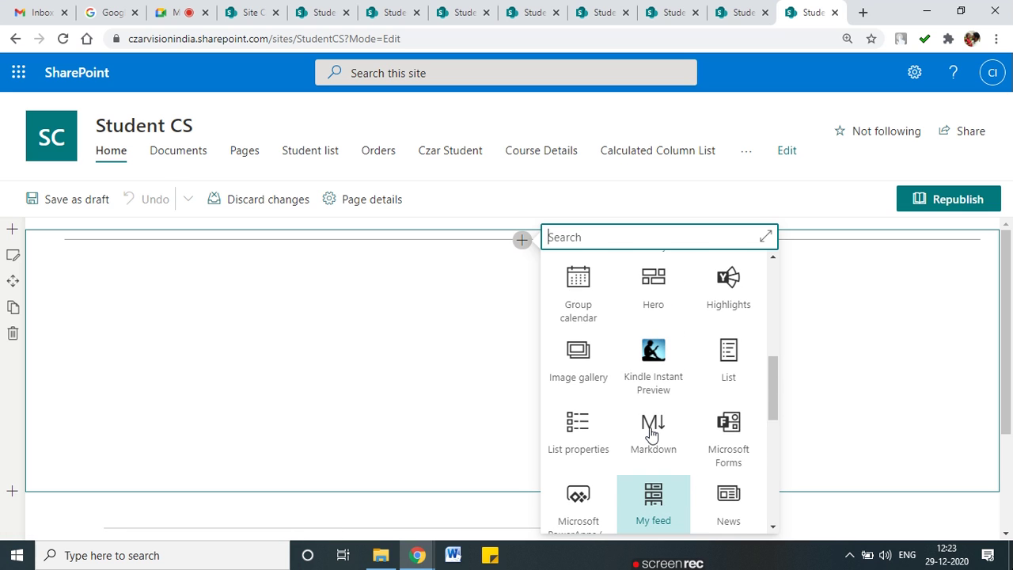
scroll(650, 432, up, 4)
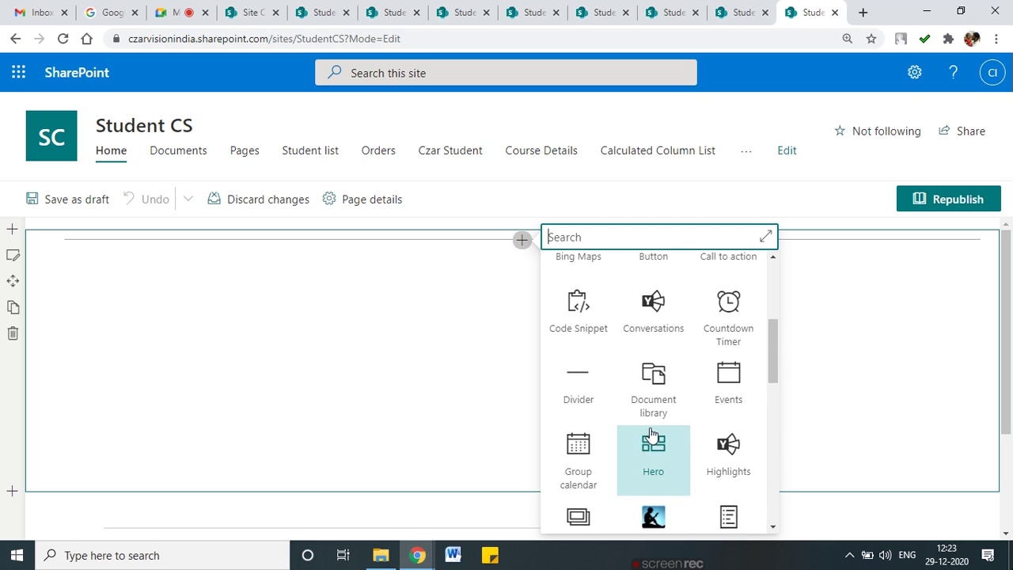
scroll(650, 434, up, 3)
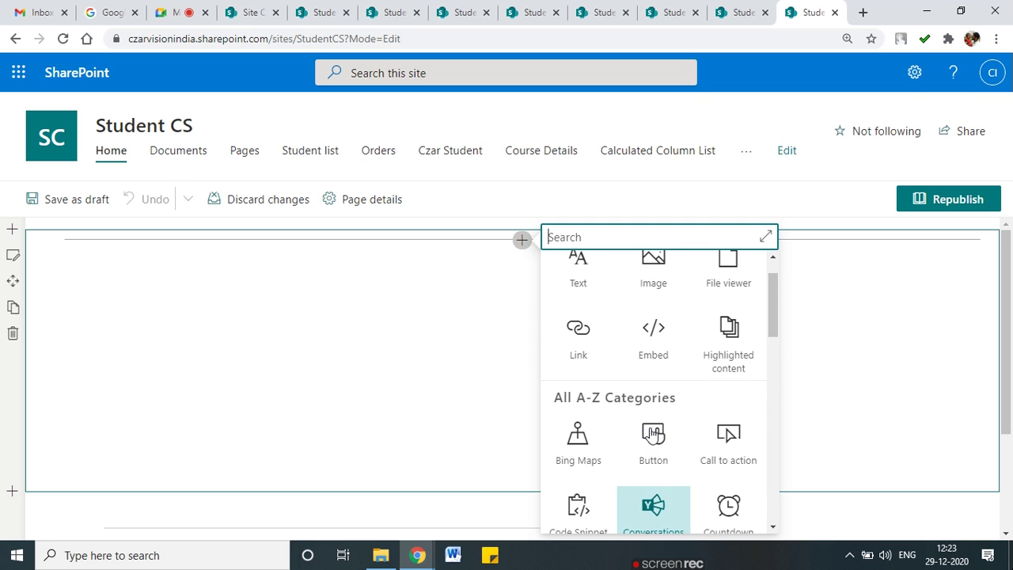
scroll(650, 432, down, 4)
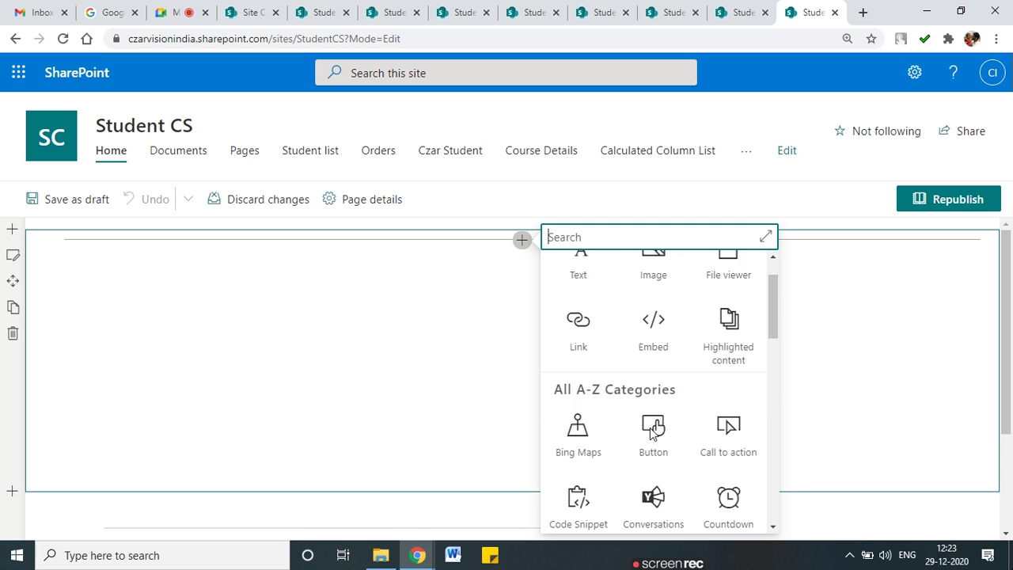
scroll(654, 432, down, 1)
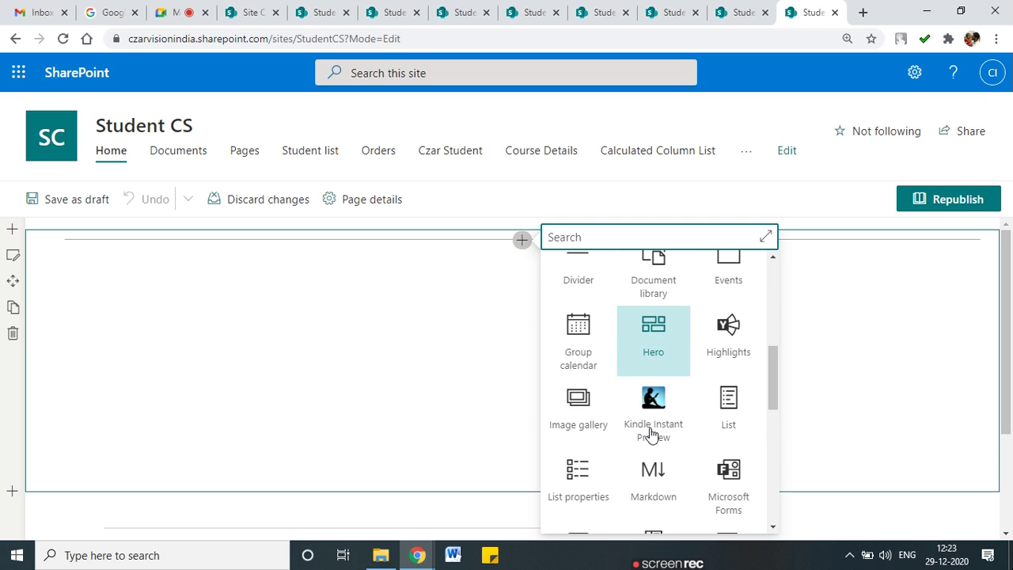
scroll(665, 396, down, 1)
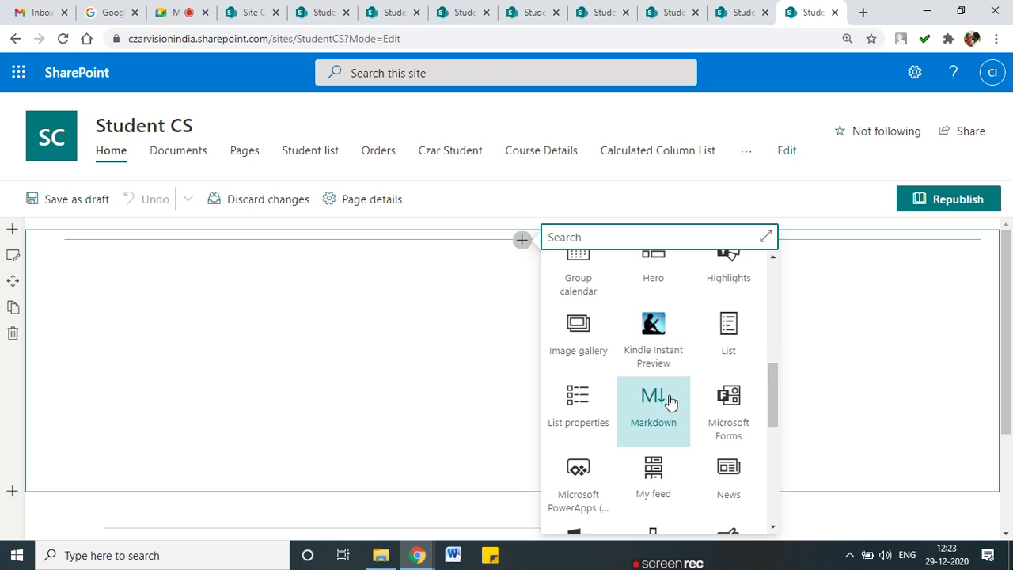
scroll(718, 409, down, 1)
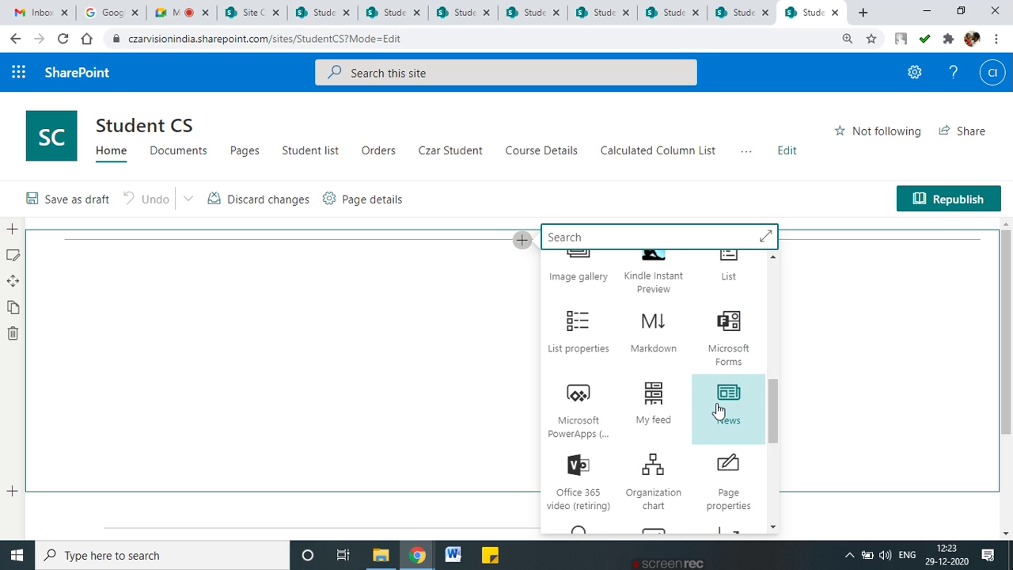
scroll(719, 409, down, 1)
scroll(700, 410, down, 1)
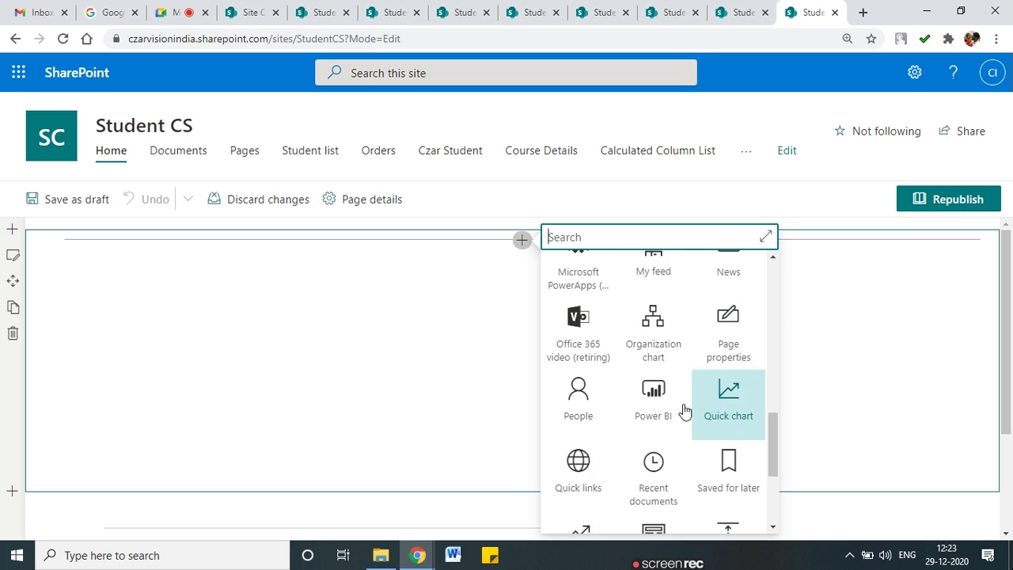
click(599, 463)
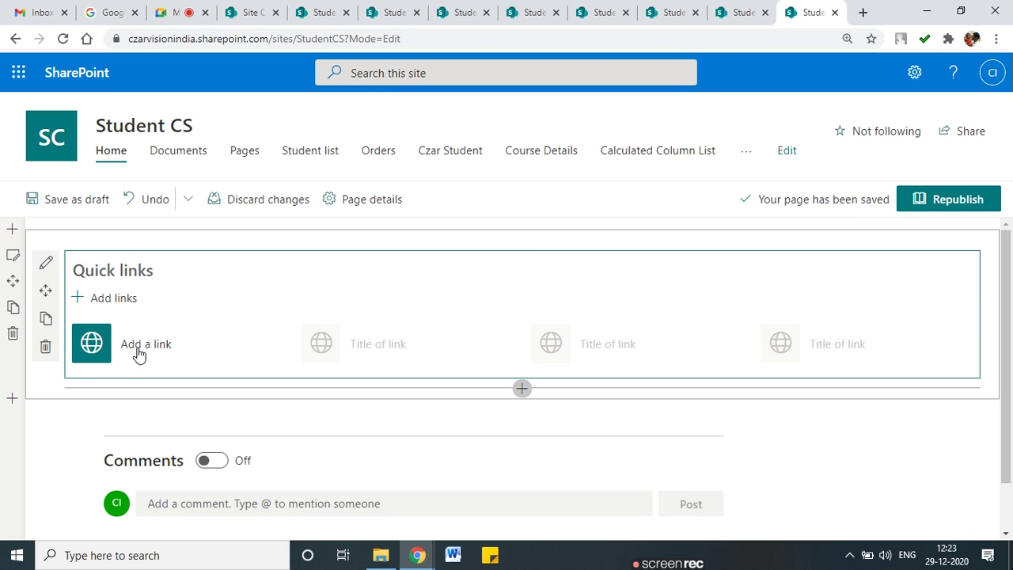
Return to the Czar Student list, reload its page, and display the Czar MTech Student view
click(736, 12)
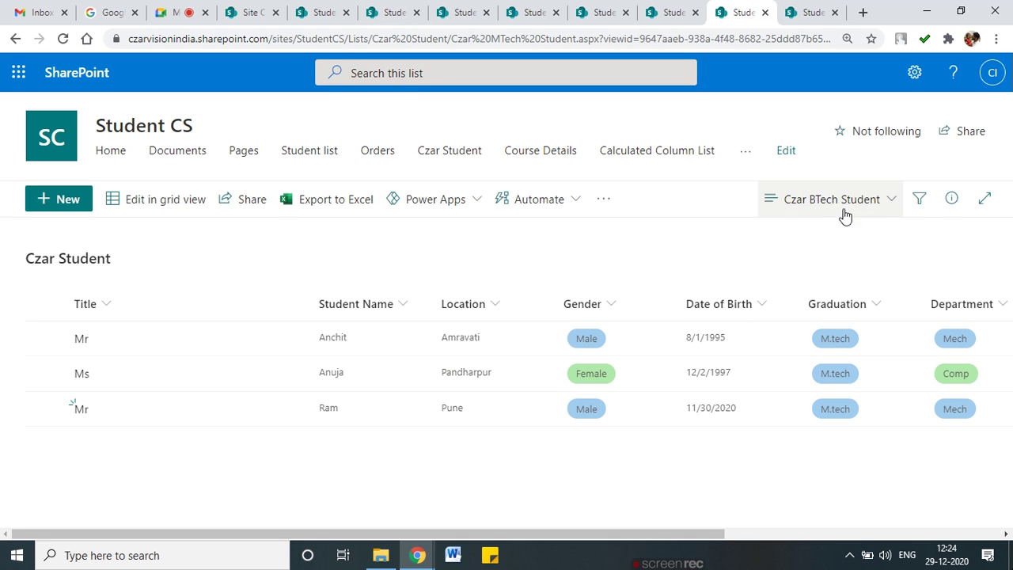
drag(602, 38, 339, 38)
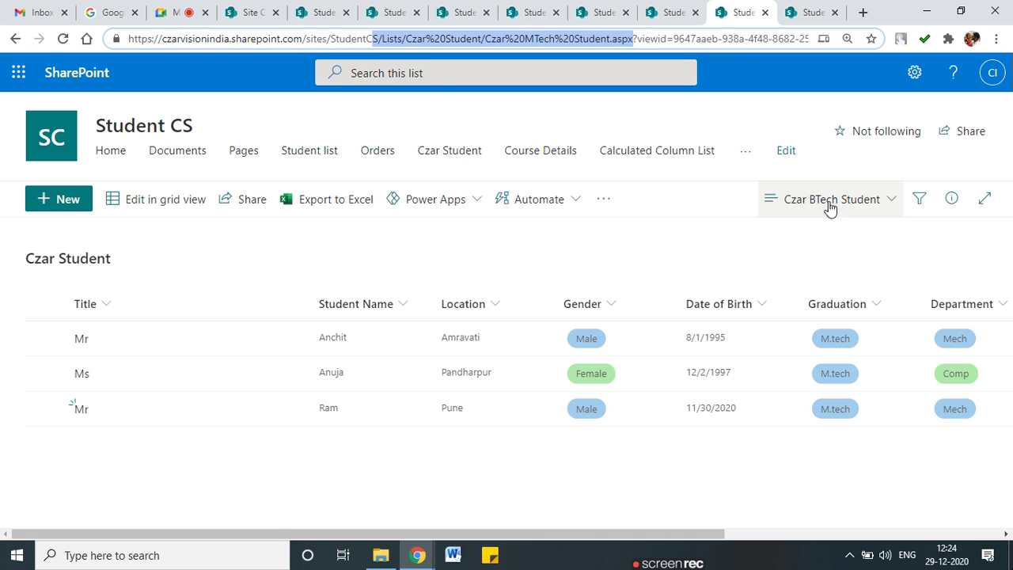
click(62, 38)
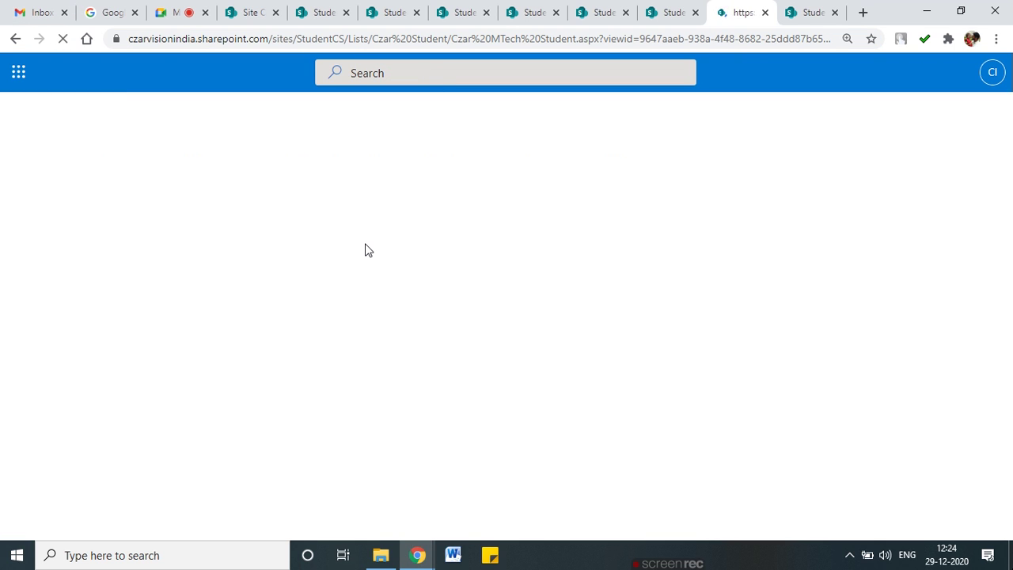
click(842, 203)
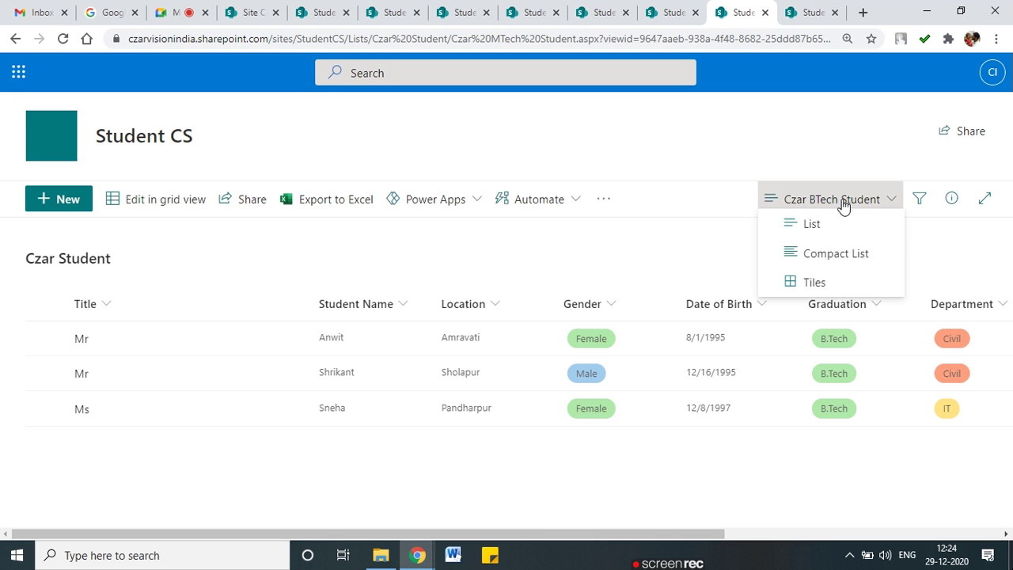
click(884, 205)
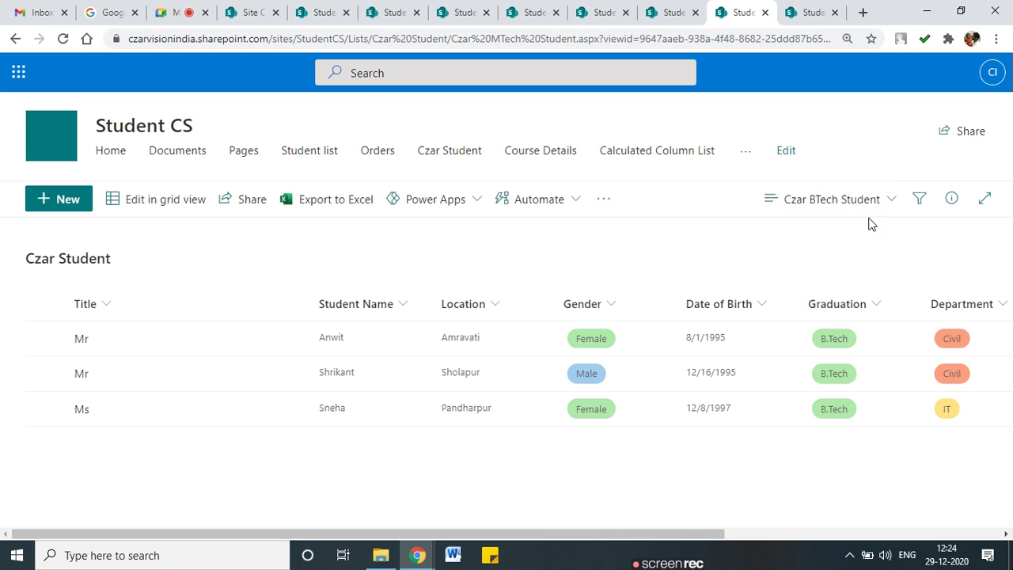
click(884, 201)
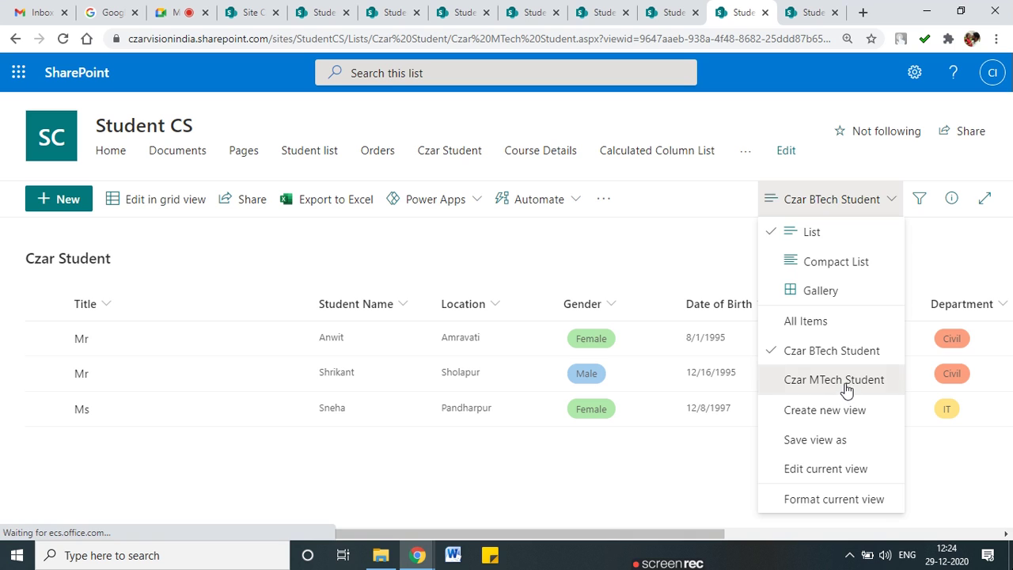
click(839, 380)
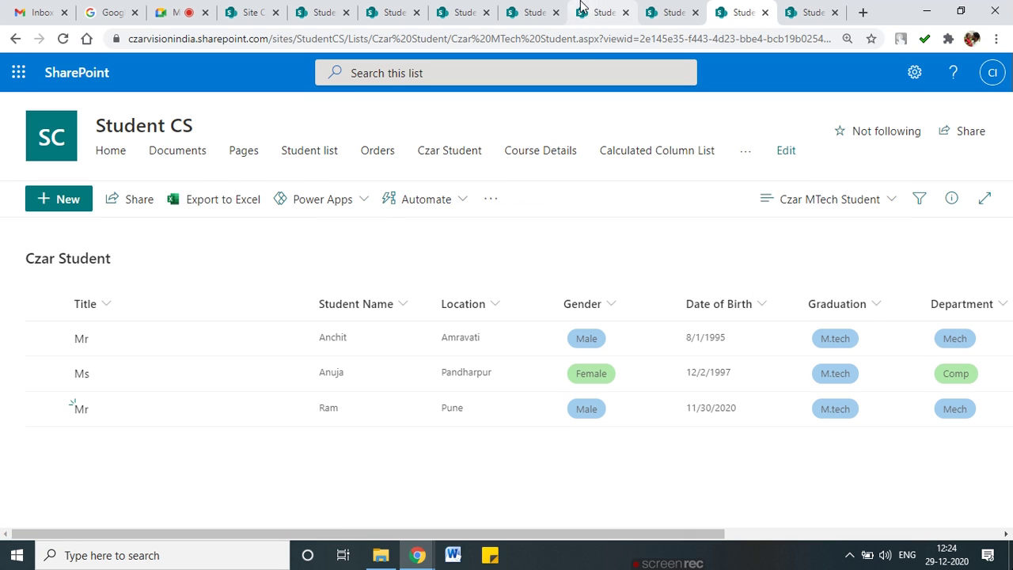
Copy the complete web address of the Czar MTech Student view, including its viewid part
drag(600, 38, 102, 49)
key(ctrl+c)
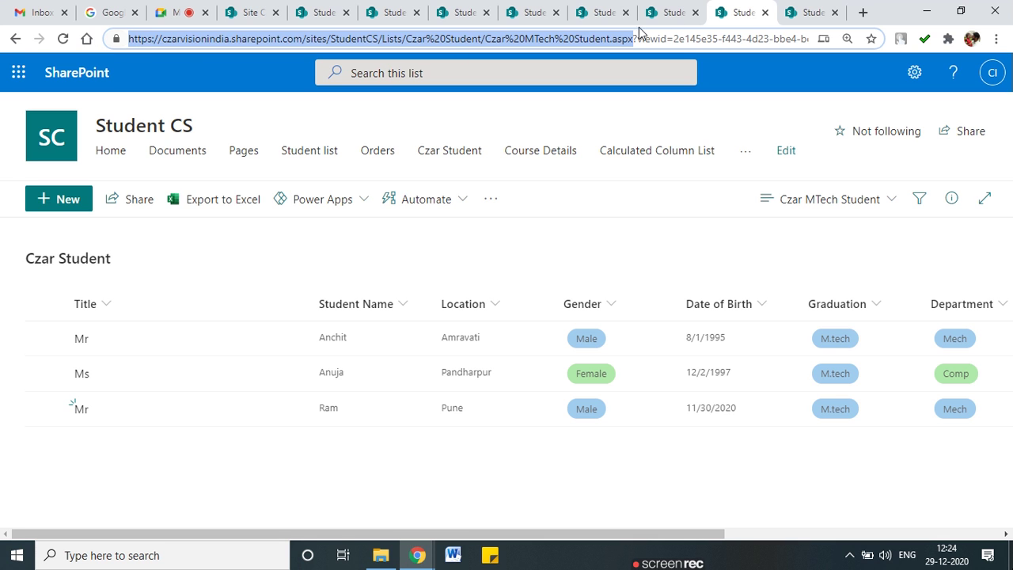
click(760, 40)
key(ctrl+a)
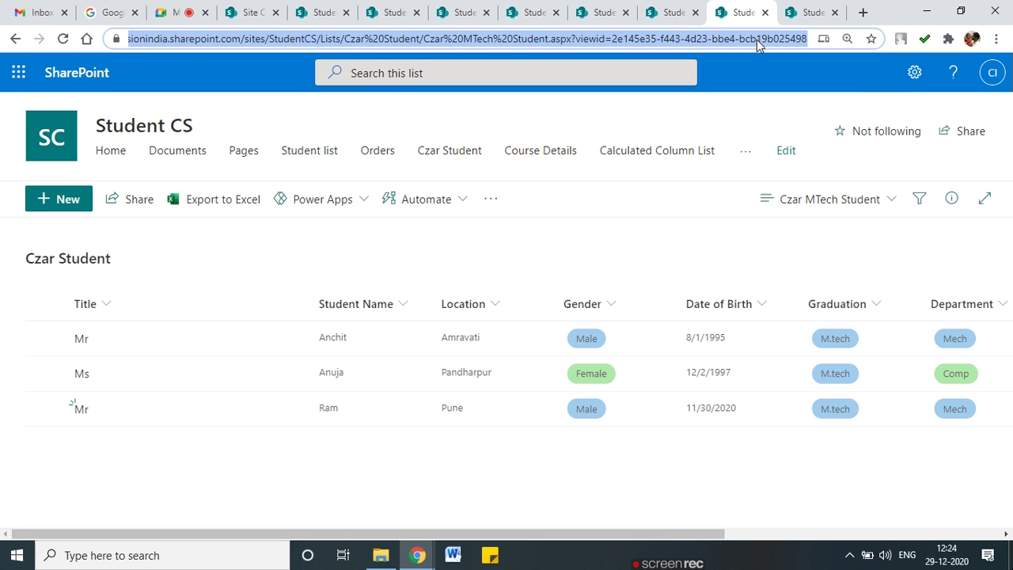
key(ctrl+v)
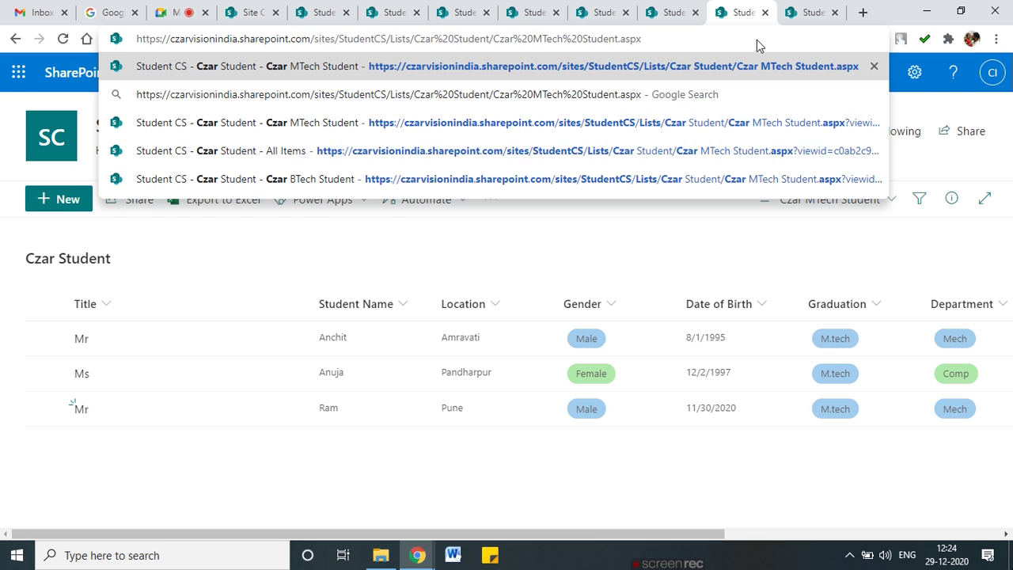
key(ctrl+z)
key(ctrl+c)
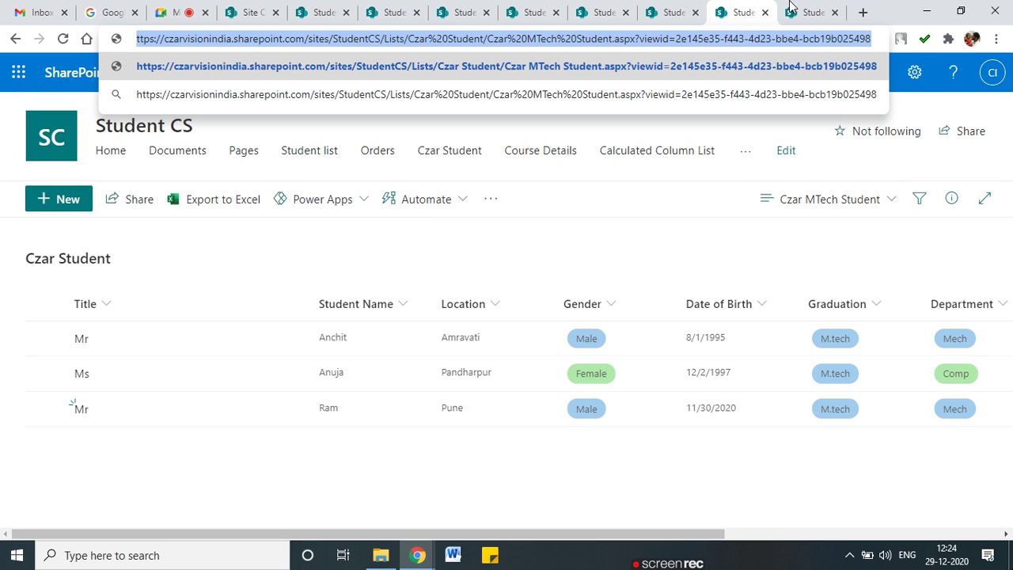
Start adding a link to the Home page's Quick links web part, browse the recent pages and documents, and collapse both groups
click(790, 8)
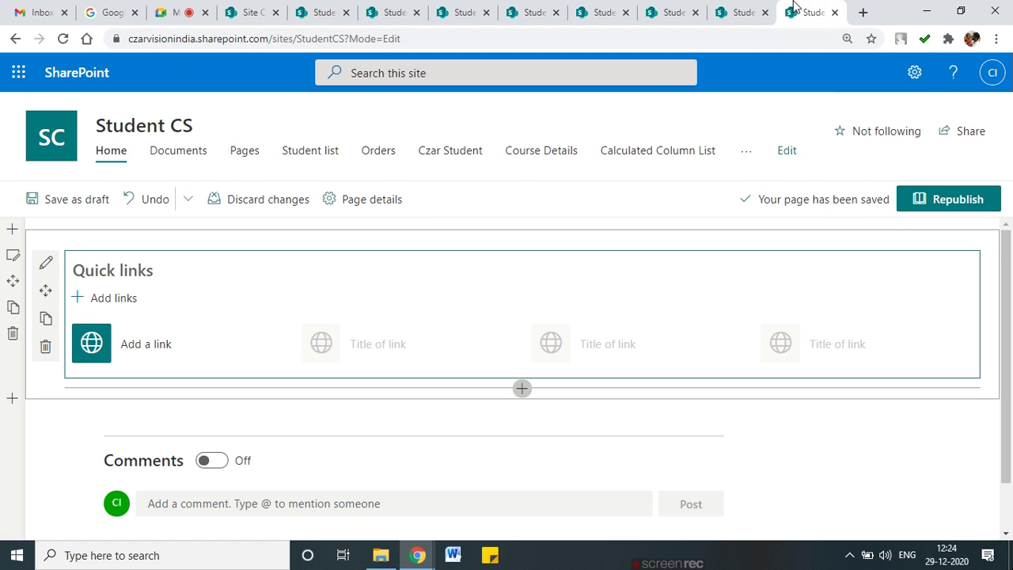
click(166, 350)
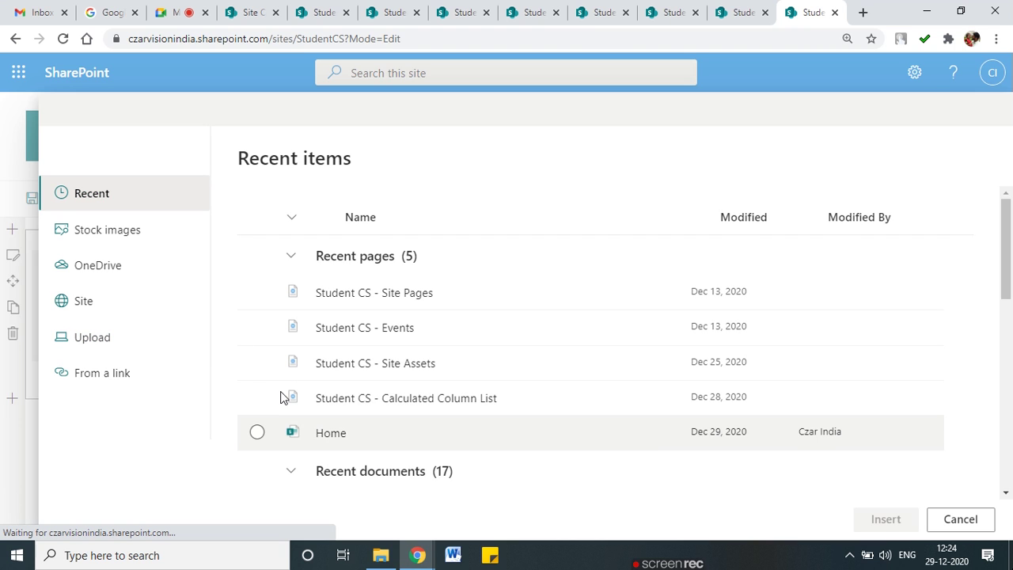
scroll(332, 384, down, 2)
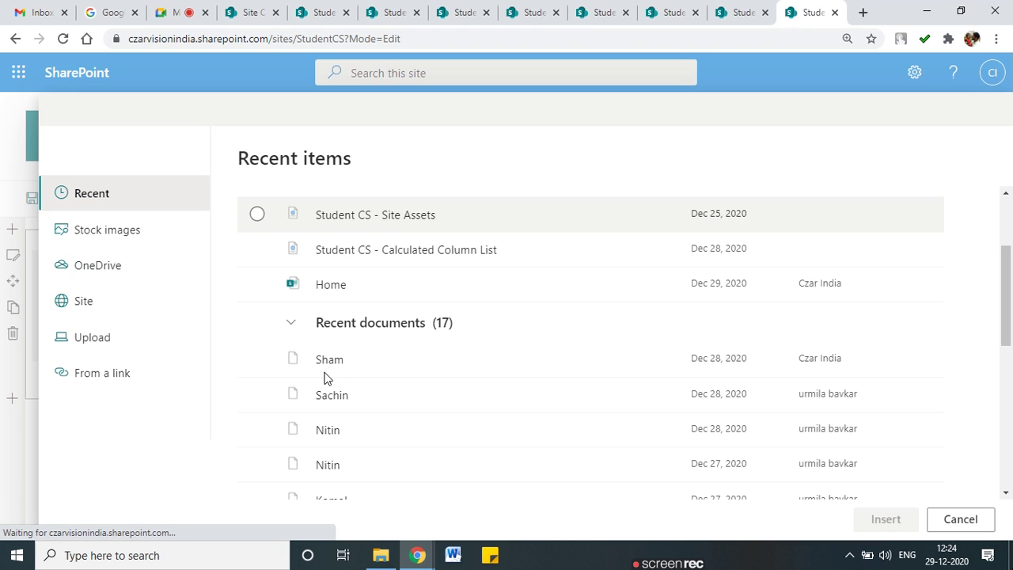
scroll(388, 349, down, 3)
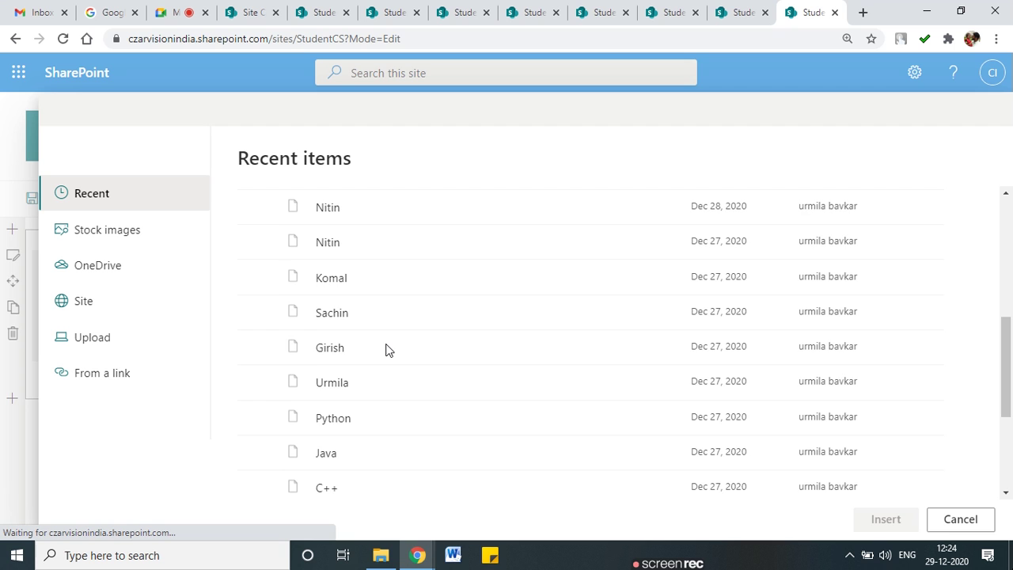
scroll(388, 350, down, 2)
scroll(388, 350, down, 1)
scroll(387, 350, up, 8)
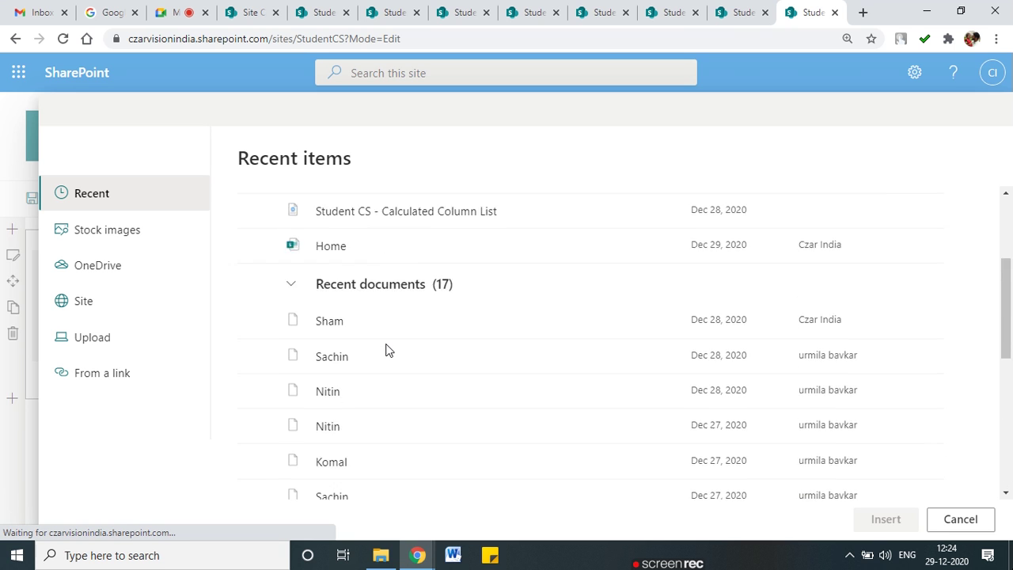
scroll(333, 368, down, 2)
scroll(308, 251, up, 2)
scroll(292, 245, down, 1)
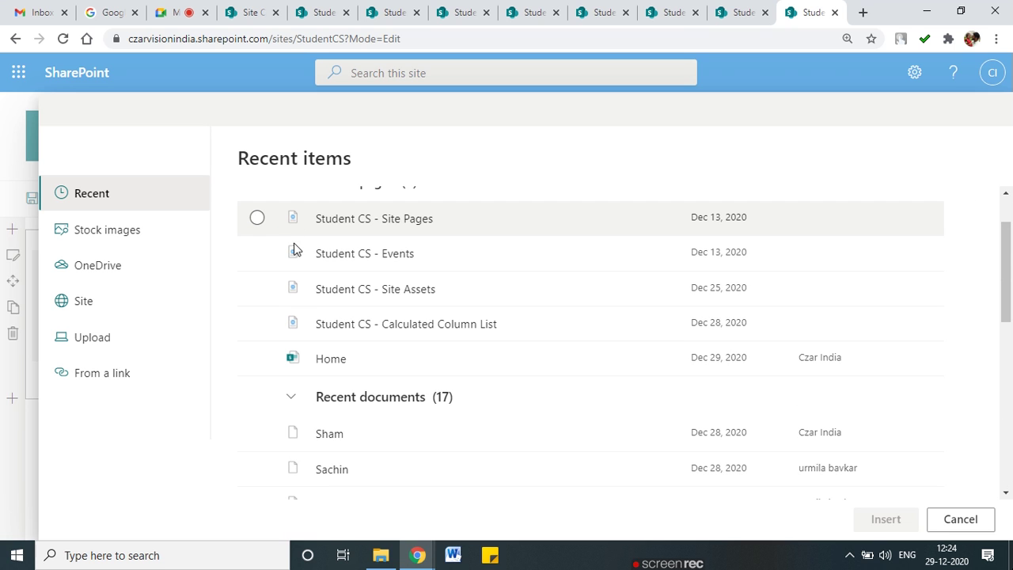
click(294, 392)
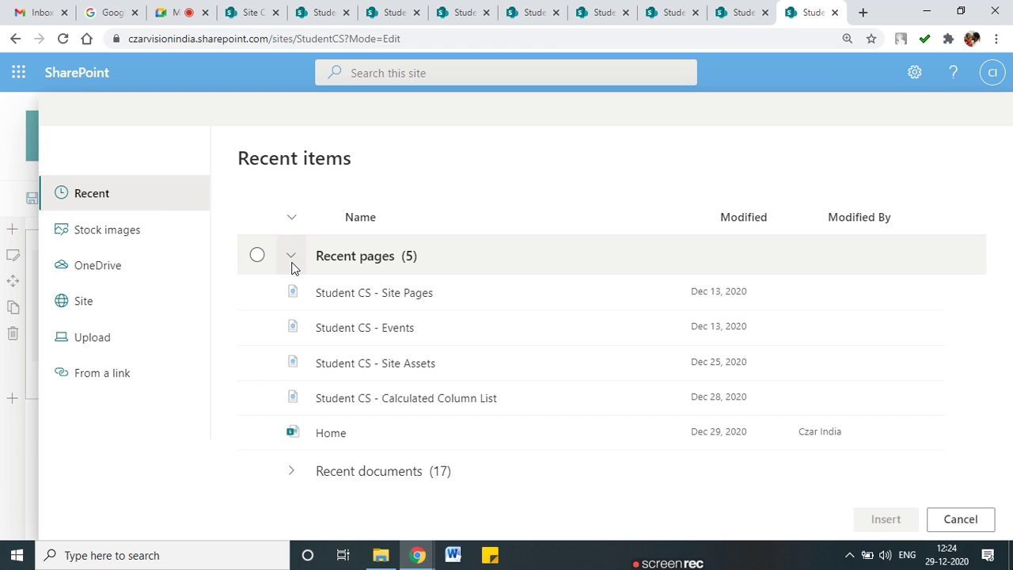
click(293, 266)
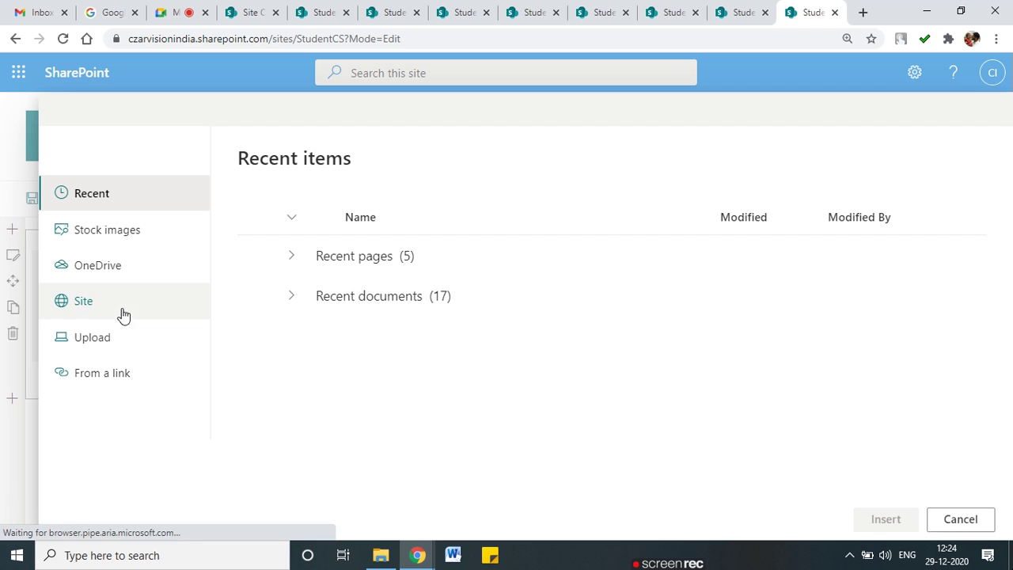
Insert the quick link from the copied web address of the Czar MTech Student view
click(115, 378)
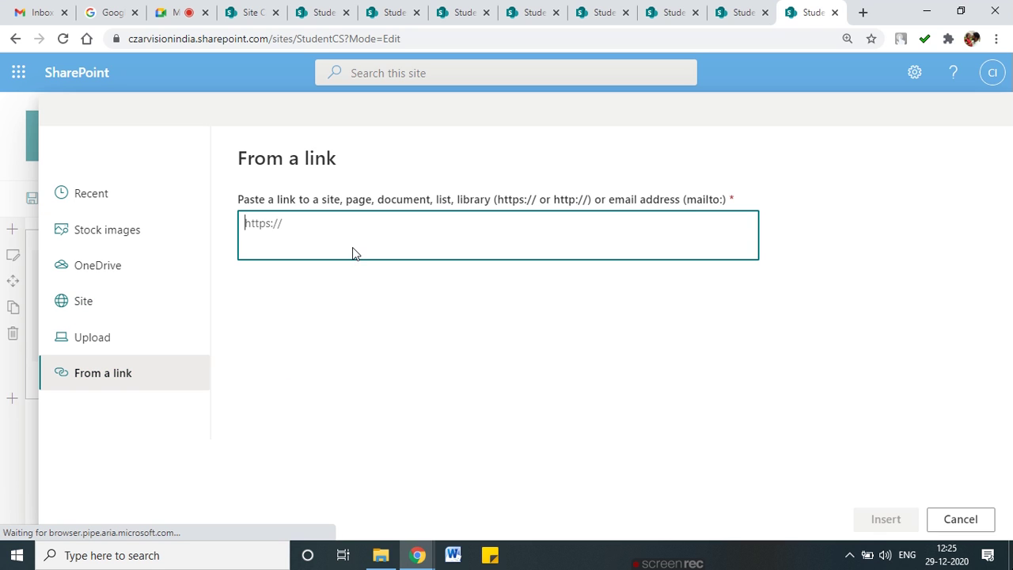
key(ctrl+v)
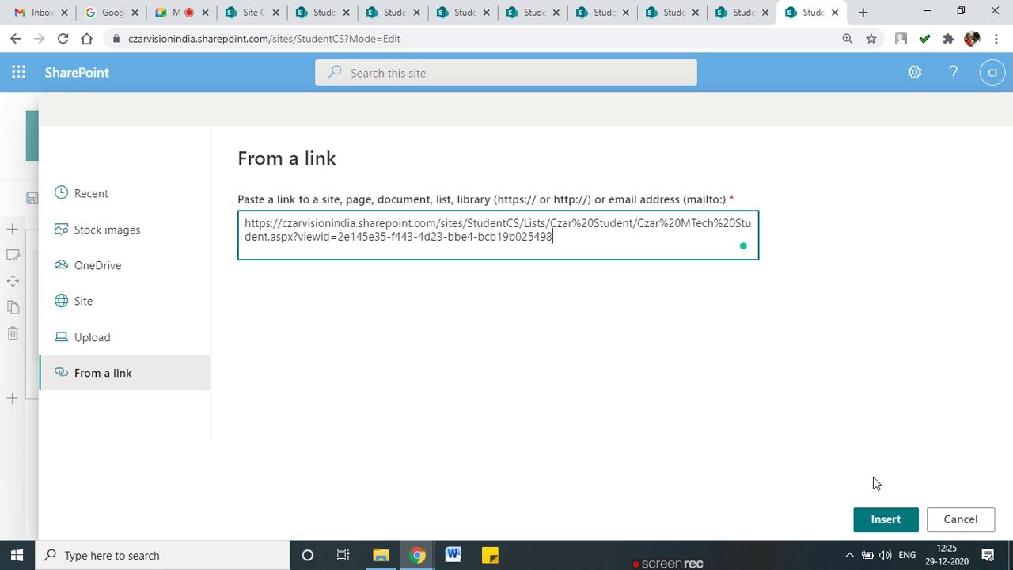
click(885, 519)
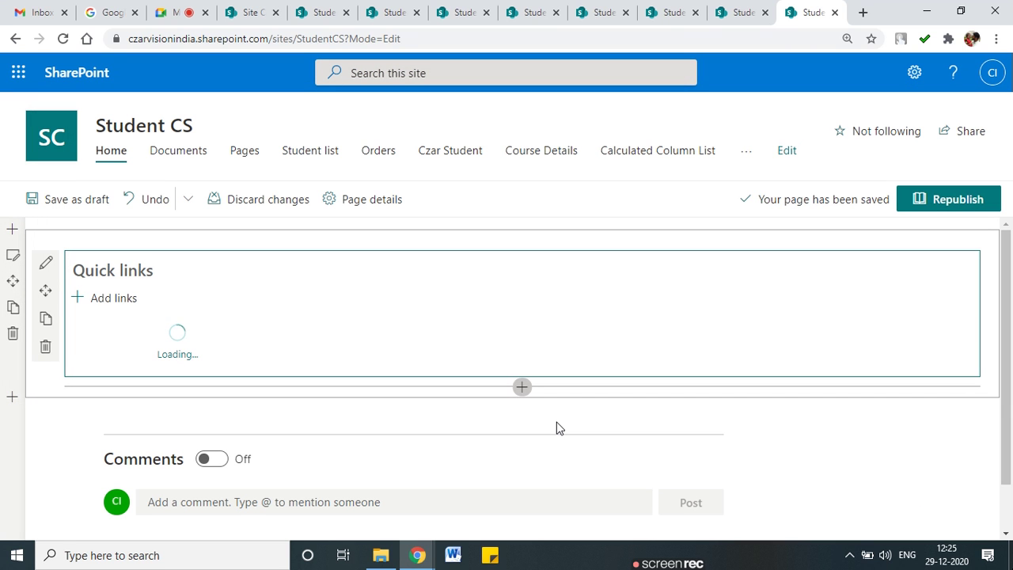
Shorten the quick link's title to "Czar MTech Student" by removing the .aspx extension
scroll(806, 397, down, 1)
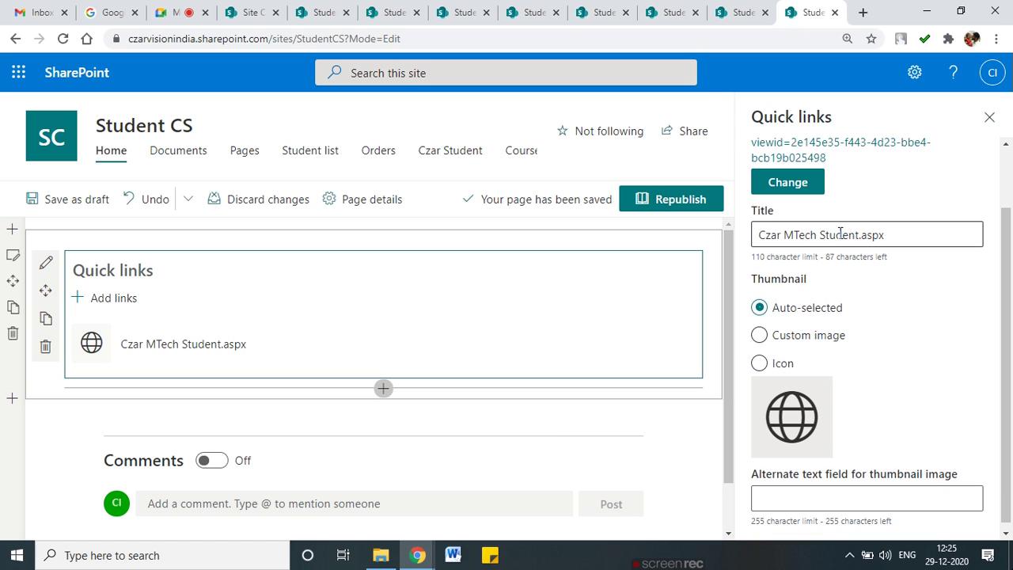
drag(861, 234, 930, 236)
key(BackSpace)
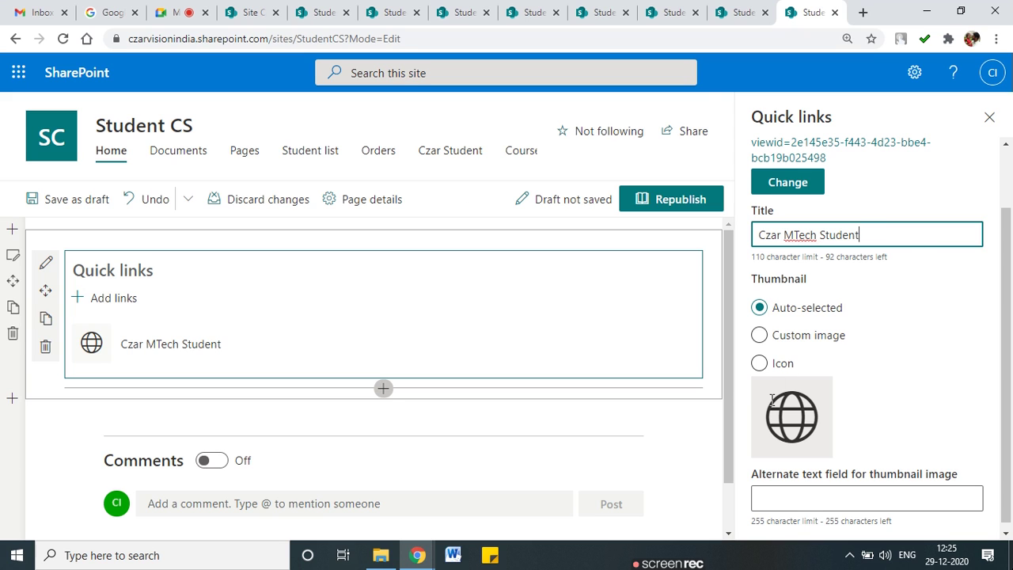
Set the Czar MTech Student link's thumbnail to an icon, choosing the addfriend symbol, and review the link's settings
click(761, 366)
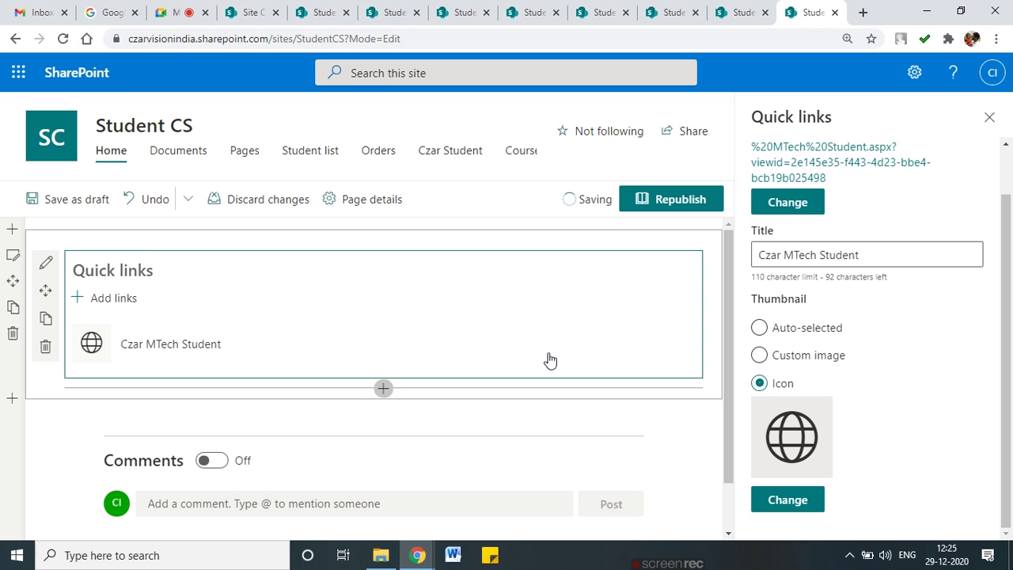
click(807, 509)
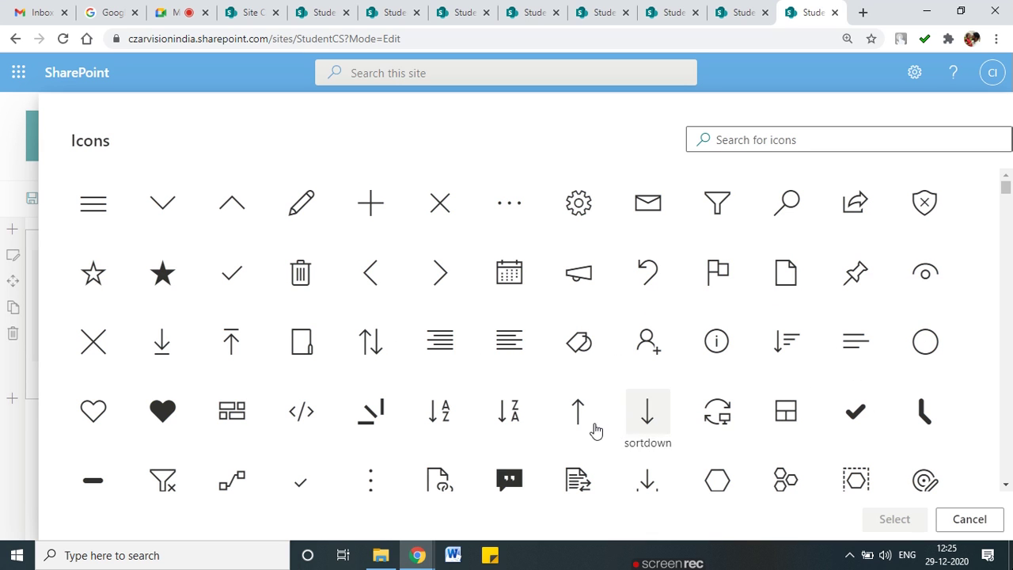
scroll(613, 436, down, 4)
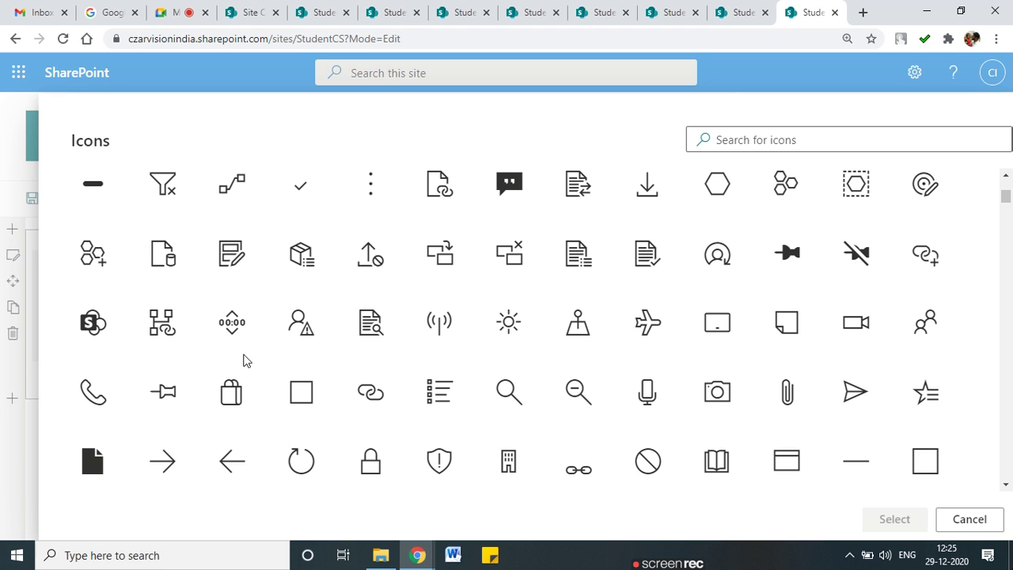
scroll(243, 361, up, 4)
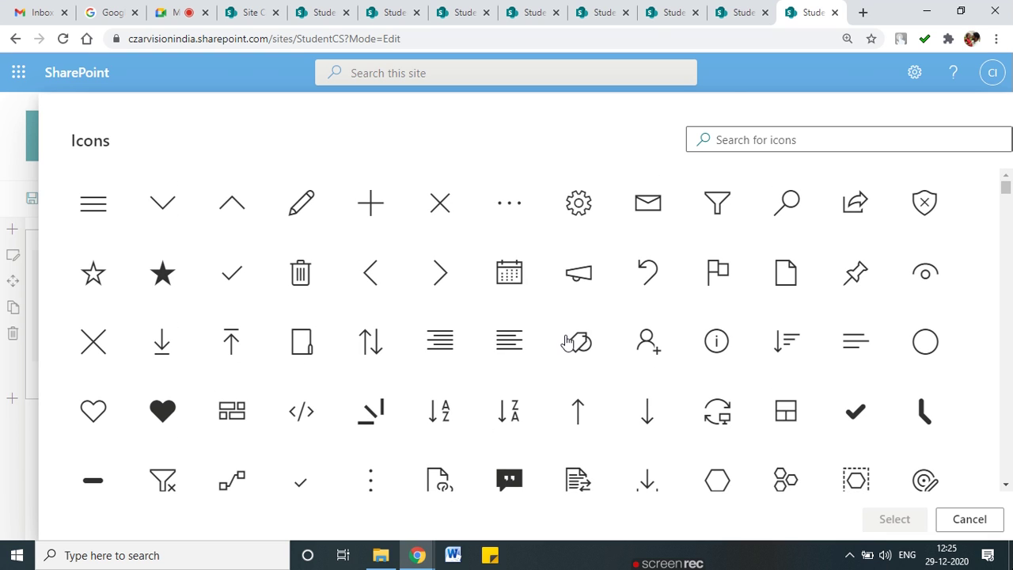
click(648, 340)
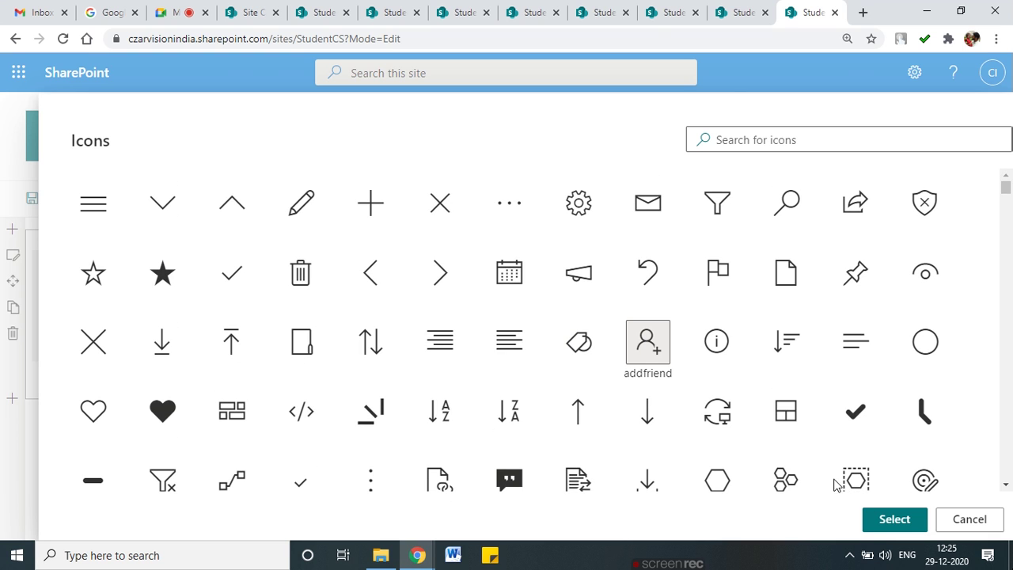
click(895, 520)
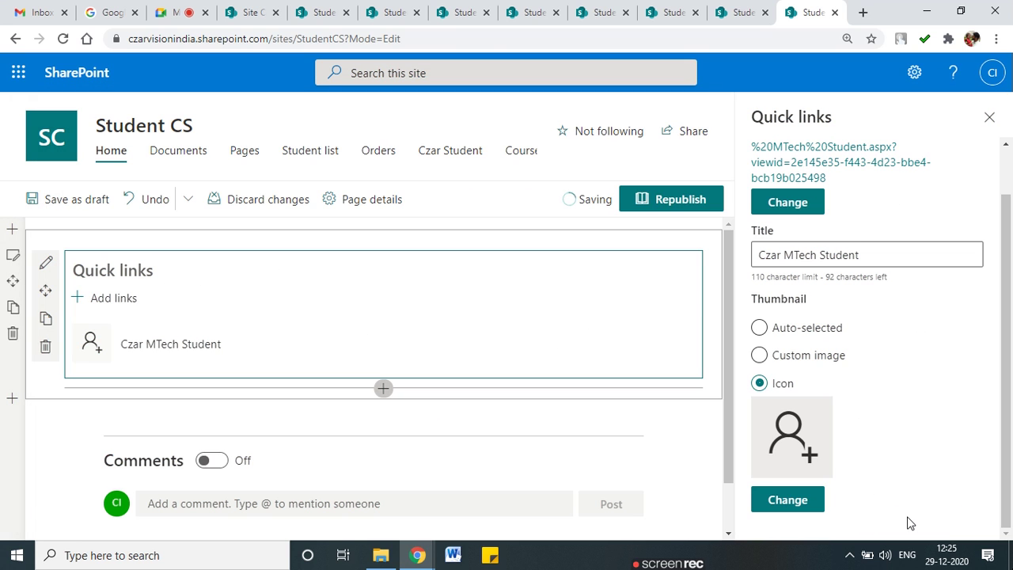
scroll(873, 420, up, 1)
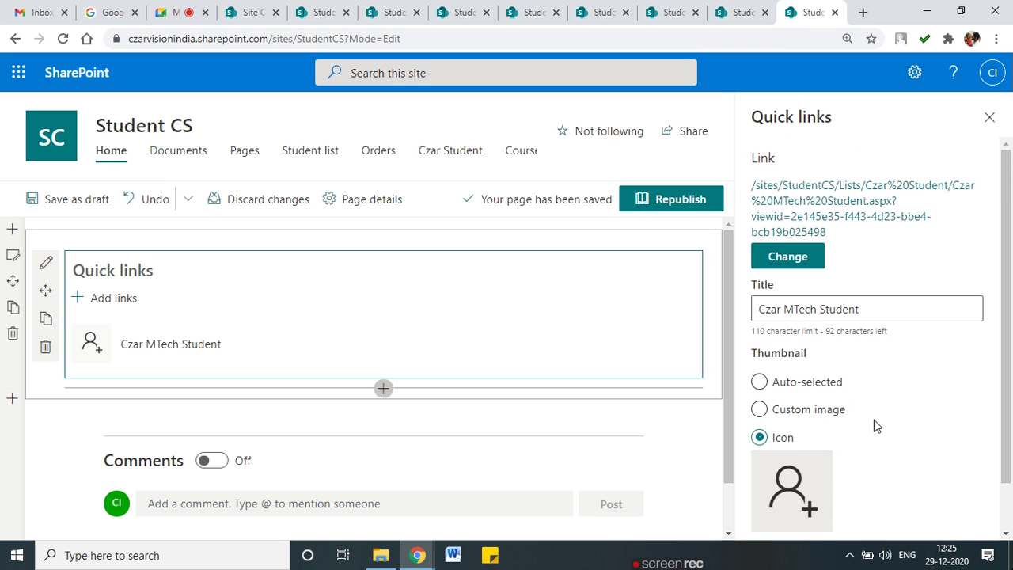
scroll(874, 420, down, 1)
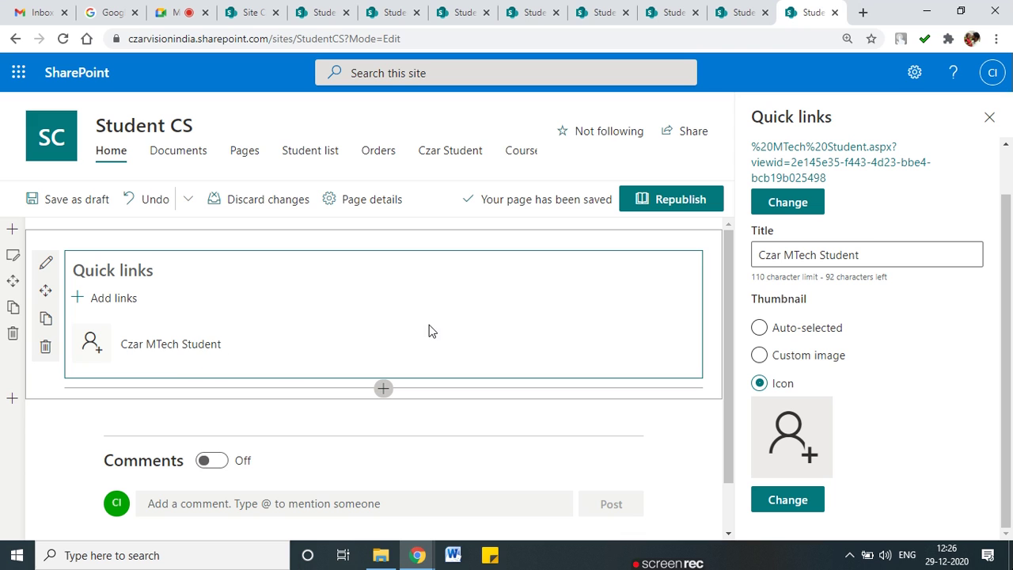
Start adding another quick link, switch the Czar Student list to the Czar BTech Student view, and reload it to check its web address
click(129, 298)
click(740, 12)
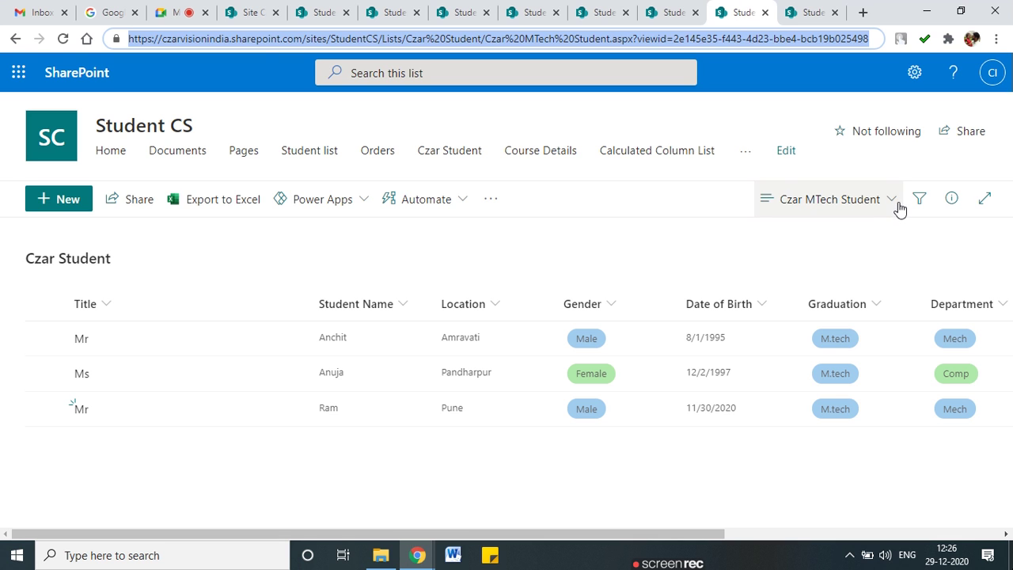
click(892, 199)
click(673, 319)
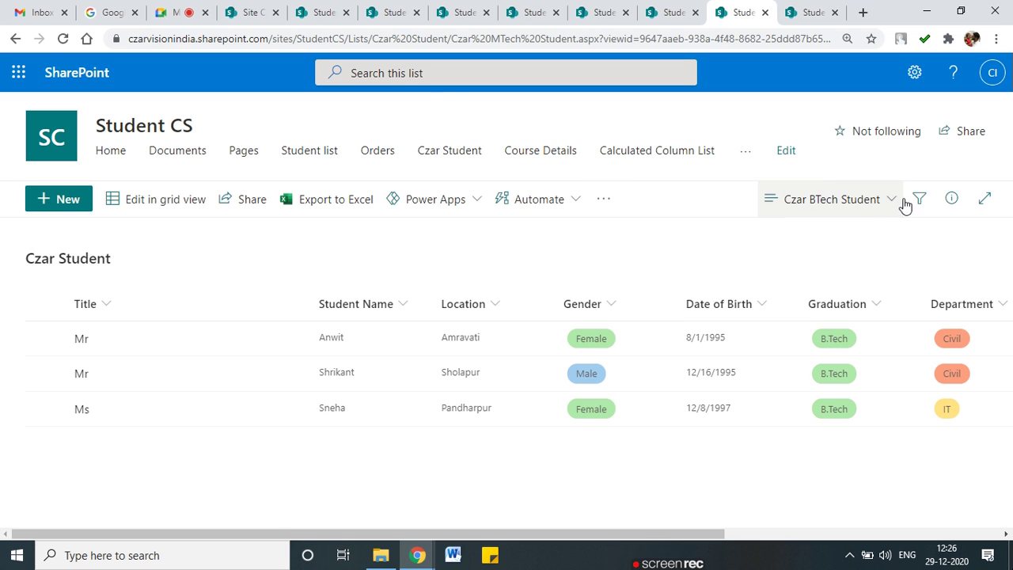
click(64, 39)
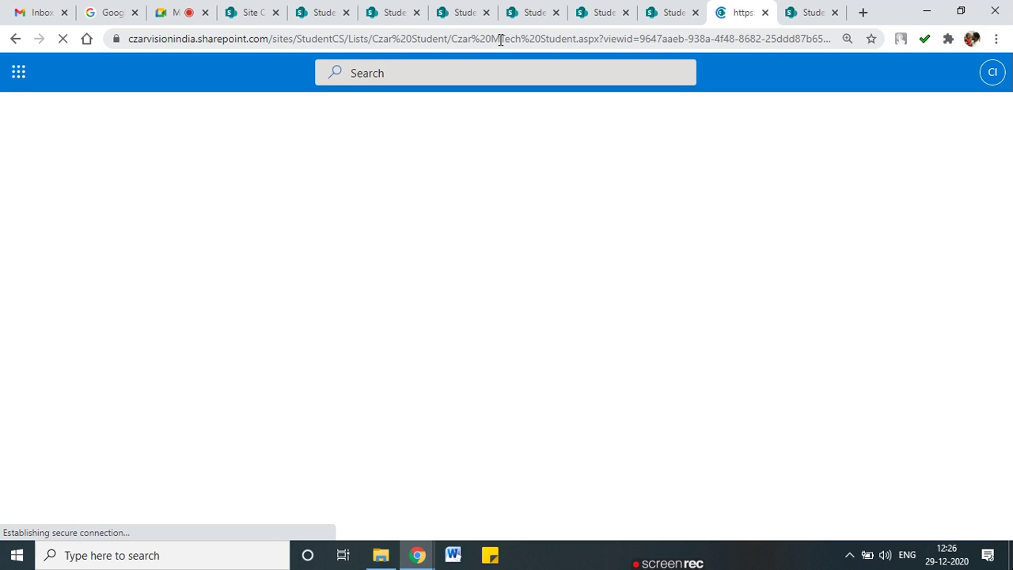
drag(501, 39, 510, 40)
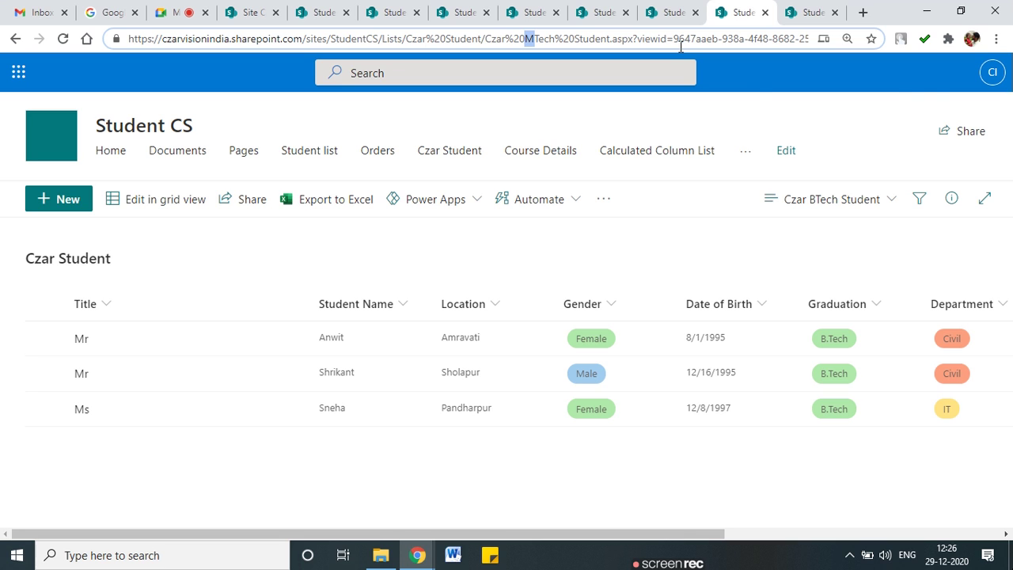
Open the Czar Student list from the site contents in a new tab and copy the web address of its Czar BTech Student view
click(916, 77)
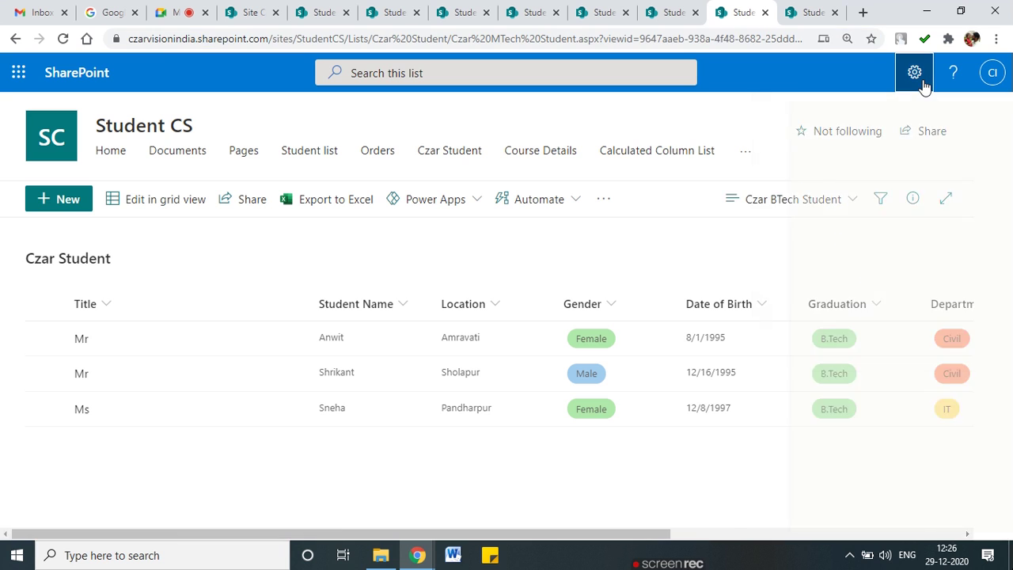
click(796, 224)
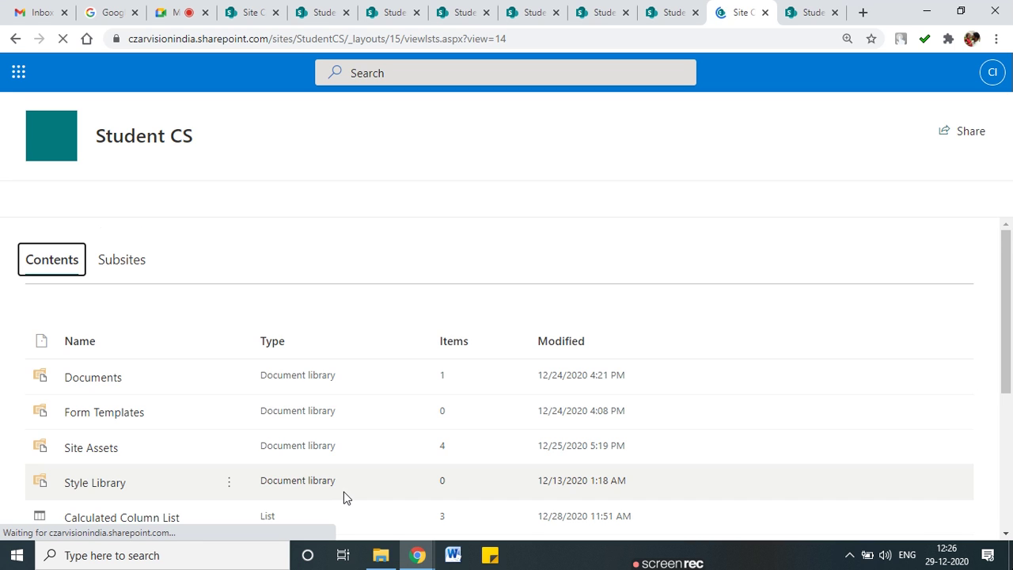
scroll(343, 491, down, 3)
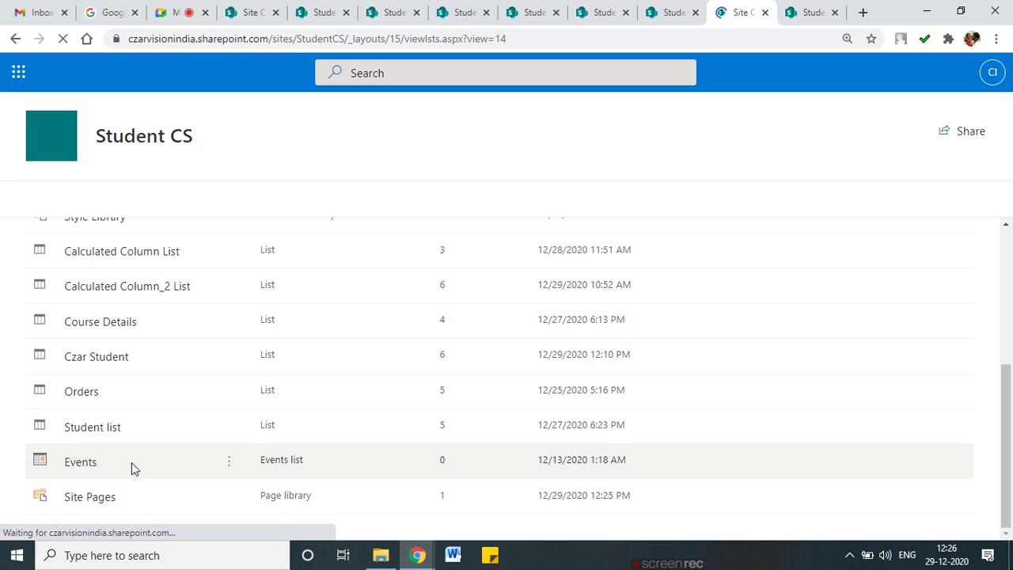
click(133, 360)
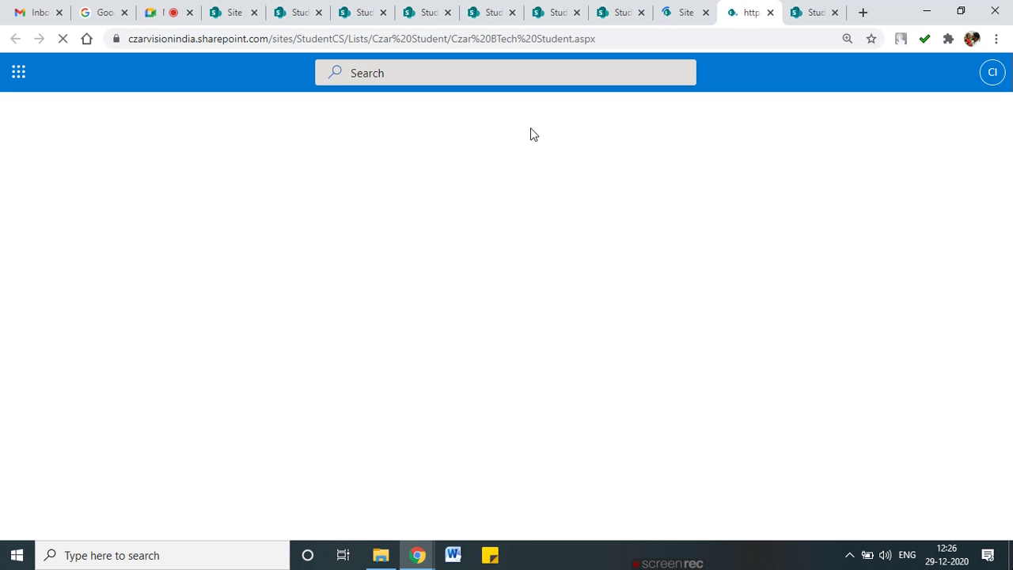
click(638, 41)
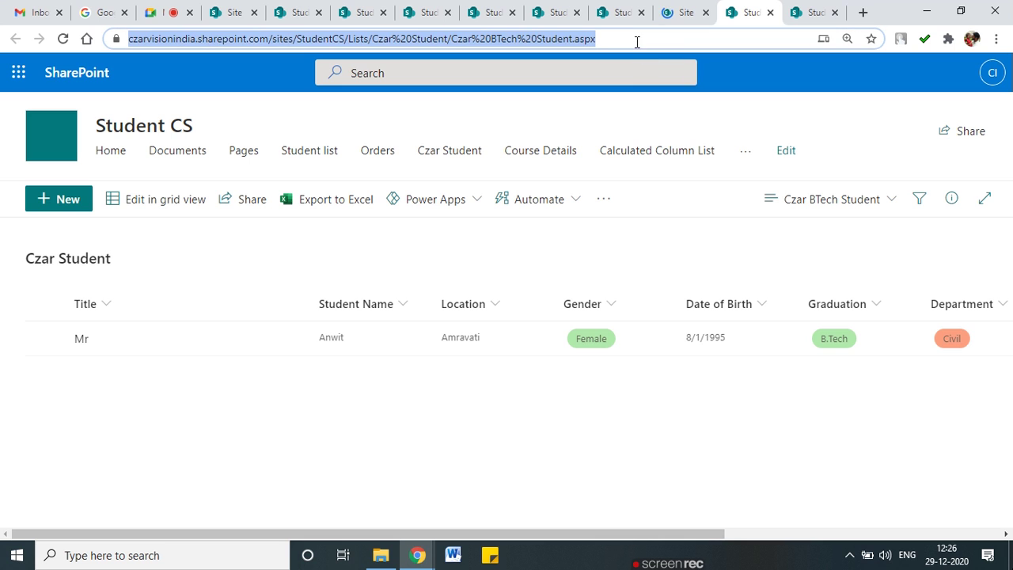
click(894, 203)
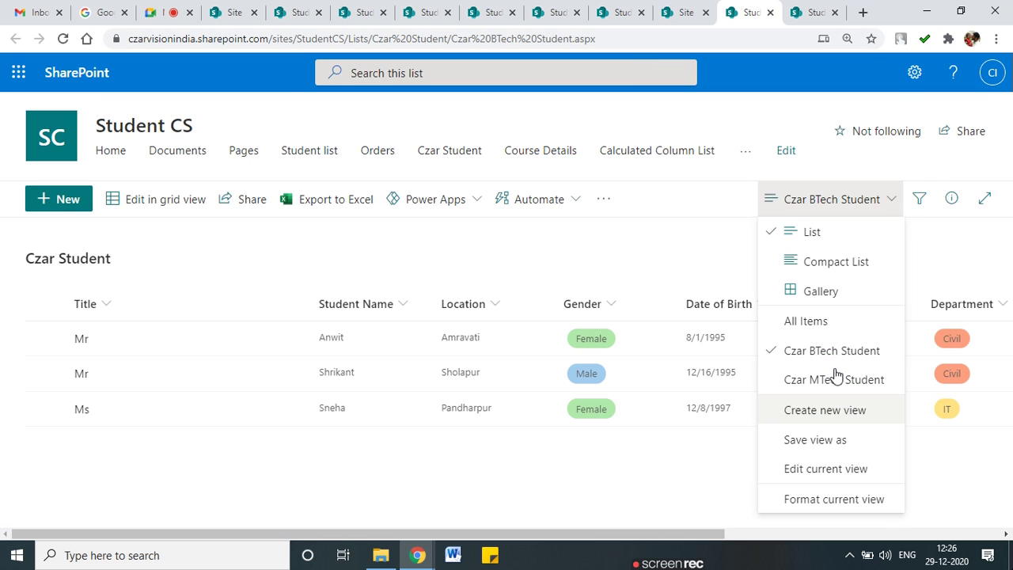
click(622, 40)
key(ctrl+c)
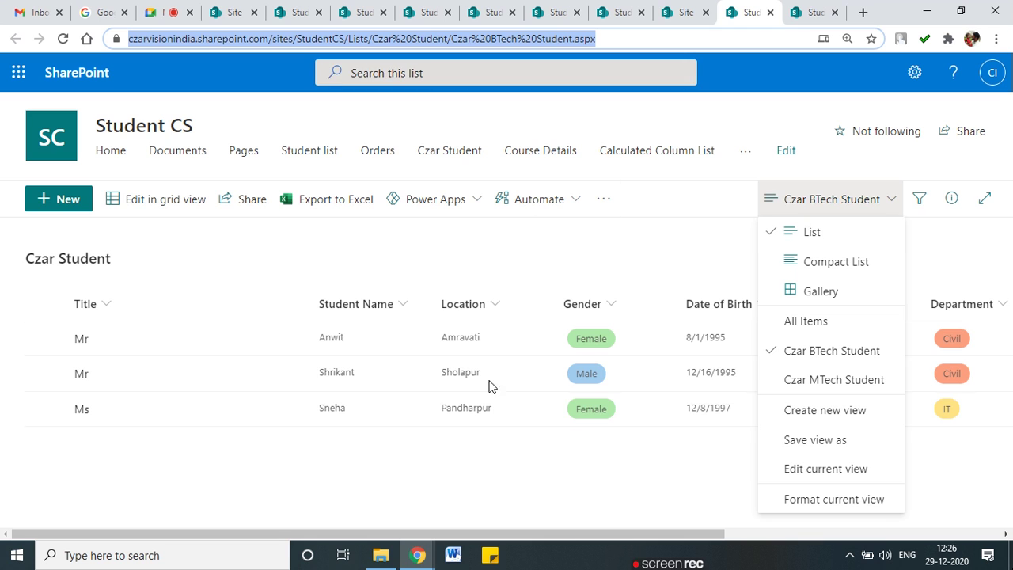
Insert the second quick link on the Home page from the copied web address of the Czar BTech Student view
click(786, 19)
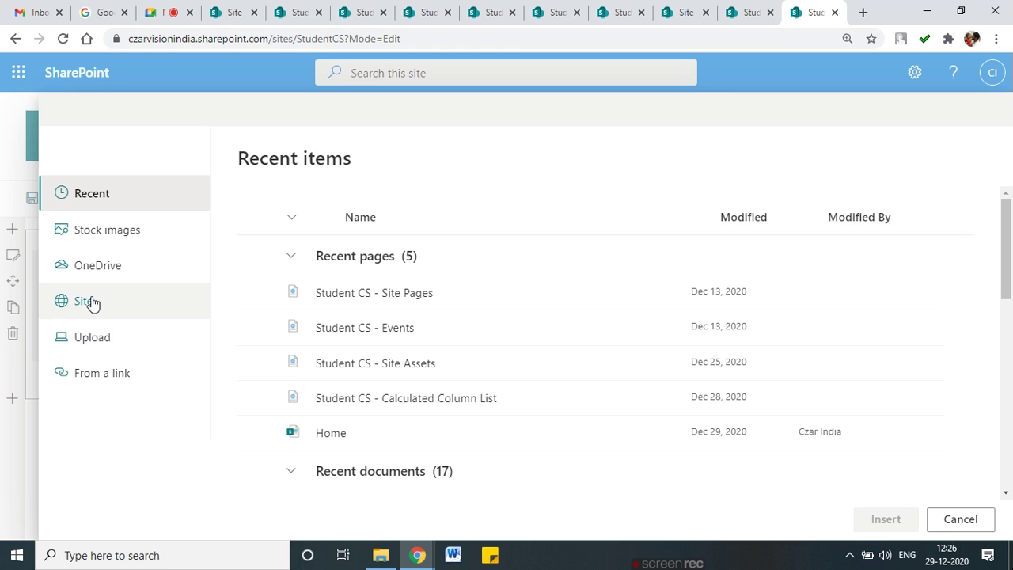
click(104, 382)
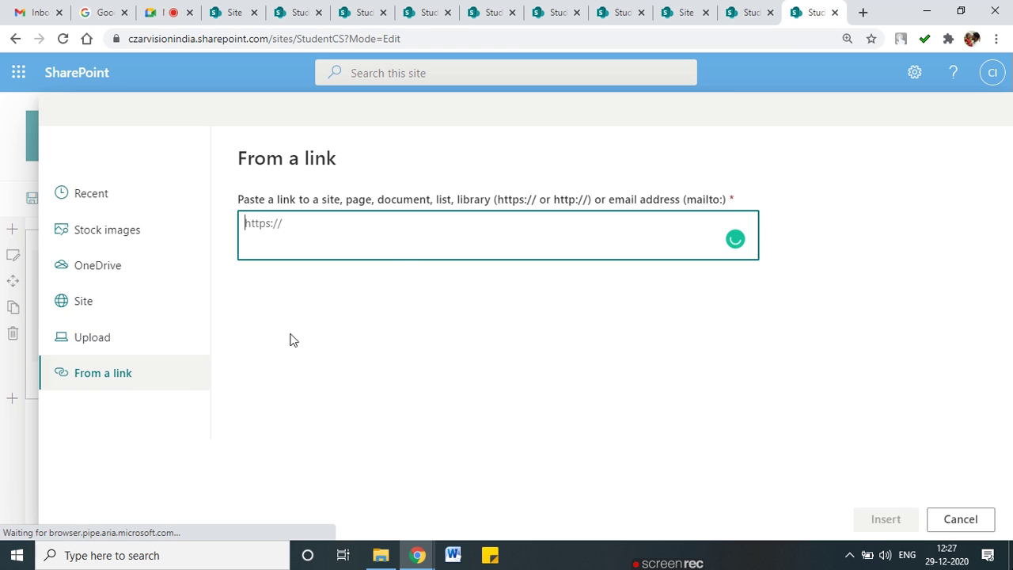
click(402, 242)
key(ctrl+v)
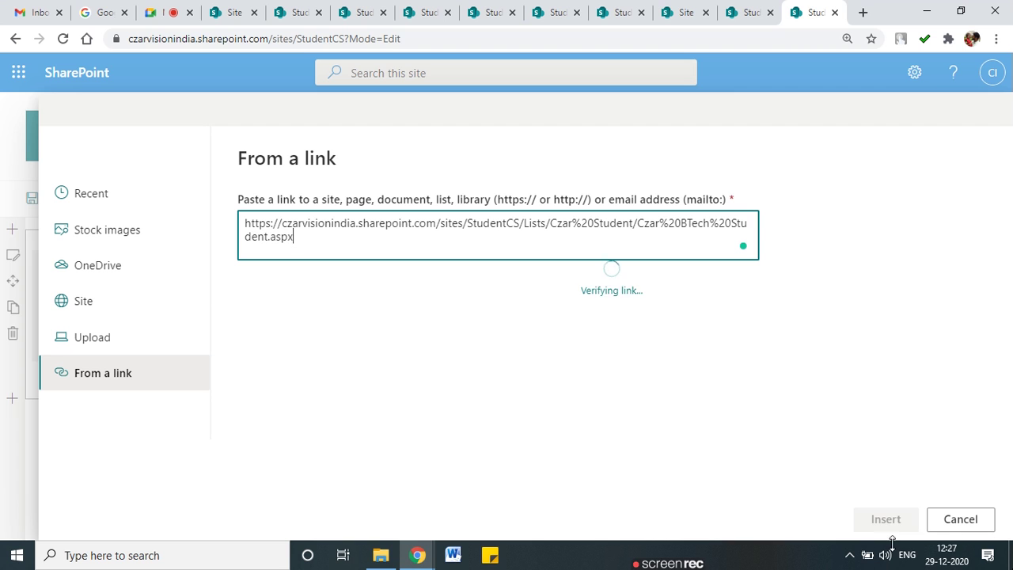
click(885, 521)
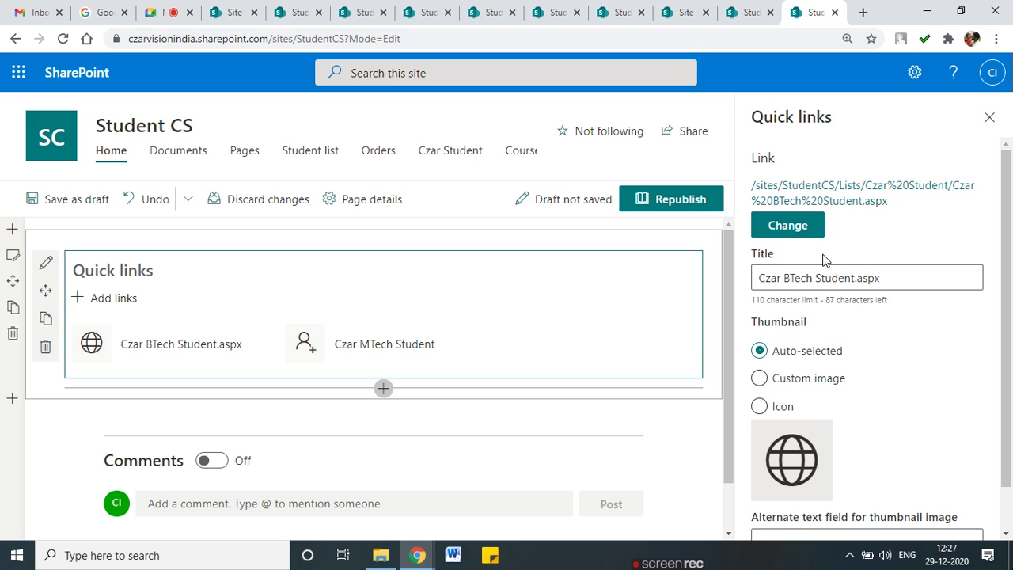
Shorten the new quick link's title to "Czar BTech Student" by removing the .aspx extension
drag(845, 280, 945, 283)
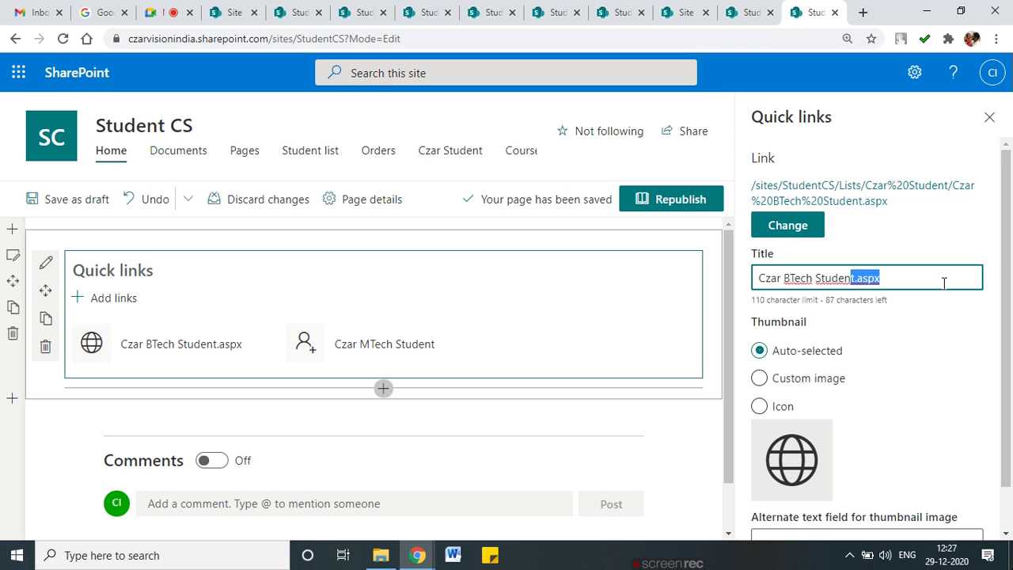
key(BackSpace)
text(t)
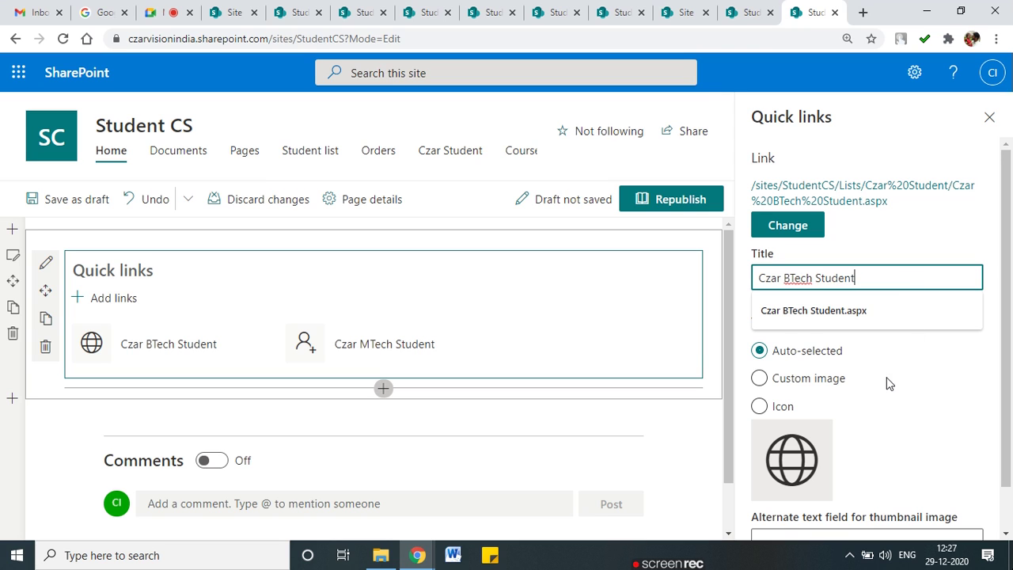
Set the Czar BTech Student link's thumbnail to an icon, choosing the symbol of a person wearing a headset
scroll(889, 384, down, 1)
click(798, 410)
click(760, 366)
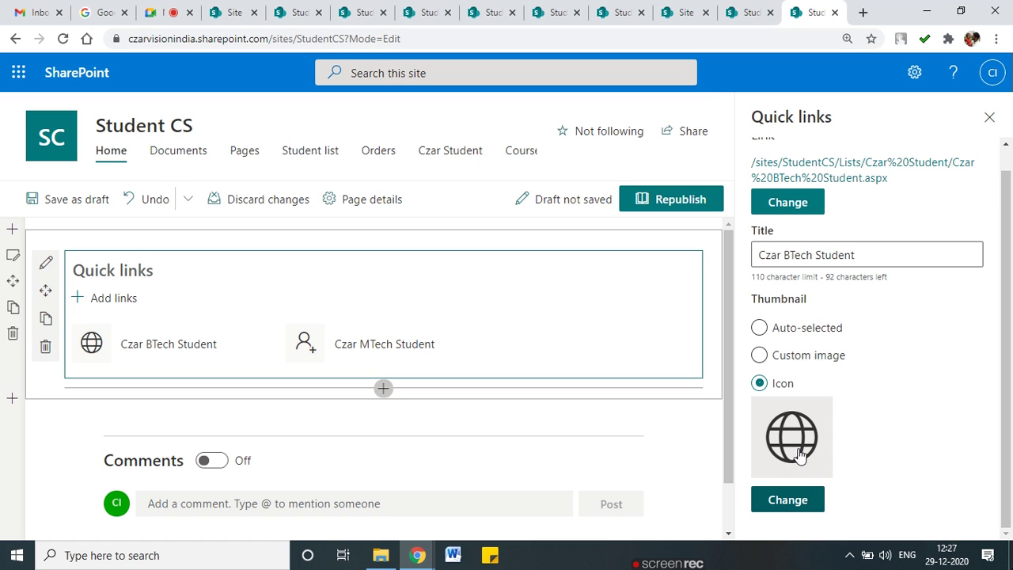
click(788, 500)
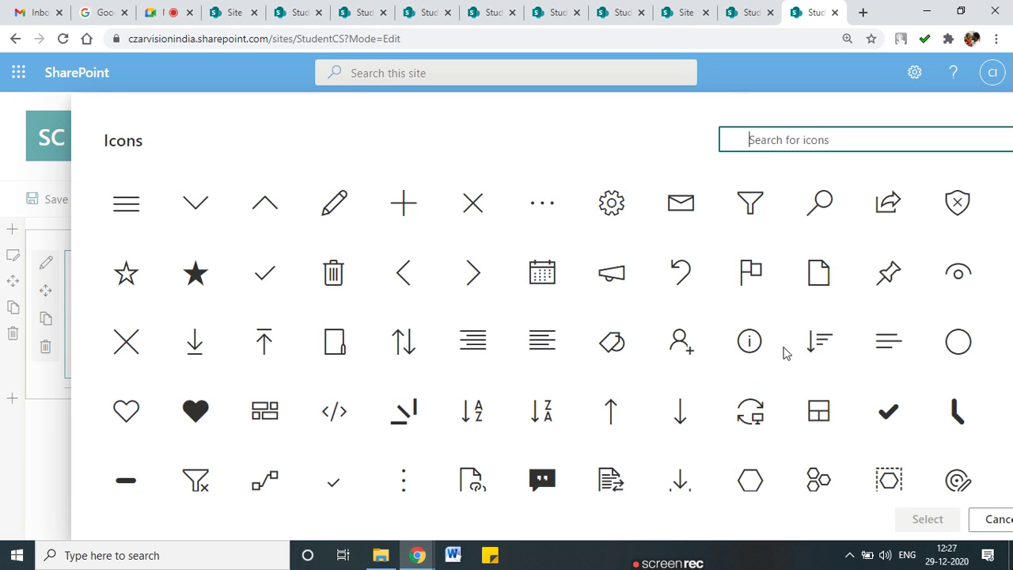
click(993, 519)
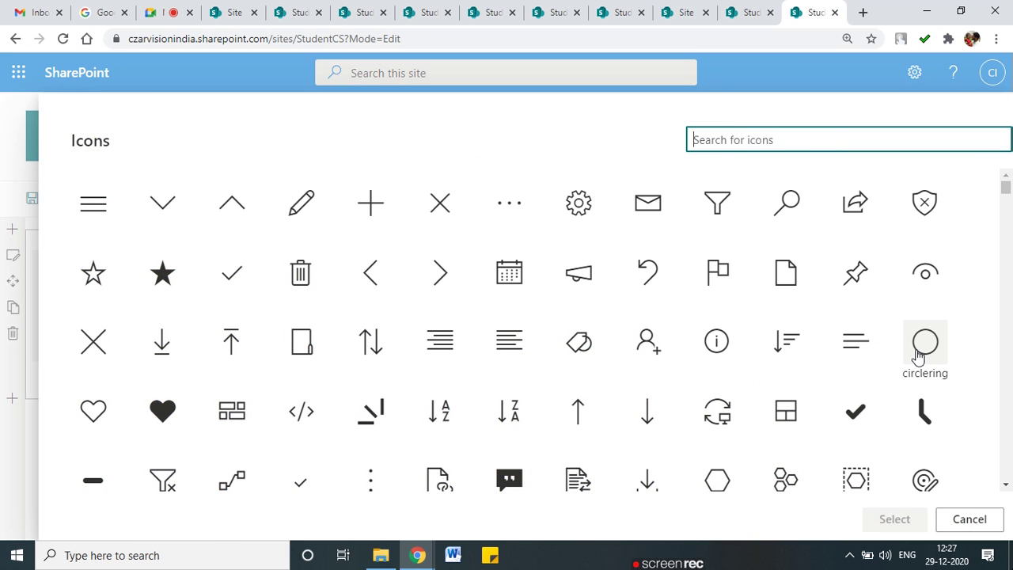
click(1006, 484)
click(1007, 486)
click(1007, 486)
click(1007, 486)
click(1007, 486)
click(1007, 486)
click(1007, 486)
click(1006, 486)
click(1007, 486)
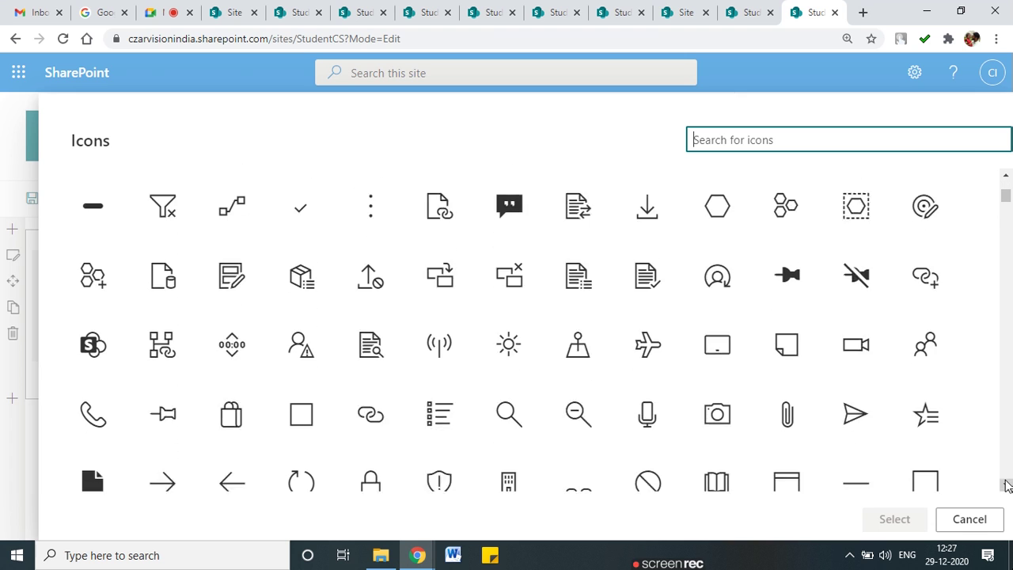
click(1007, 485)
click(1006, 484)
click(1006, 484)
click(1007, 484)
click(1006, 485)
click(1007, 484)
click(1007, 484)
click(1006, 484)
click(1006, 484)
click(1007, 485)
click(1006, 484)
click(1006, 484)
click(1007, 484)
click(1007, 484)
click(1007, 485)
click(1007, 485)
click(1007, 485)
click(1007, 485)
click(1007, 485)
click(1007, 485)
click(1007, 486)
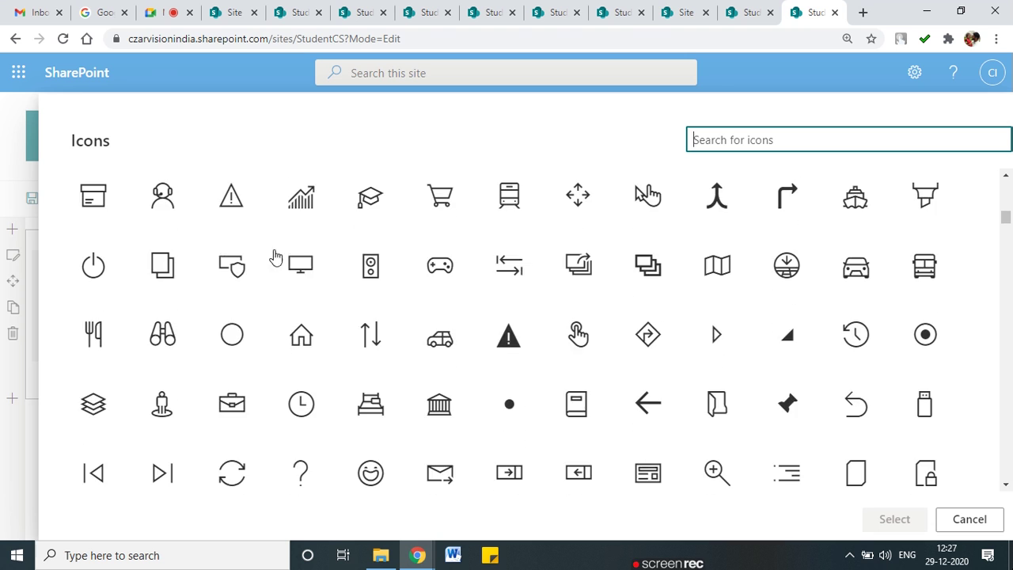
click(155, 205)
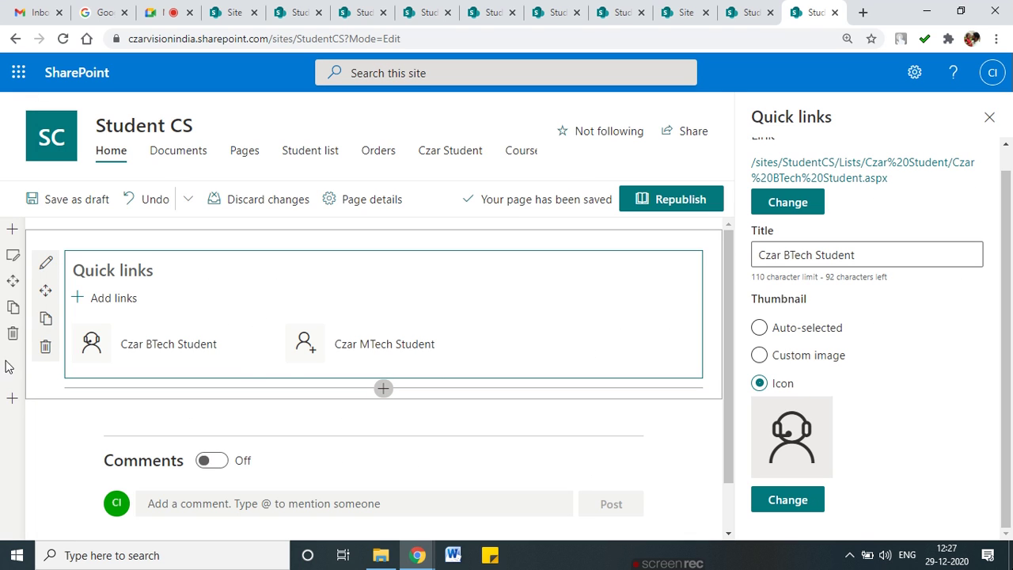
Change the Quick links web part to the Button layout and set its button appearance to Fill color
click(46, 265)
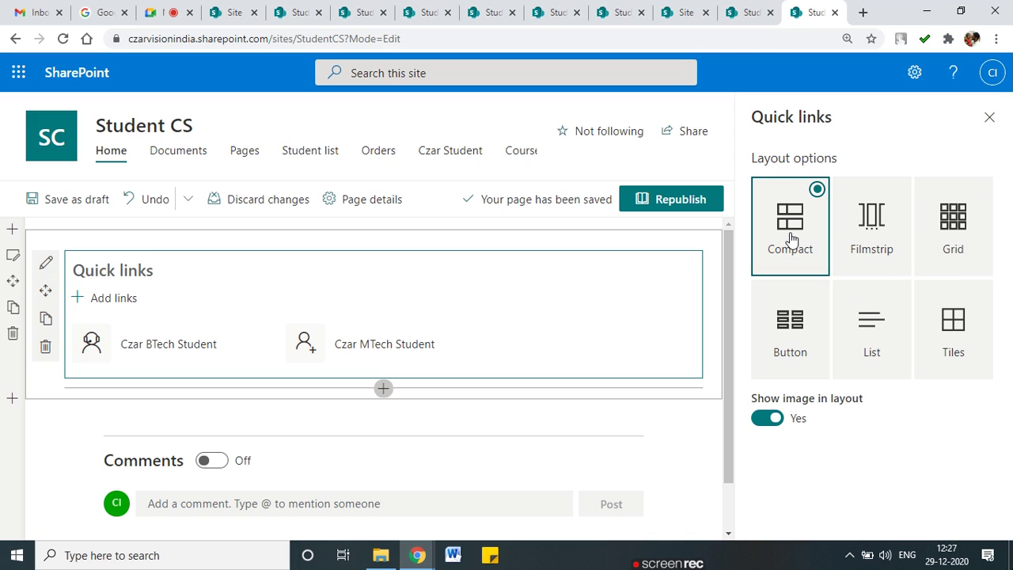
click(799, 364)
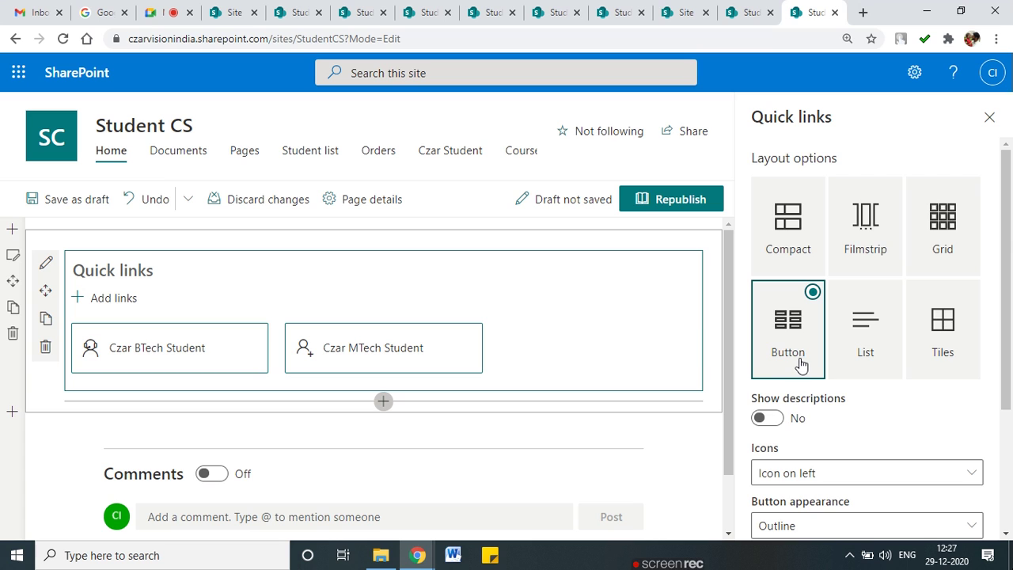
scroll(811, 383, down, 1)
scroll(810, 383, down, 1)
click(837, 380)
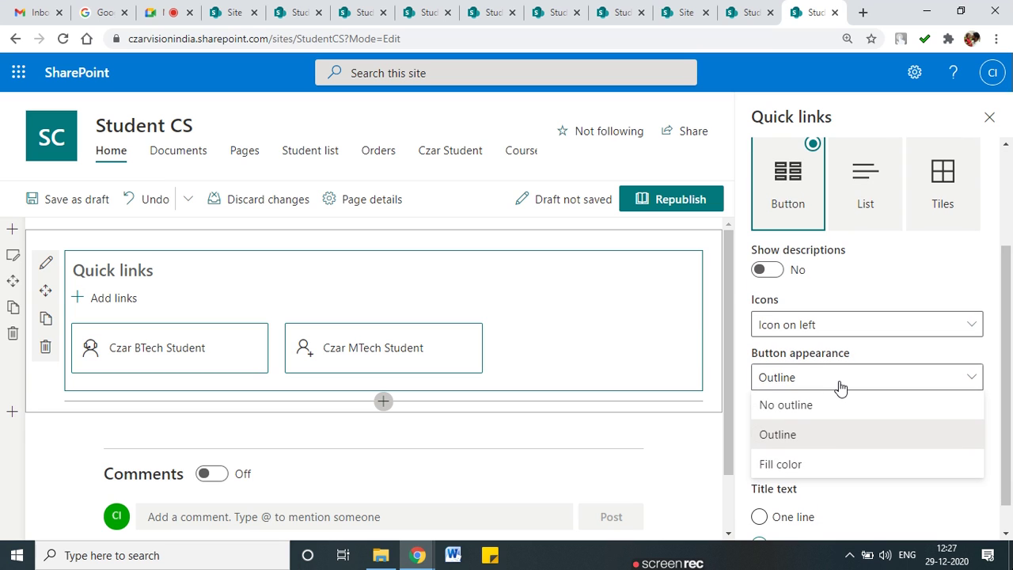
click(815, 467)
scroll(815, 468, down, 1)
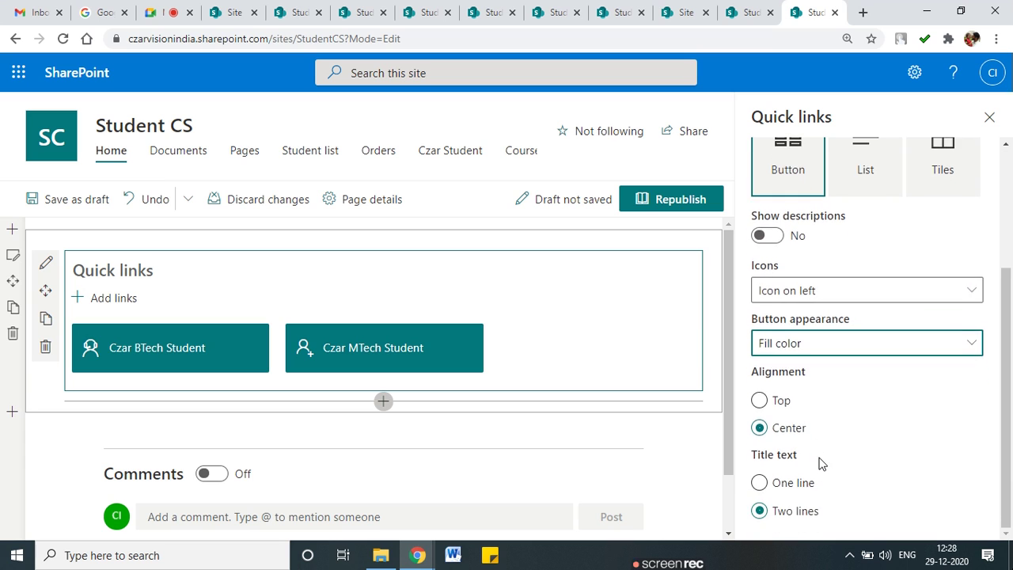
Try the One line title text option for the Quick links buttons, and choose Two lines again
scroll(794, 464, up, 2)
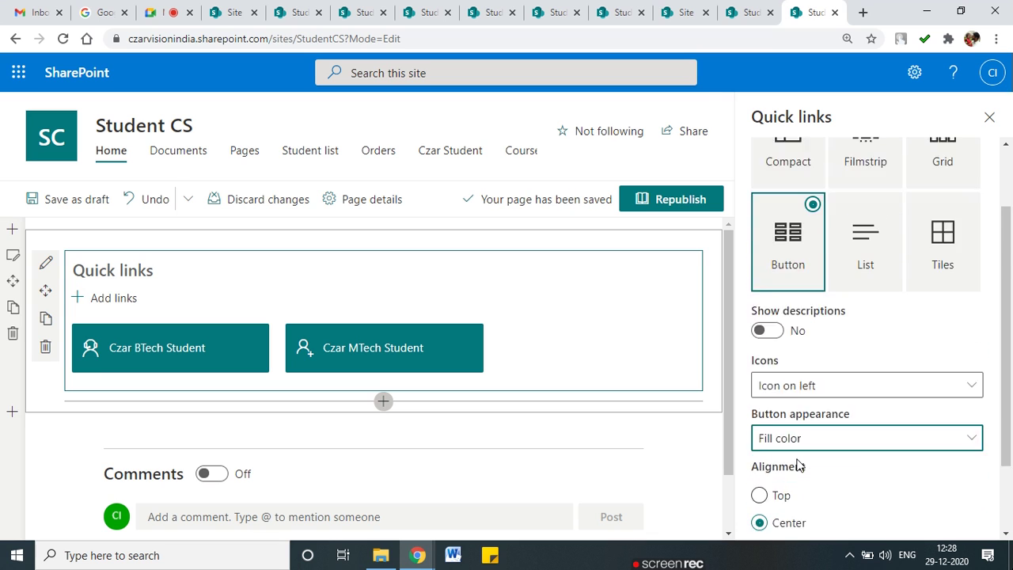
scroll(796, 463, down, 2)
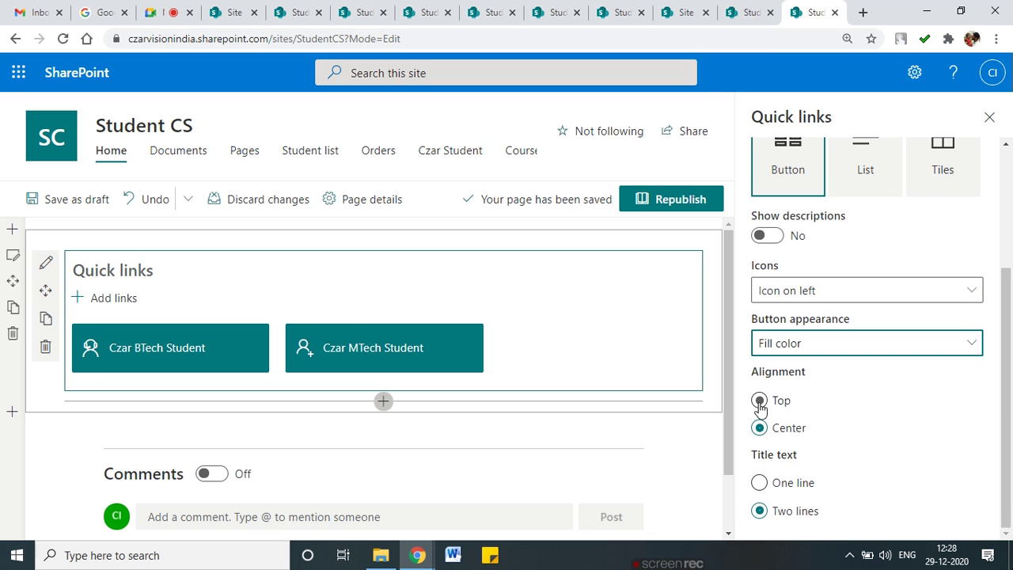
click(761, 484)
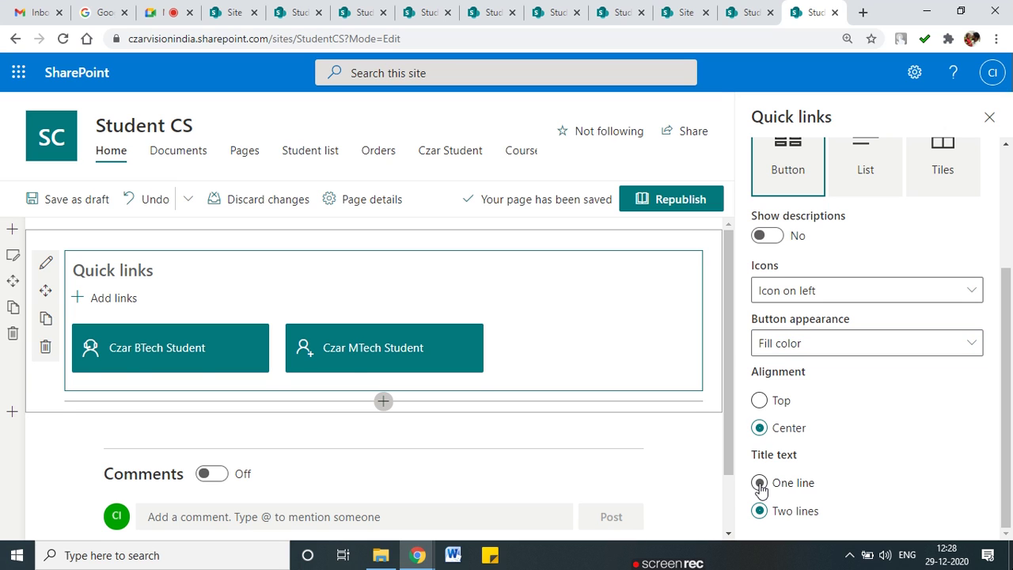
click(761, 511)
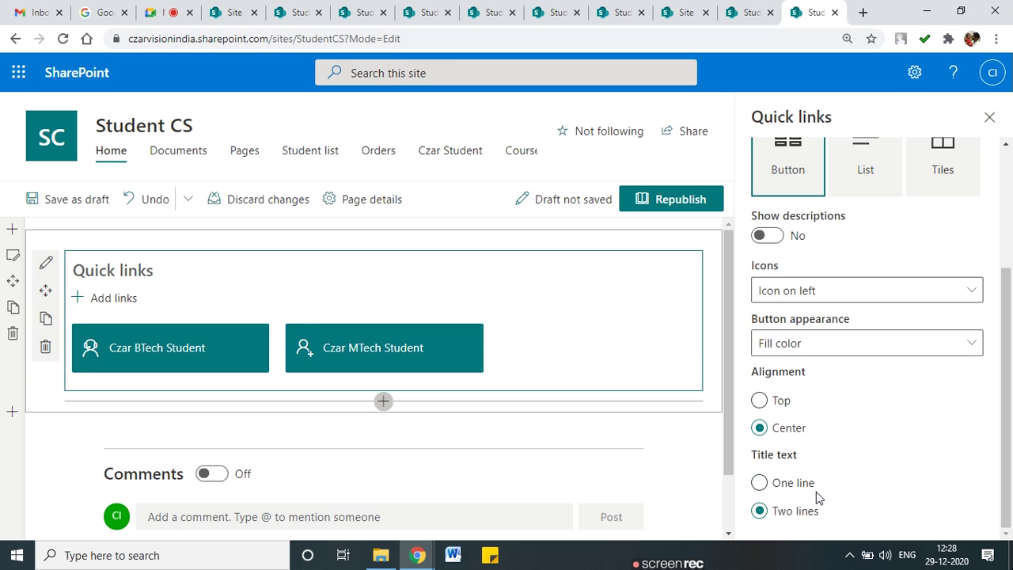
Try the Outline button appearance on the Quick links buttons, and set it back to Fill color
scroll(824, 494, up, 3)
scroll(828, 494, down, 2)
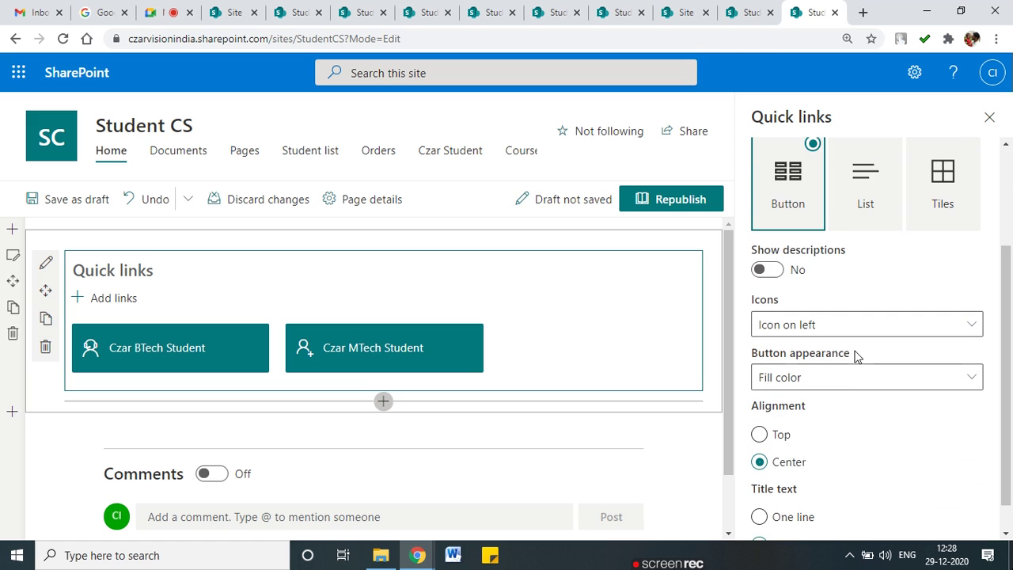
click(860, 385)
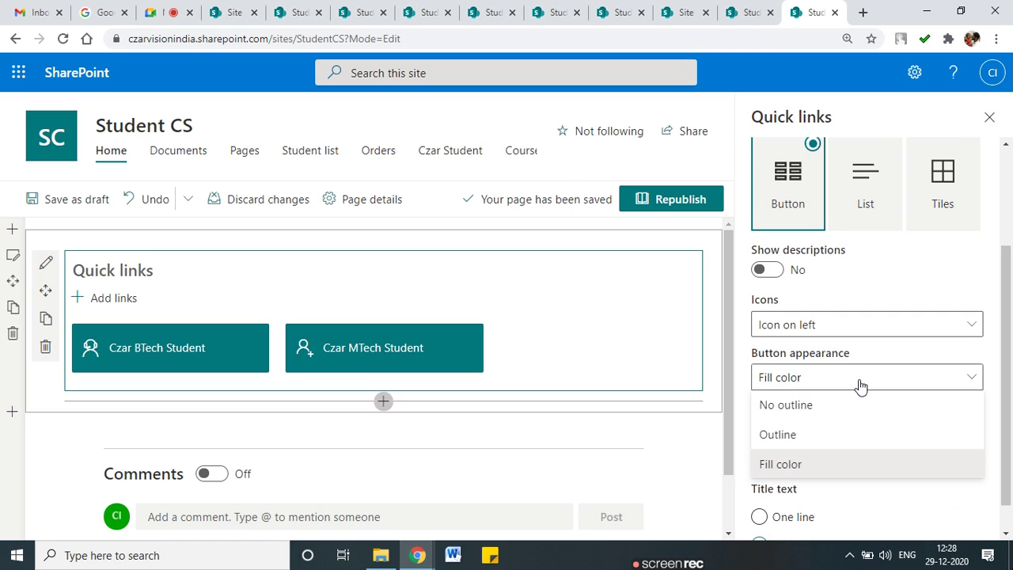
click(814, 435)
click(821, 389)
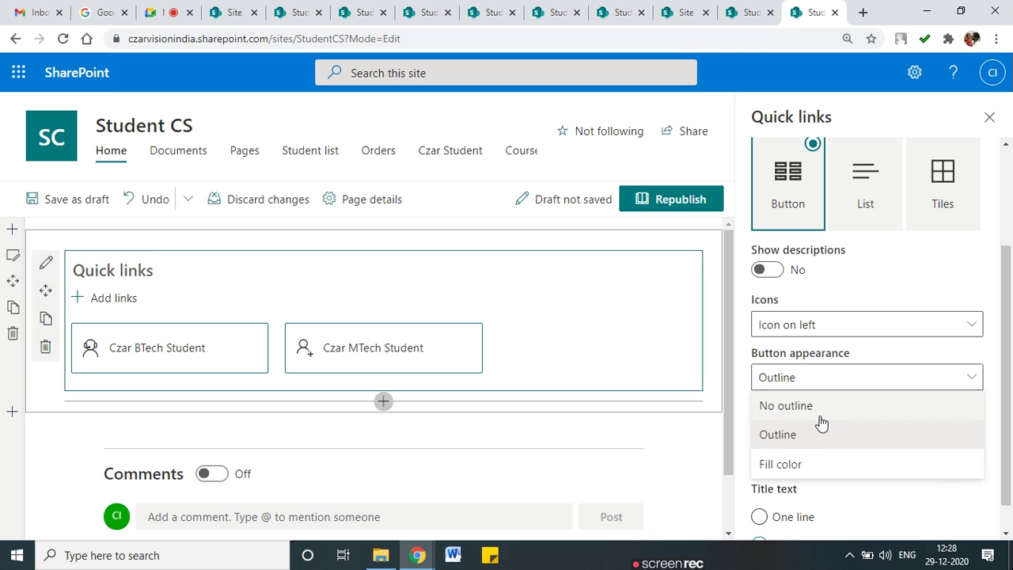
click(816, 470)
scroll(839, 472, down, 1)
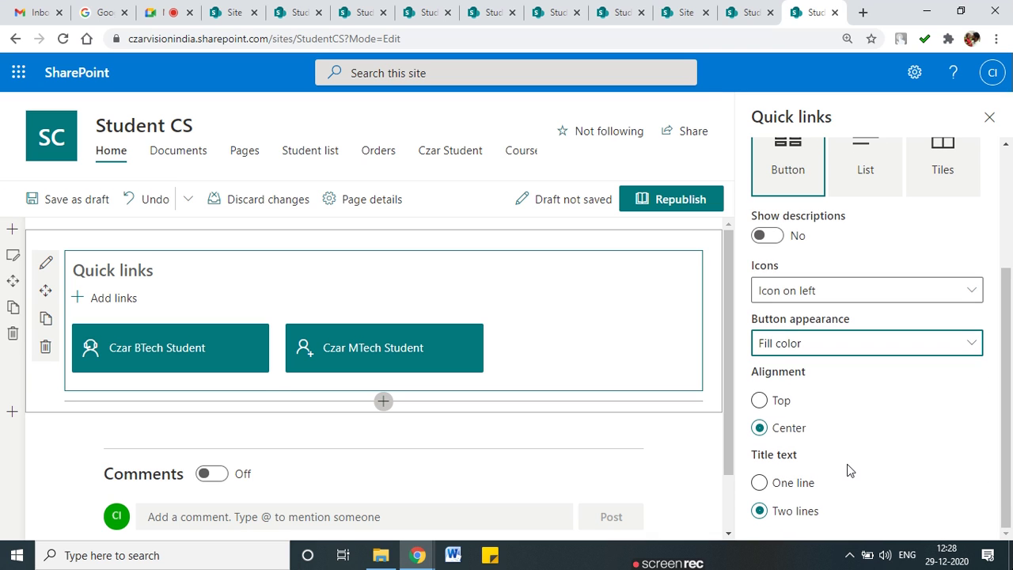
Try the Grid and Tiles layouts for the Quick links web part, and return to the Button layout
scroll(850, 470, up, 3)
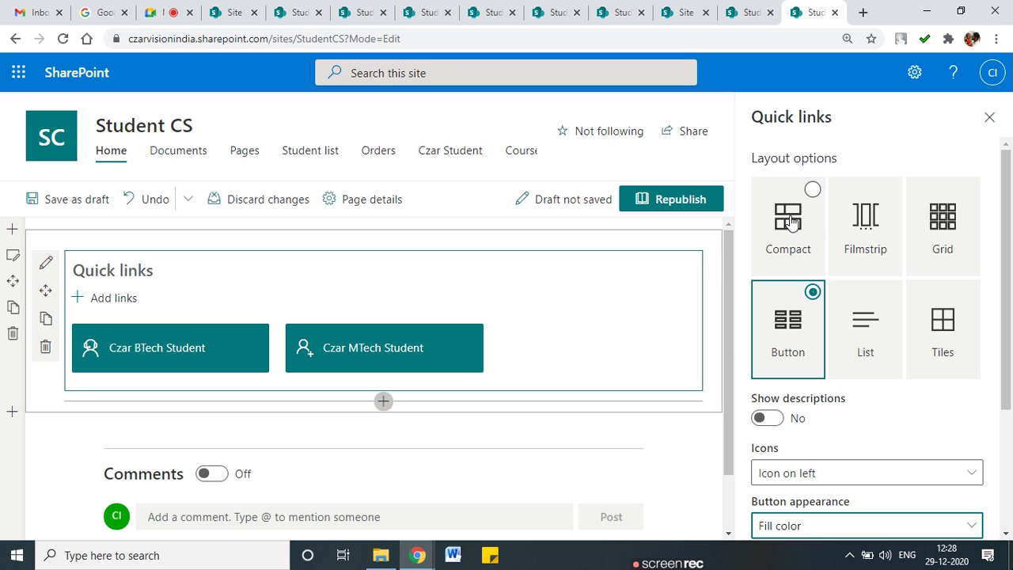
click(940, 248)
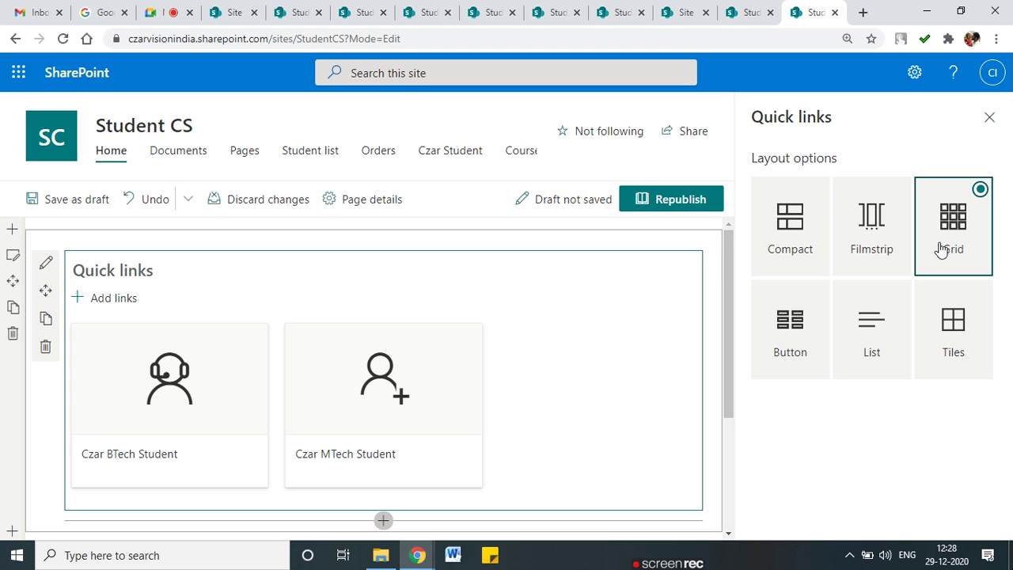
click(798, 333)
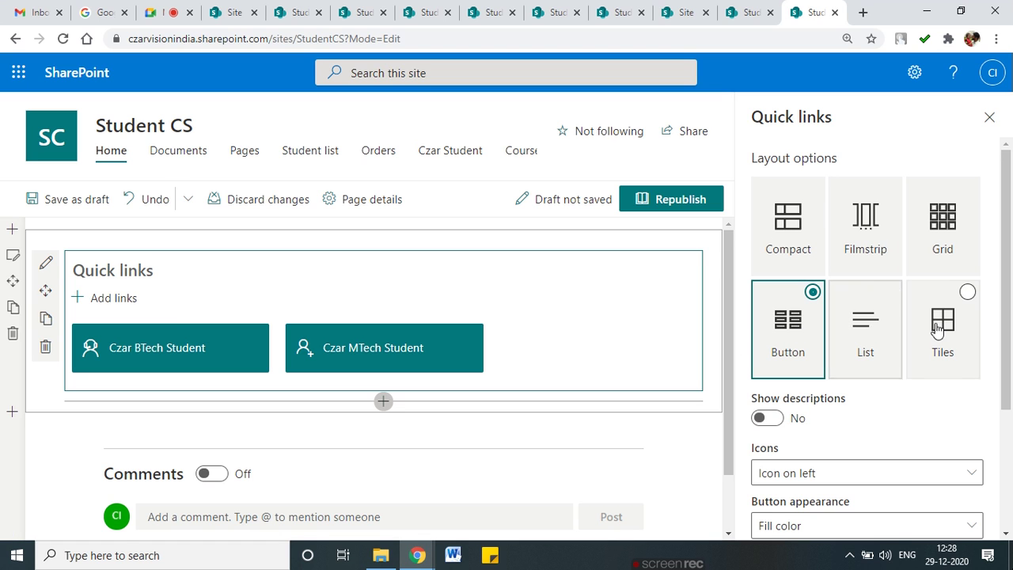
click(942, 325)
click(764, 342)
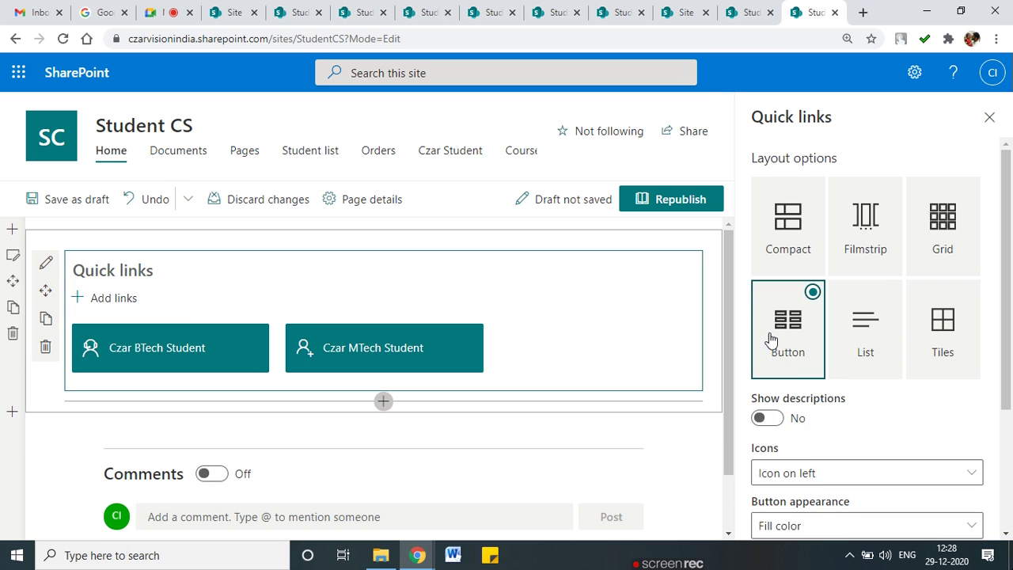
Republish the home page, and test the Czar BTech Student button by checking the Graduation column in its view and returning home
scroll(766, 344, down, 3)
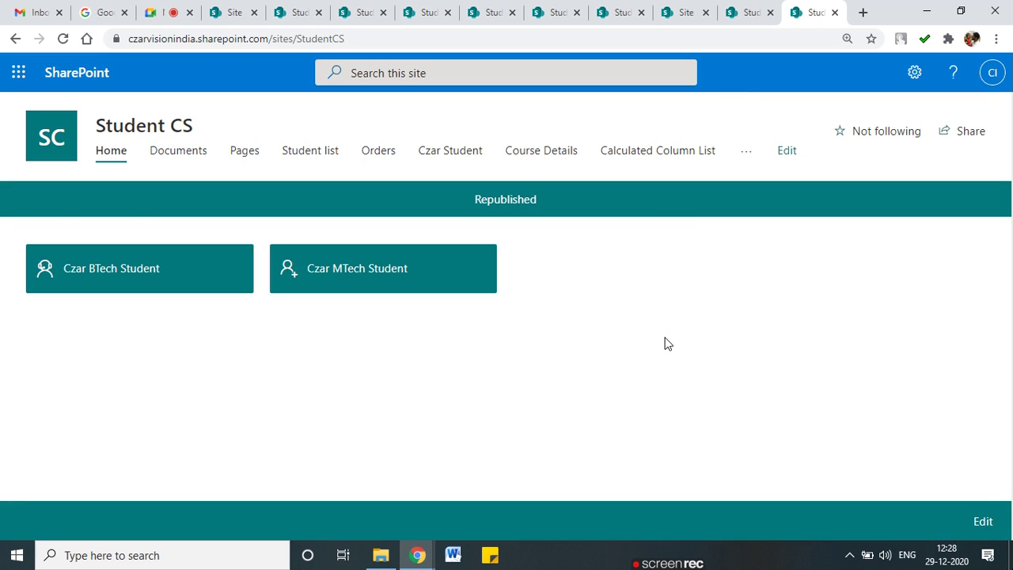
click(113, 277)
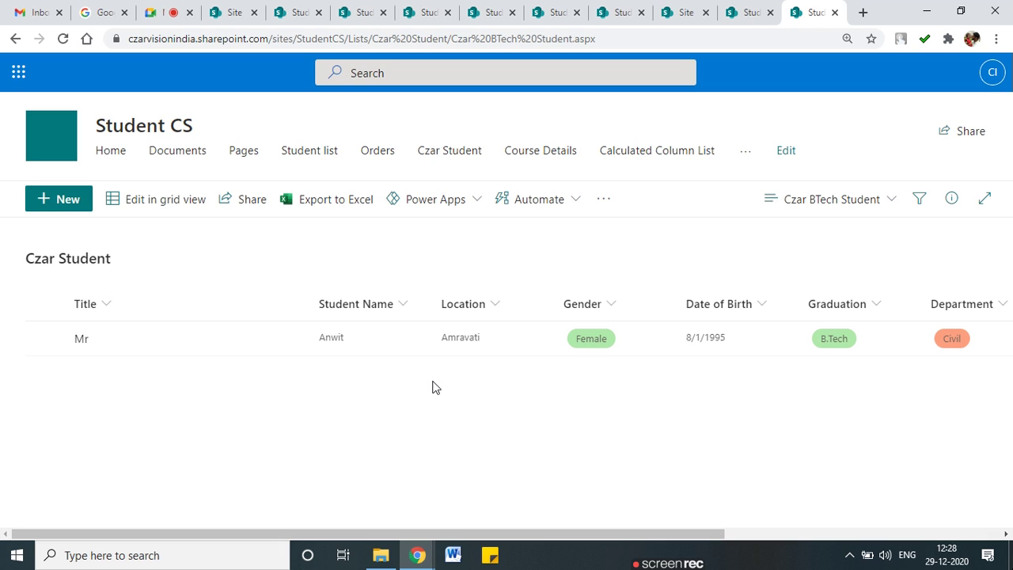
mouse_move(753, 390)
mouse_down()
mouse_move(826, 350)
mouse_move(843, 365)
mouse_up()
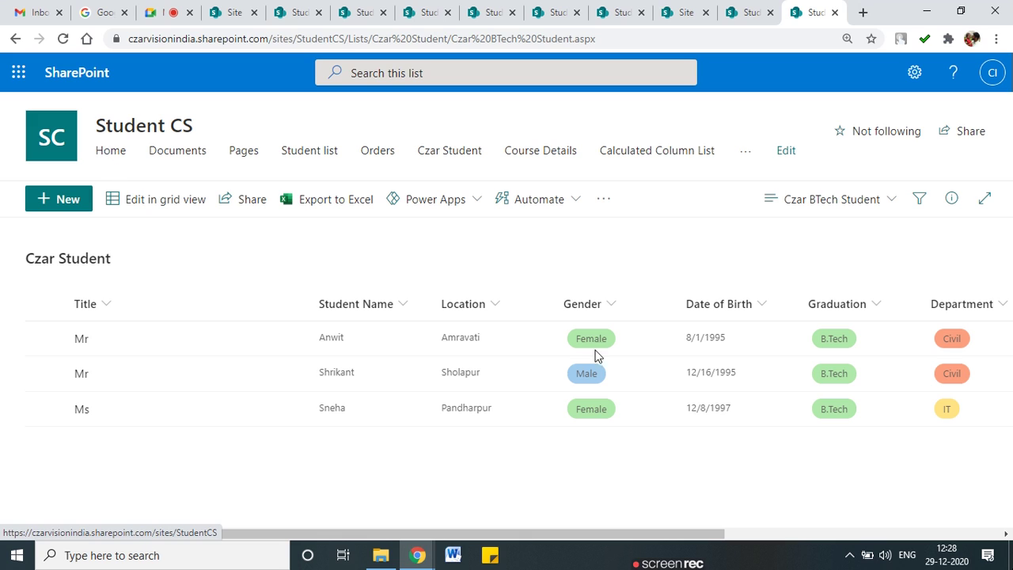
drag(796, 312, 904, 346)
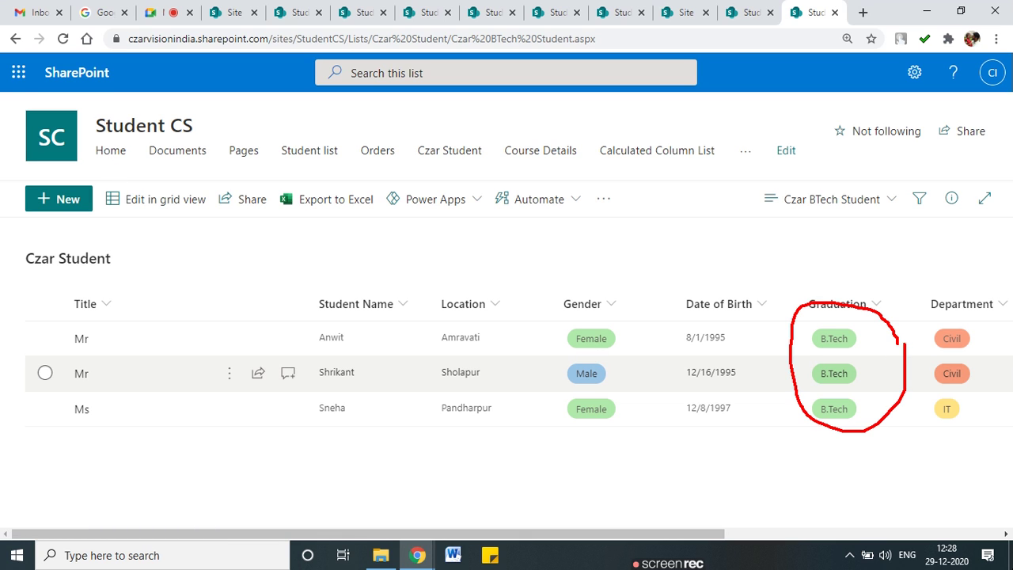
click(117, 152)
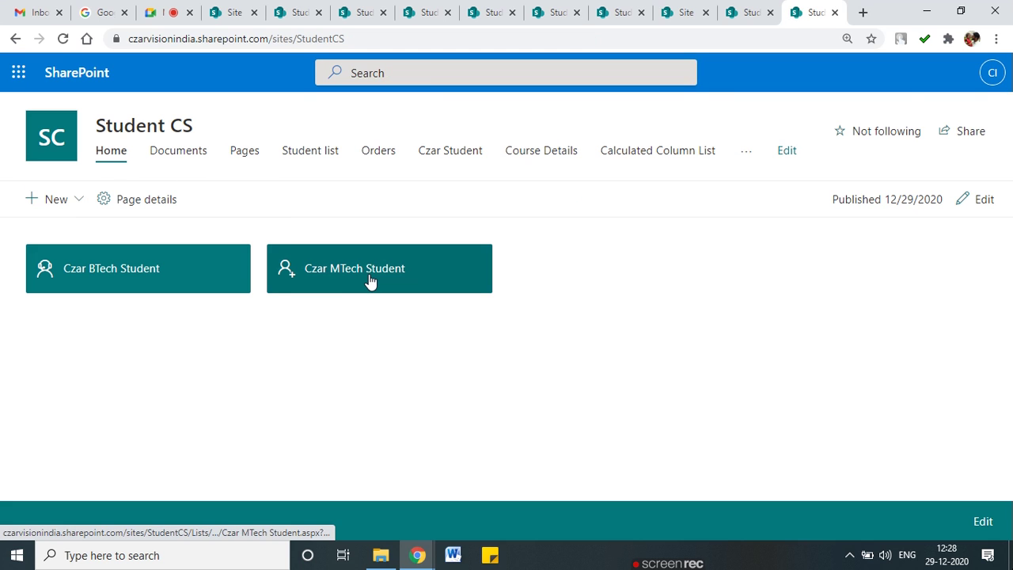
Test the Czar MTech Student button by checking the Graduation column in the view it opens, and return to the home page
click(369, 281)
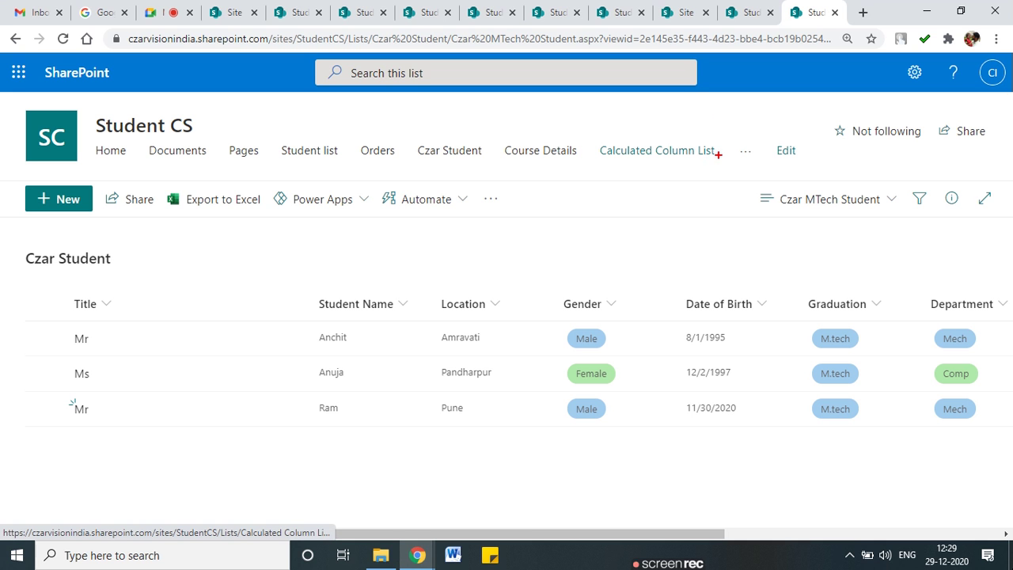
mouse_move(844, 264)
mouse_down()
mouse_move(867, 413)
mouse_move(843, 275)
mouse_up()
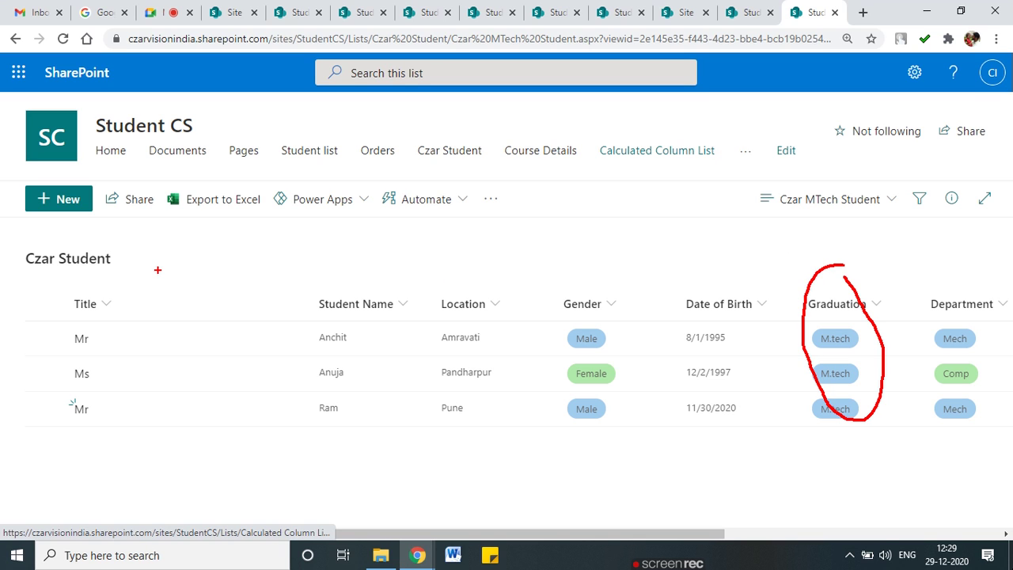
click(104, 151)
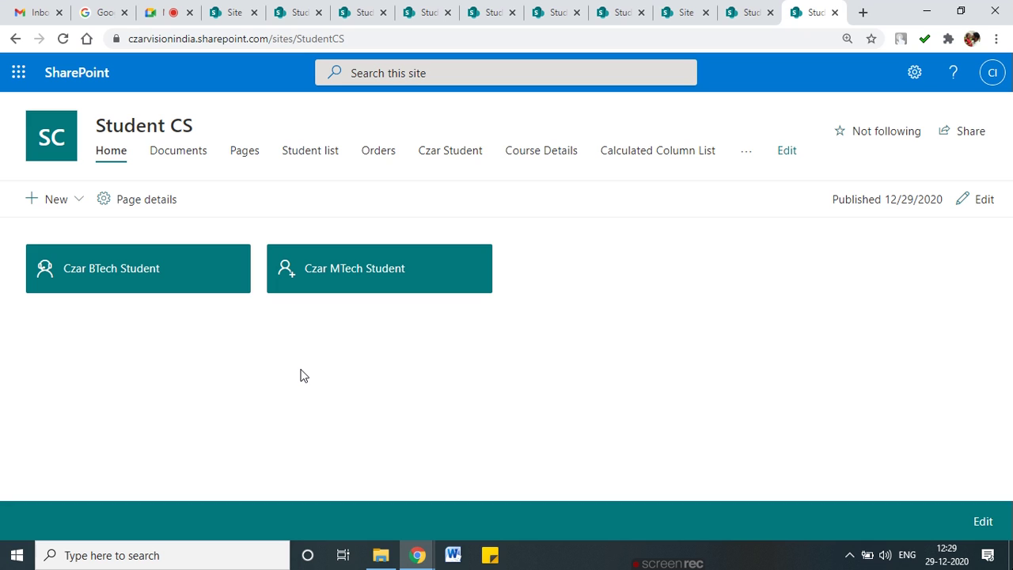
mouse_move(674, 565)
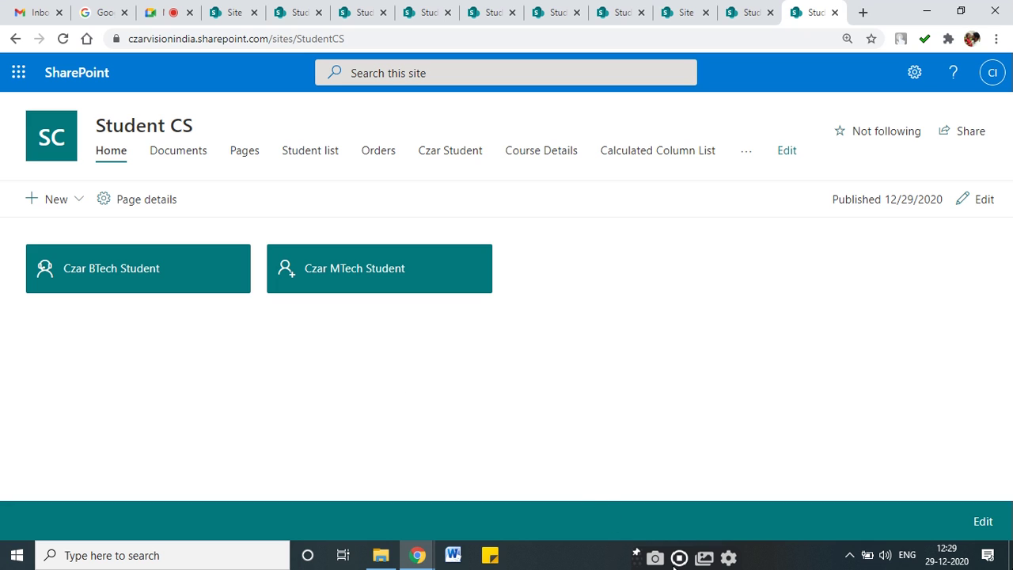